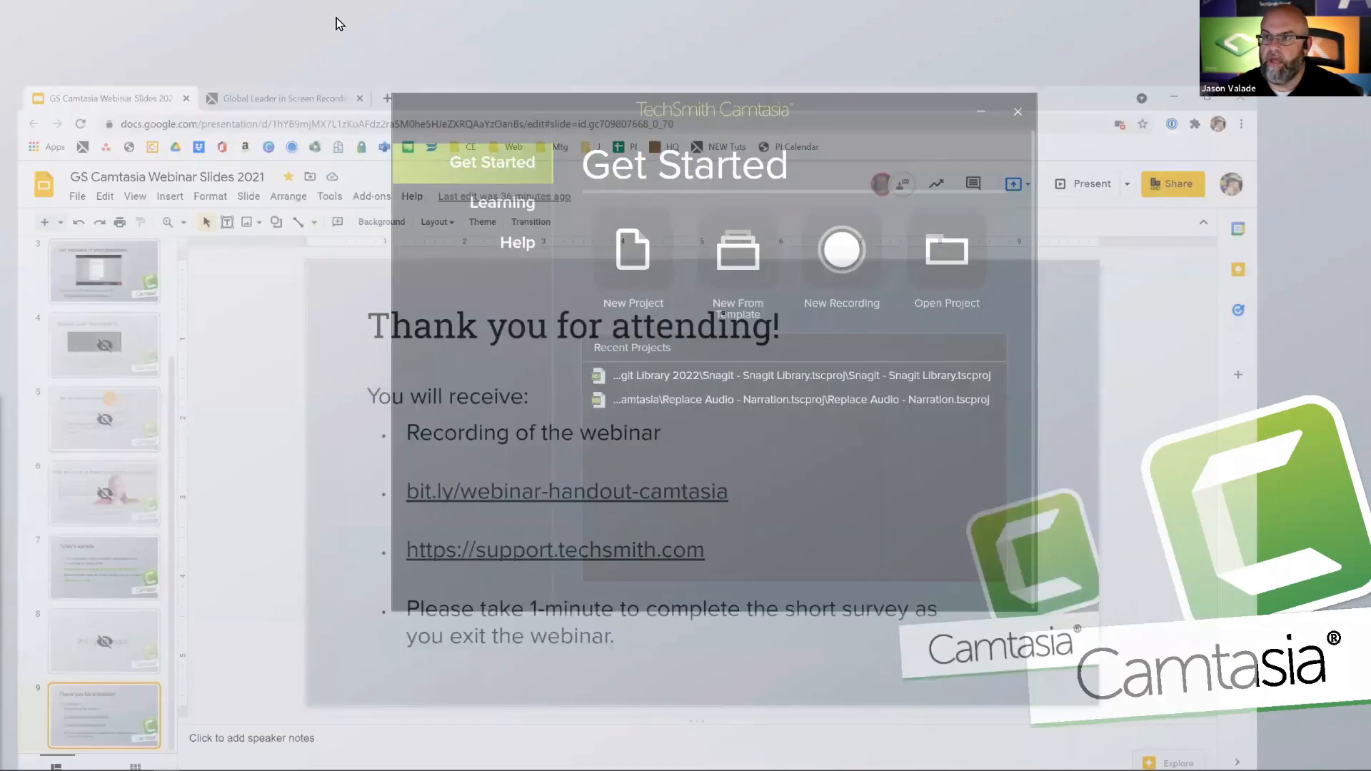
- Start a new Camtasia recording and set the capture area to the full Screen 2
left_click(330, 18)
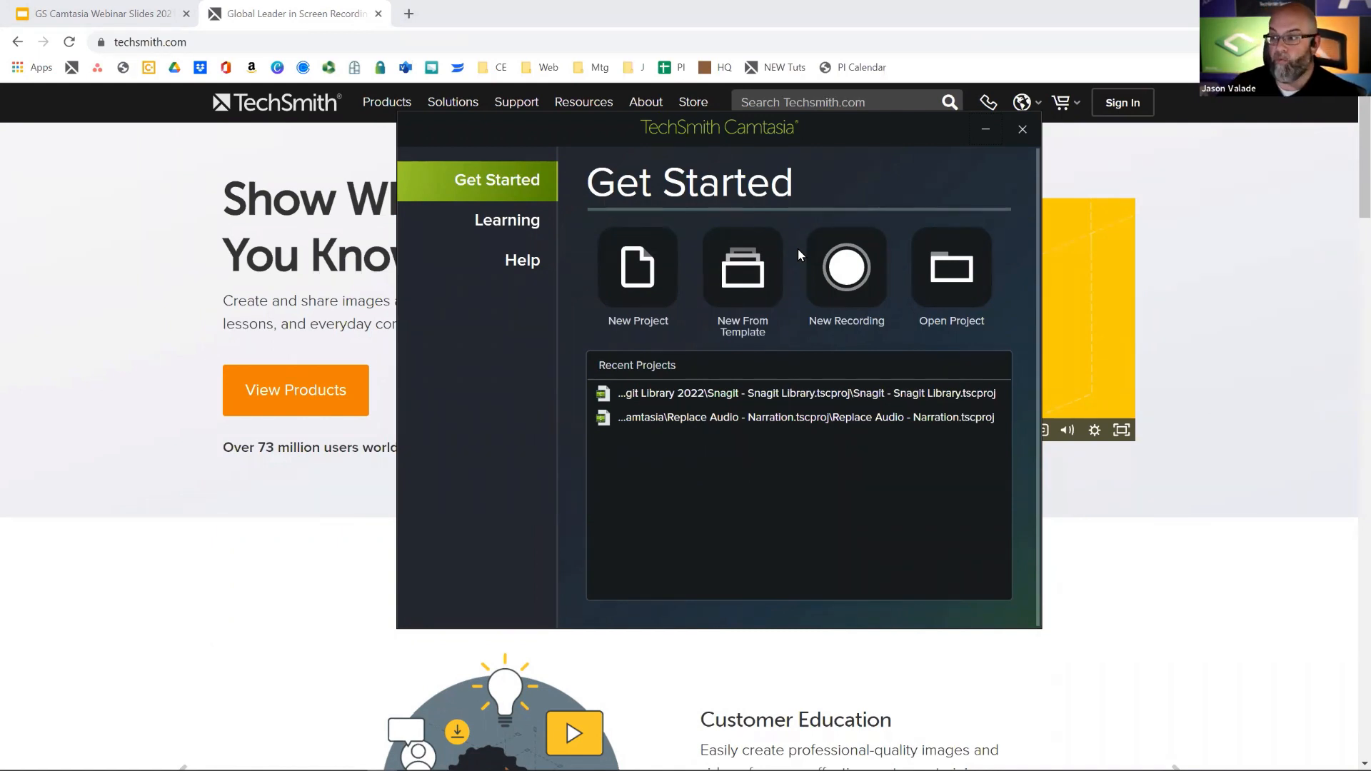
left_click(827, 273)
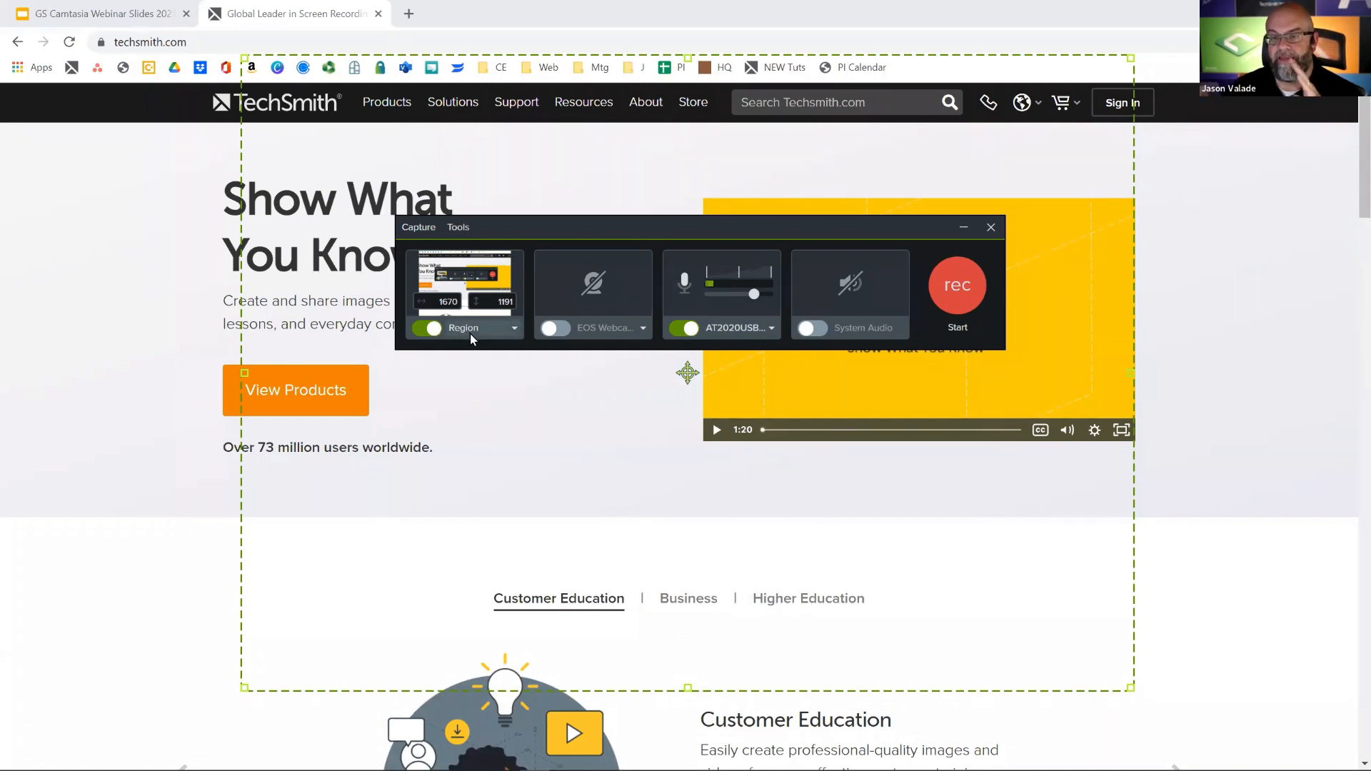
left_click(512, 327)
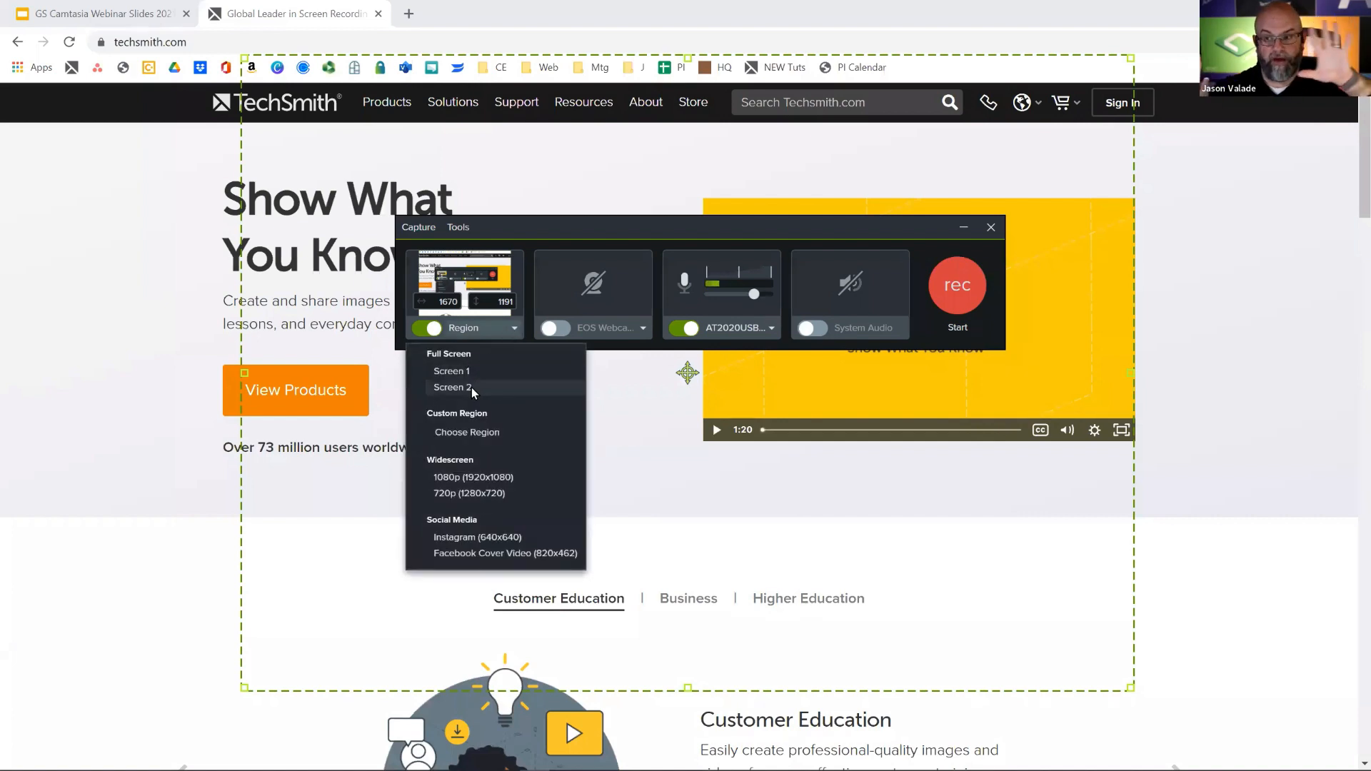
left_click(472, 387)
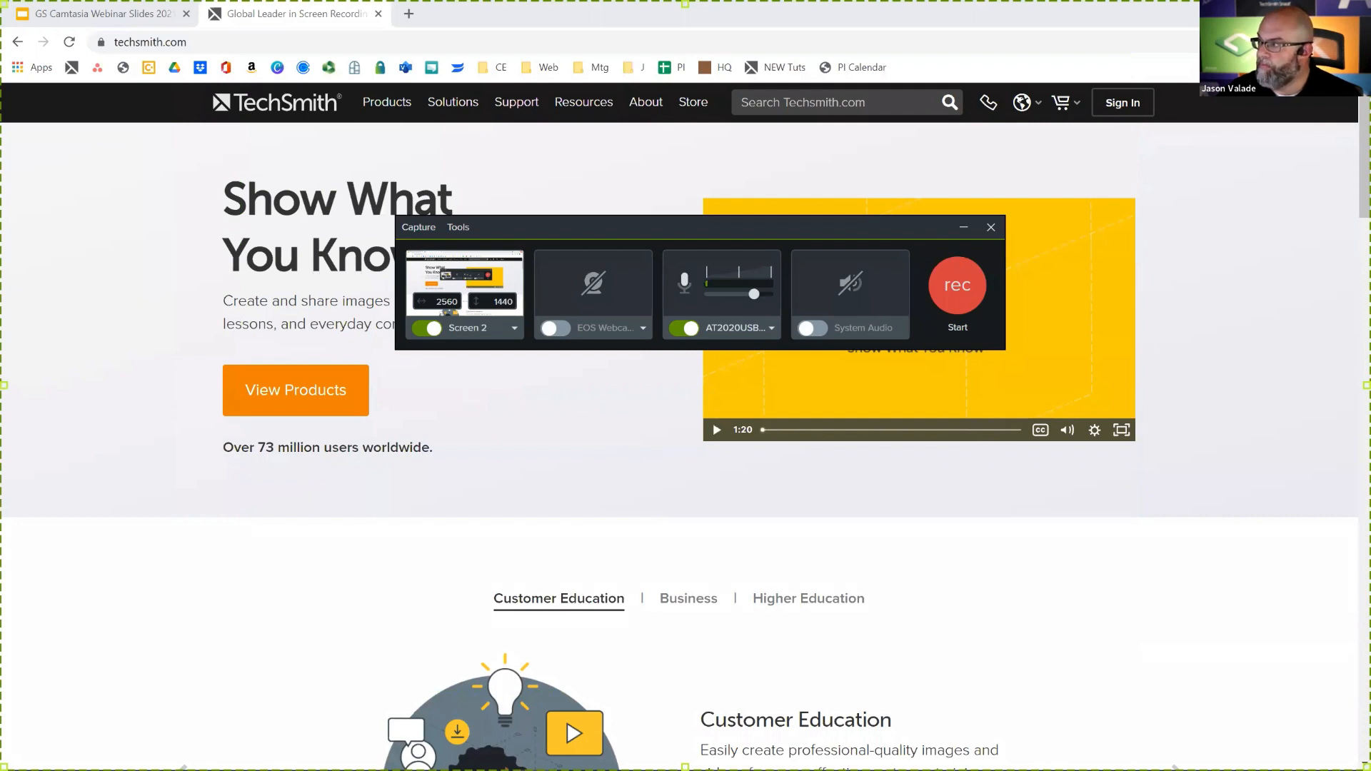
left_click(1366, 5)
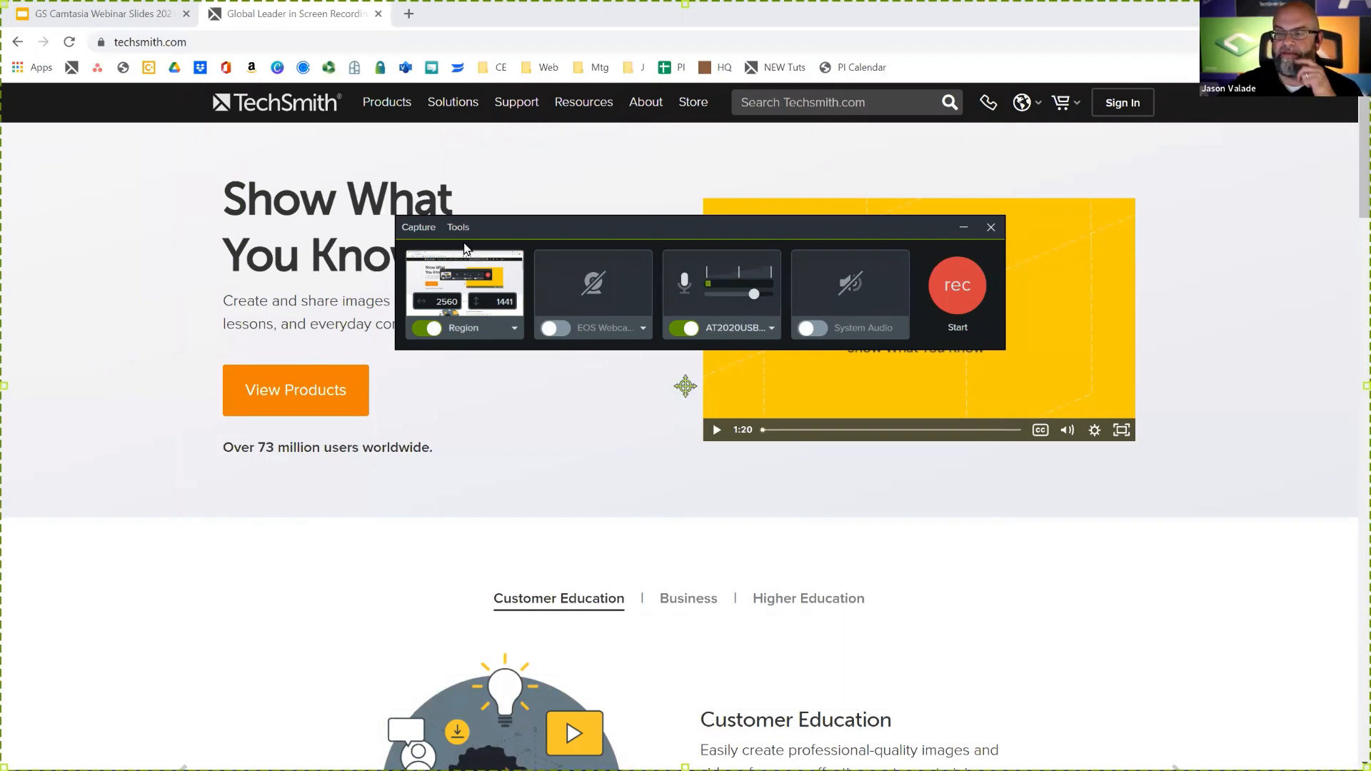
left_click(458, 327)
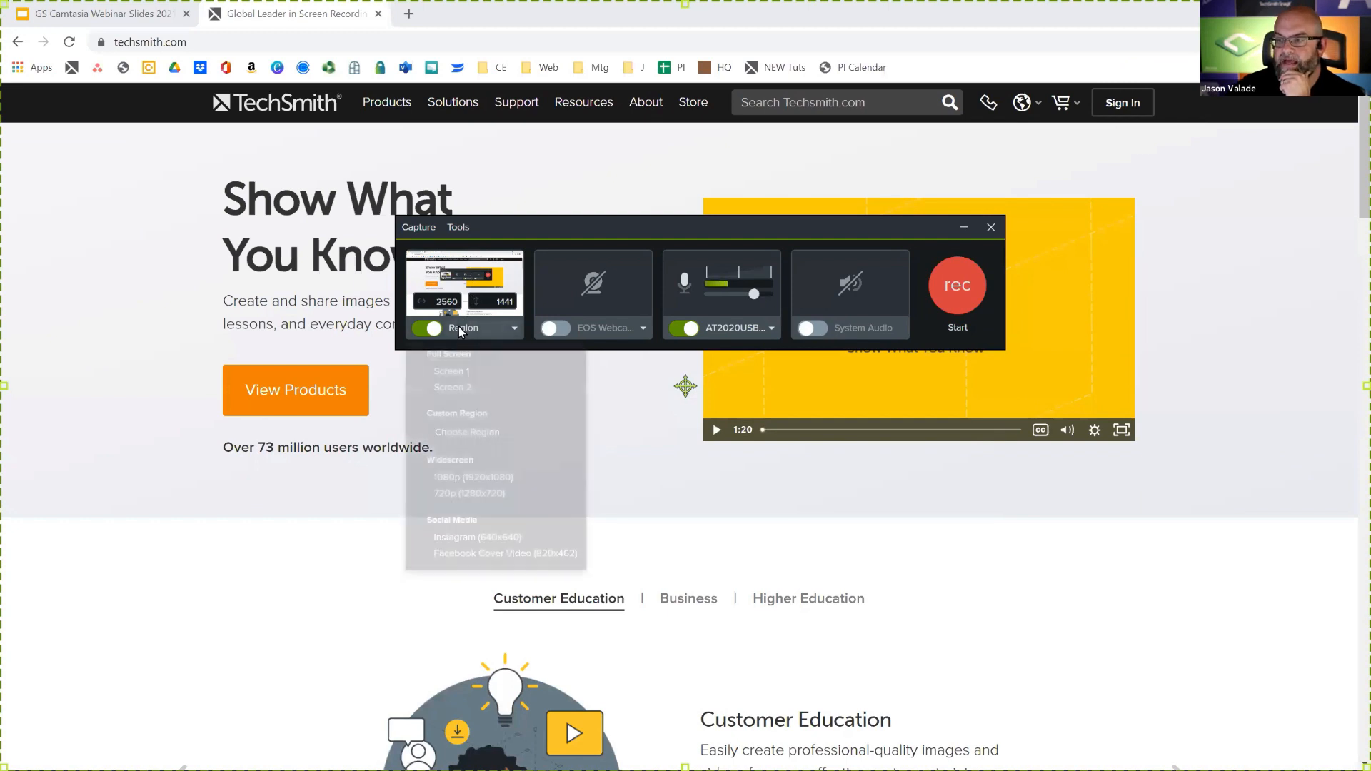
left_click(460, 384)
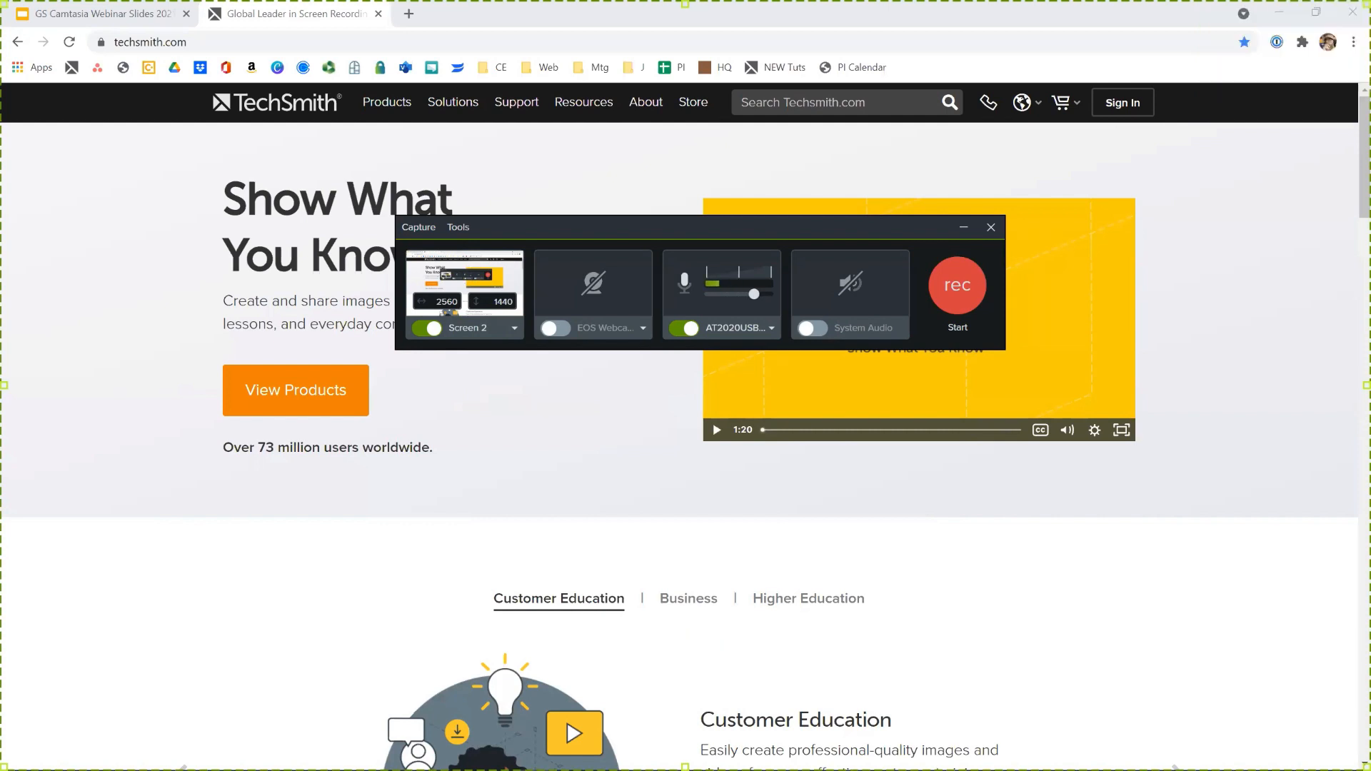
- Enable the EOS Webcam Utility camera for the recording and check the available camera and microphone sources
left_click(557, 328)
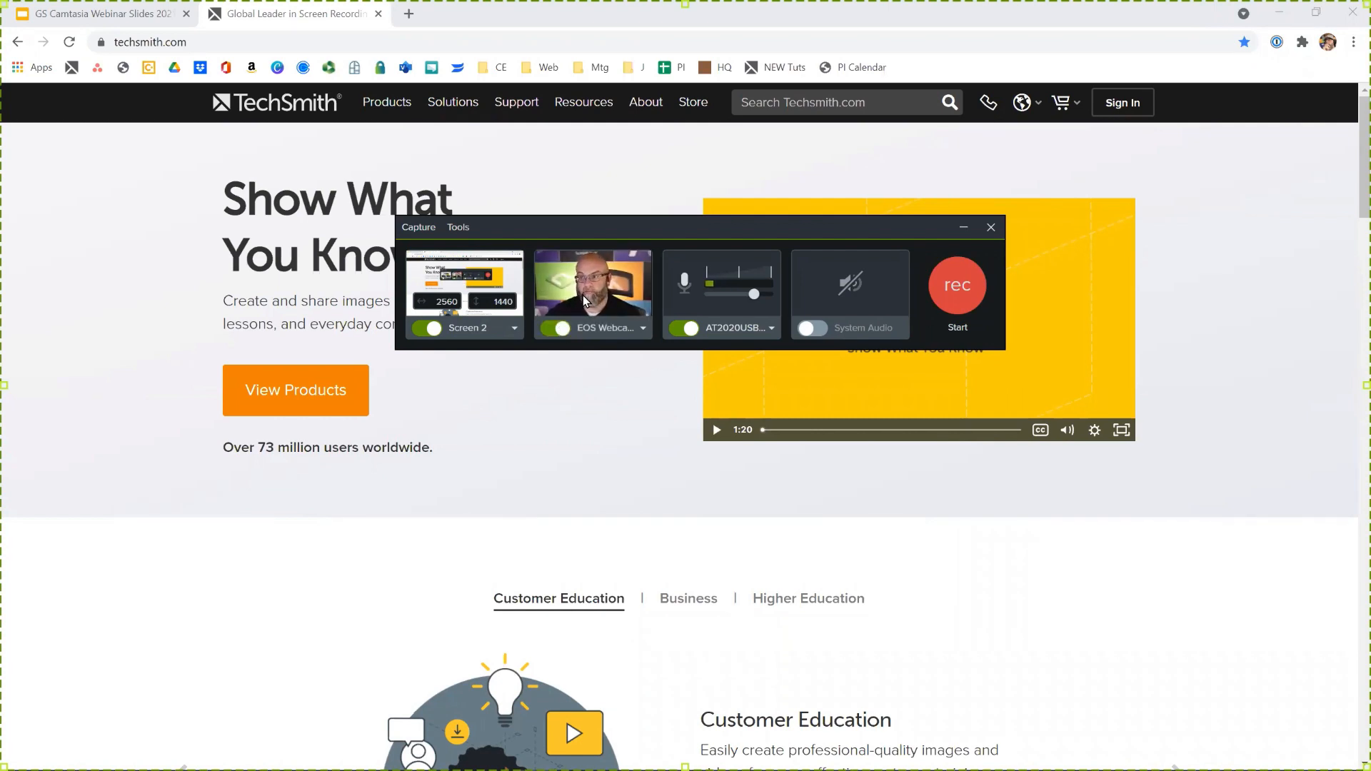
left_click(614, 333)
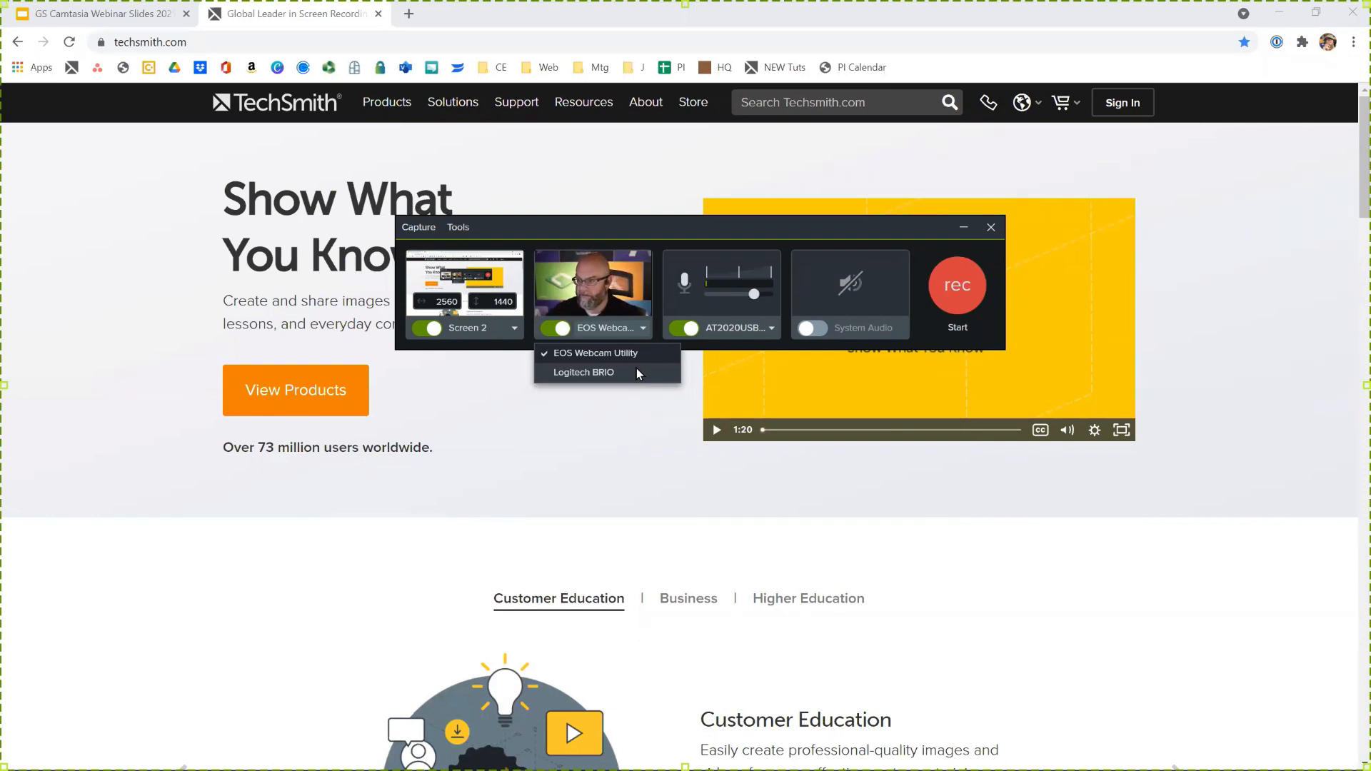
left_click(645, 227)
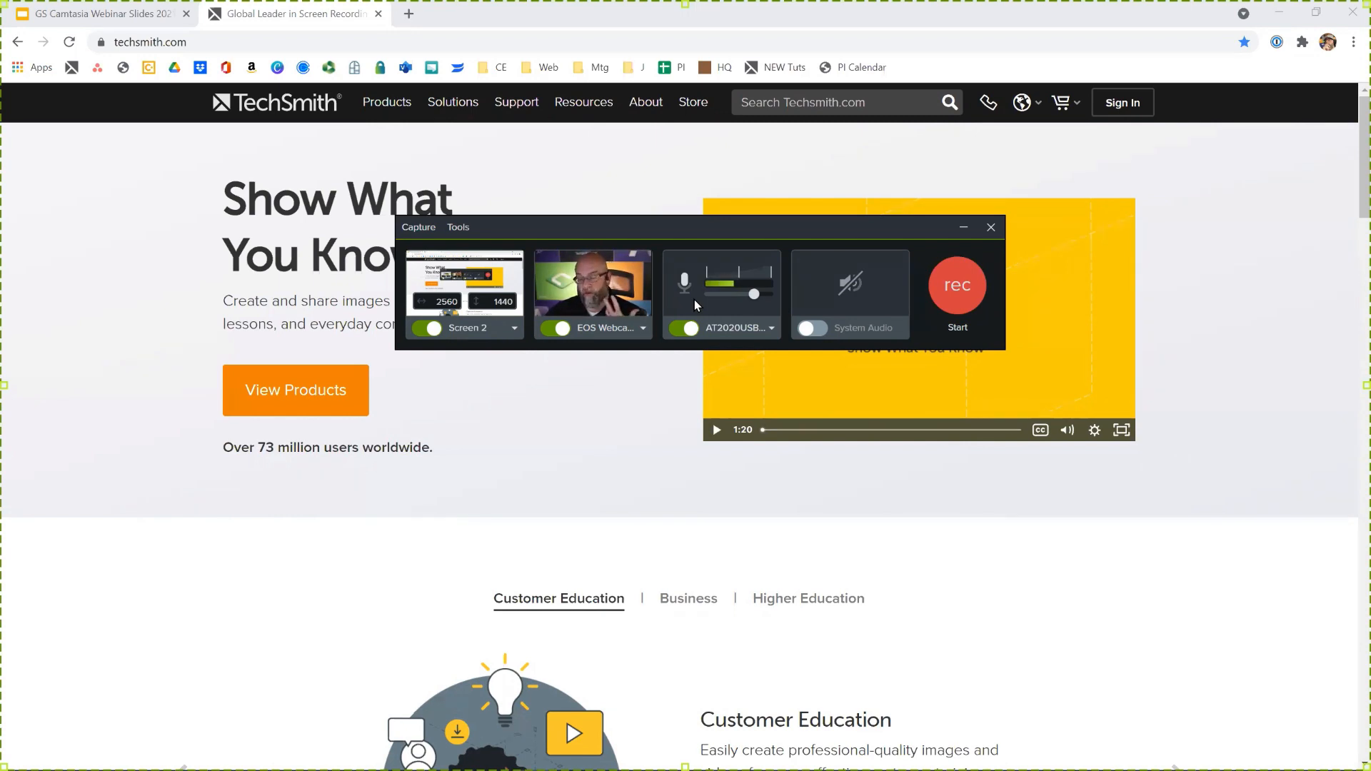
left_click(642, 329)
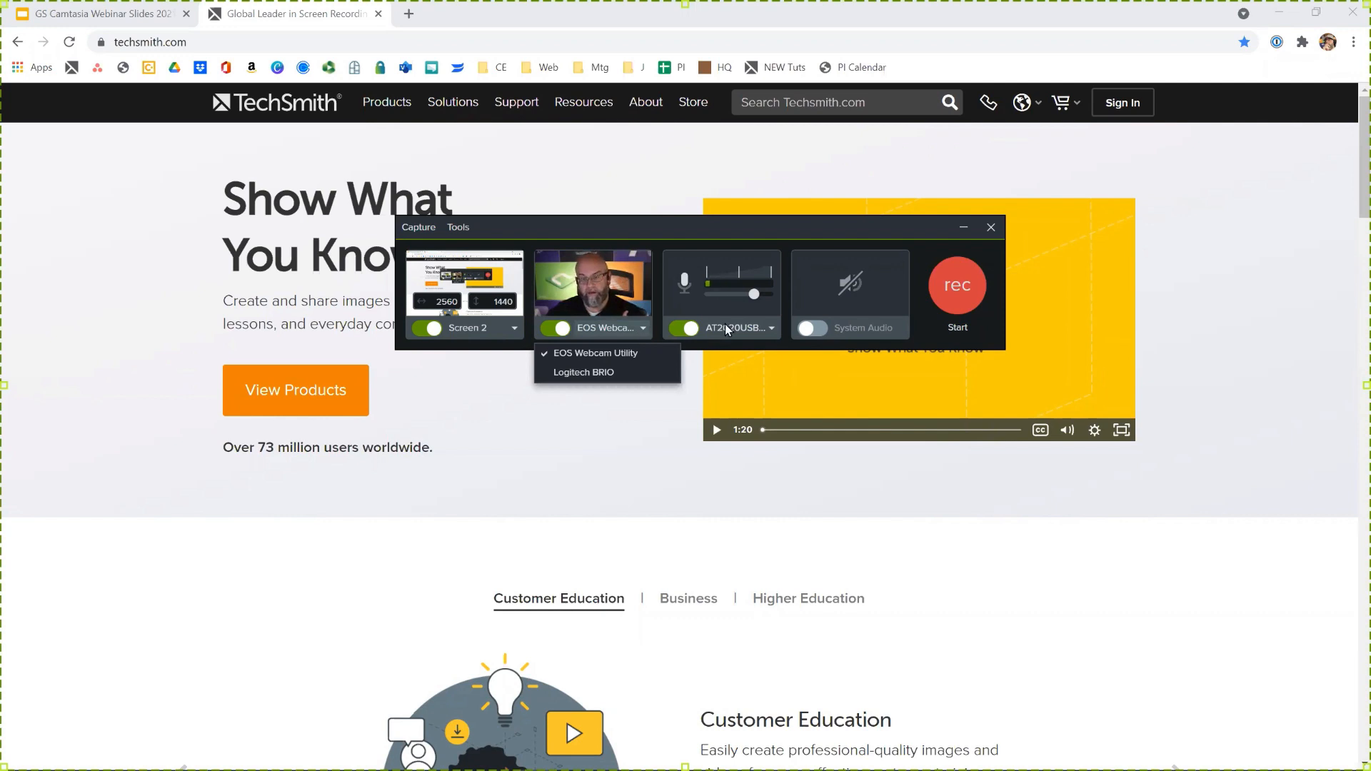
left_click(771, 327)
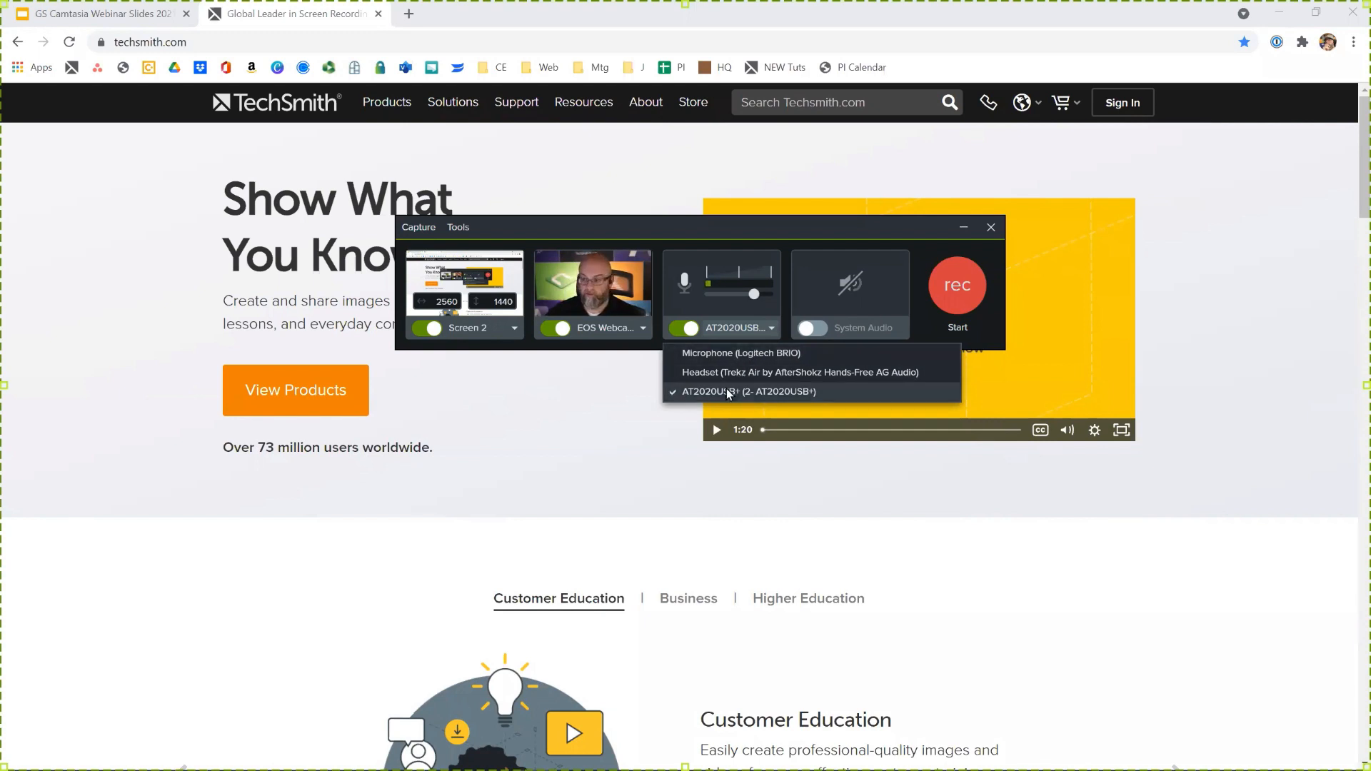
left_click(692, 233)
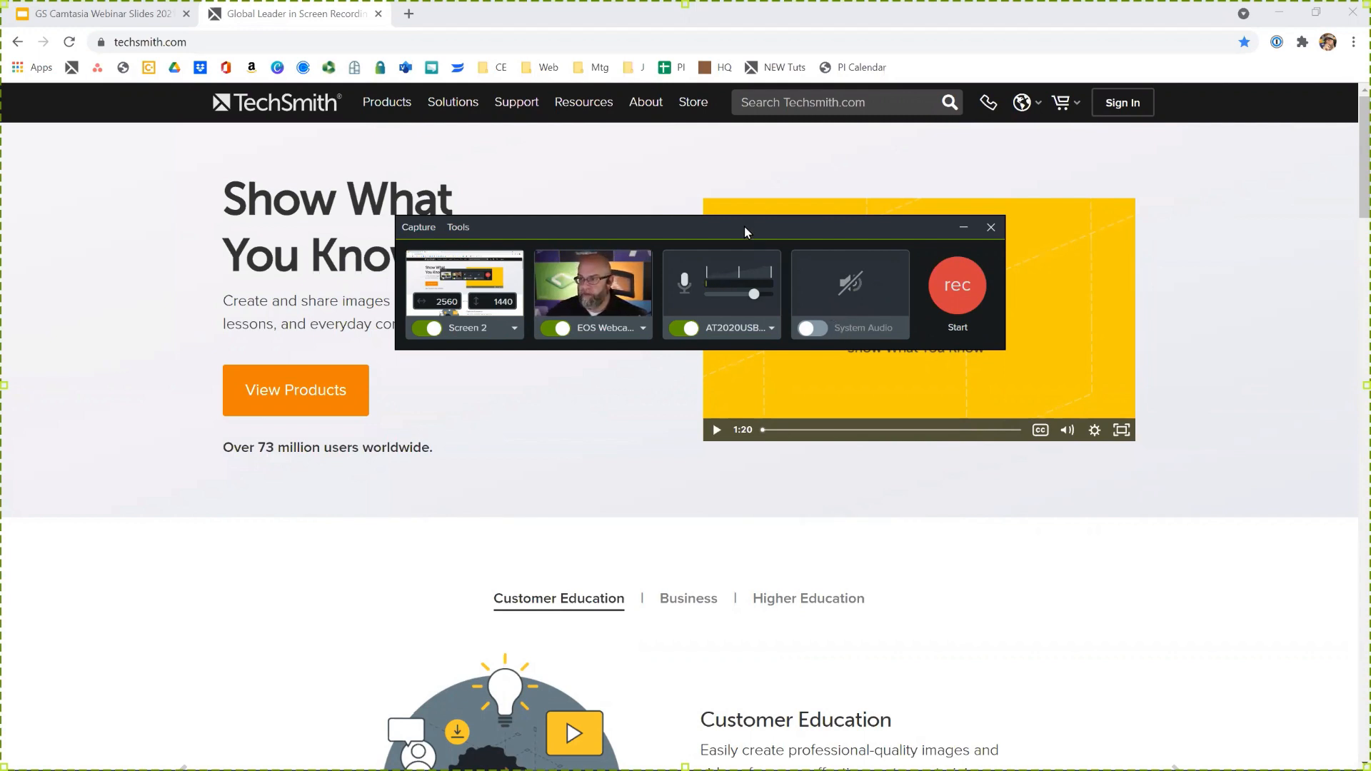
left_click_drag(744, 226, 754, 271)
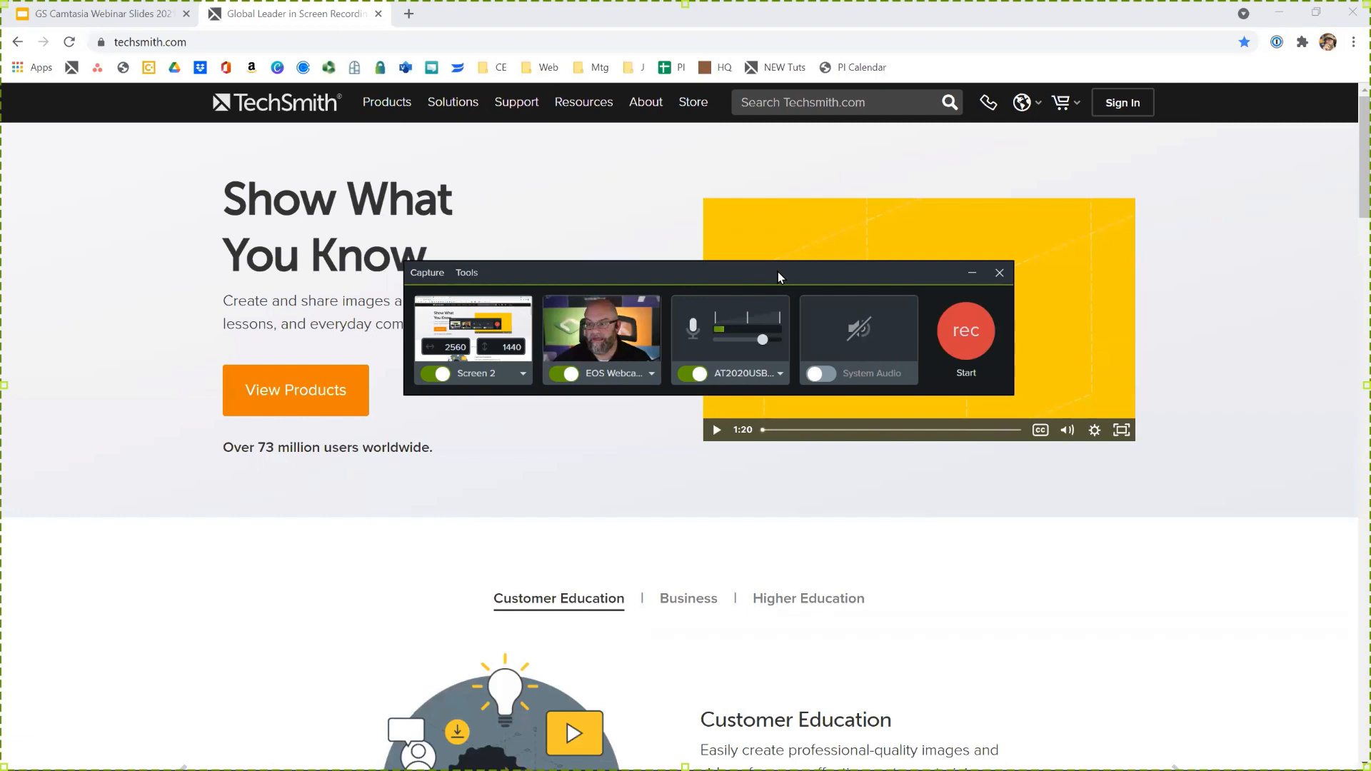
left_click_drag(778, 273, 691, 238)
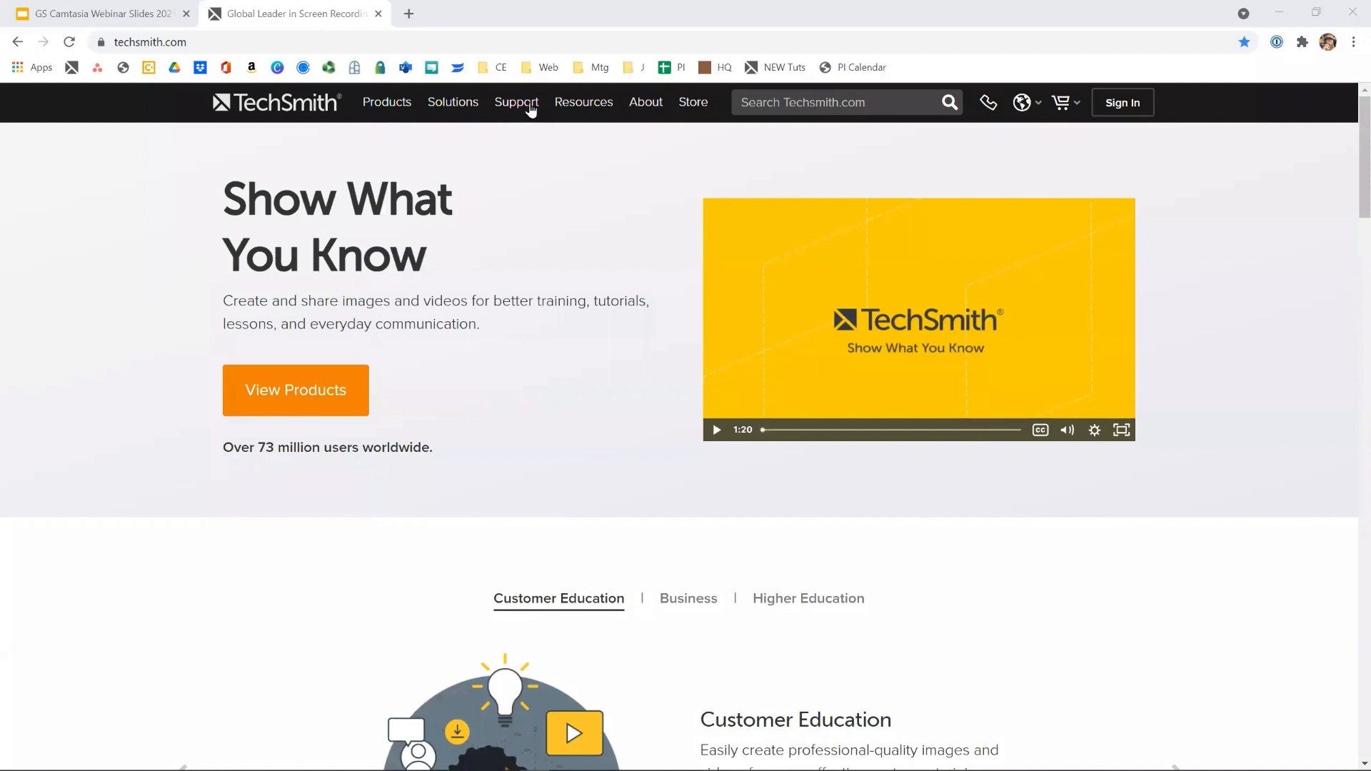
- Open the Webinars page from the TechSmith site's Support section and browse the upcoming webinars down to the previous recordings section
mouse_move(531, 105)
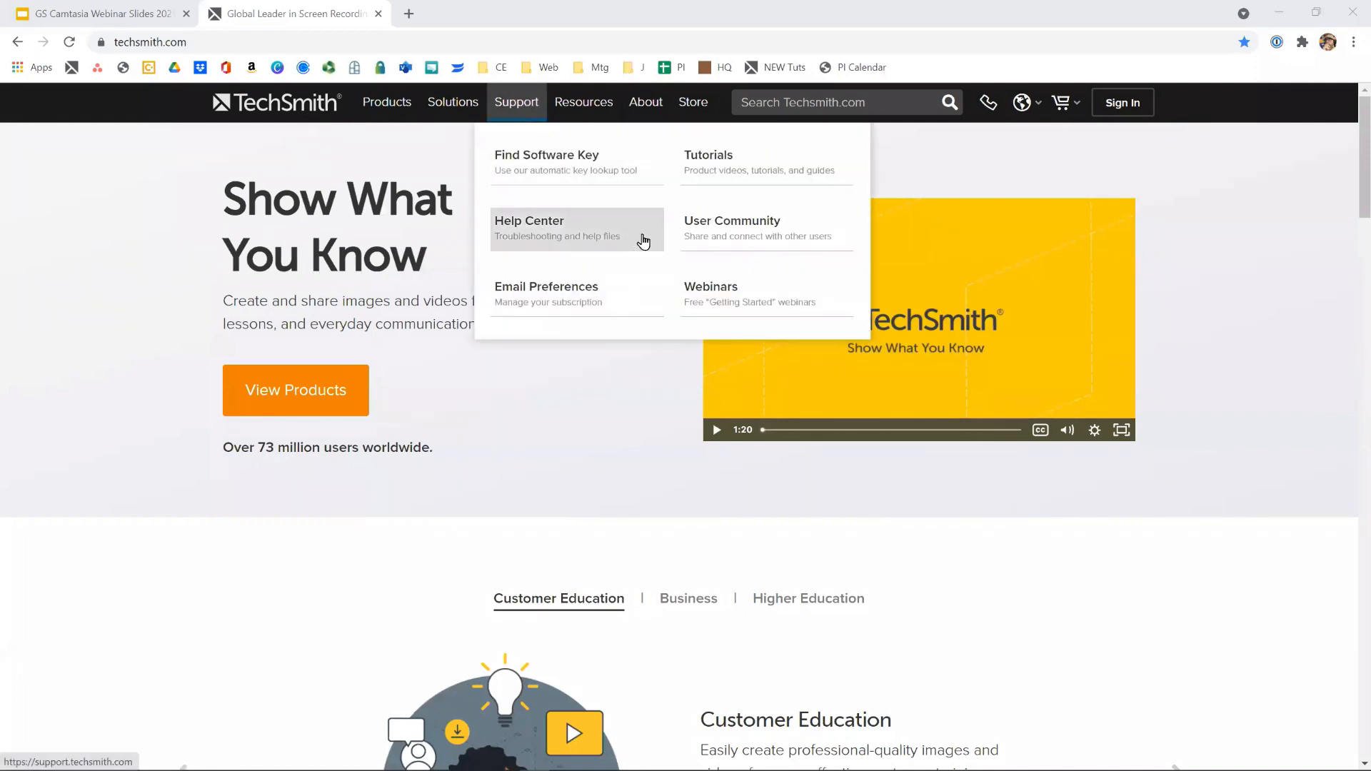
left_click(708, 300)
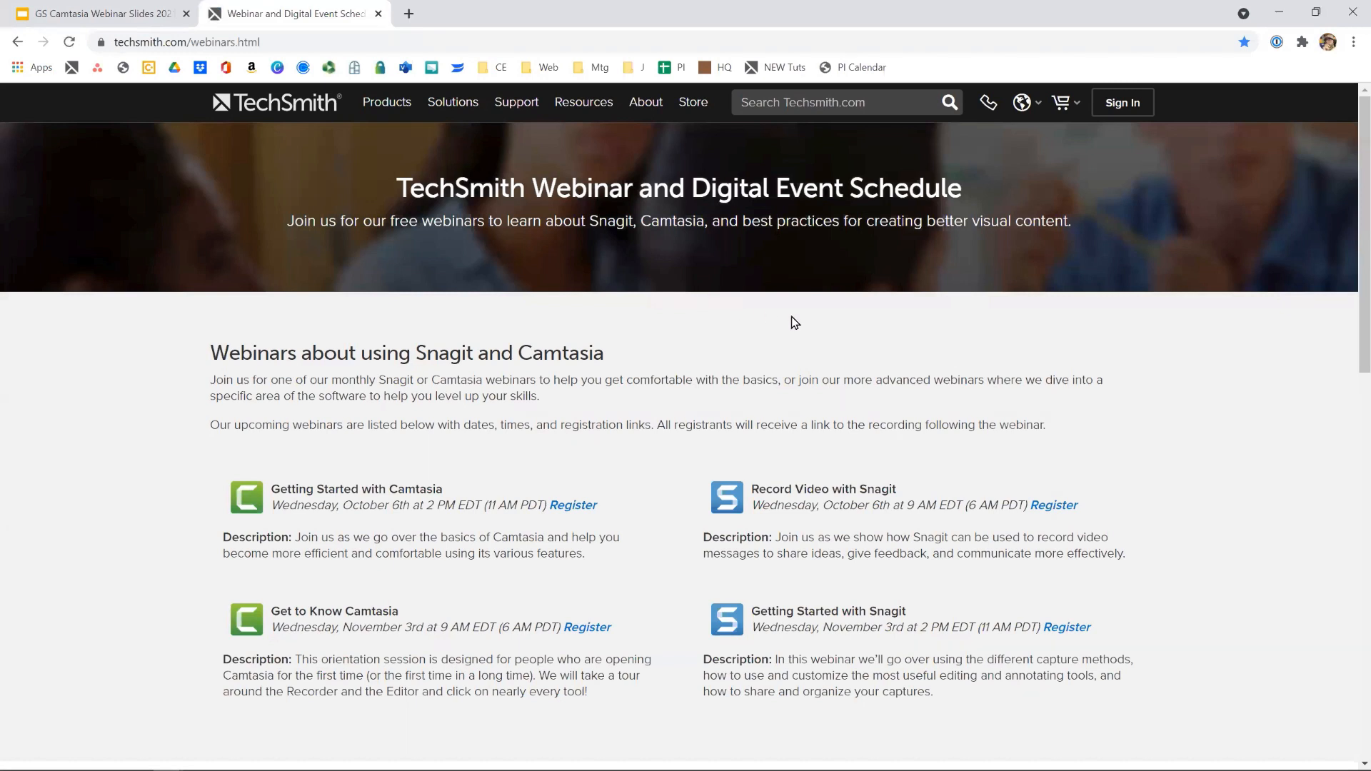
scroll(793, 325, "down", 1)
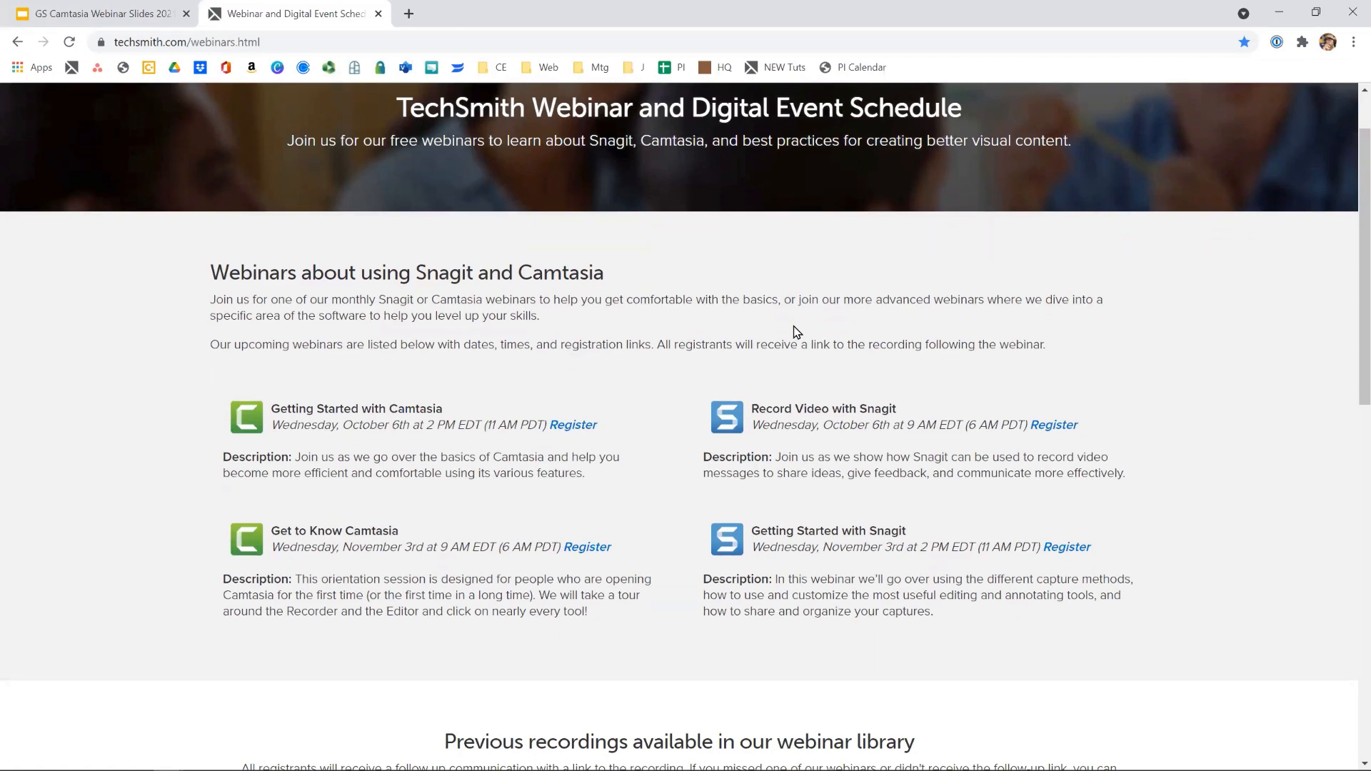
scroll(796, 332, "down", 1)
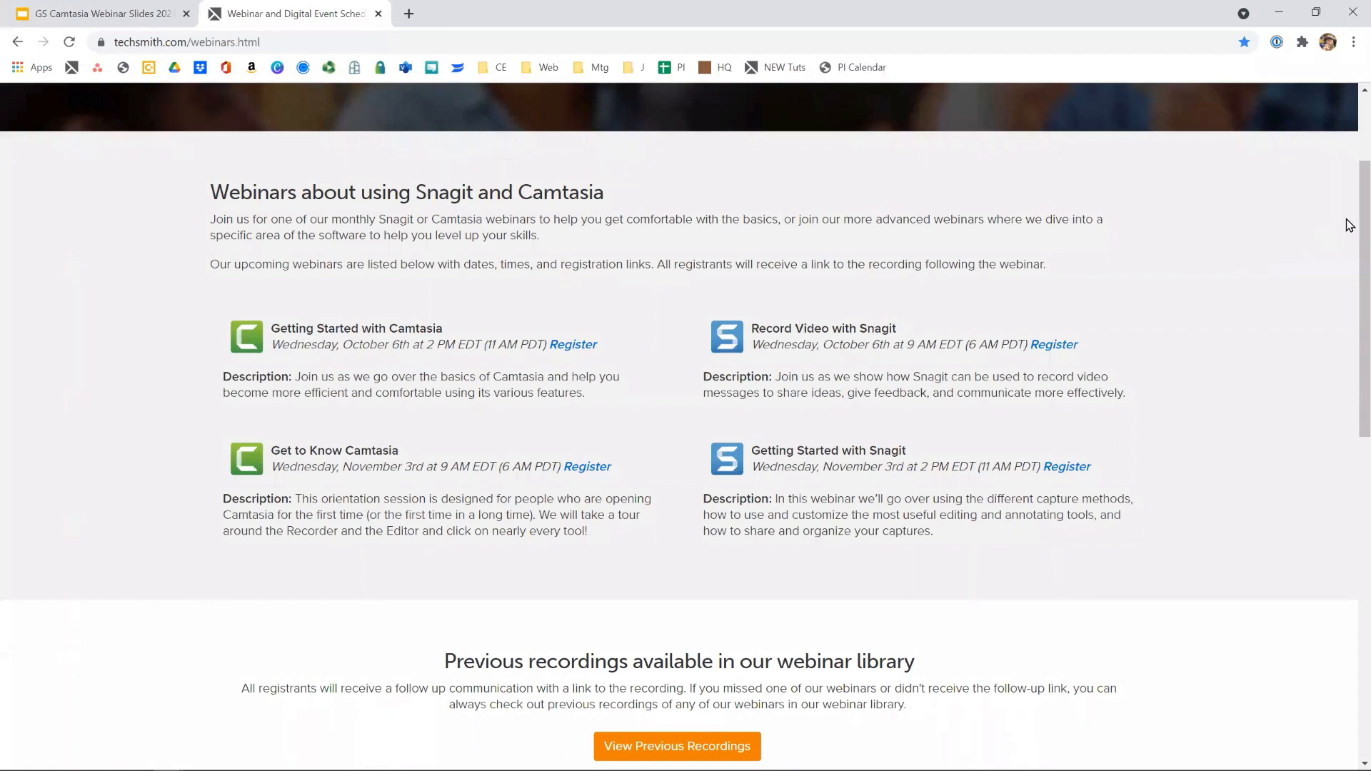
scroll(1348, 243, "down", 2)
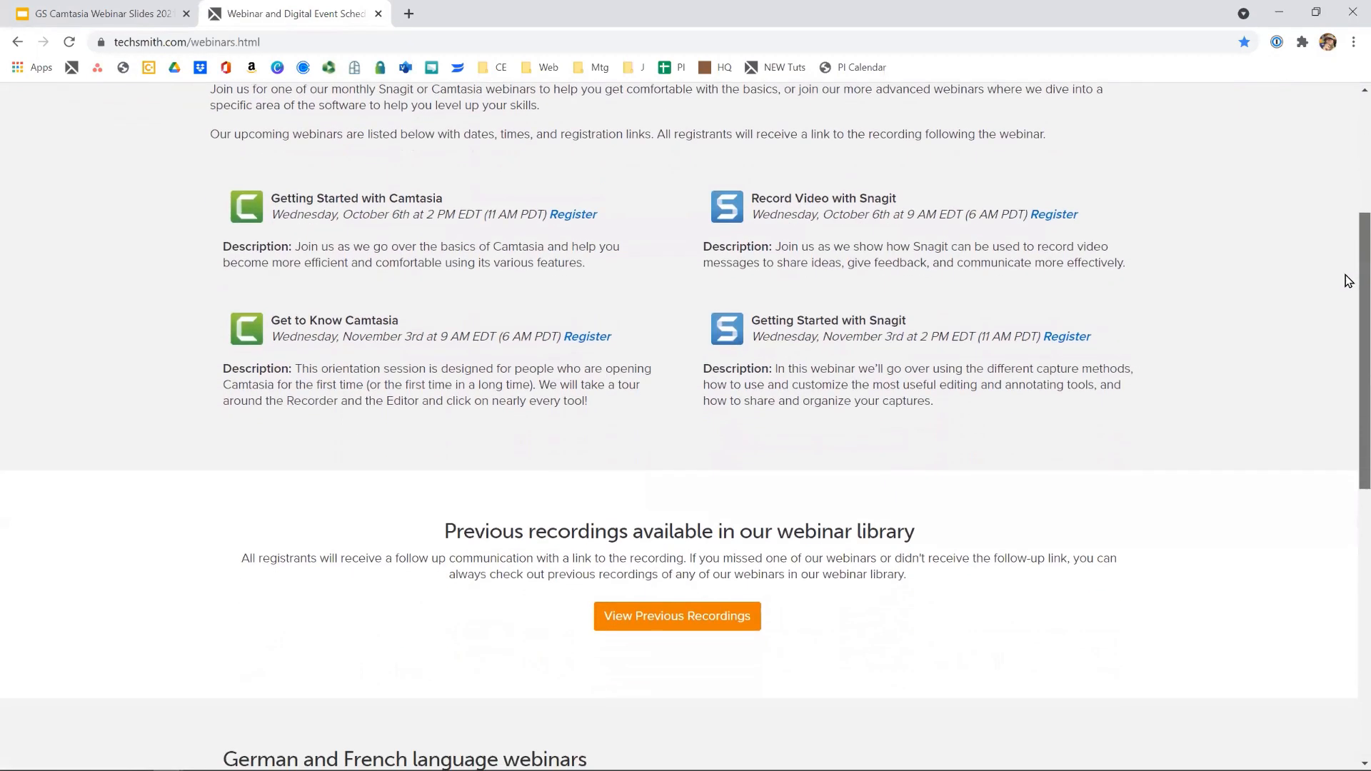
scroll(1339, 296, "down", 2)
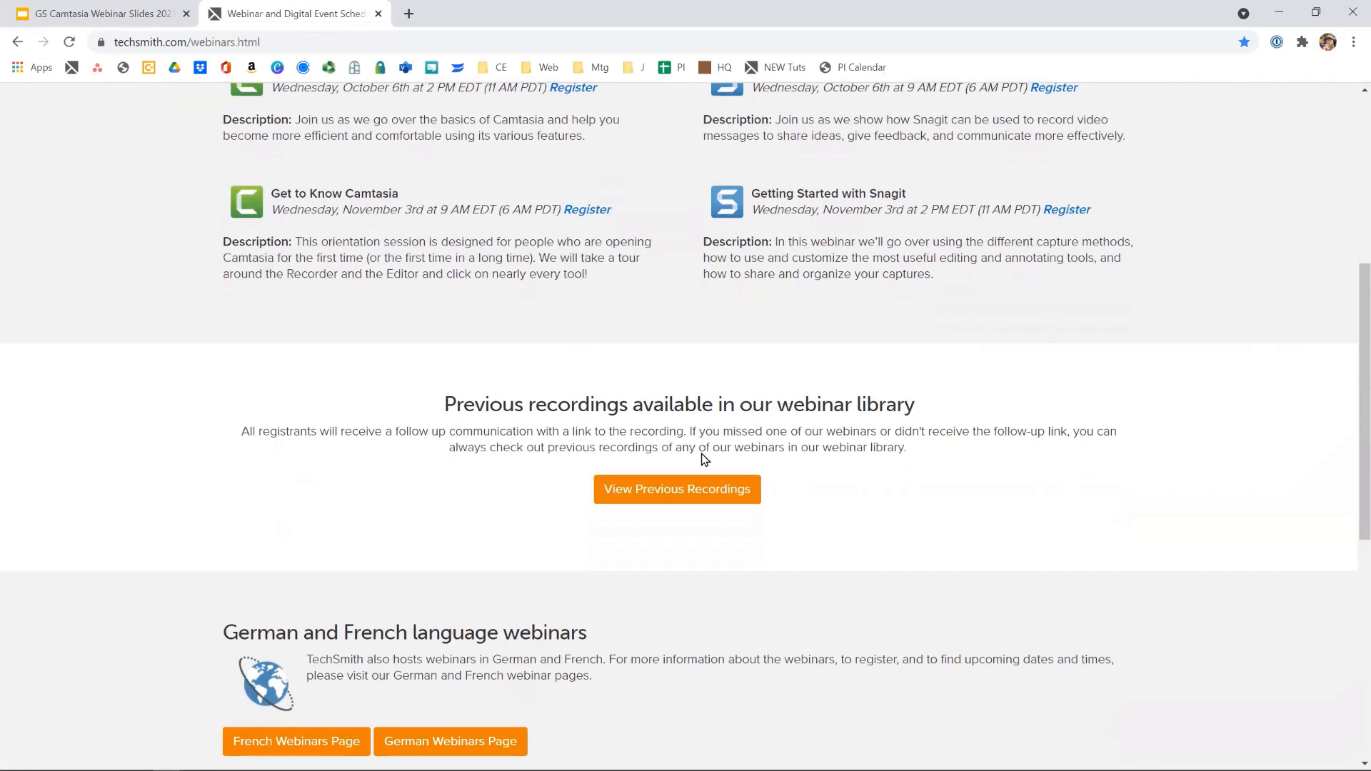
- Open the library of previous webinar recordings and browse the most recent, Snagit and Camtasia webinars
left_click(673, 490)
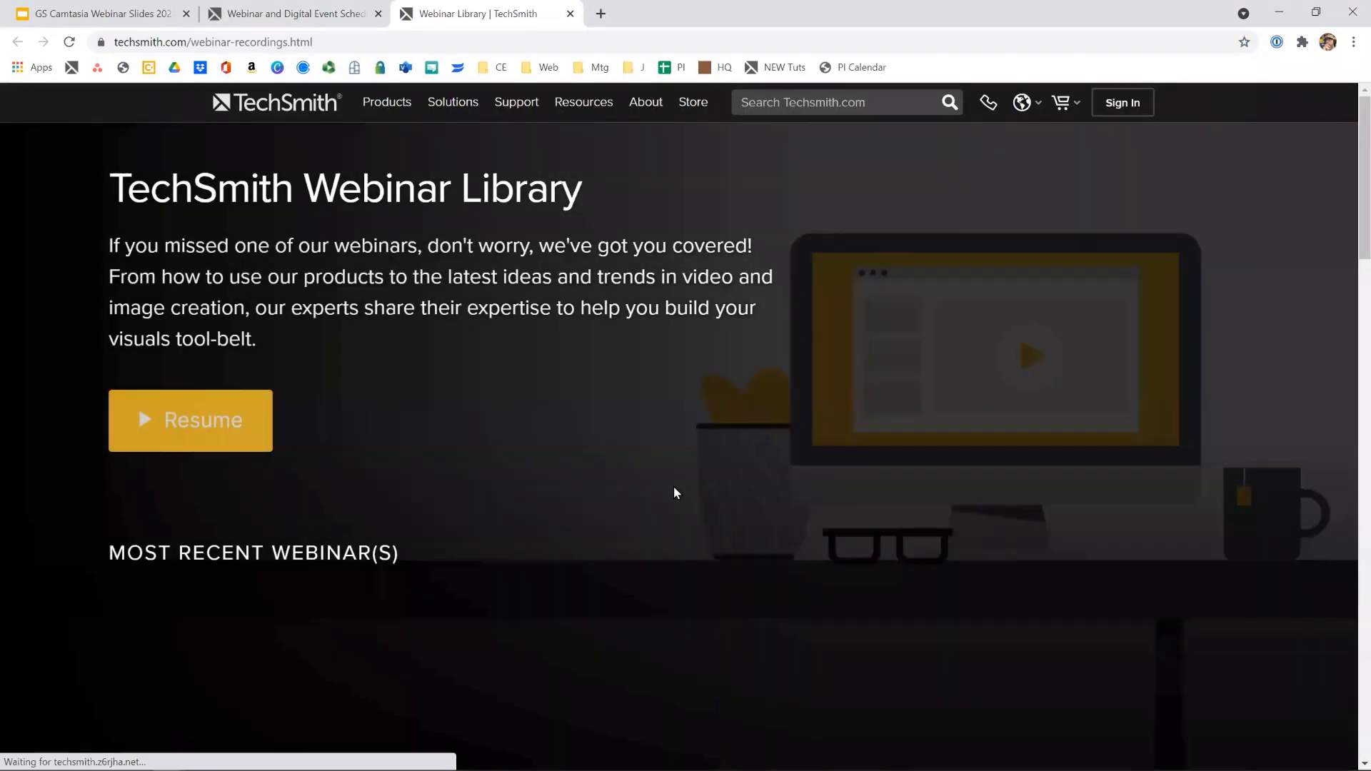
scroll(292, 523, "down", 2)
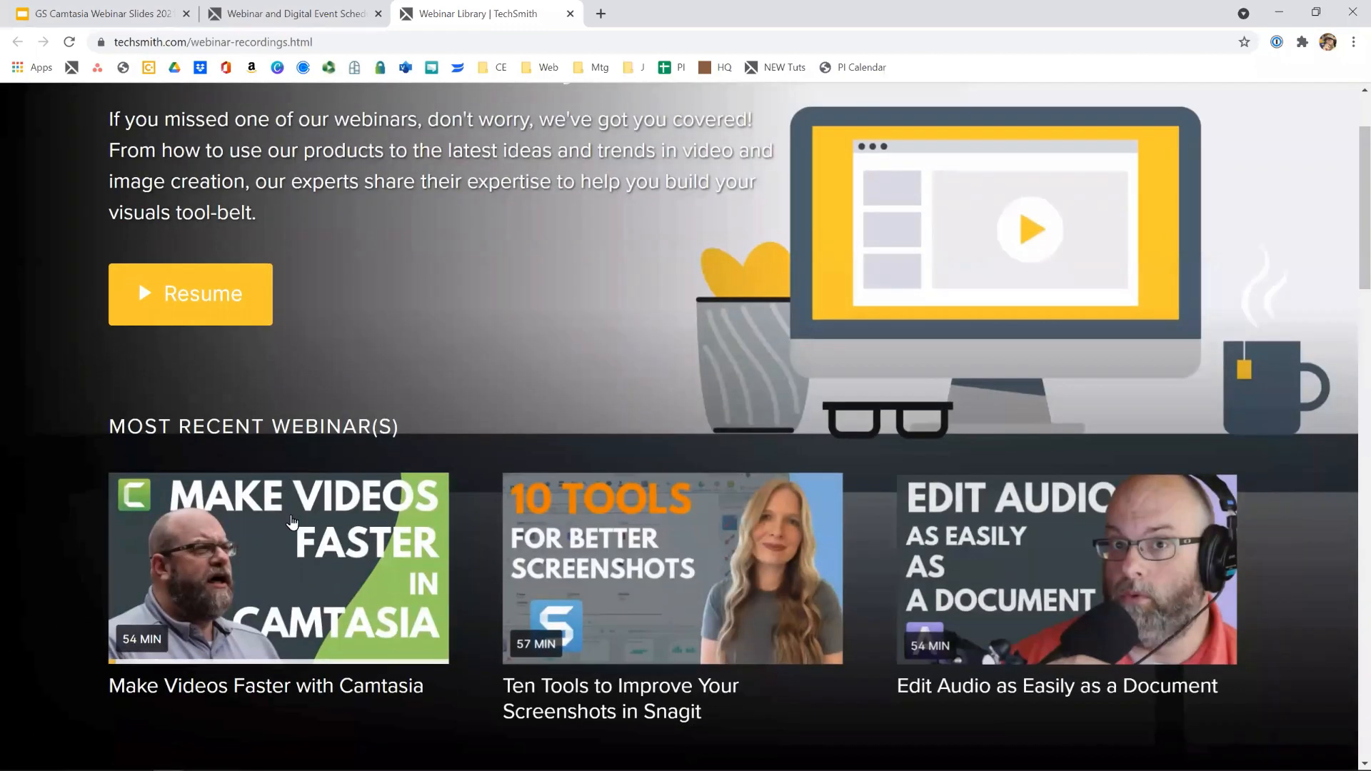
mouse_move(676, 527)
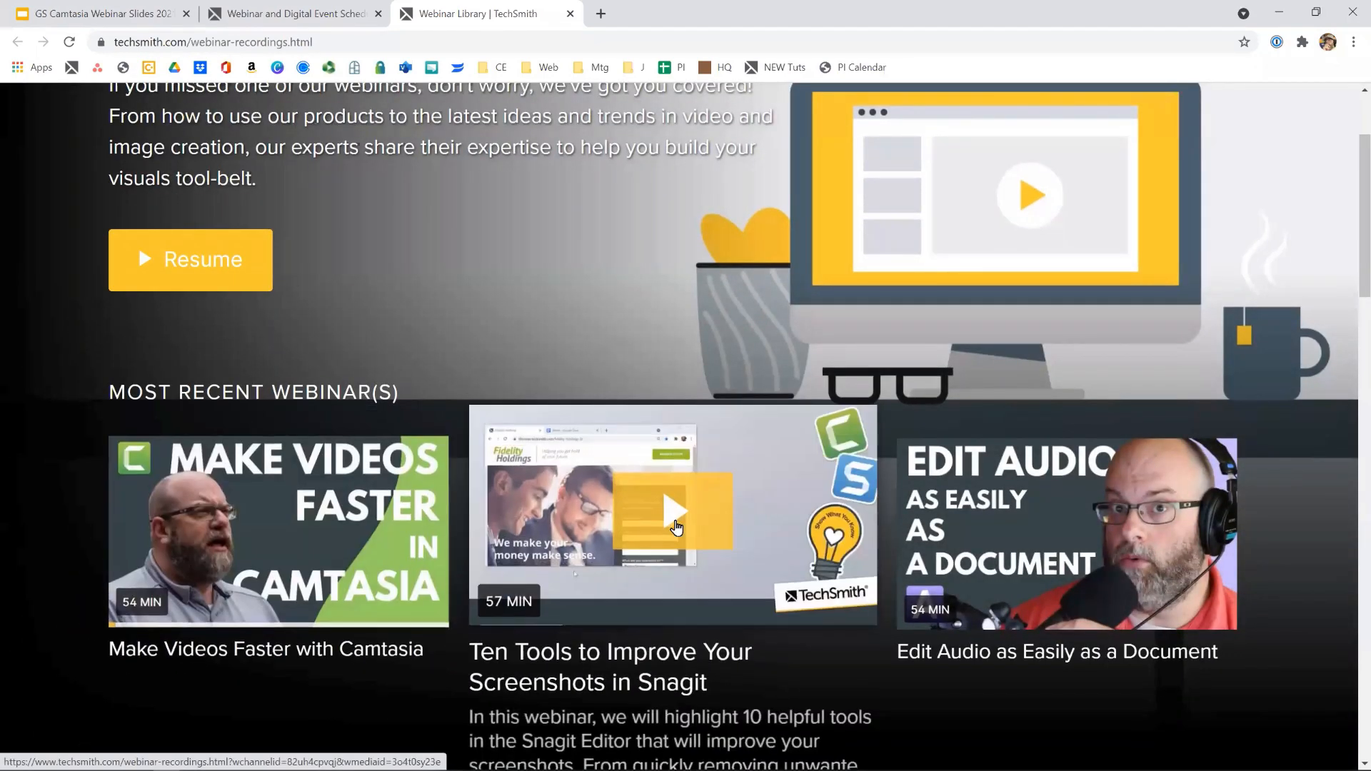
mouse_move(1225, 528)
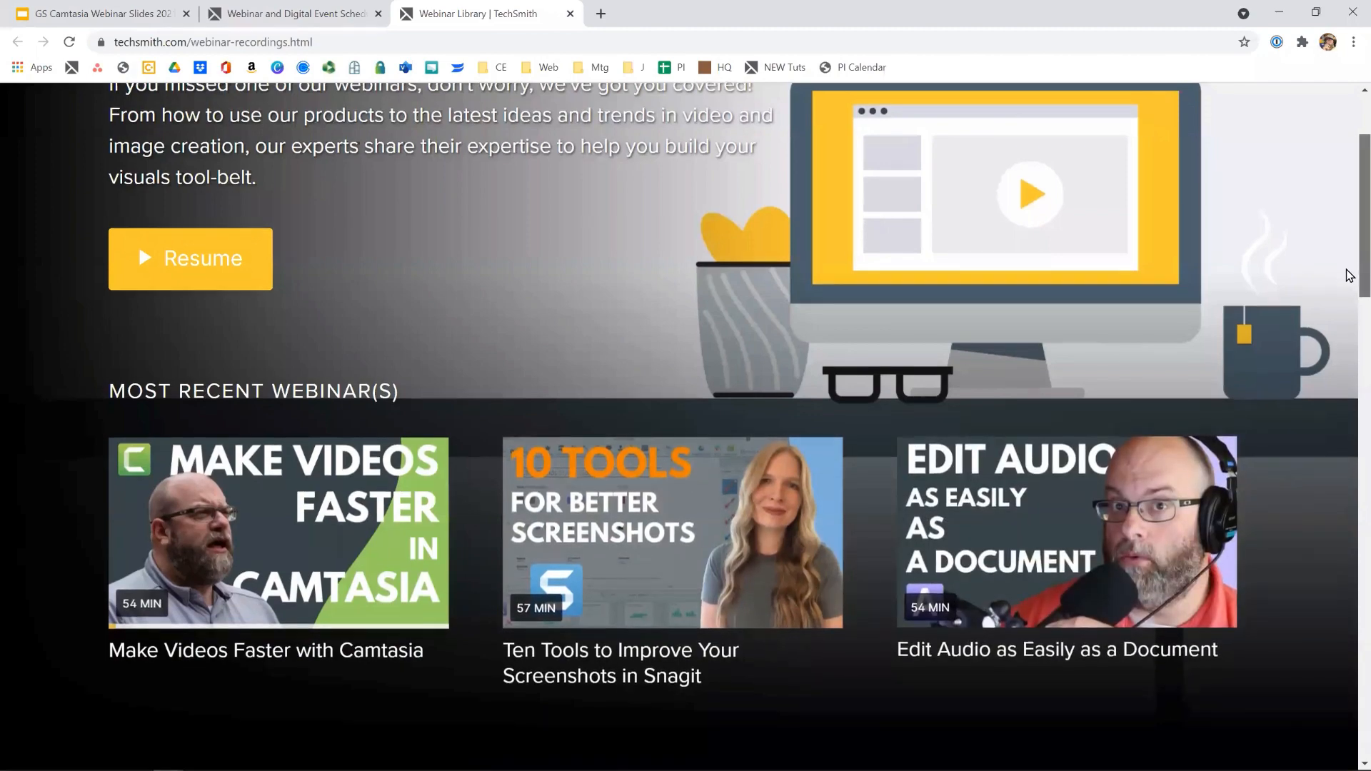
scroll(1349, 276, "down", 6)
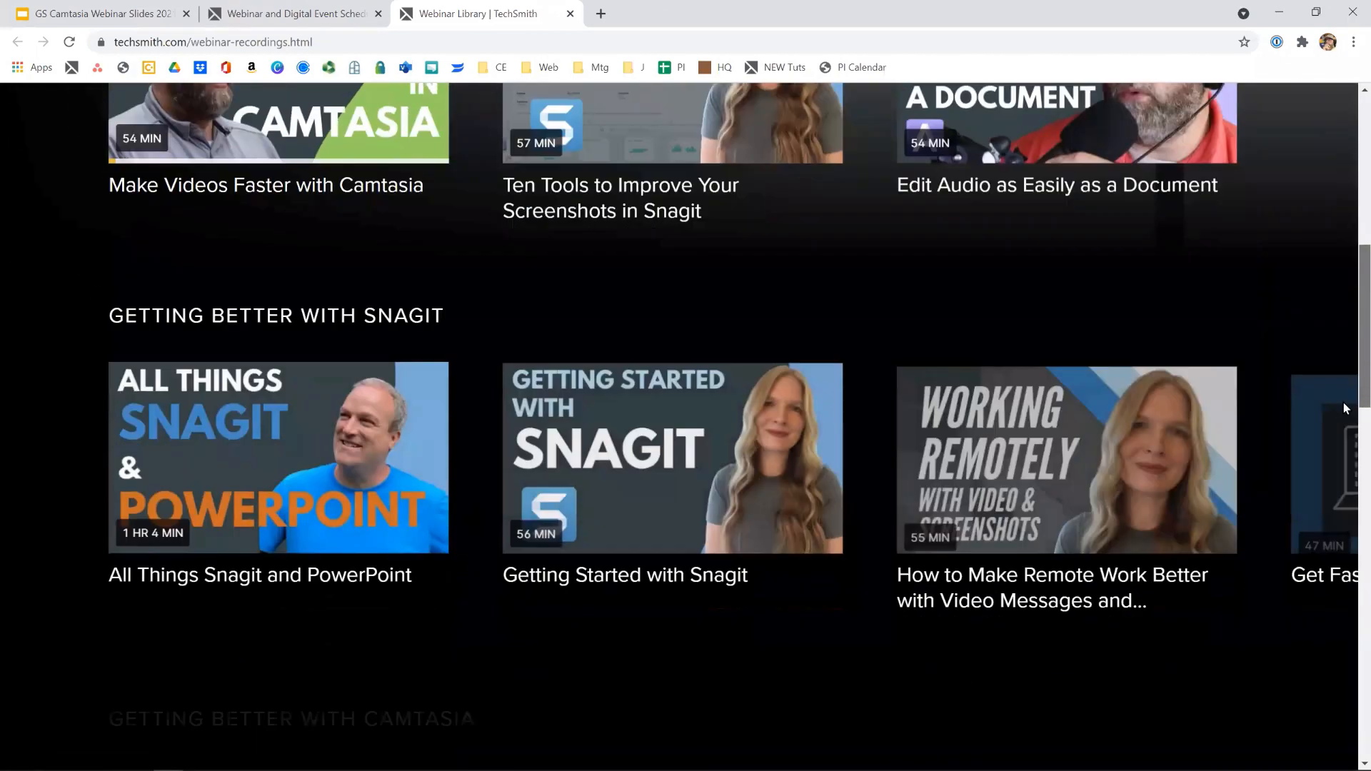
scroll(1329, 444, "down", 5)
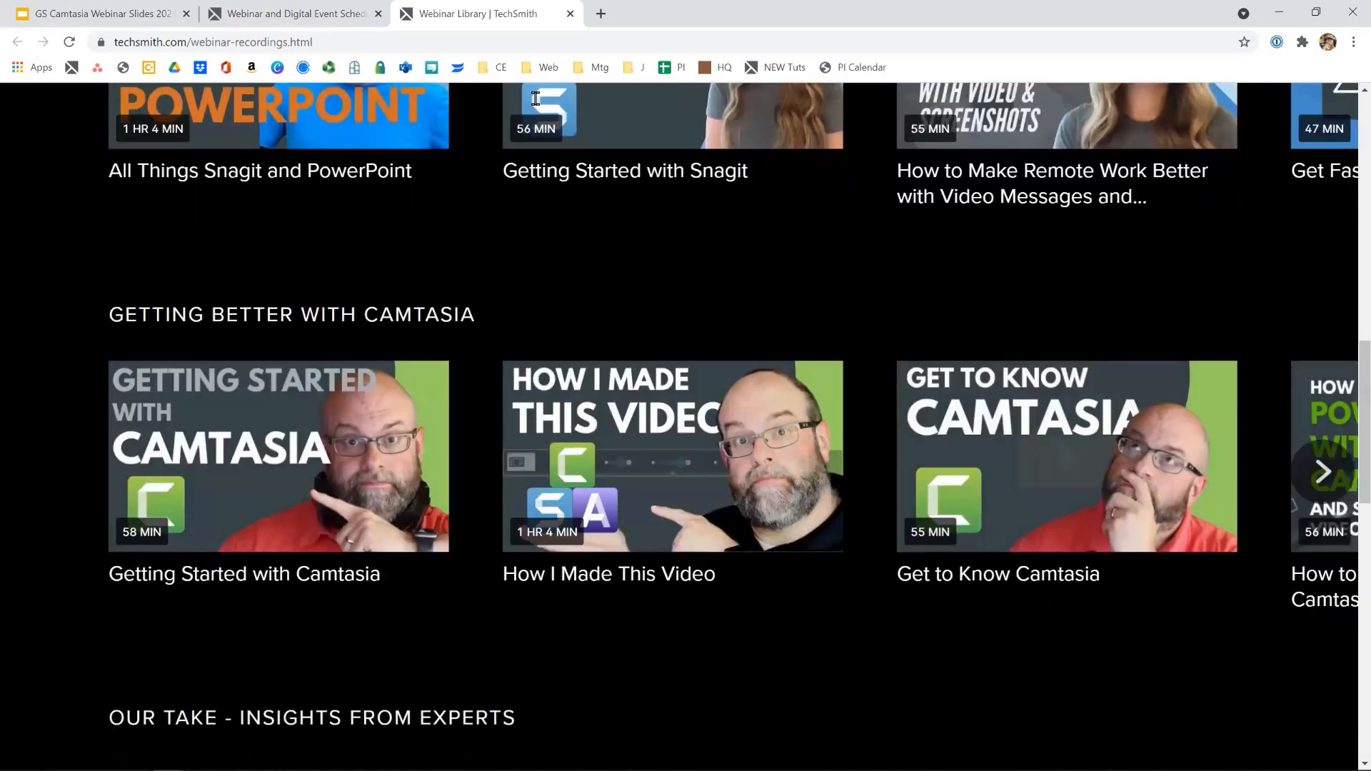
- Return to the webinar schedule page and view the German and French language webinars section
left_click(300, 14)
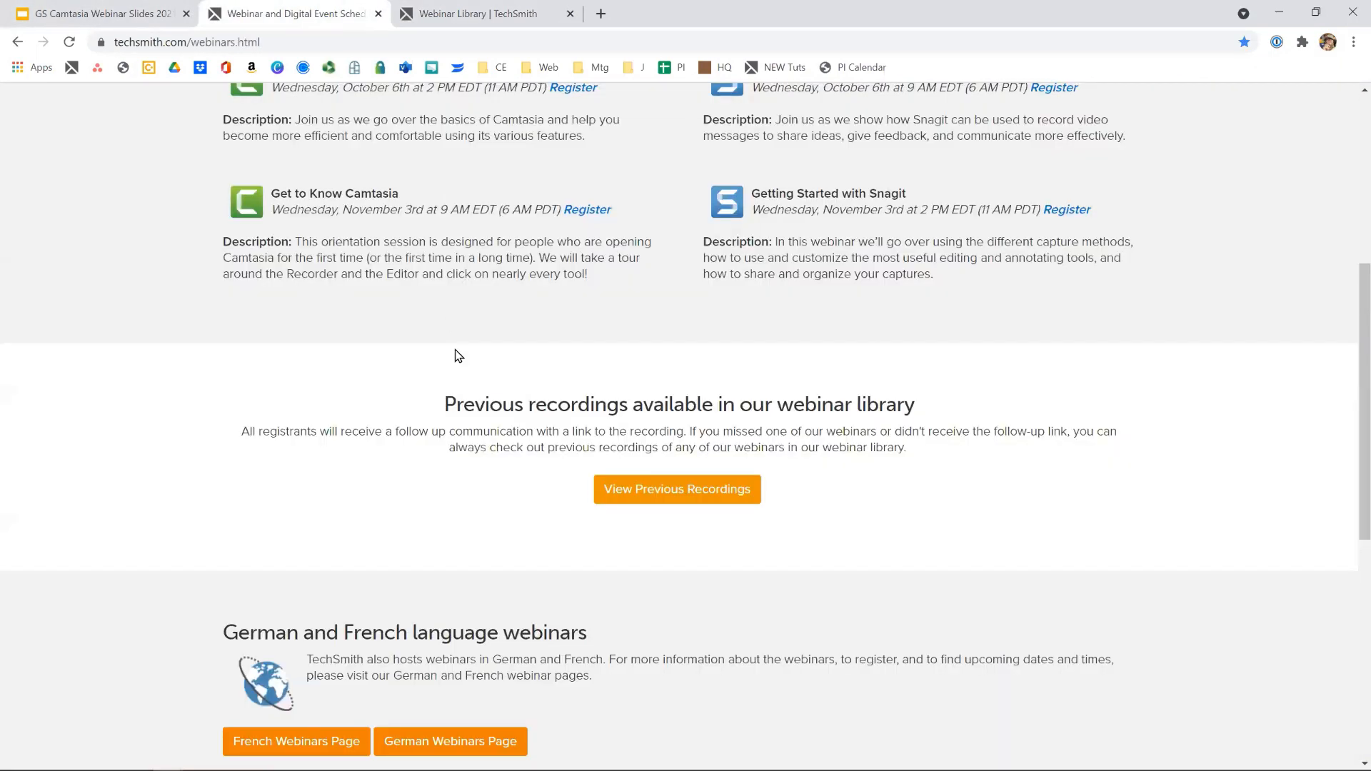
scroll(471, 384, "down", 1)
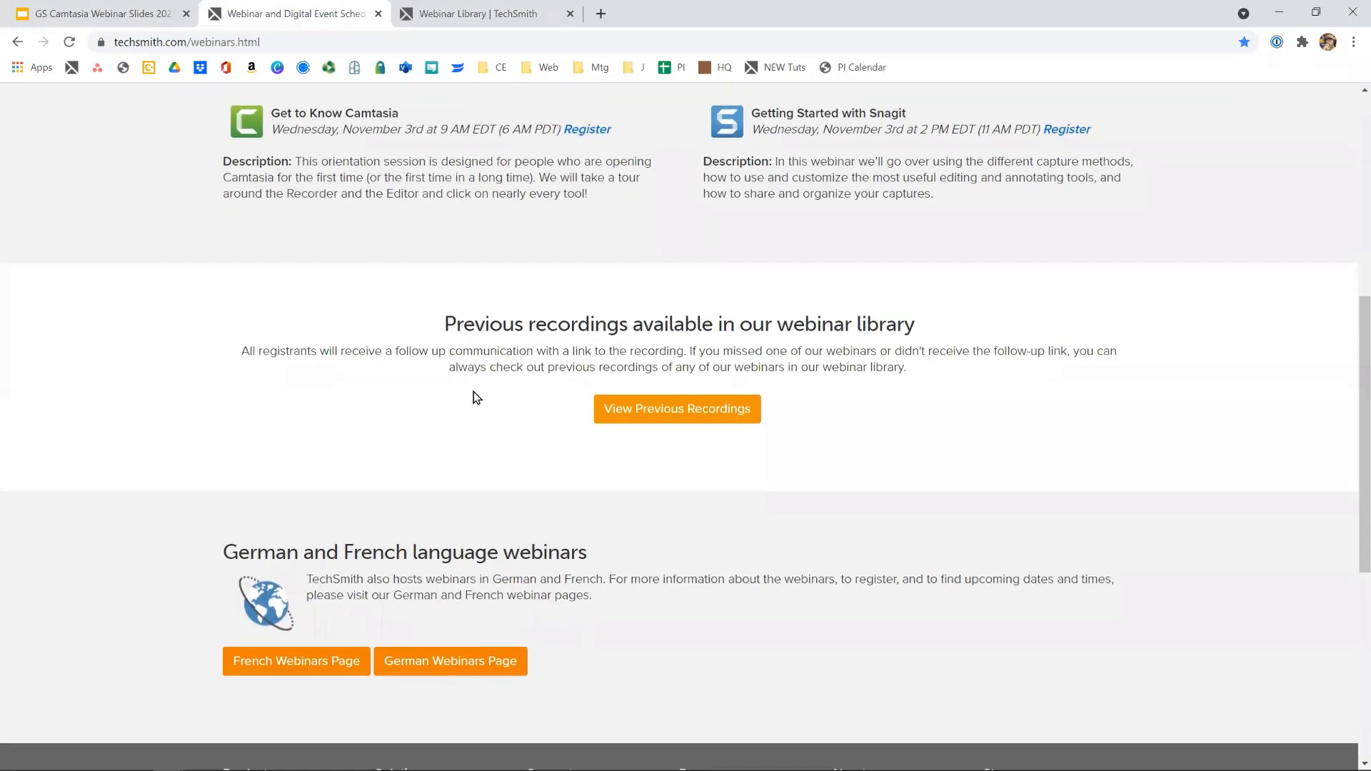
scroll(477, 398, "down", 1)
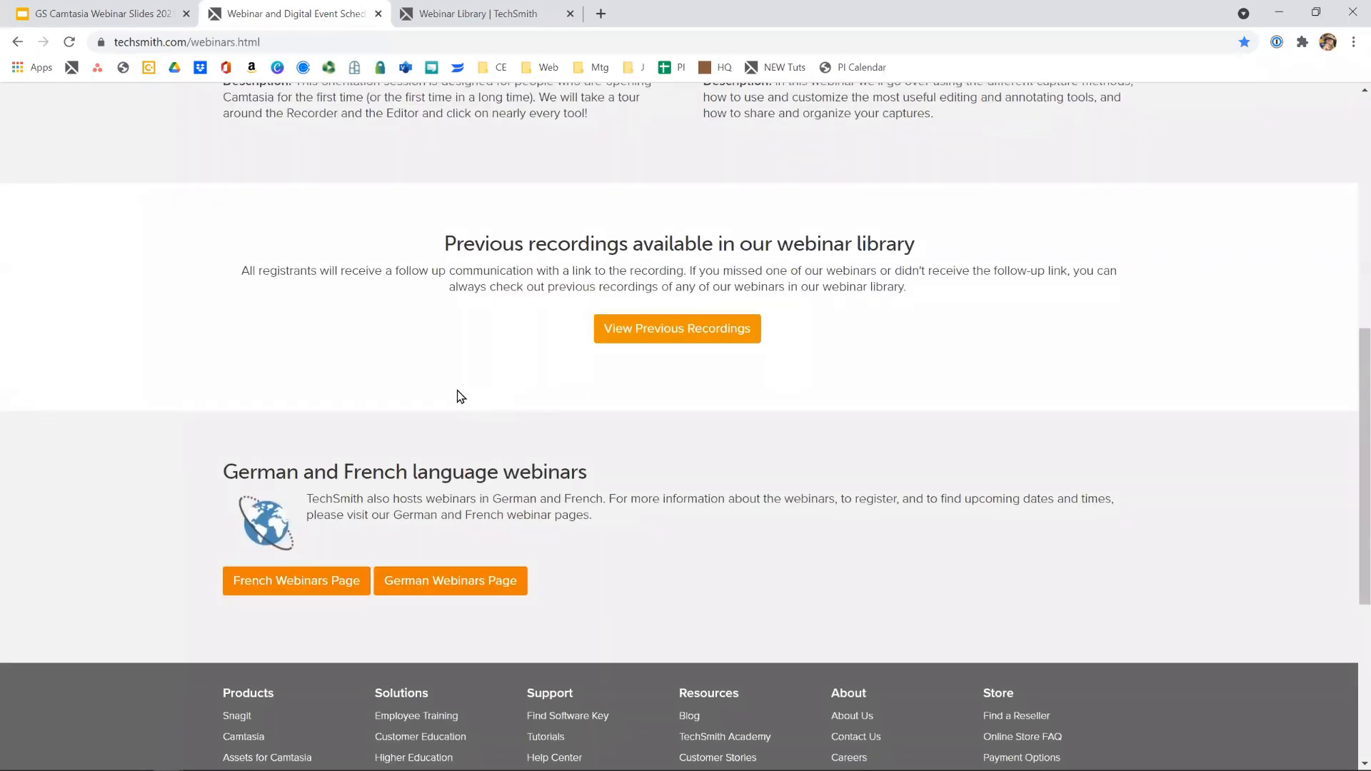
- Leave the browser and save the recording on the Desktop as a standalone Camtasia project named "Find our webinars"
left_click(1278, 12)
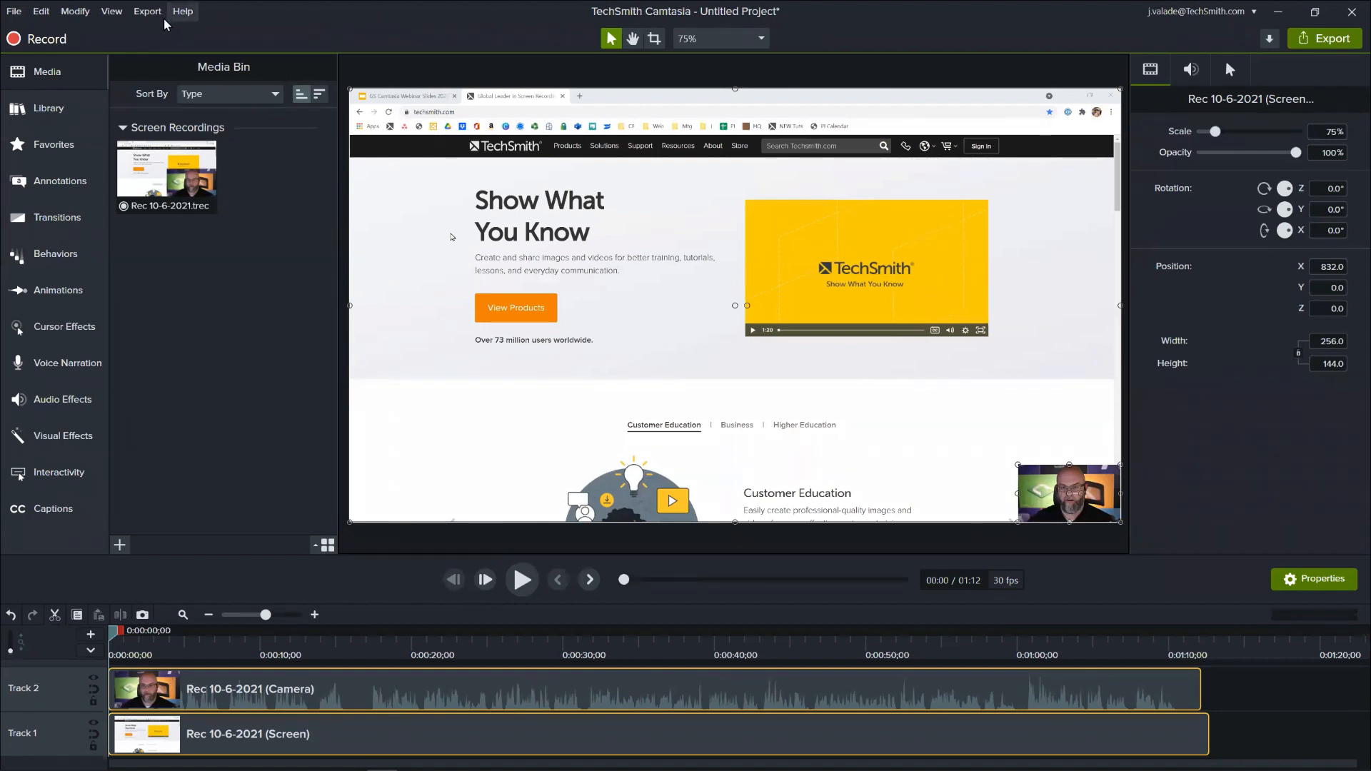
left_click(14, 11)
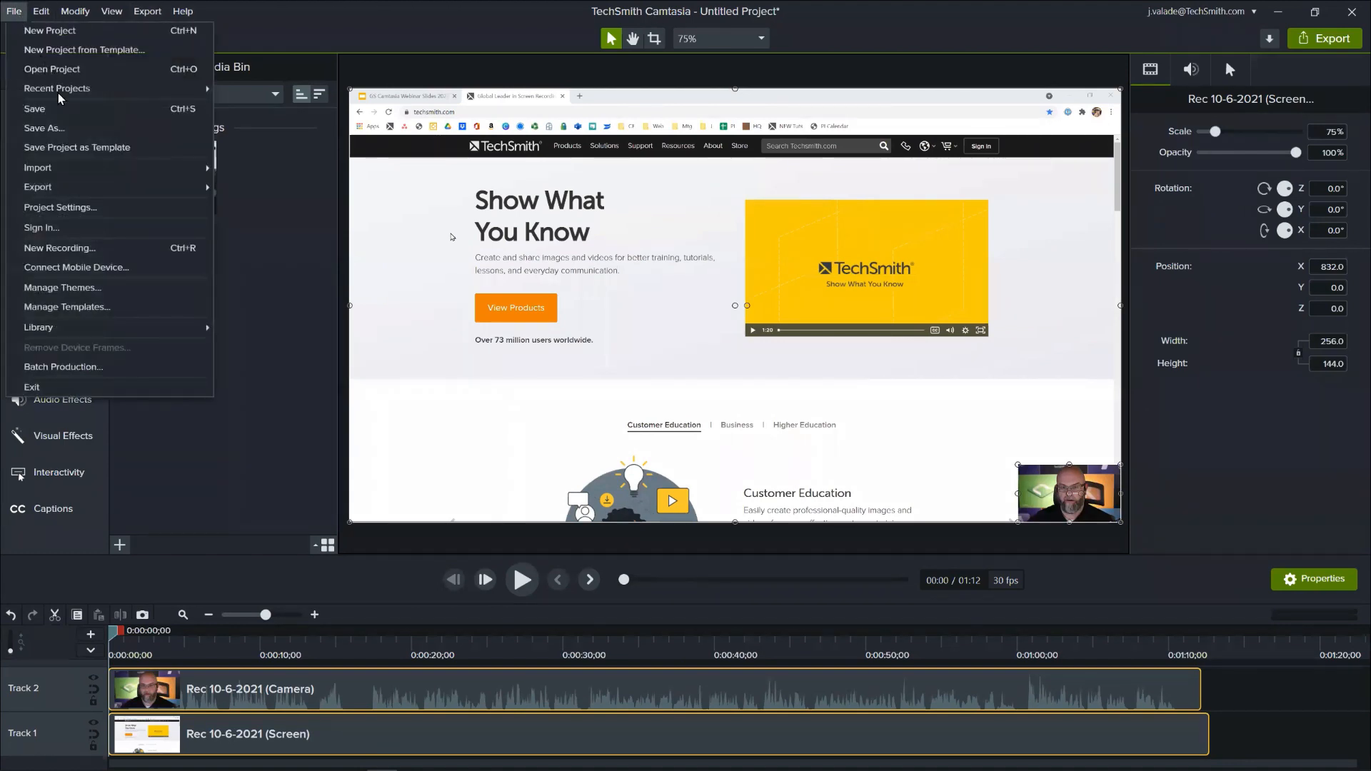
left_click(64, 111)
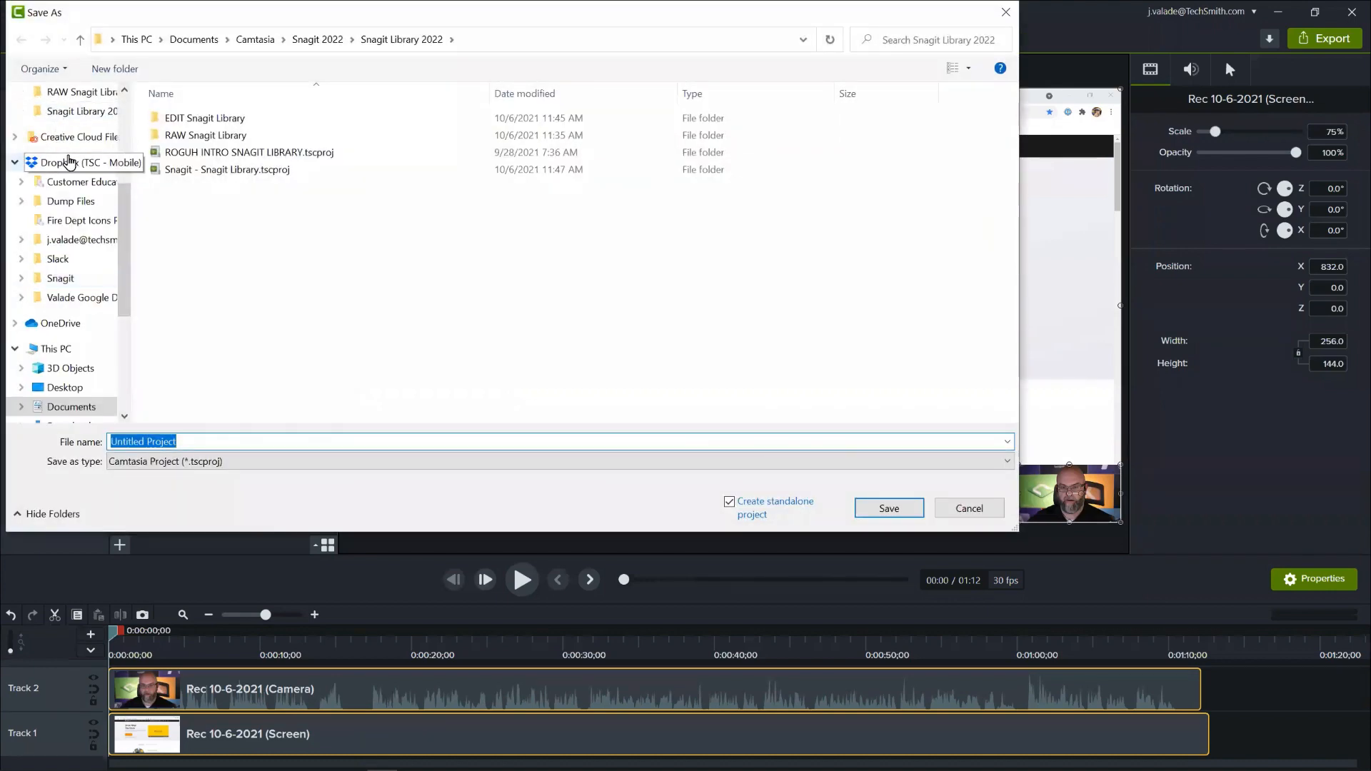
left_click(63, 387)
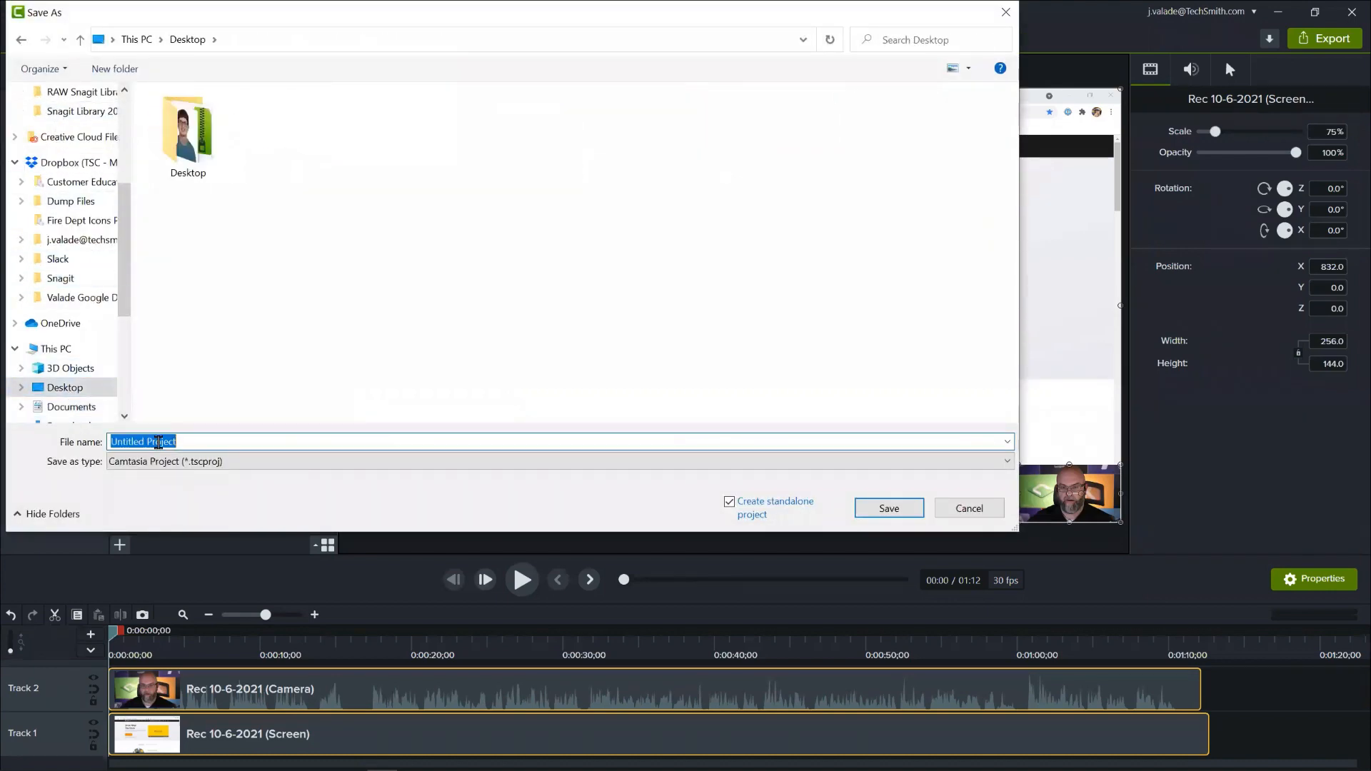
type("Find our we")
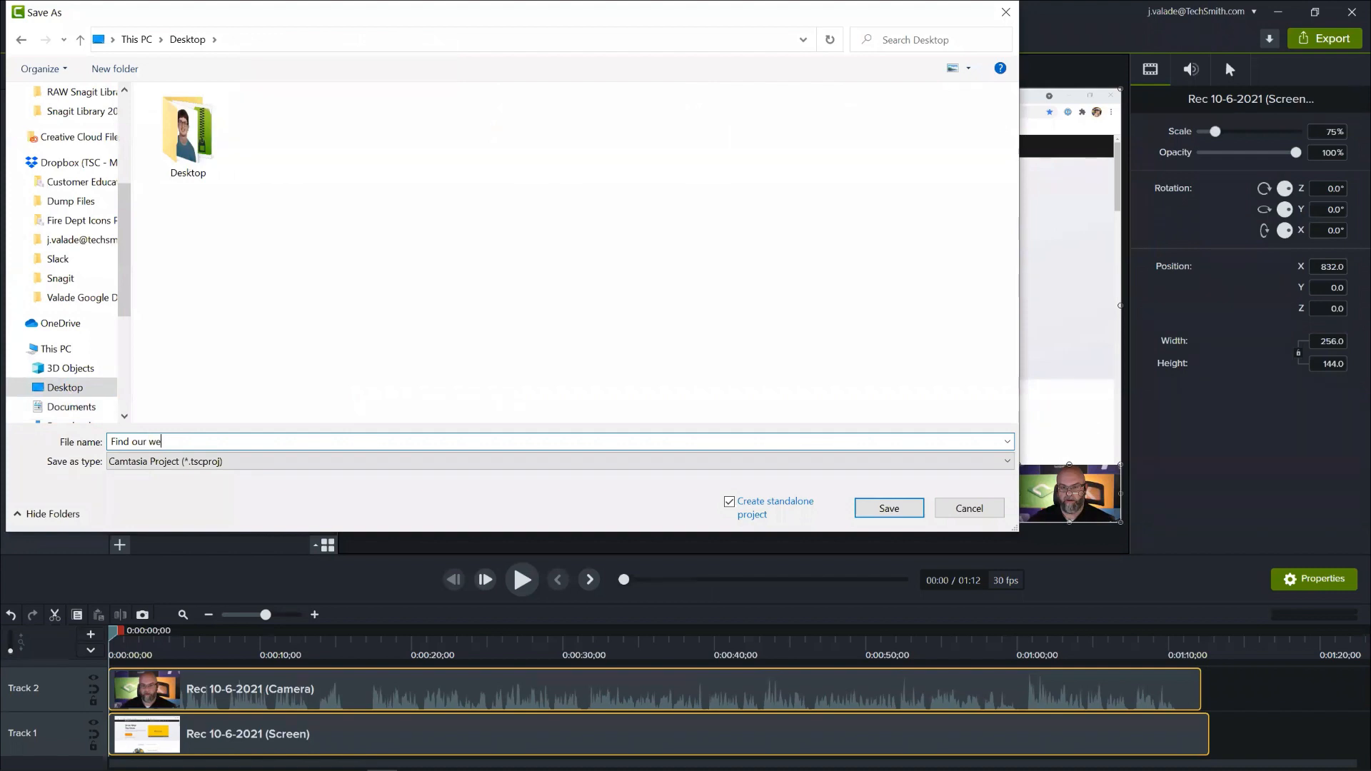
type("binars")
left_click(875, 508)
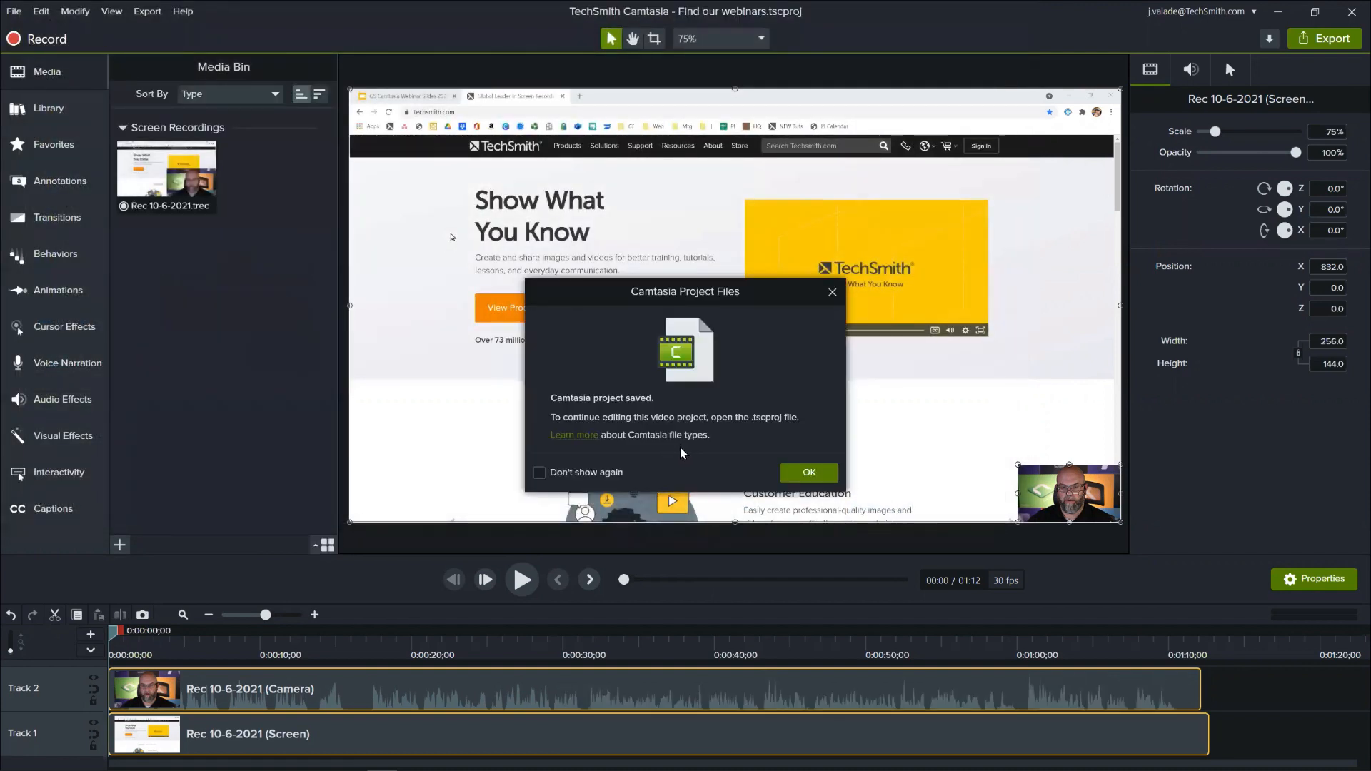
left_click(809, 472)
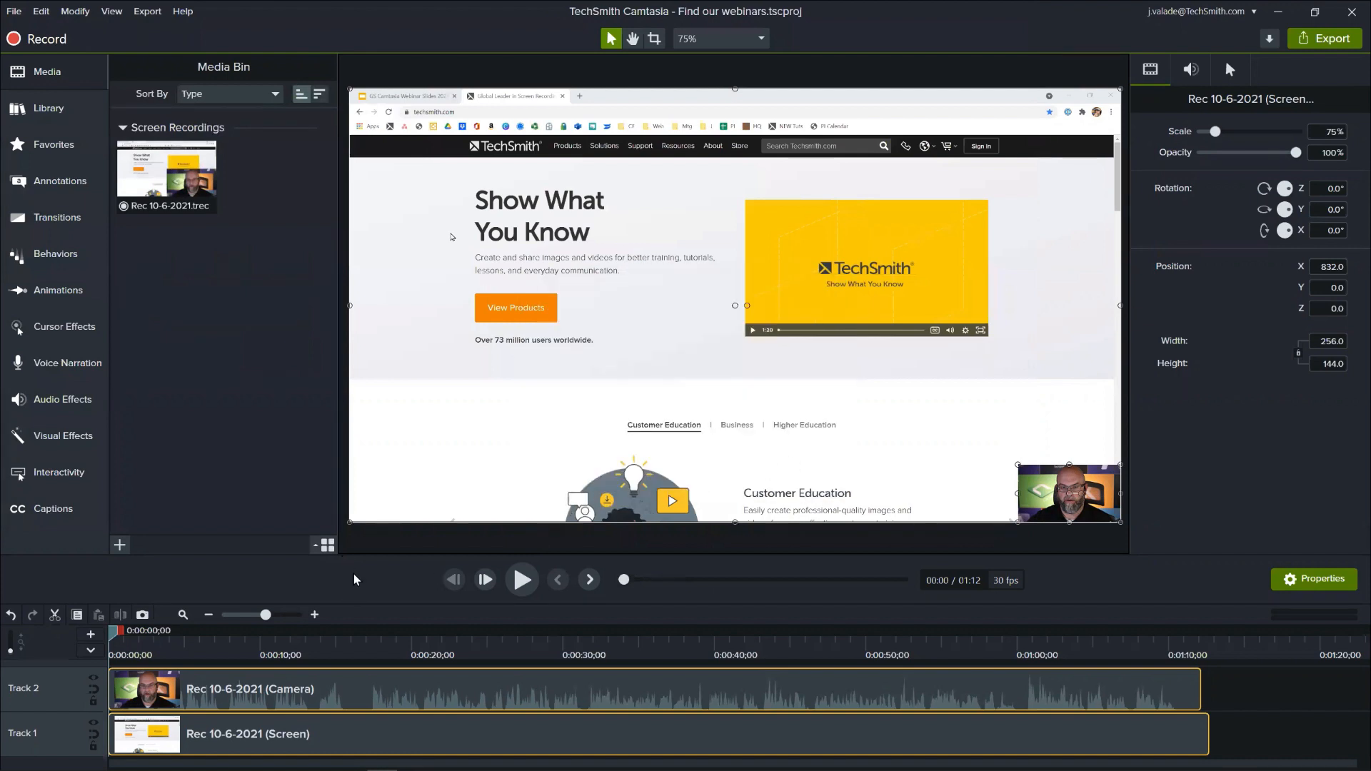
- Inspect the screen and camera clips separately on the timeline and play back about the first 11 seconds of the recording
left_click(364, 541)
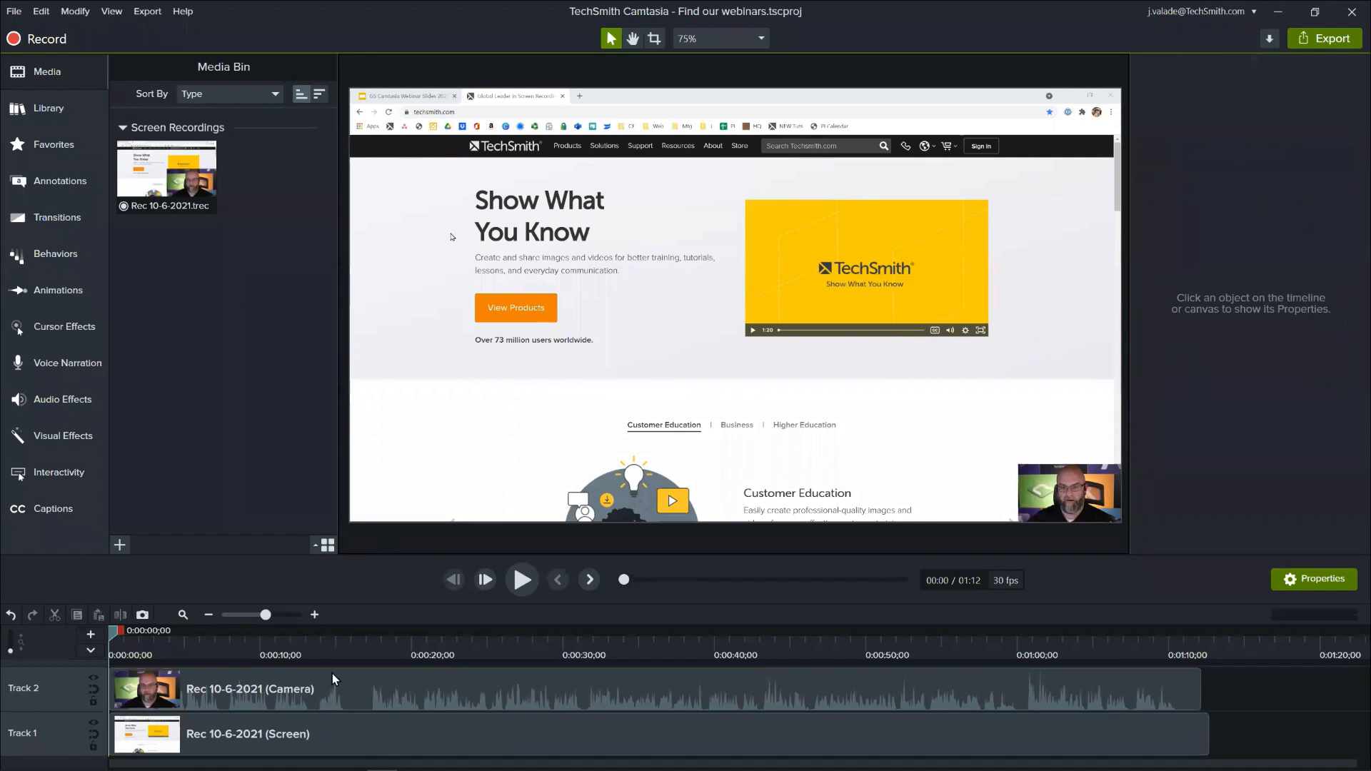
left_click(358, 735)
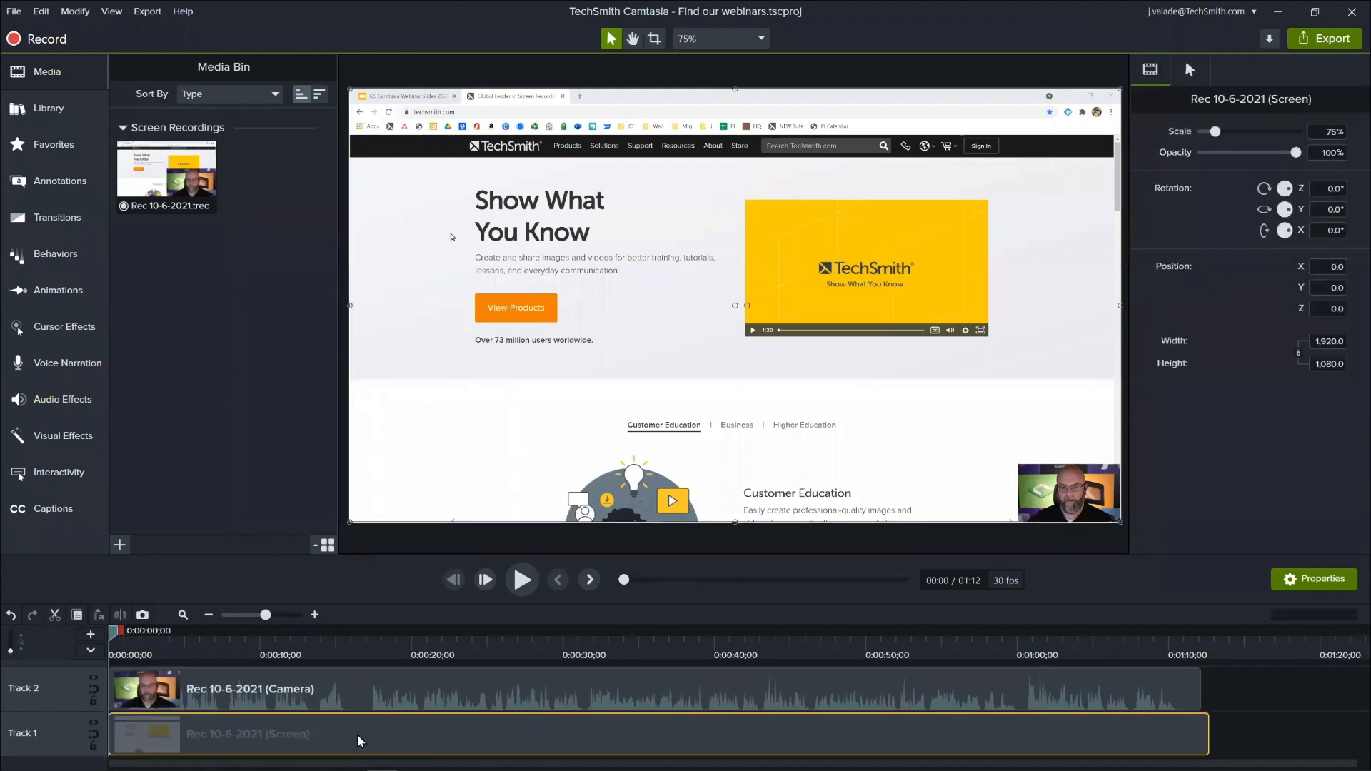
left_click(344, 697)
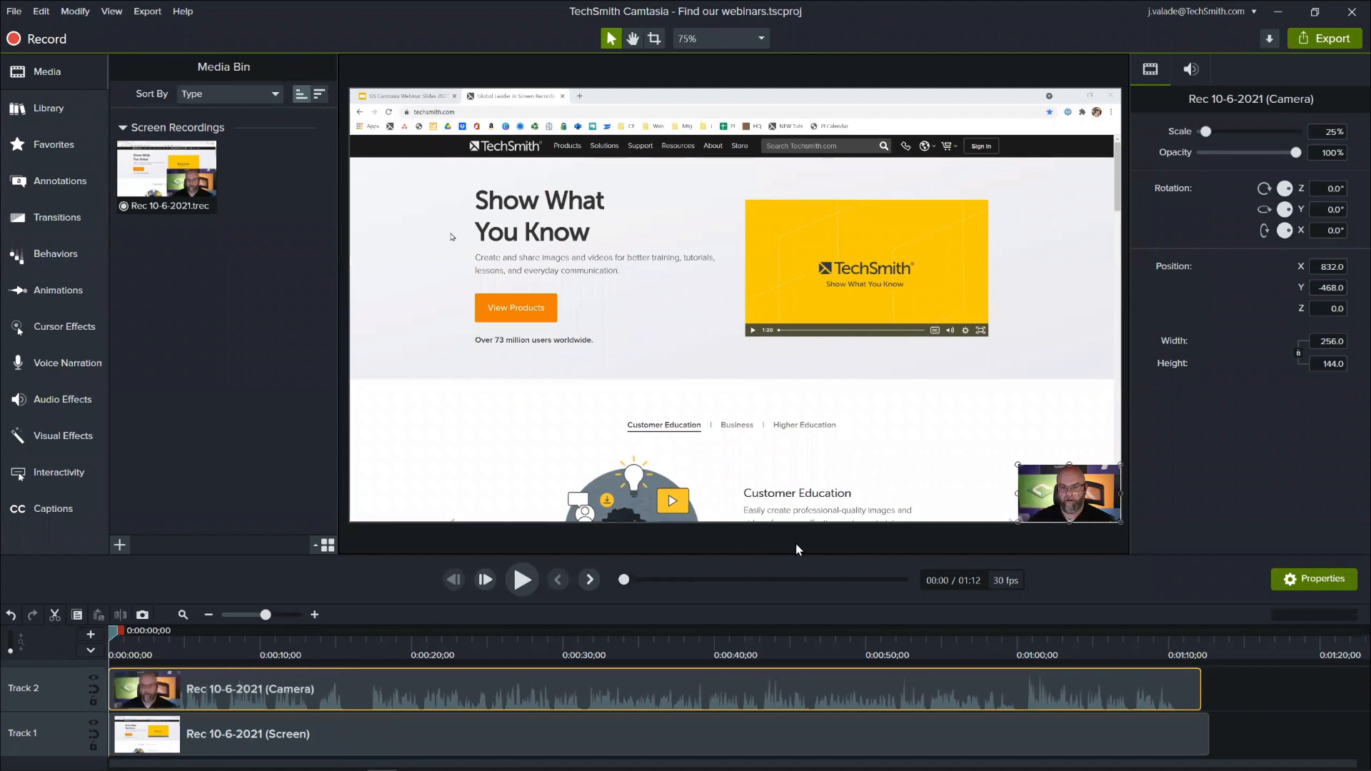
left_click(1050, 546)
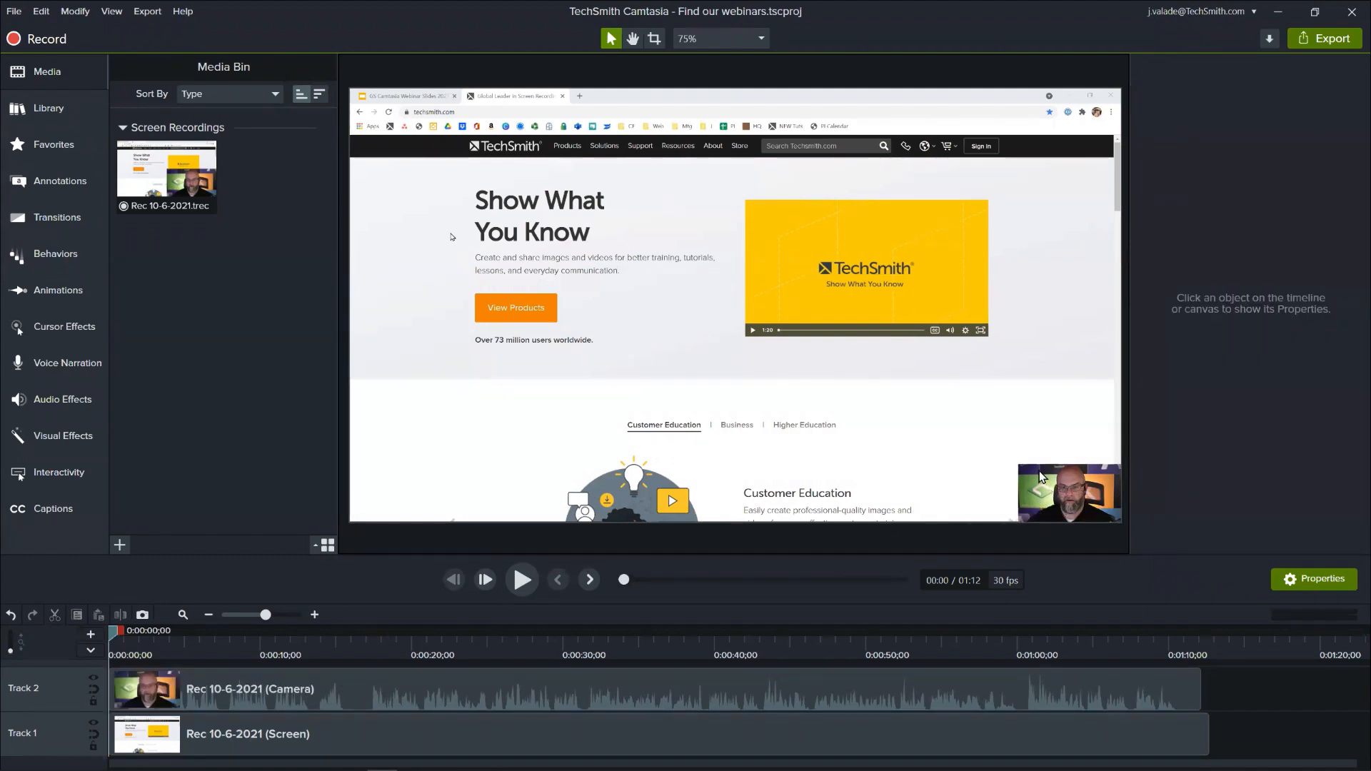
left_click(520, 580)
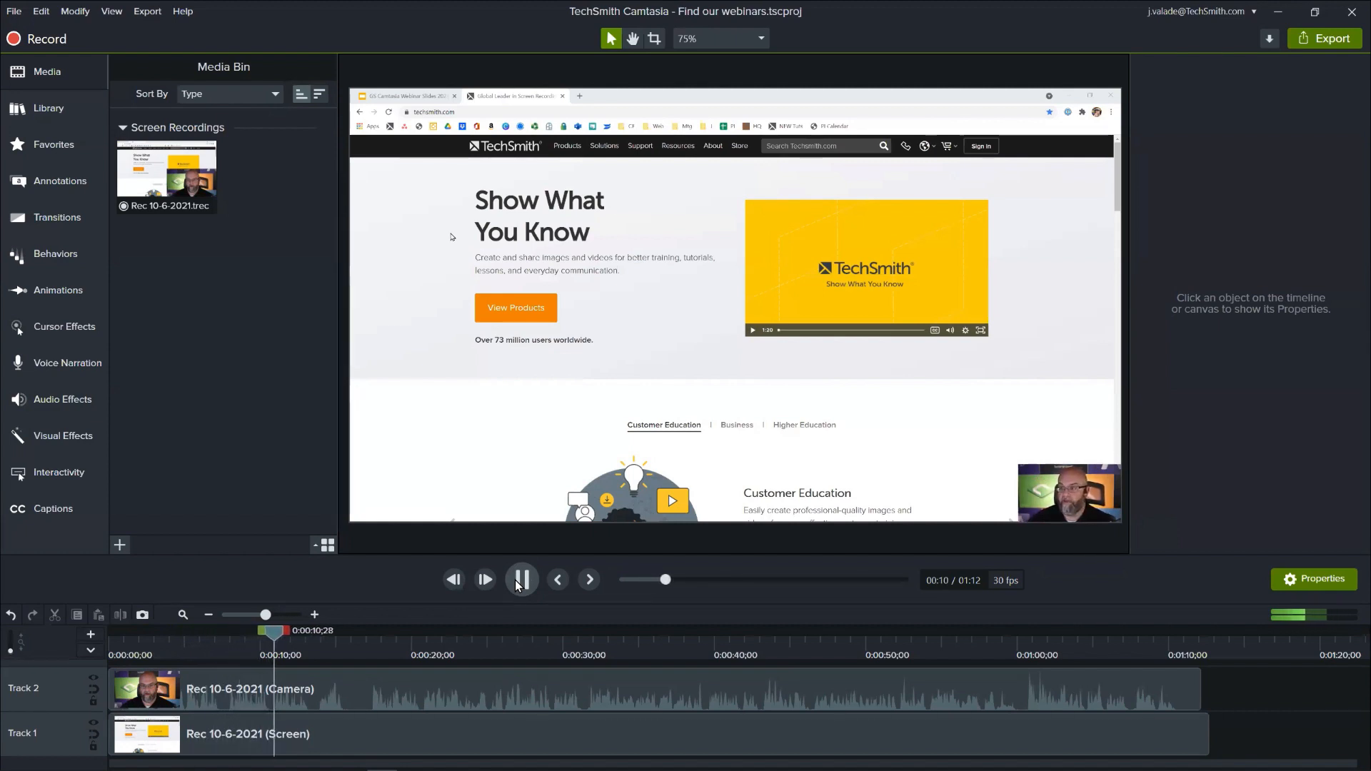
left_click(515, 579)
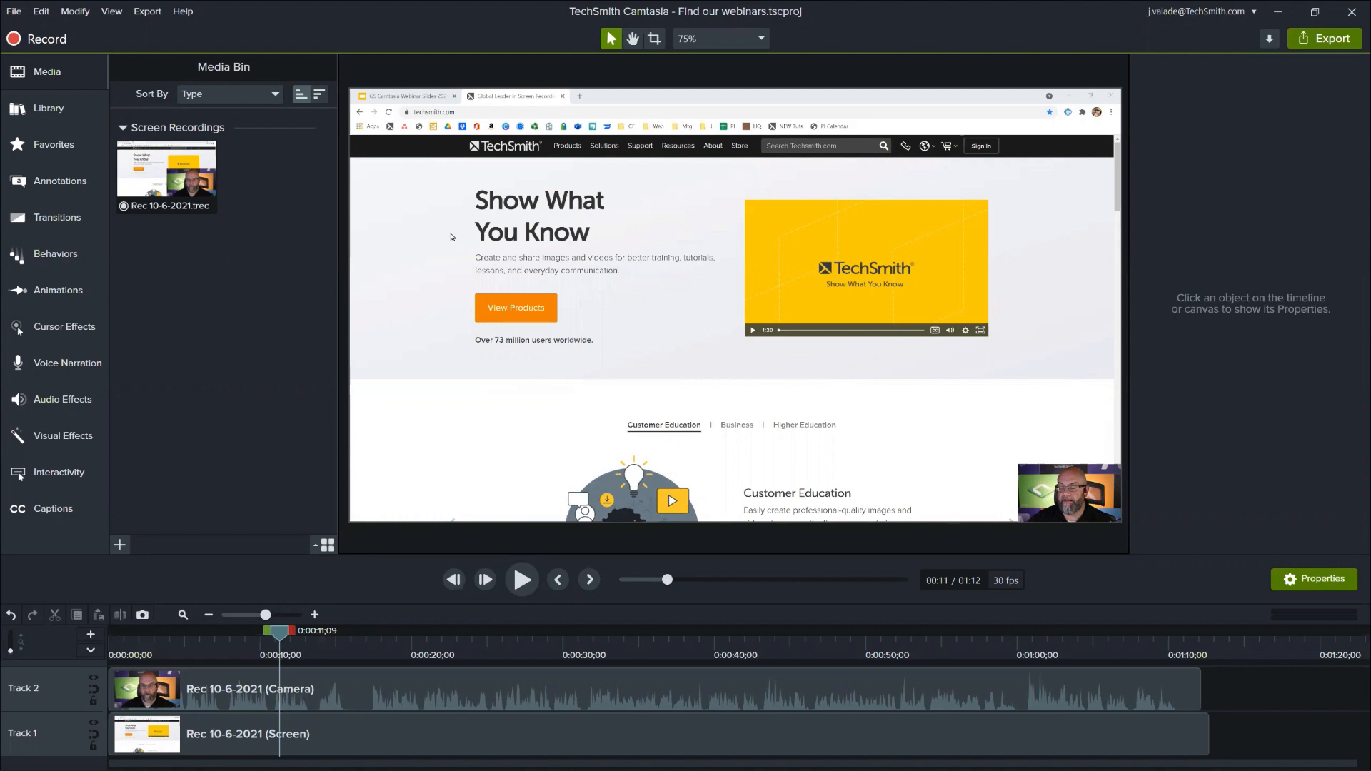
- Open the recorder to check its webcam source, close it without recording and return to the Camtasia editor
left_click(43, 37)
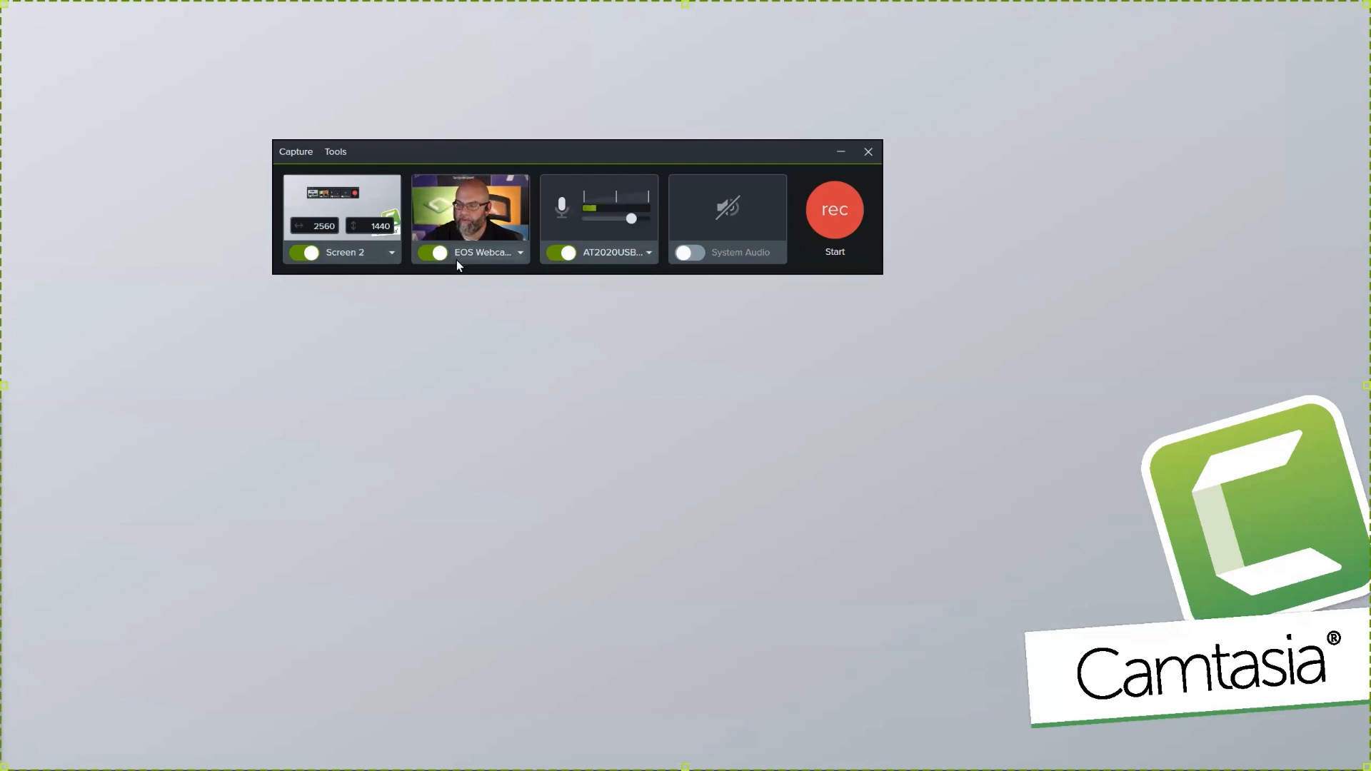
left_click(434, 251)
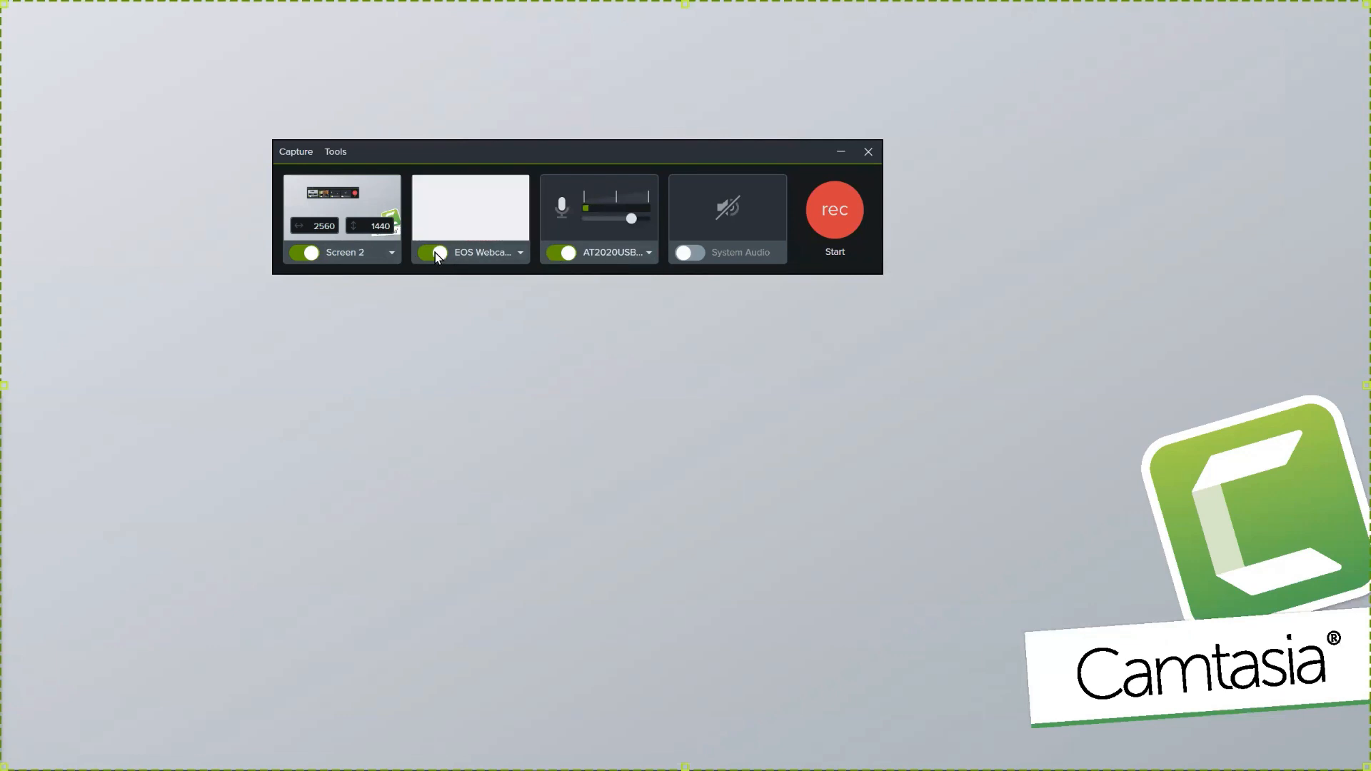
left_click(871, 150)
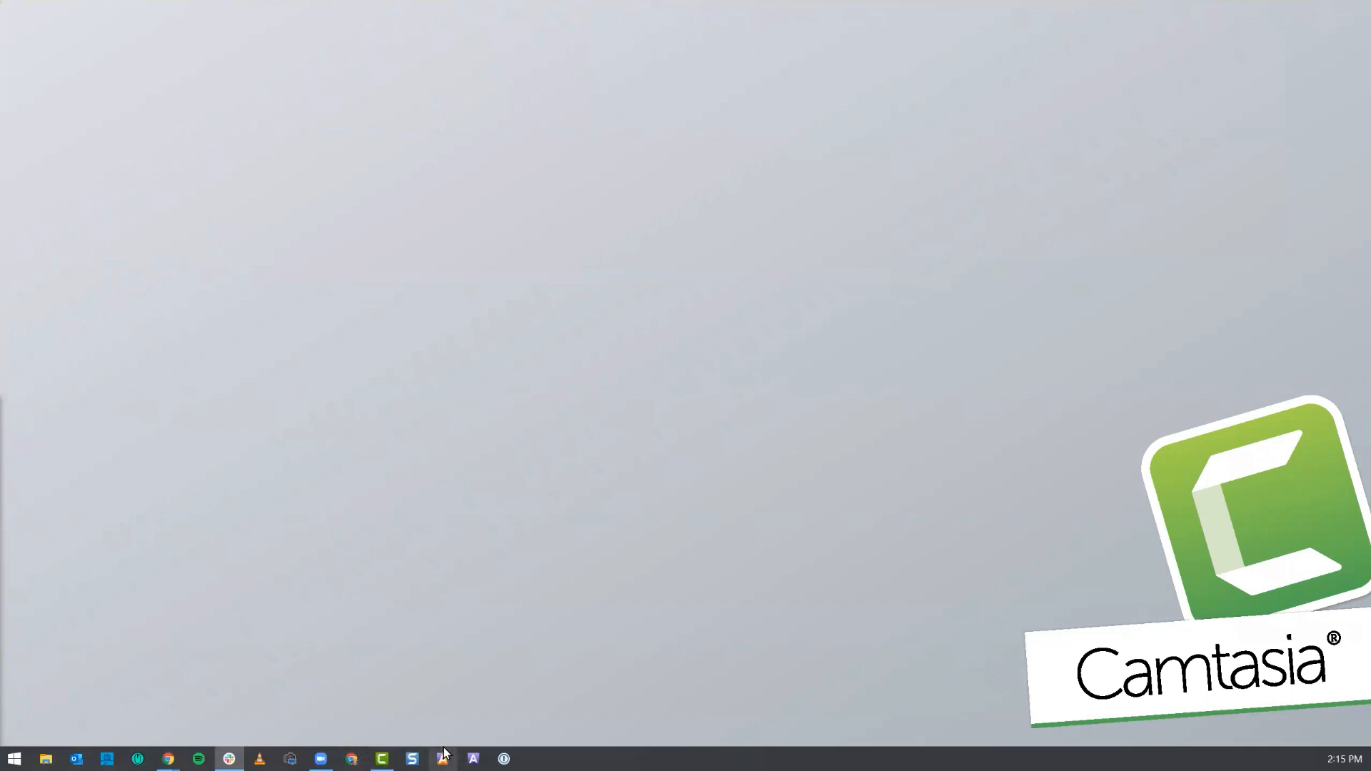
left_click(382, 758)
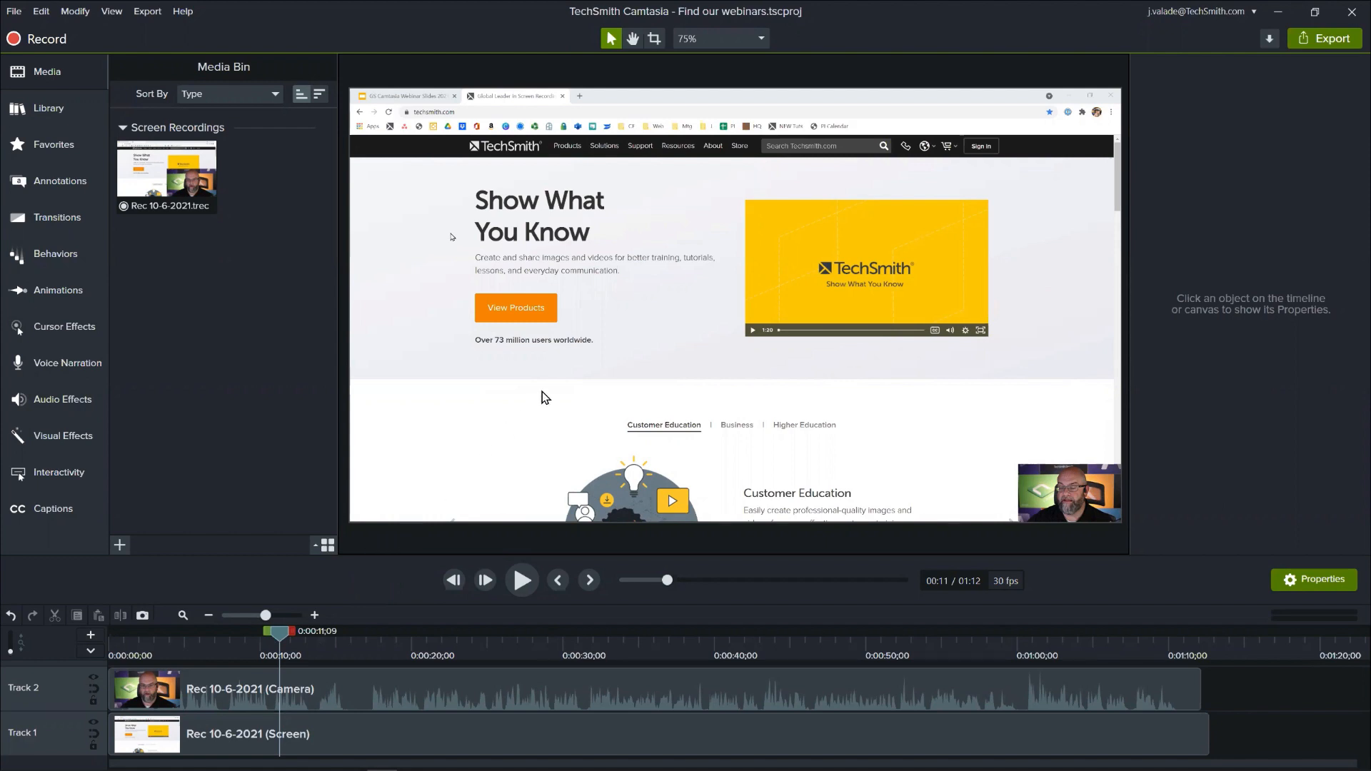
- Reduce the canvas view to 60%, enlarge the timeline area and look through the camera clip's editing options
scroll(542, 391, "down", 3)
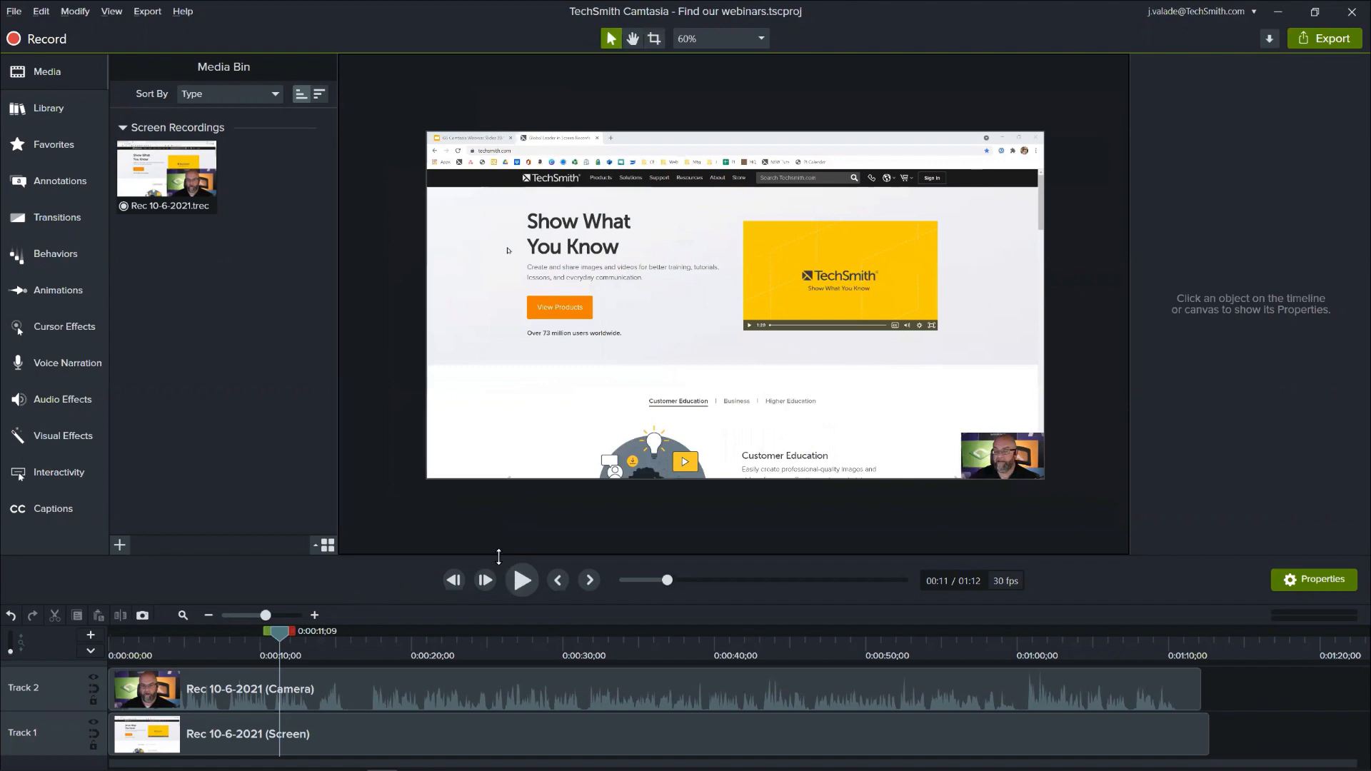
left_click_drag(495, 555, 497, 503)
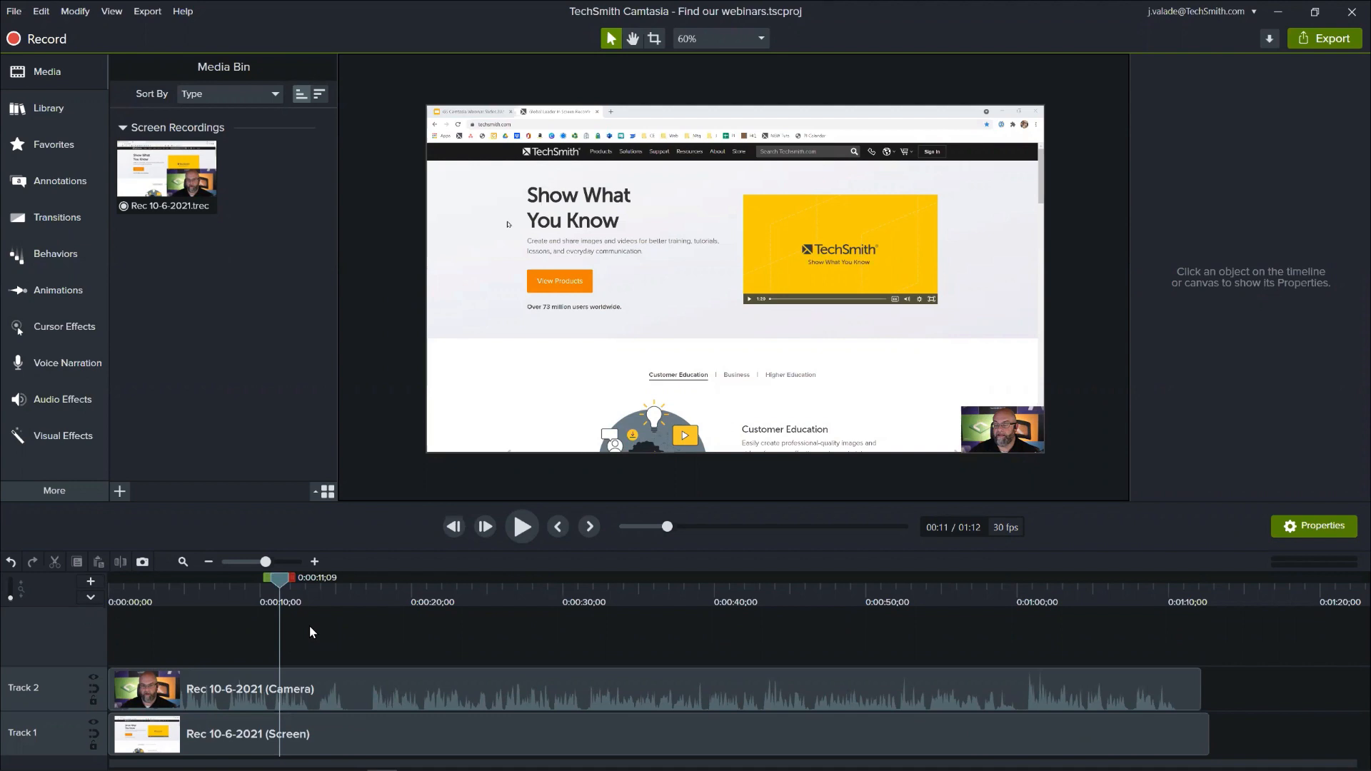
right_click(324, 680)
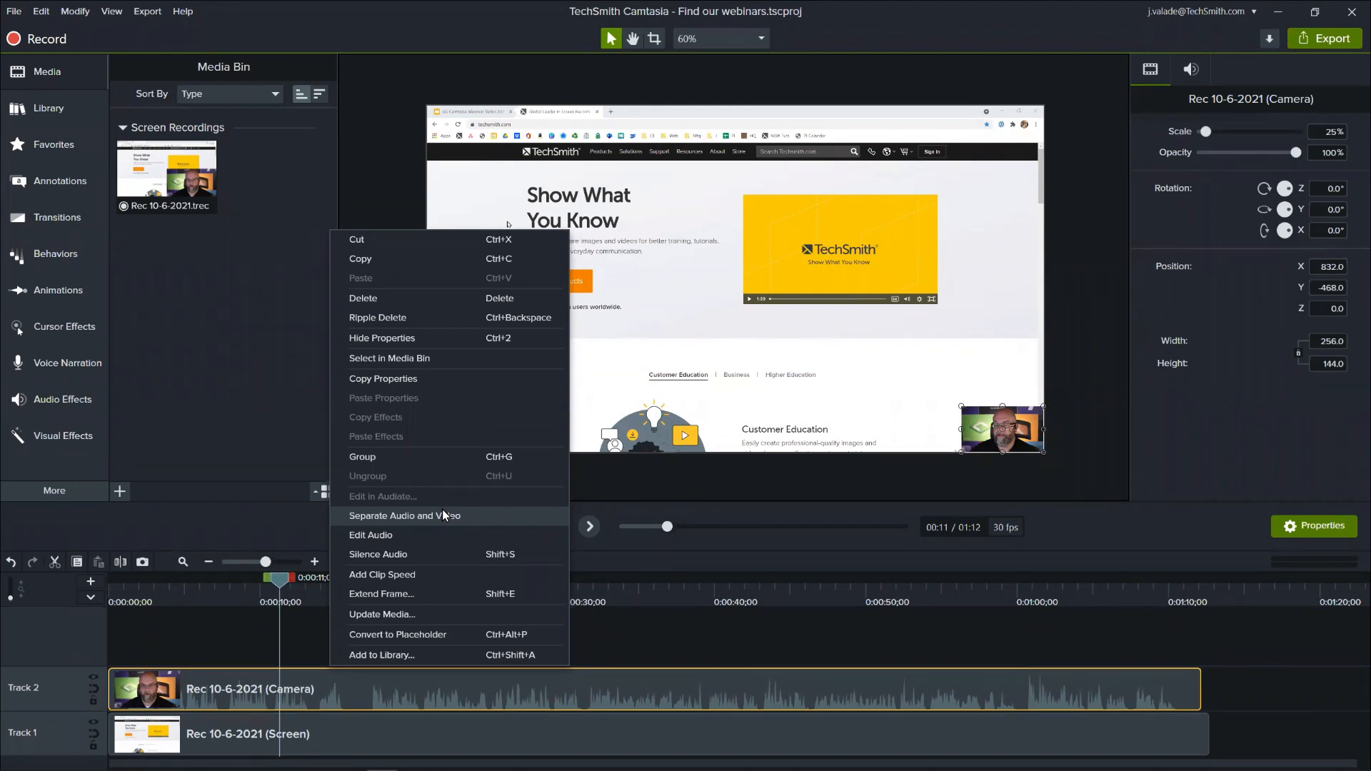
left_click(208, 631)
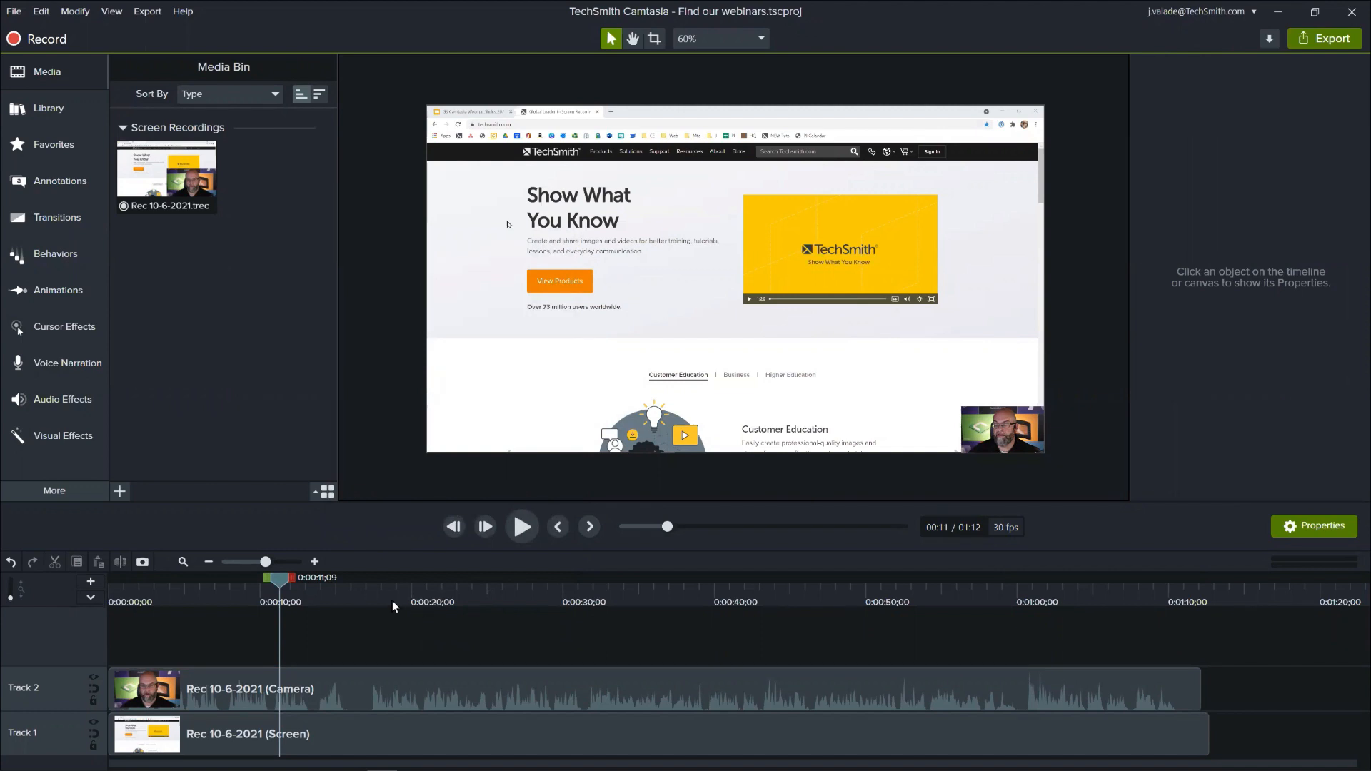
- At about 3 seconds, align the camera video with the canvas's upper-left corner and scale it to 187.5% to fill the canvas
left_click(210, 584)
left_click(156, 588)
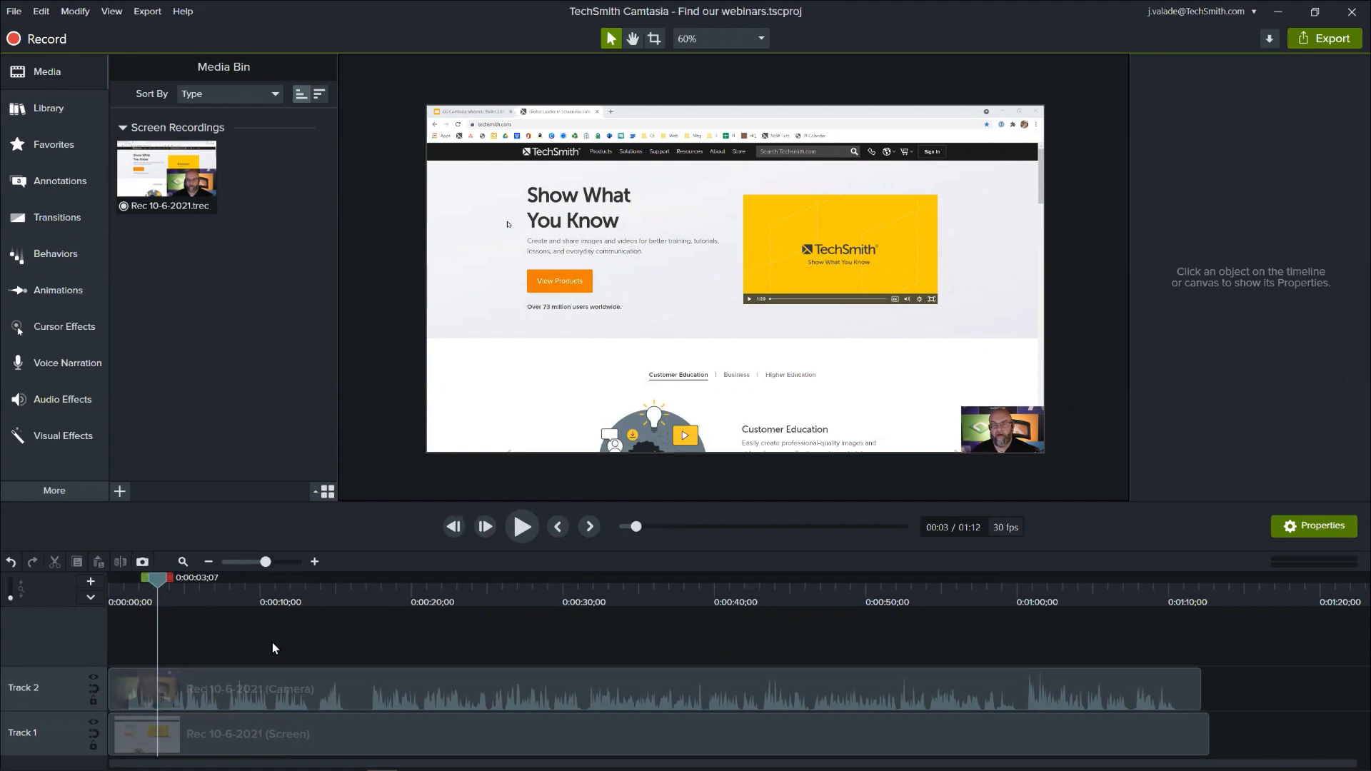
left_click(253, 730)
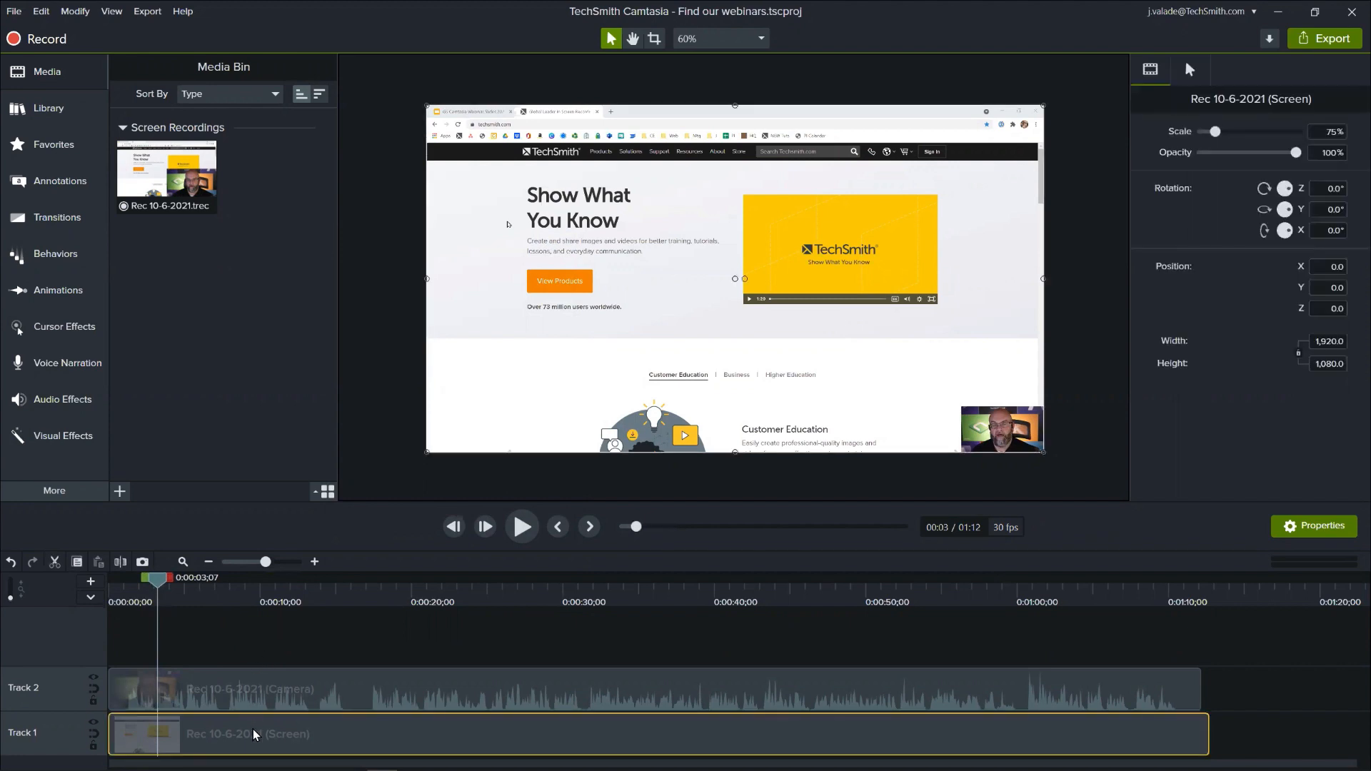
left_click(252, 685)
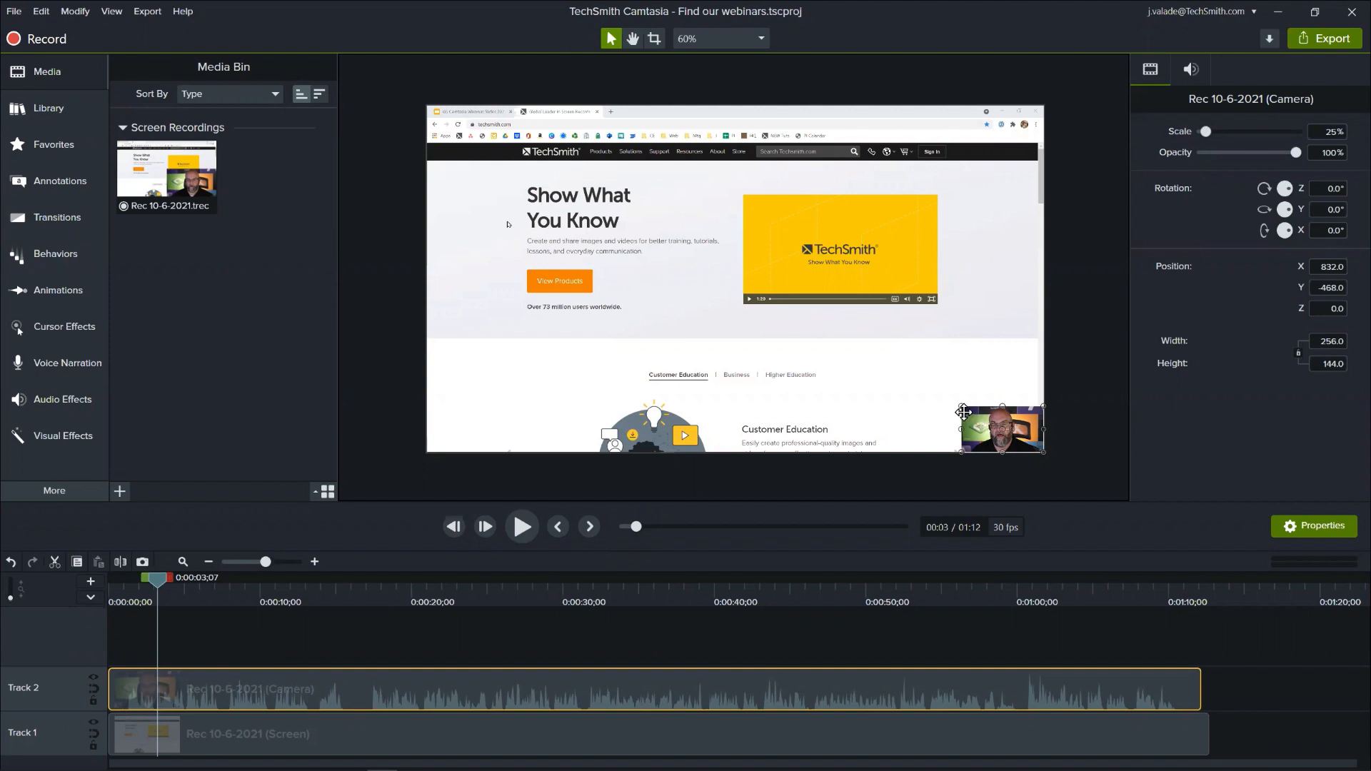
left_click_drag(965, 407, 446, 117)
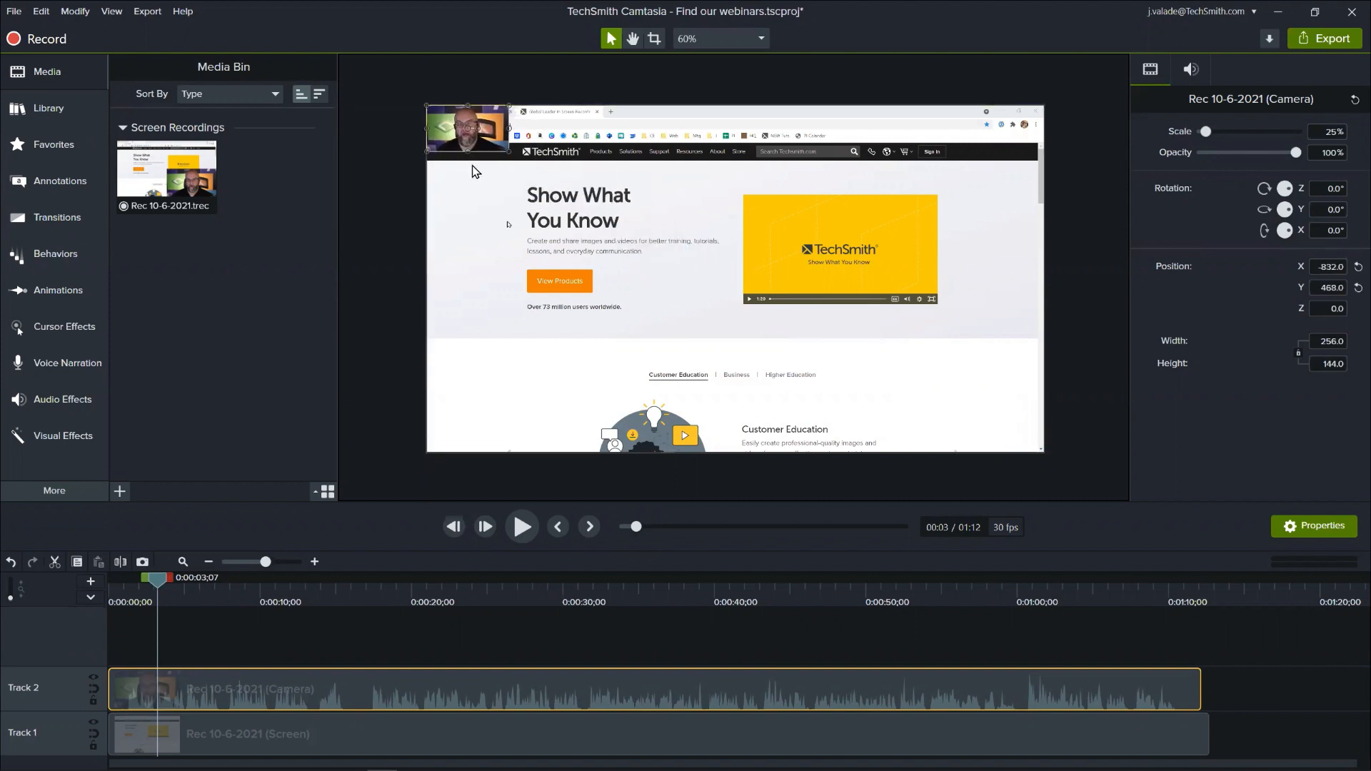
left_click_drag(510, 152, 866, 449)
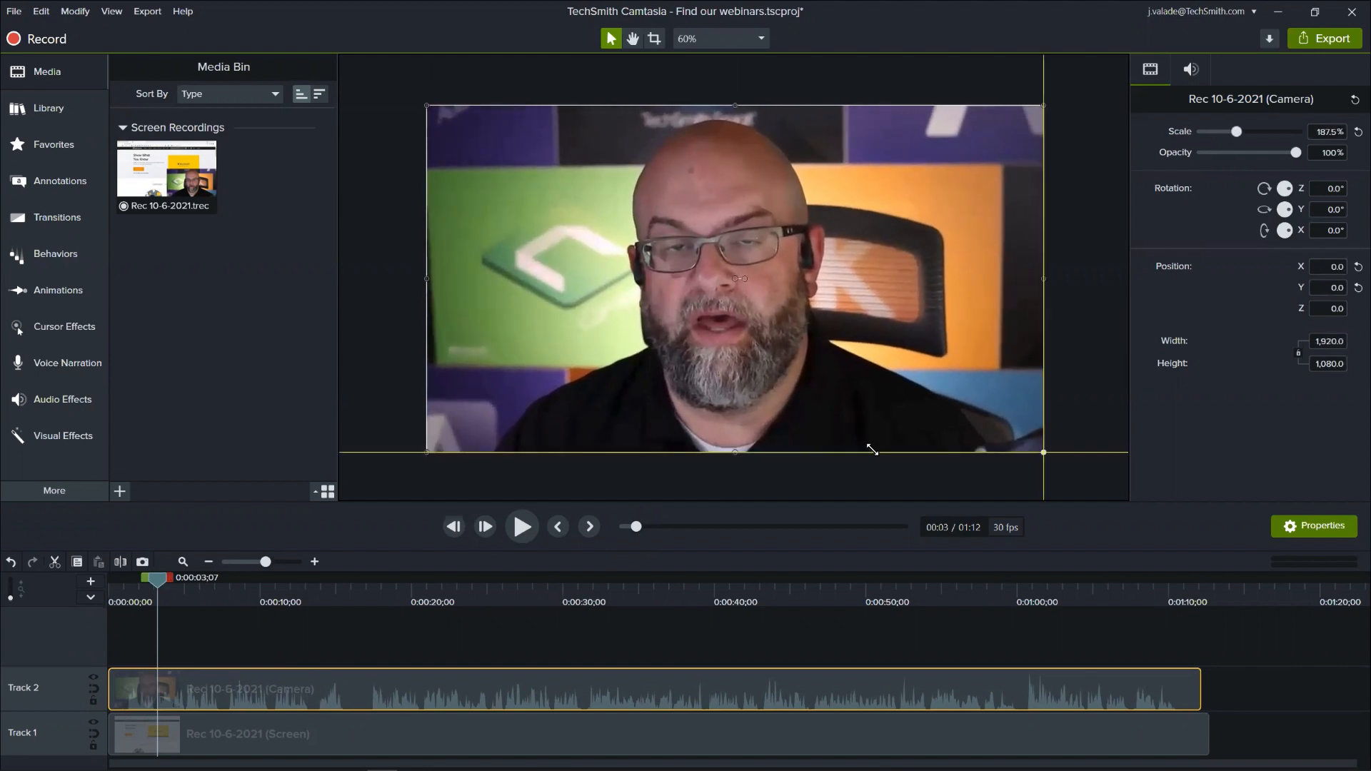
left_click(403, 640)
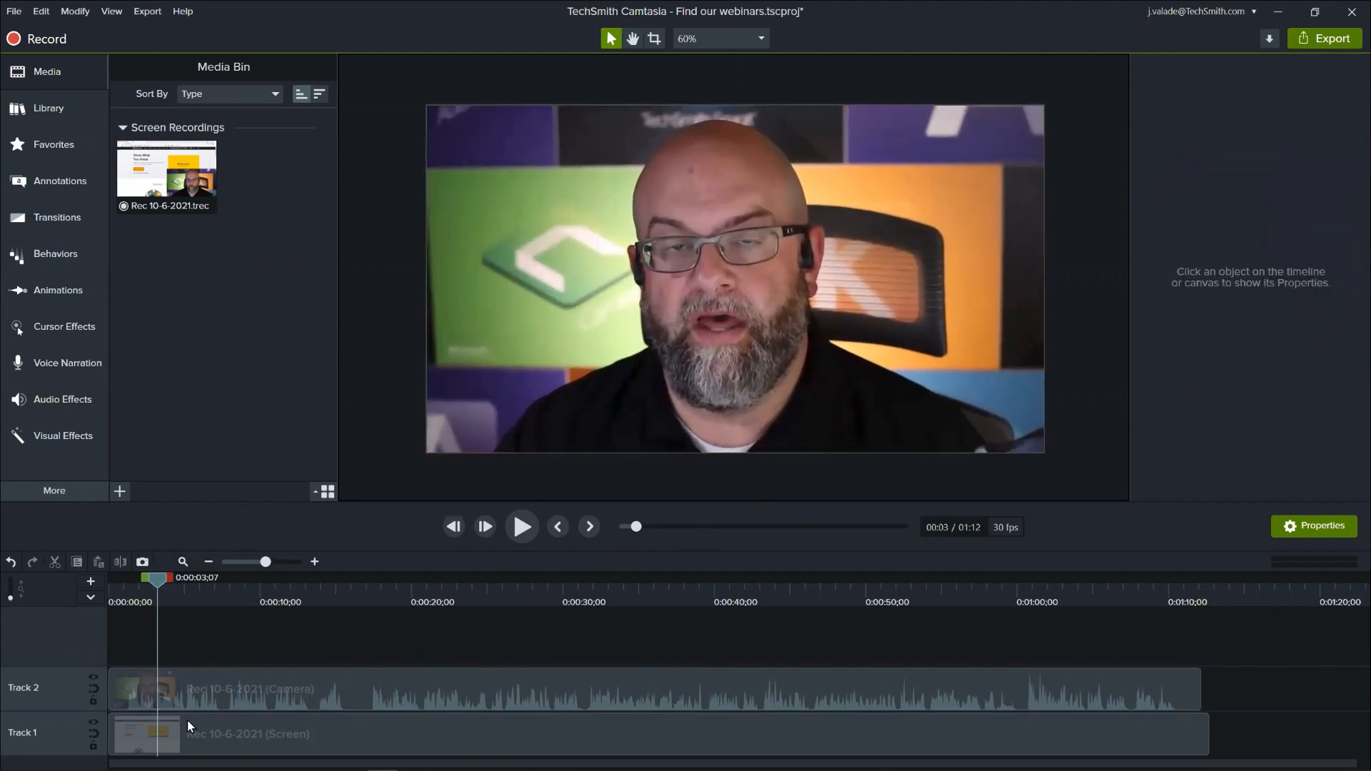
- Shift the full-size camera video aside to reveal the screen recording beneath it, and recentre it on the canvas
left_click(130, 739)
left_click(663, 285)
left_click_drag(662, 286, 506, 414)
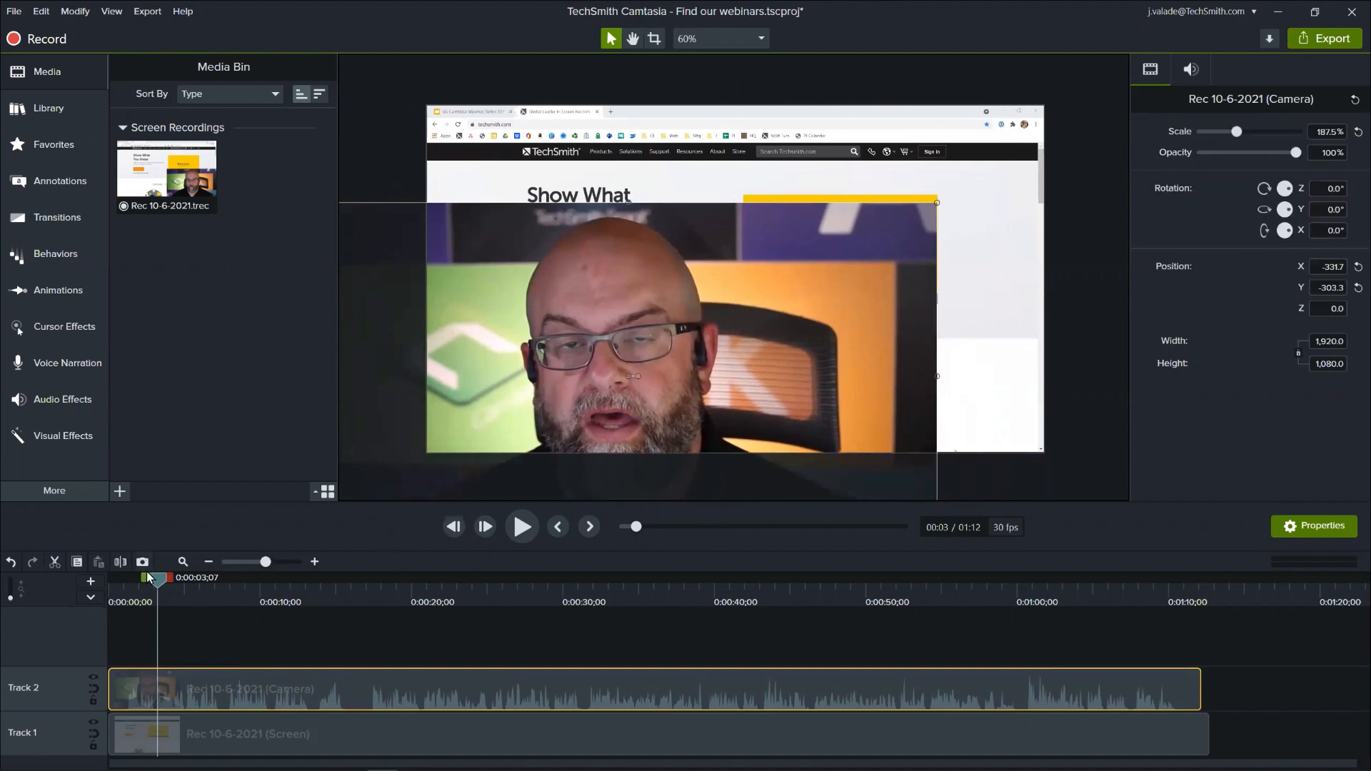
left_click_drag(551, 387, 662, 290)
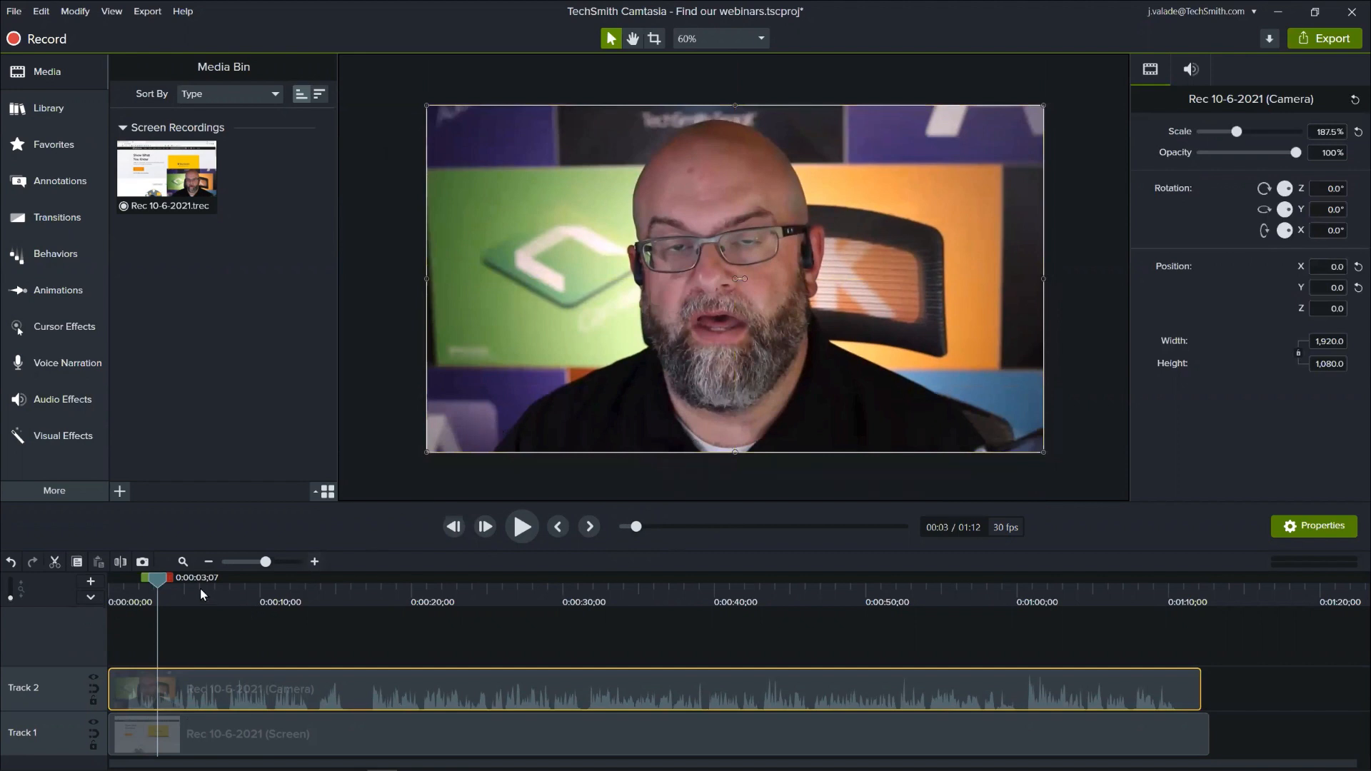
- Play the opening from near the start, shift the camera video aside, and trim the screen clip's beginning to 0:00:07;17
left_click_drag(163, 581, 124, 590)
key("space")
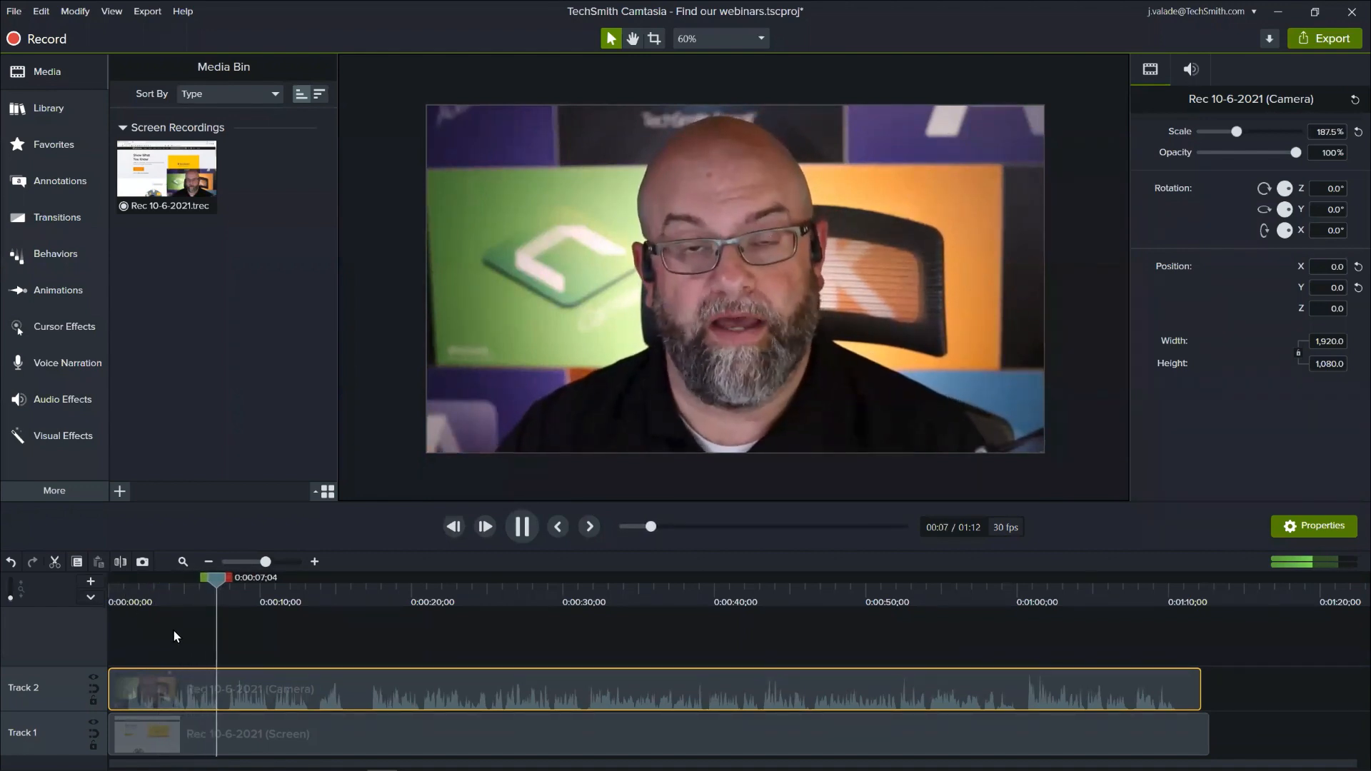
key("space")
left_click_drag(522, 394, 405, 441)
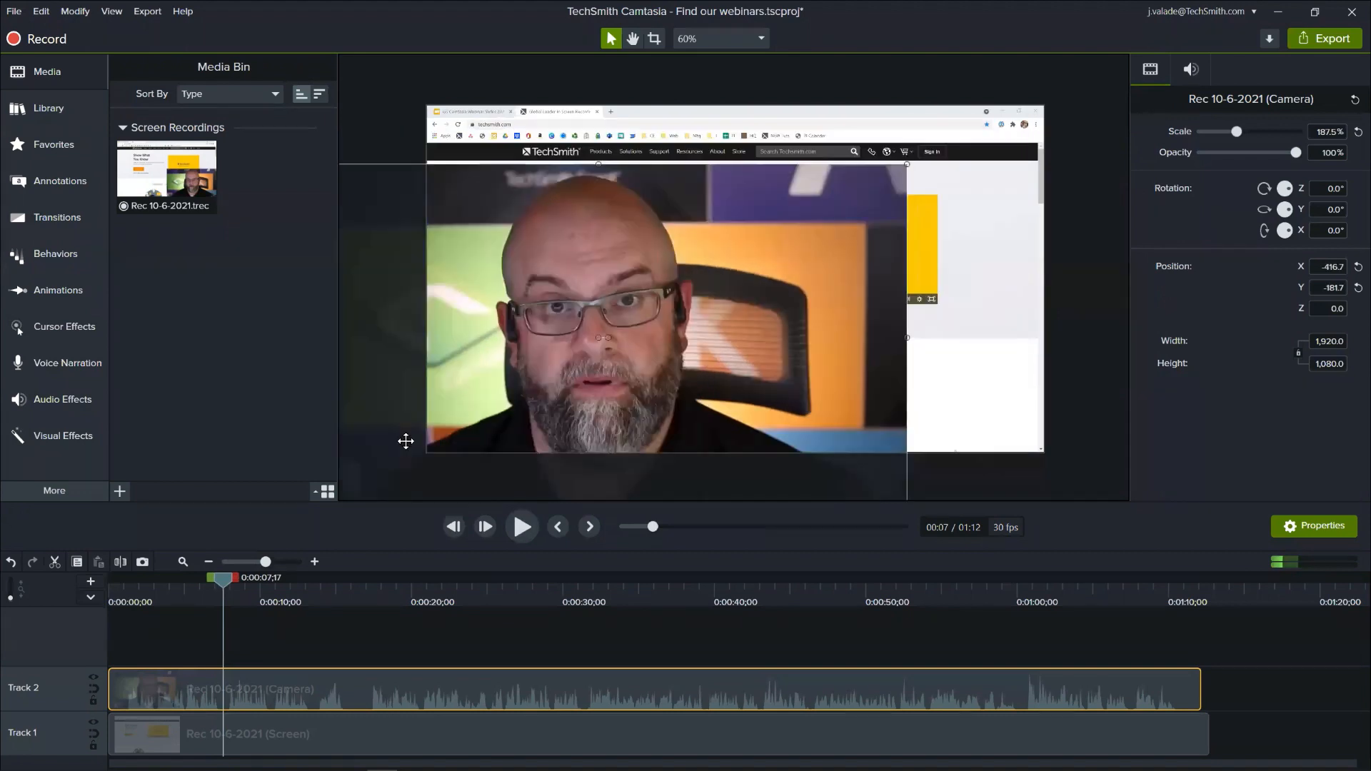
left_click(171, 740)
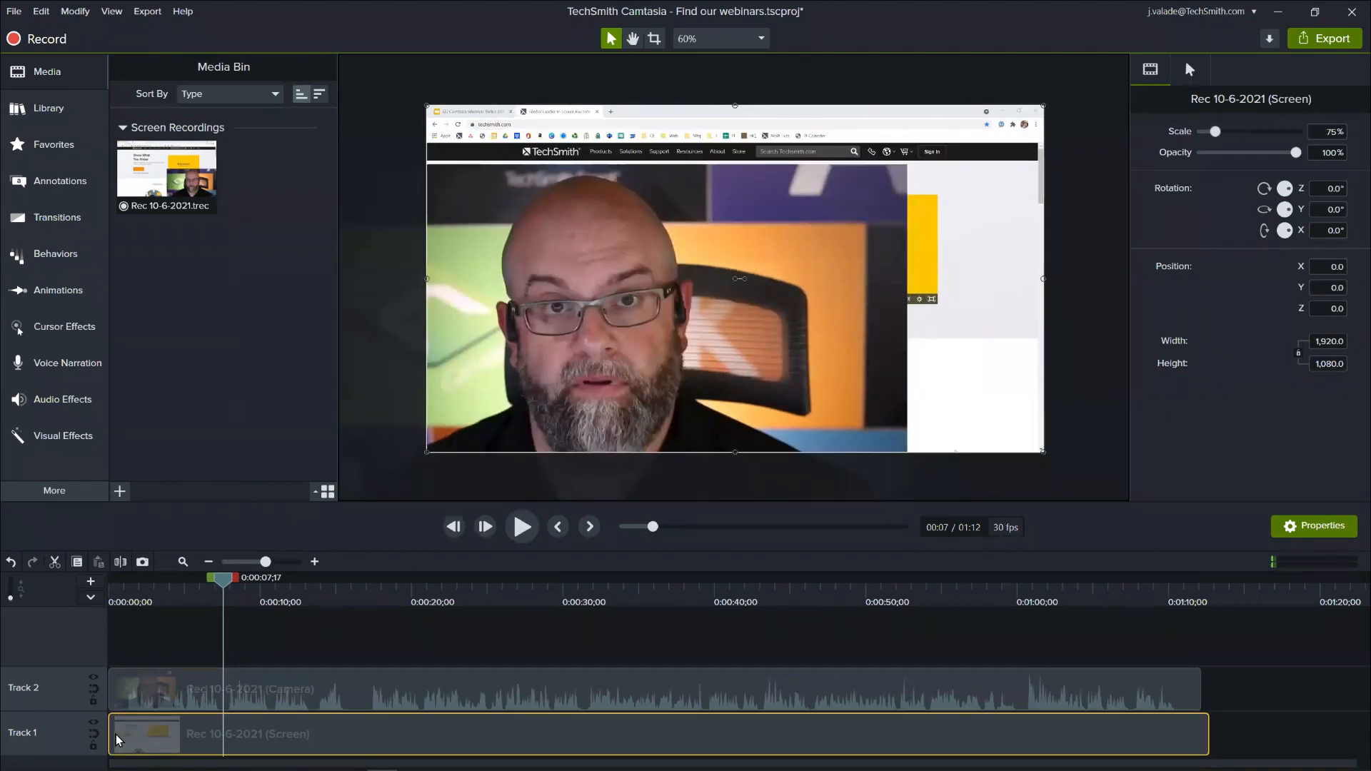
left_click_drag(117, 739, 224, 731)
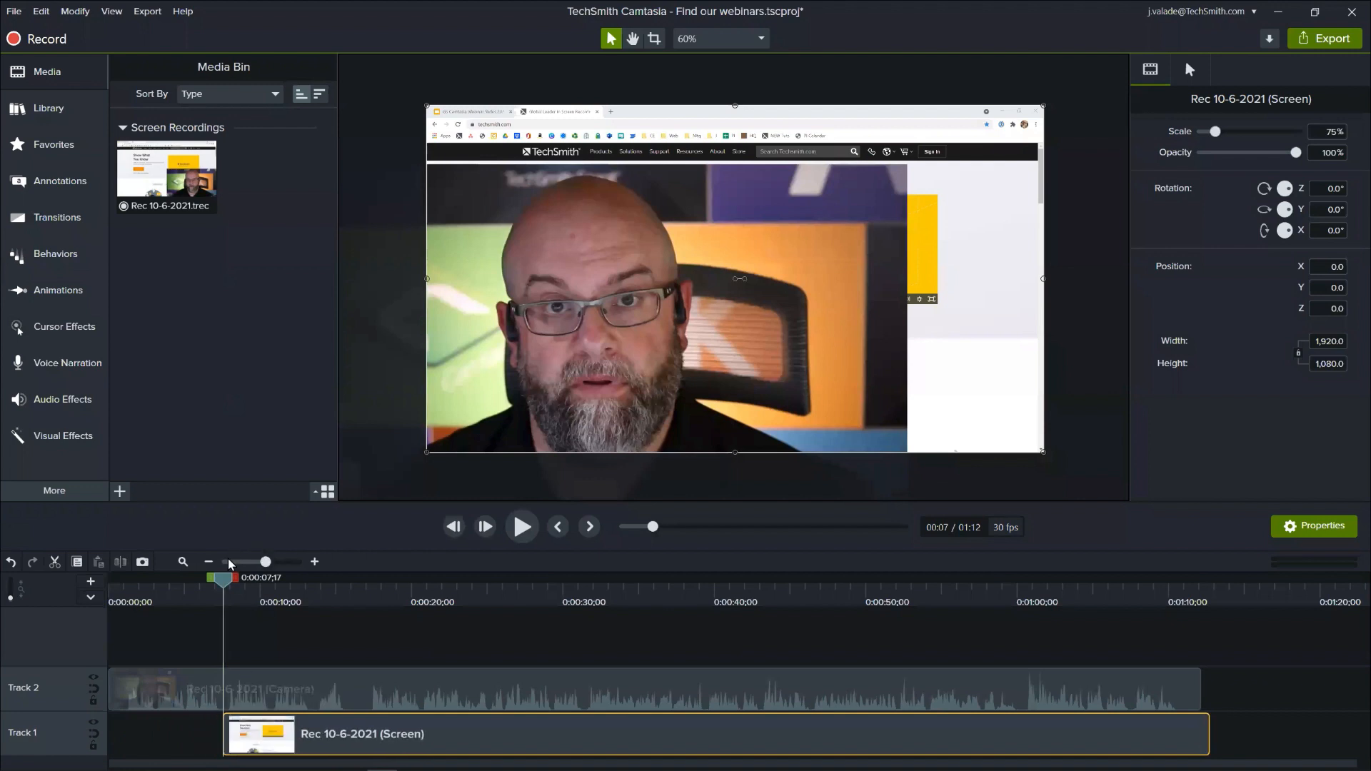
- Go back to 0:00:06;09 and recentre the camera video at X 0, Y 0 so it fills the canvas
left_click_drag(225, 581, 204, 582)
left_click(627, 367)
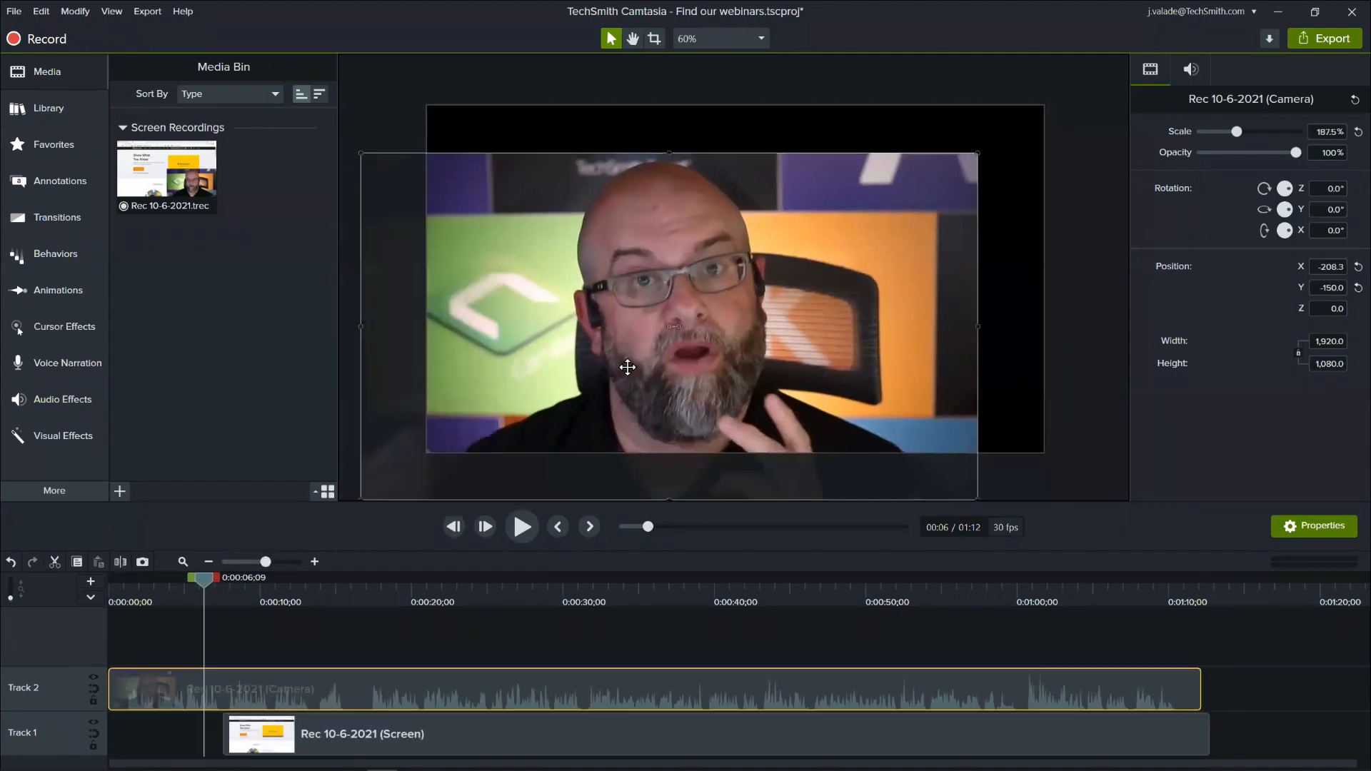
left_click_drag(628, 367, 693, 320)
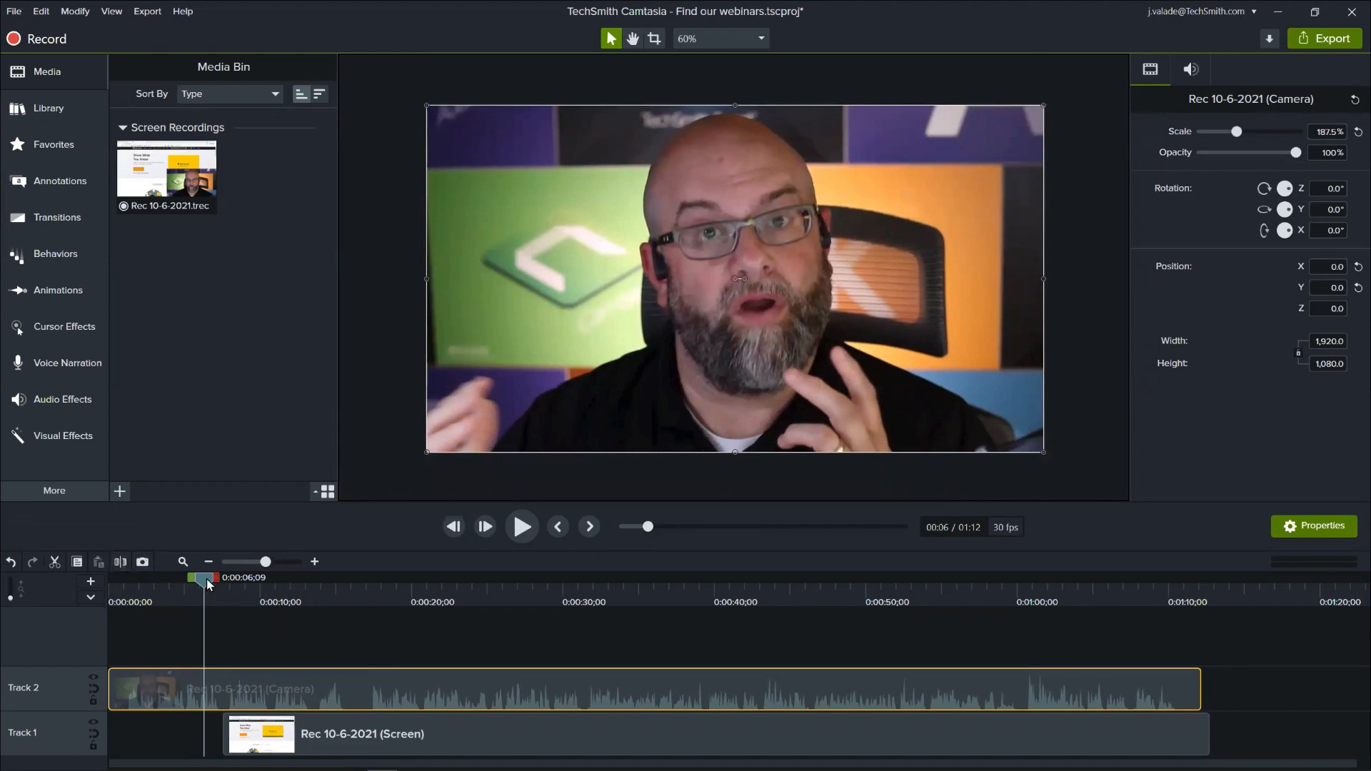
- Find the Circles transition, mark it as a favorite, and open the favorites collection
left_click_drag(207, 578, 200, 584)
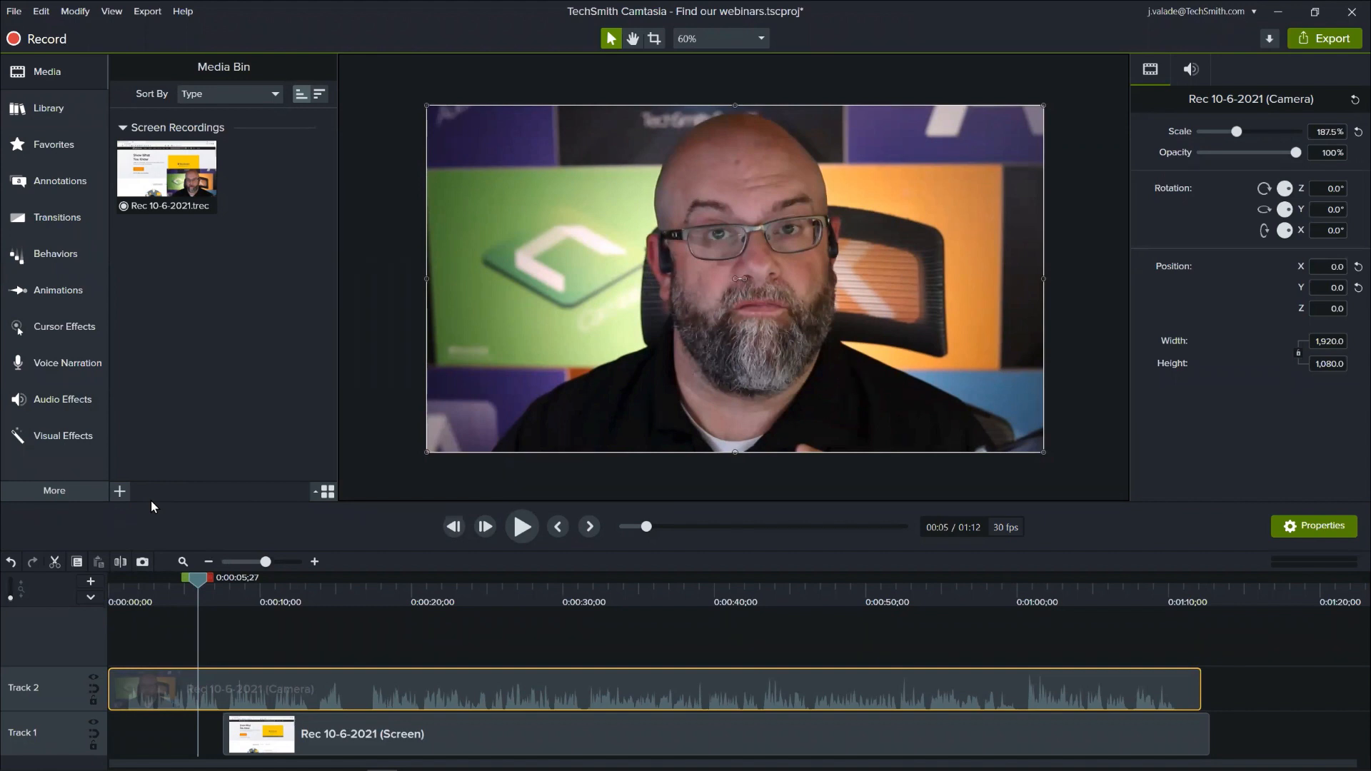
left_click(88, 220)
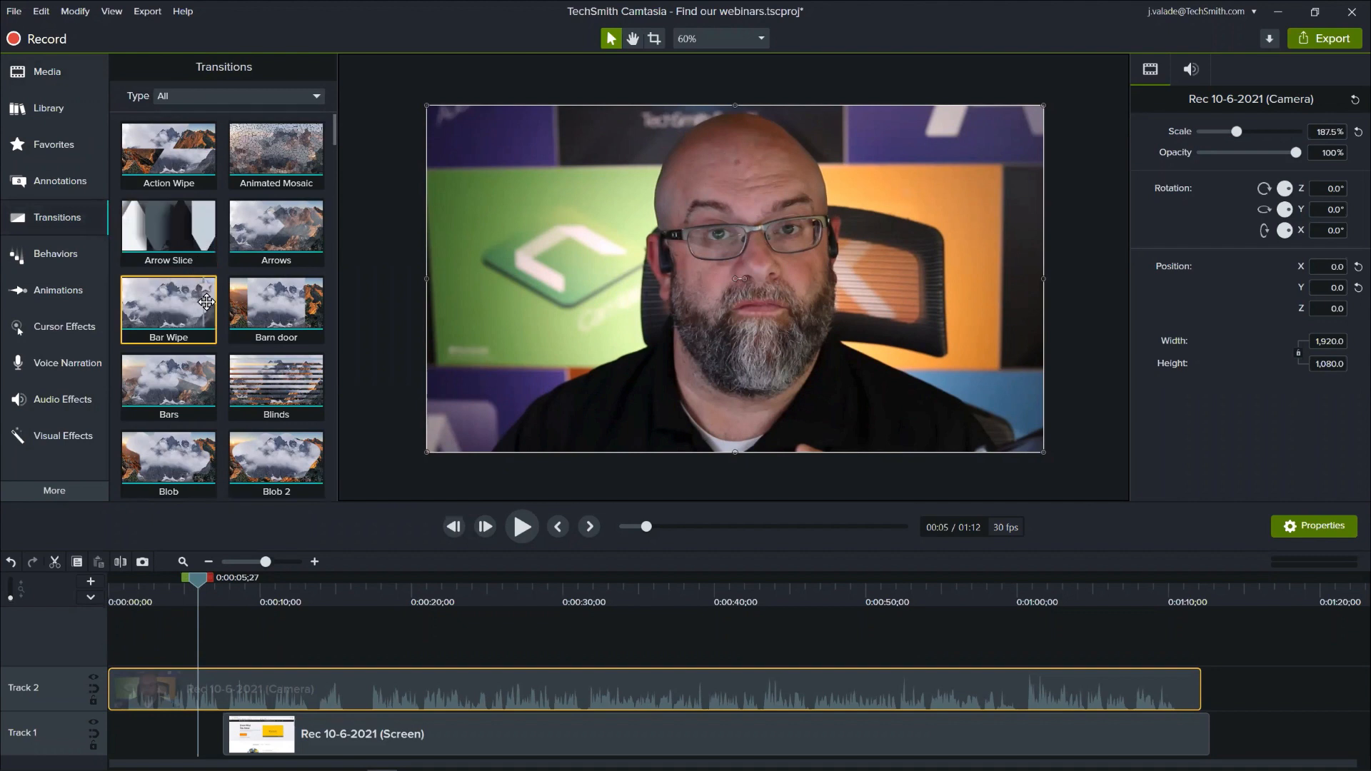
scroll(207, 302, "down", 3)
scroll(206, 302, "down", 10)
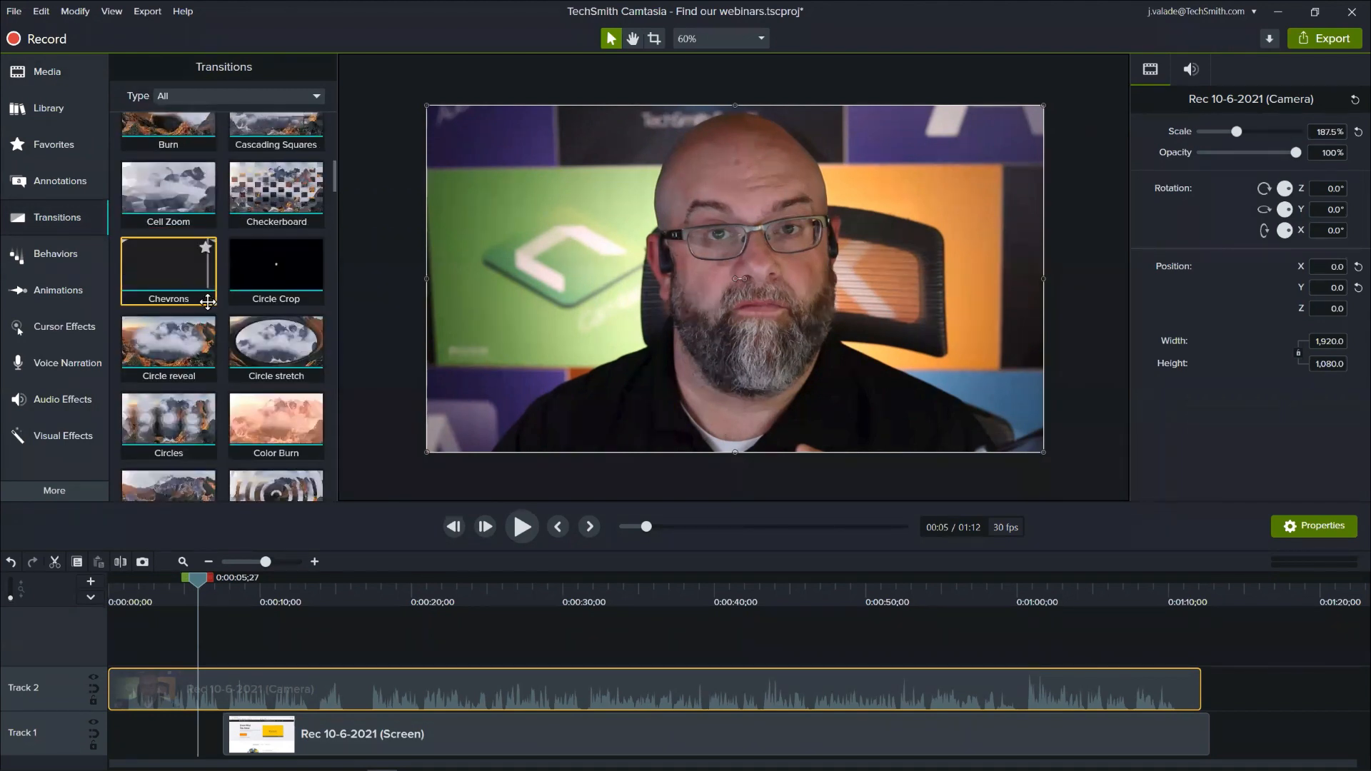
left_click(240, 97)
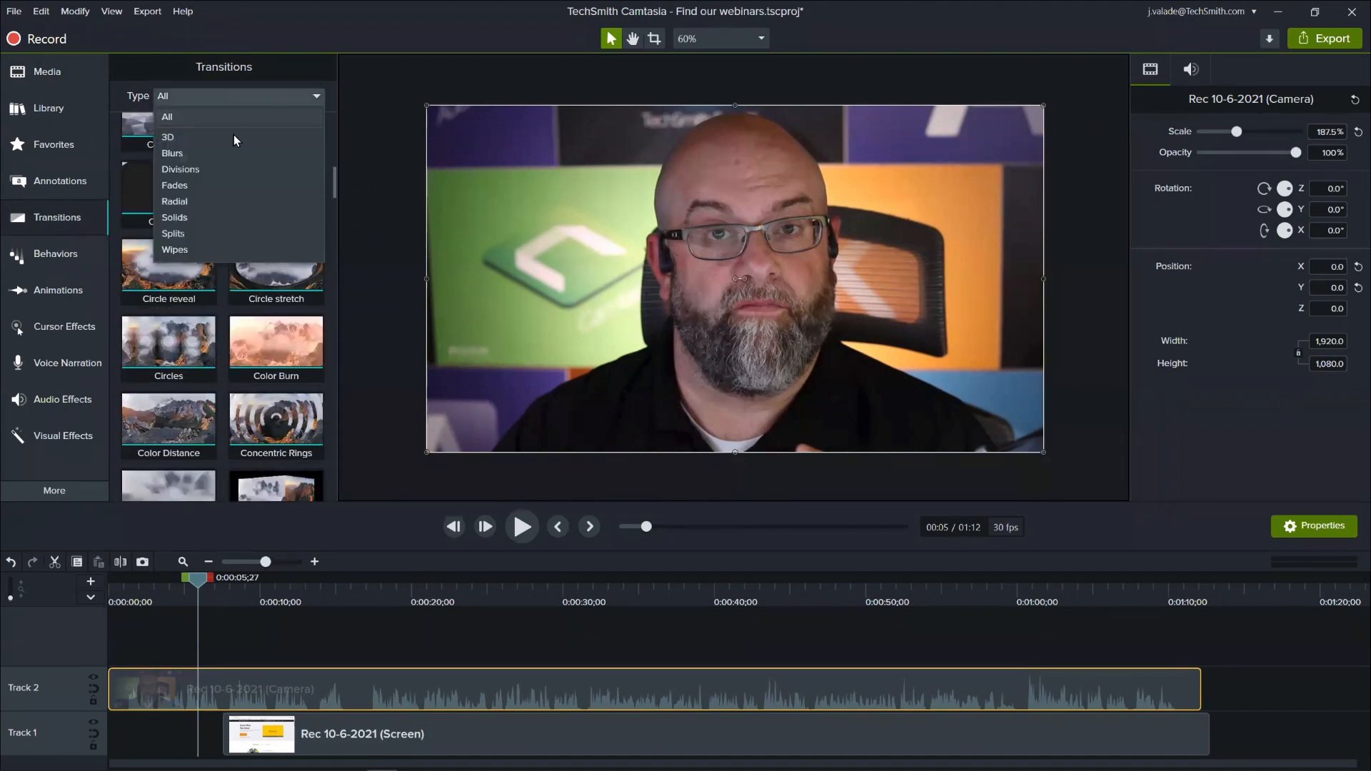
left_click(159, 355)
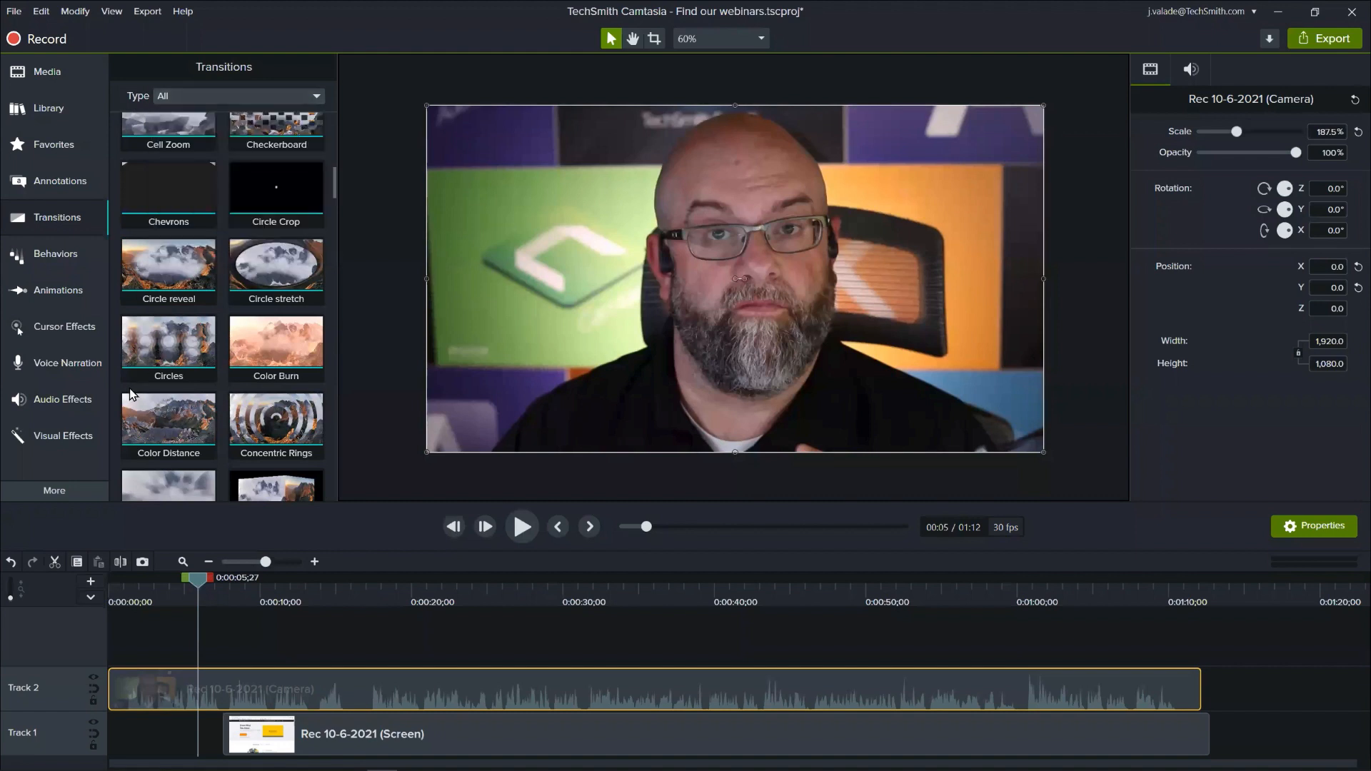
left_click(204, 327)
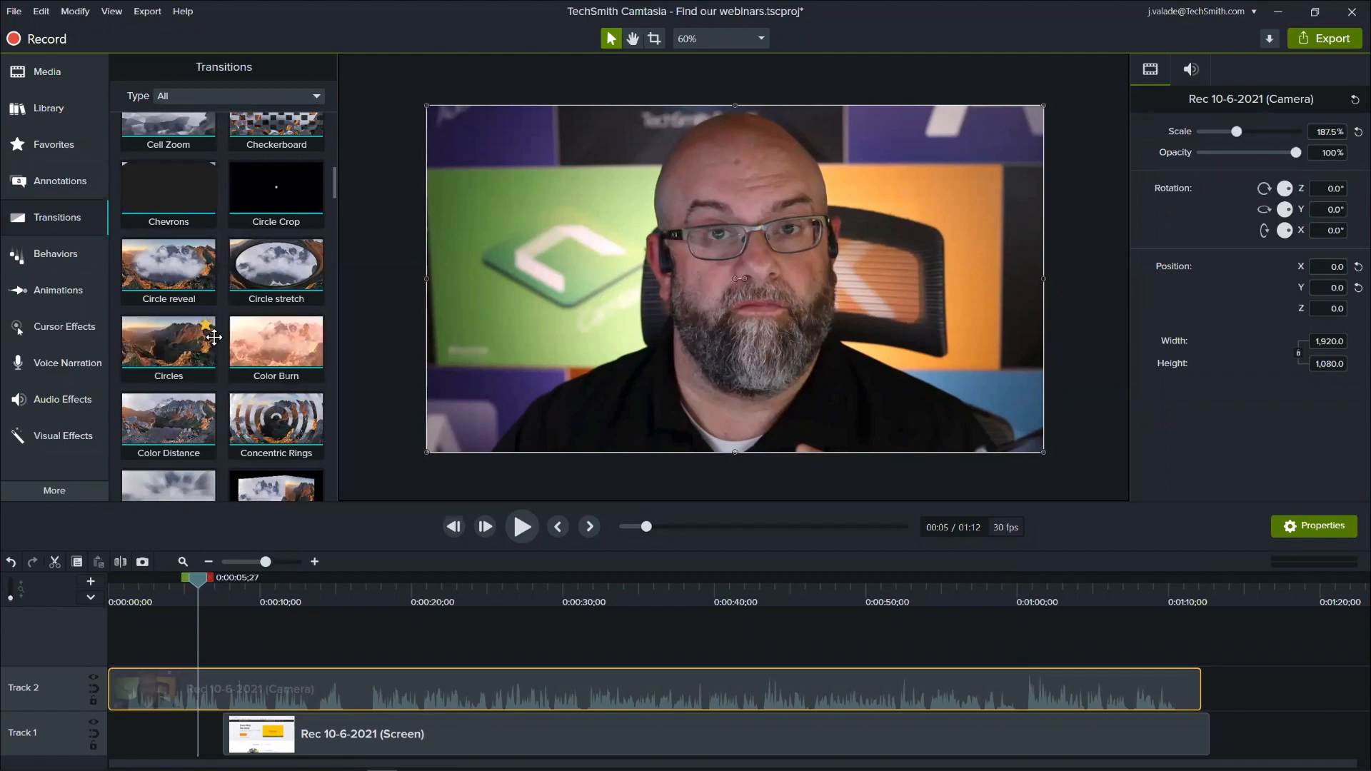
left_click(60, 146)
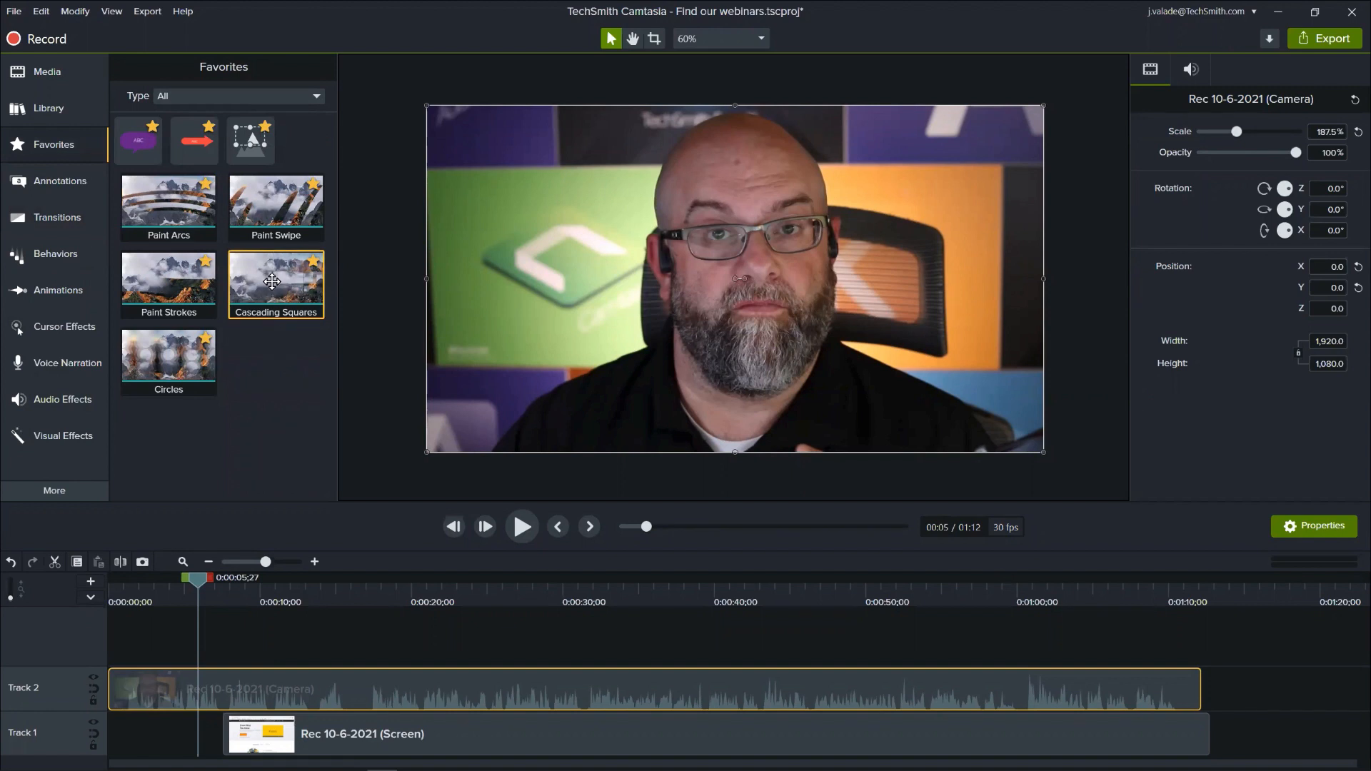
- Apply the Cascading Squares transition to both ends of the camera clip and go to 0:00:04;23
left_click_drag(278, 287, 601, 689)
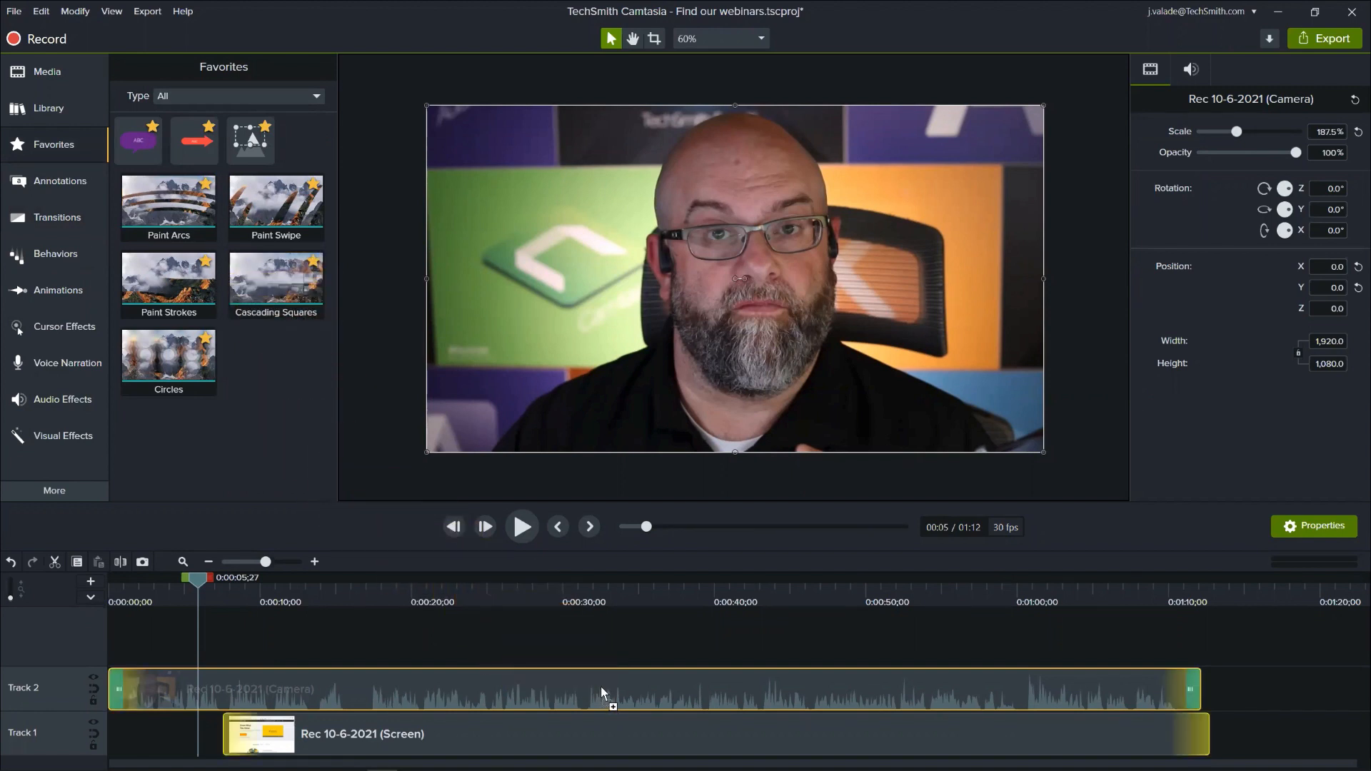
mouse_move(350, 696)
left_mouse_down()
mouse_move(137, 688)
mouse_move(654, 679)
left_mouse_up()
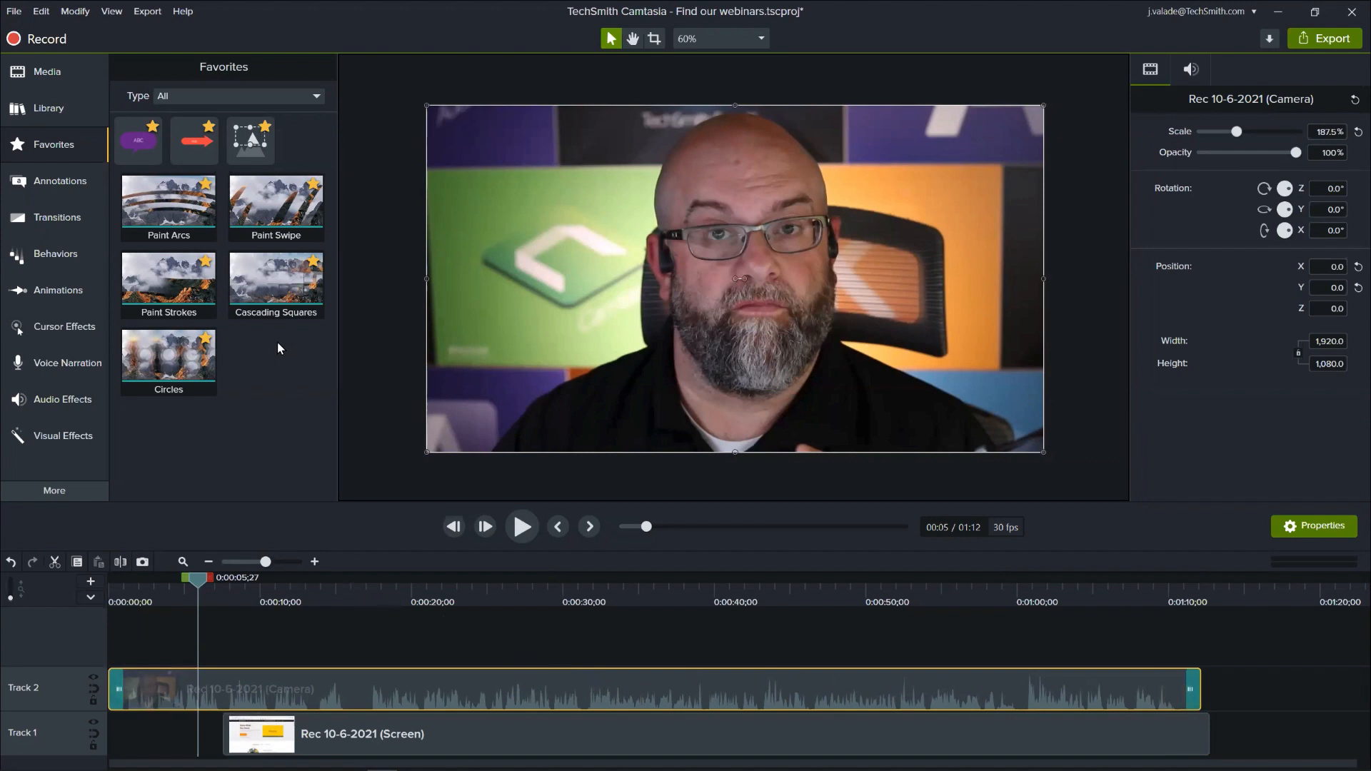
left_click_drag(196, 578, 178, 617)
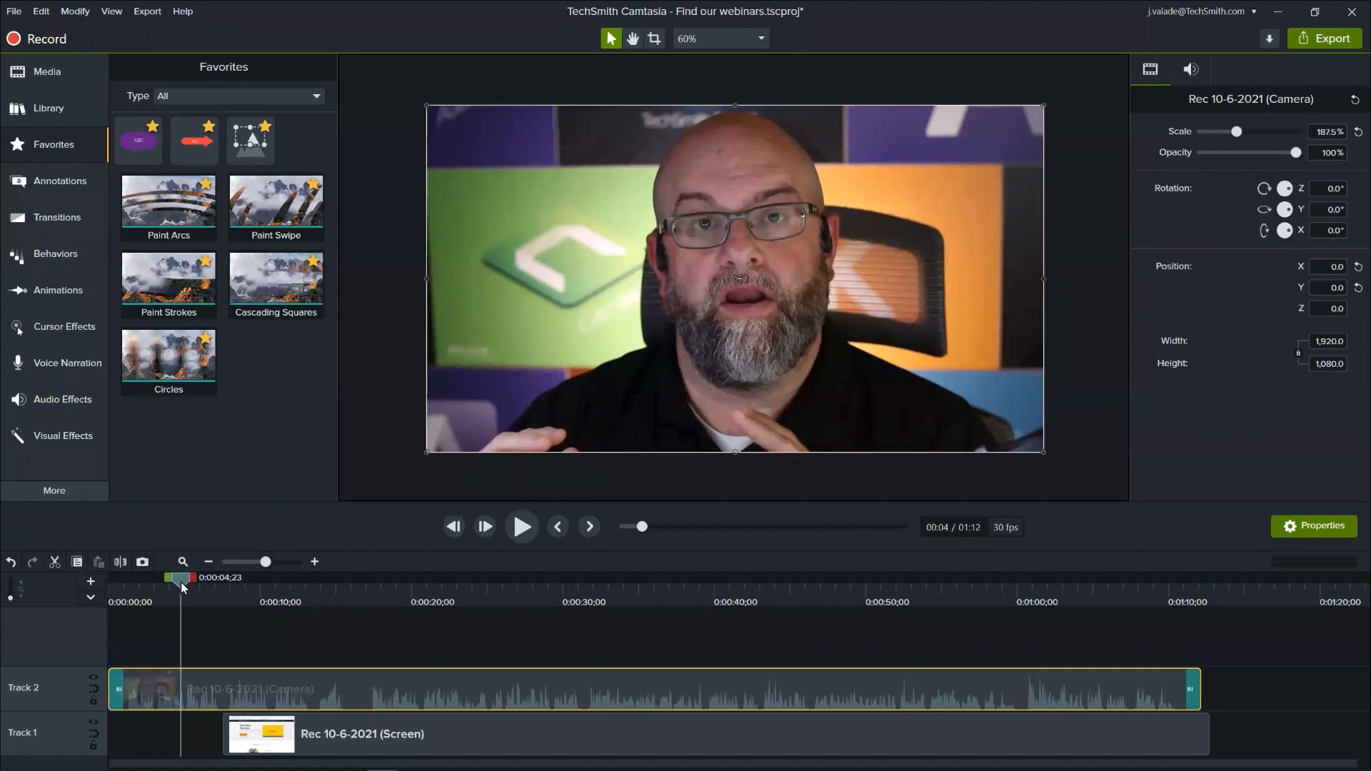
- Add a Custom animation ending at 0:00:08;25 on the camera clip and extend its start back to 0:00:07;03
left_click_drag(182, 581, 242, 589)
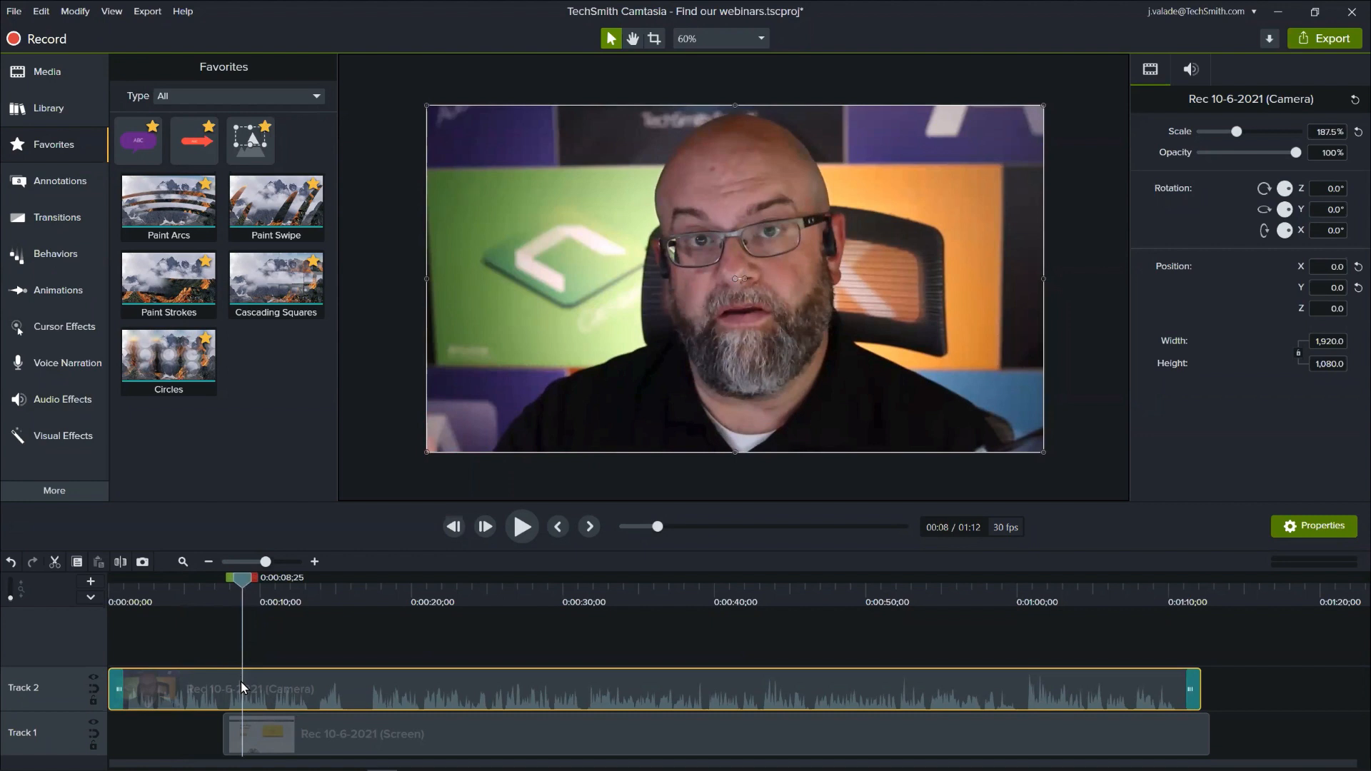
left_click(81, 290)
left_click(278, 68)
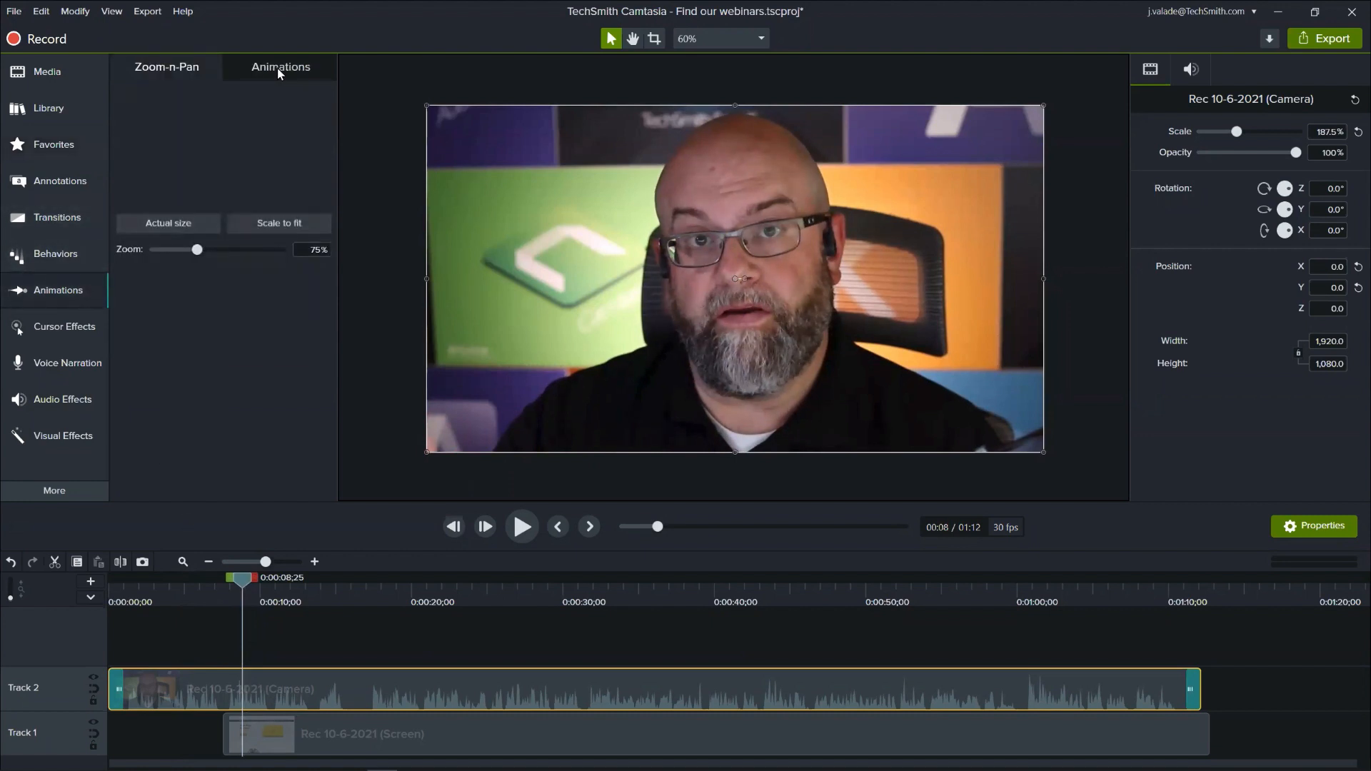
mouse_move(158, 119)
left_mouse_down()
mouse_move(208, 584)
mouse_move(250, 691)
left_mouse_up()
left_click(314, 561)
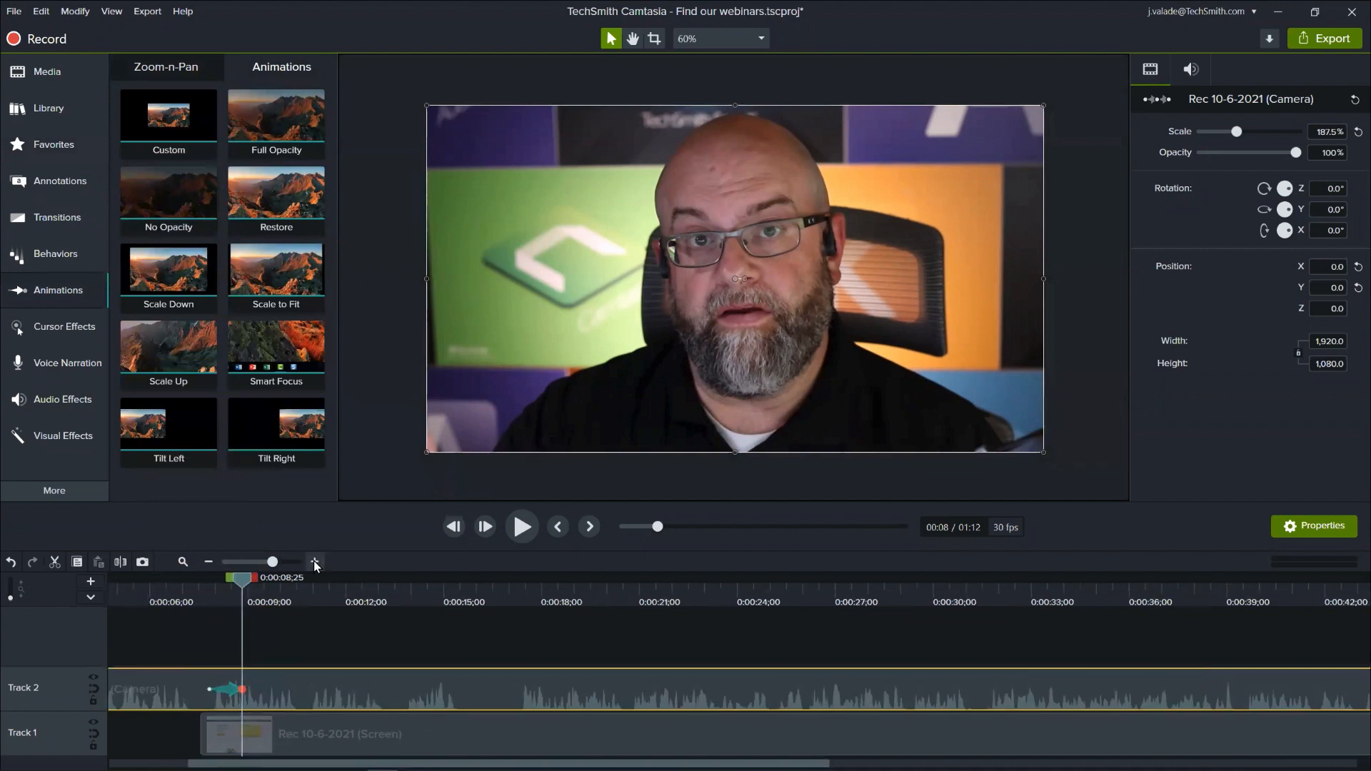
left_click(314, 561)
left_click_drag(237, 580, 235, 626)
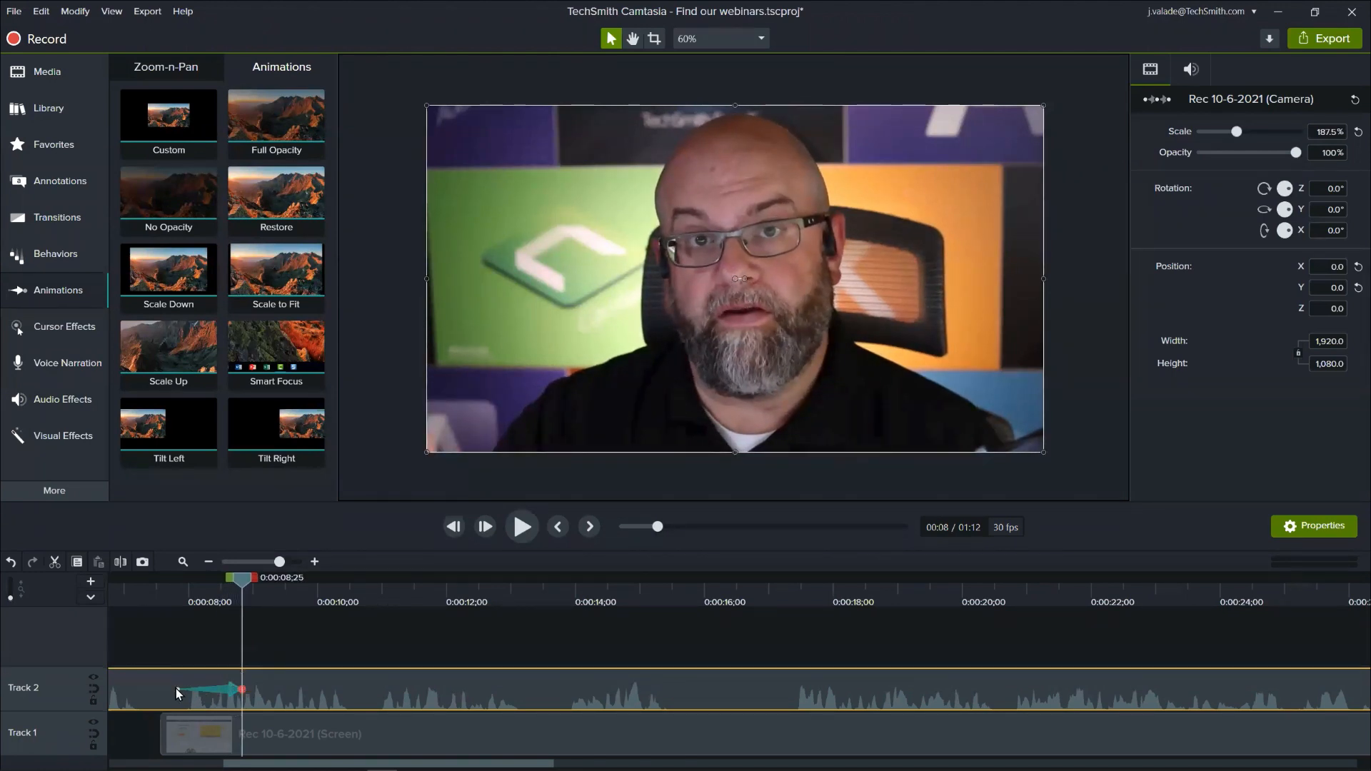
left_click_drag(178, 689, 130, 687)
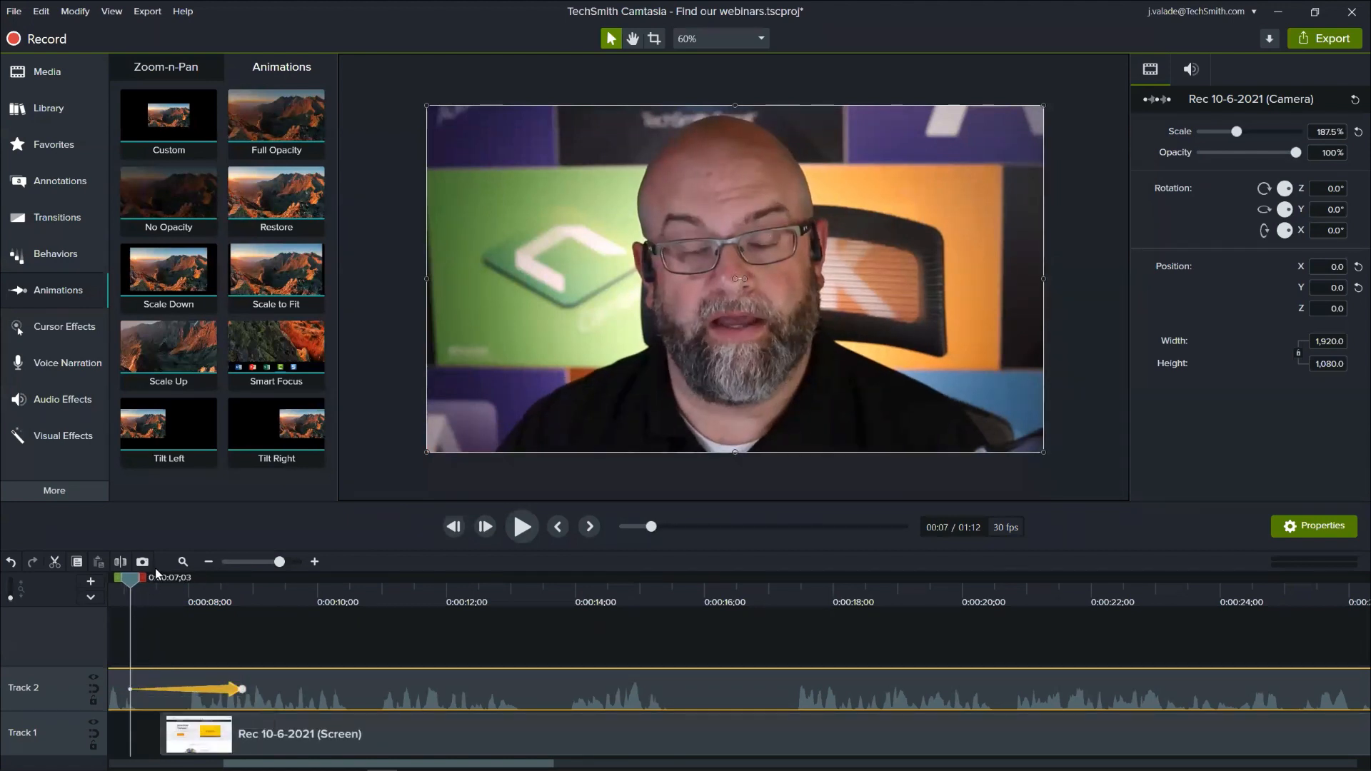
- At the end of the camera animation, scale the camera video to 66.1% and place it at X 603.3, Y -299.7
left_click(242, 689)
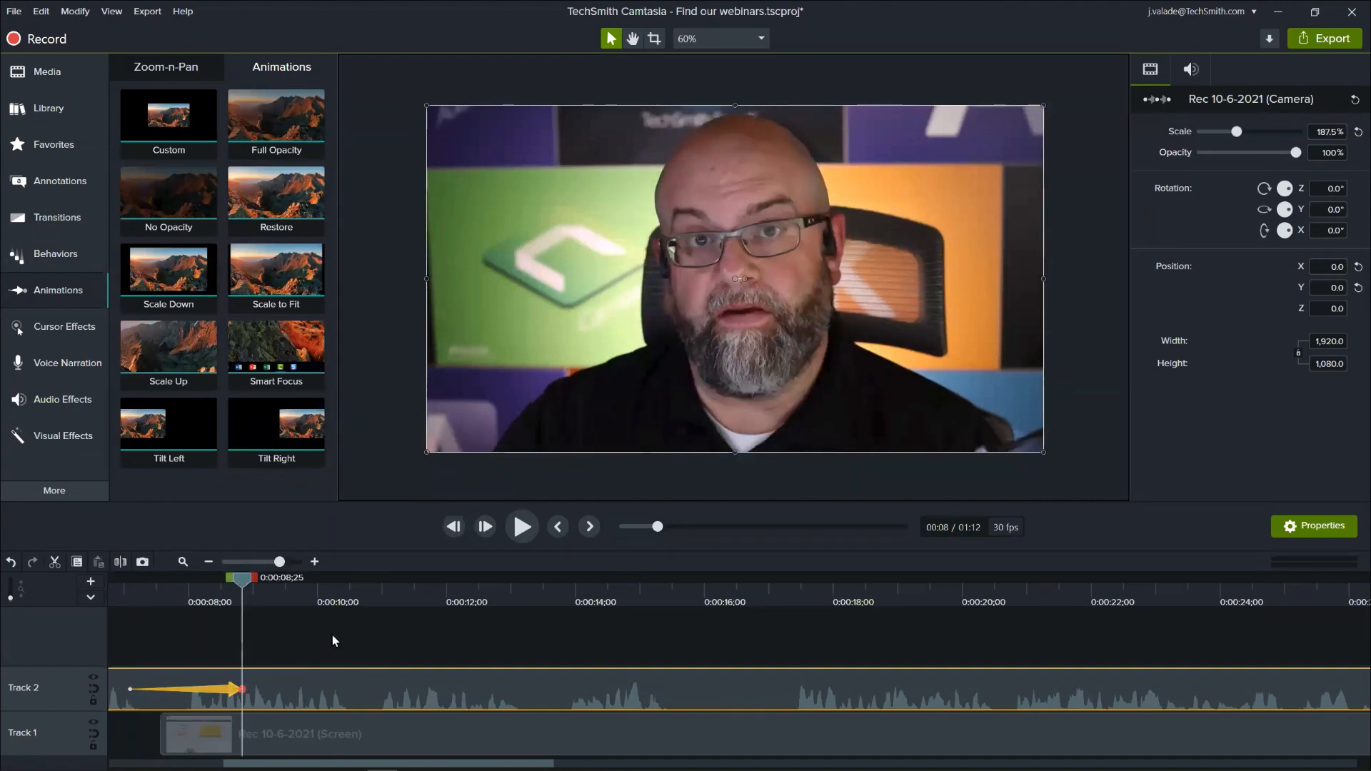
left_click(539, 374)
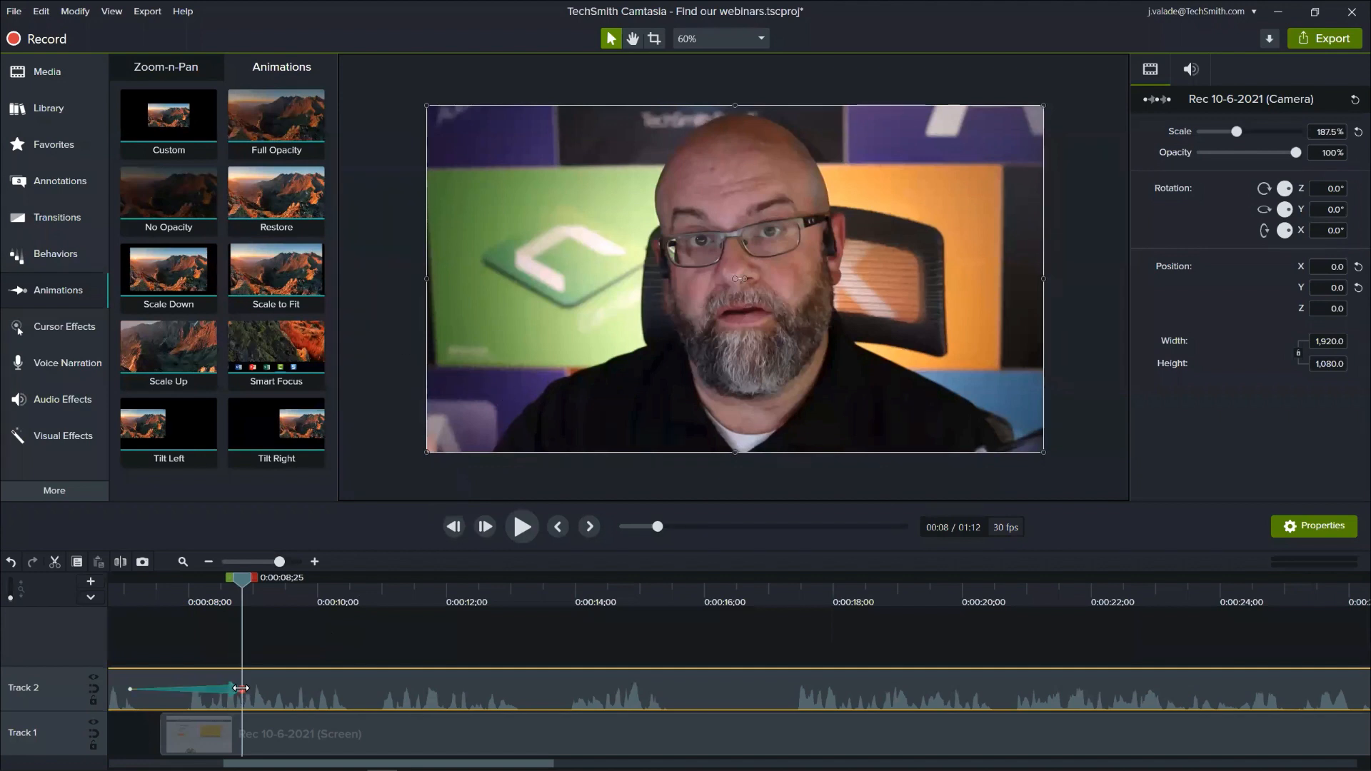
left_click(232, 694)
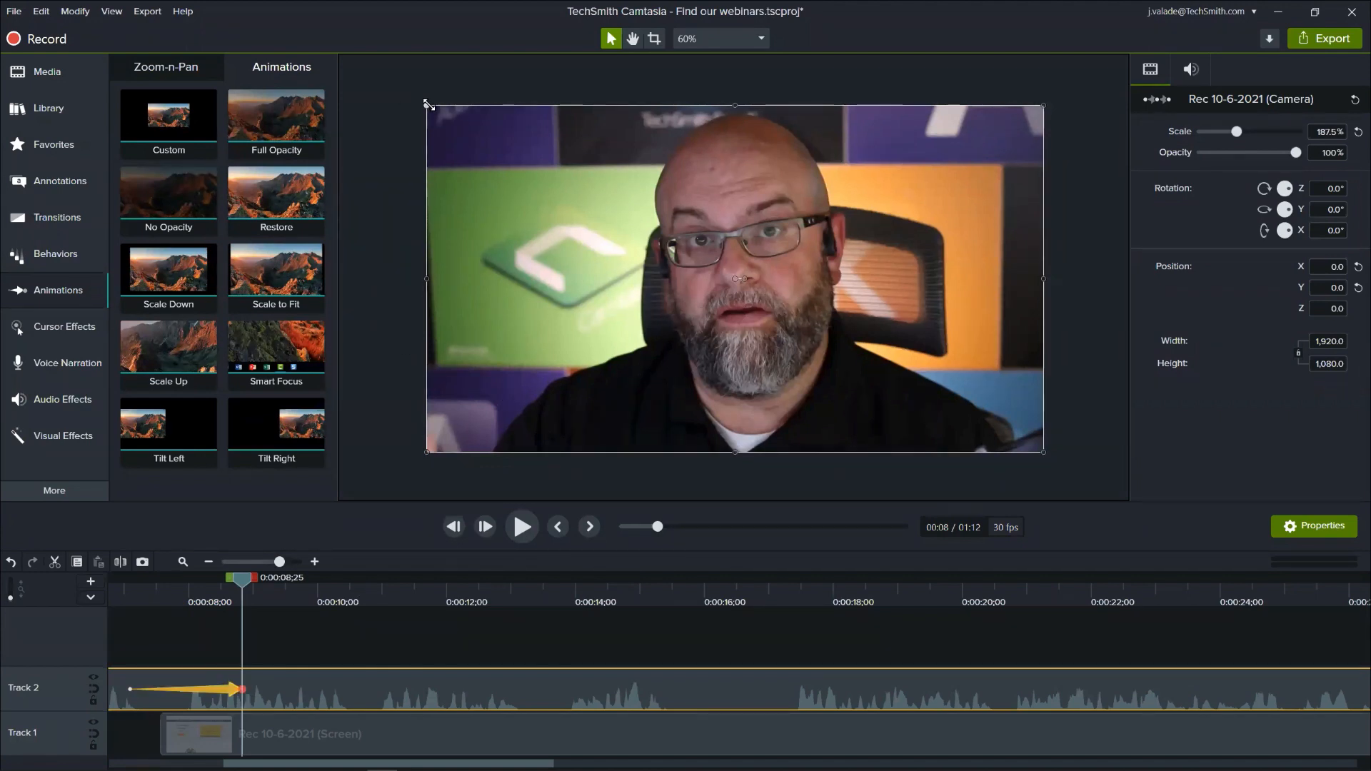
left_click_drag(428, 105, 844, 366)
mouse_move(945, 399)
left_mouse_down()
mouse_move(920, 395)
mouse_move(938, 390)
left_mouse_up()
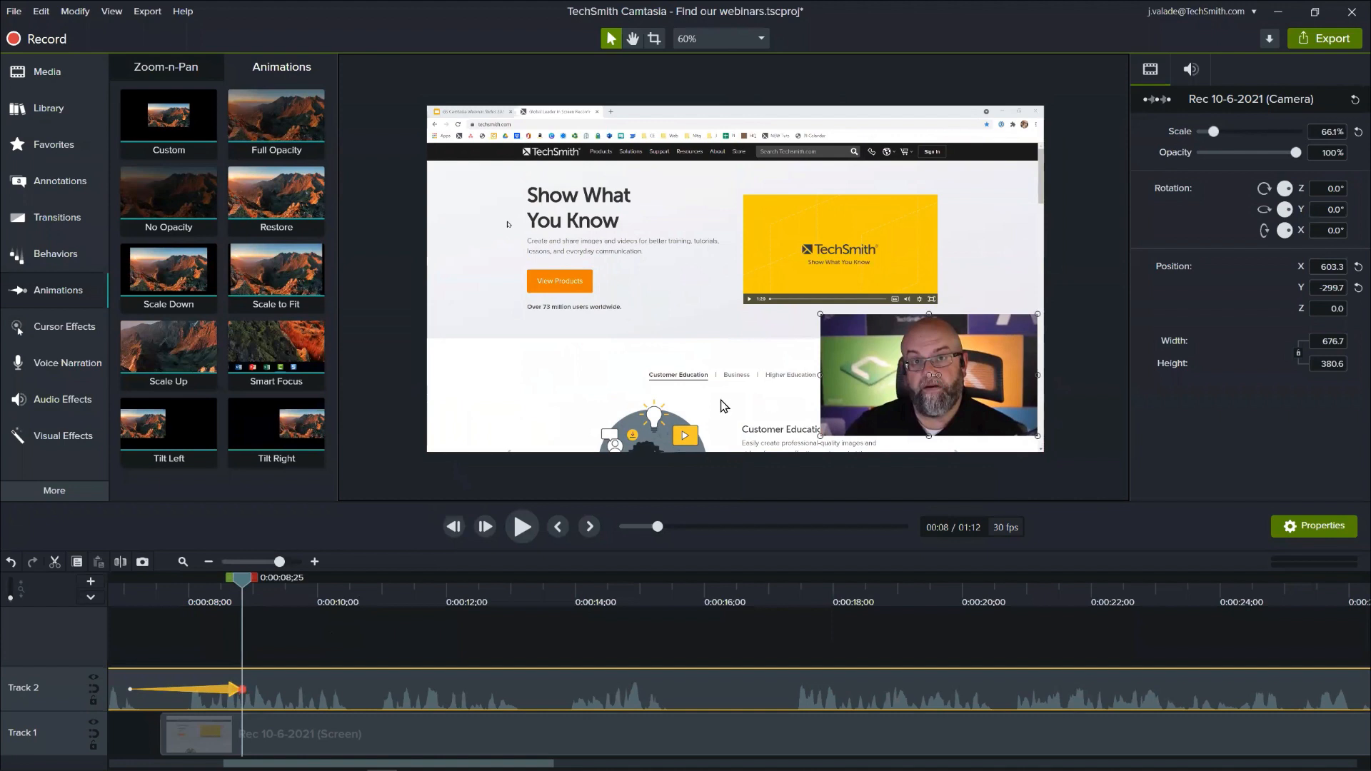
- Crop both sides of the small camera video to a width of about 417
left_click(654, 38)
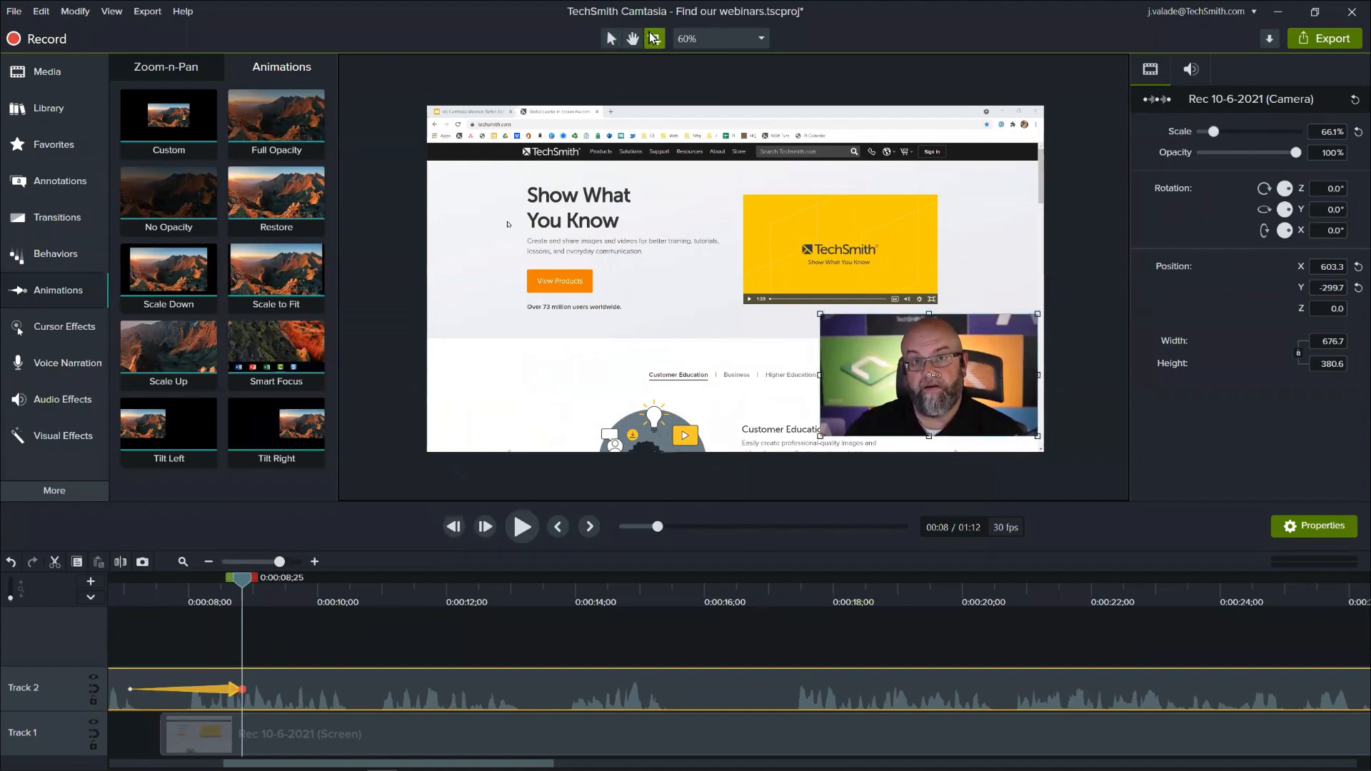
left_click_drag(821, 375, 849, 376)
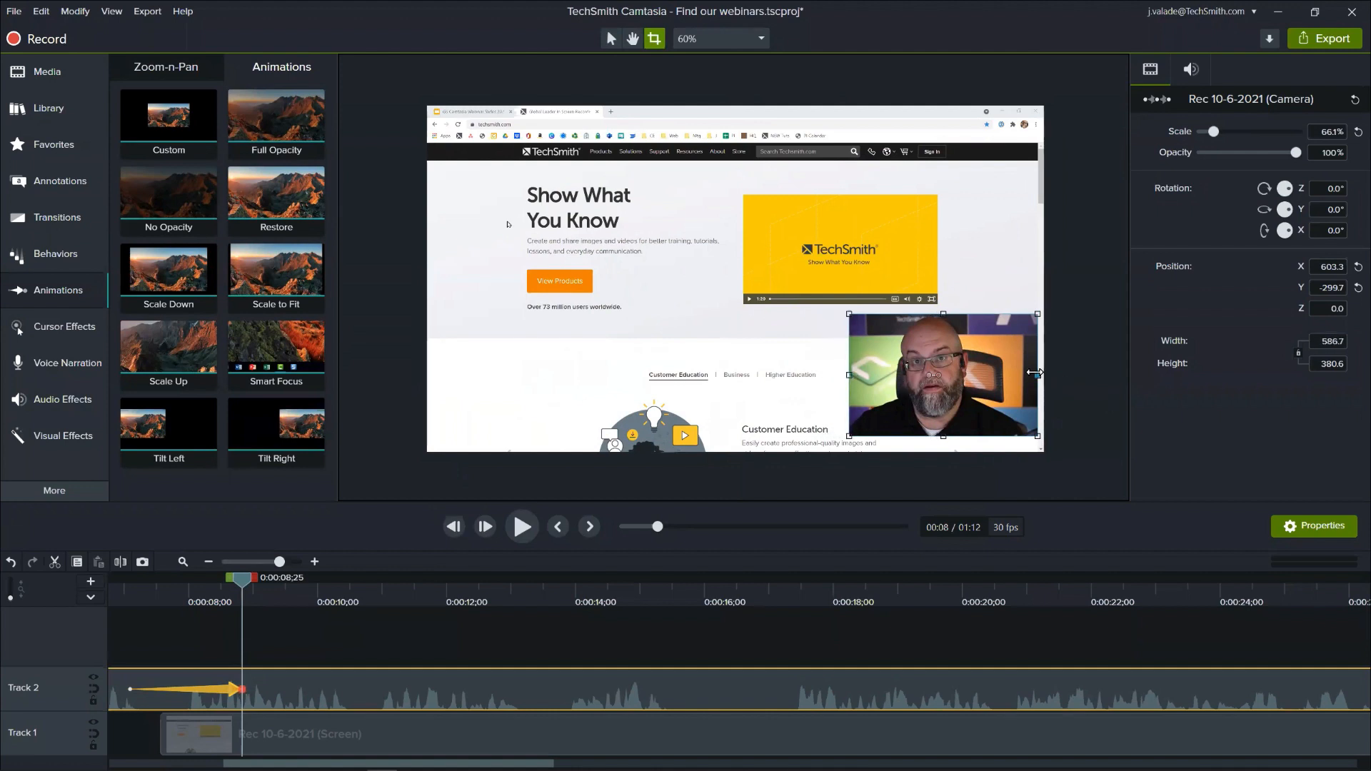
left_click_drag(1035, 373, 1000, 374)
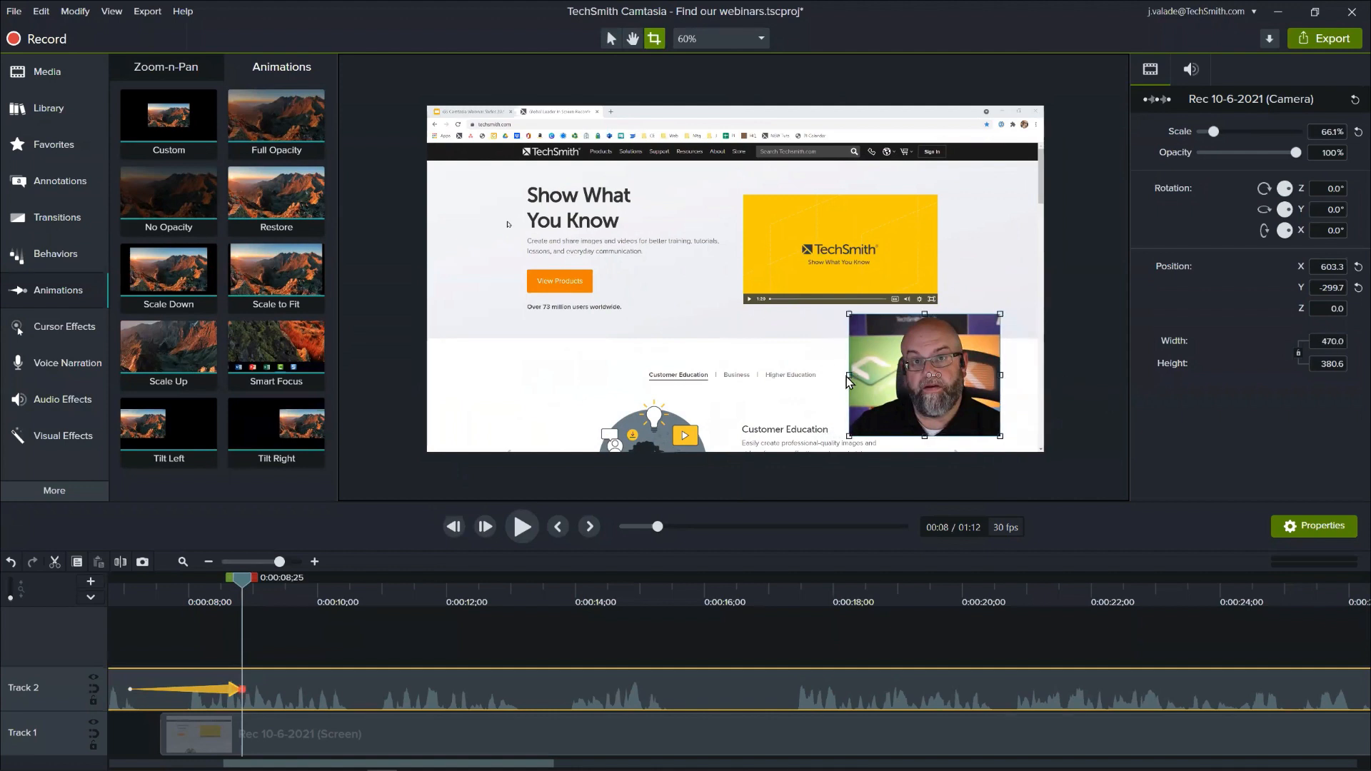
left_click_drag(848, 381, 866, 376)
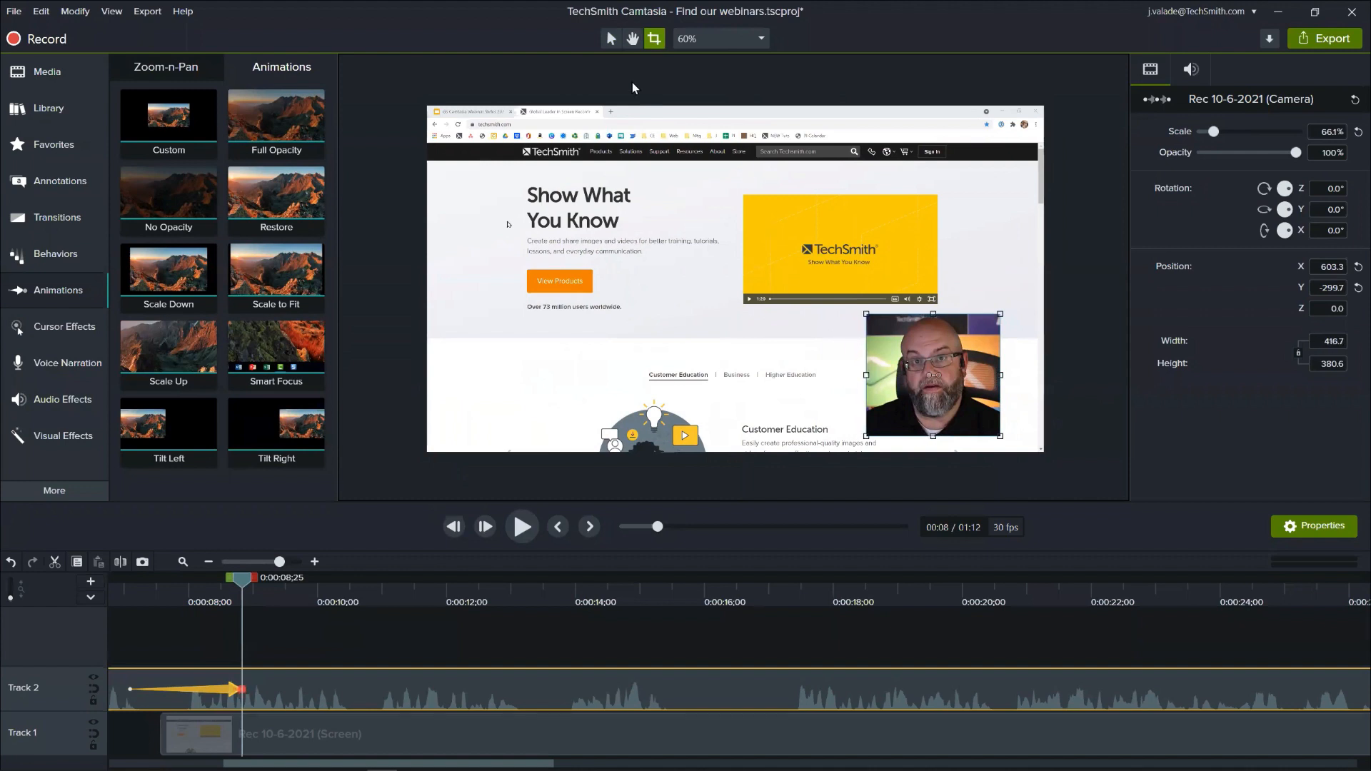
left_click(611, 38)
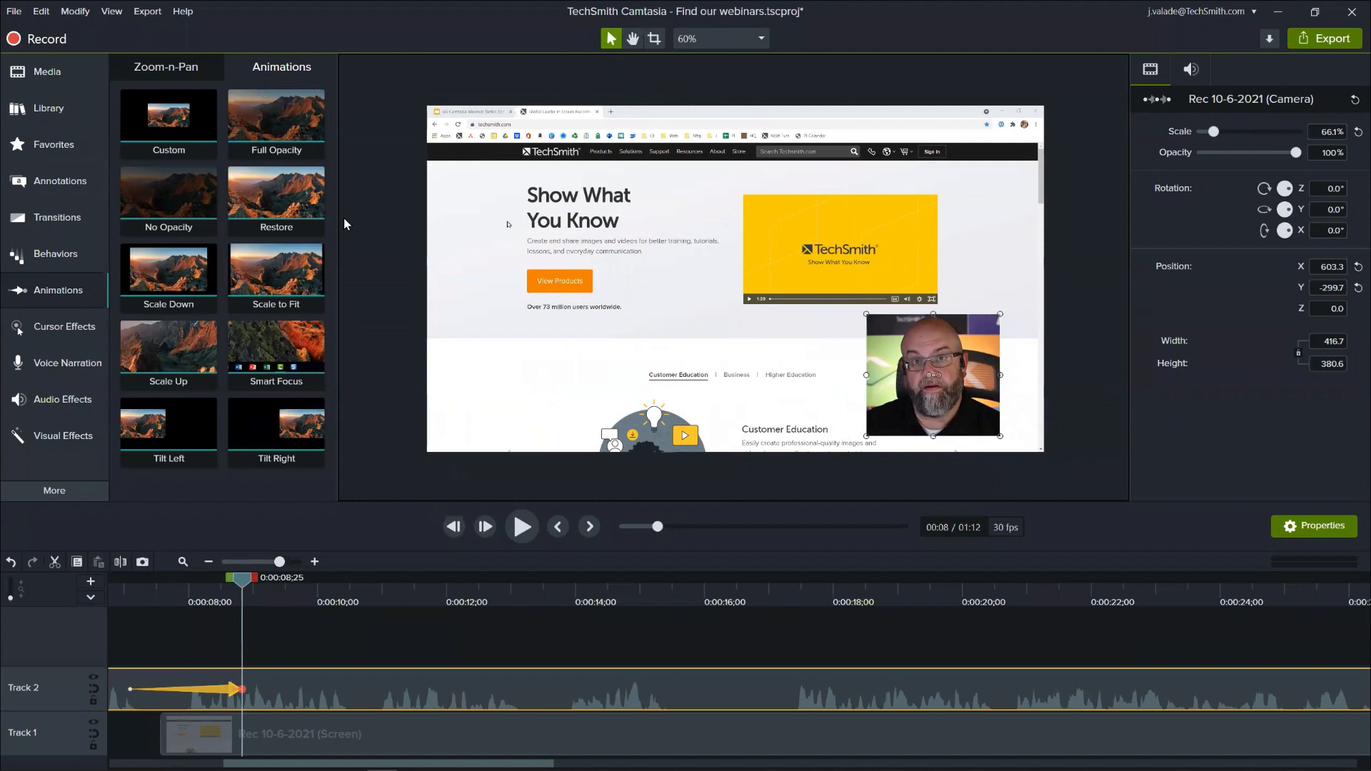
- Apply Corner Rounding with radius 291 to the camera video and disable rounding on its upper-right corner
left_click(79, 437)
scroll(172, 428, "down", 1)
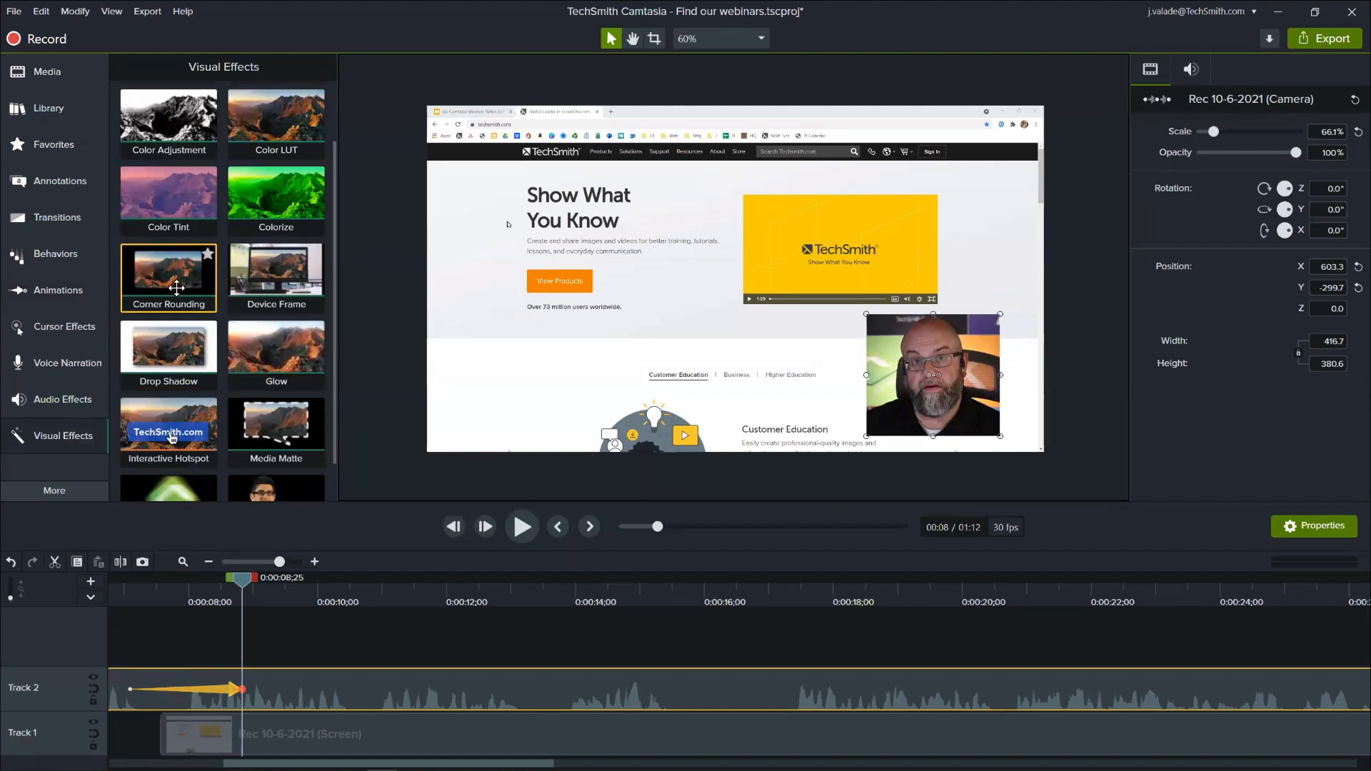
left_click_drag(177, 287, 274, 689)
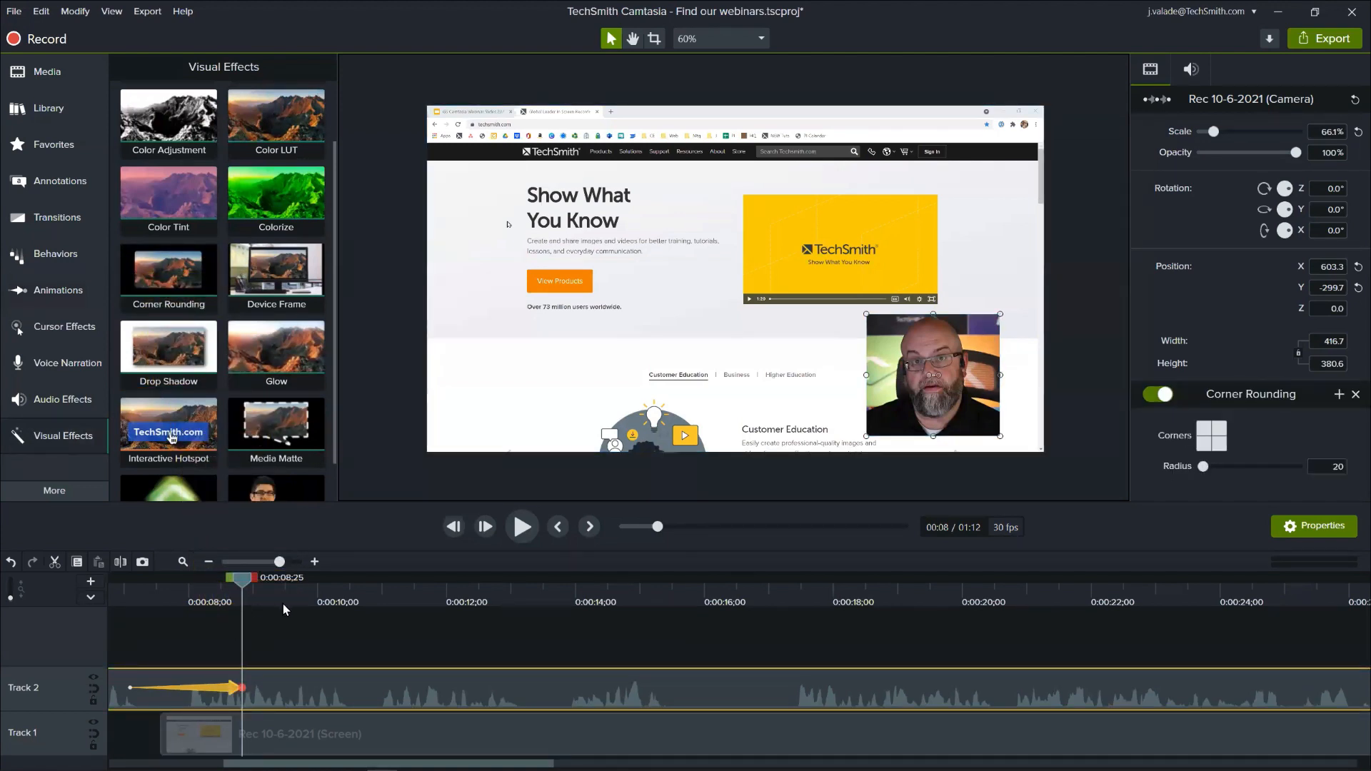
left_click_drag(1203, 467, 1231, 471)
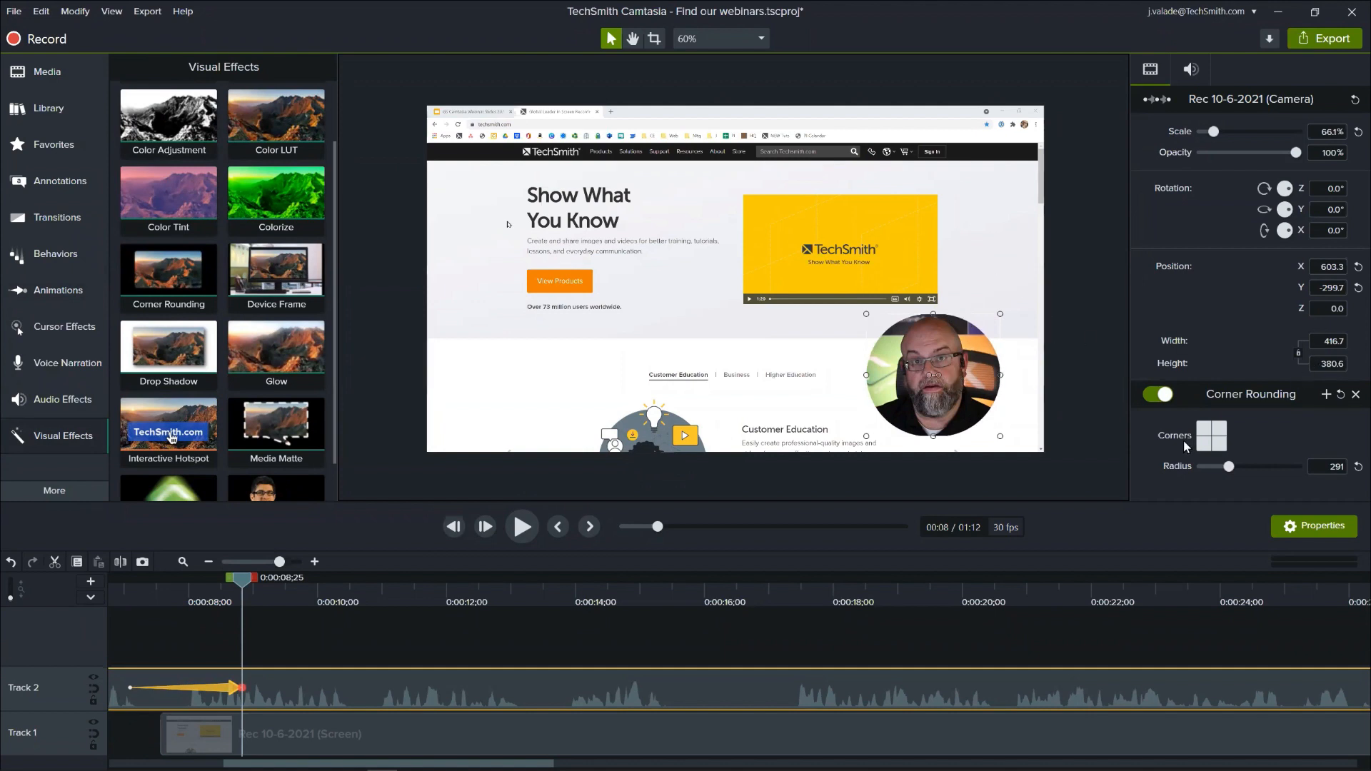
left_click(1220, 428)
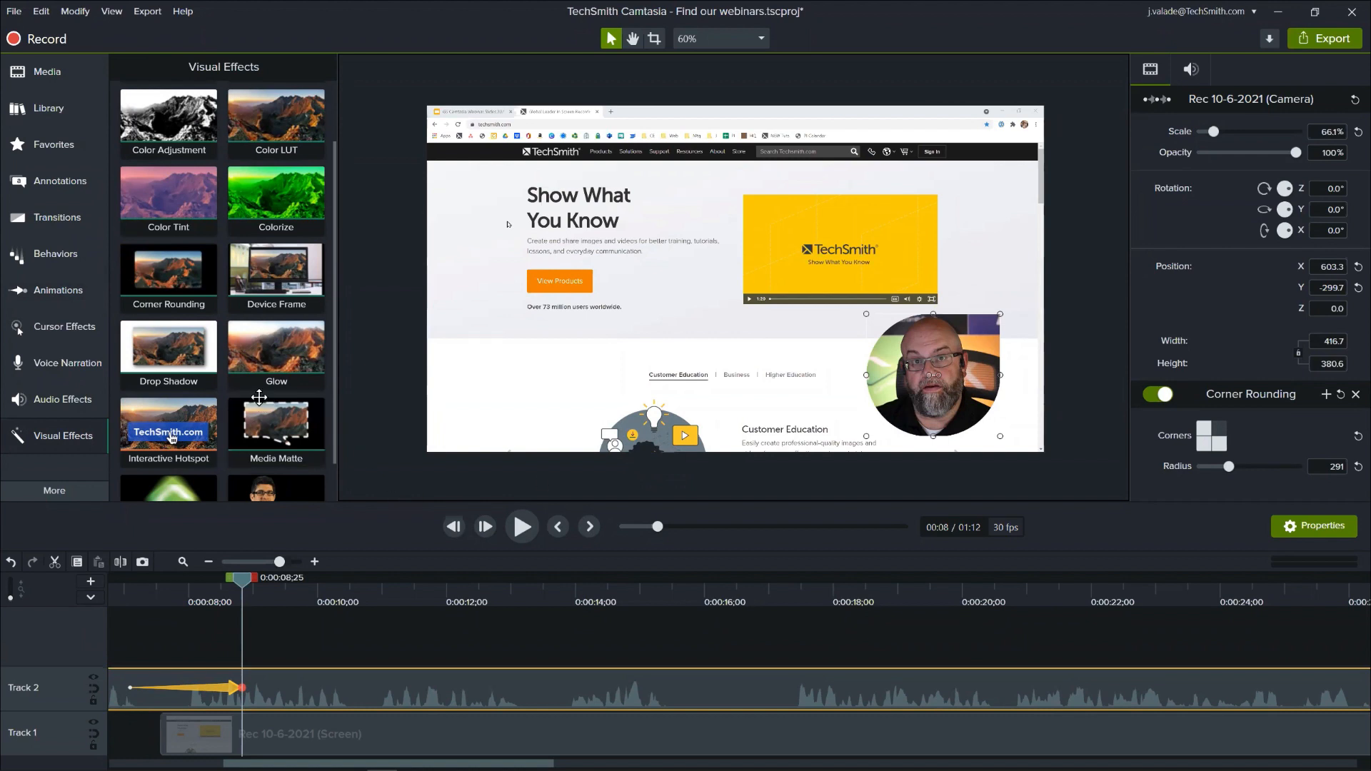
- Add the Motion Blur effect to the camera clip and check the animated movement back to 0:00:07;21
scroll(259, 400, "down", 1)
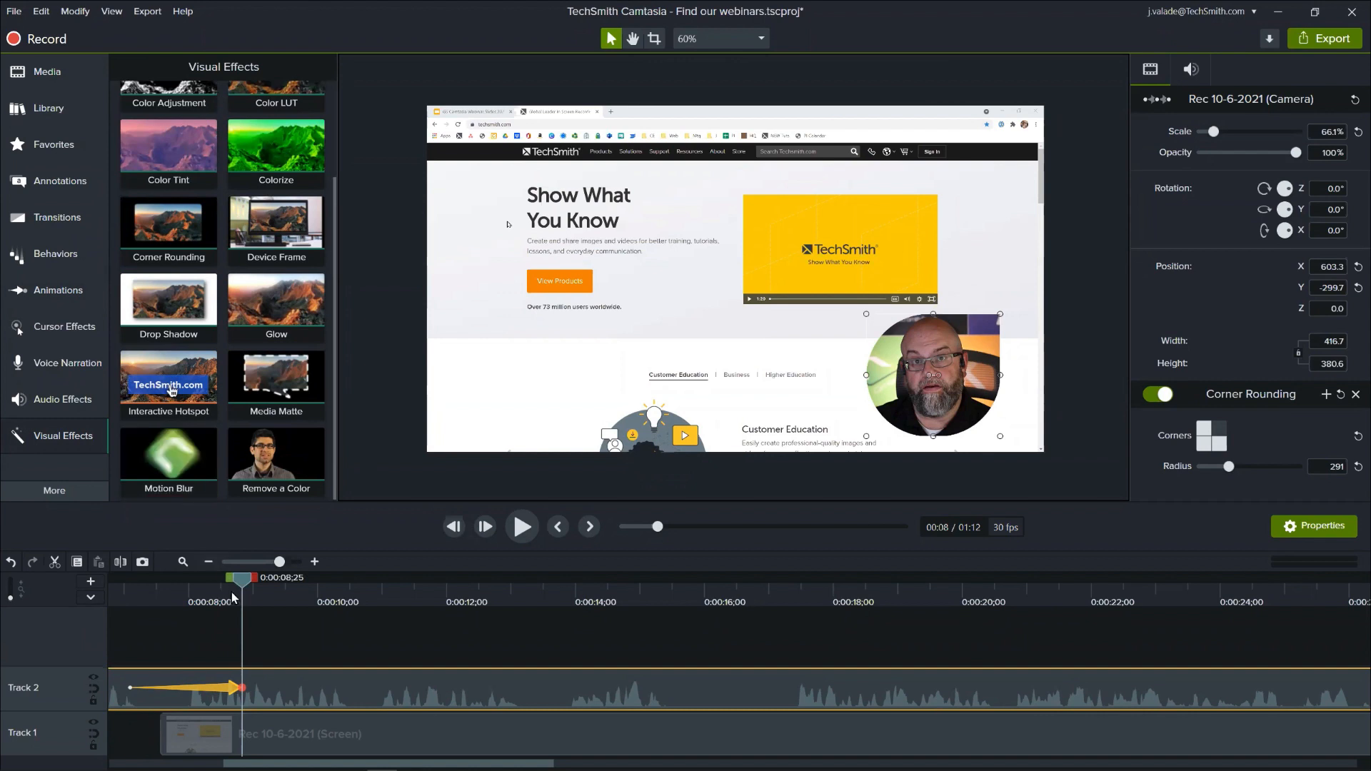
left_click_drag(242, 580, 209, 617)
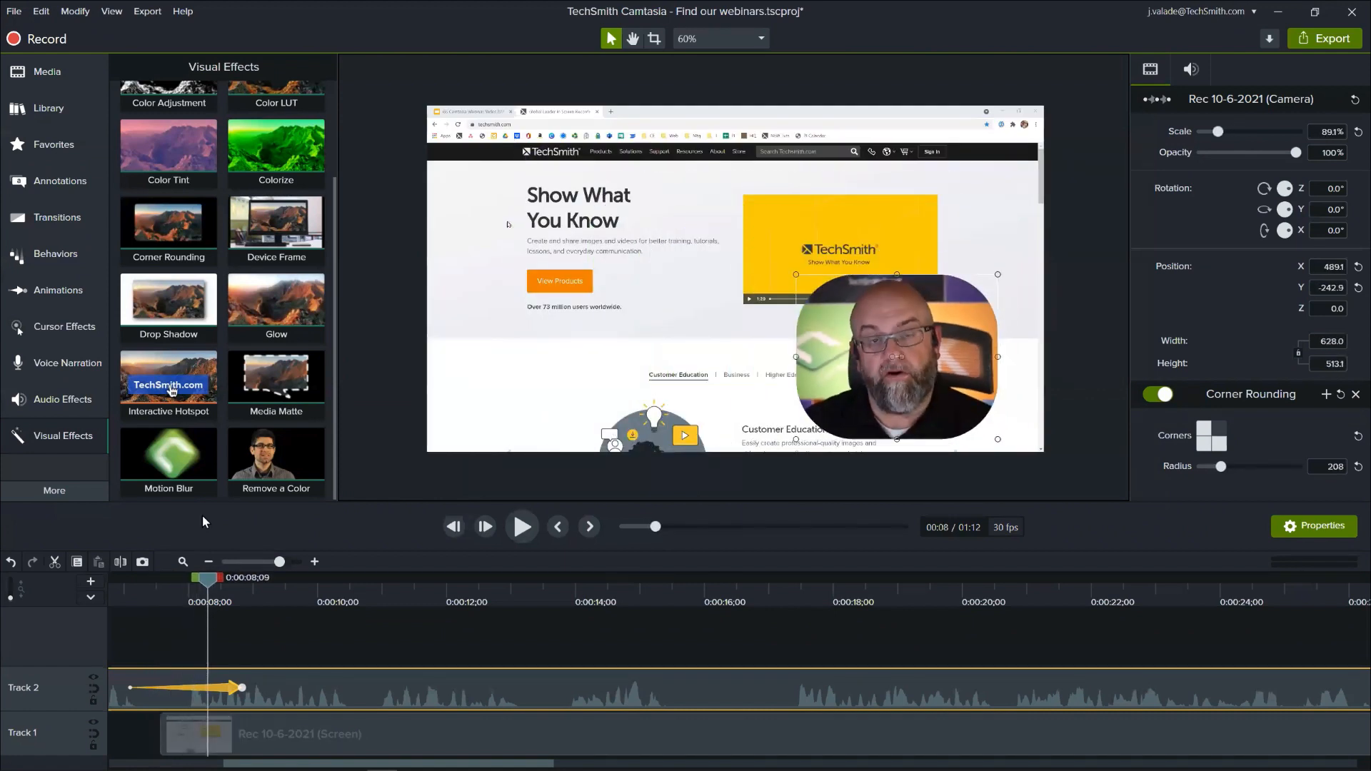
left_click_drag(170, 489, 254, 685)
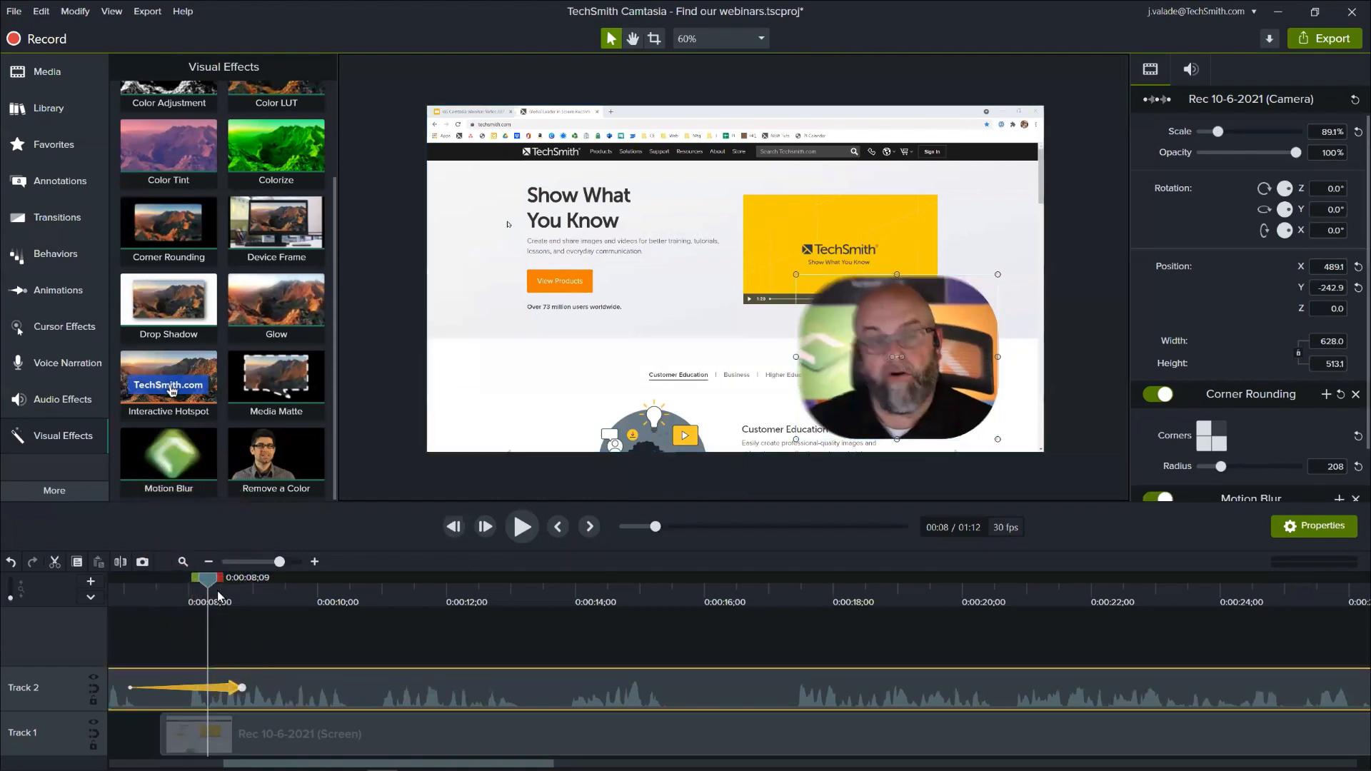
left_click_drag(211, 585, 173, 634)
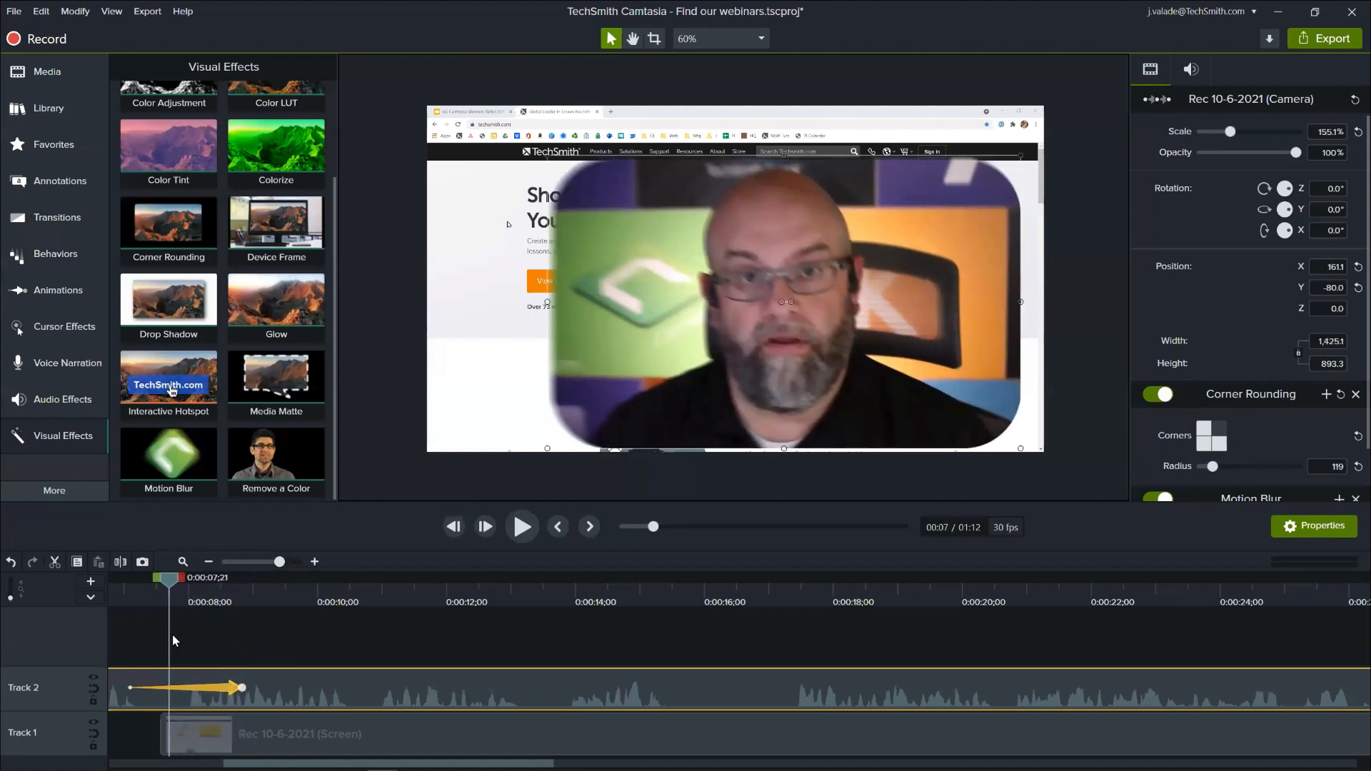
- Try changing the camera video's rounded corners at 0:00:07;21, undo it, and select the animation's end point
left_click(1222, 446)
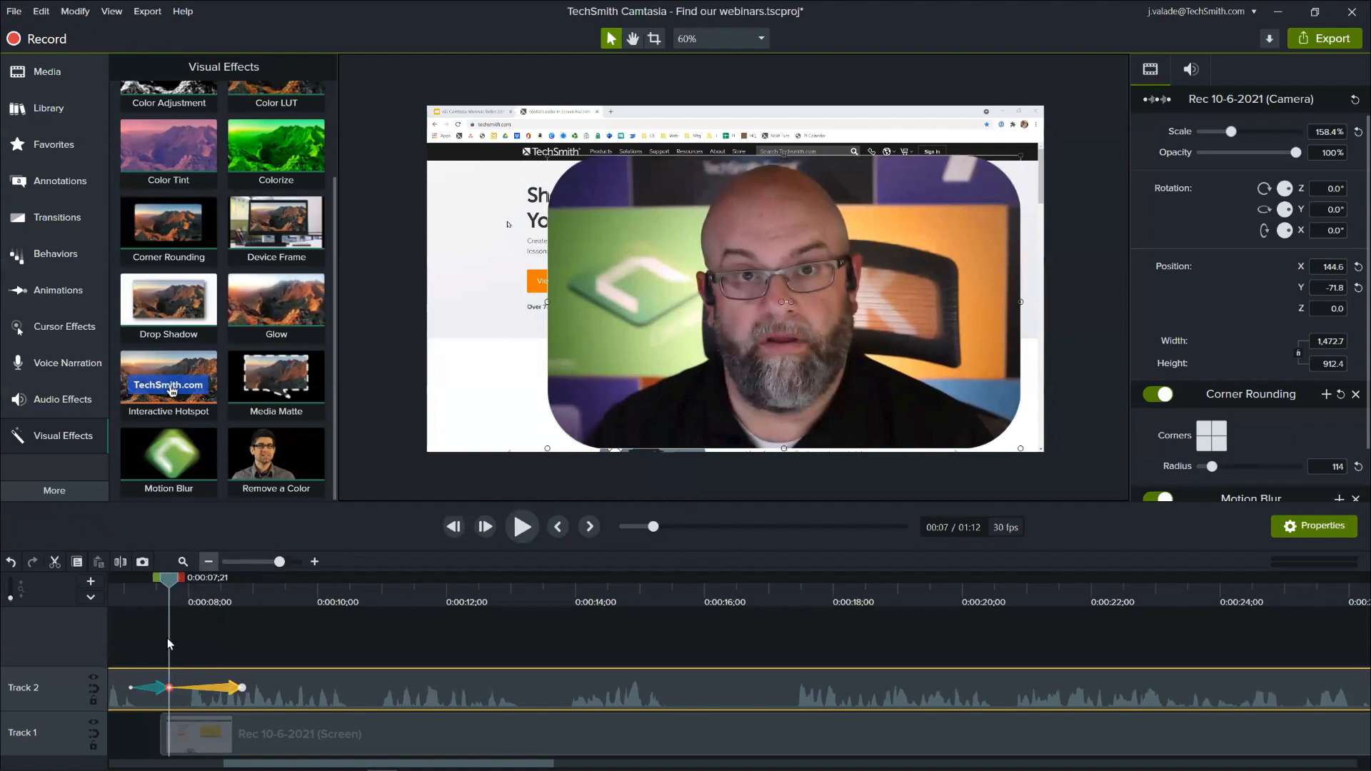
key("ctrl+z")
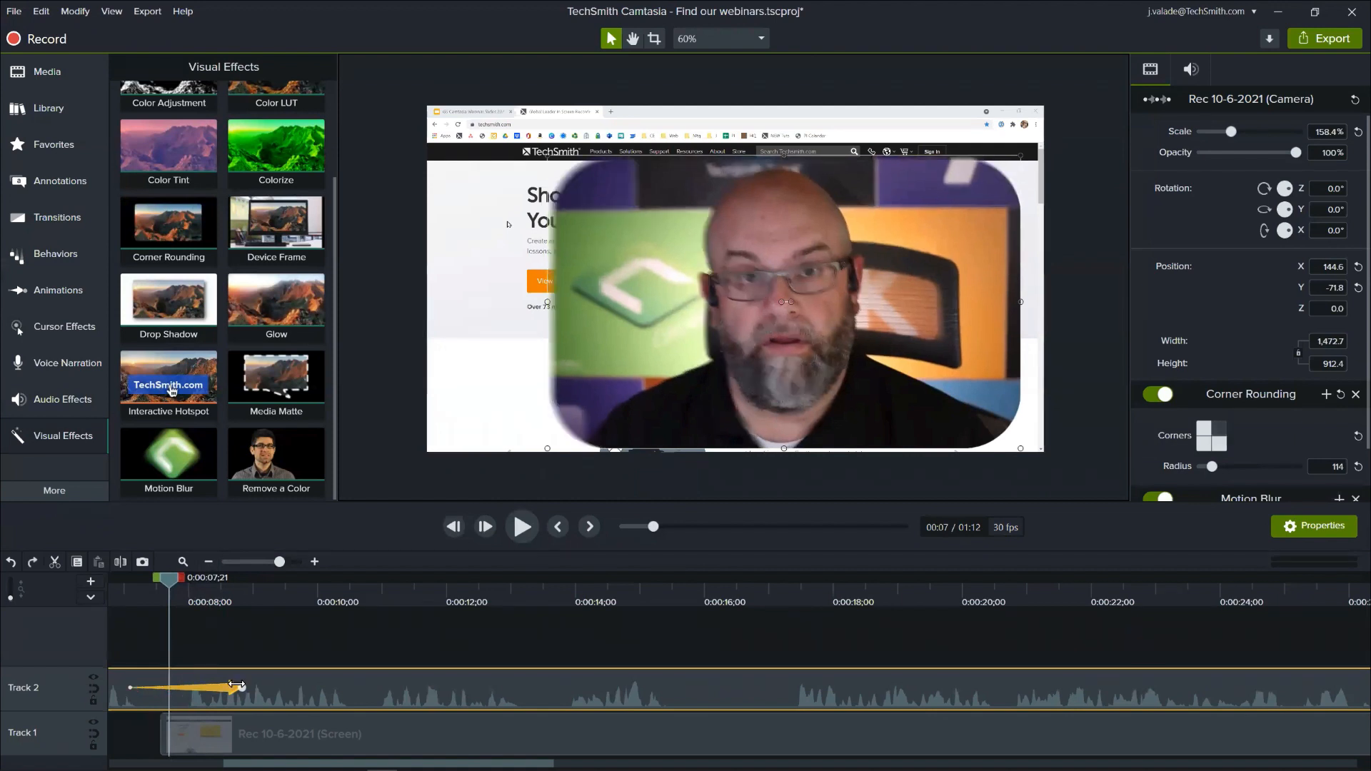
left_click(239, 686)
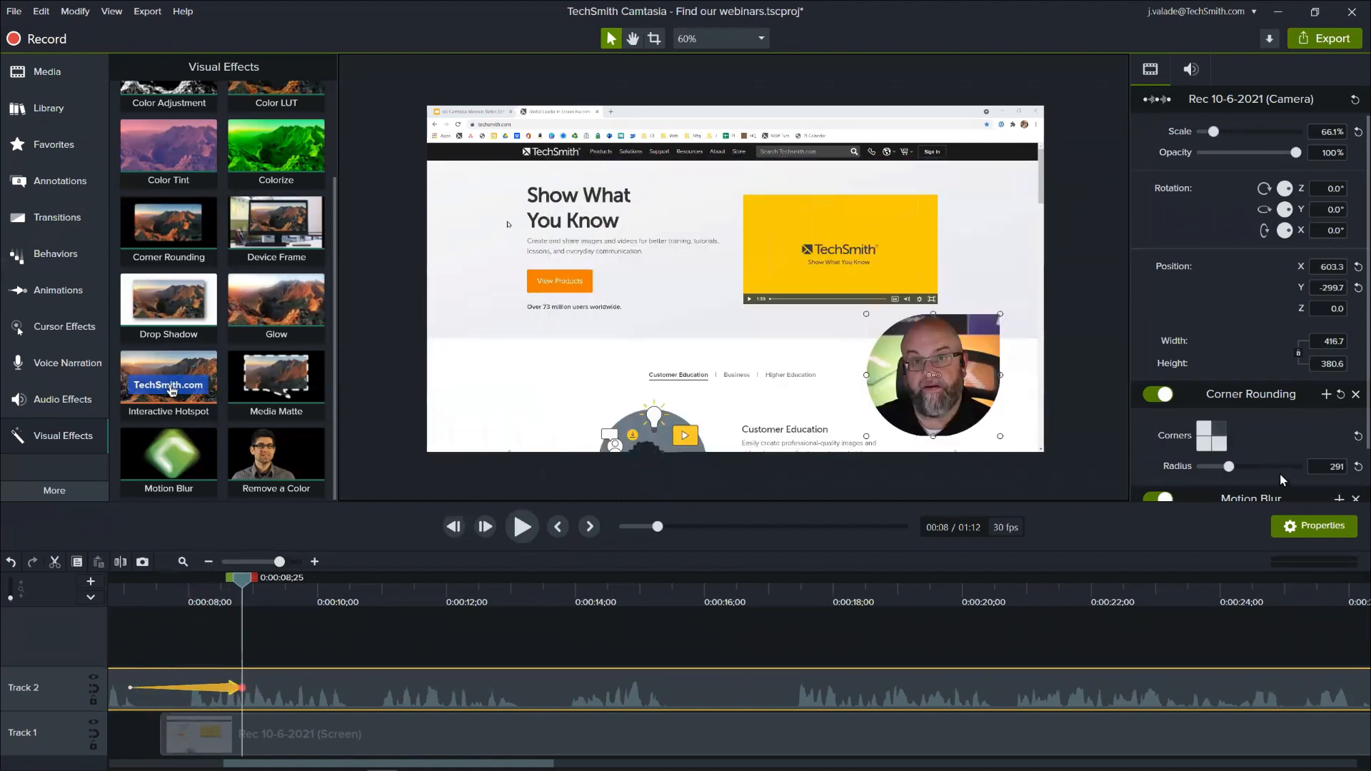
- Enable rounding on the camera video's upper-right corner and inspect the corners of the full-screen camera at 0:00:07;01
left_click(1219, 428)
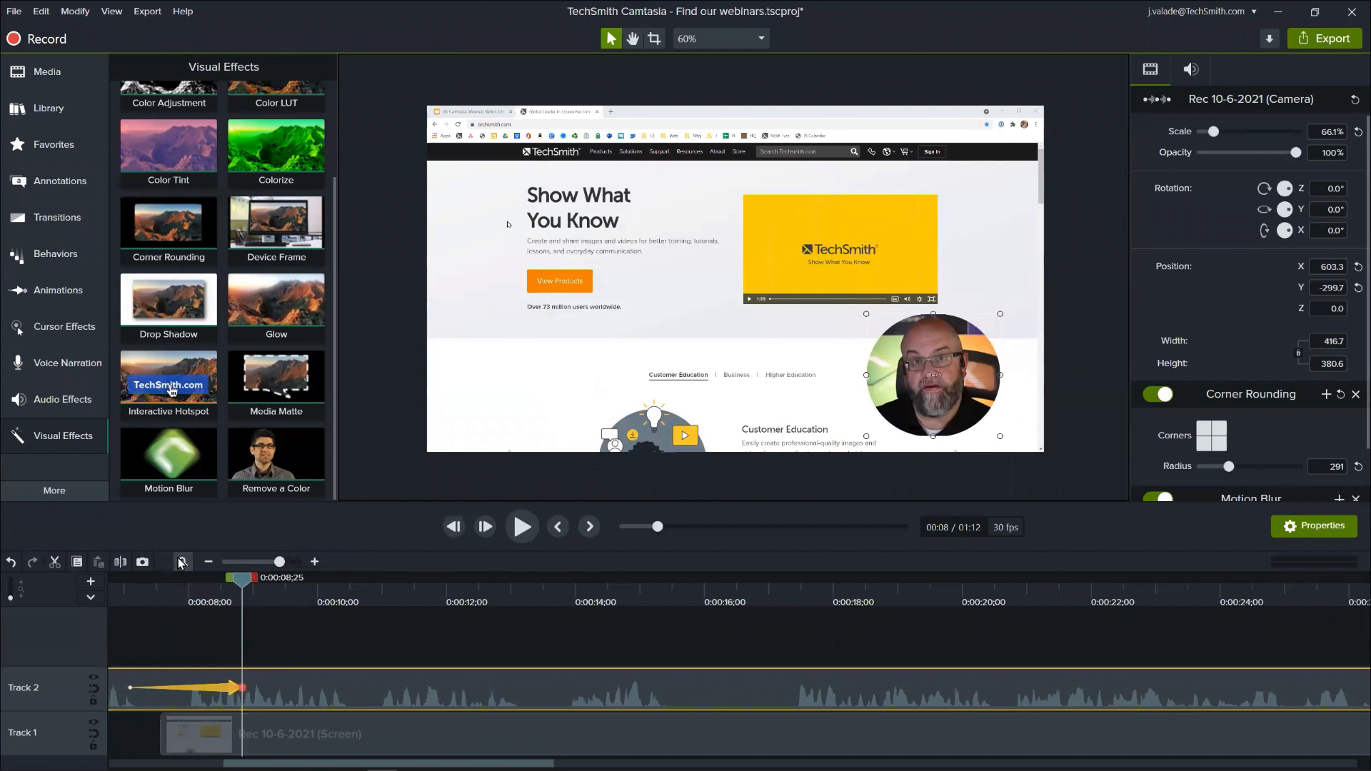
scroll(234, 569, "down", 3)
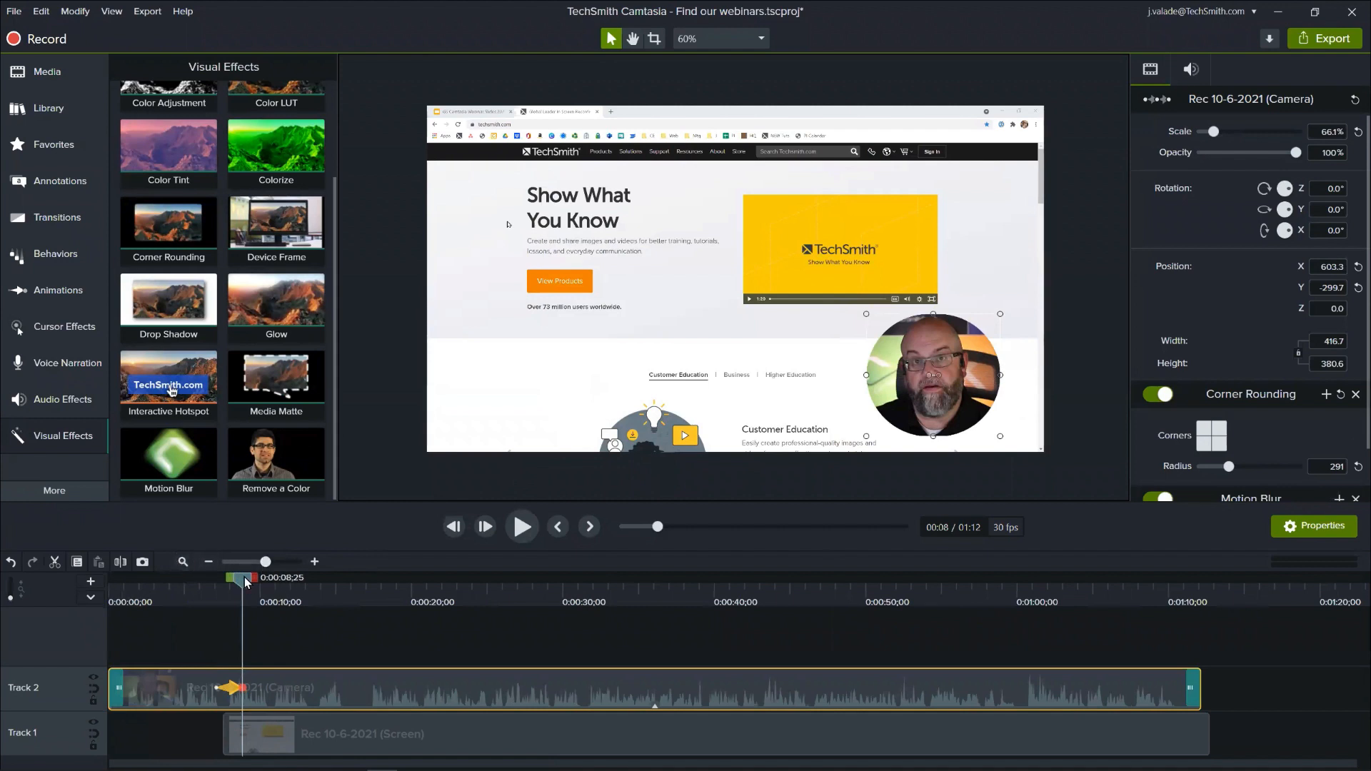
left_click_drag(245, 581, 214, 582)
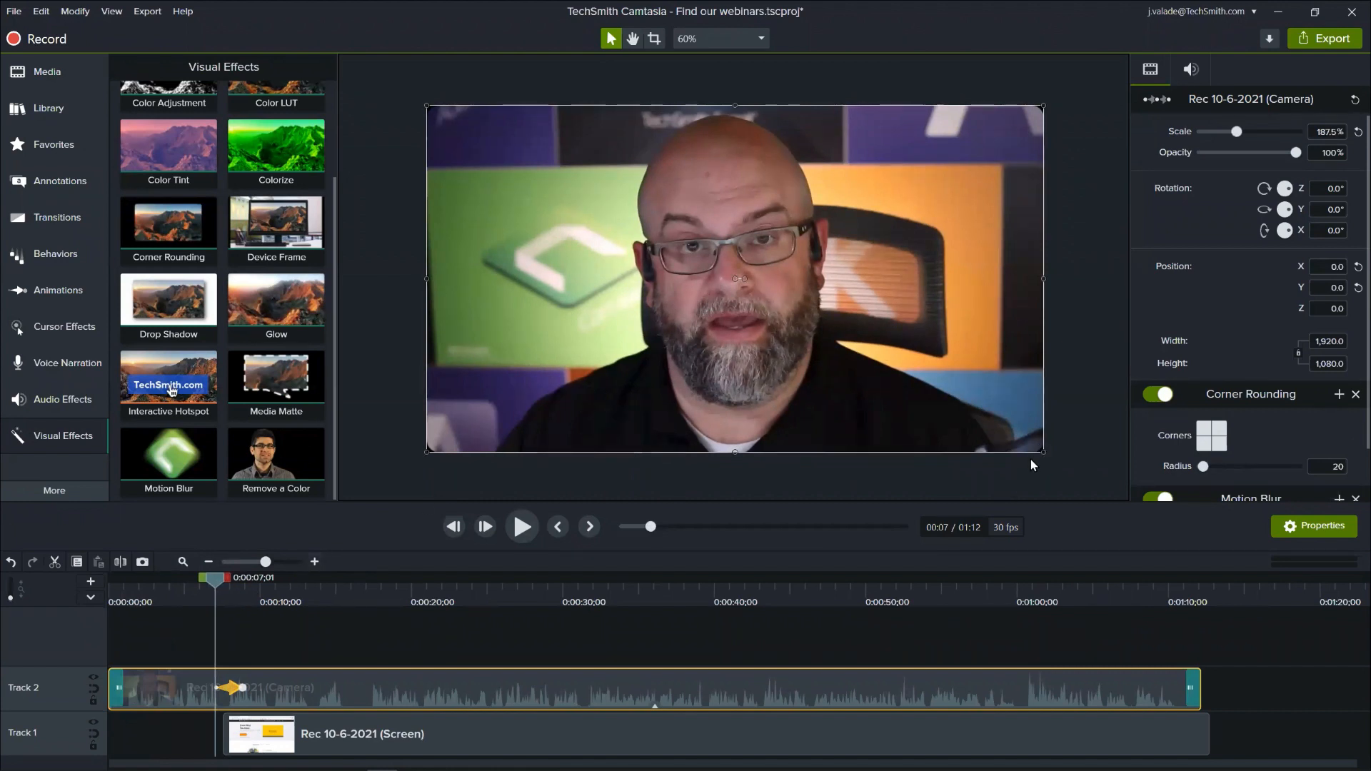
left_click(1067, 145)
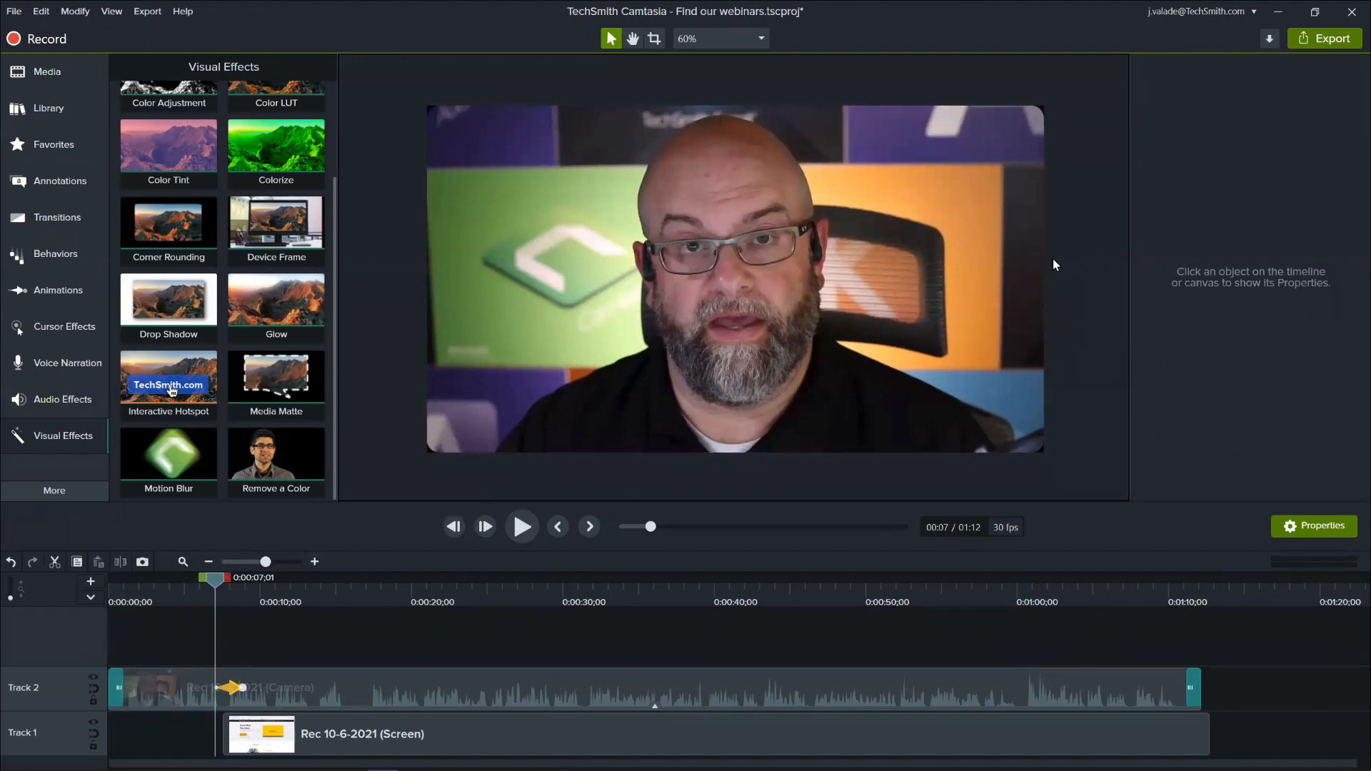
- Trim the start of the camera clip's Corner Rounding effect to the beginning of the animation at 0:00:07;01
left_click(654, 706)
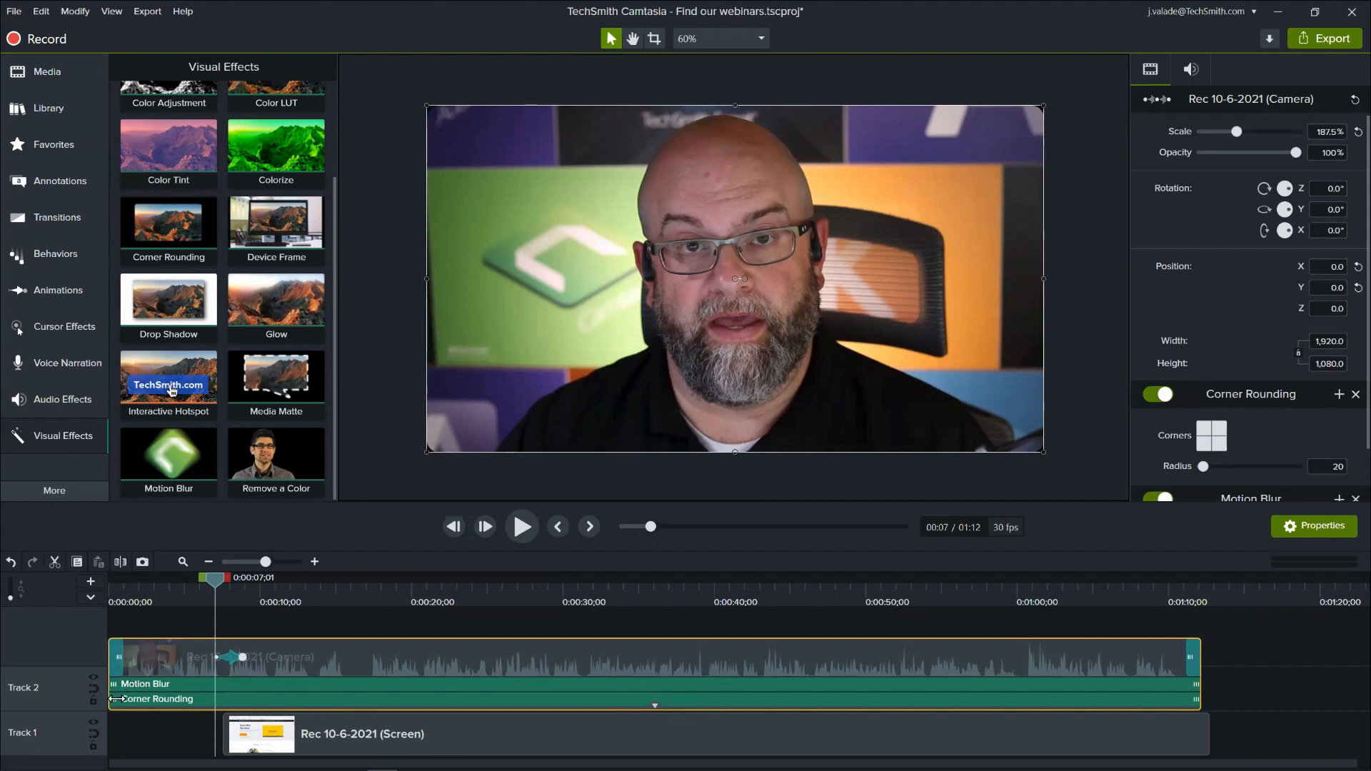
left_click_drag(116, 699, 226, 697)
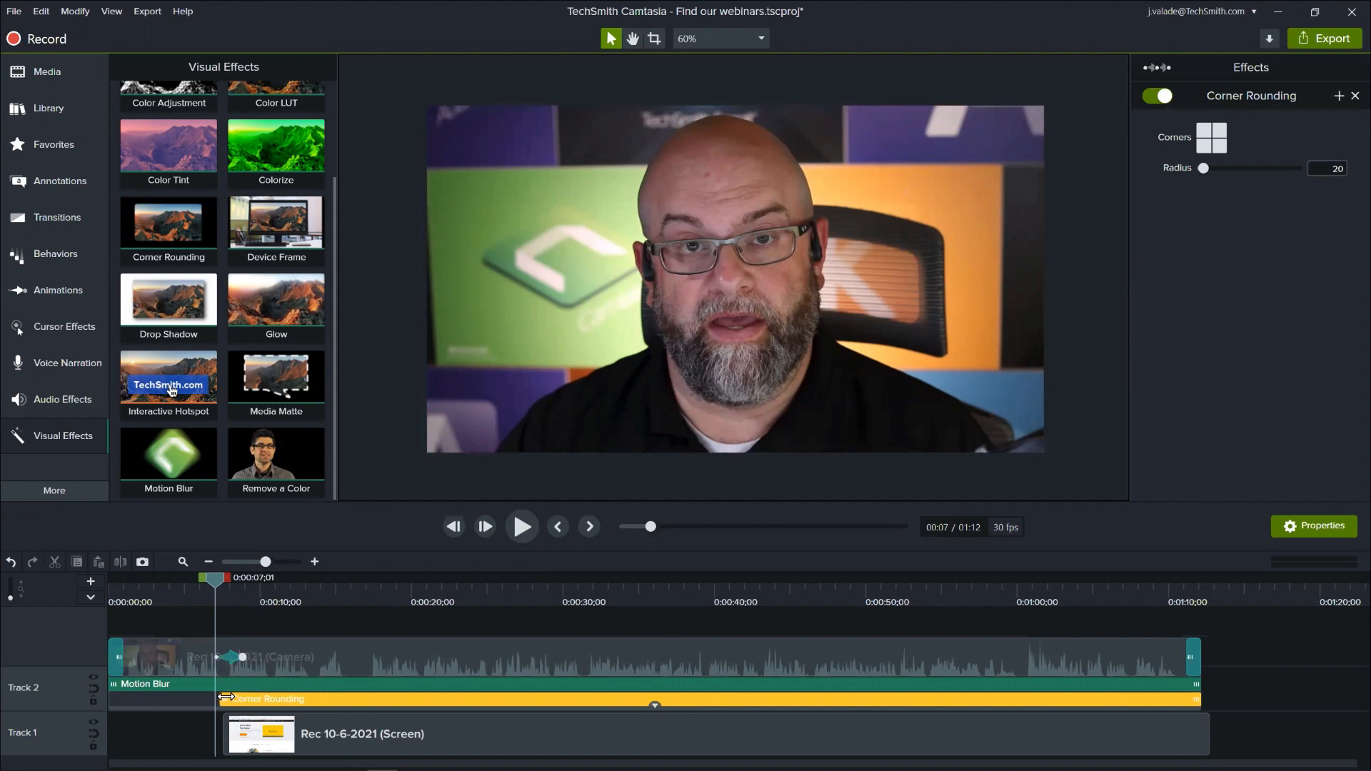
left_click(314, 561)
left_click_drag(235, 705, 222, 708)
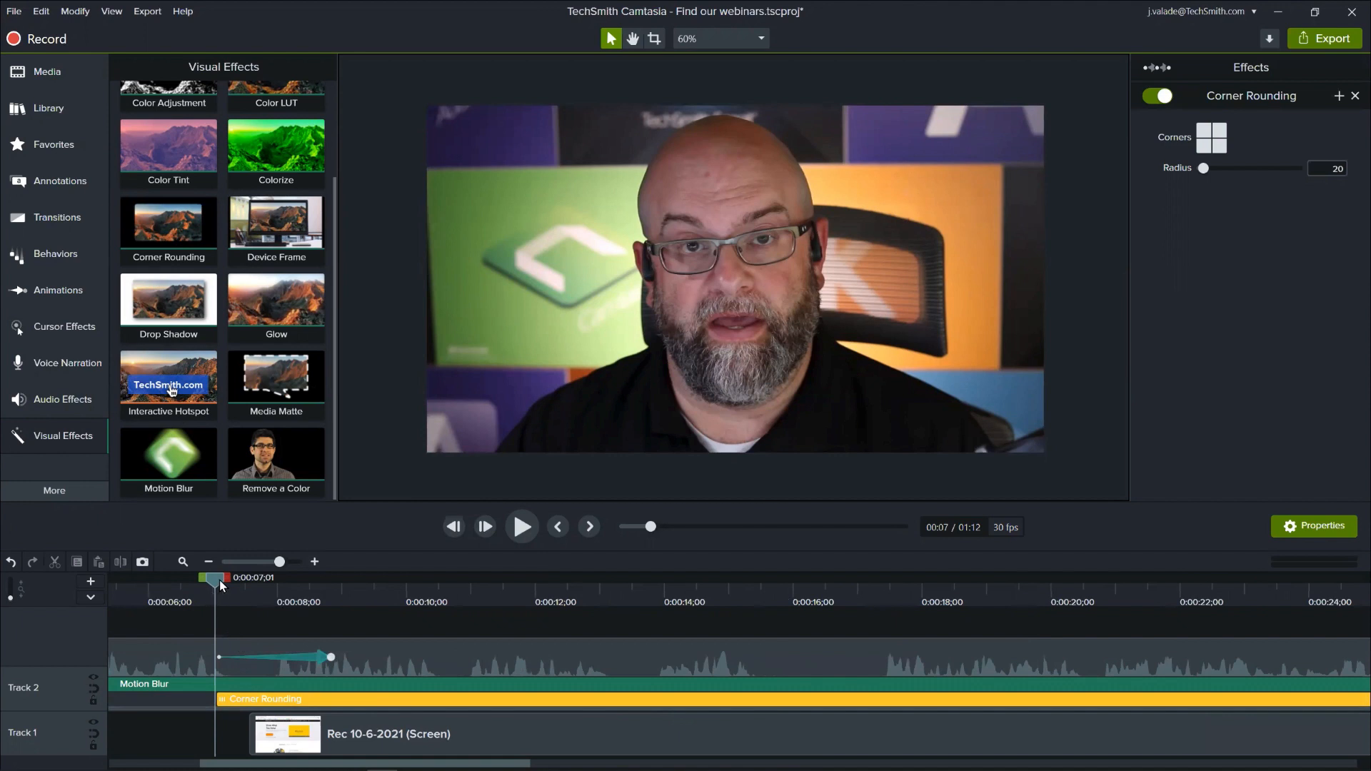
left_click(184, 562)
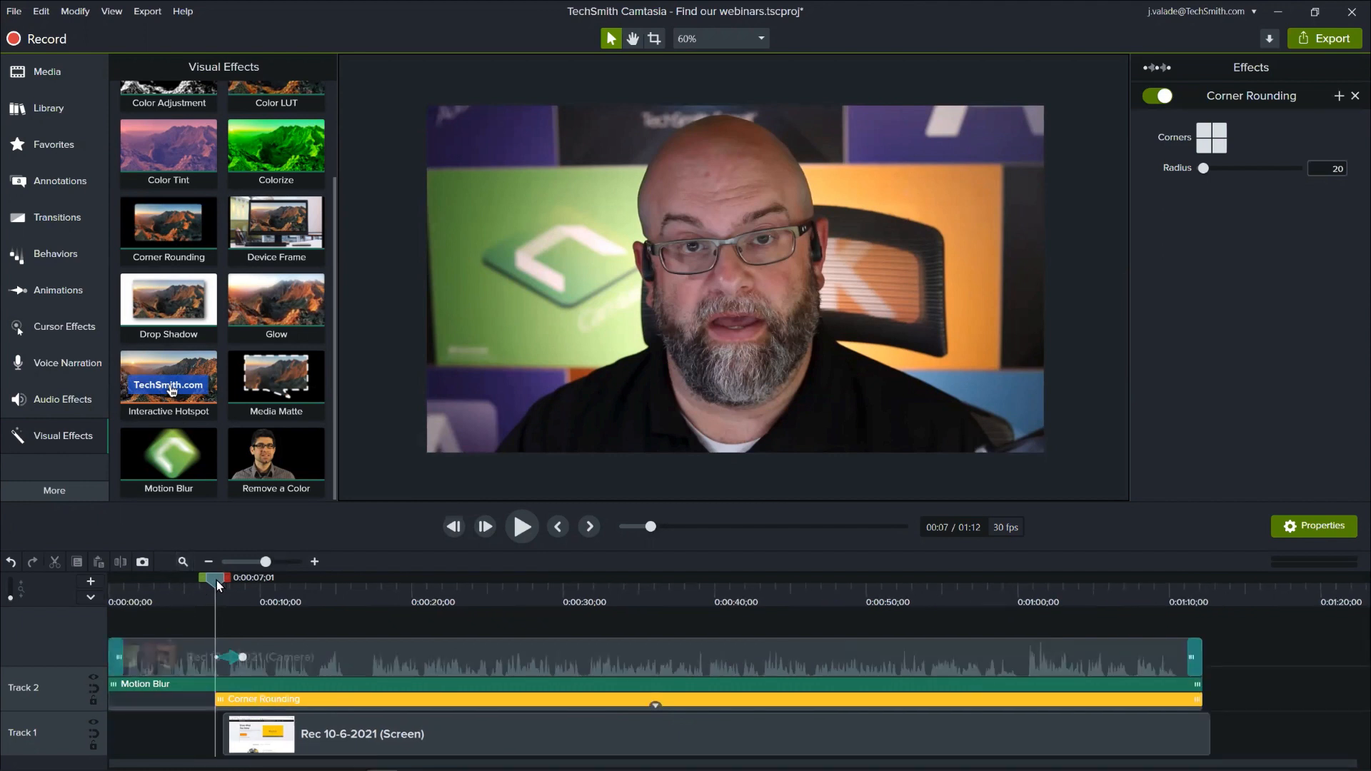
- Collapse the camera clip's effects, play the animation from 0:00:03;14, and examine its blurred movement up to 0:00:08;08
left_click_drag(217, 579, 161, 597)
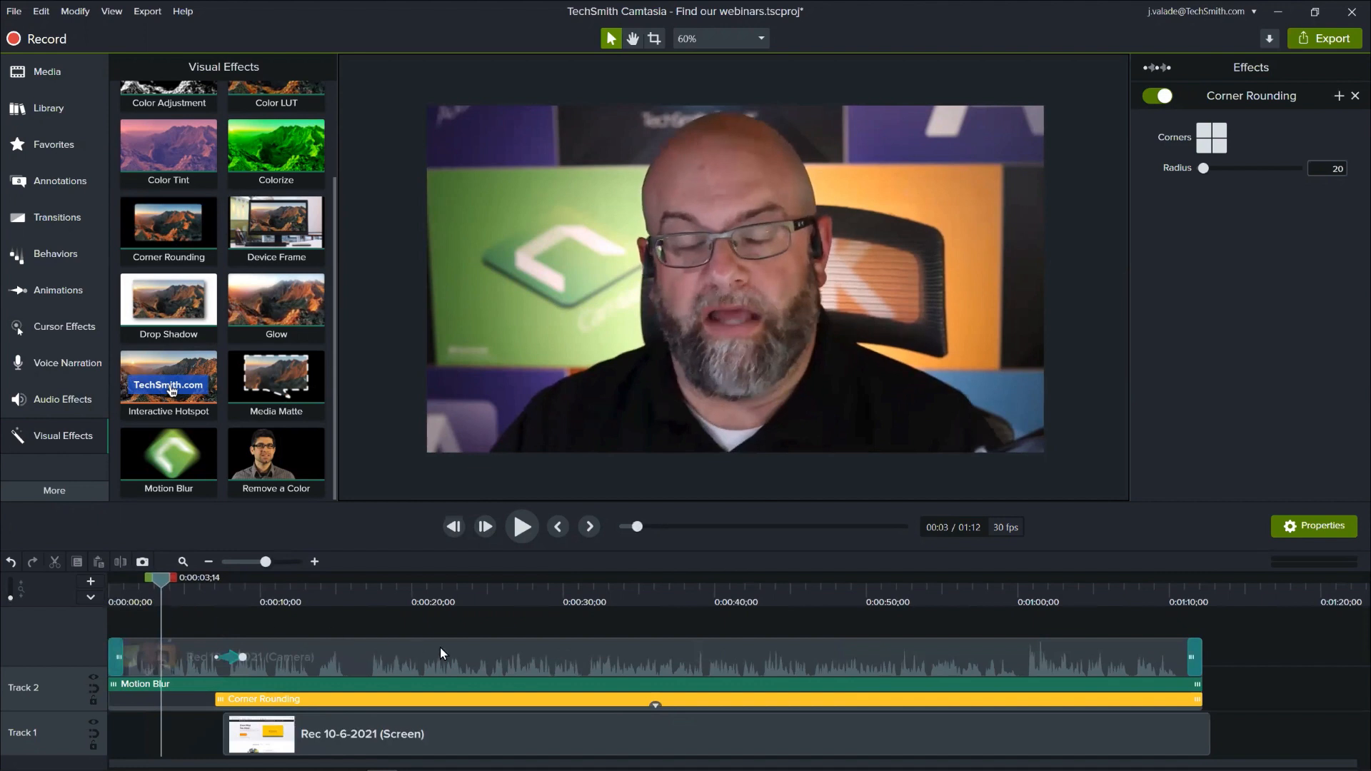
left_click(656, 706)
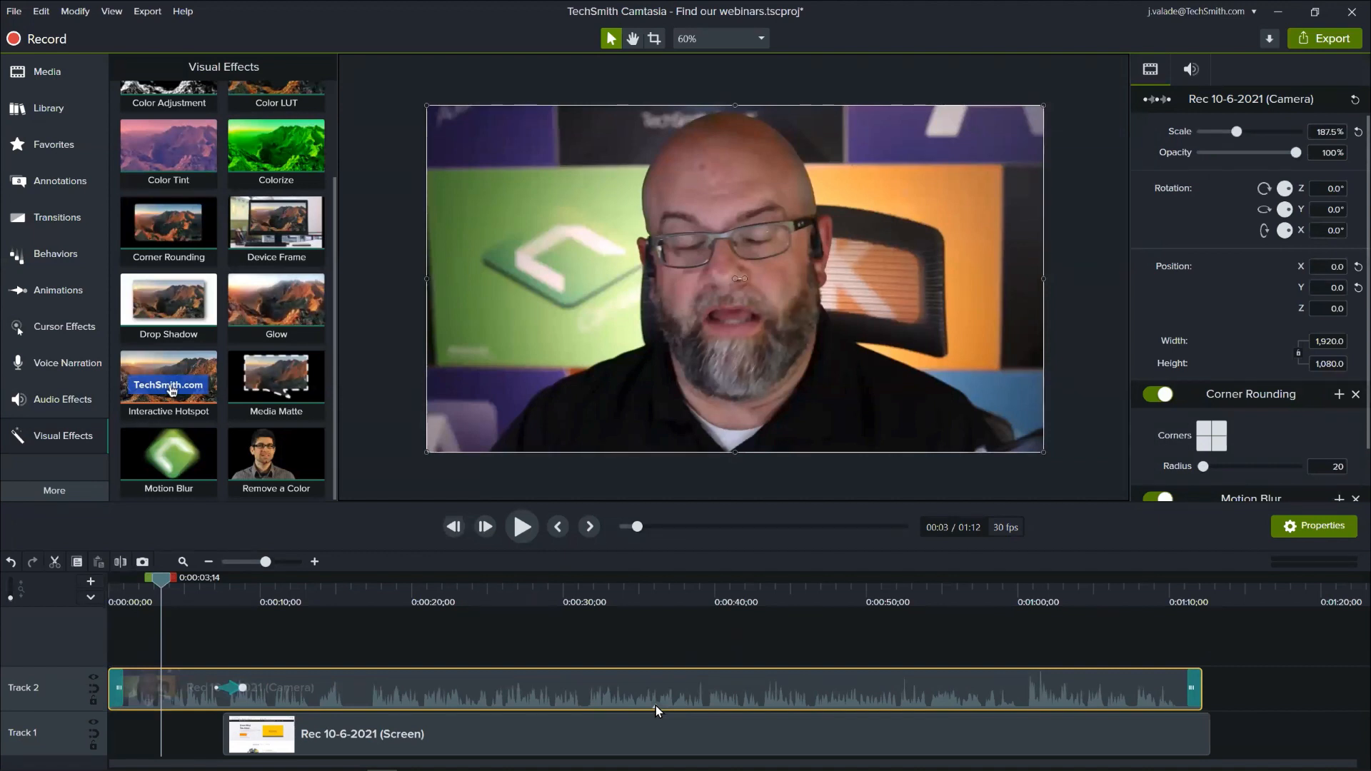
left_click(532, 529)
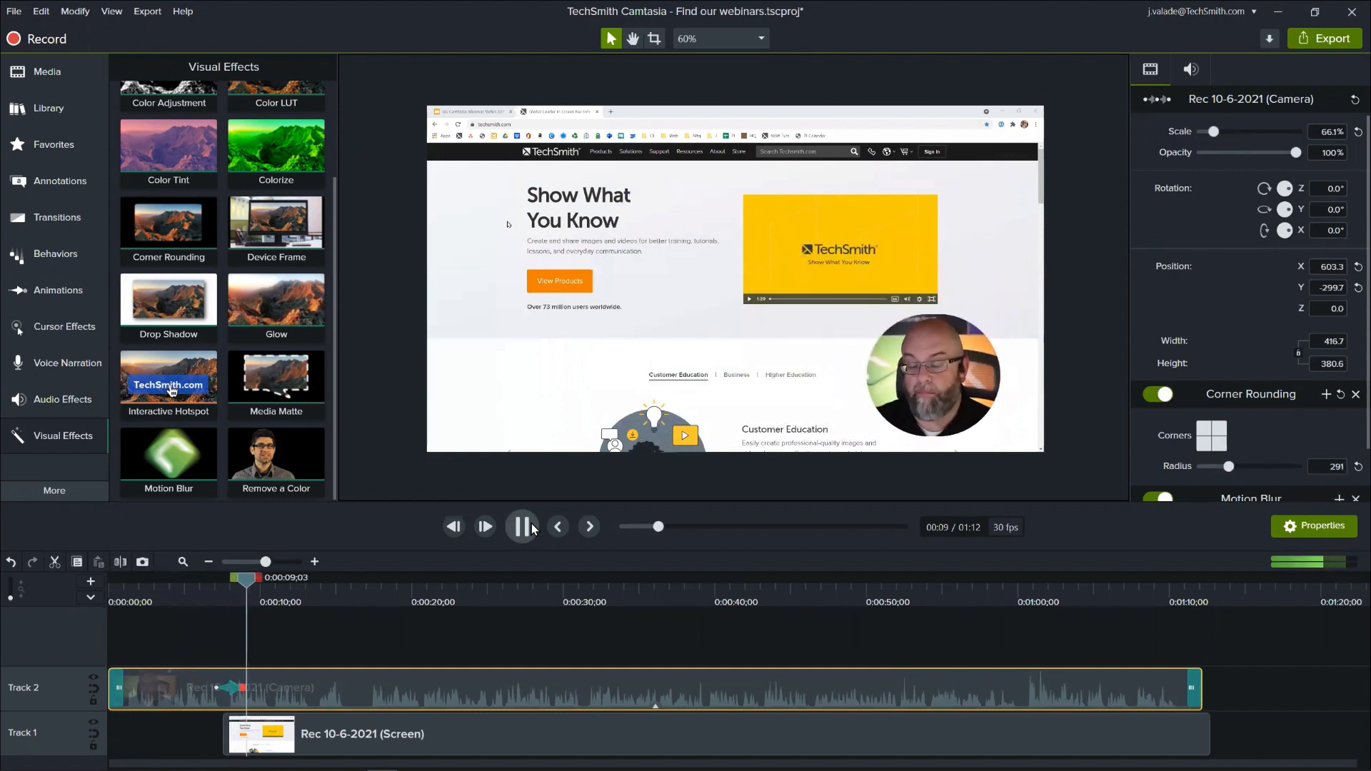
left_click(225, 585)
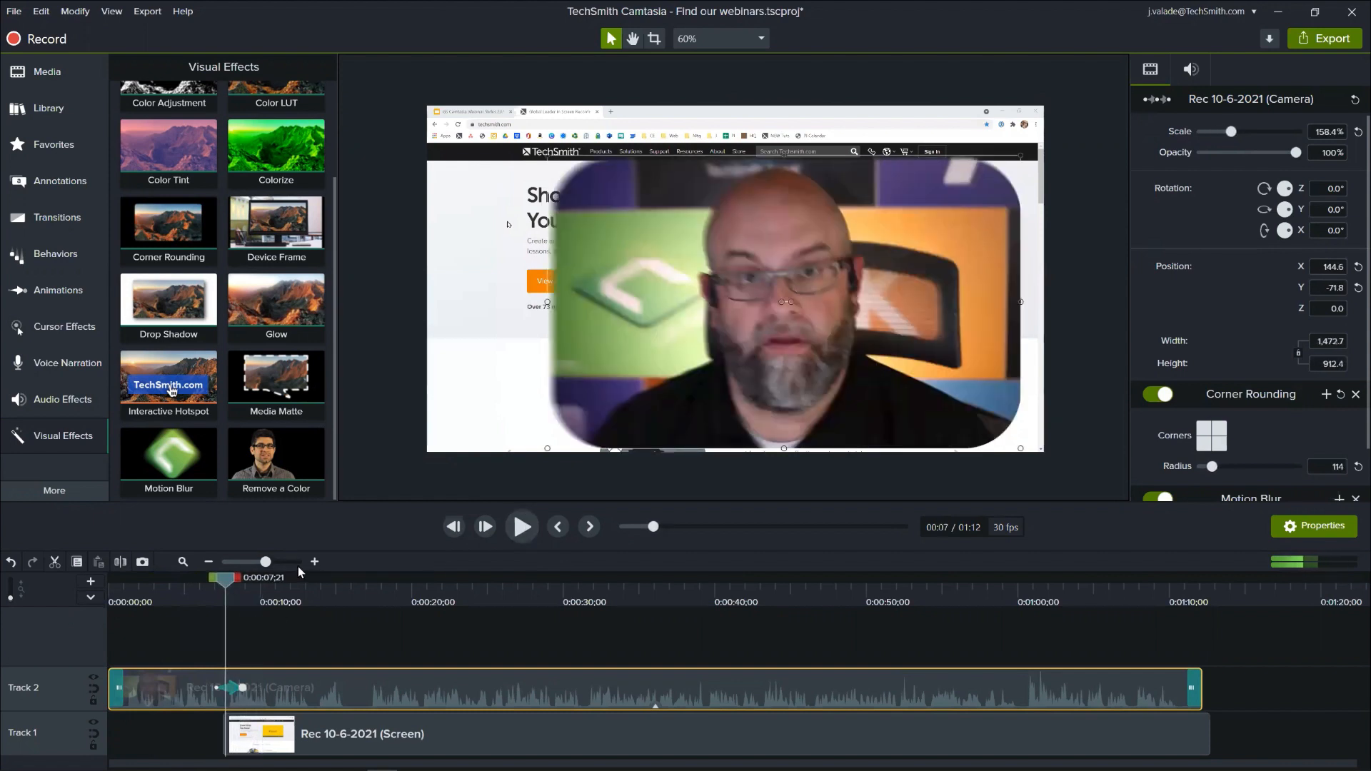
mouse_move(229, 585)
left_mouse_down()
mouse_move(213, 586)
mouse_move(237, 597)
left_mouse_up()
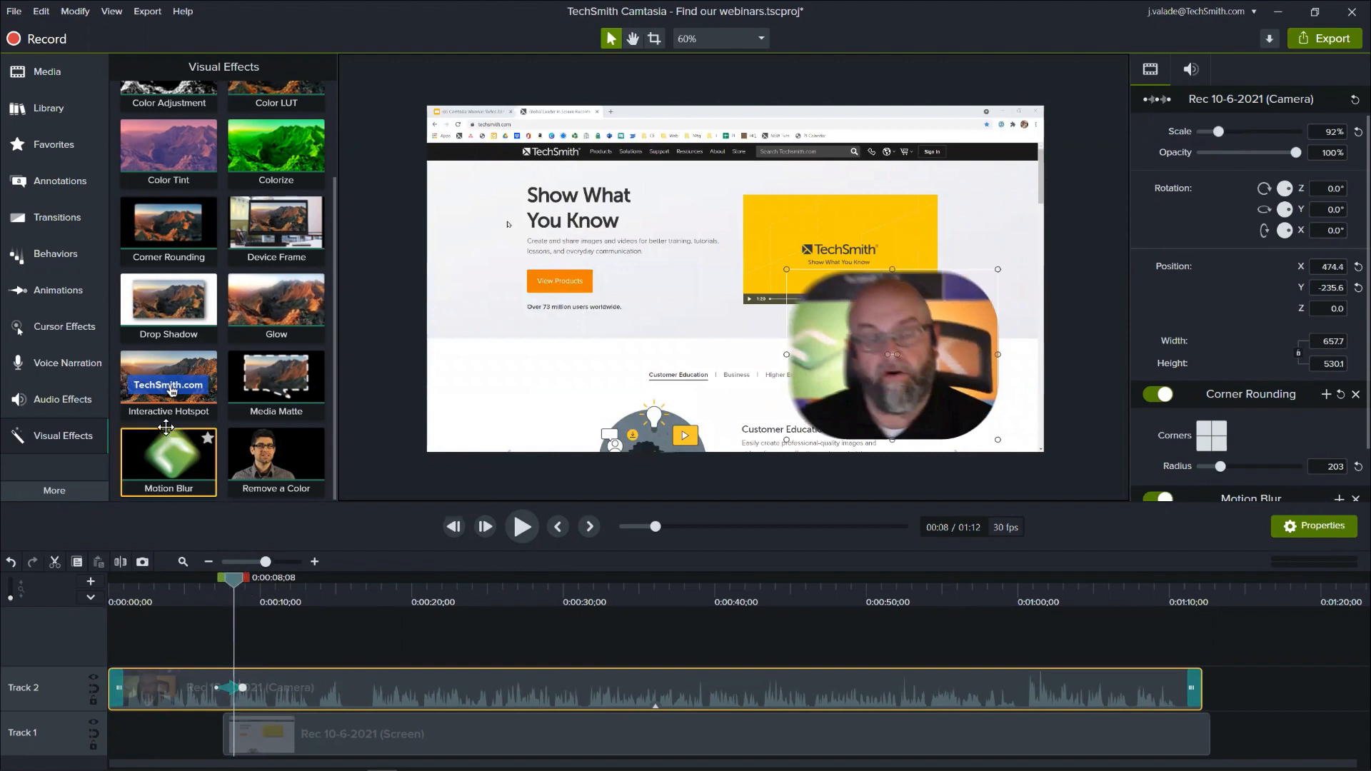
- Filter the transitions to Fades and add the Fade transition to the screen recording on Track 1
left_click(60, 209)
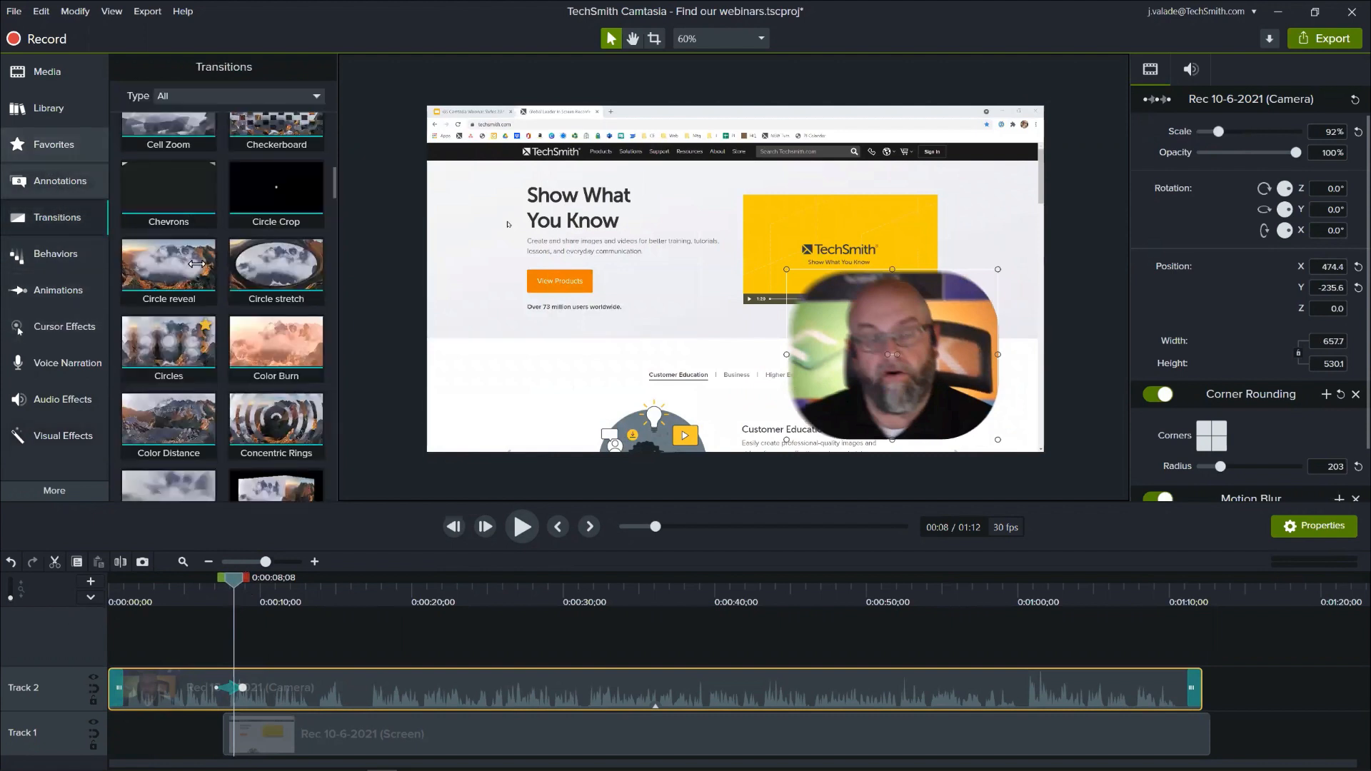
scroll(236, 249, "up", 5)
scroll(239, 97, "up", 1)
left_click(240, 97)
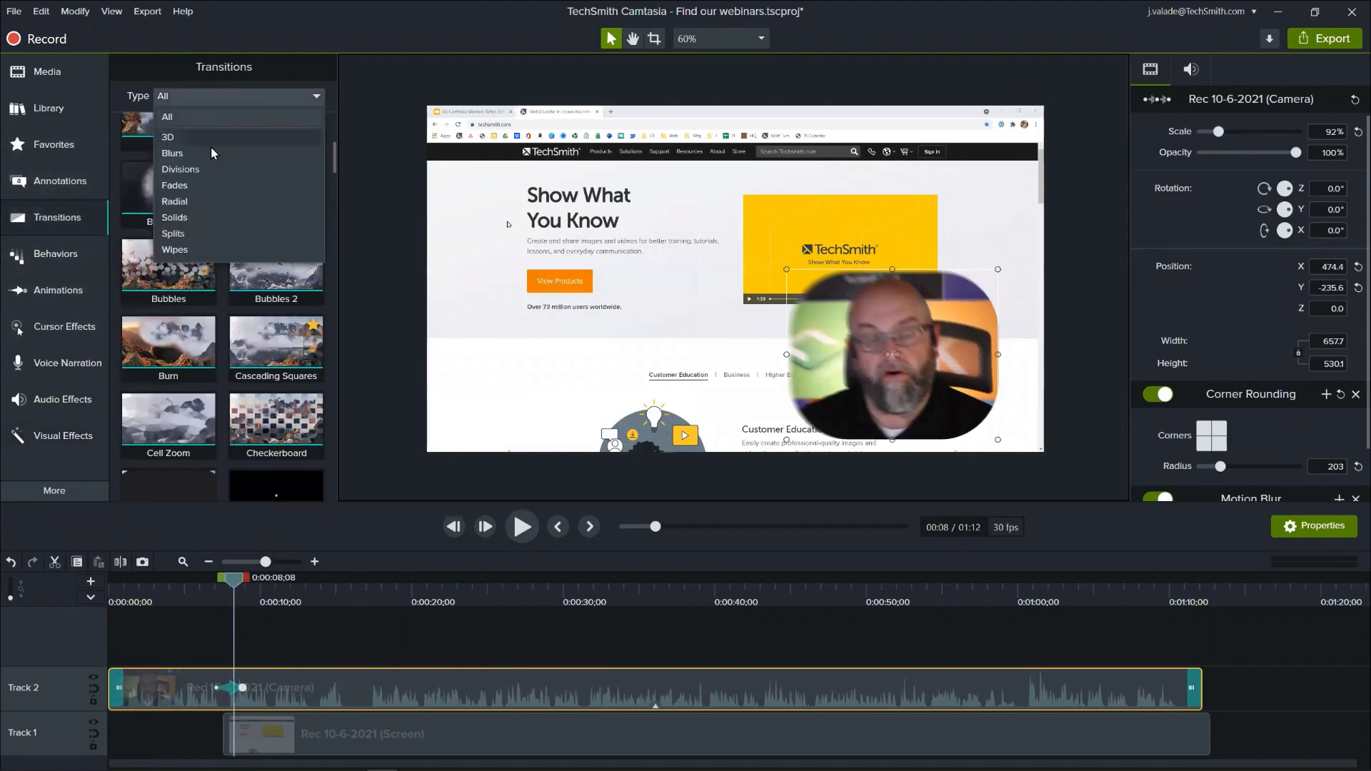
left_click(206, 184)
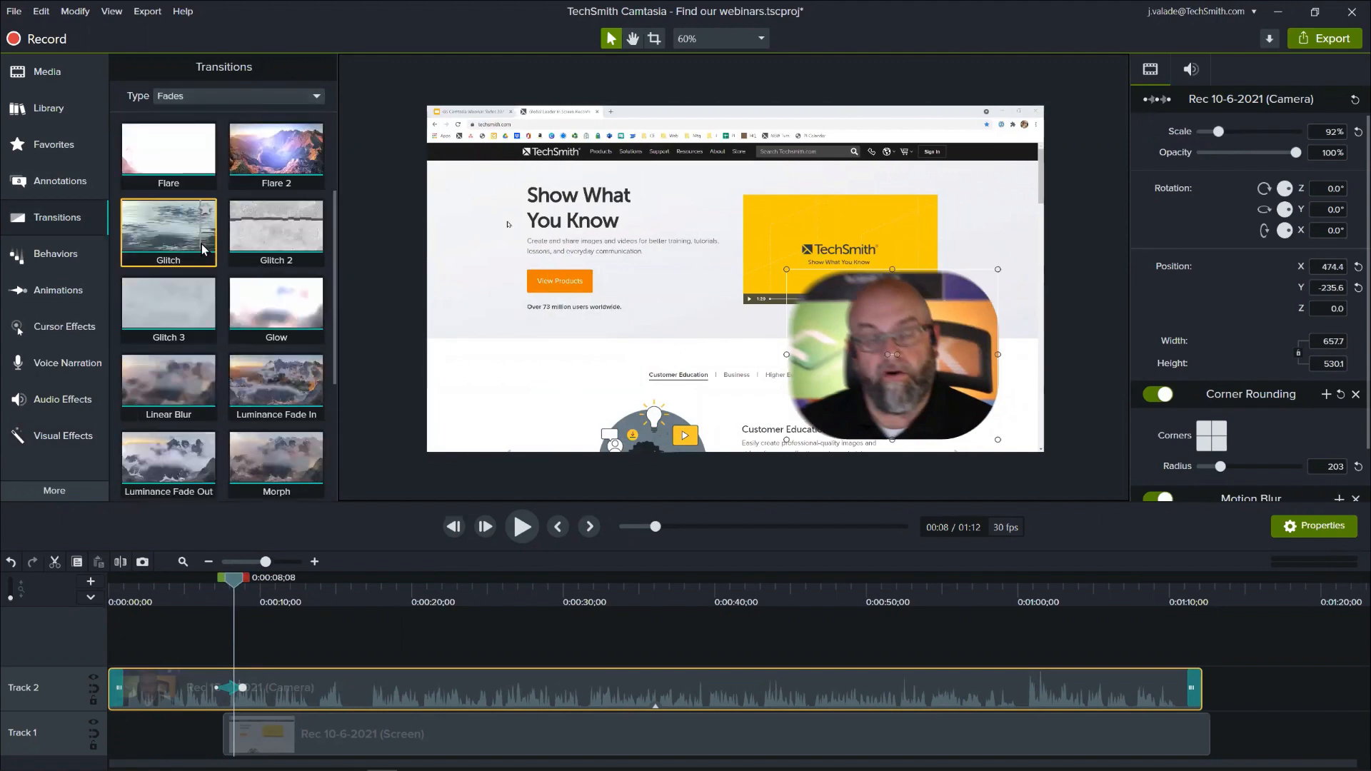
left_click_drag(164, 157, 491, 684)
- Extend the start of the screen recording back to the camera animation's start and check the fade through 0:00:11;13
mouse_move(203, 582)
left_mouse_down()
mouse_move(238, 590)
mouse_move(223, 590)
left_mouse_up()
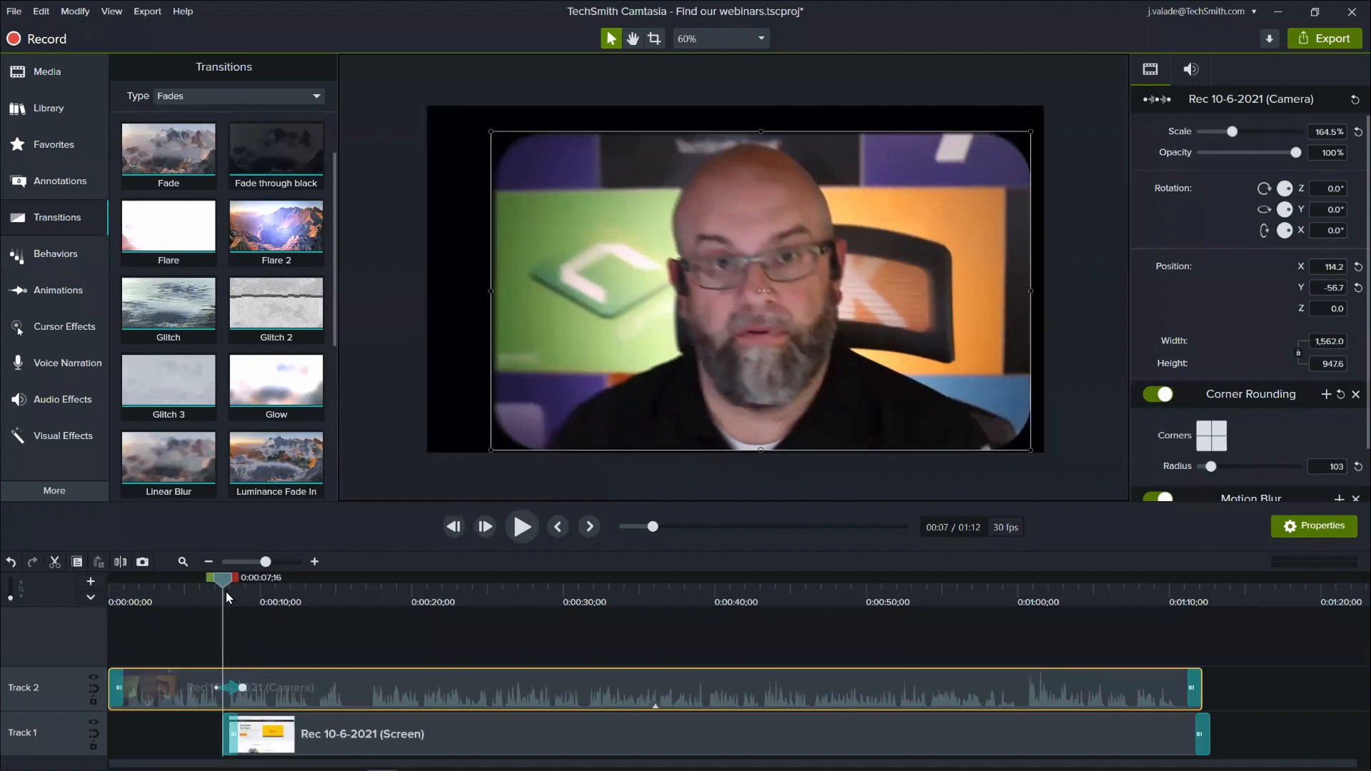
left_click_drag(227, 736, 218, 735)
left_click_drag(225, 583, 285, 606)
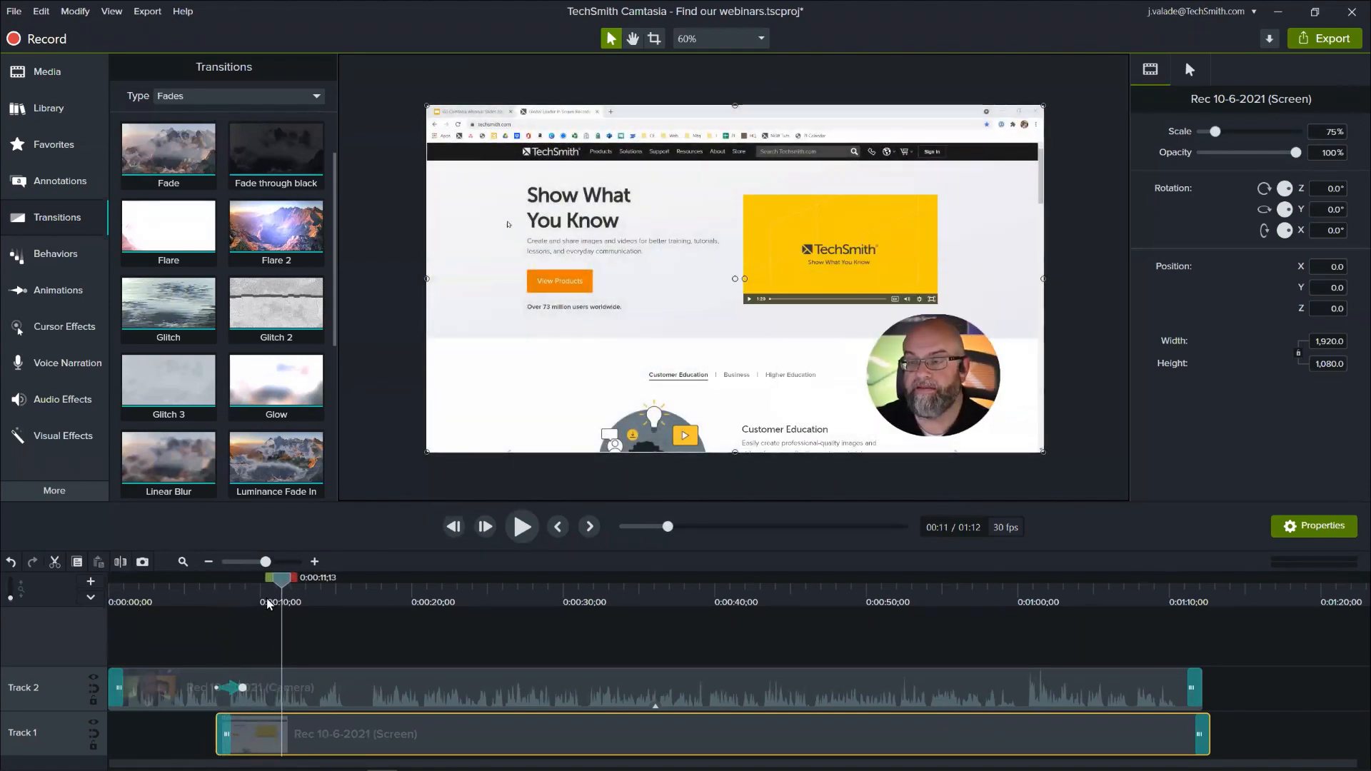
- Select the end point of the camera clip's animation and set its Y rotation to 18.2°
left_click(319, 687)
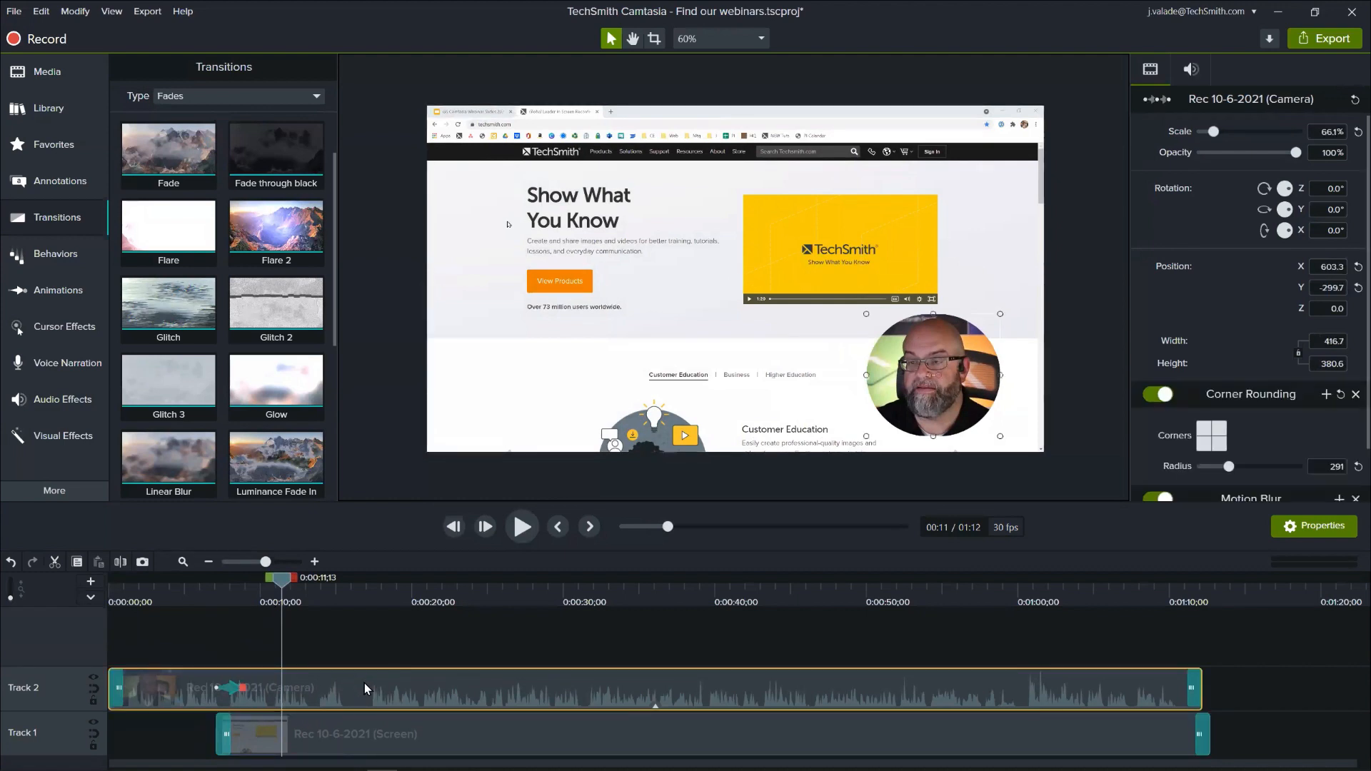
left_click(243, 689)
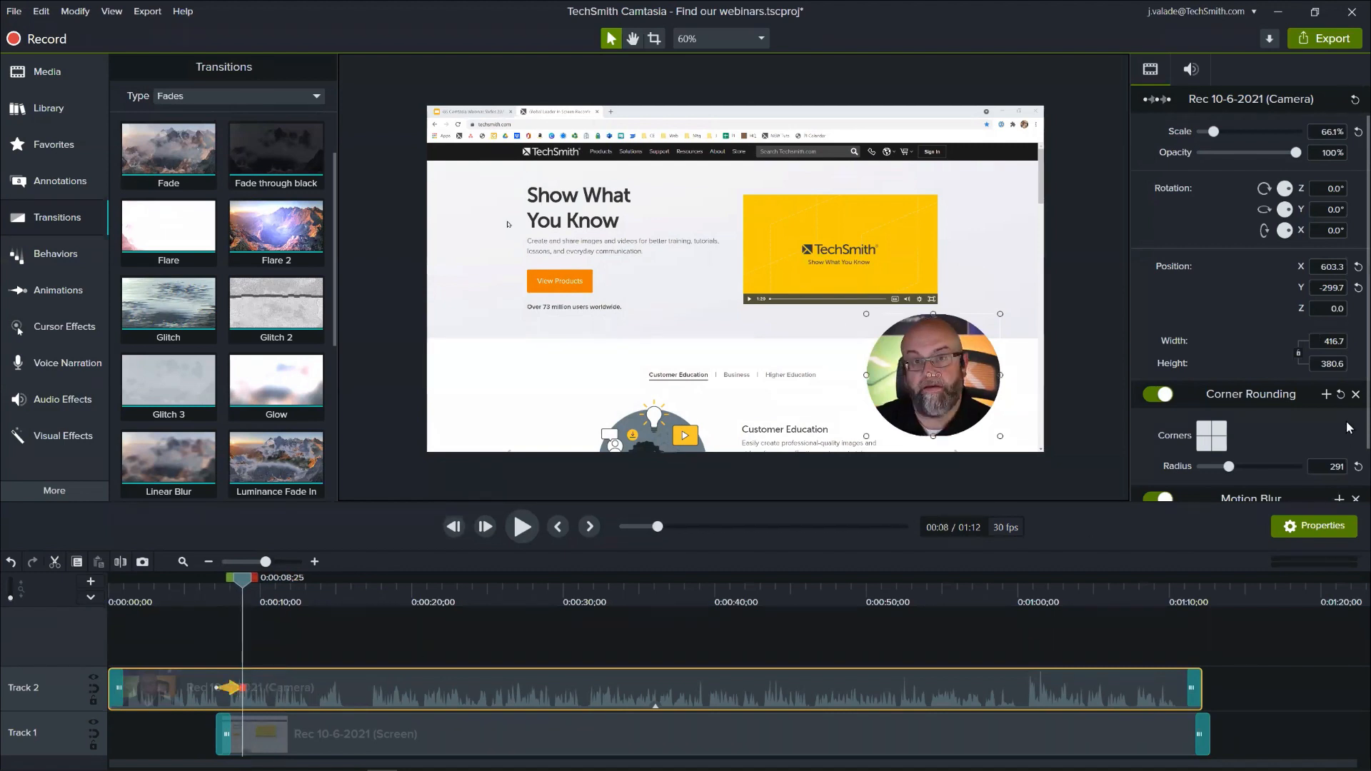
left_click(1322, 207)
scroll(1326, 214, "up", 8)
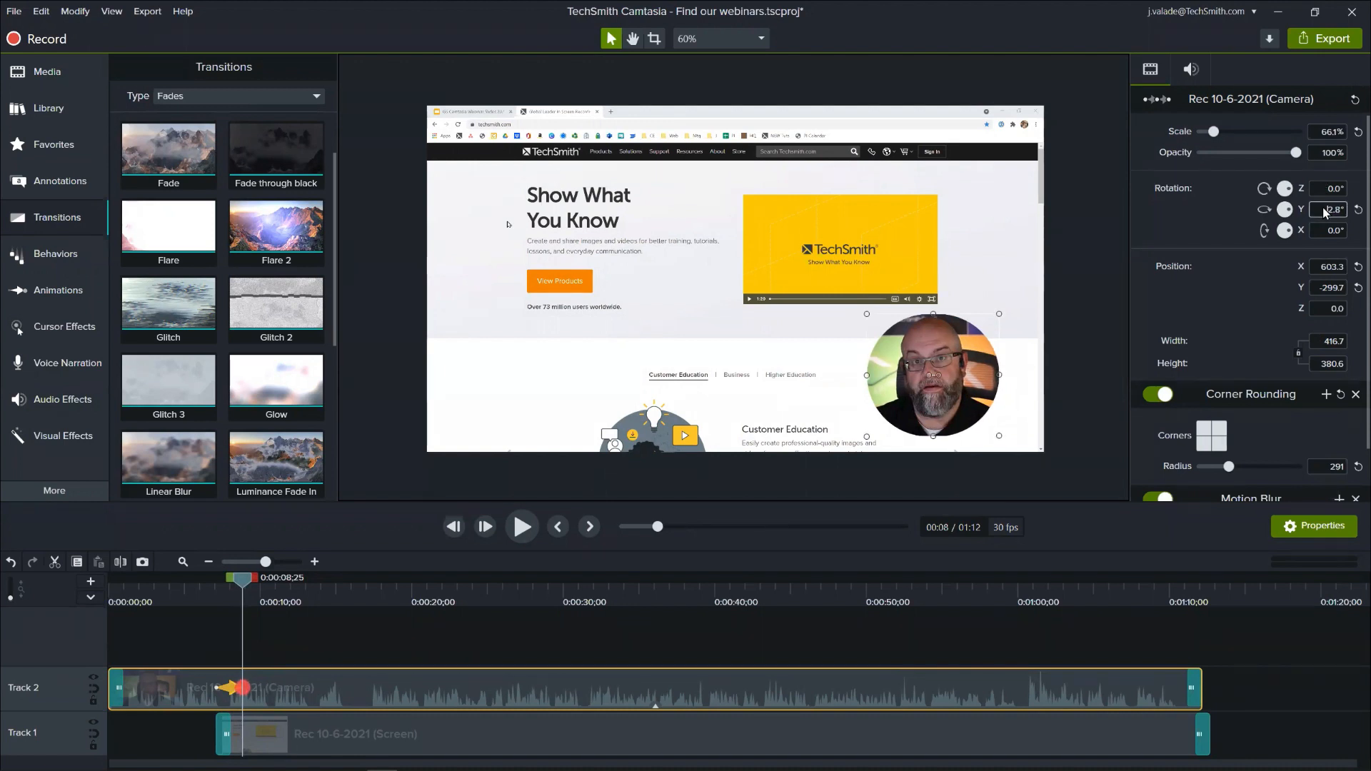
scroll(1323, 208, "up", 4)
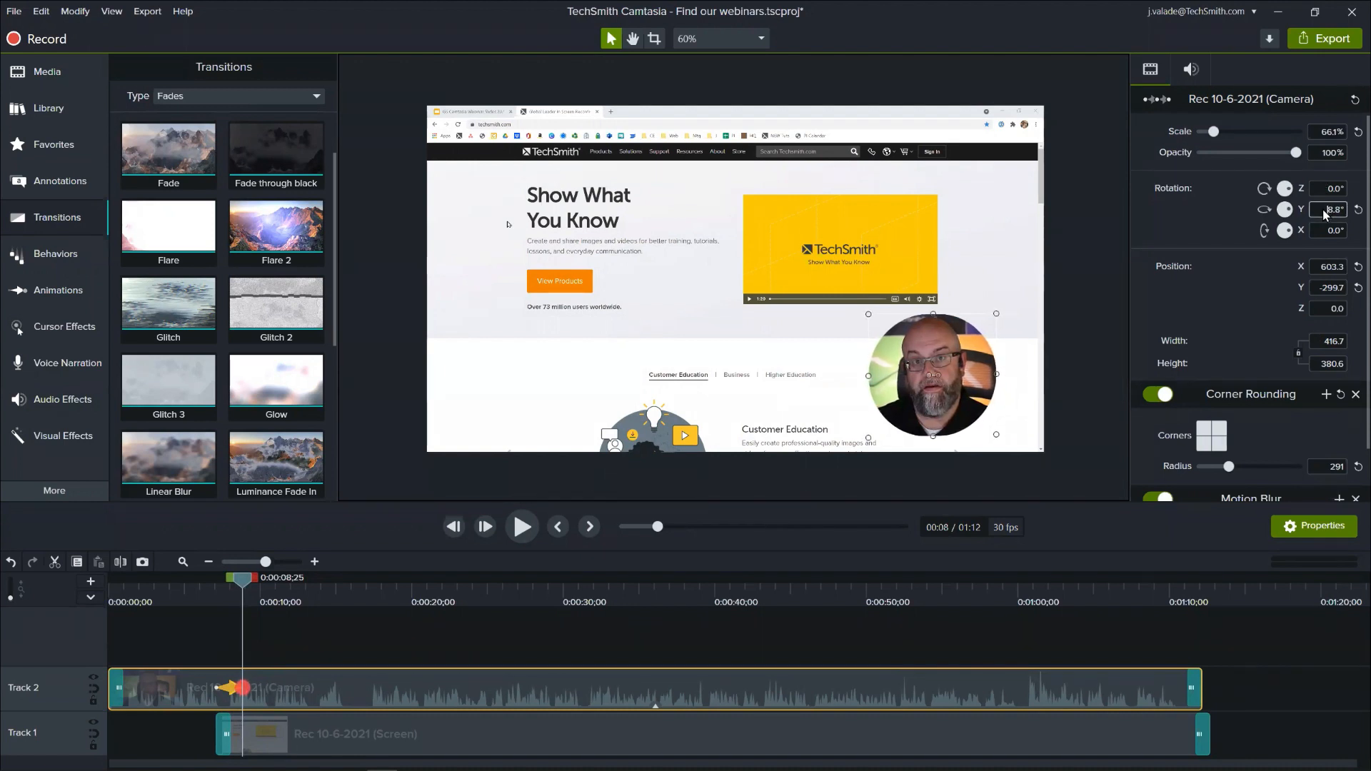
scroll(1322, 209, "up", 4)
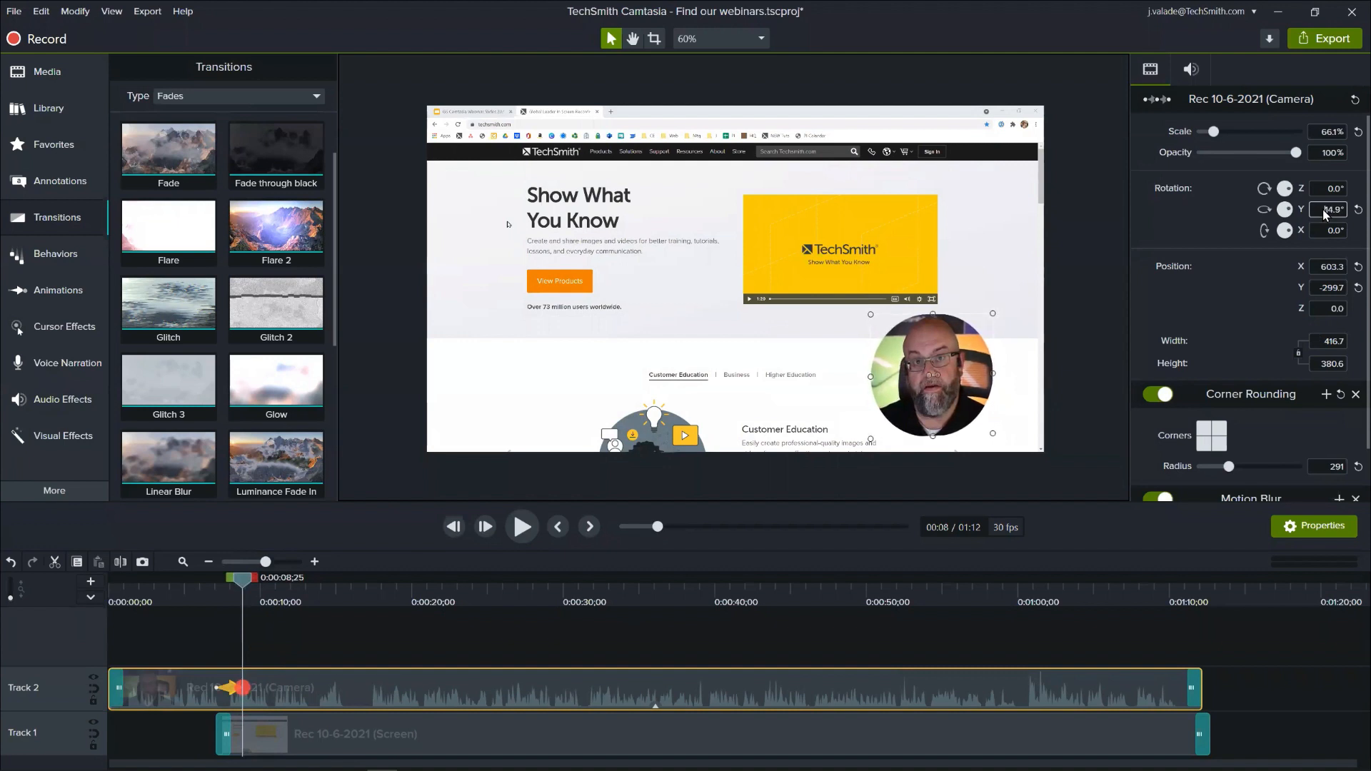
scroll(1322, 208, "up", 2)
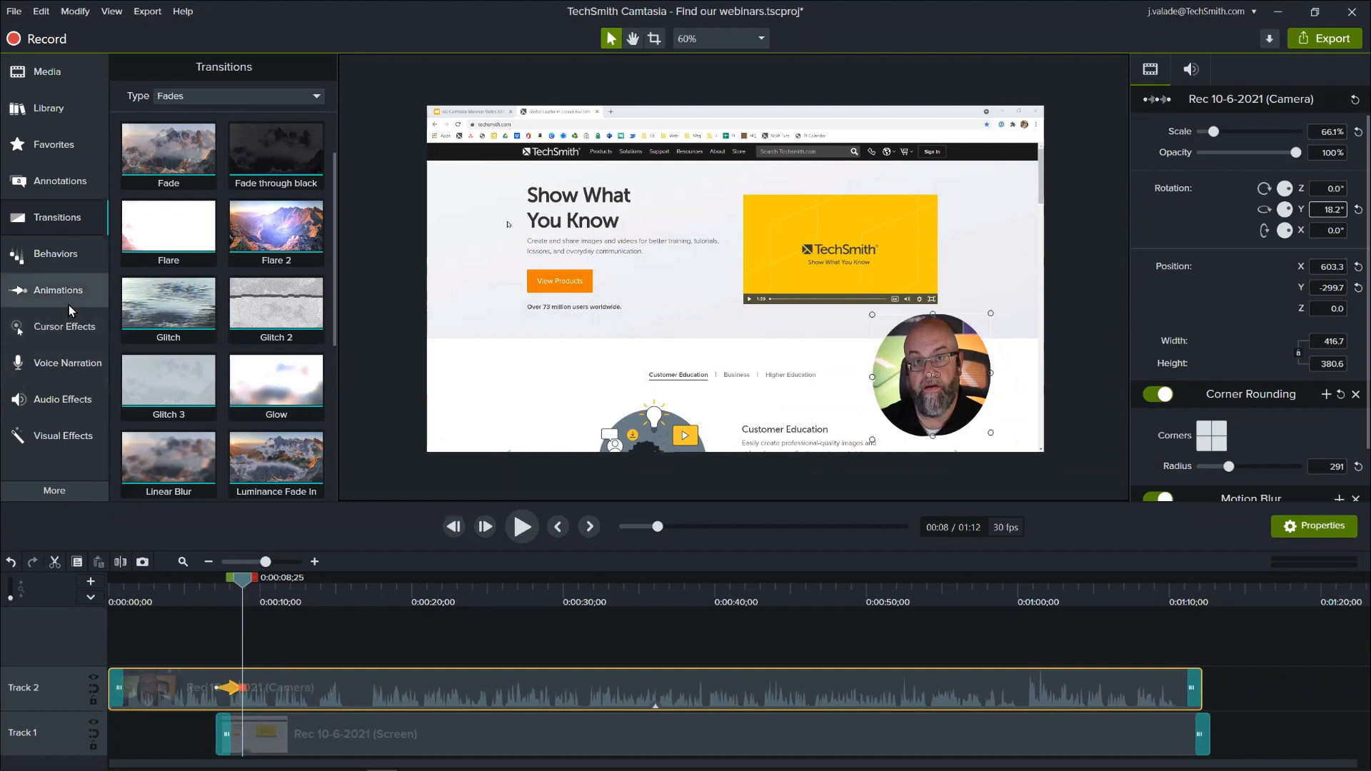
- Add a Drop Shadow to the camera video with an offset of 41 and a green color
left_click(71, 413)
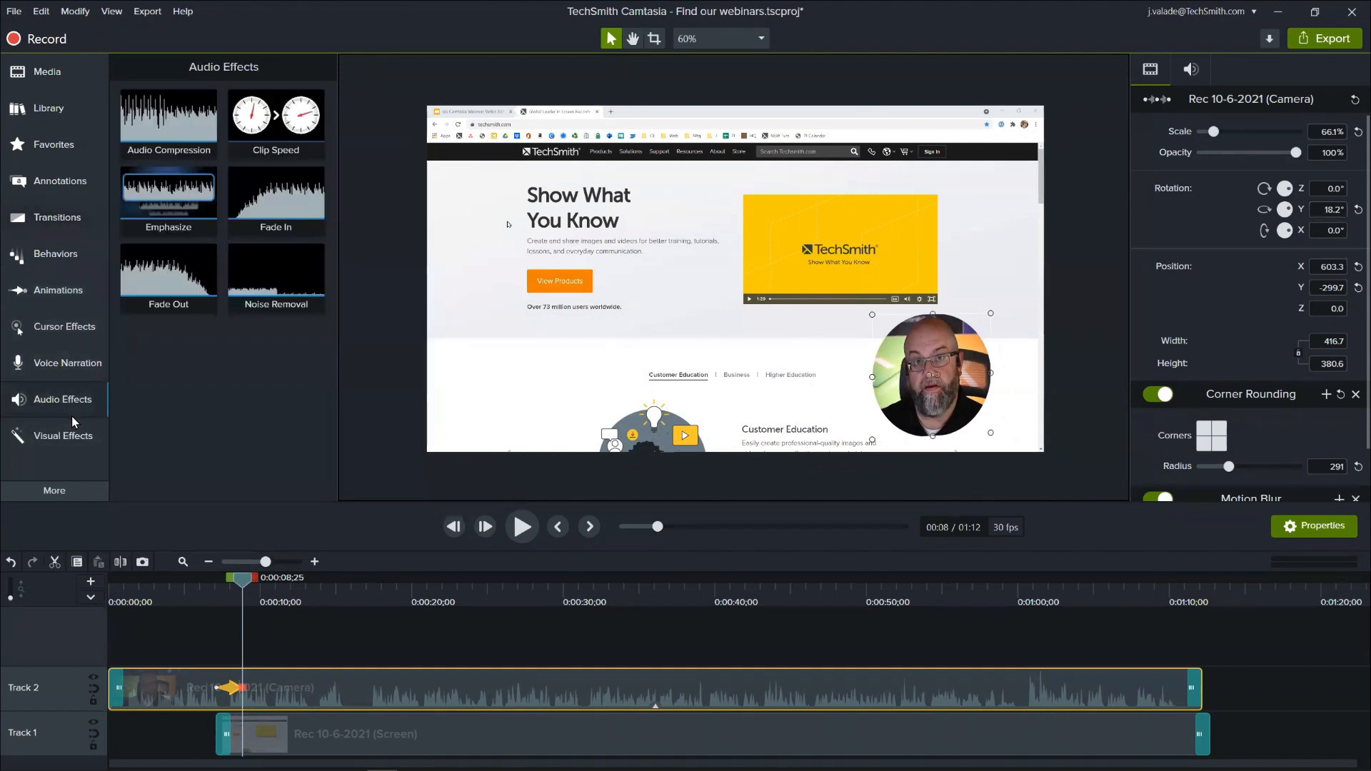
left_click(64, 436)
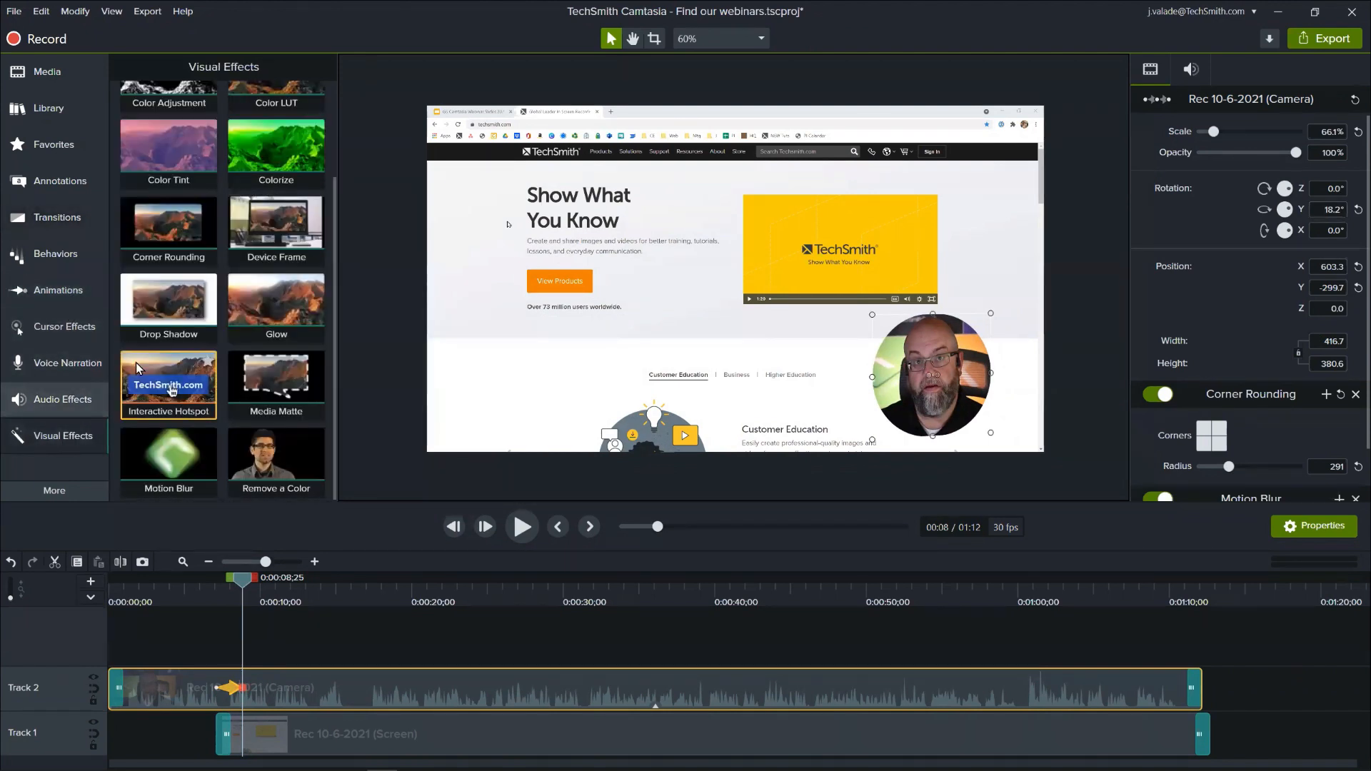
left_click_drag(135, 362, 881, 387)
scroll(1221, 440, "down", 3)
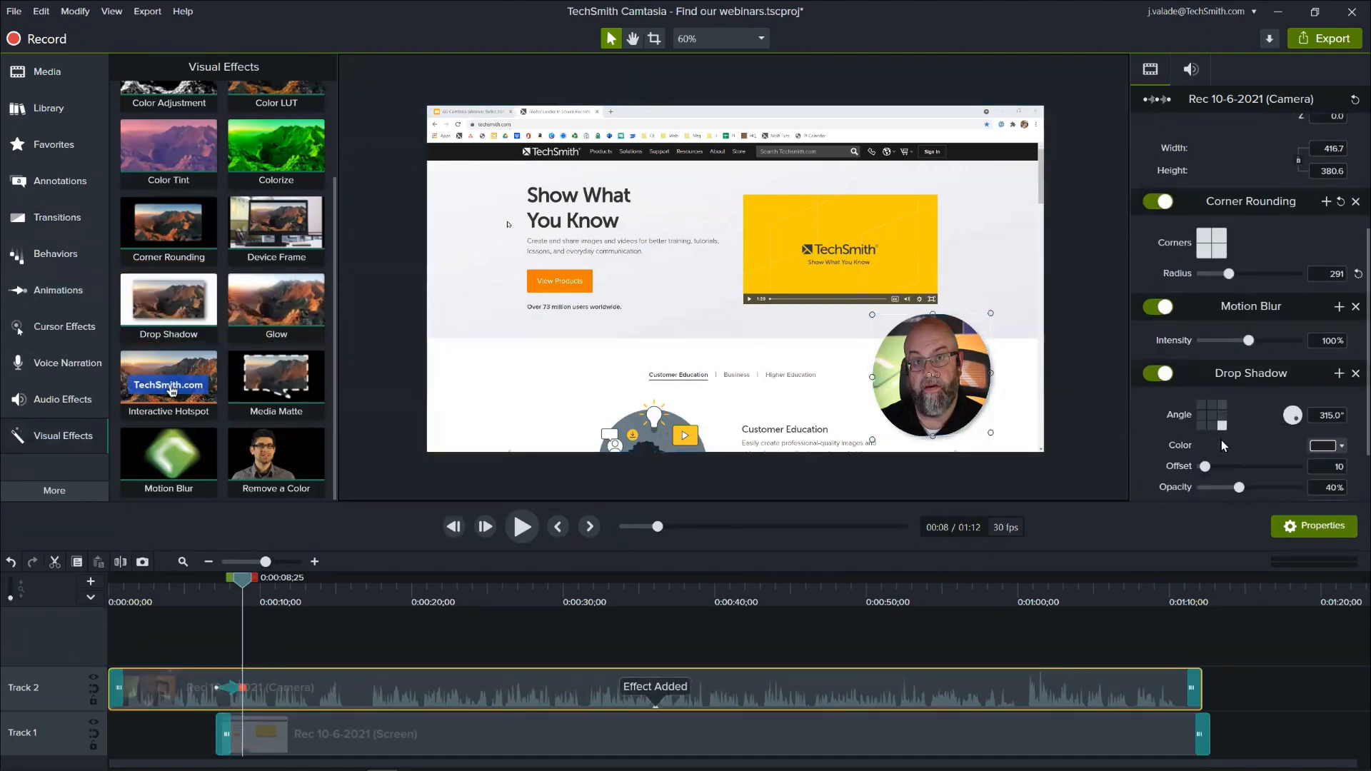
left_click_drag(1205, 467, 1218, 467)
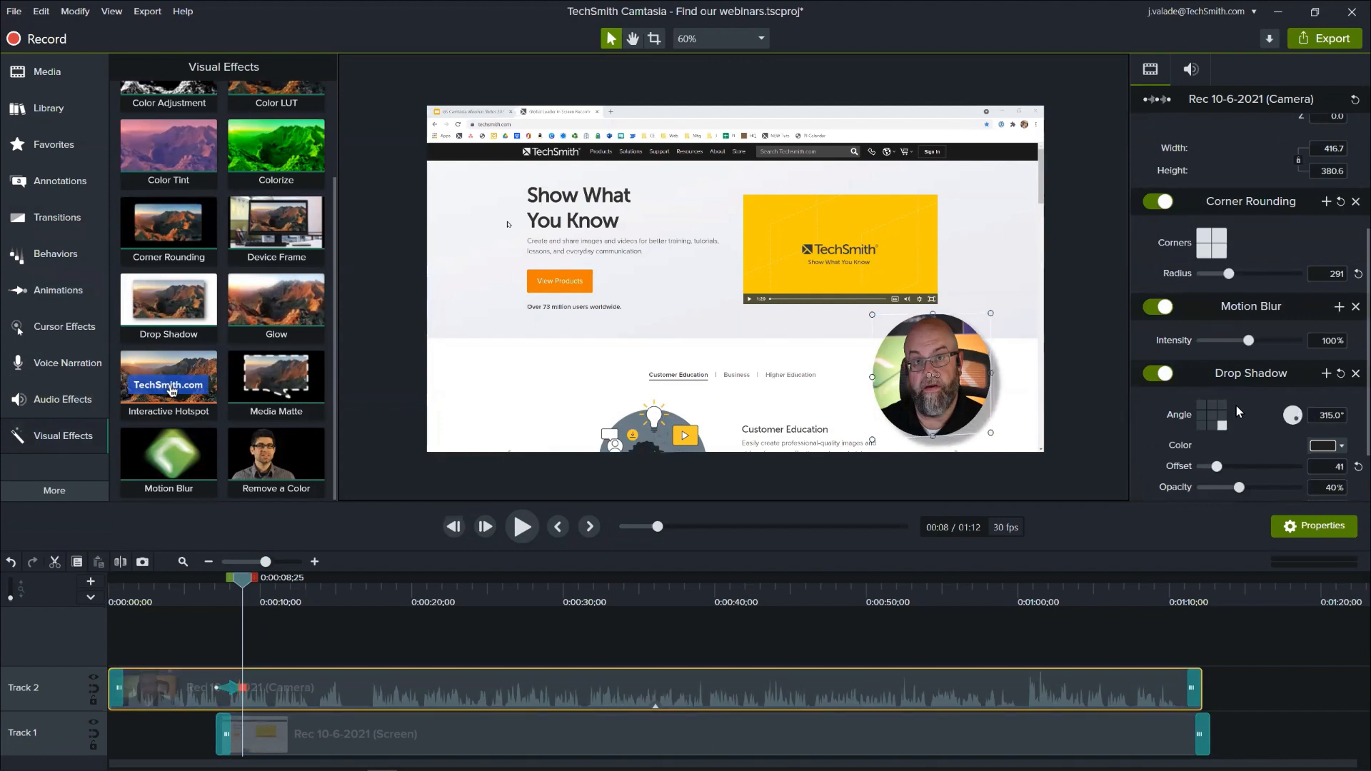
scroll(1234, 426, "down", 1)
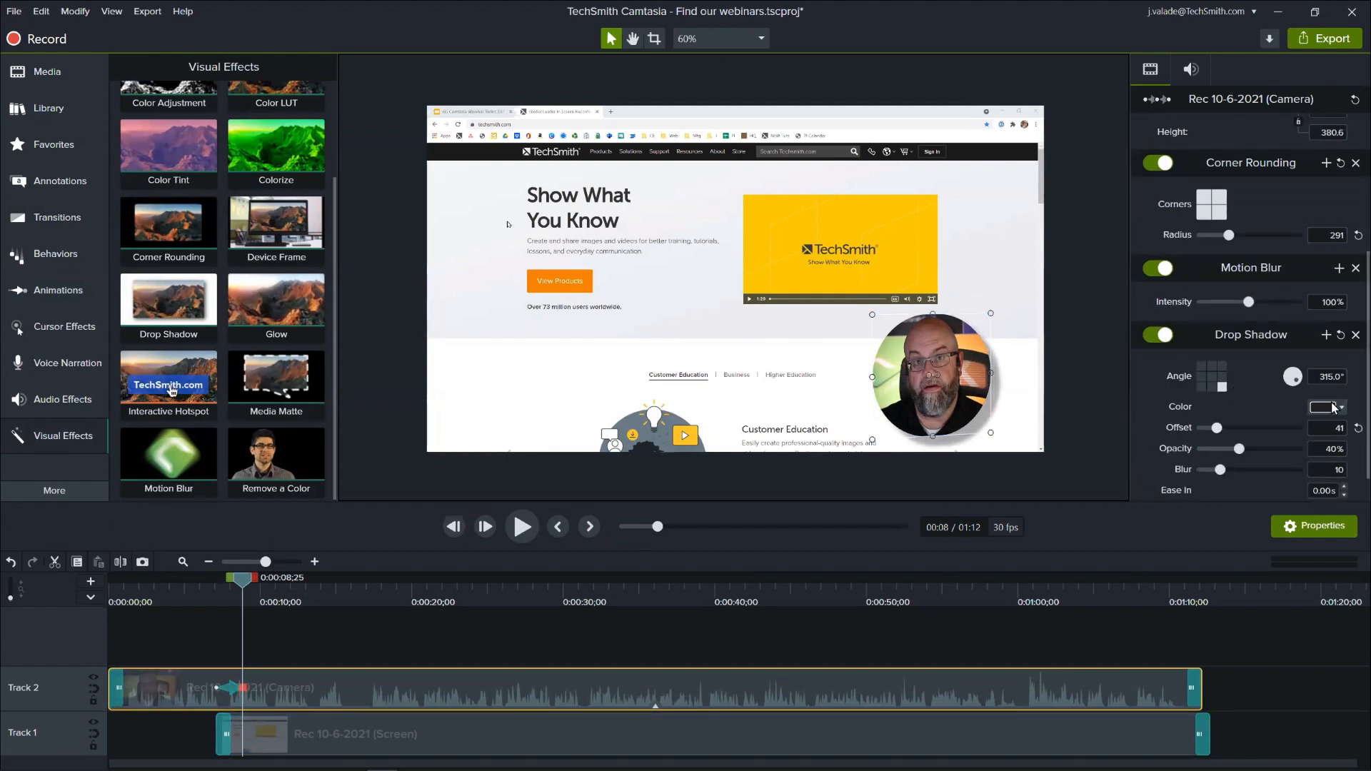
left_click(1332, 407)
left_click(1232, 456)
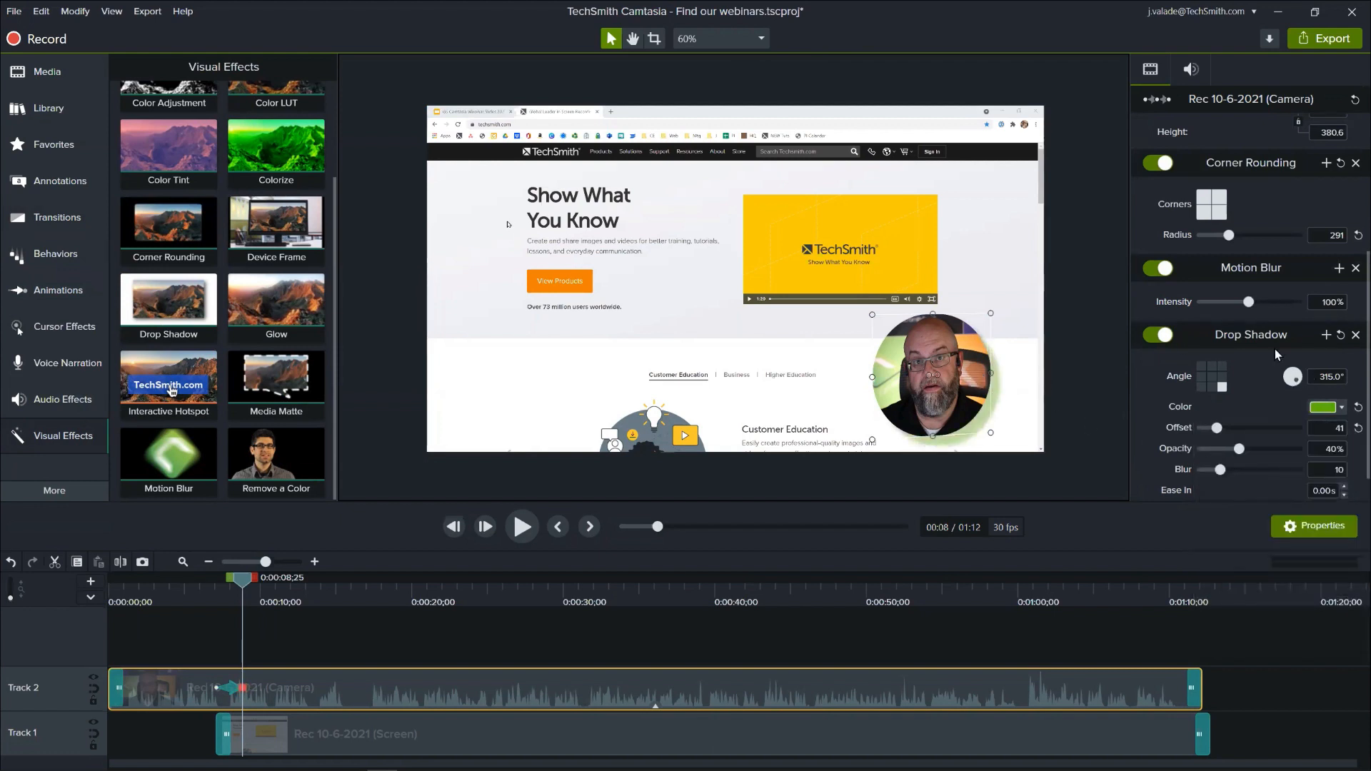
scroll(1303, 266, "up", 4)
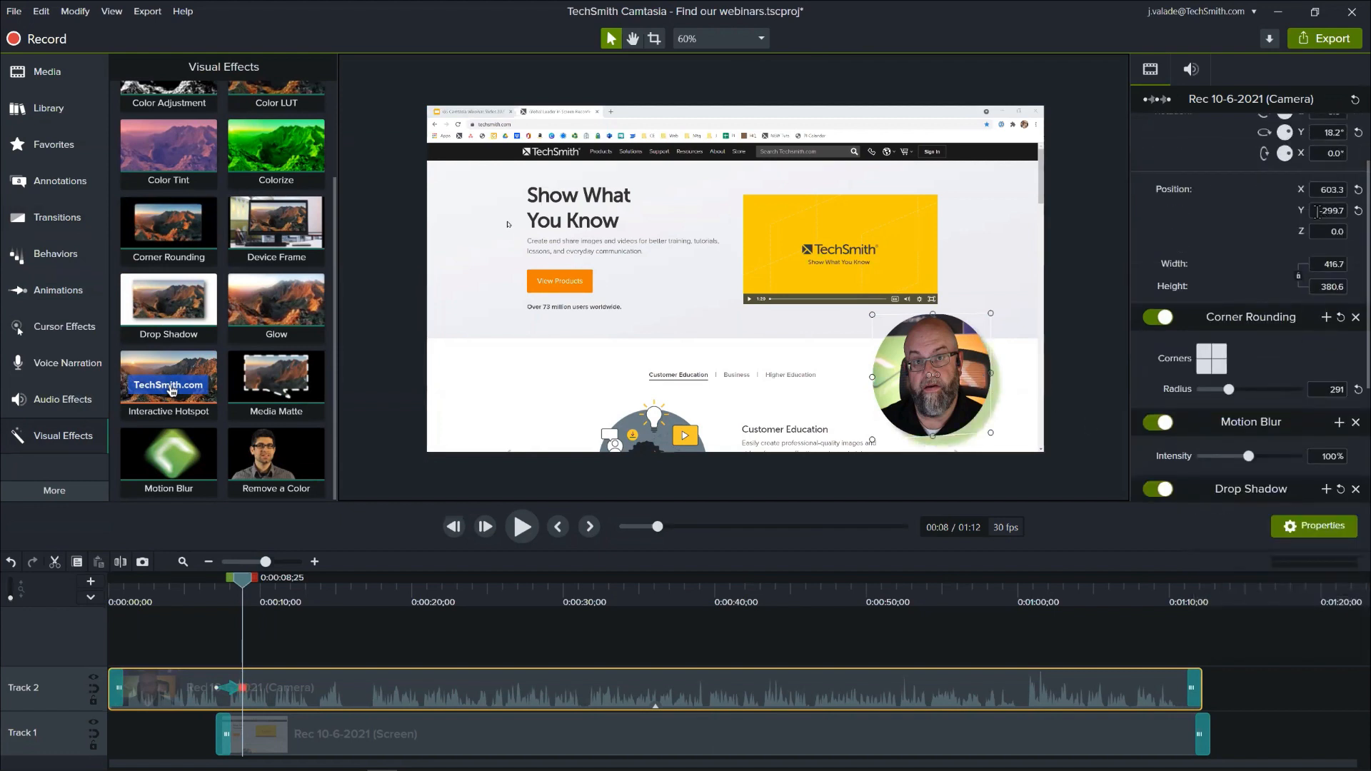
left_click(1315, 212)
key("Return")
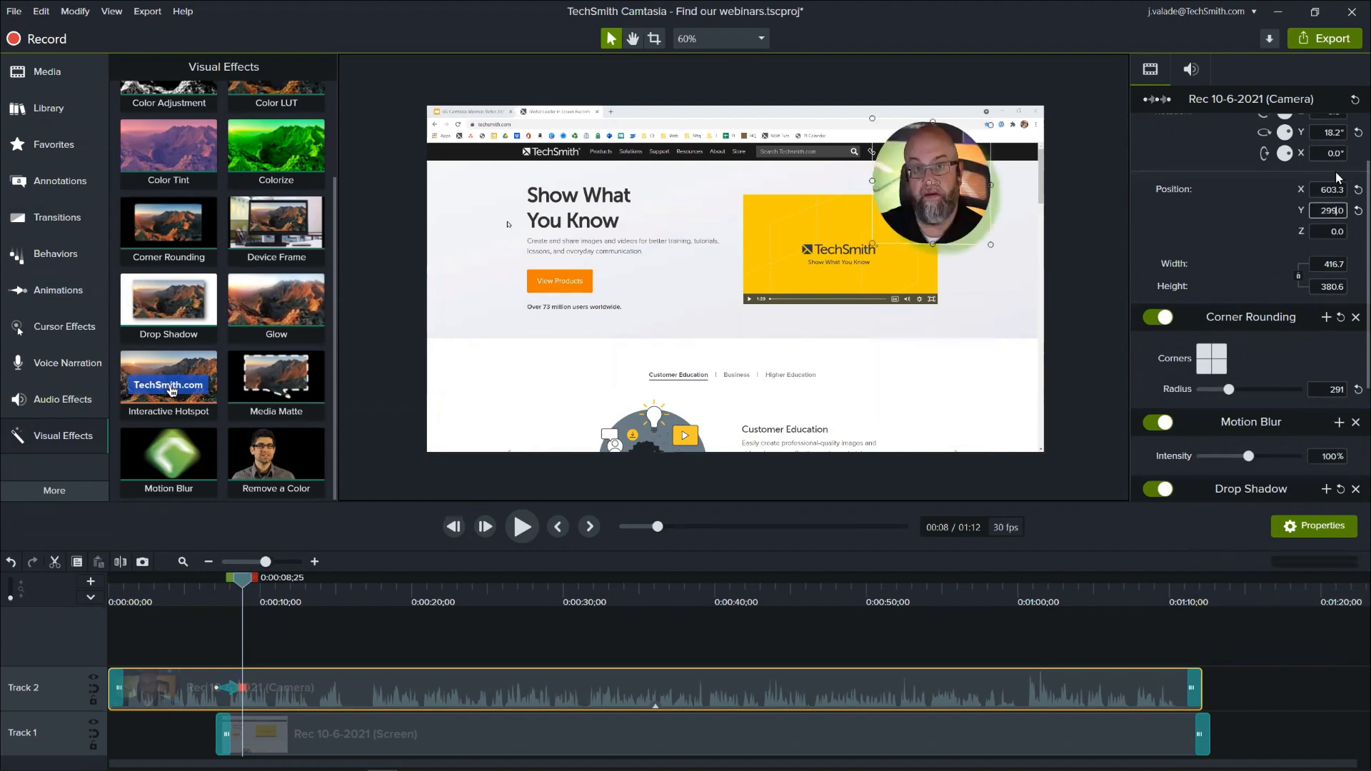
key("ctrl+z")
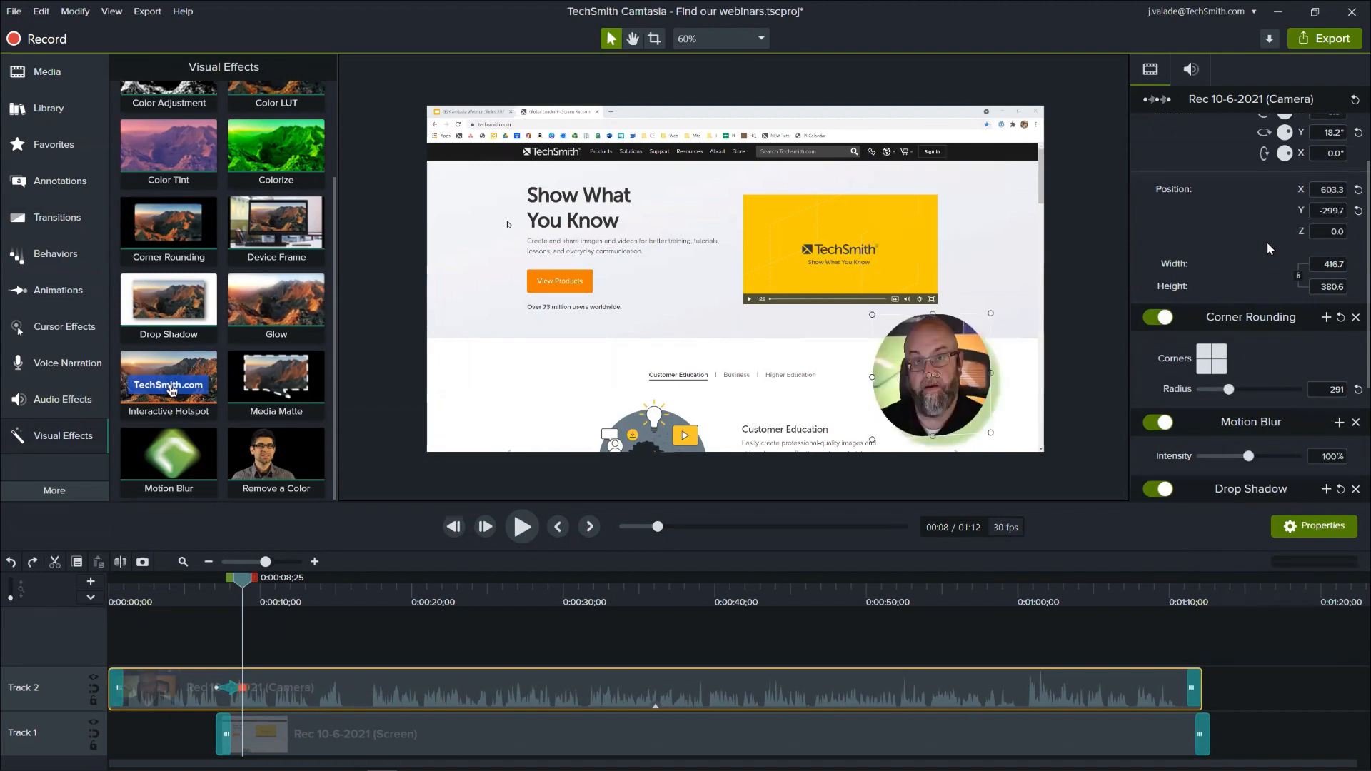
- Set the camera video's Y rotation to -18.2°
scroll(1258, 232, "up", 2)
left_click(1321, 208)
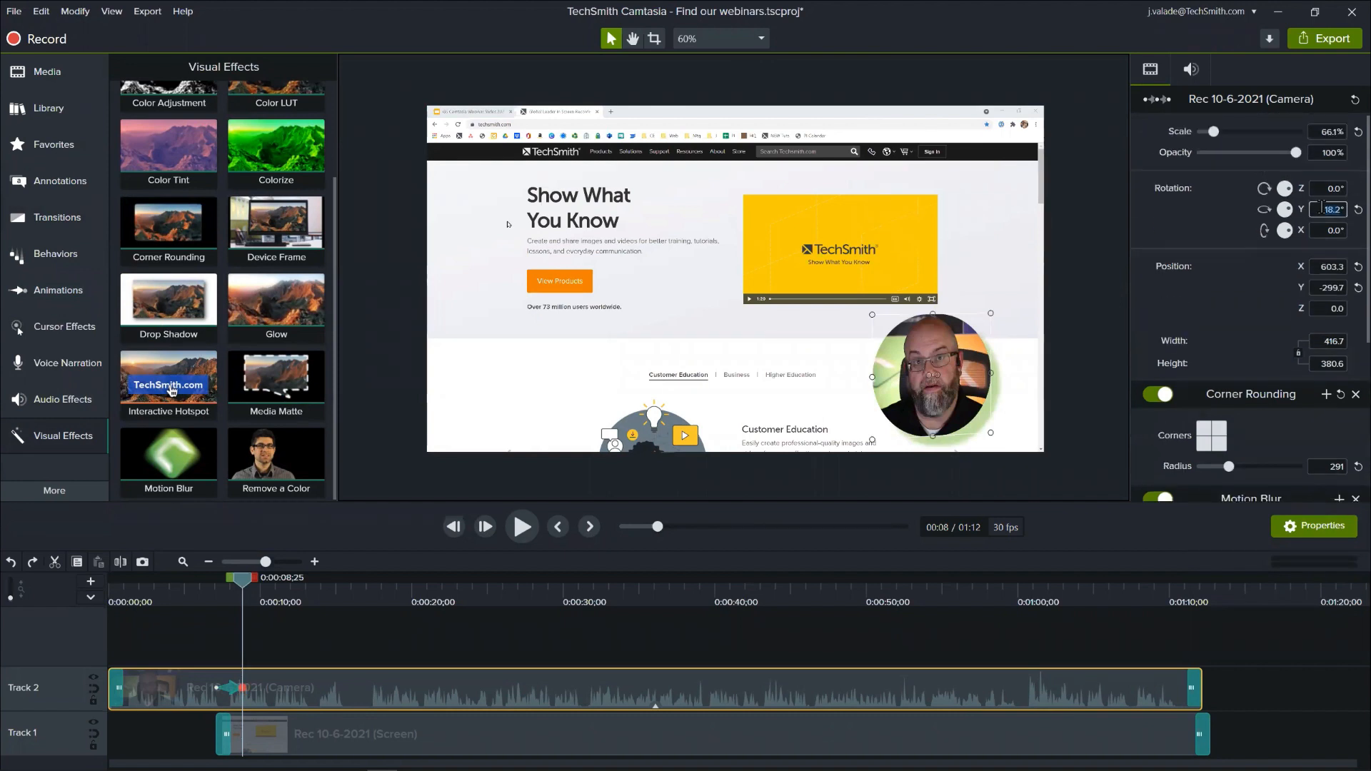
type("-18.2")
key("Return")
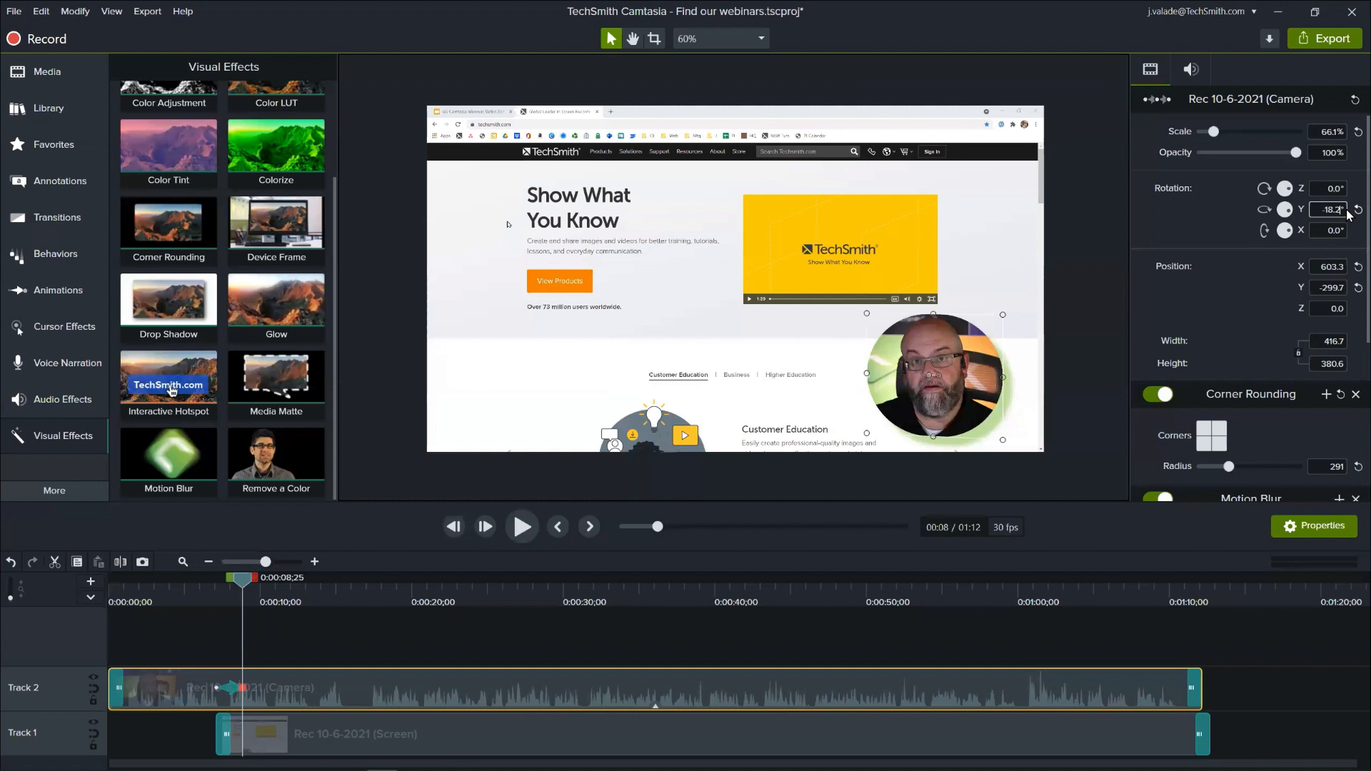
- Increase the camera video's tilt by setting its Y rotation to -25.4°
key("shift+Home")
key("Left")
left_click_drag(1347, 210, 1134, 348)
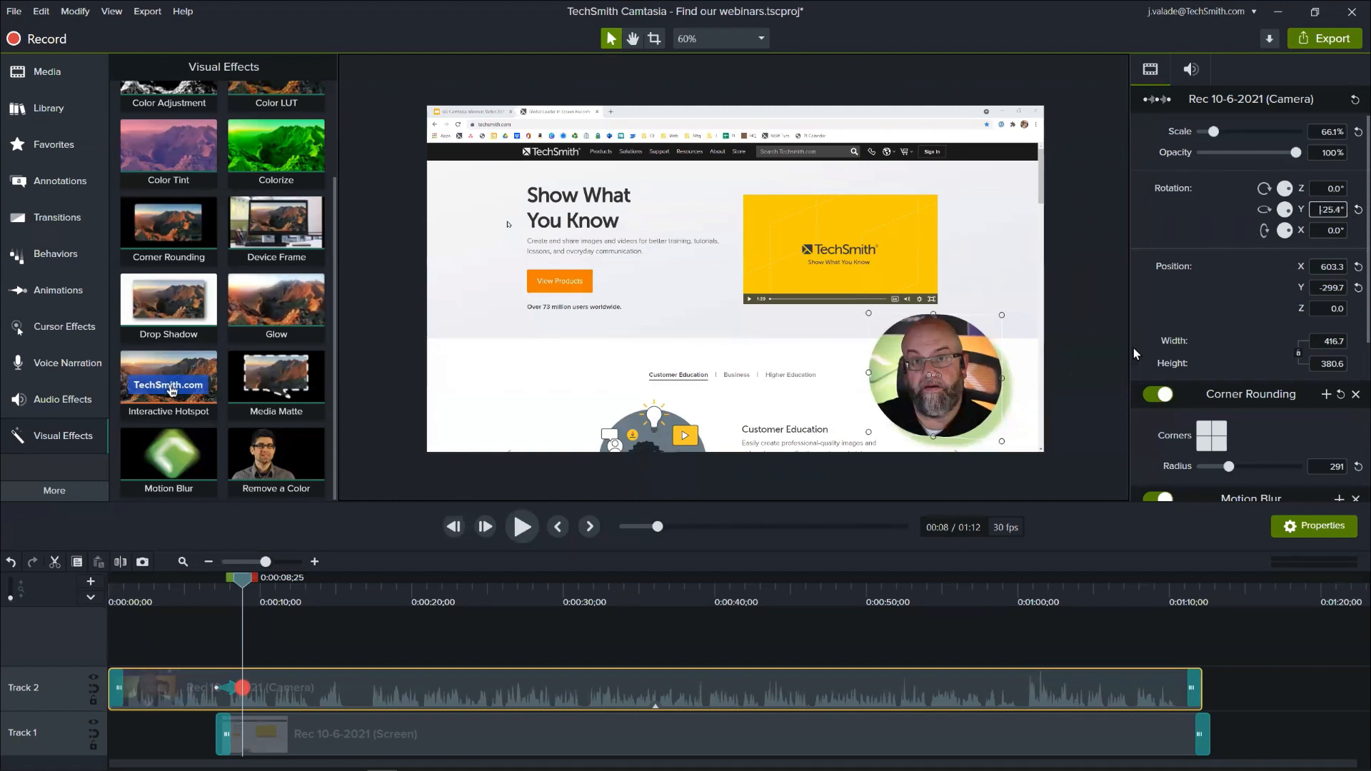
- Switch off the camera video's Corner Rounding and Drop Shadow effects temporarily to compare, then switch them back on
scroll(1158, 333, "down", 3)
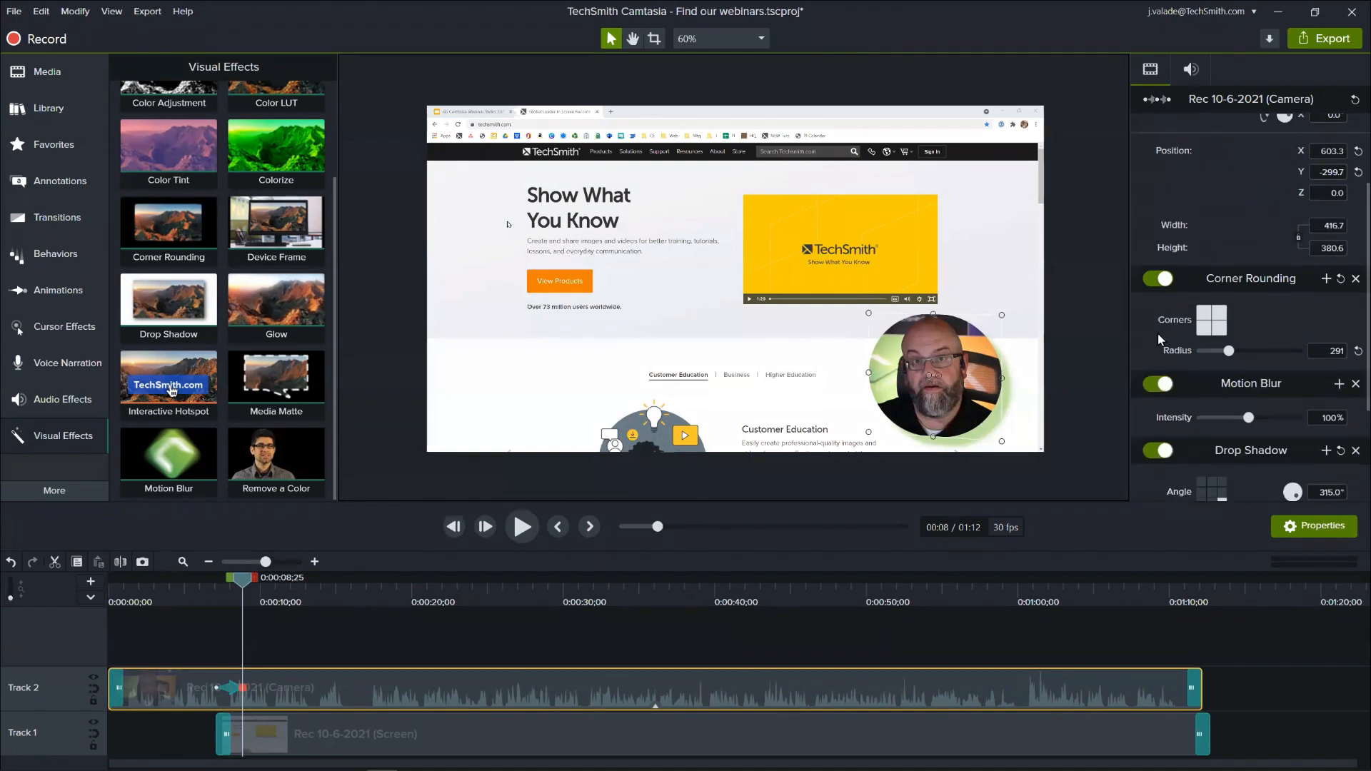
left_click(1160, 279)
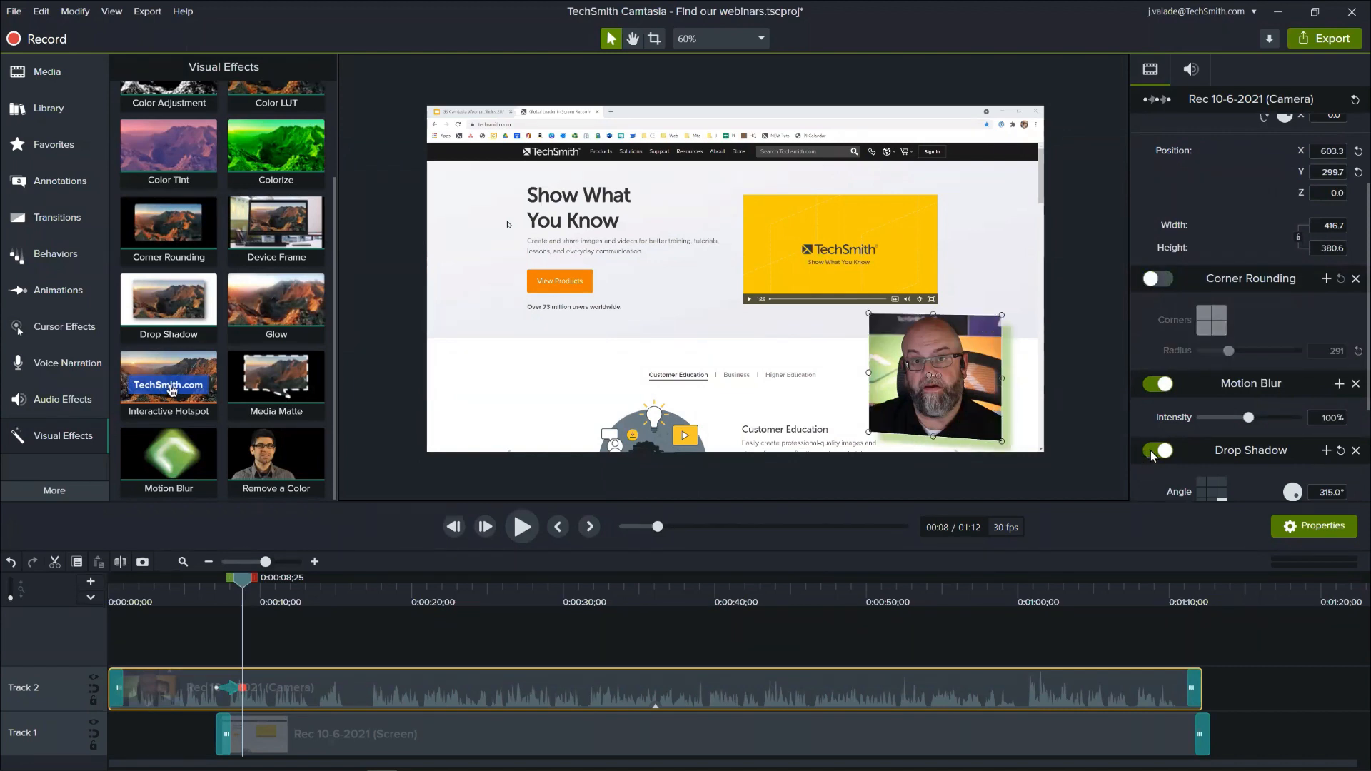
left_click(1152, 452)
left_click(1152, 452)
left_click(1151, 280)
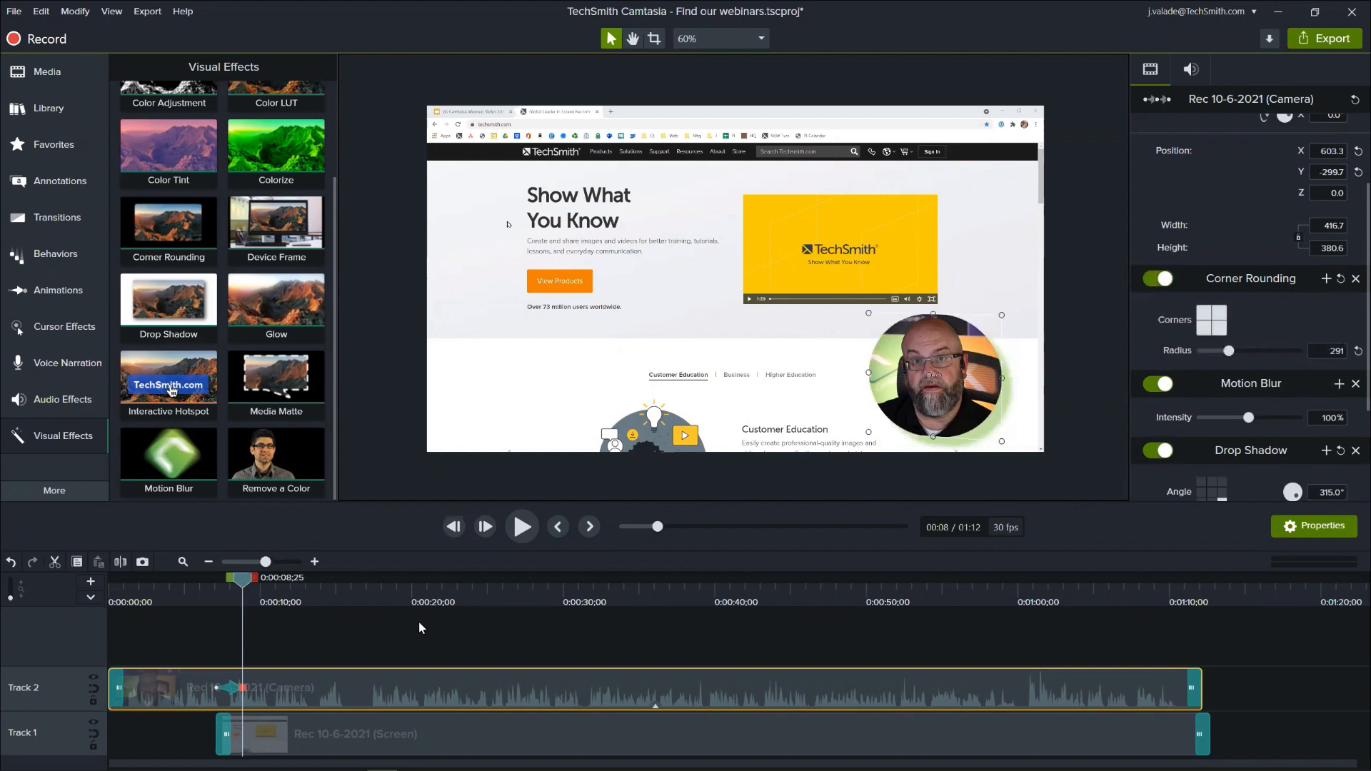
- Find the closing remarks in the camera clip and add a Custom animation to it at 0:01:07;14
left_click_drag(247, 576, 1118, 642)
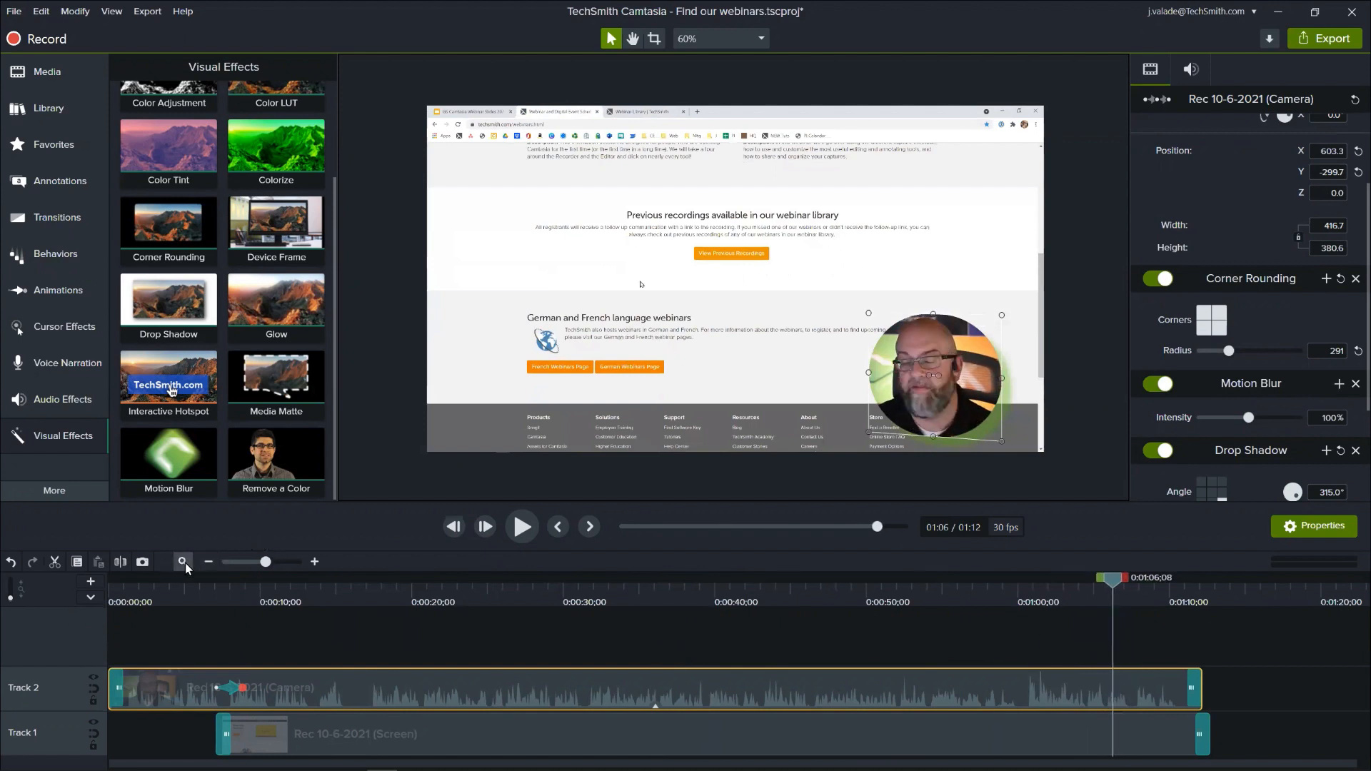
left_click(512, 531)
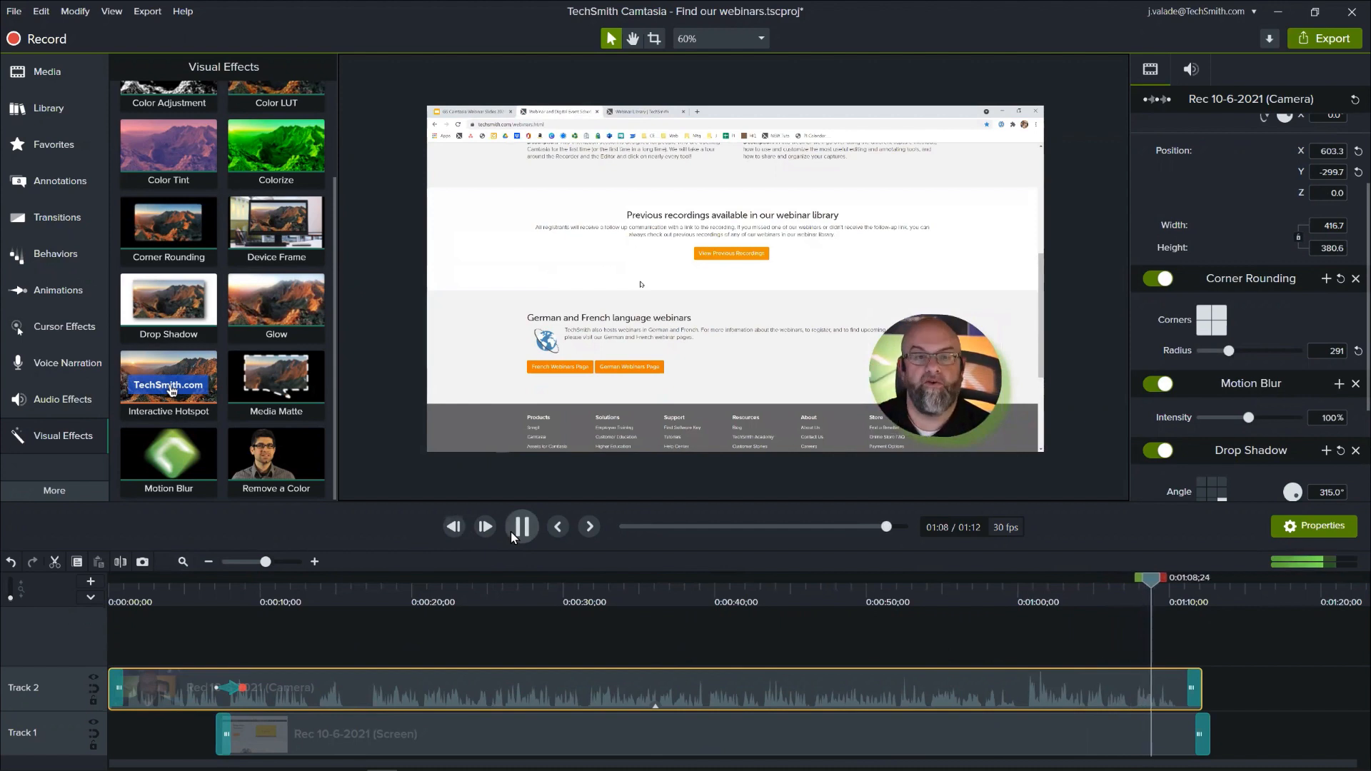
left_click(513, 529)
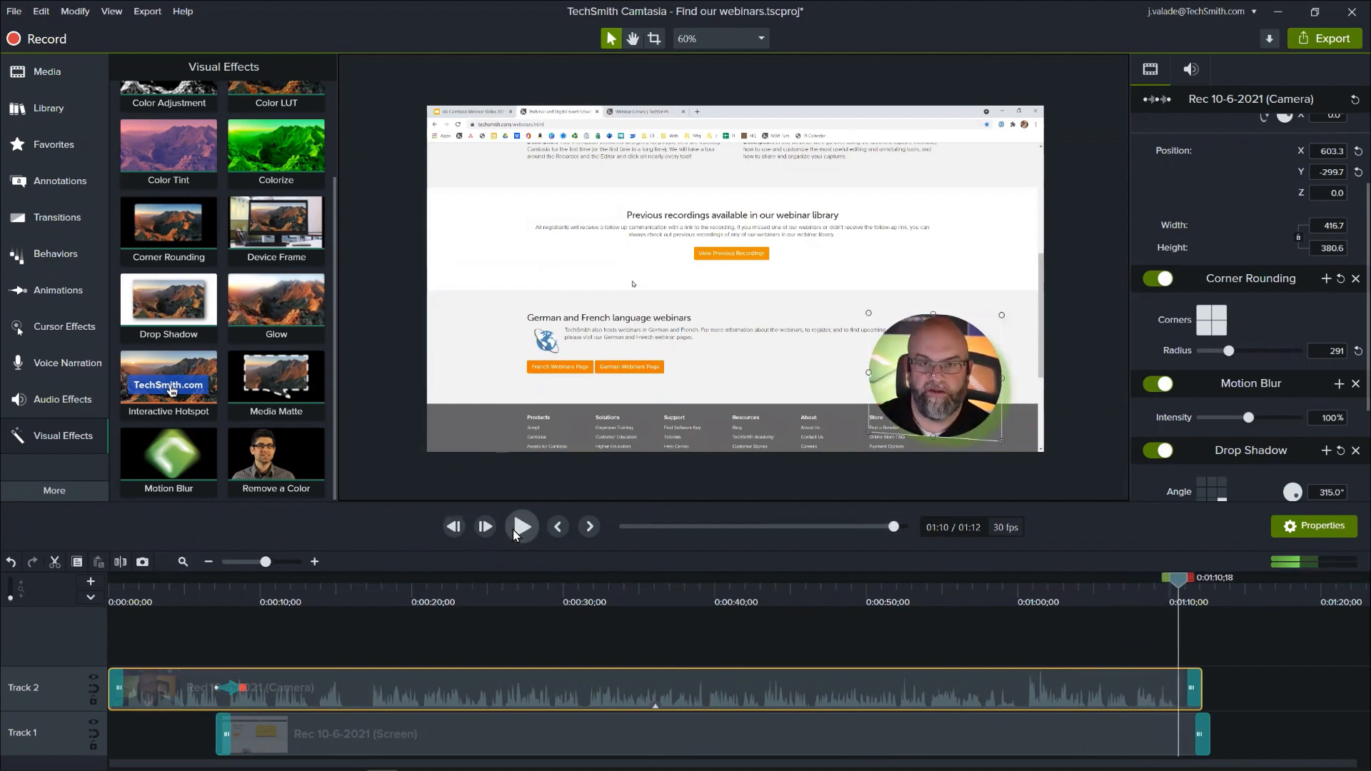
left_click_drag(1180, 587, 1130, 592)
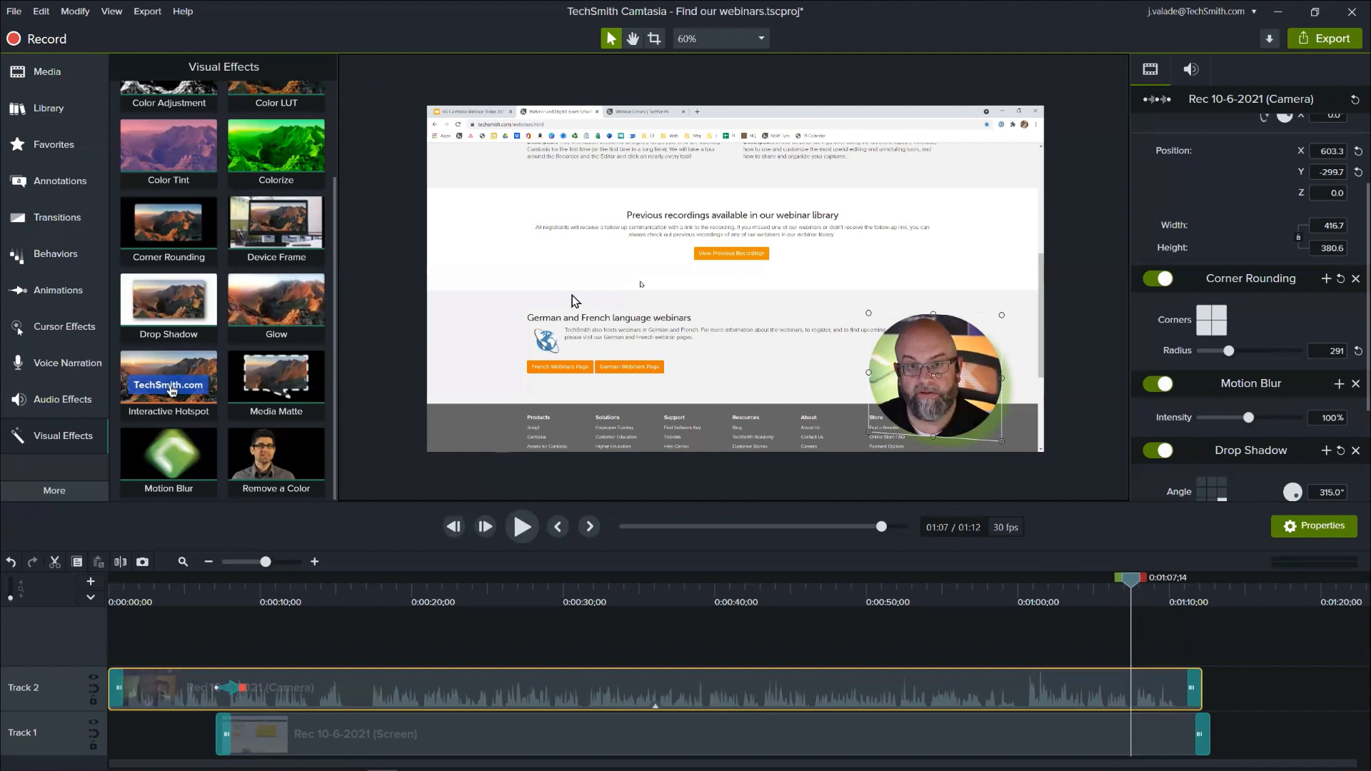
left_click(57, 290)
left_click_drag(144, 131, 1129, 680)
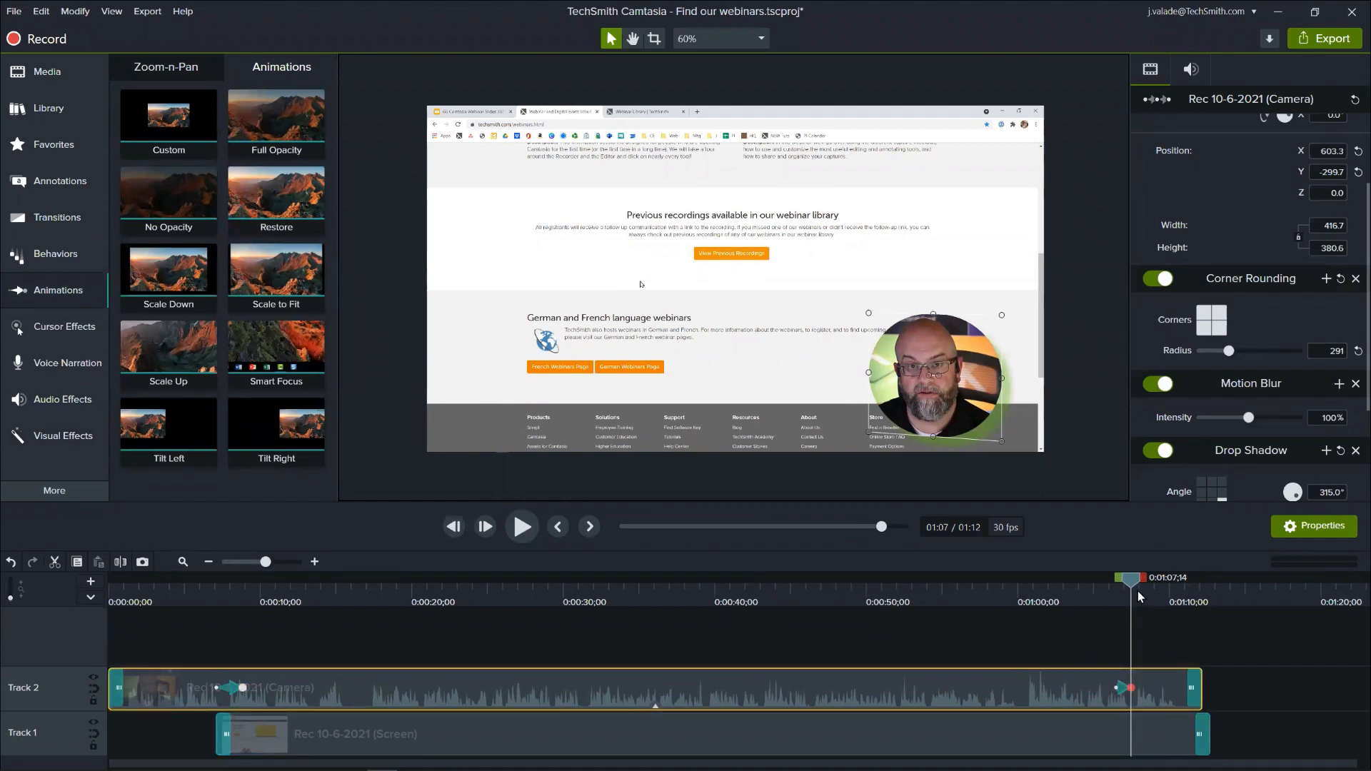
- Copy the camera clip's full-screen properties at 0:00:06;06 and paste them onto the same clip at 0:01:09;04
left_click(205, 593)
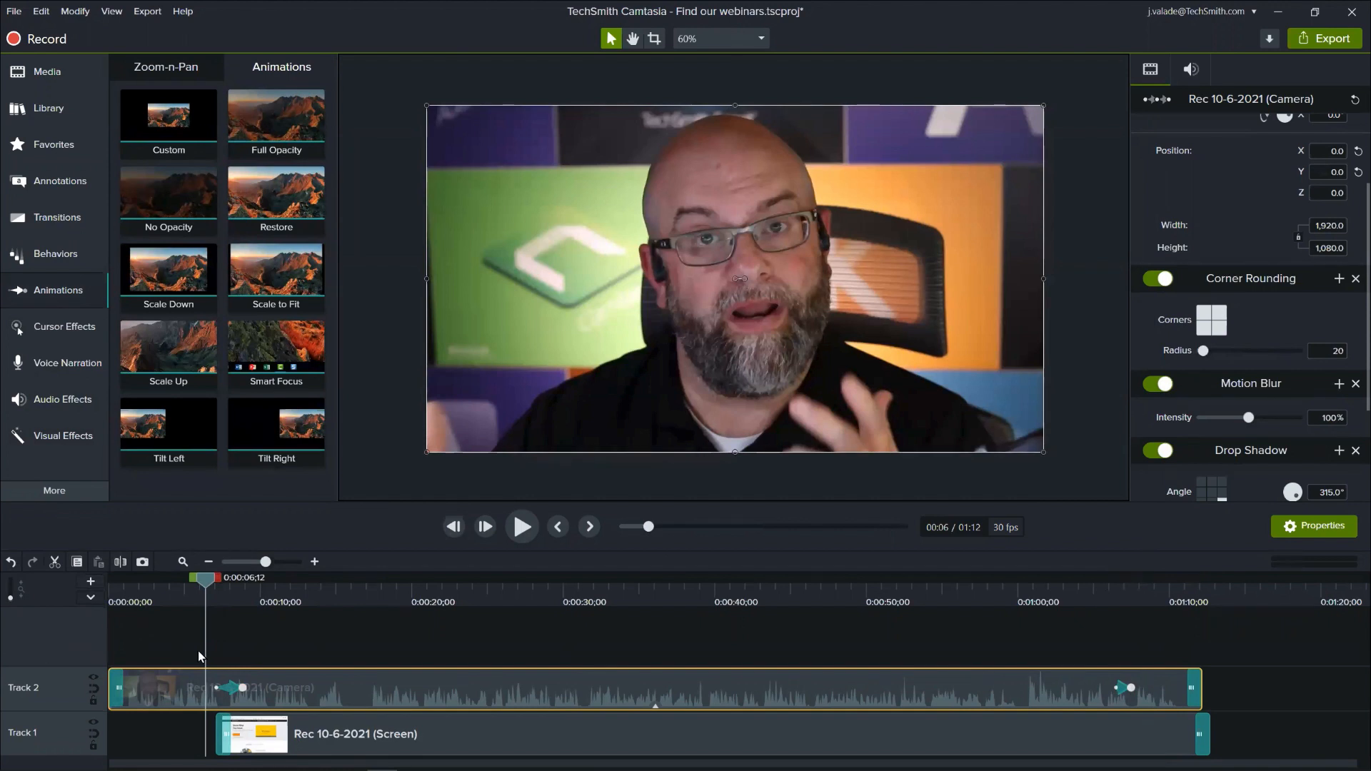
left_click(201, 584)
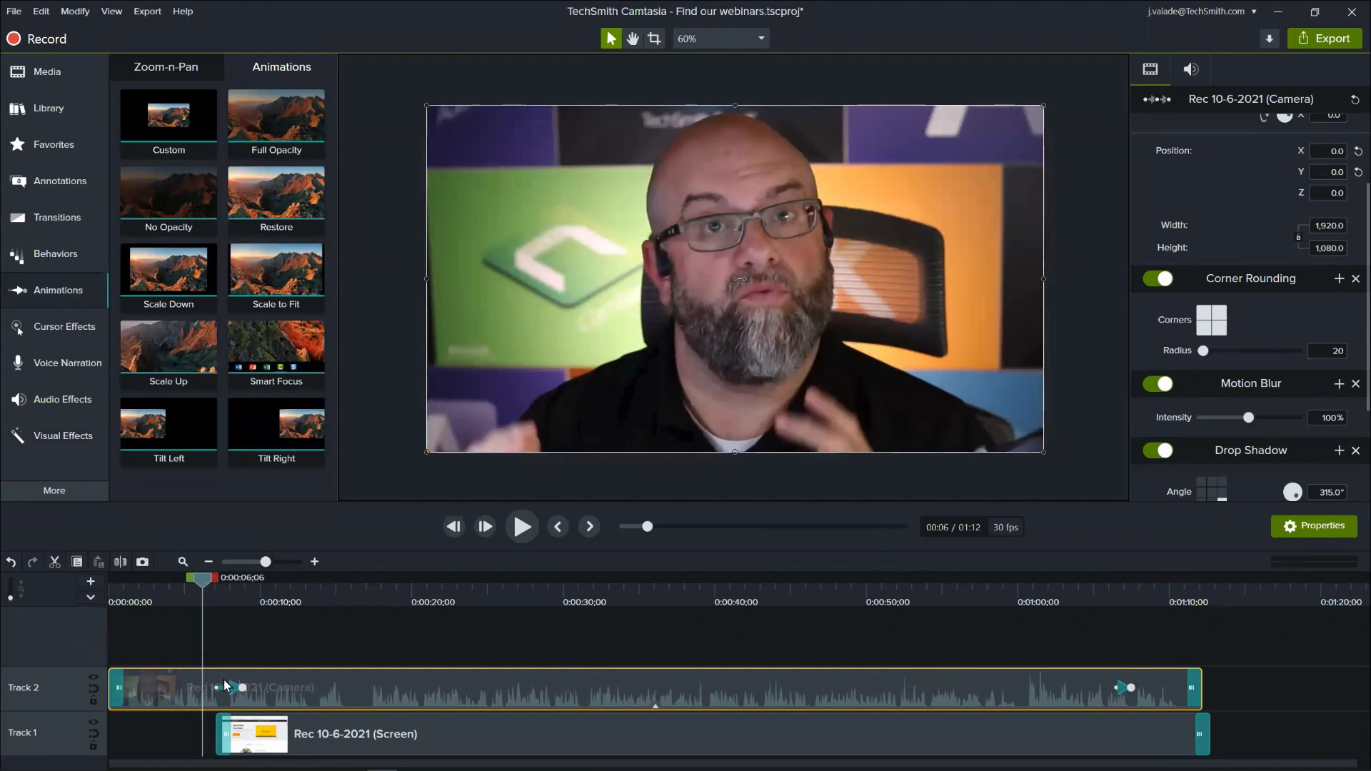
right_click(196, 683)
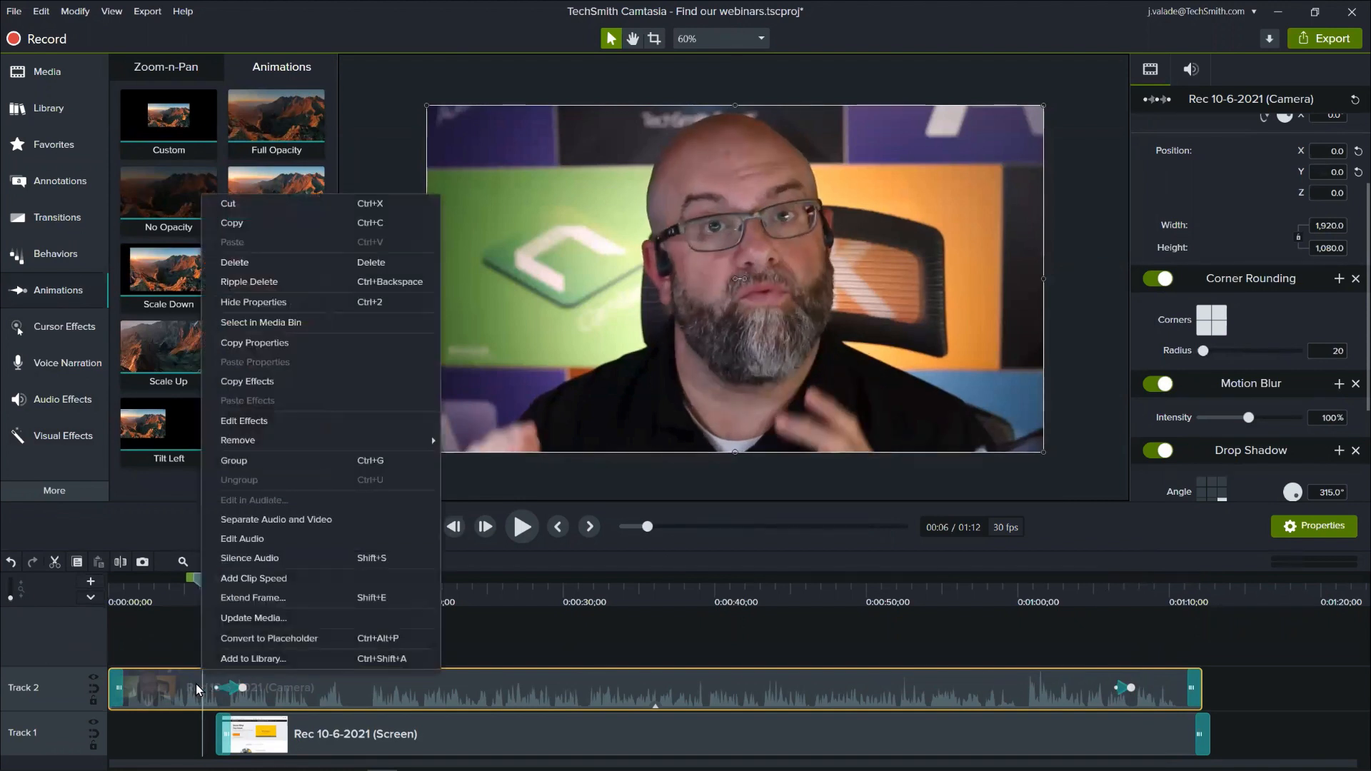
left_click(255, 347)
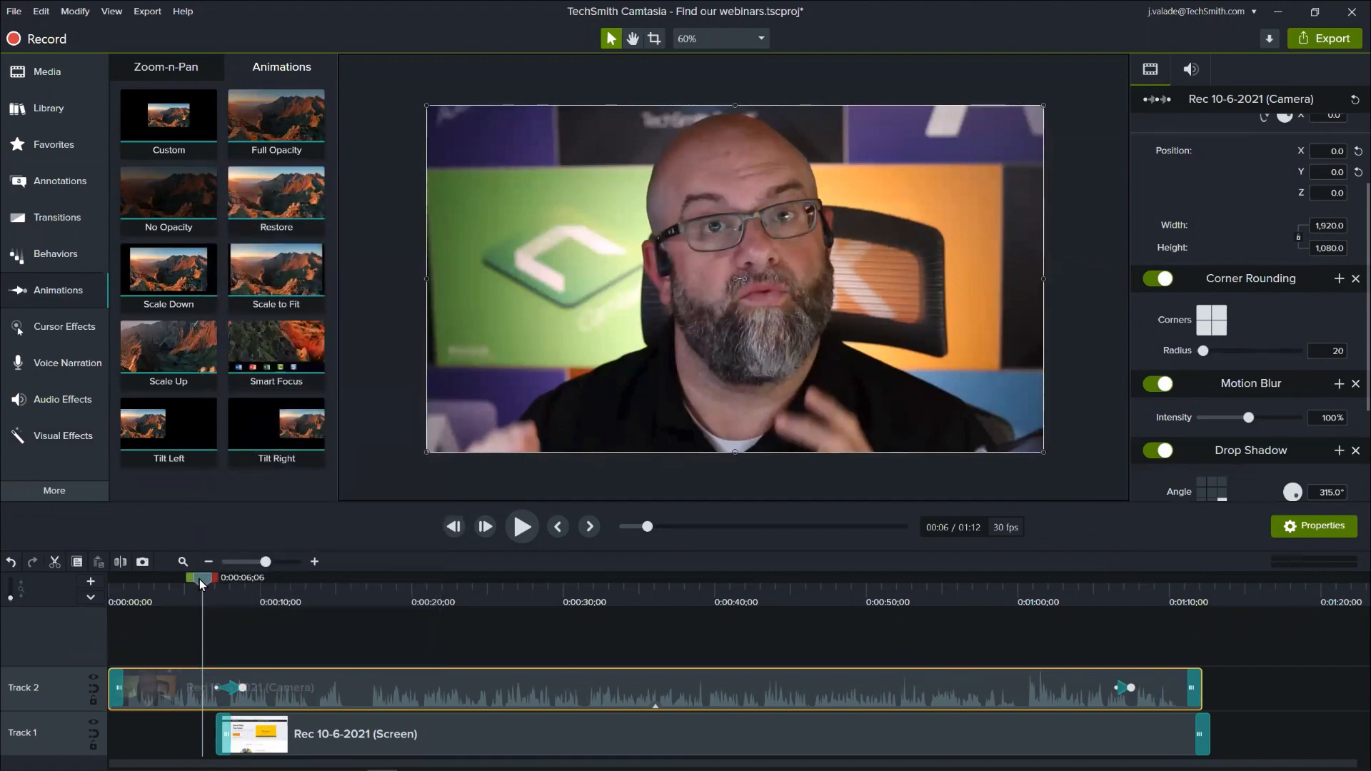
left_click_drag(200, 580, 1155, 694)
right_click(1158, 692)
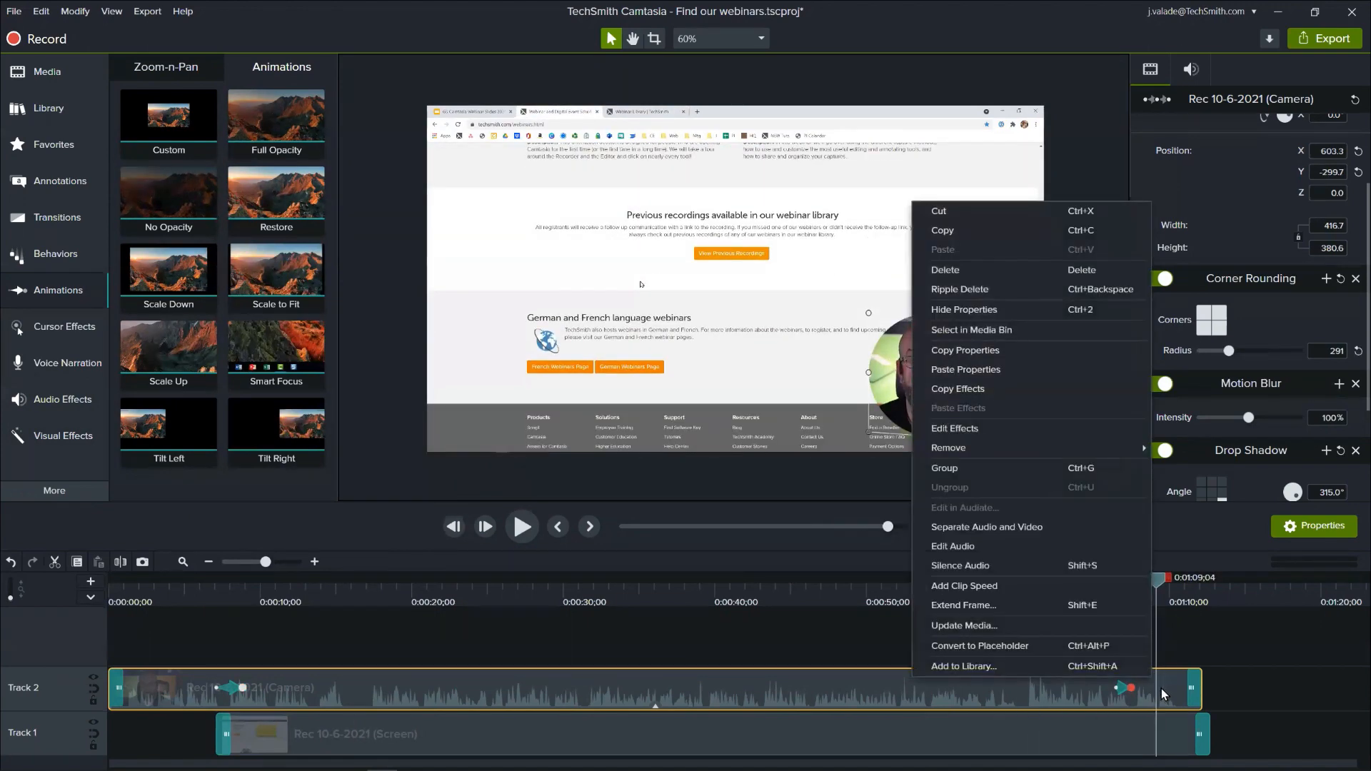
left_click(1008, 370)
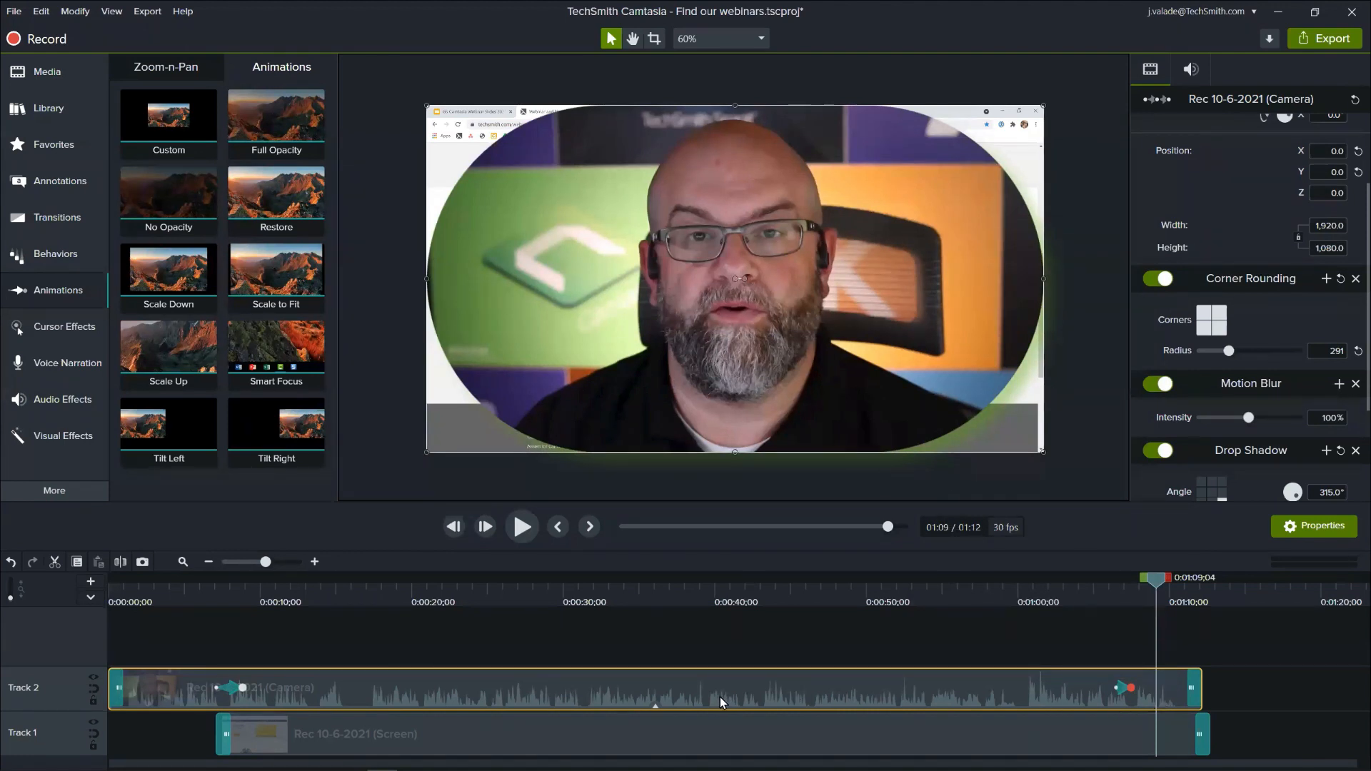
- Expand the camera clip's effects, shorten Corner Rounding to finish at the closing animation's end, and play the result
left_click(656, 706)
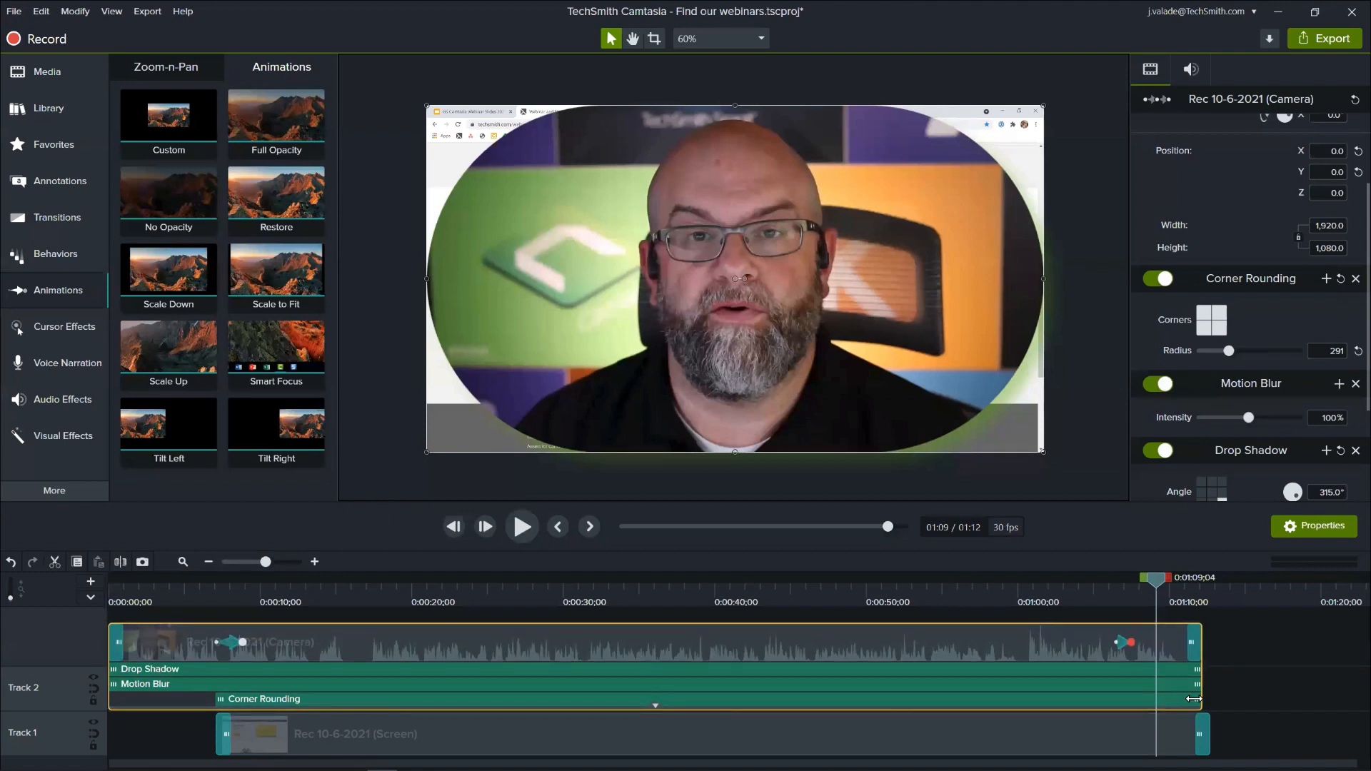
left_click_drag(1193, 699, 1126, 697)
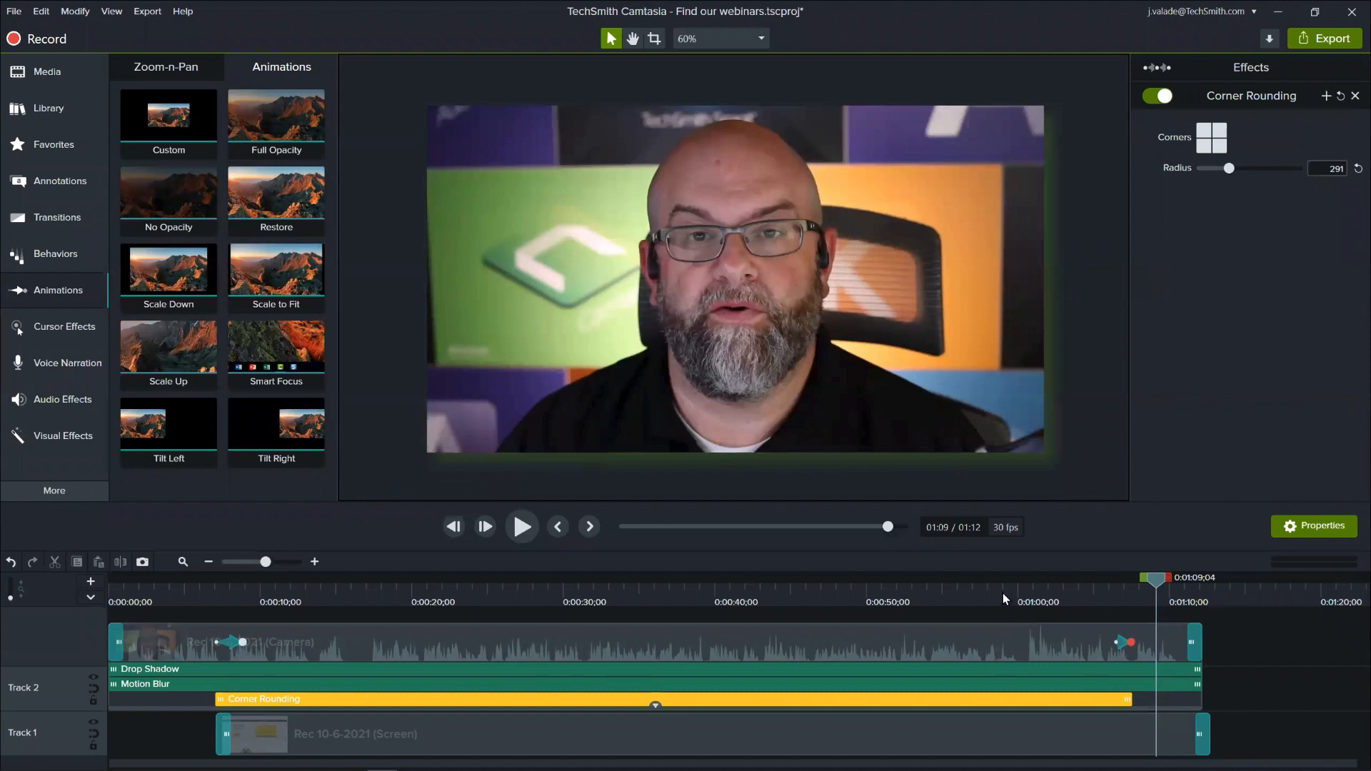
left_click(1042, 585)
key("space")
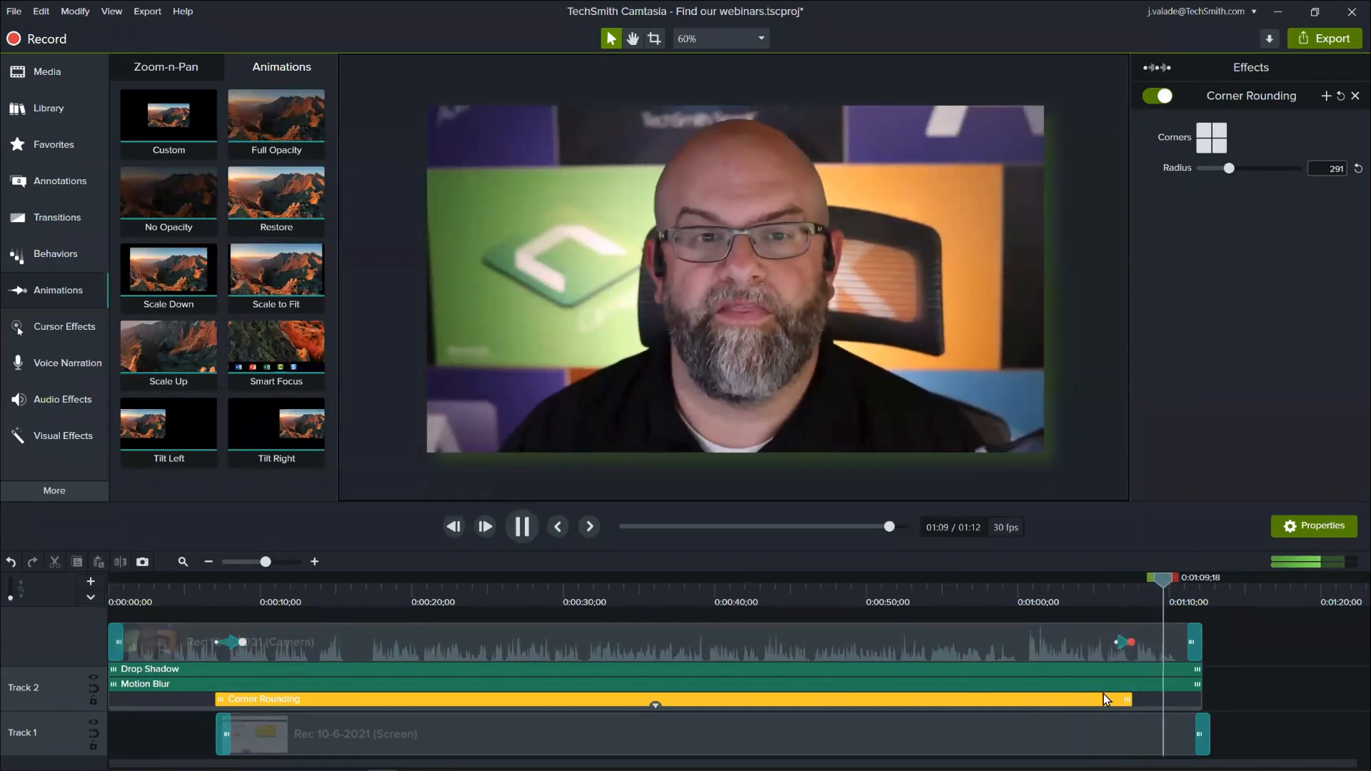
key("space")
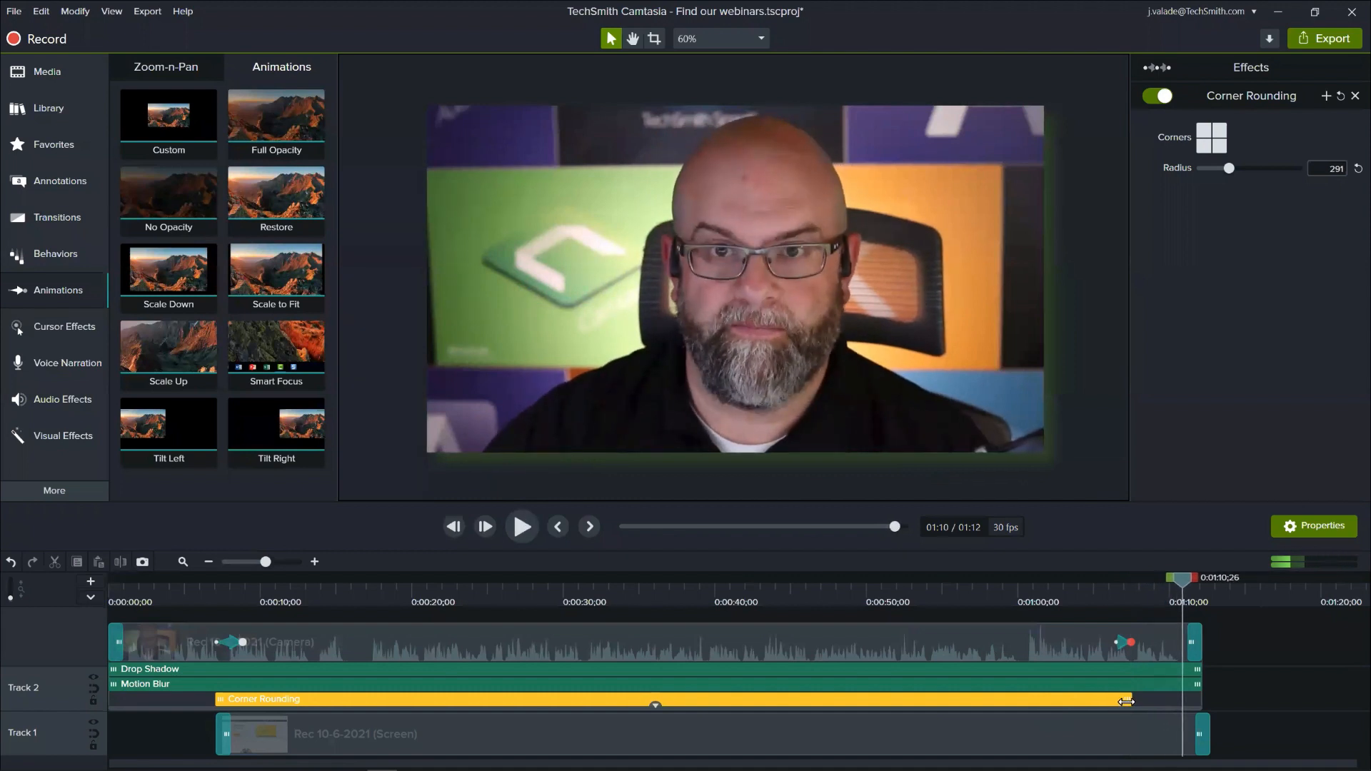
- Lengthen the closing camera animation to end at 0:01:08;06 and extend Corner Rounding to just past that point
left_click(1137, 642)
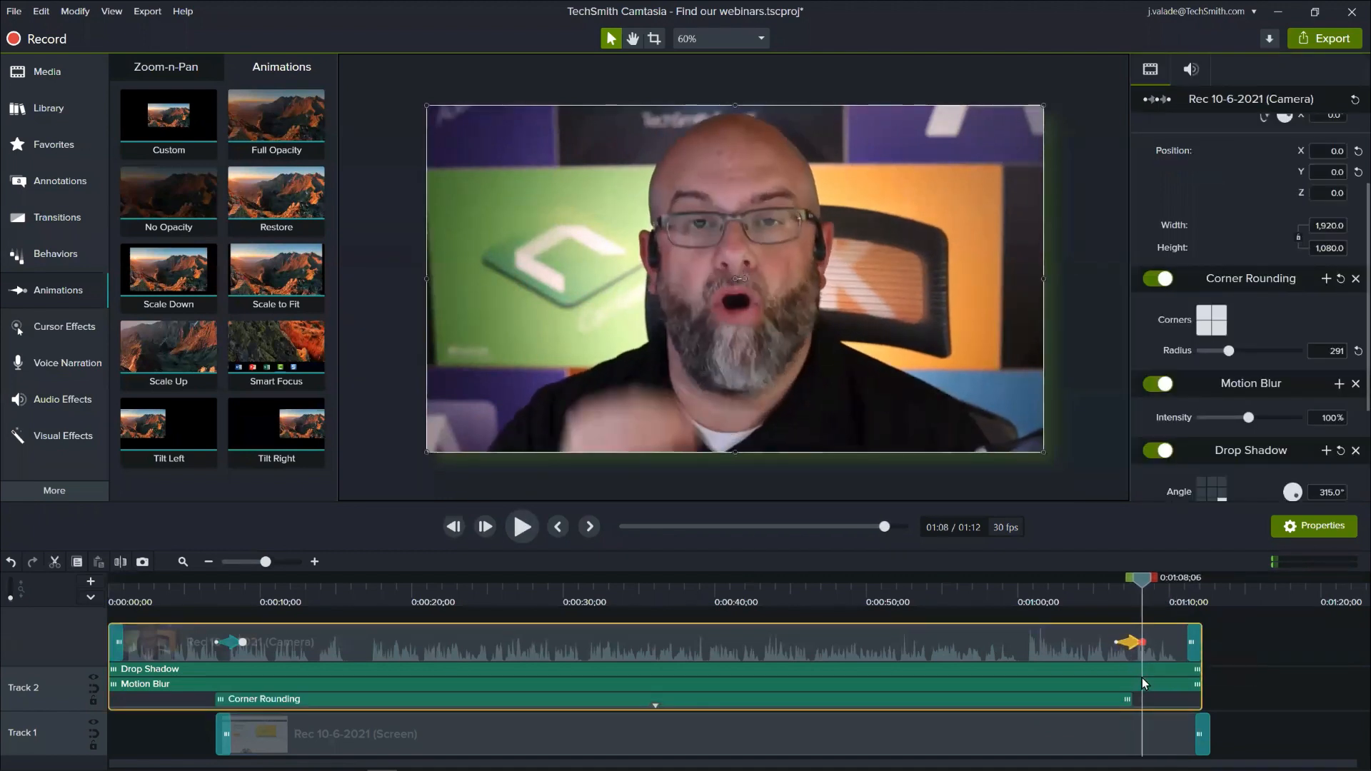
left_click(1132, 700)
left_click_drag(1132, 700, 1146, 700)
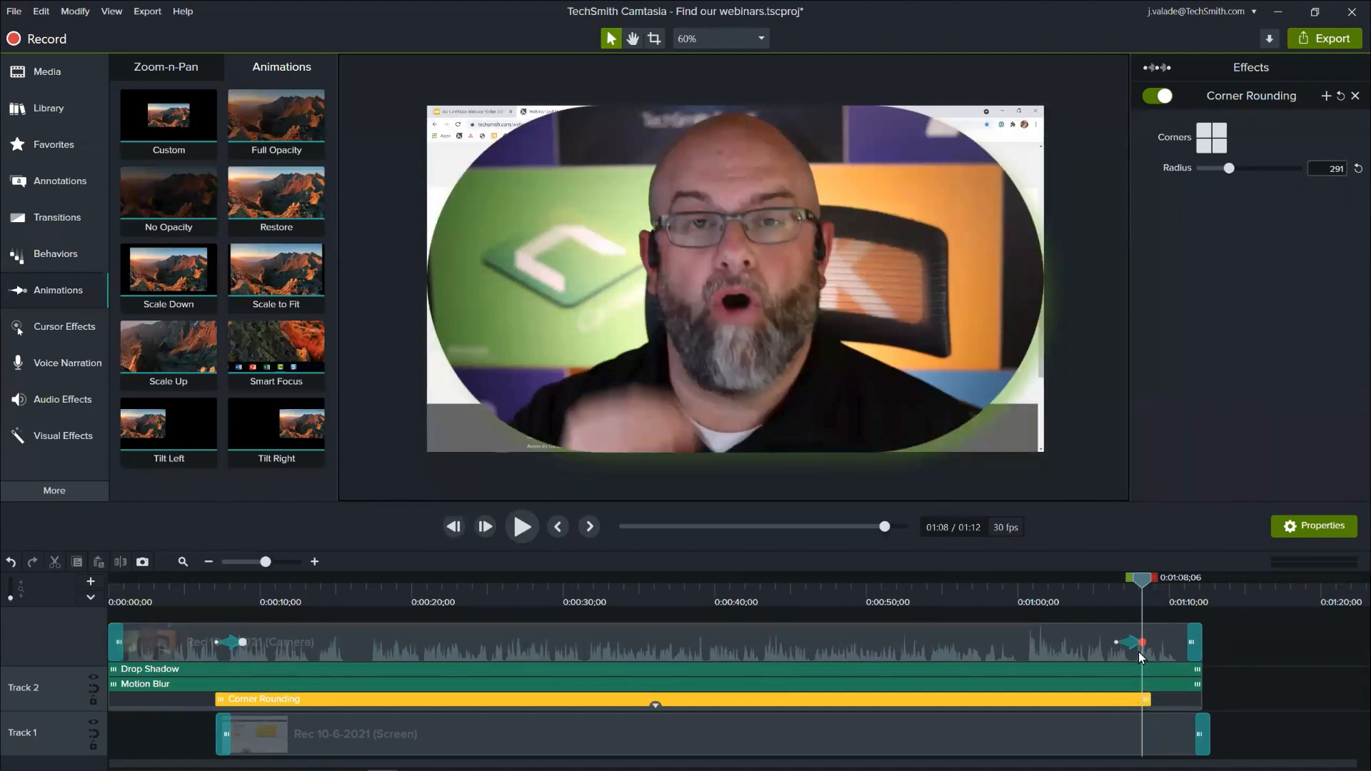
- Collapse the camera clip's effects and check the webcam overlay mid-recording at 0:00:39;28 and 0:00:31;09
left_click_drag(1148, 579, 713, 643)
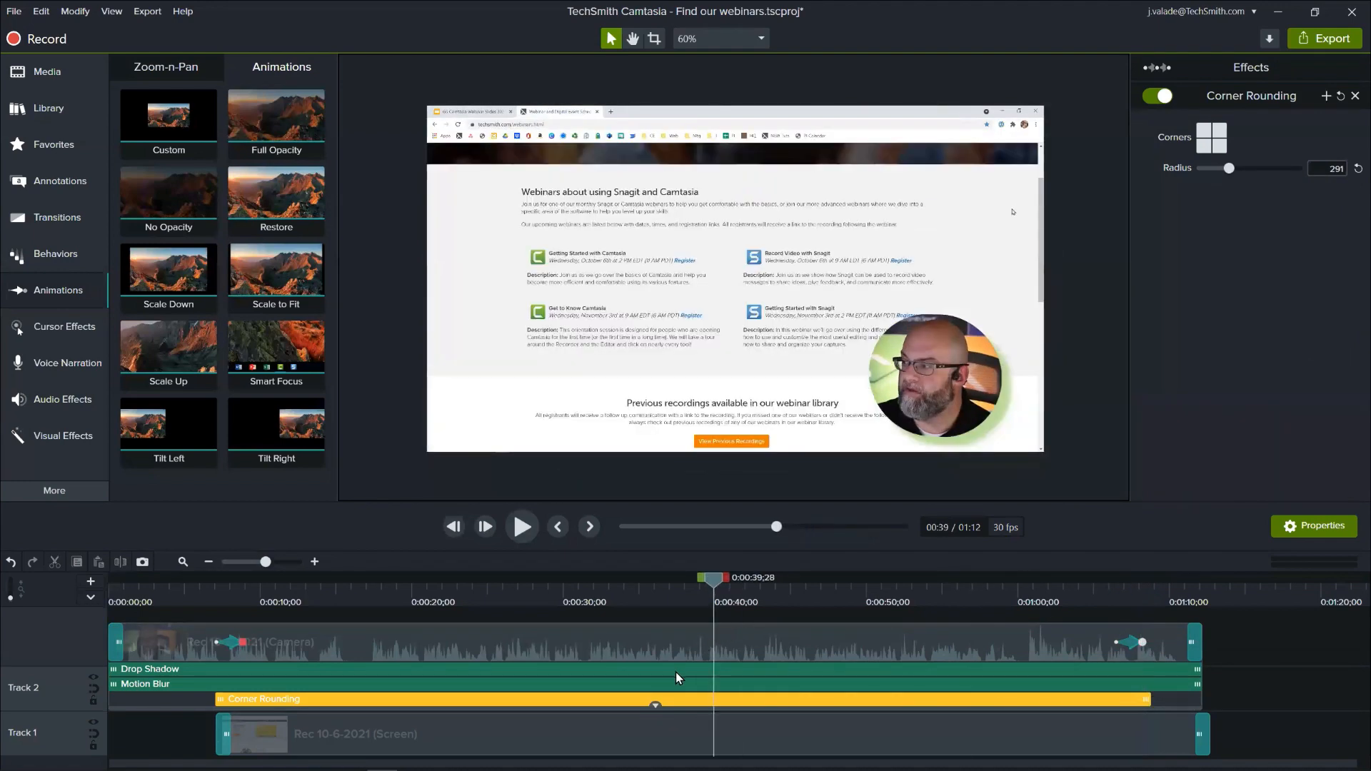
left_click(657, 704)
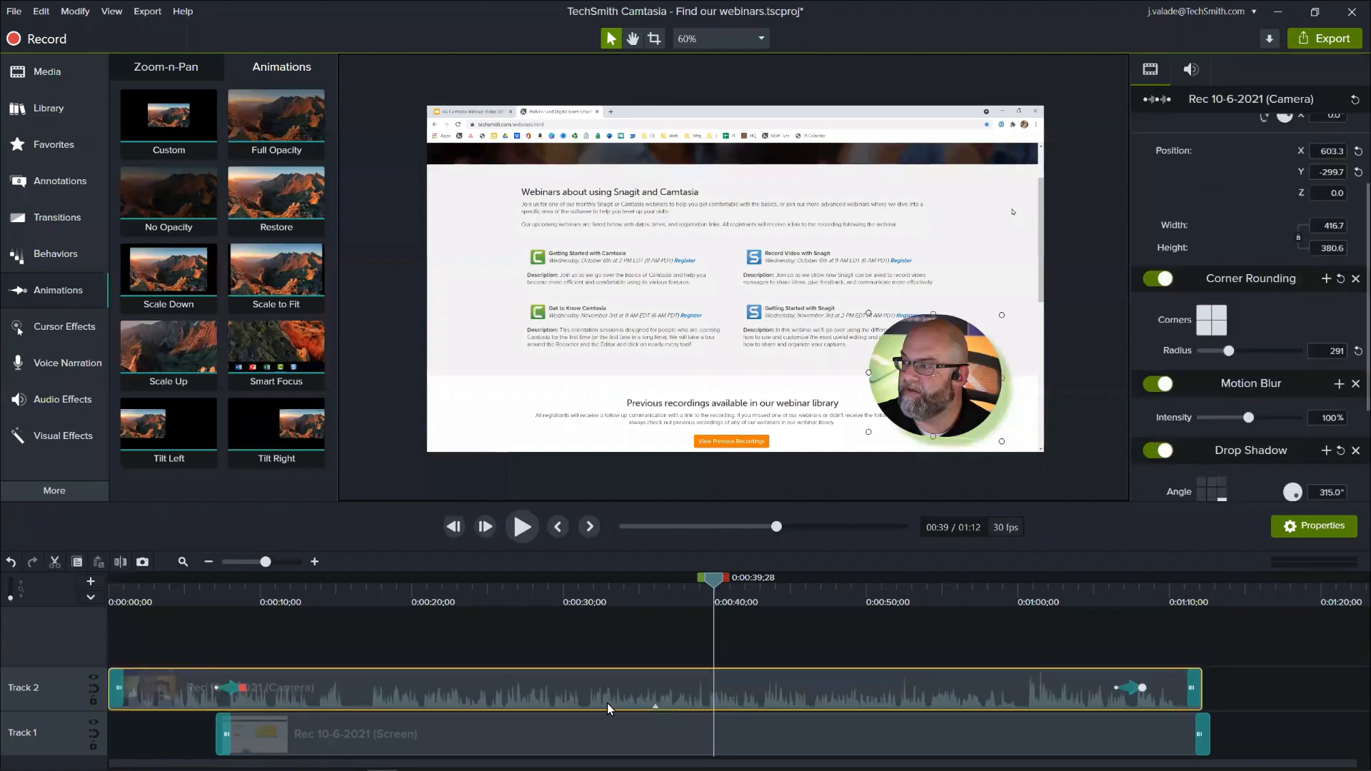
left_click(293, 580)
left_click_drag(287, 580, 583, 746)
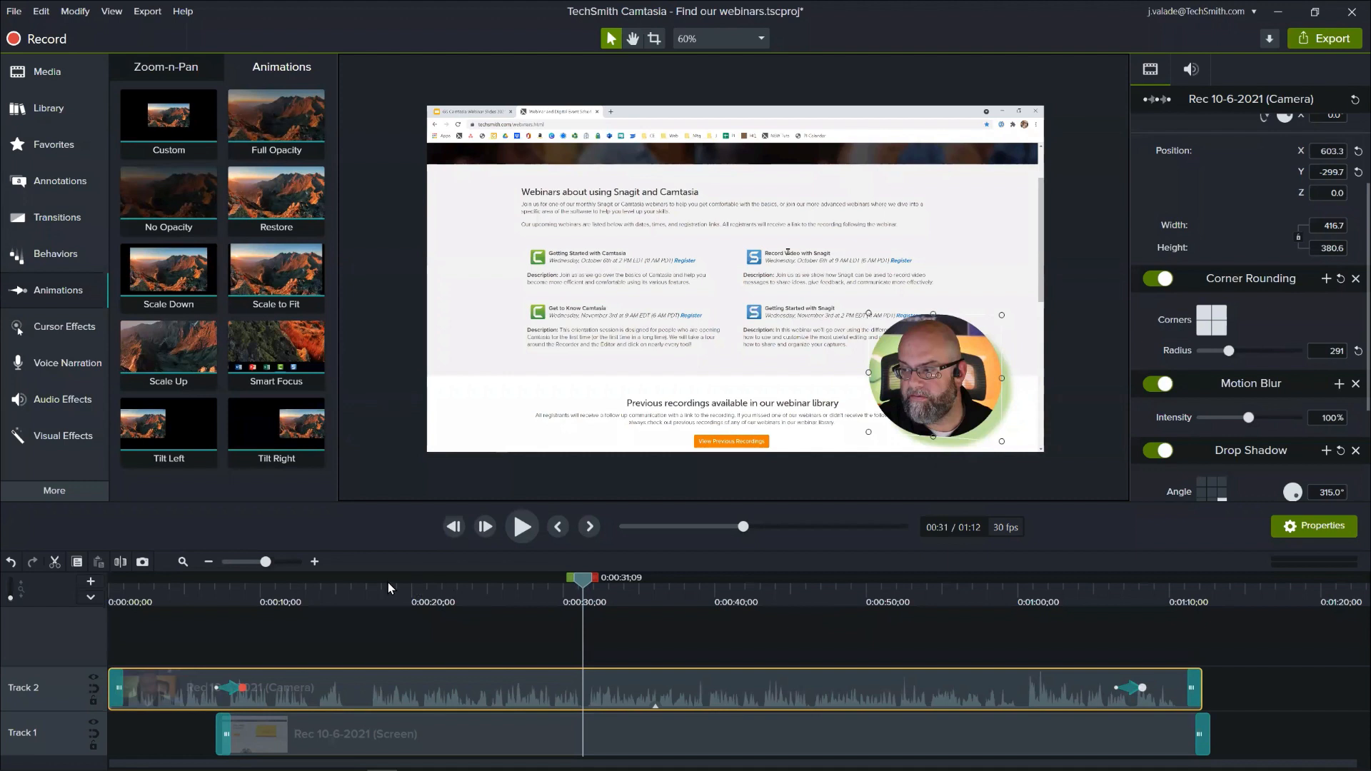
- Scrub the opening camera animation from 0:00:06;29 to 0:00:09;09 and review the camera clip's Corner Rounding, Motion Blur and Drop Shadow settings
left_click(183, 561)
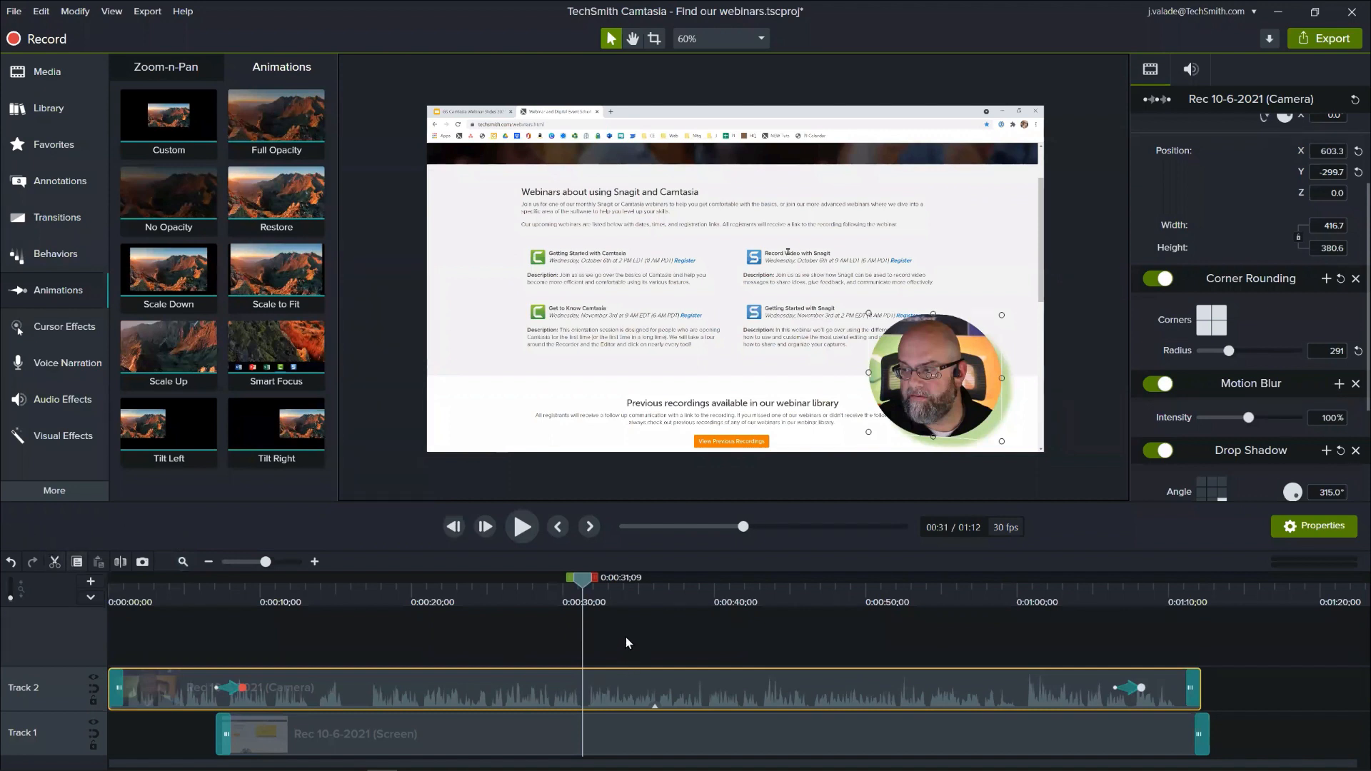
left_click(212, 597)
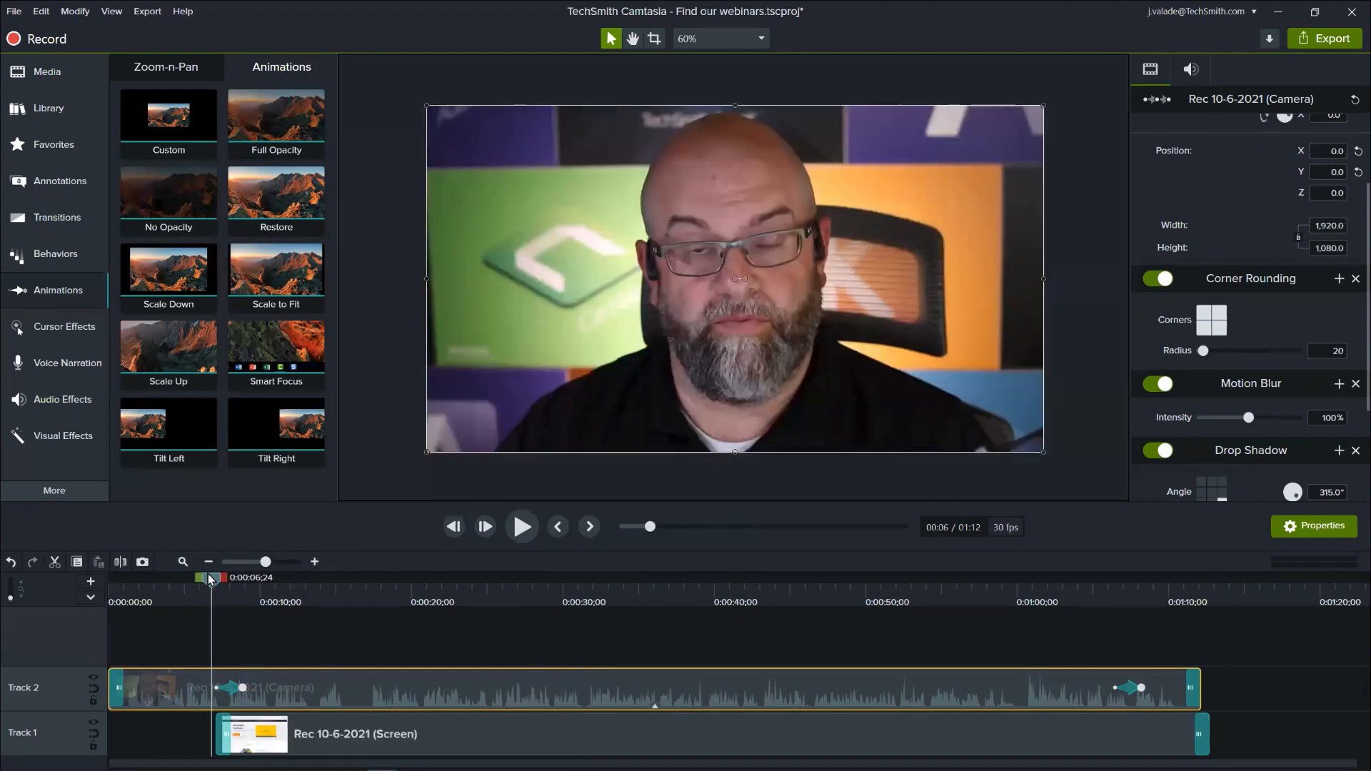
left_click_drag(210, 580, 240, 597)
left_click(314, 563)
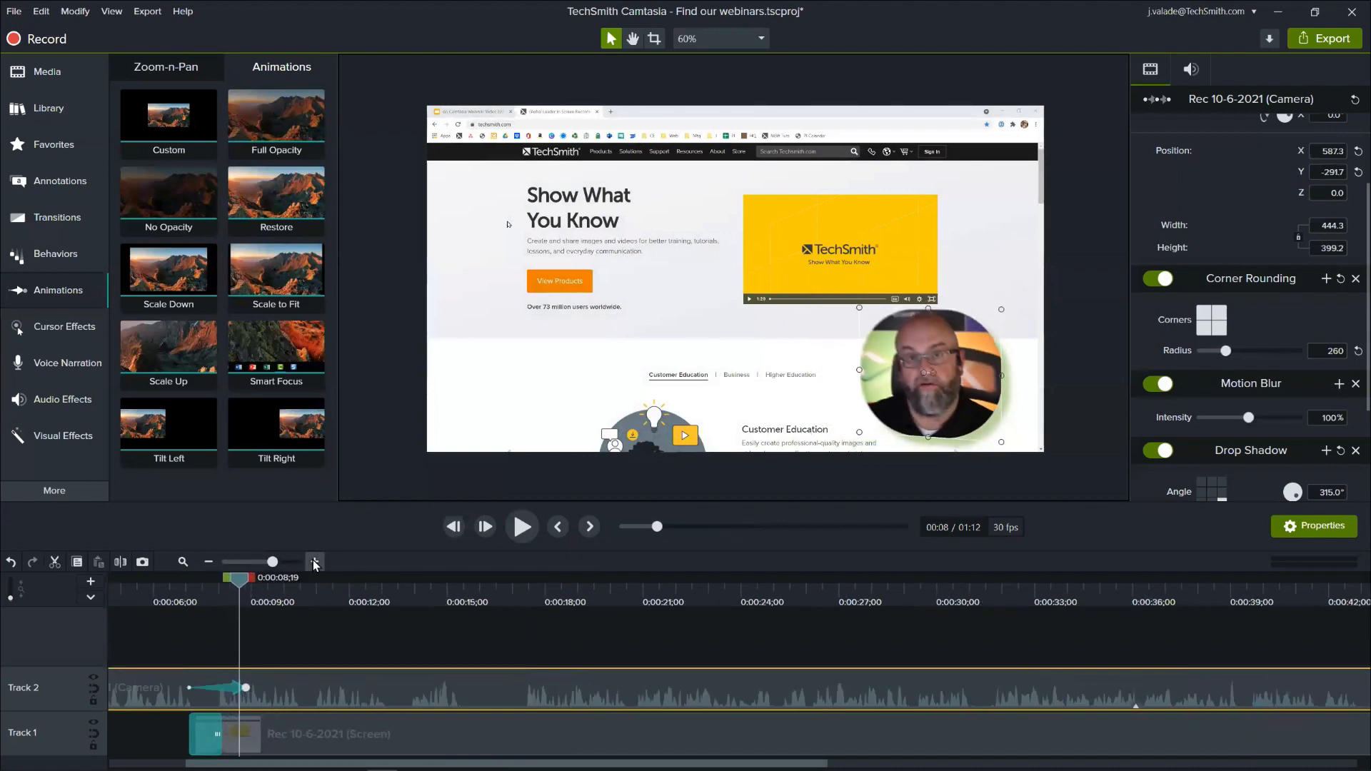
left_click(314, 562)
left_click_drag(241, 587, 133, 620)
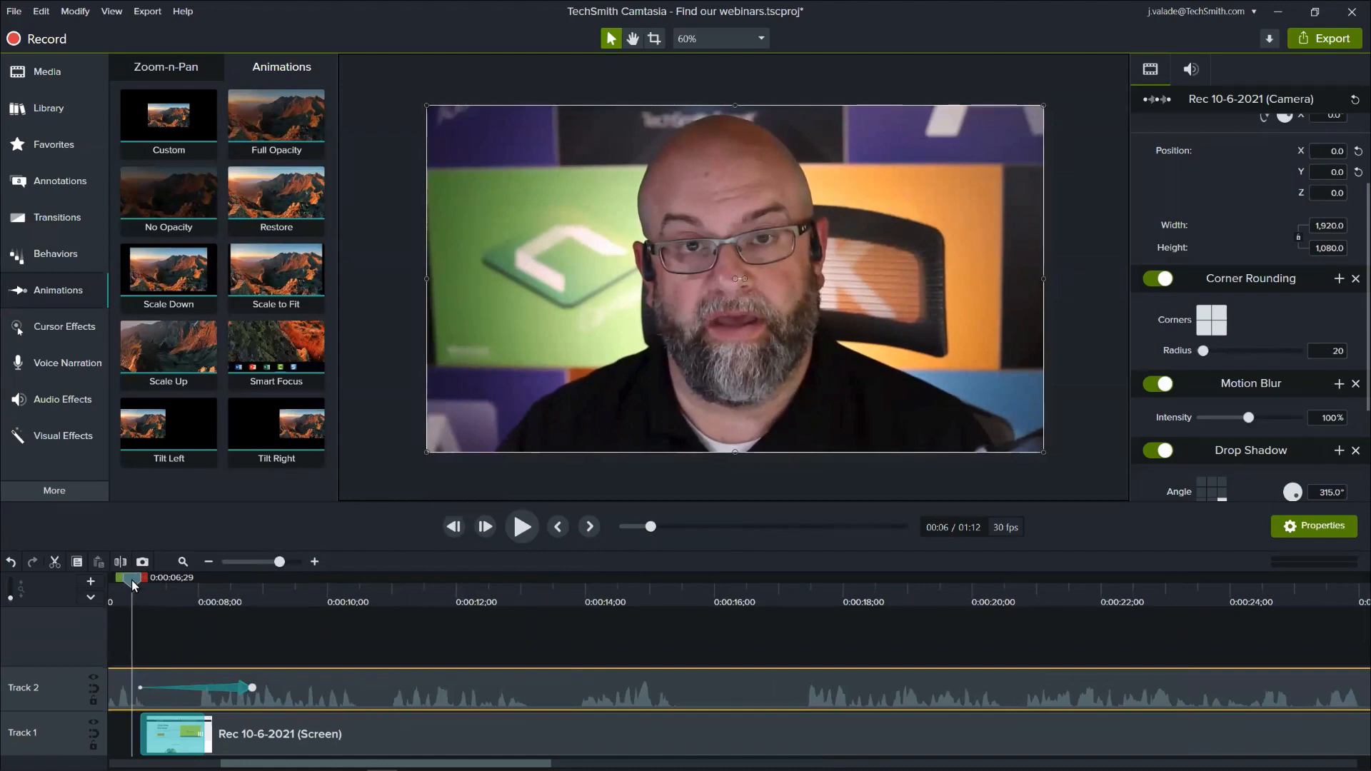
left_click_drag(134, 577, 283, 648)
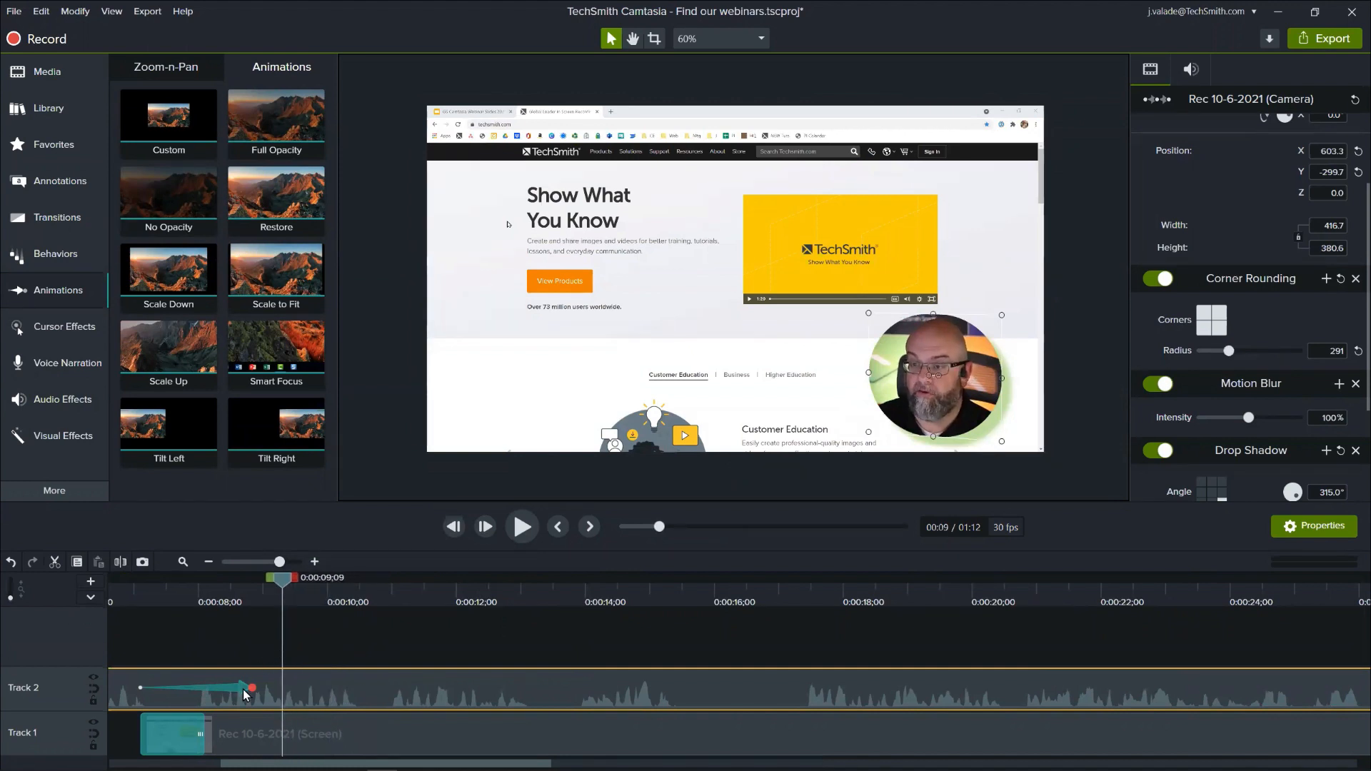
left_click_drag(221, 603, 271, 639)
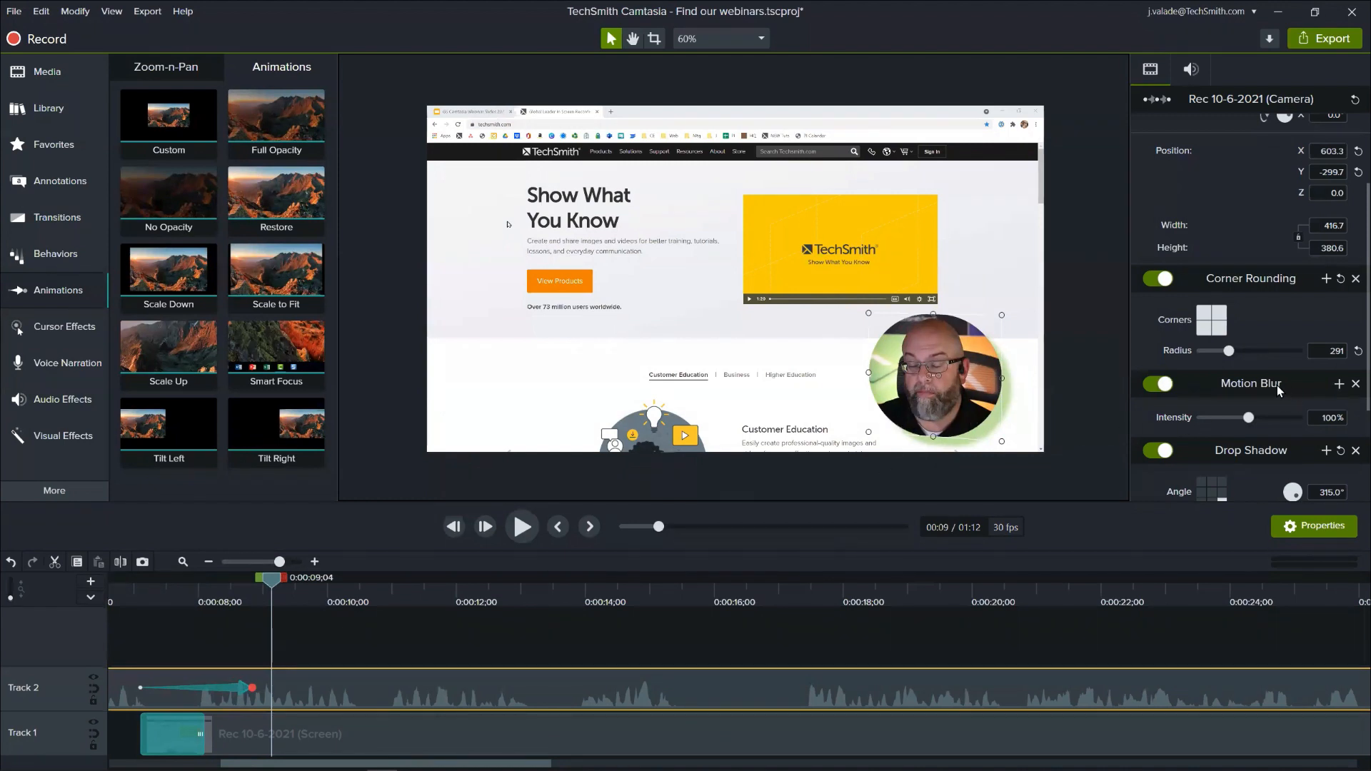
scroll(1261, 280, "down", 1)
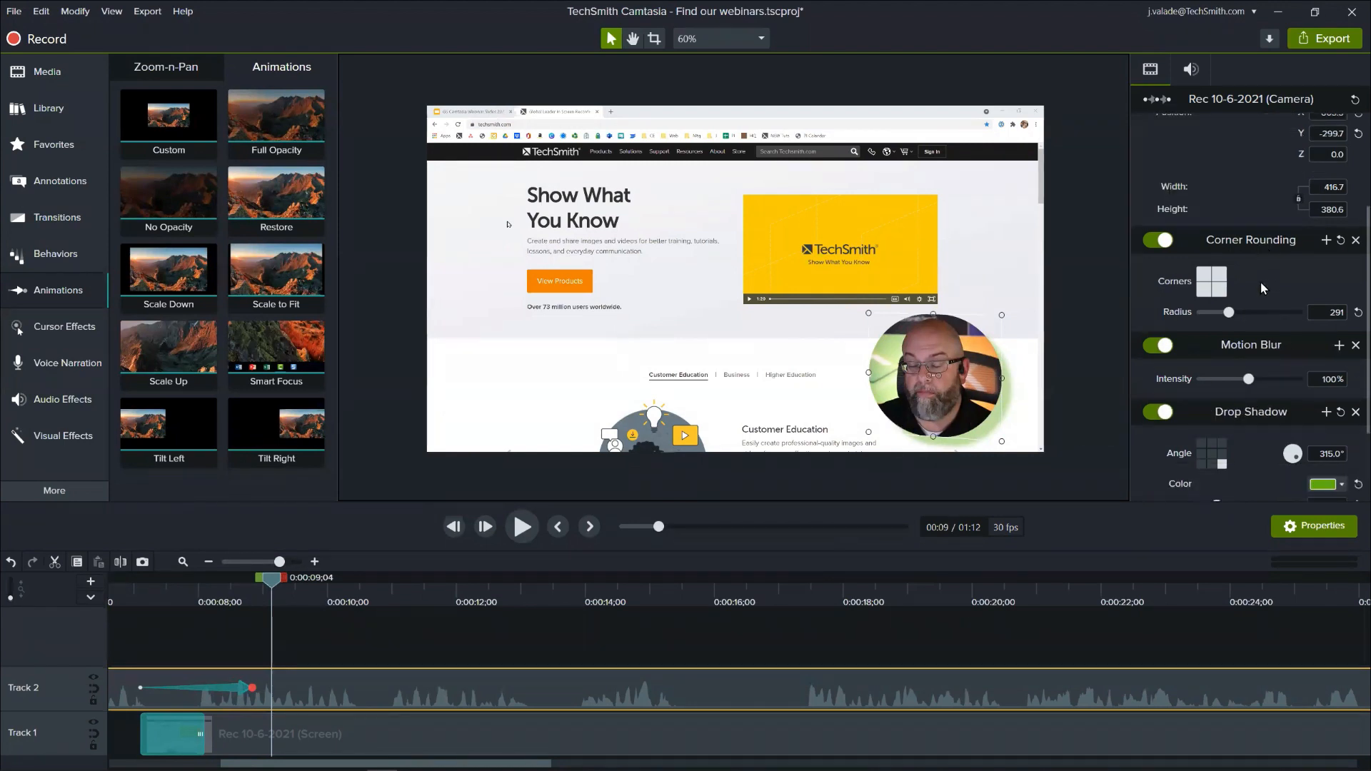
scroll(1259, 285, "down", 1)
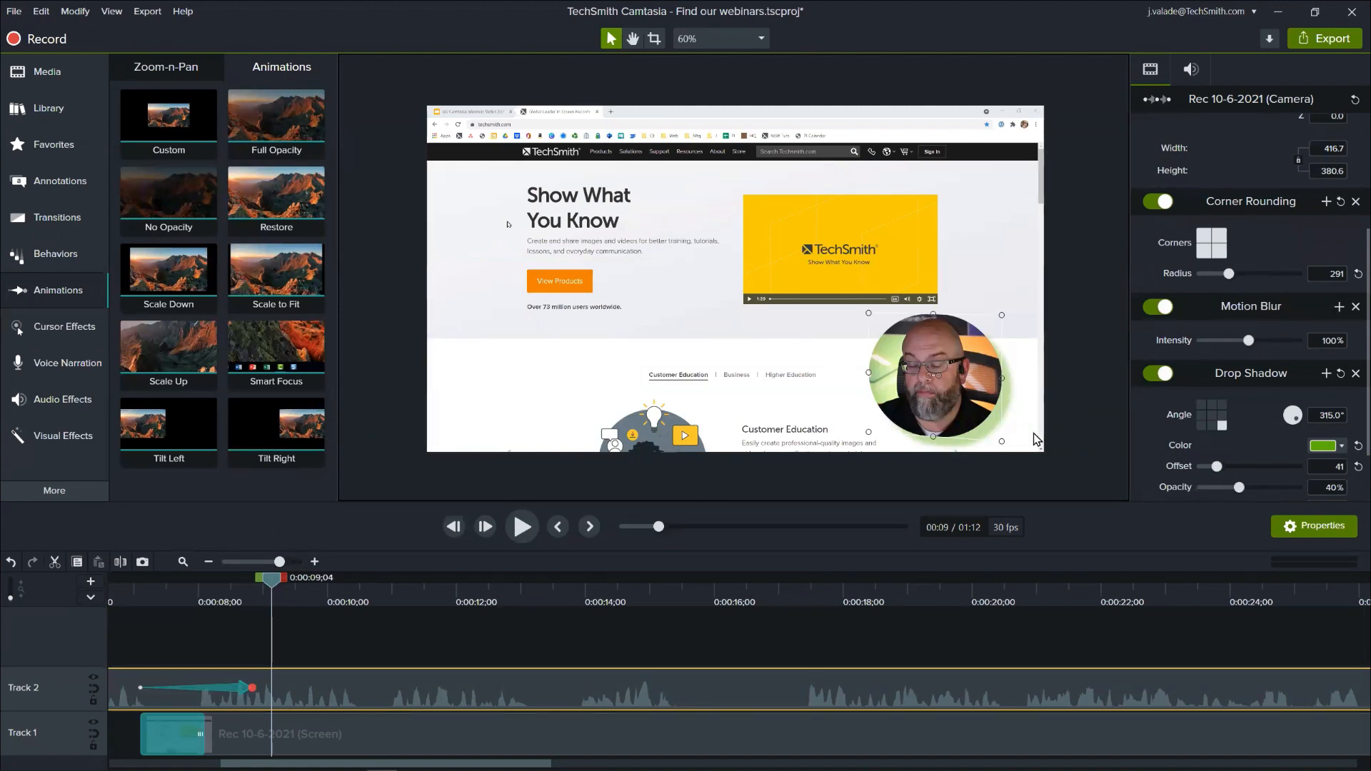
- Check the closing camera animation from 0:01:06;10 to 0:01:08;09 and go back to 0:00:32;28
left_click(191, 567)
left_click(1112, 587)
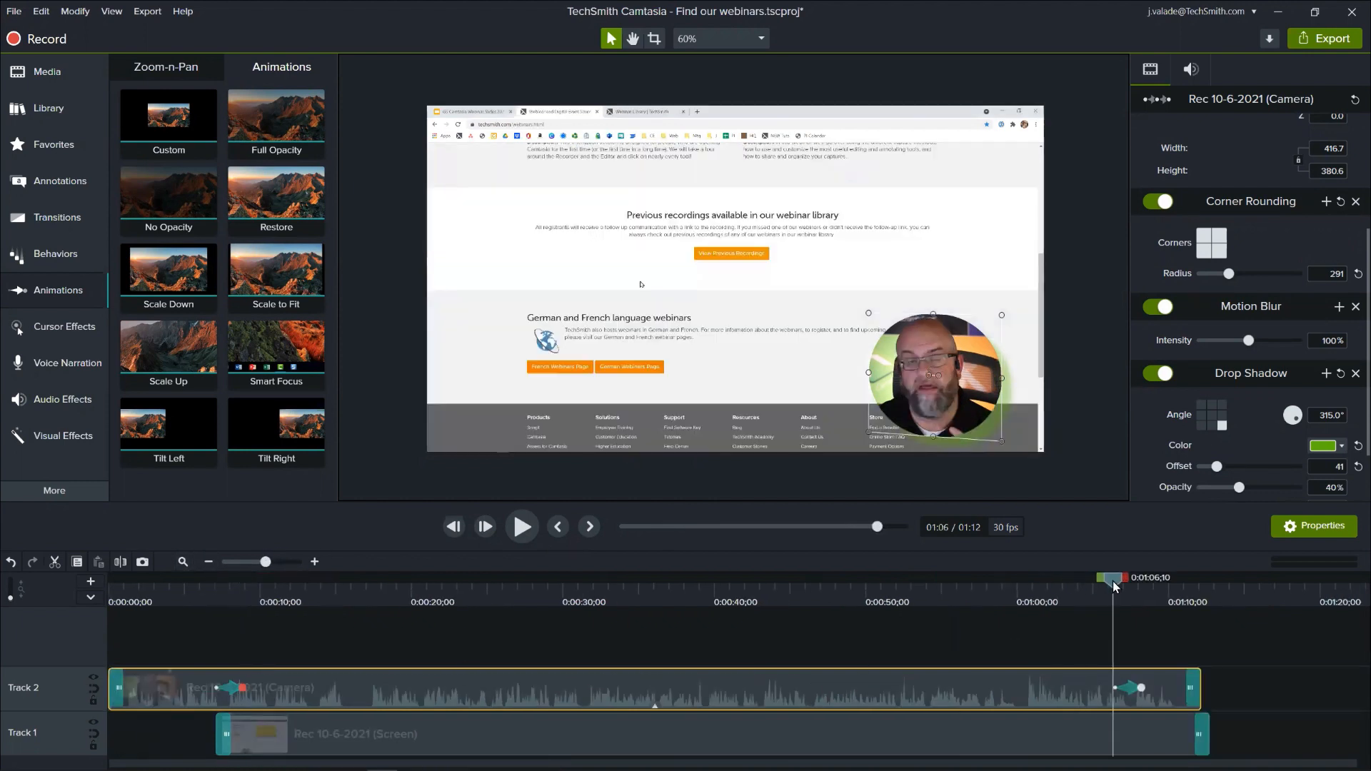
left_click_drag(1114, 582, 1151, 581)
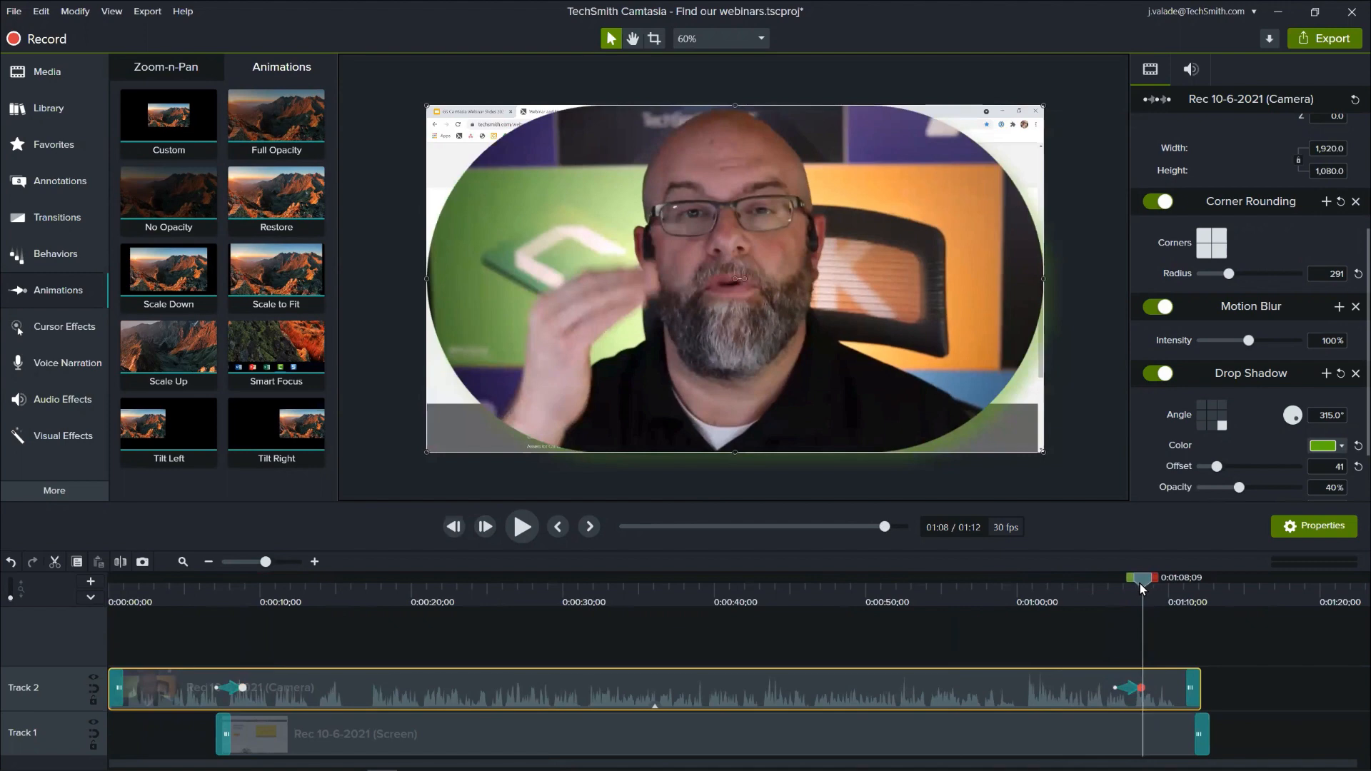
left_click_drag(1140, 584, 606, 584)
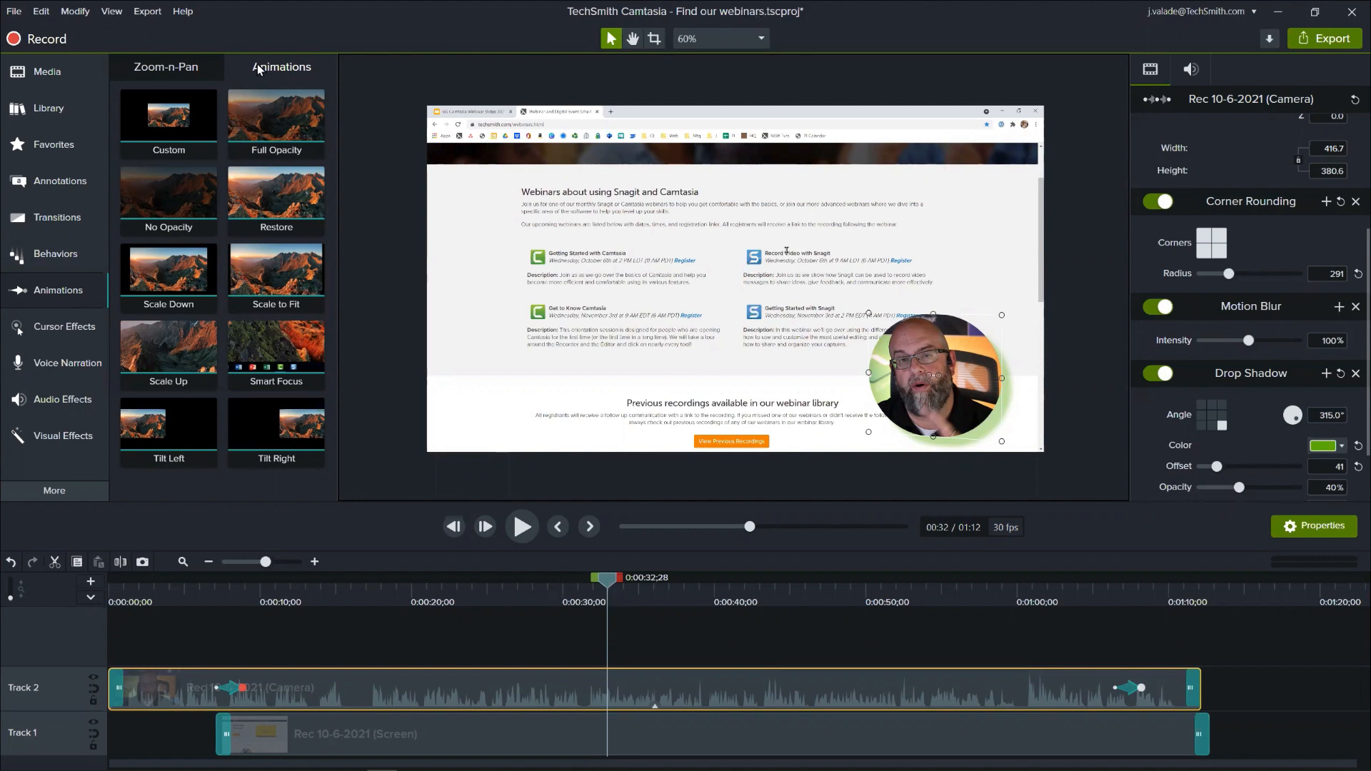
- Review the program preferences, accept them with the existing options, and save the project
left_click(50, 12)
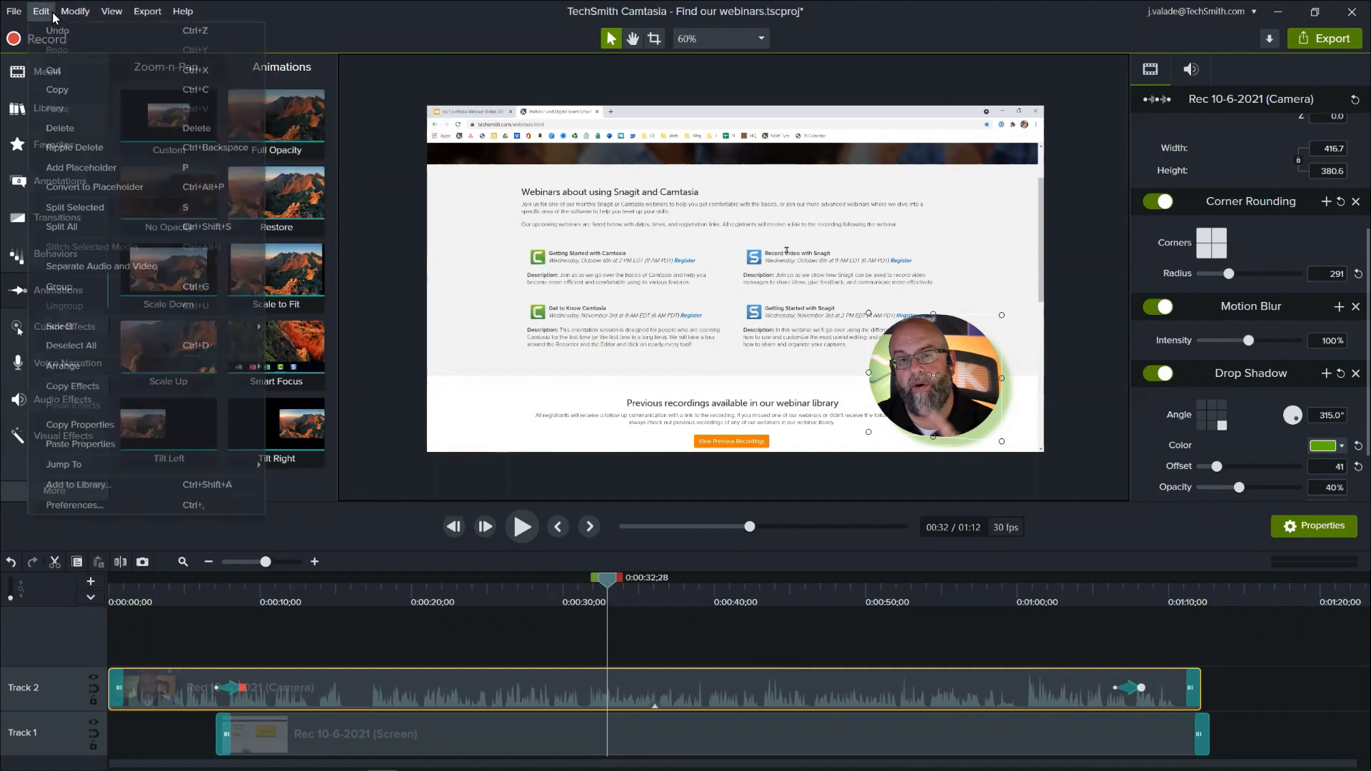
left_click(140, 499)
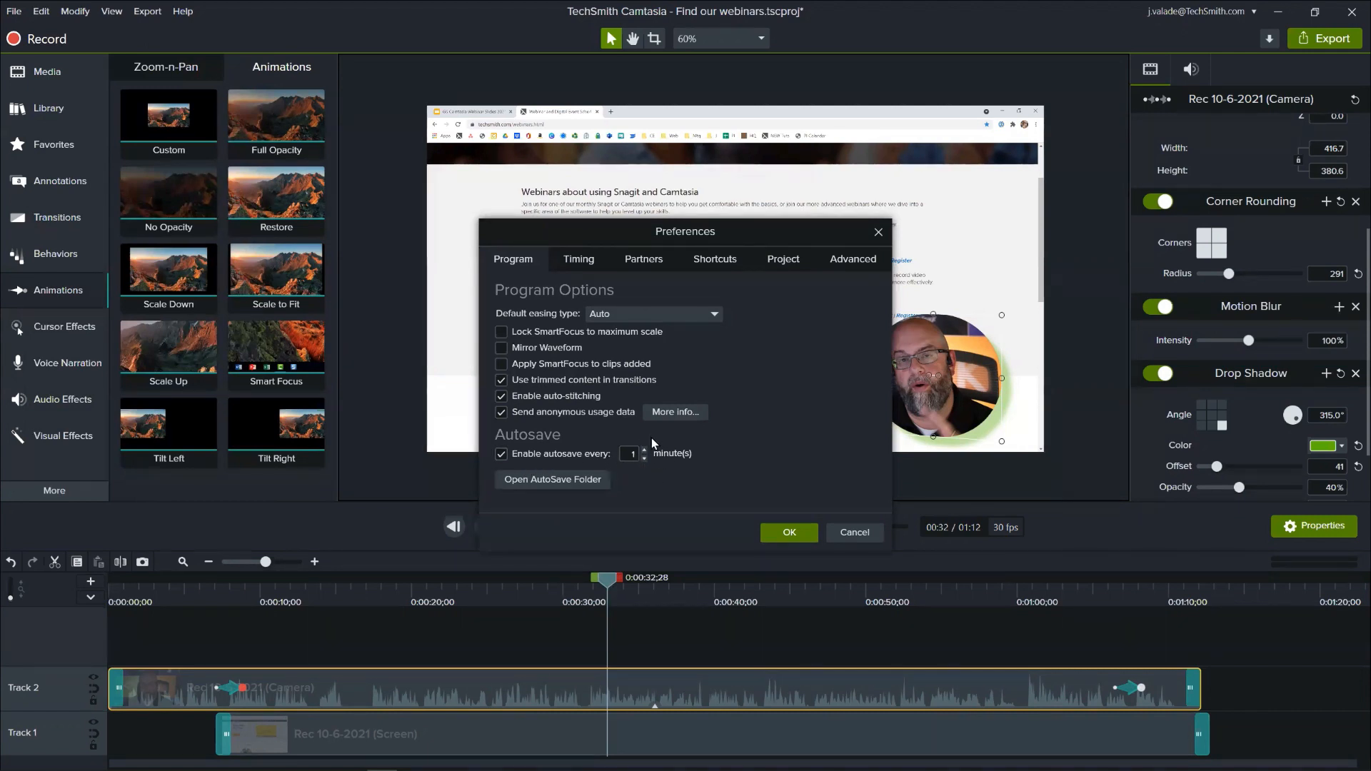
left_click(780, 529)
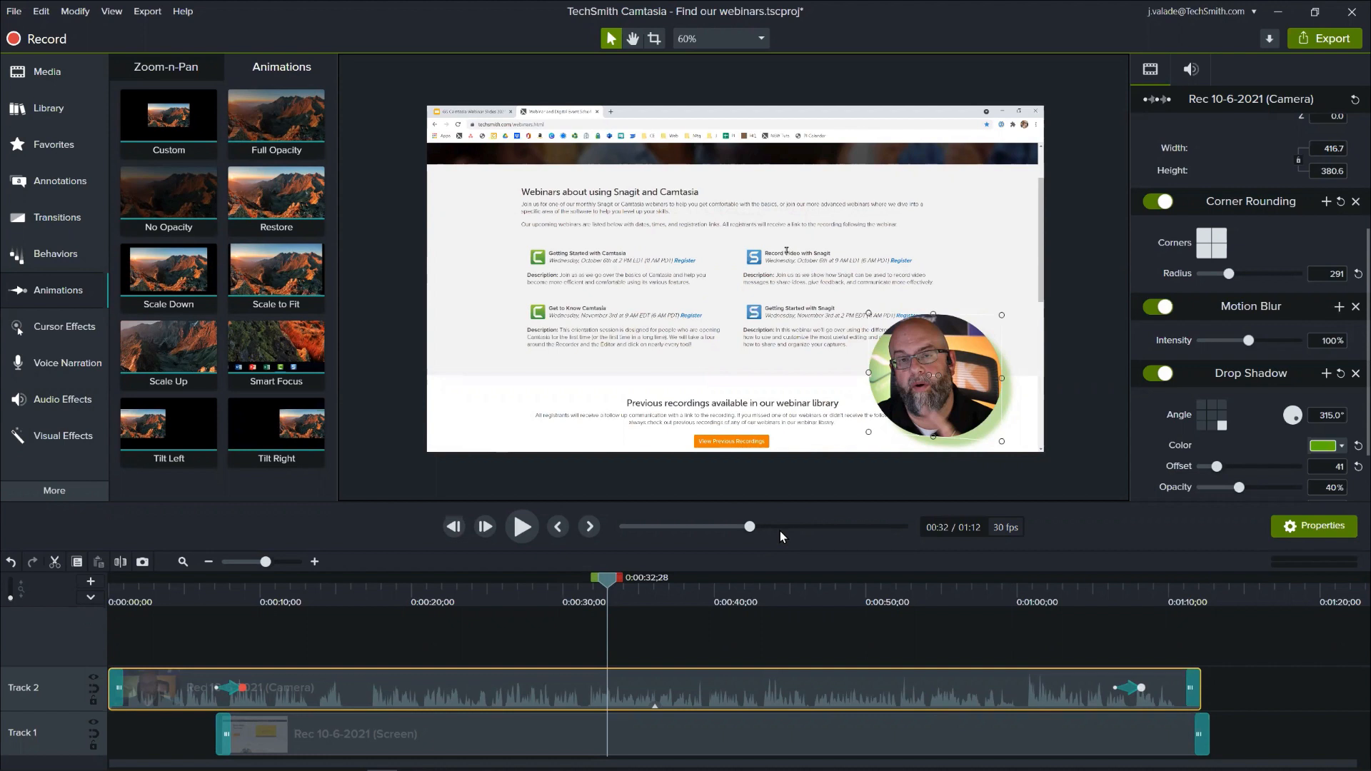
key("ctrl+s")
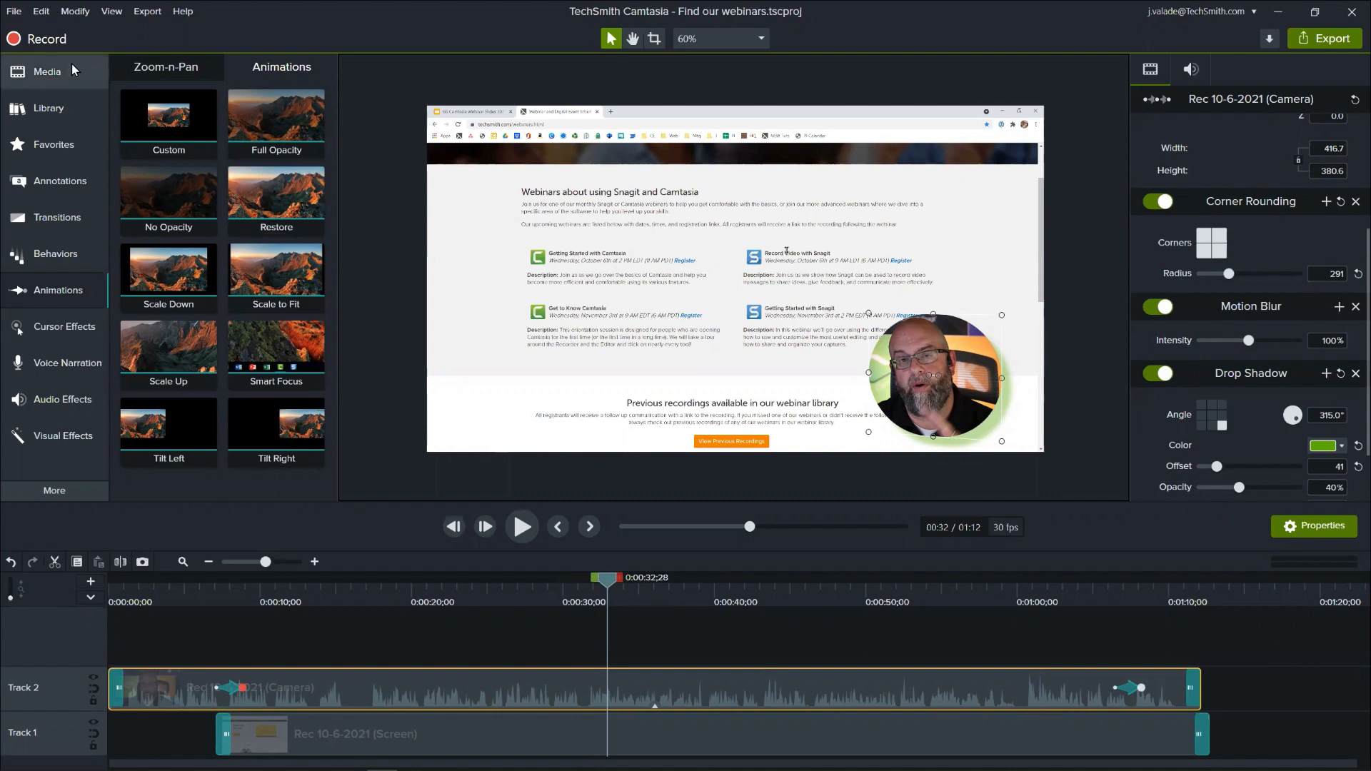
- Show the Media Bin and look at its options for importing media
left_click(54, 74)
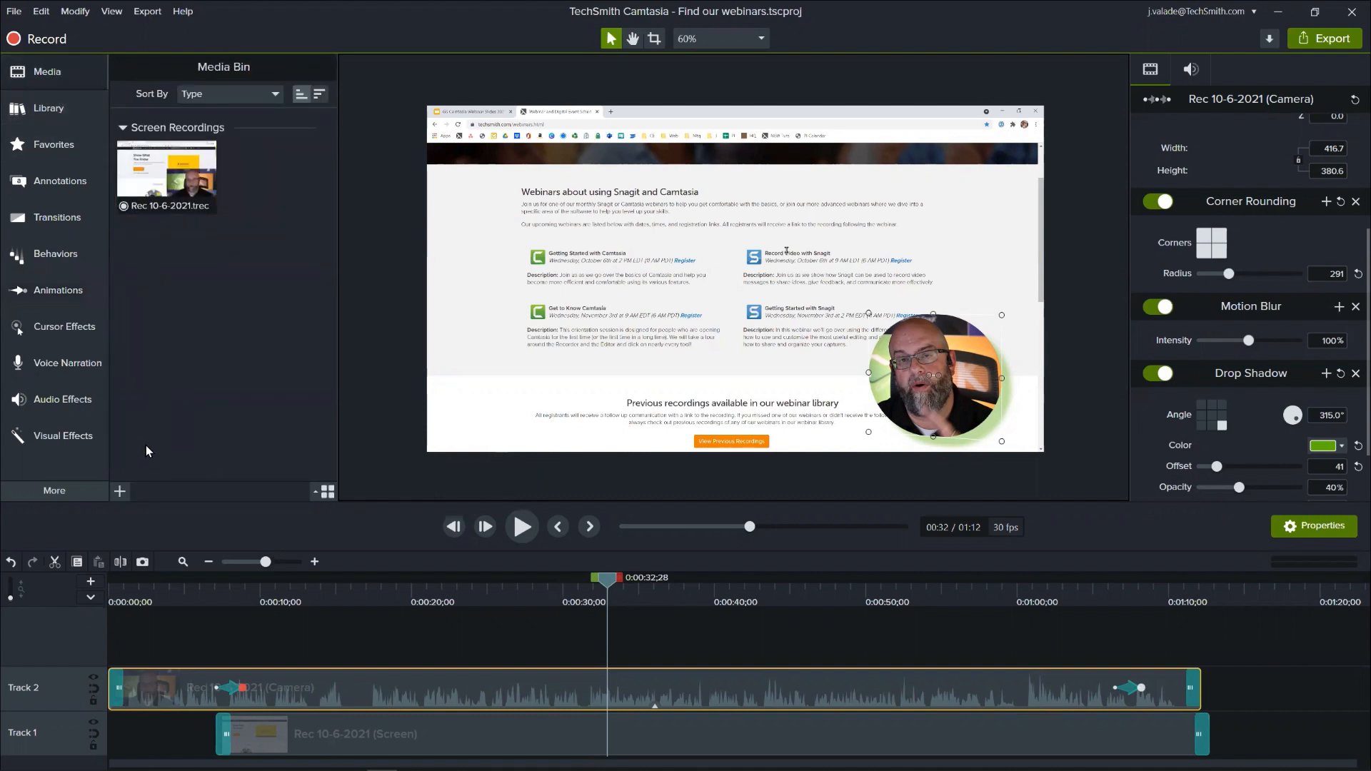
left_click(120, 491)
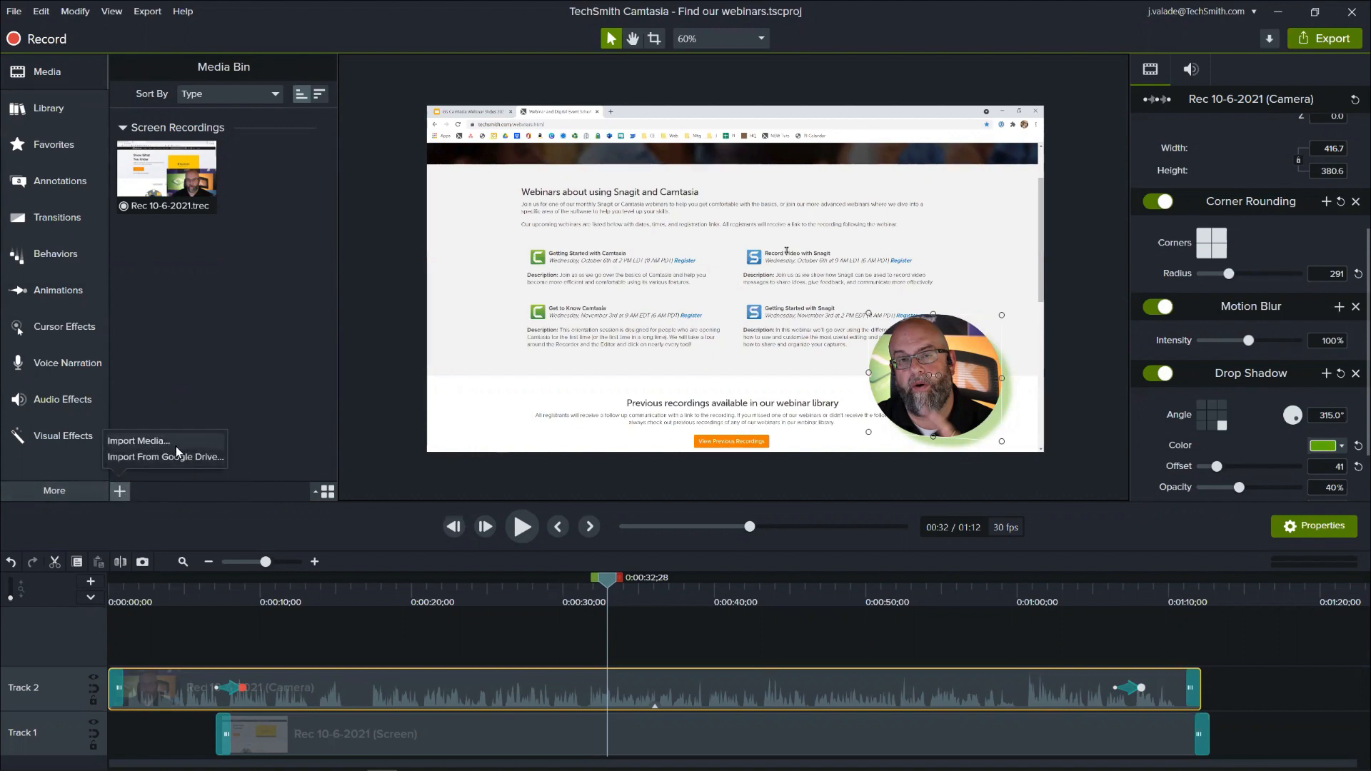
left_click(190, 517)
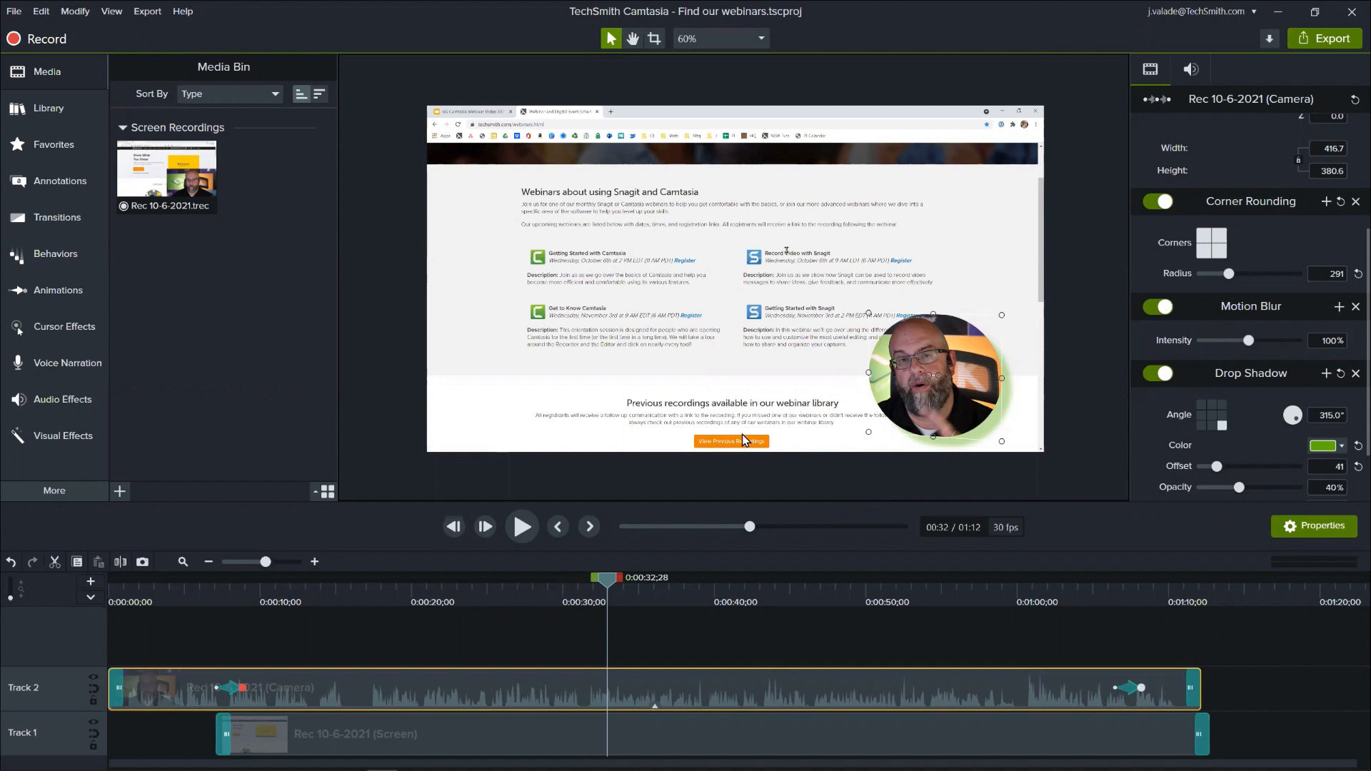
- Look at the screen clip's properties at 0:00:37;16 and clear the timeline selection
left_click(678, 597)
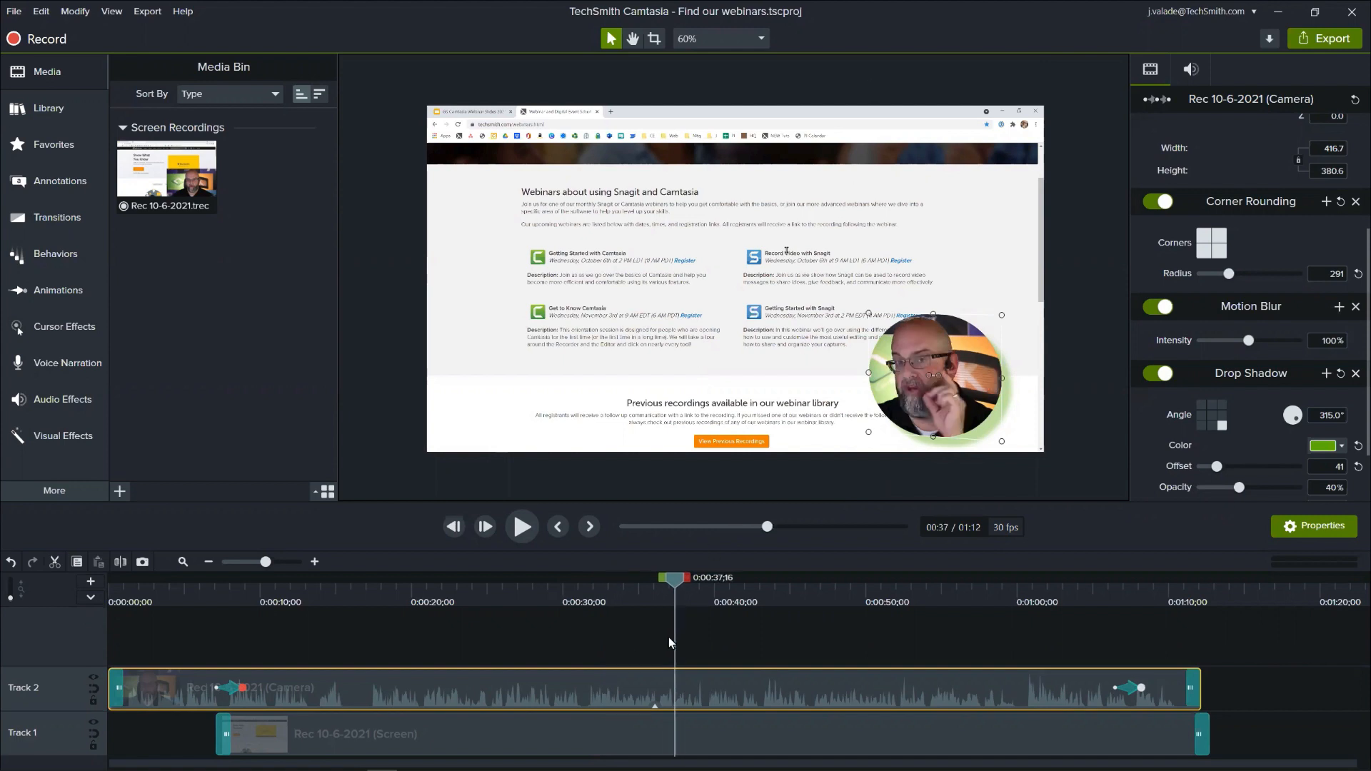
left_click(611, 667)
left_click(448, 714)
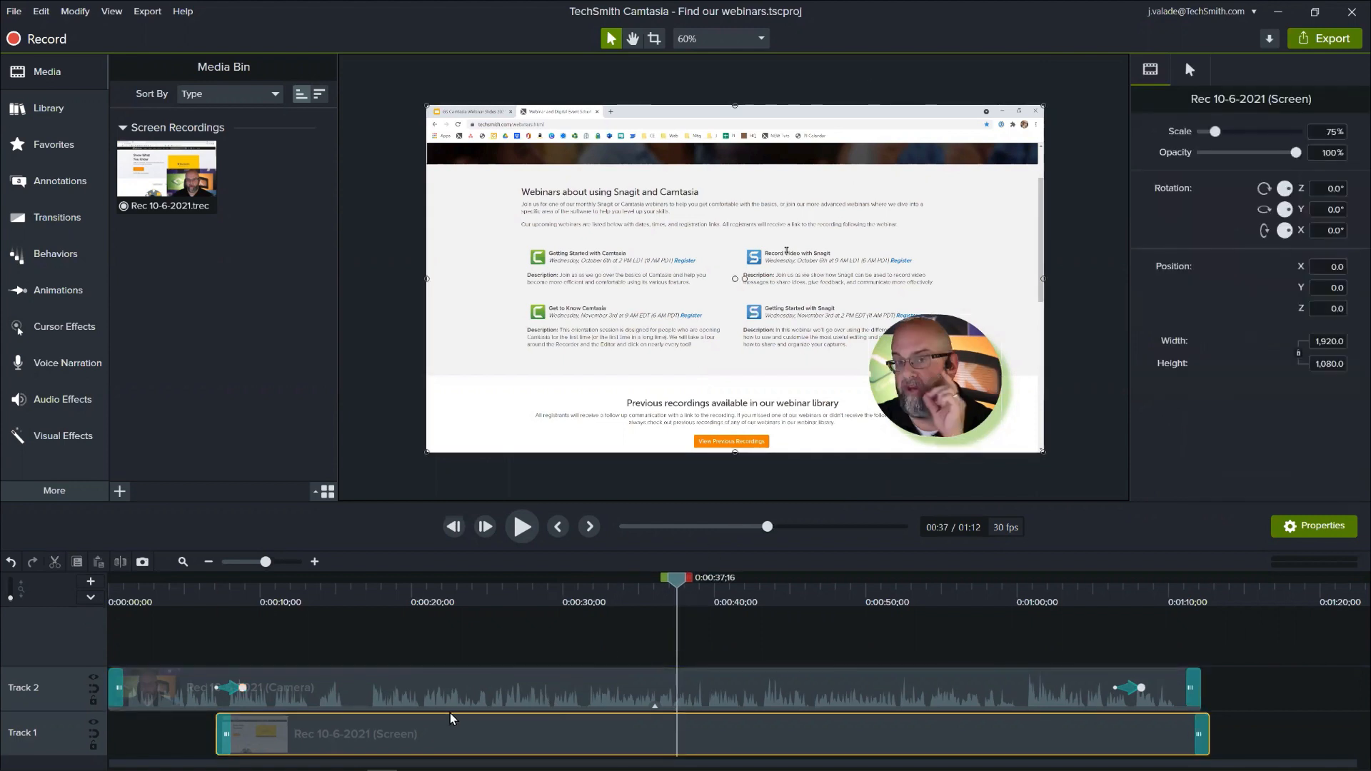
left_click(454, 690)
left_click(465, 649)
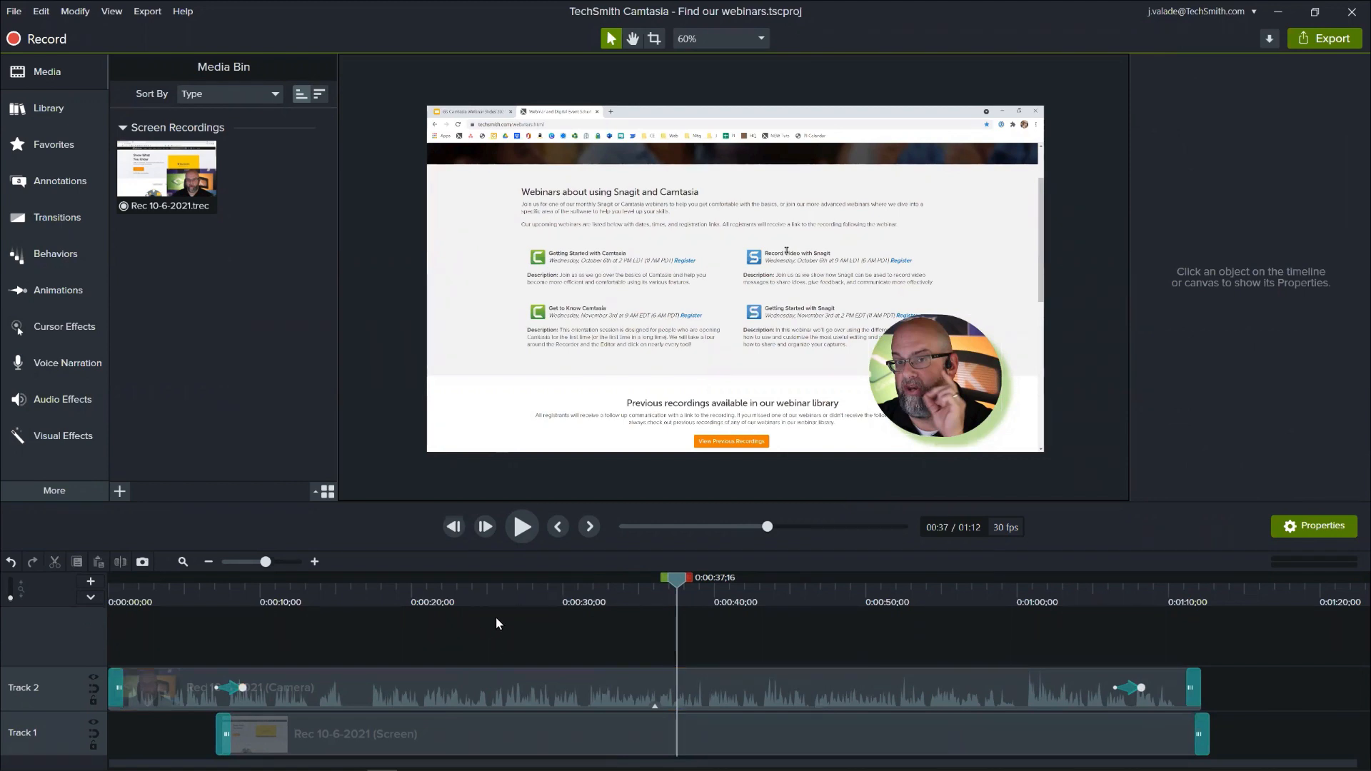
- Scrub the recording's opening to 0:00:13;13 and play the camera-to-overlay animation from 0:00:06;18
left_click(205, 587)
left_click_drag(204, 580, 312, 617)
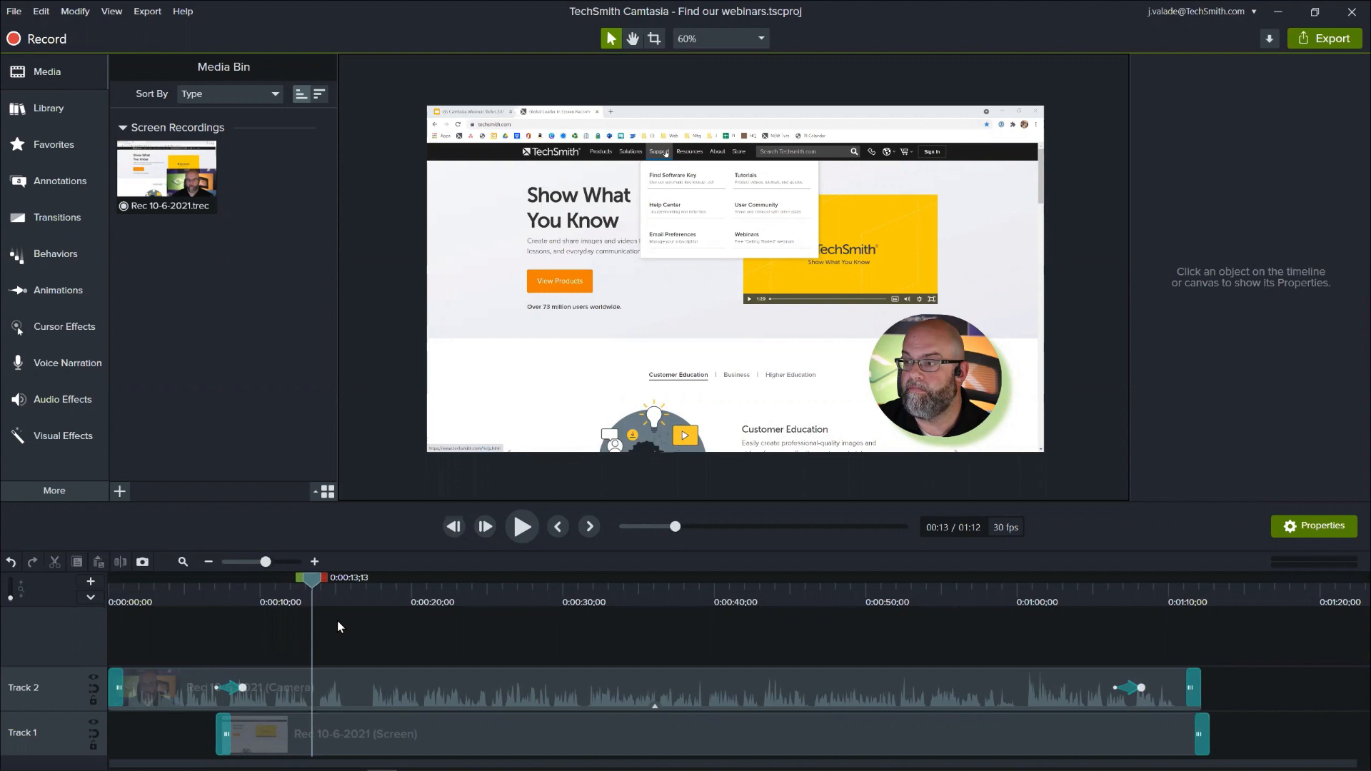
left_click(208, 590)
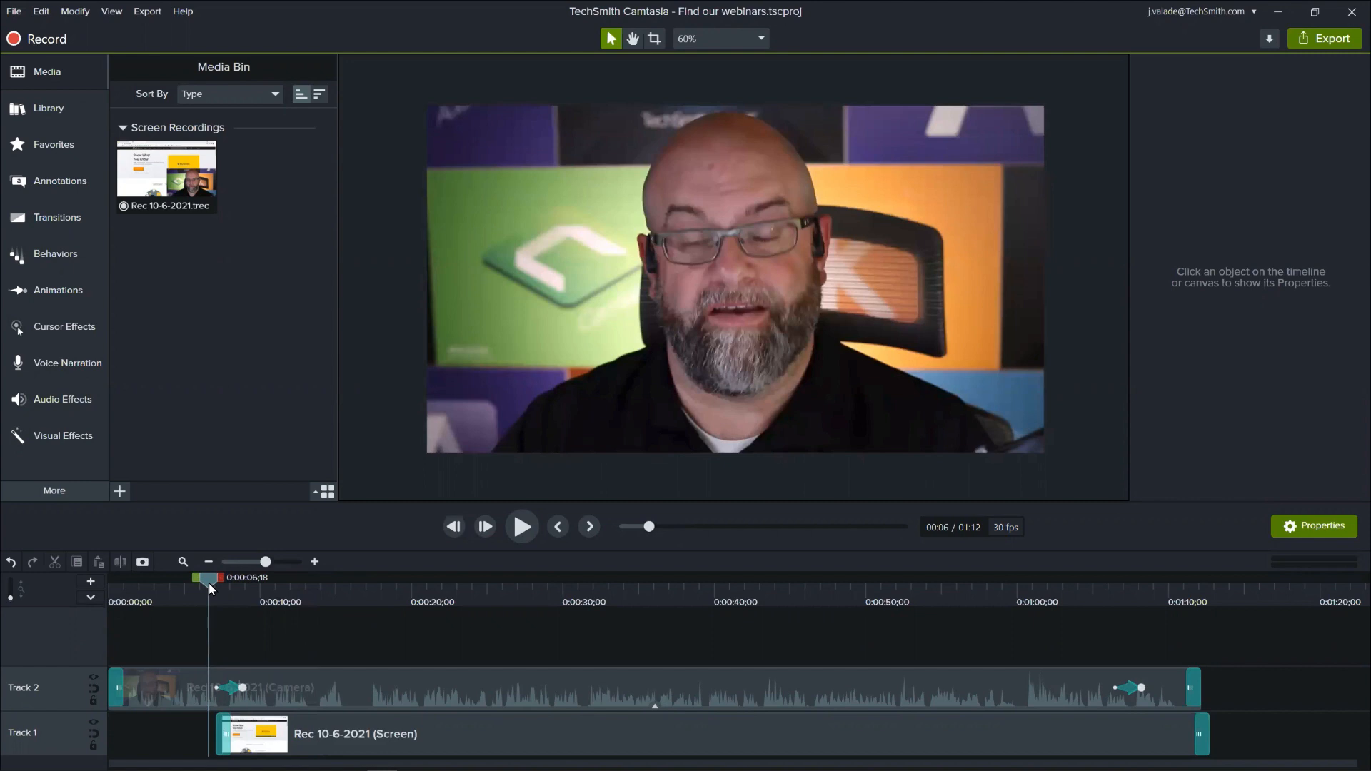
key("space")
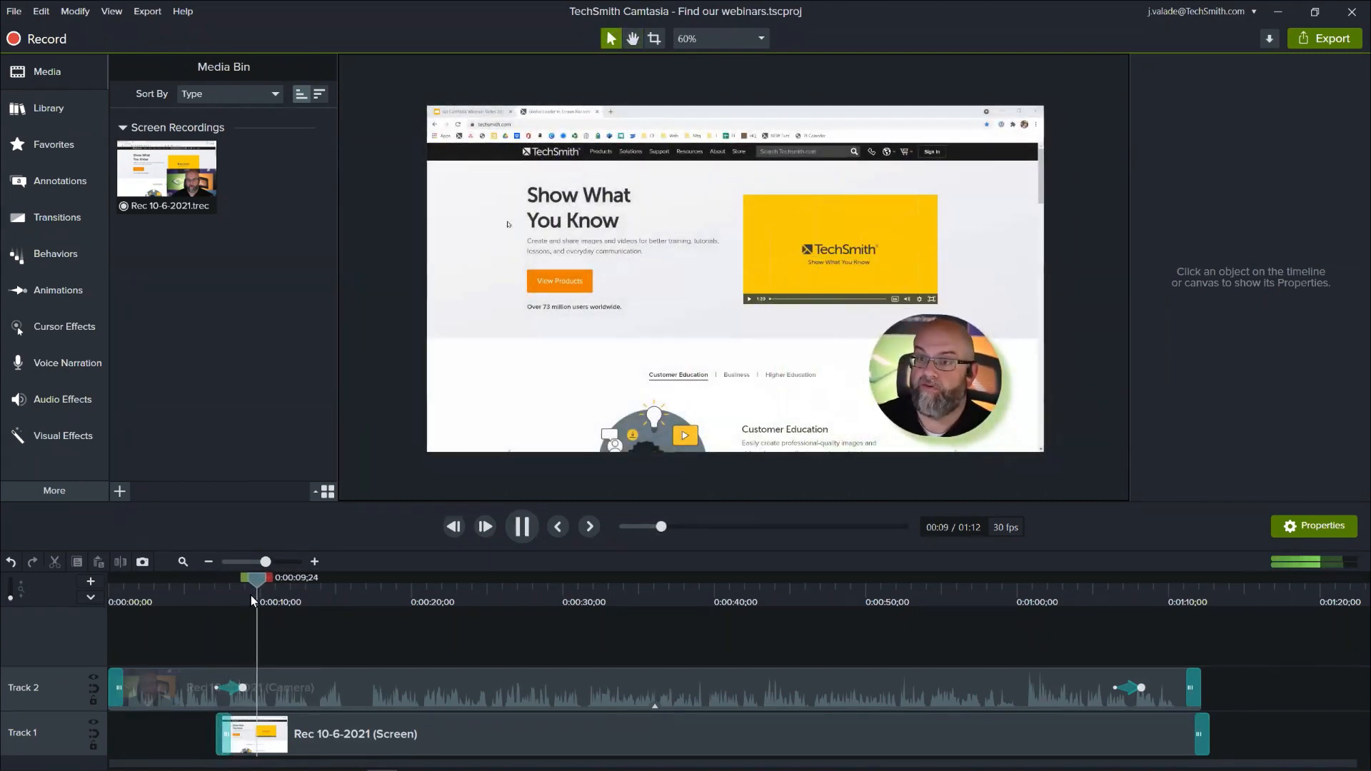
key("space")
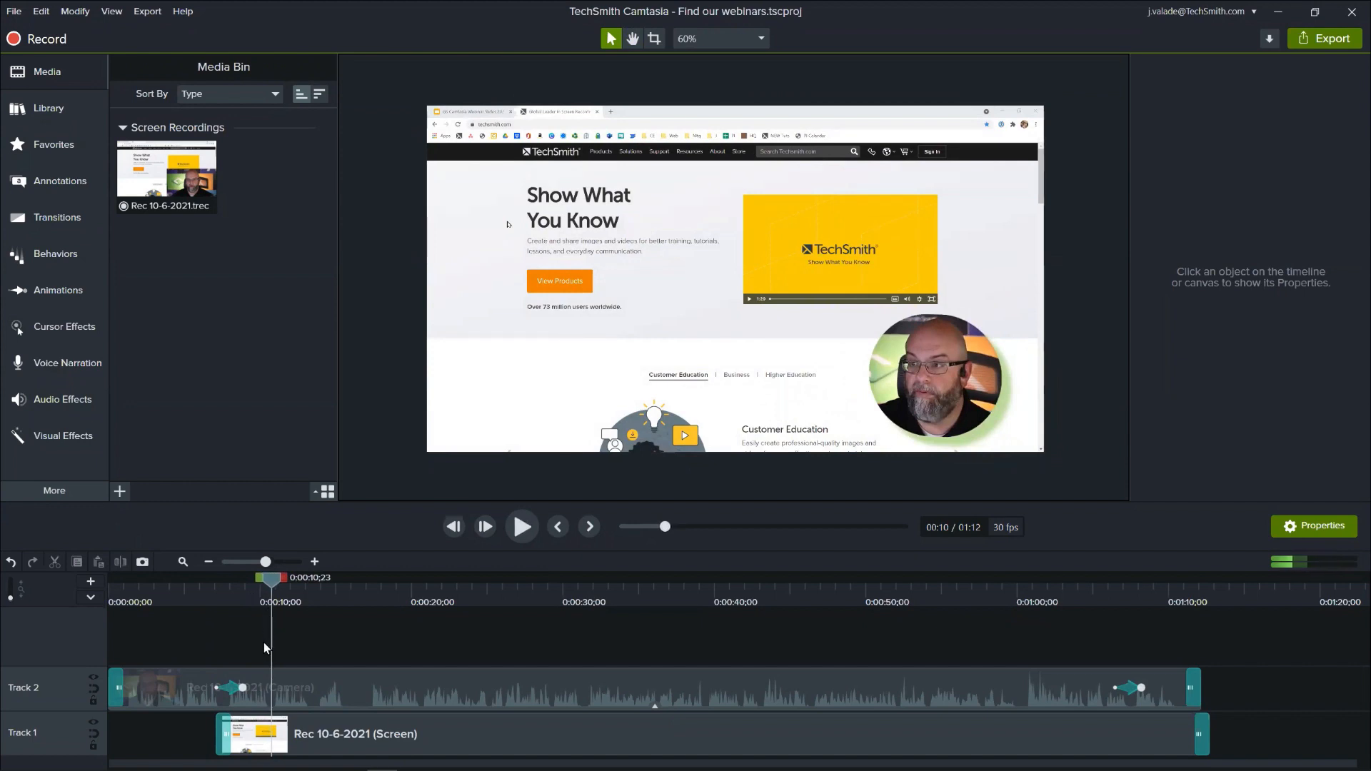
- Add a Zoom-n-Pan at 0:00:10;02 that zooms in to 156% on the web page's upper-left area
left_click_drag(258, 584, 289, 590)
left_click(314, 561)
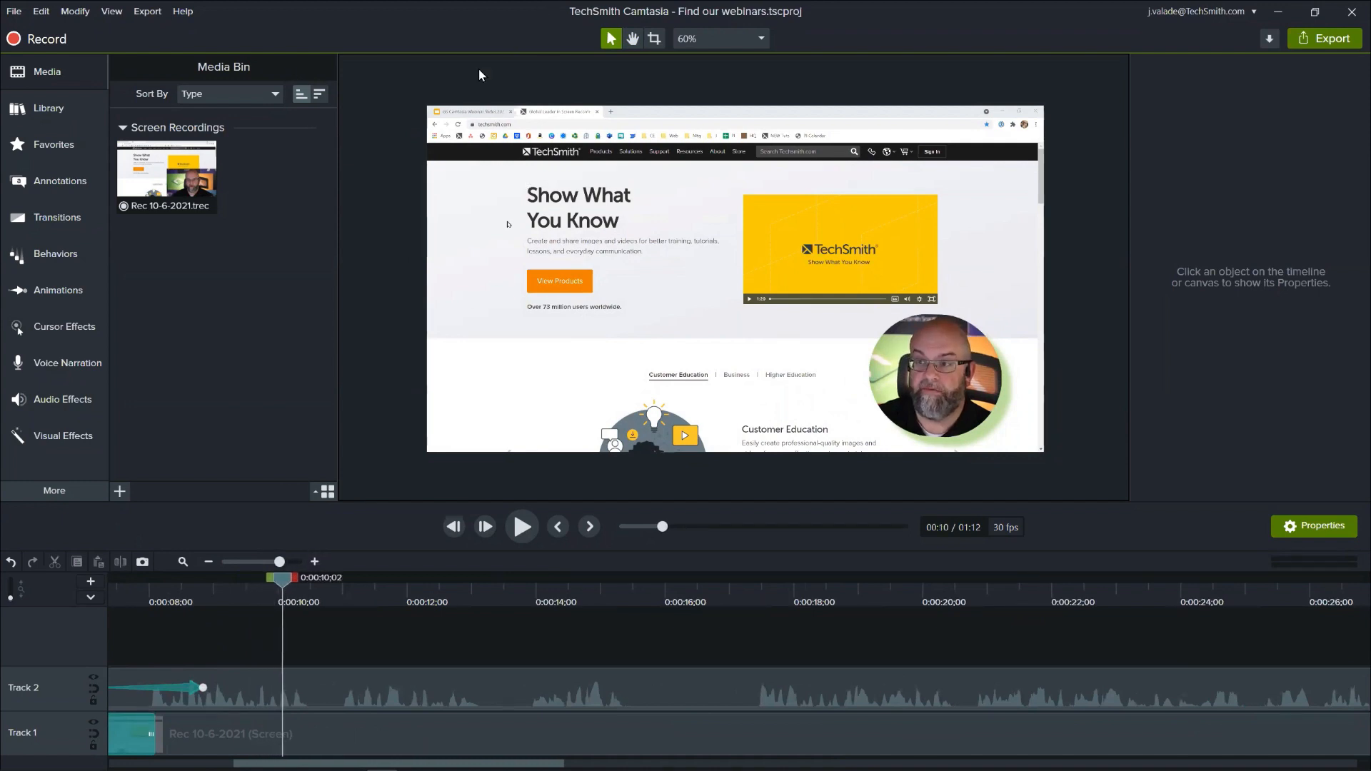
left_click(239, 725)
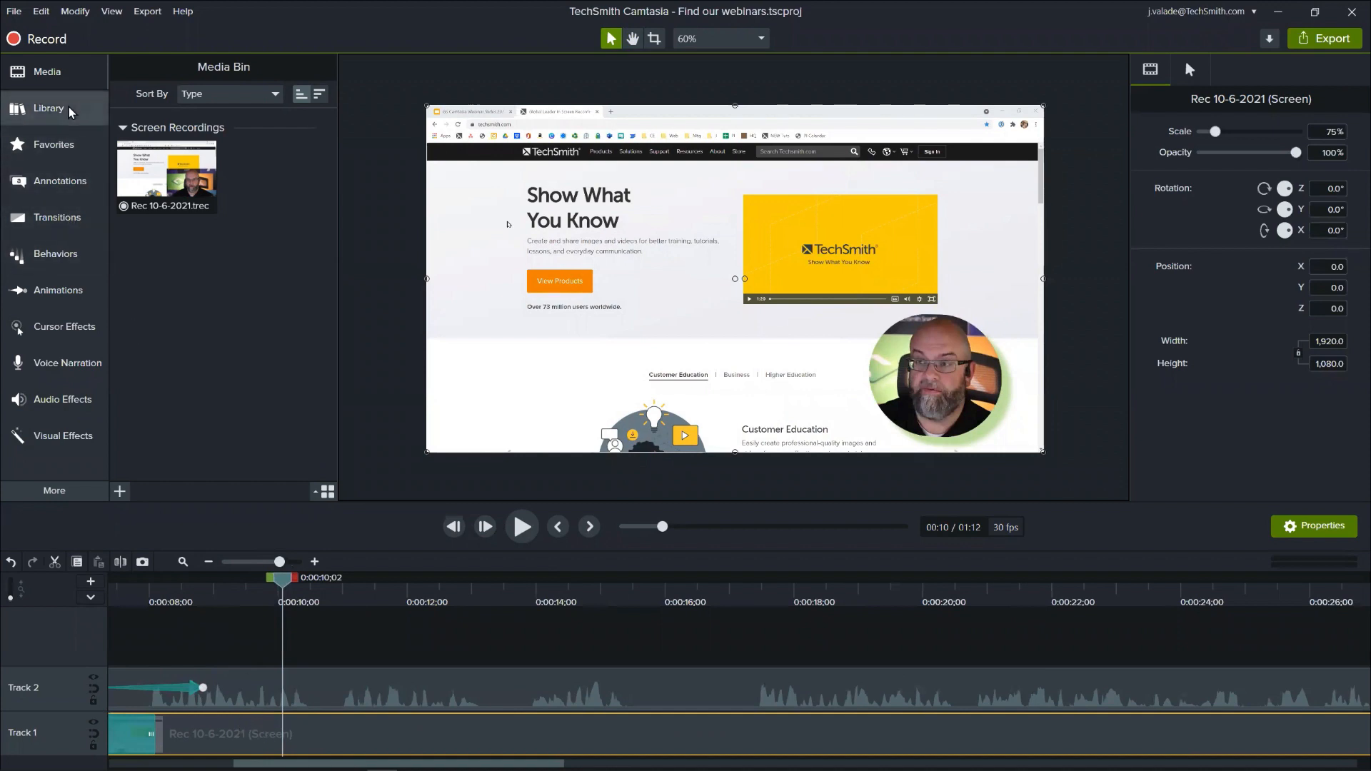
left_click(53, 285)
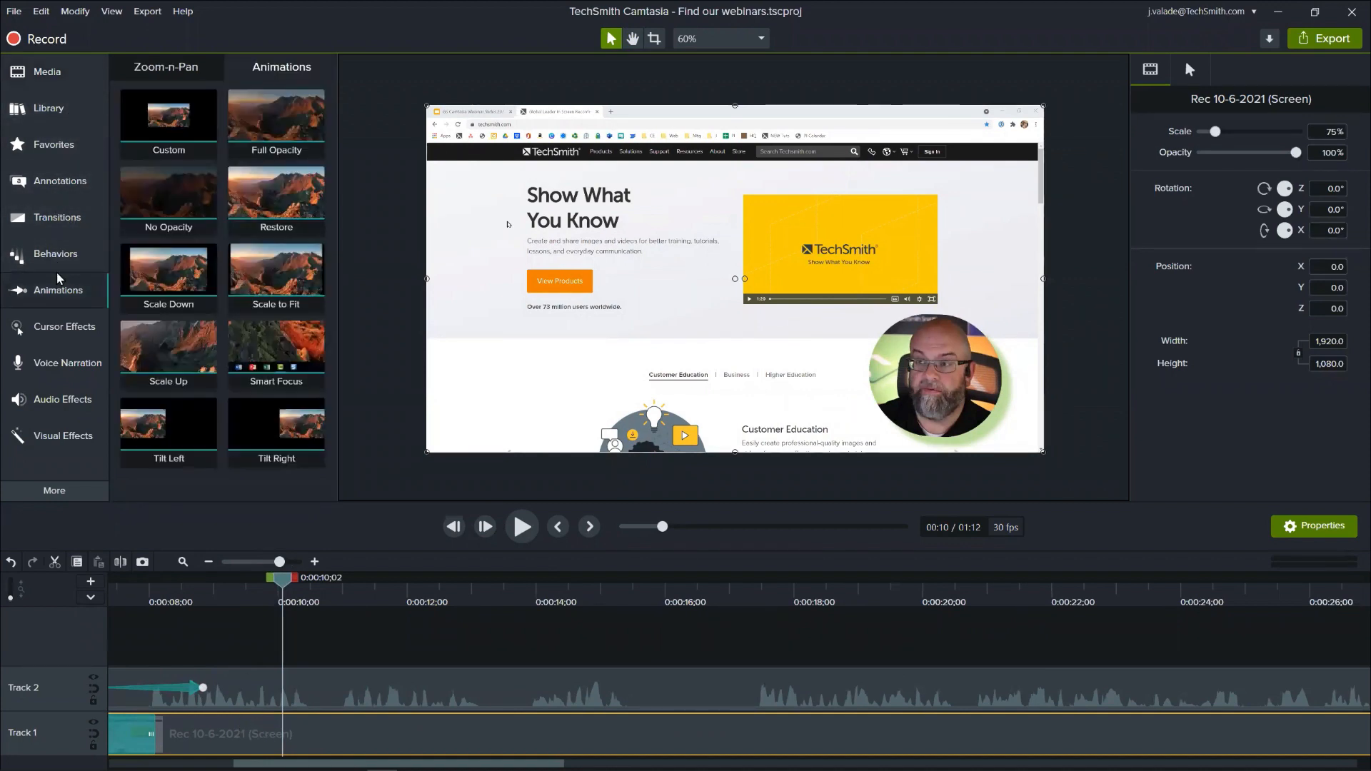
left_click(141, 69)
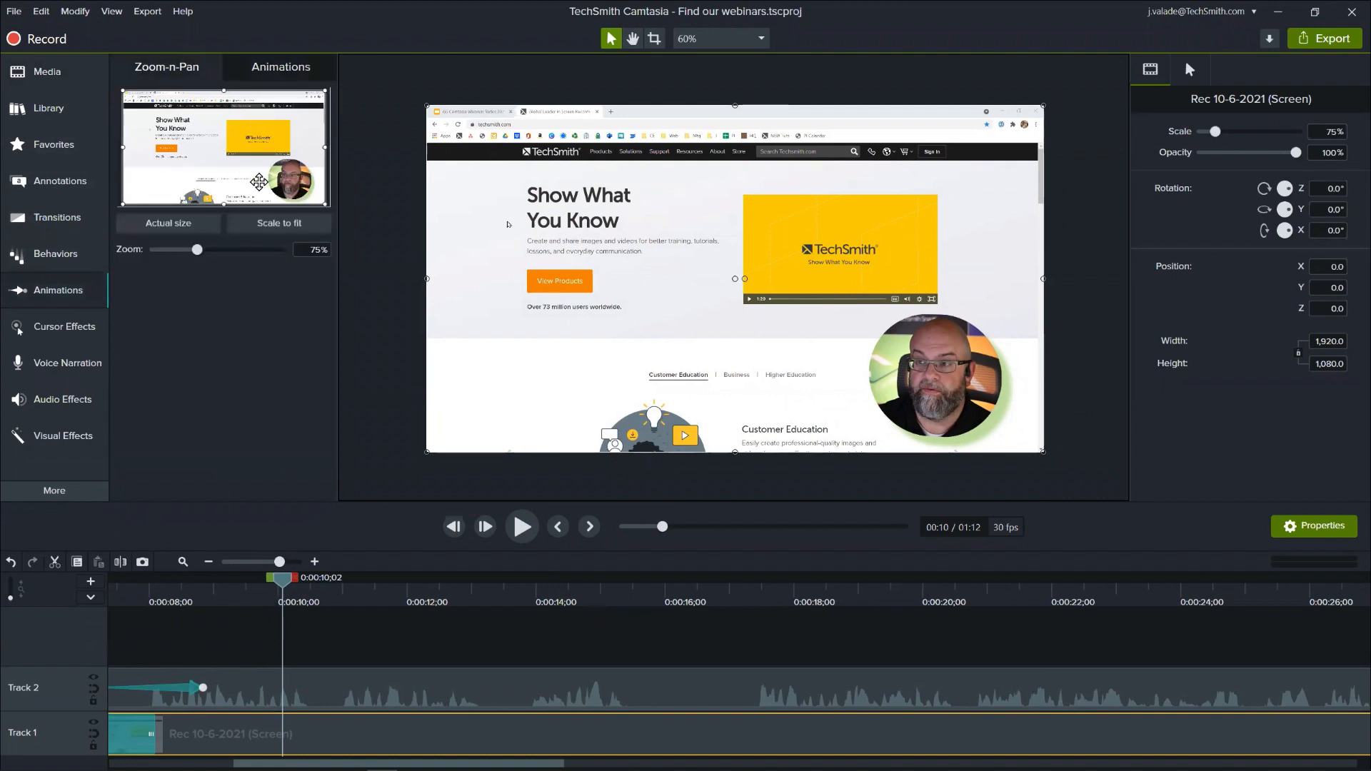
left_click_drag(325, 204, 190, 144)
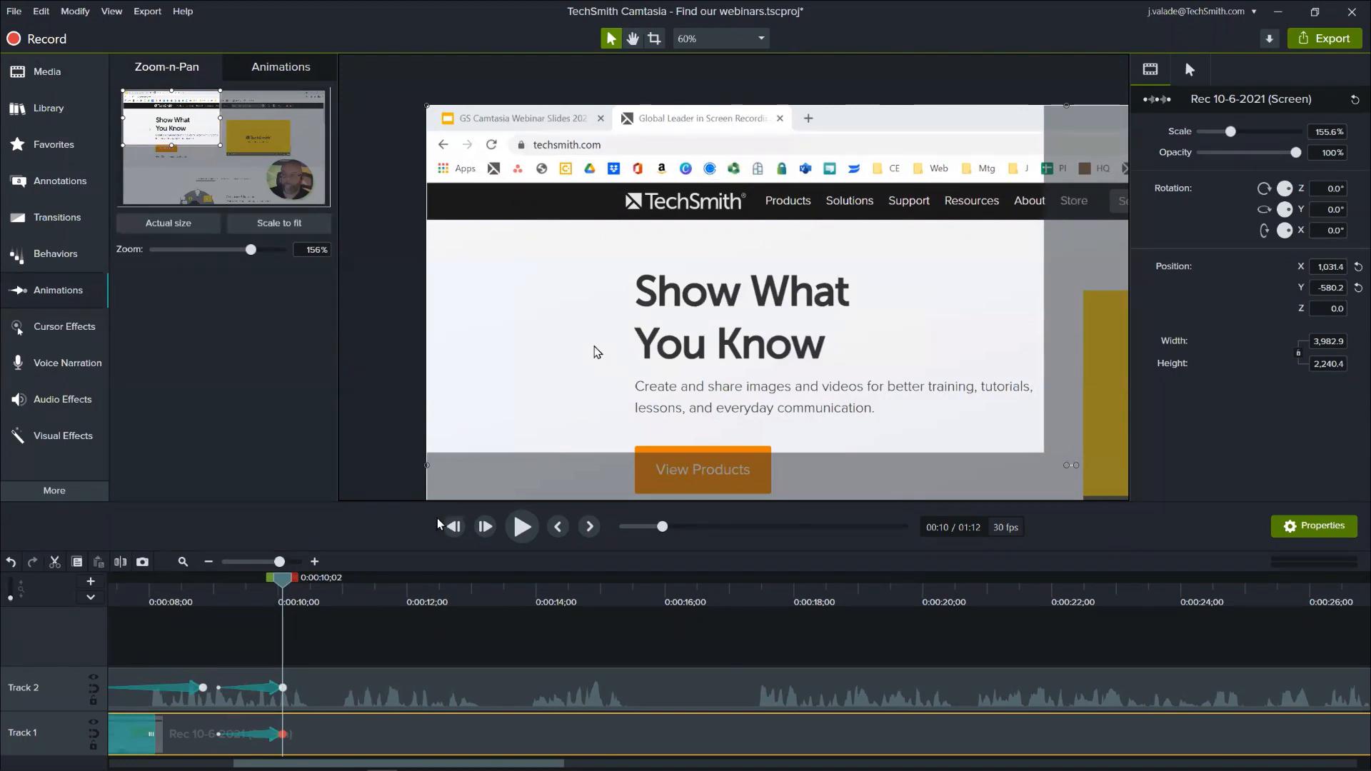
- Delete the zoom animation ending at 0:00:10;02 from the camera clip and play the remaining screen zoom
left_click(270, 689)
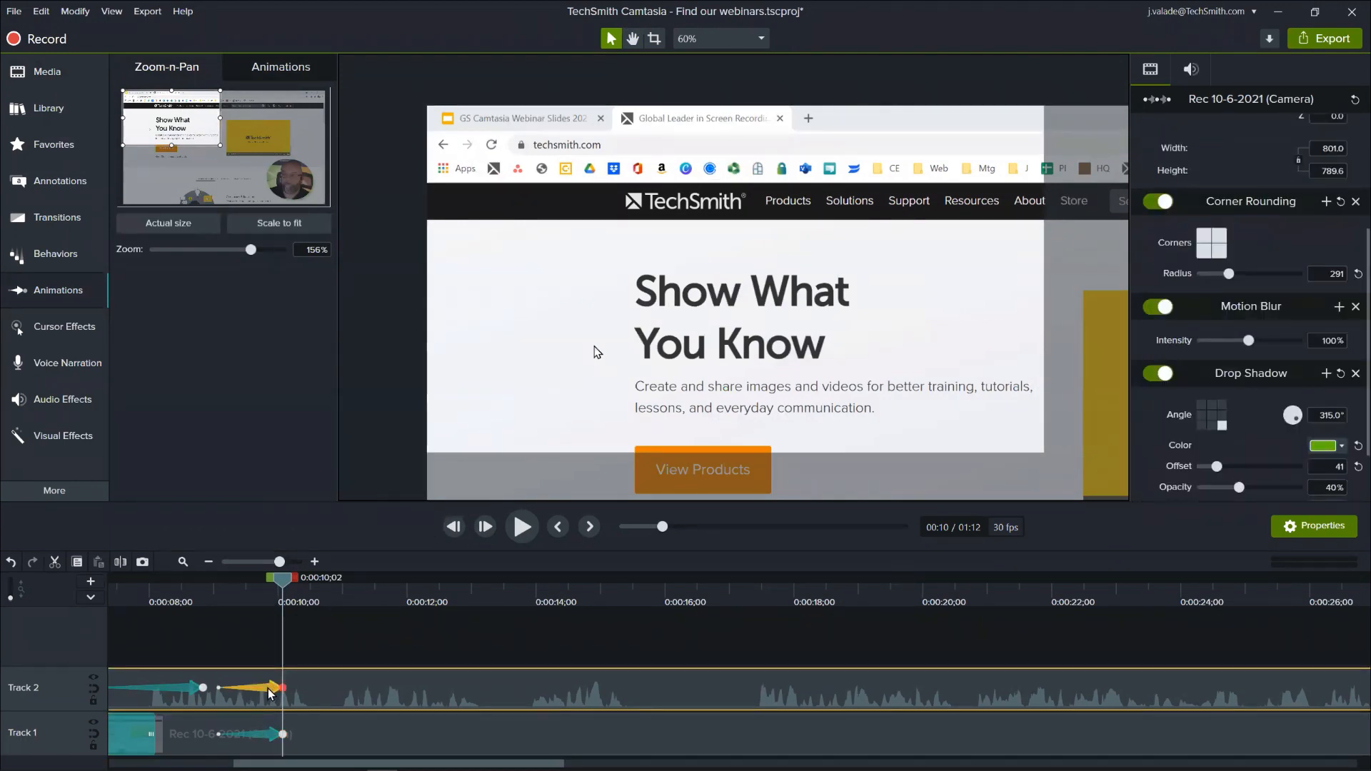
key("Delete")
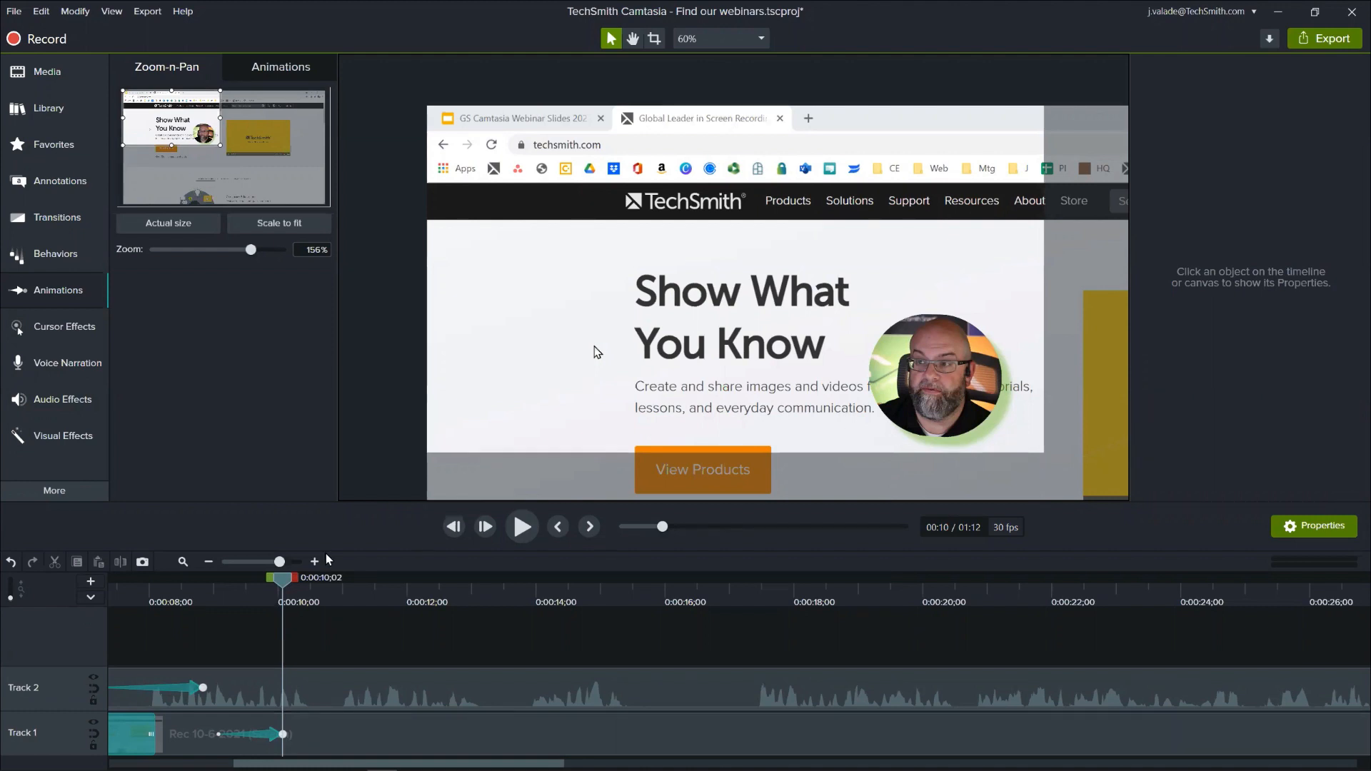
left_click_drag(191, 595, 210, 581)
key("space")
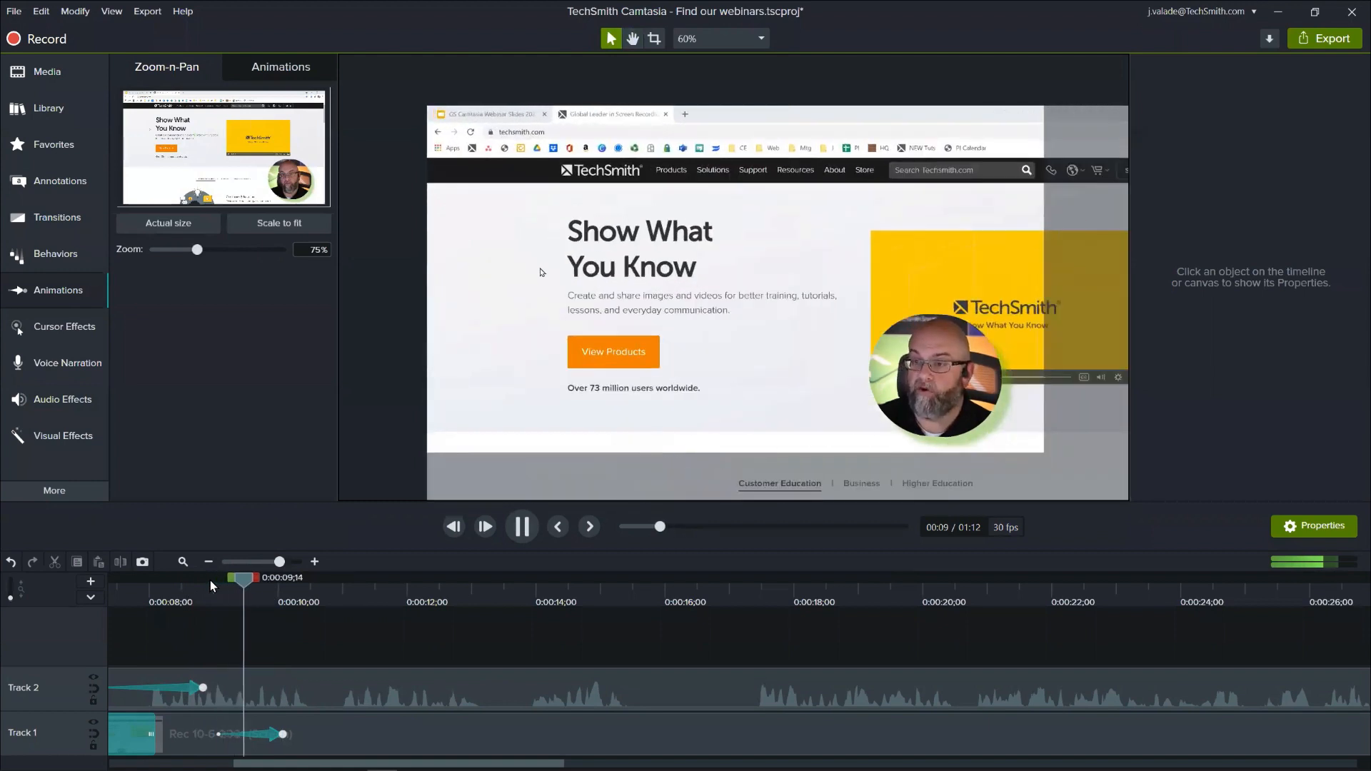
key("space")
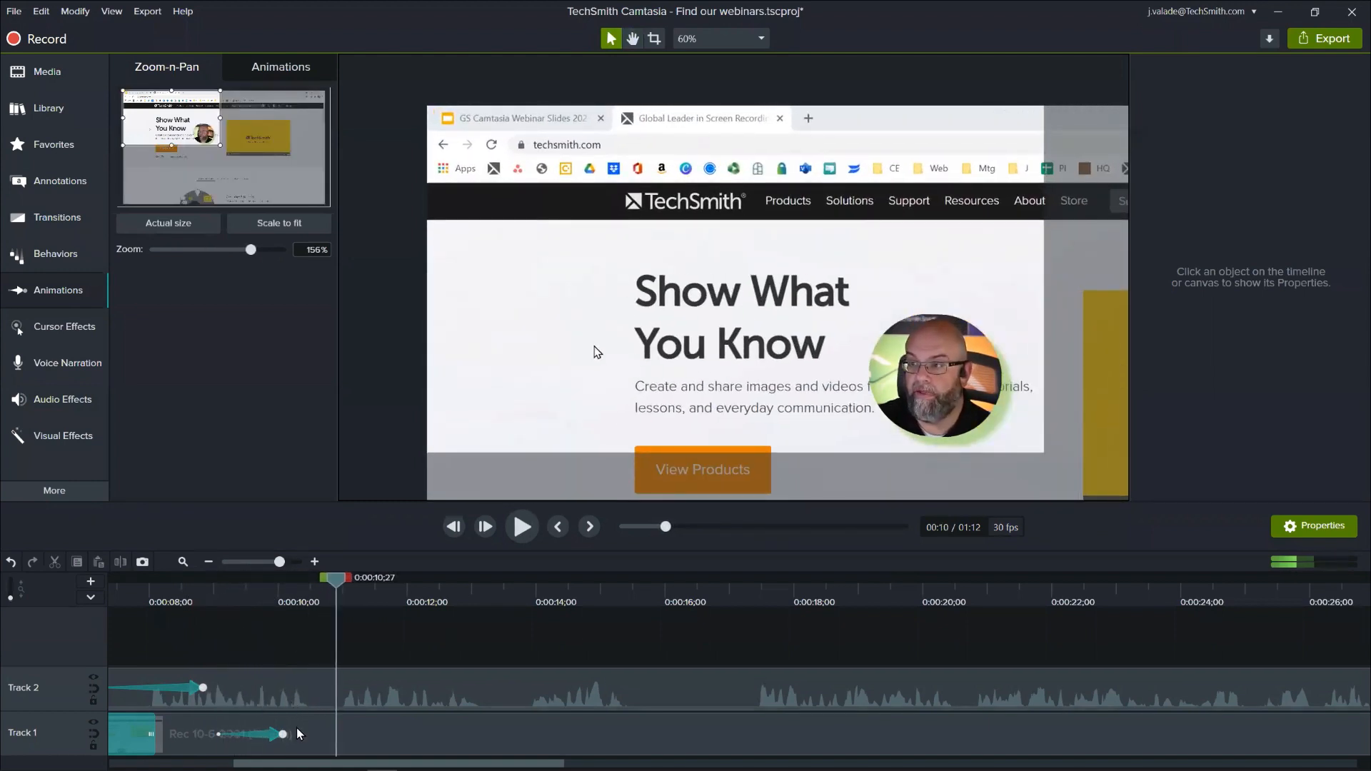
- Extend the screen clip's first zoom animation to end at 0:00:10;14 and move the playhead to 0:00:11;00
left_click_drag(283, 733, 312, 736)
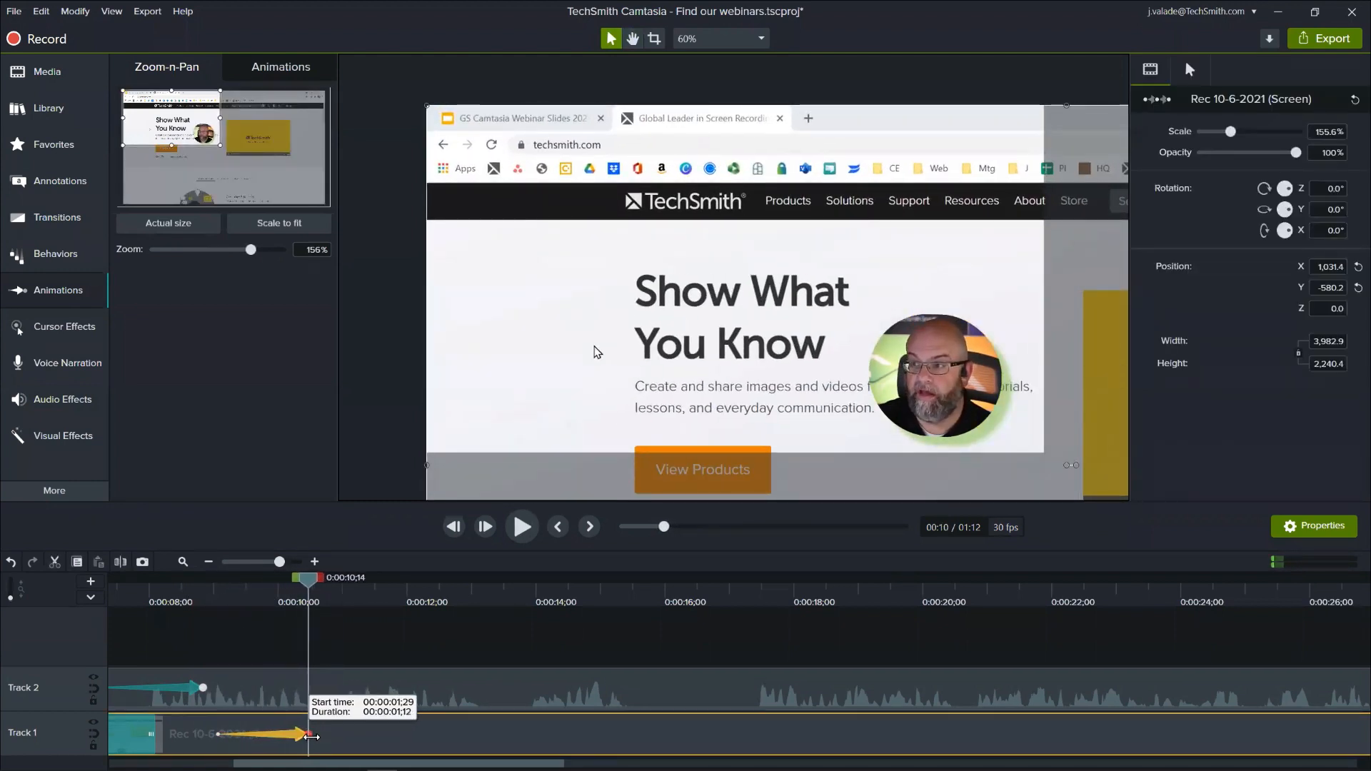
left_click_drag(309, 584, 343, 631)
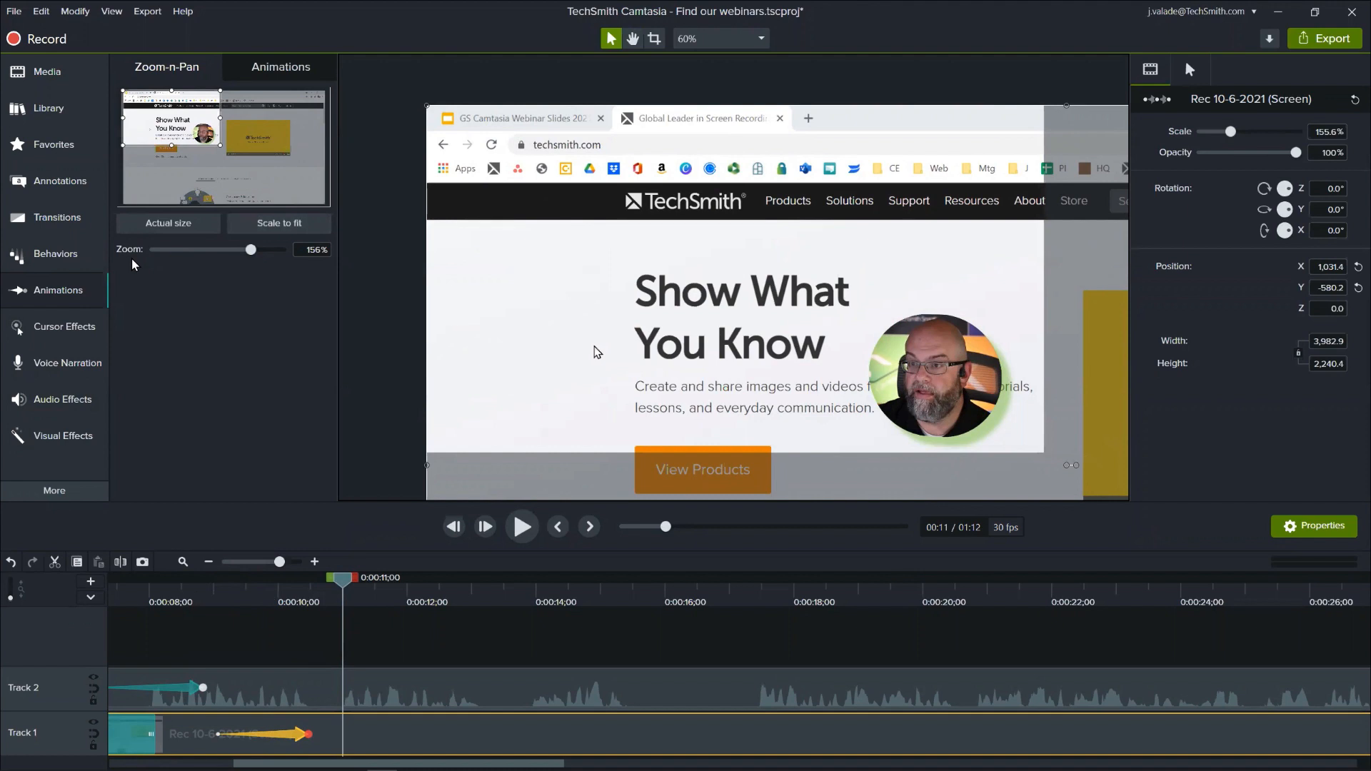
- Add a Spotlight annotation at 0:00:11;00 and fit it to the techsmith.com address, about 357 by 73
left_click(75, 183)
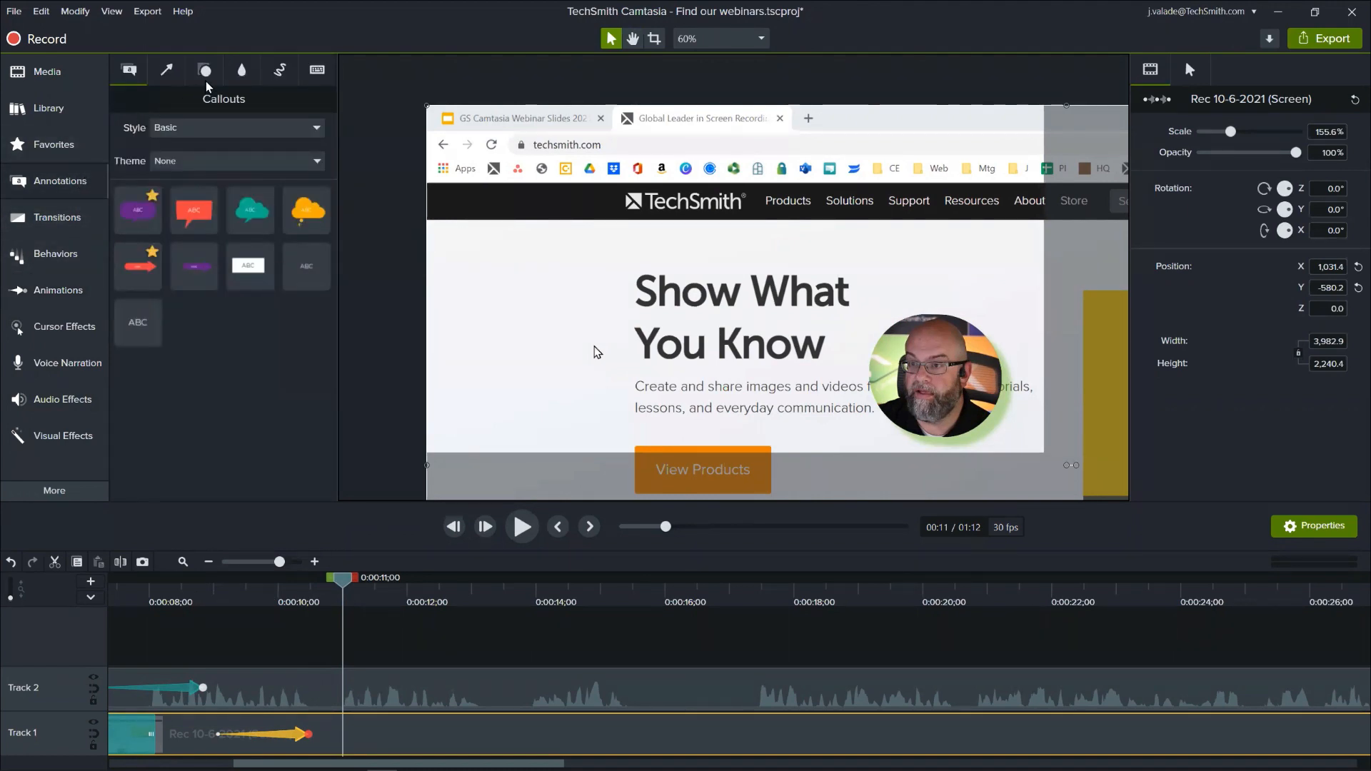
left_click(240, 71)
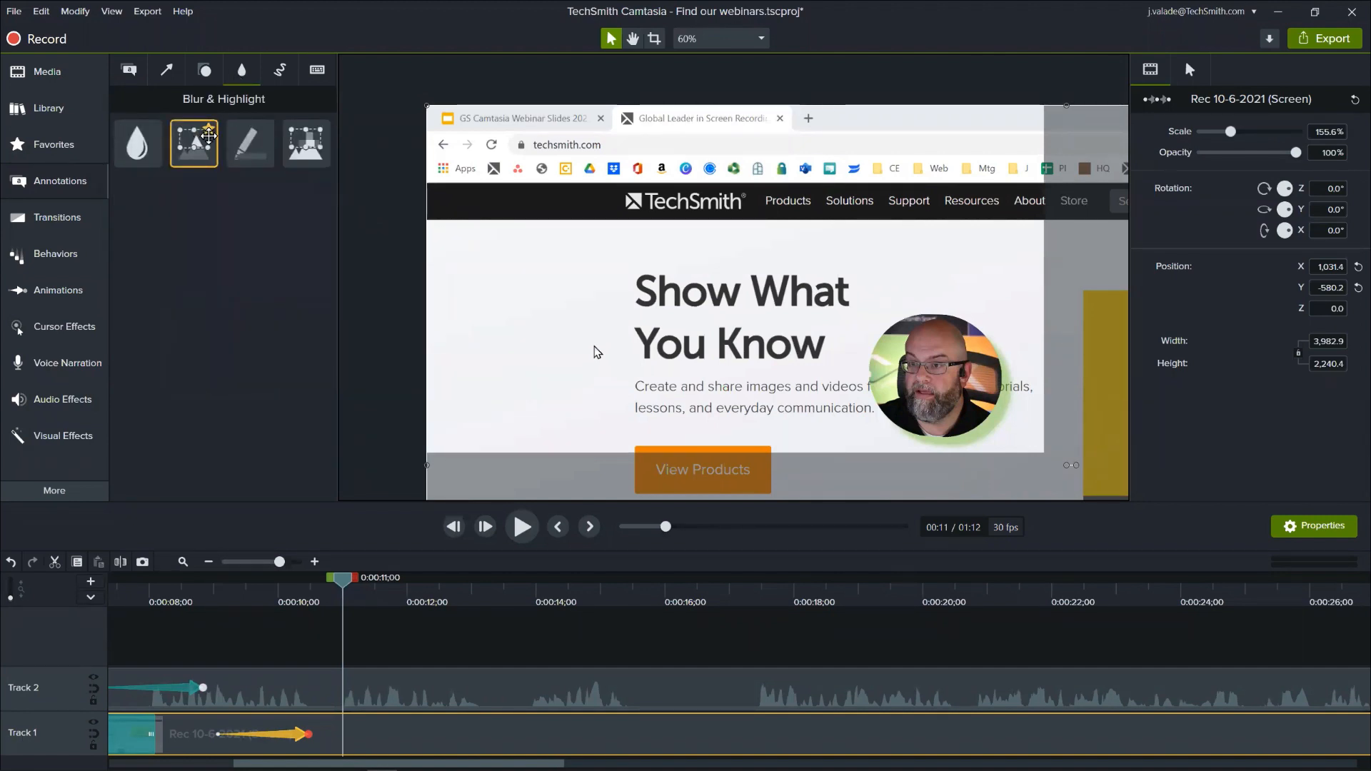
left_click_drag(200, 148, 585, 180)
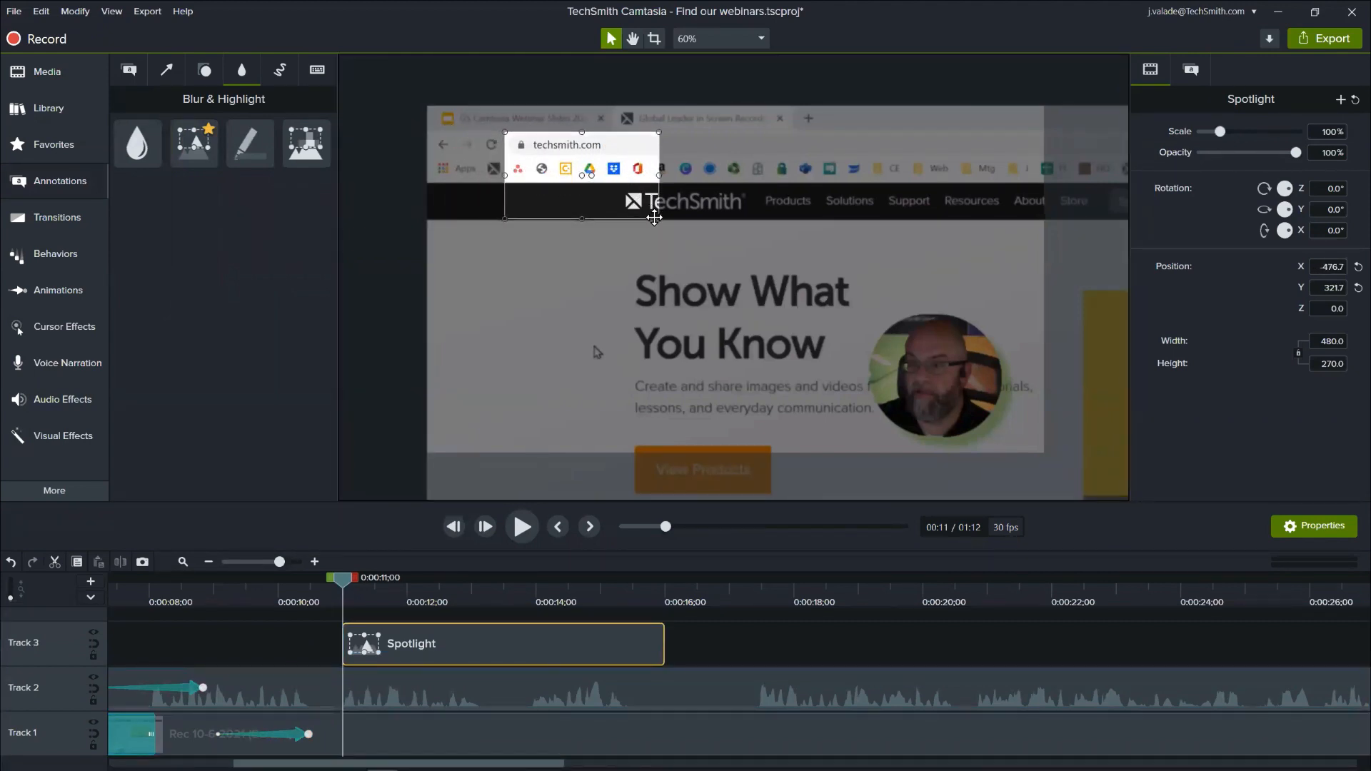
left_click_drag(658, 219, 618, 153)
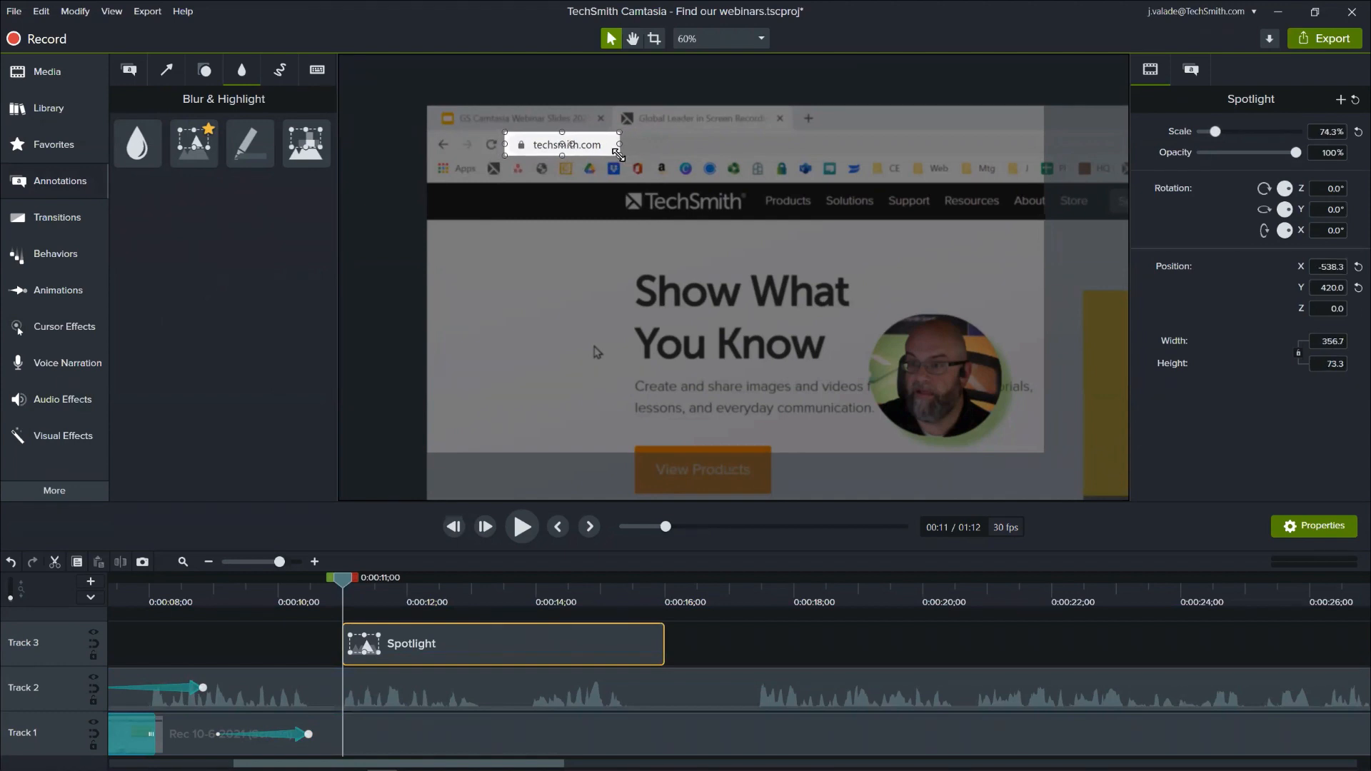
left_click(747, 189)
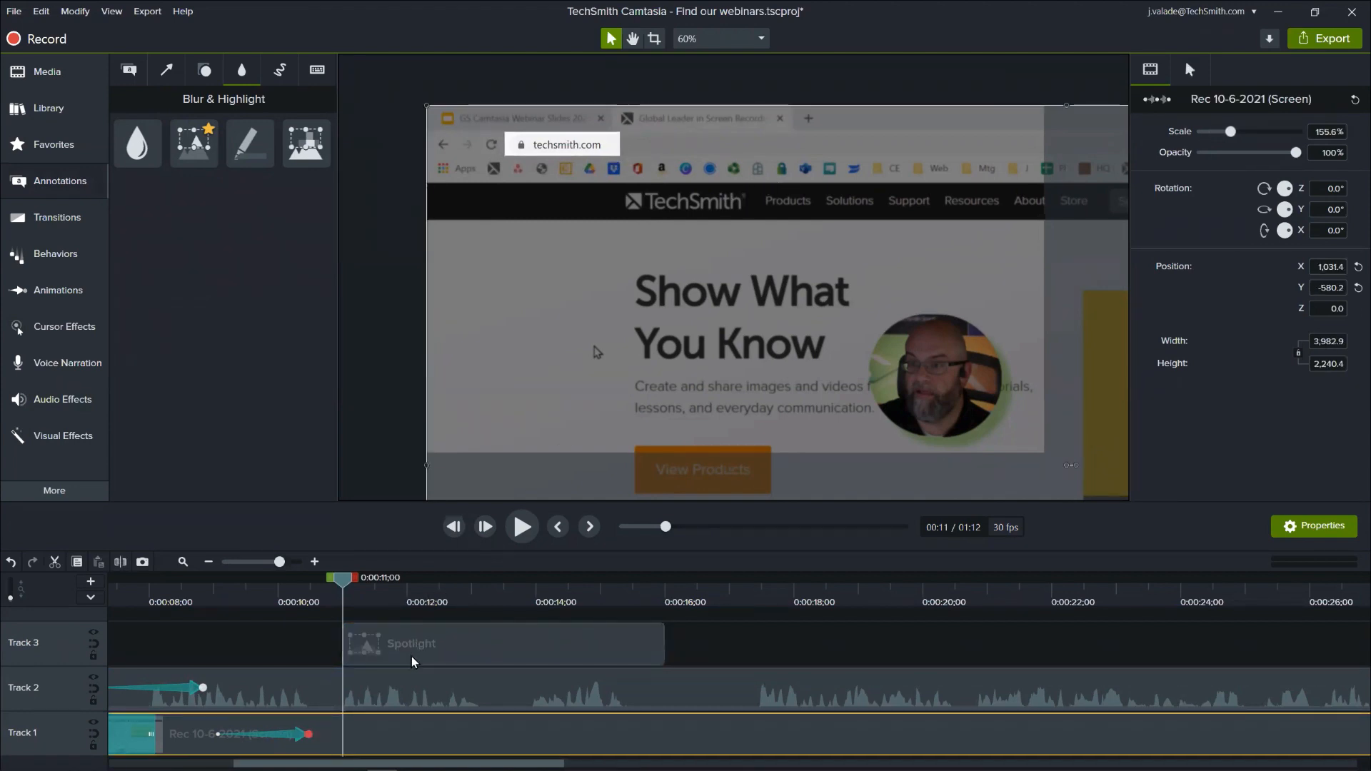
- Move the Spotlight clip to start where the first screen zoom ends and set its intensity to 81.6
left_click_drag(411, 661, 376, 657)
mouse_move(342, 579)
left_mouse_down()
mouse_move(270, 589)
mouse_move(347, 602)
left_mouse_up()
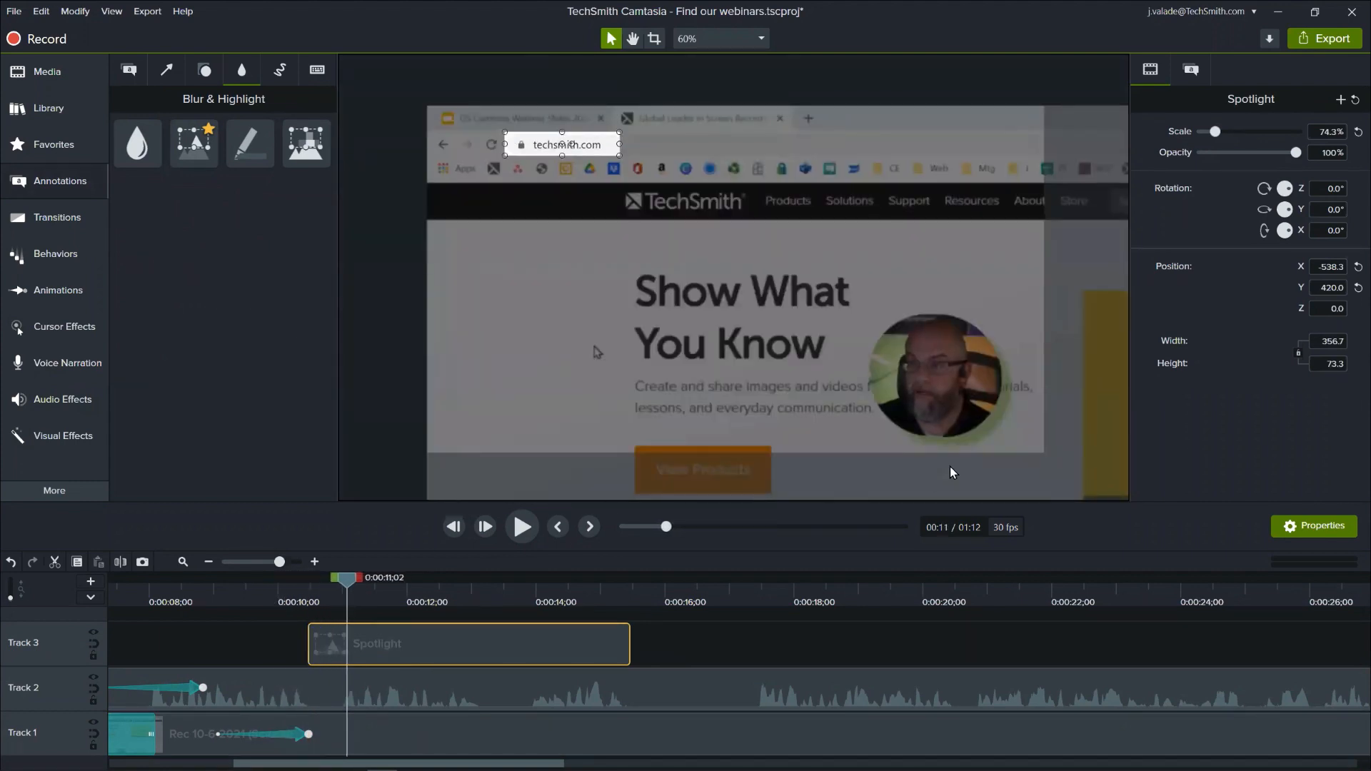
left_click(1189, 72)
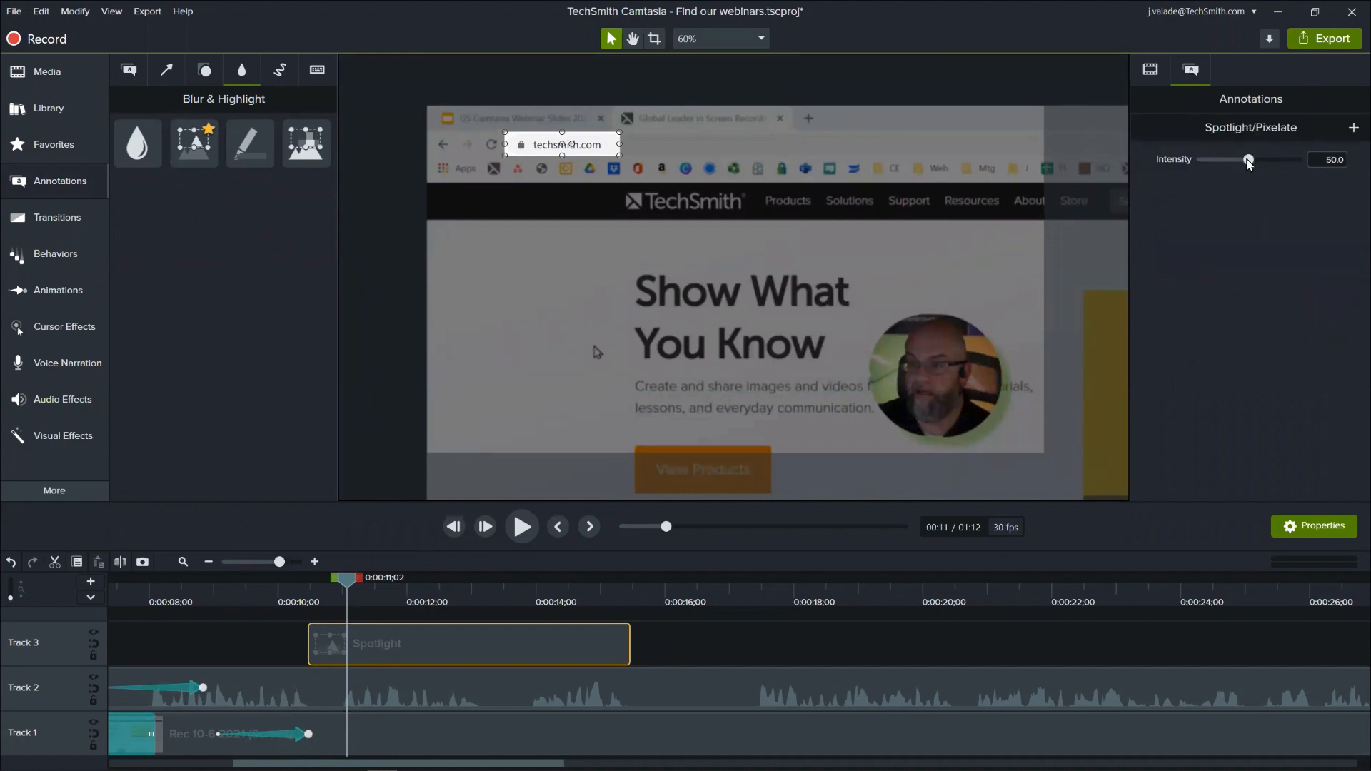
left_click_drag(1246, 160, 1276, 172)
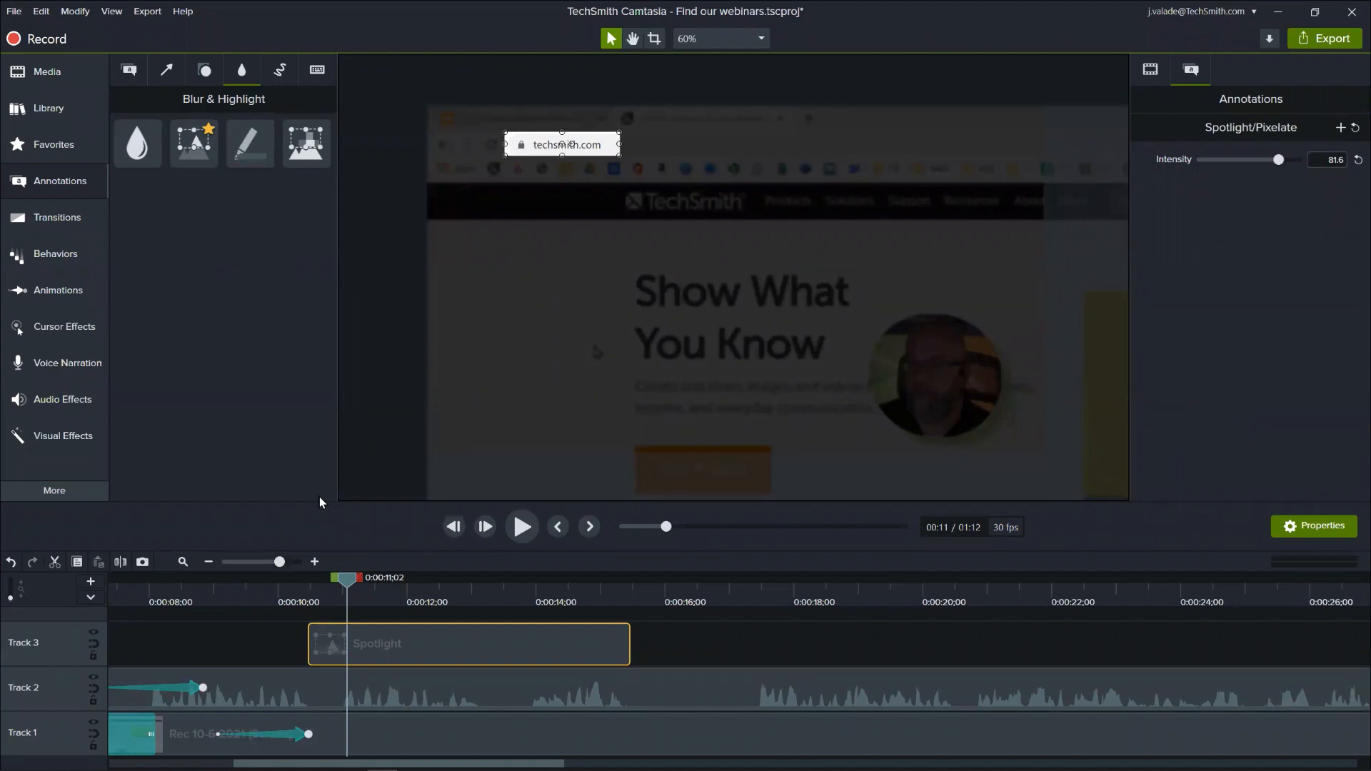
- Apply the Fade transition to both ends of the Spotlight clip and play the section from about 0:00:08;28
left_click(84, 230)
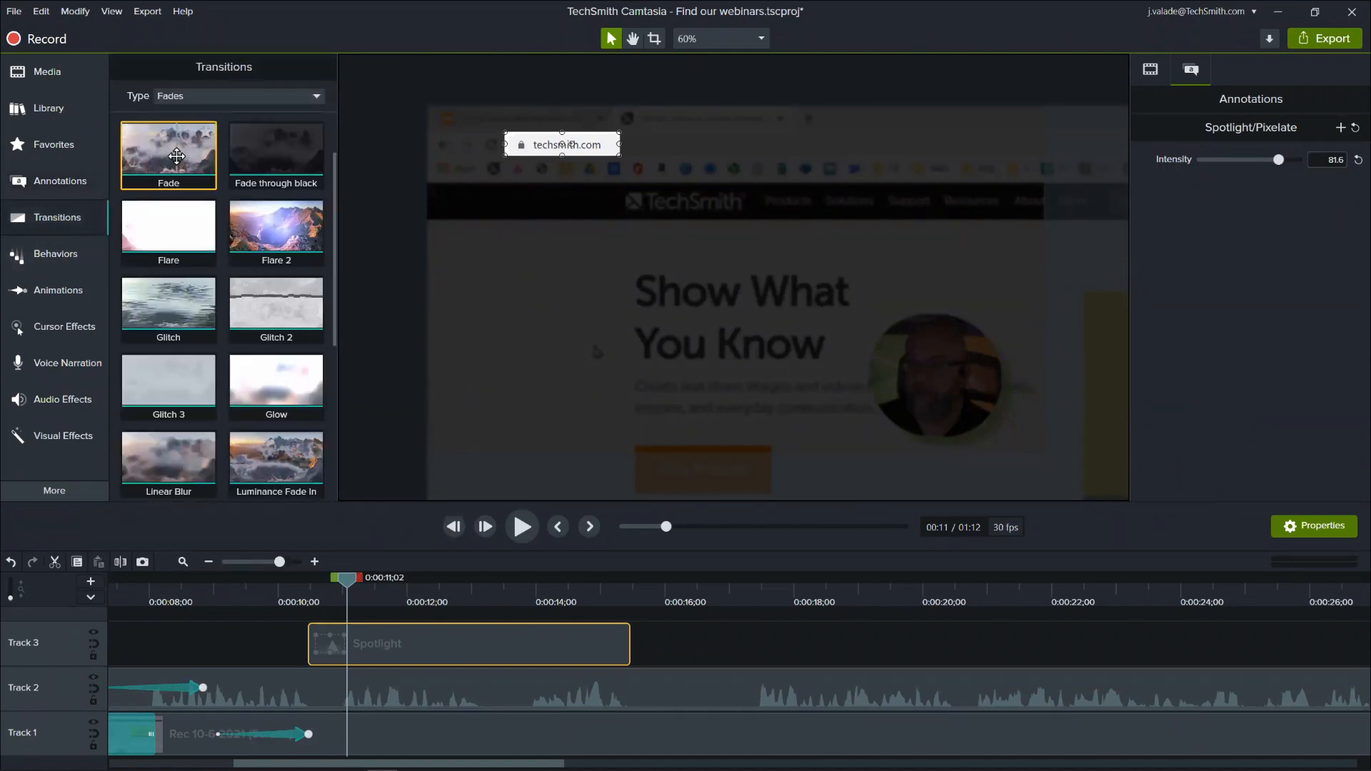
left_click_drag(177, 156, 450, 647)
left_click(210, 601)
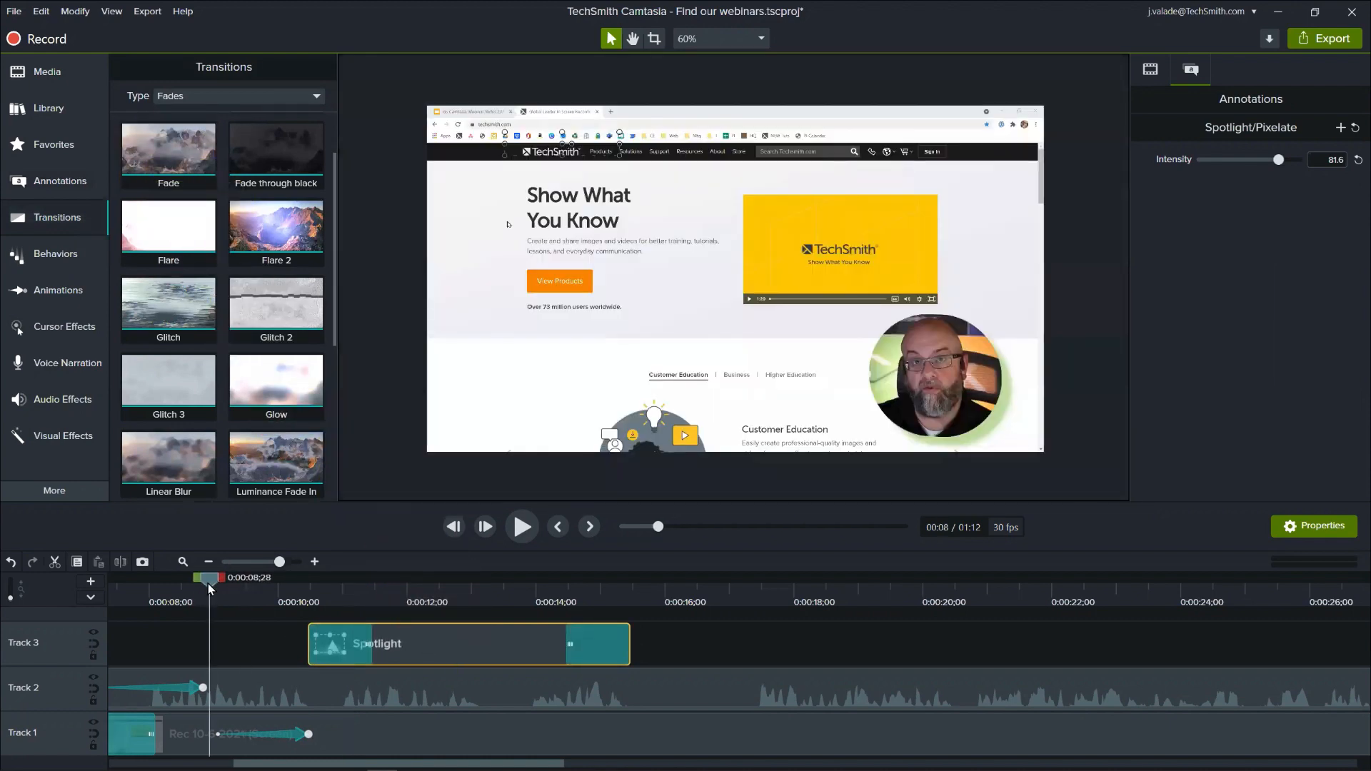
left_click_drag(212, 576, 203, 653)
key("space")
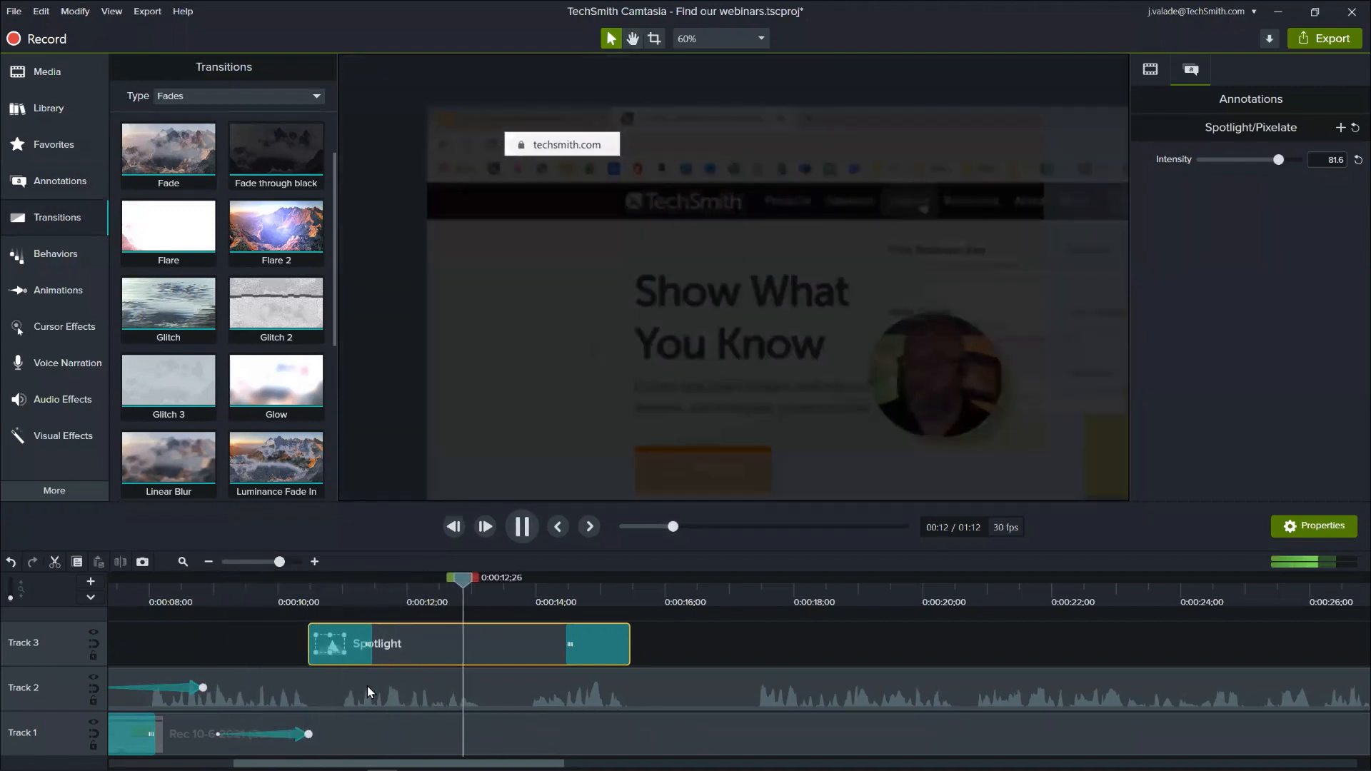
key("space")
- Shorten the Spotlight clip to about two seconds, shorten its fades, and play the section to check the timing
left_click_drag(627, 642, 344, 646)
left_click(240, 579)
key("space")
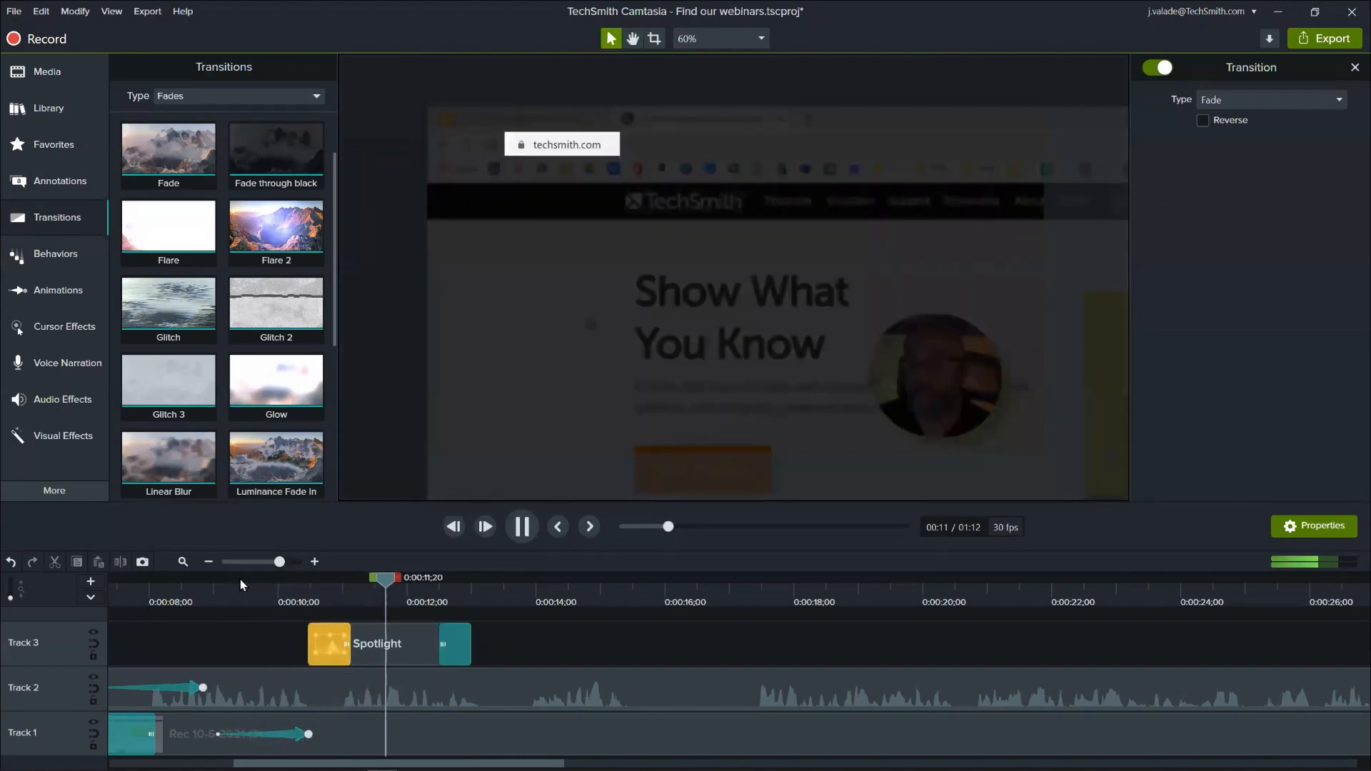
key("space")
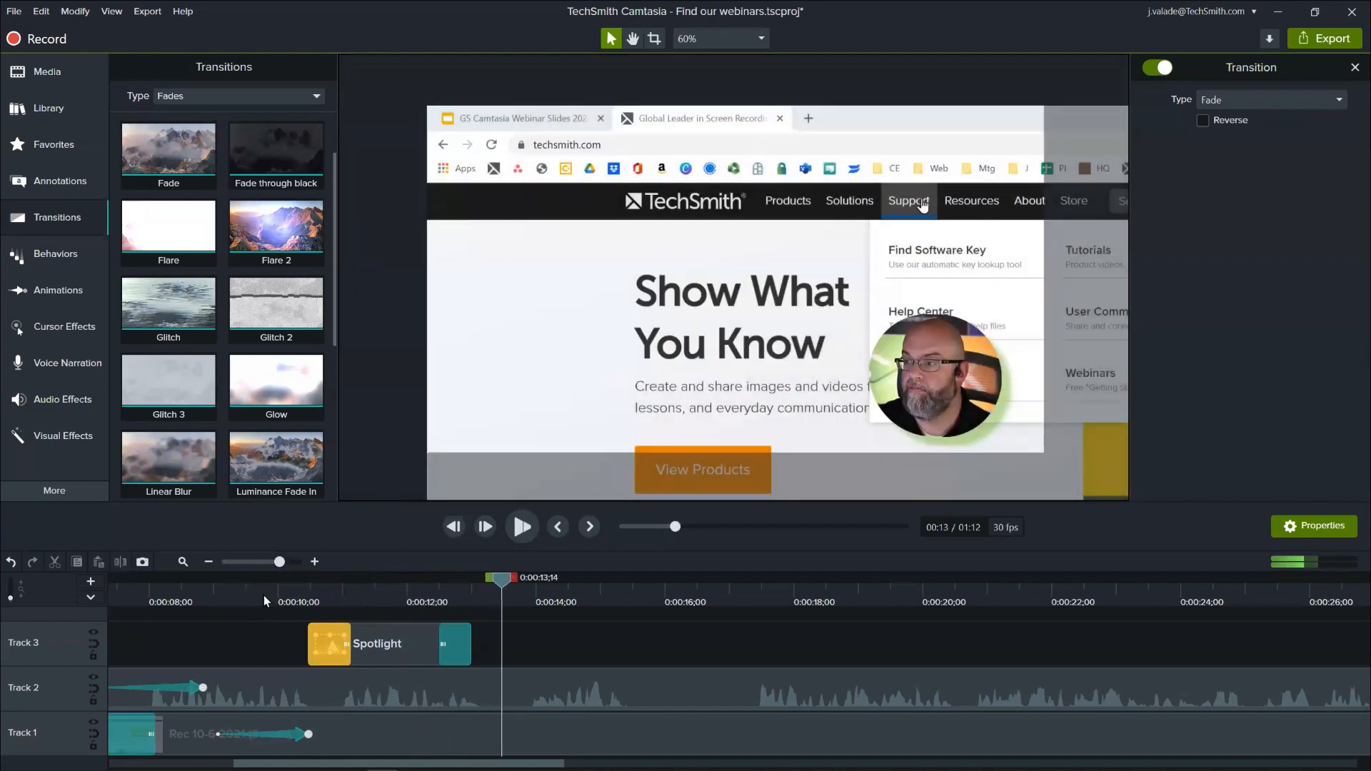
left_click(405, 606)
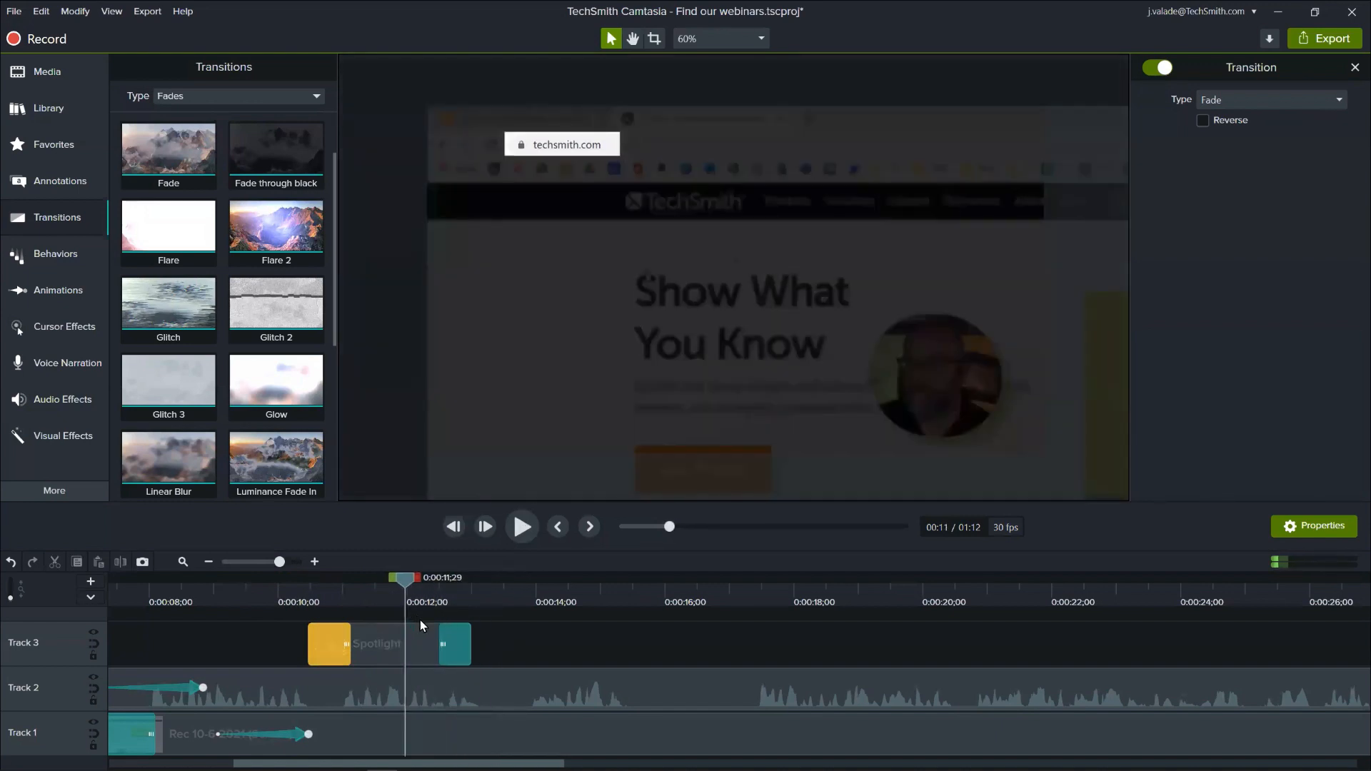
left_click_drag(464, 630, 436, 632)
- Add a Zoom-n-Pan at 0:00:13;07 that reframes the Support menu at 129%, and delete the matching animation from the camera clip
left_click_drag(404, 587, 482, 611)
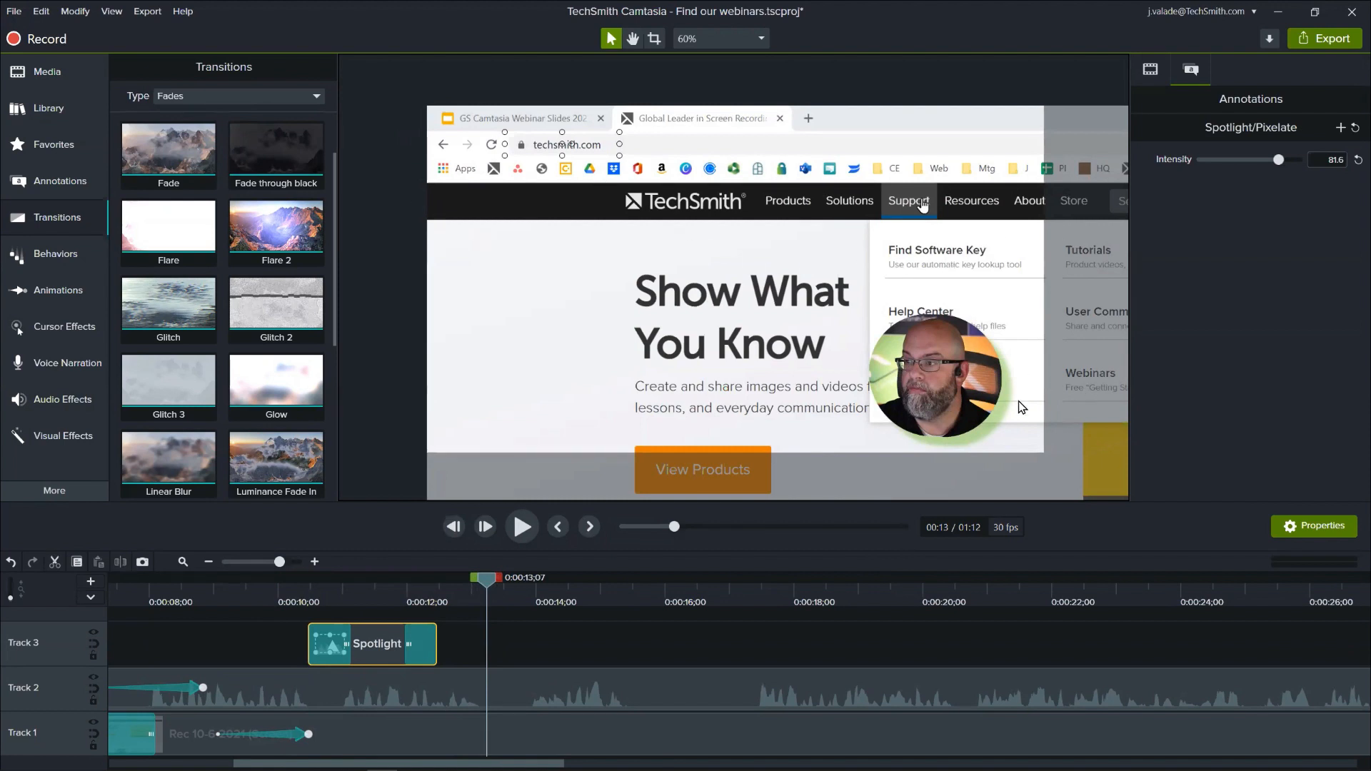
scroll(946, 338, "down", 5)
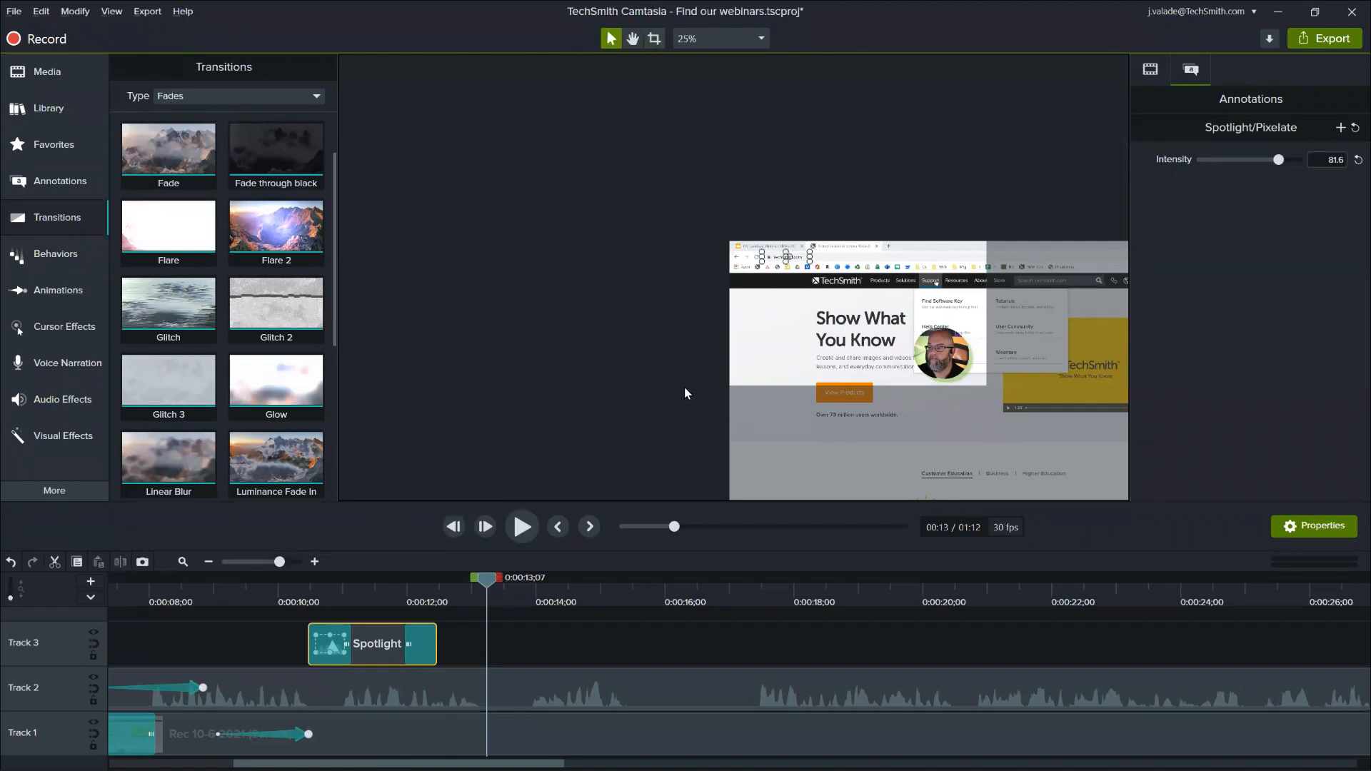
scroll(658, 340, "up", 5)
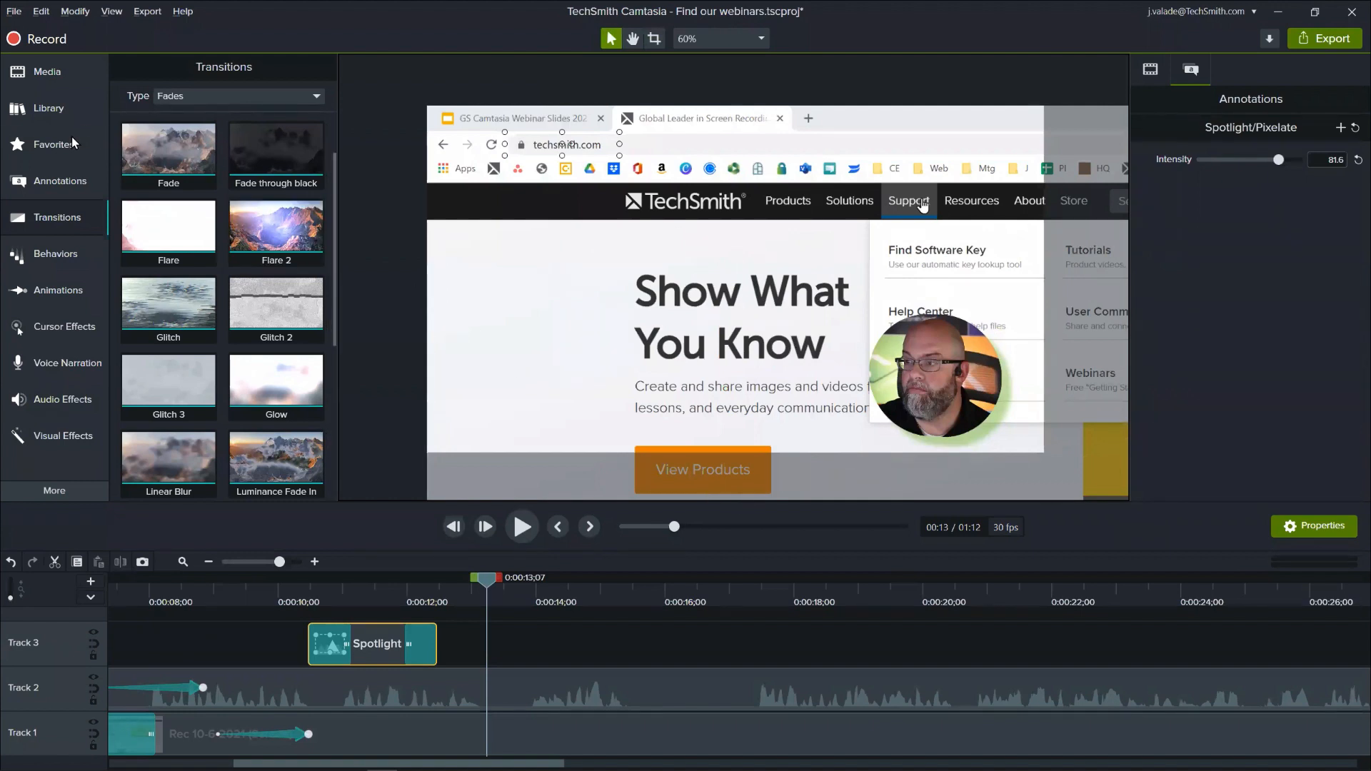
left_click(67, 287)
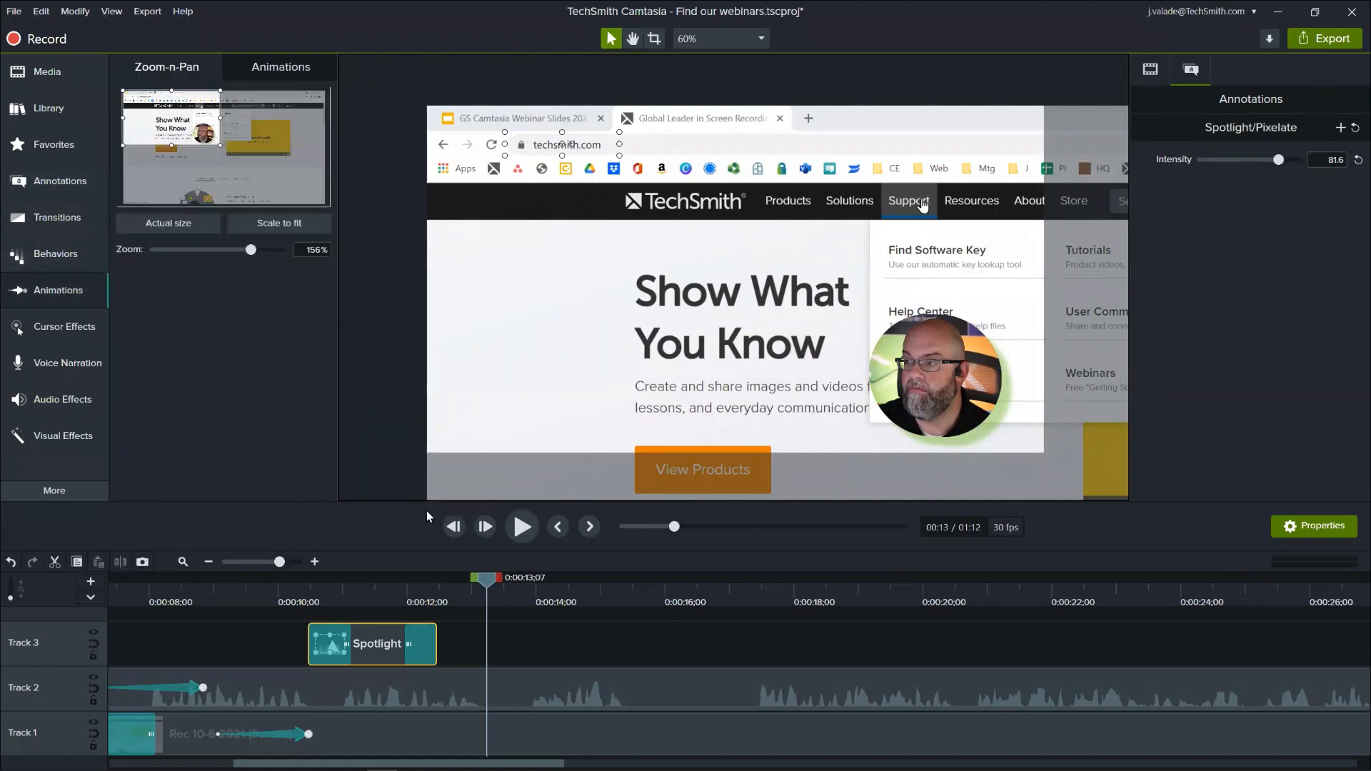
left_click(461, 731)
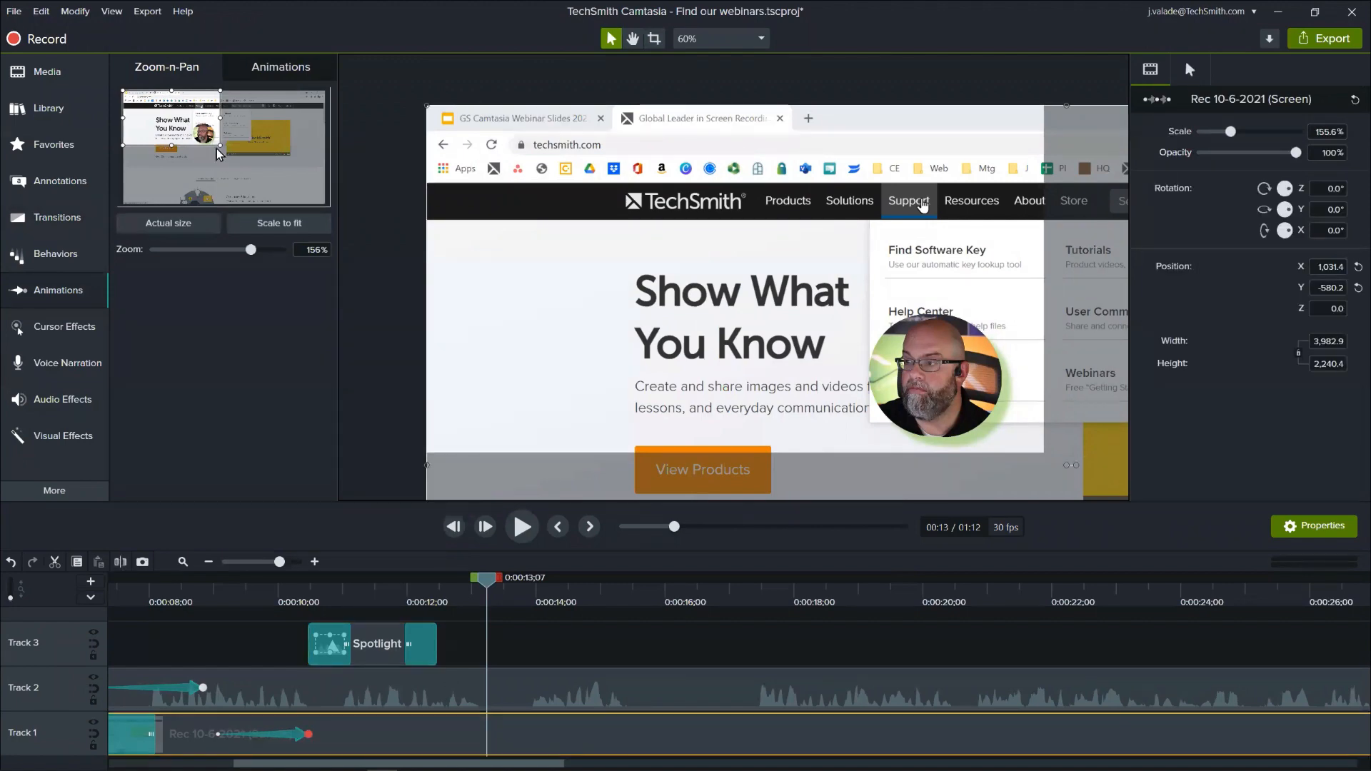
mouse_move(222, 148)
left_mouse_down()
mouse_move(241, 156)
mouse_move(193, 132)
mouse_move(218, 130)
left_mouse_up()
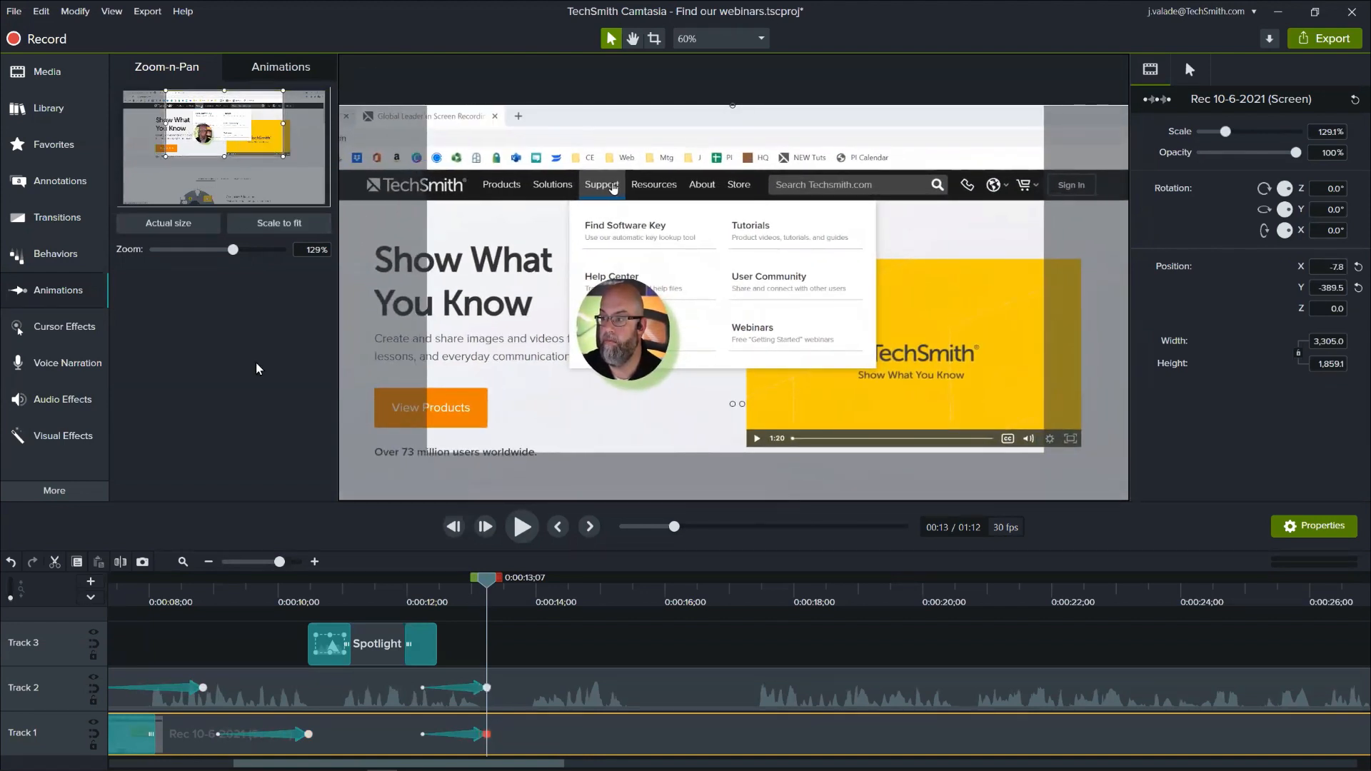
left_click(473, 690)
key("Delete")
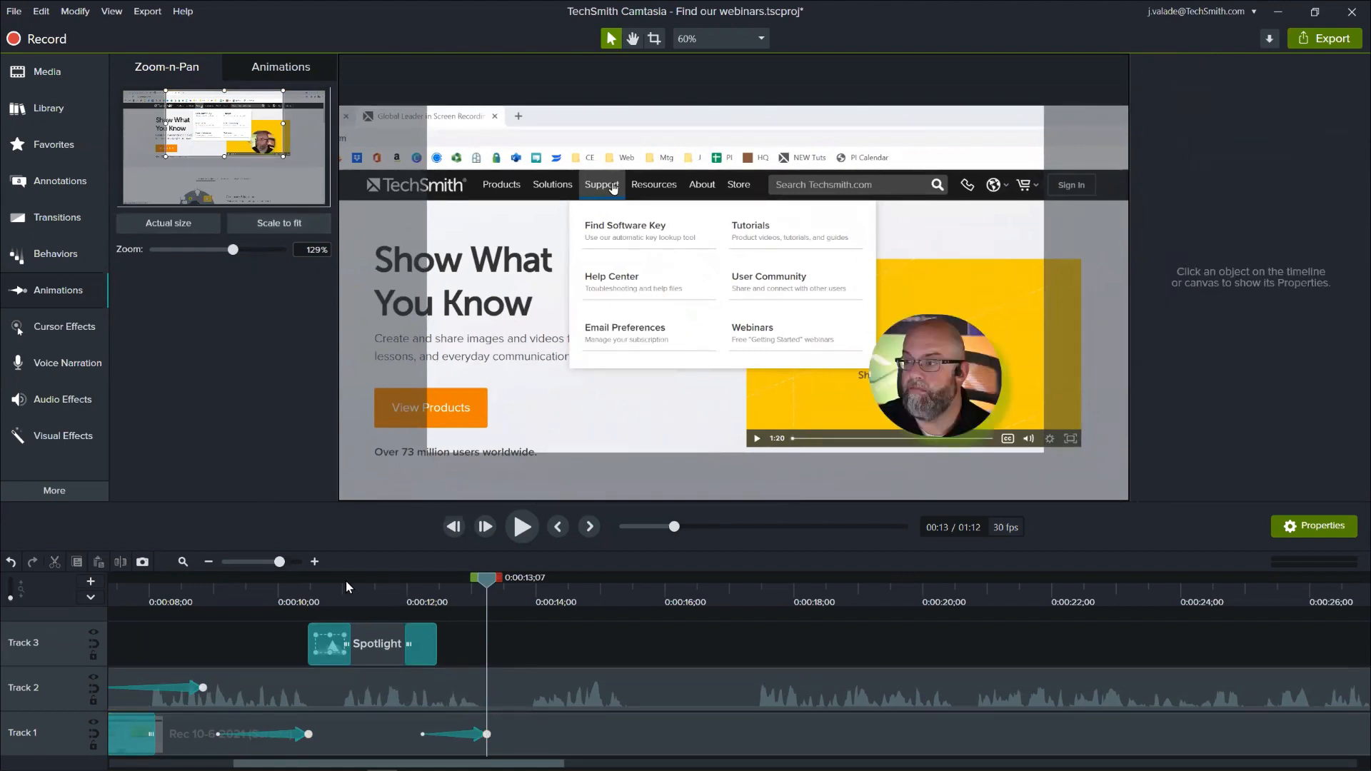
- Scrub and play the Support menu section up to 0:00:17;12 to examine when the webinar page opens
left_click_drag(332, 590, 261, 635)
left_click_drag(279, 636, 634, 660)
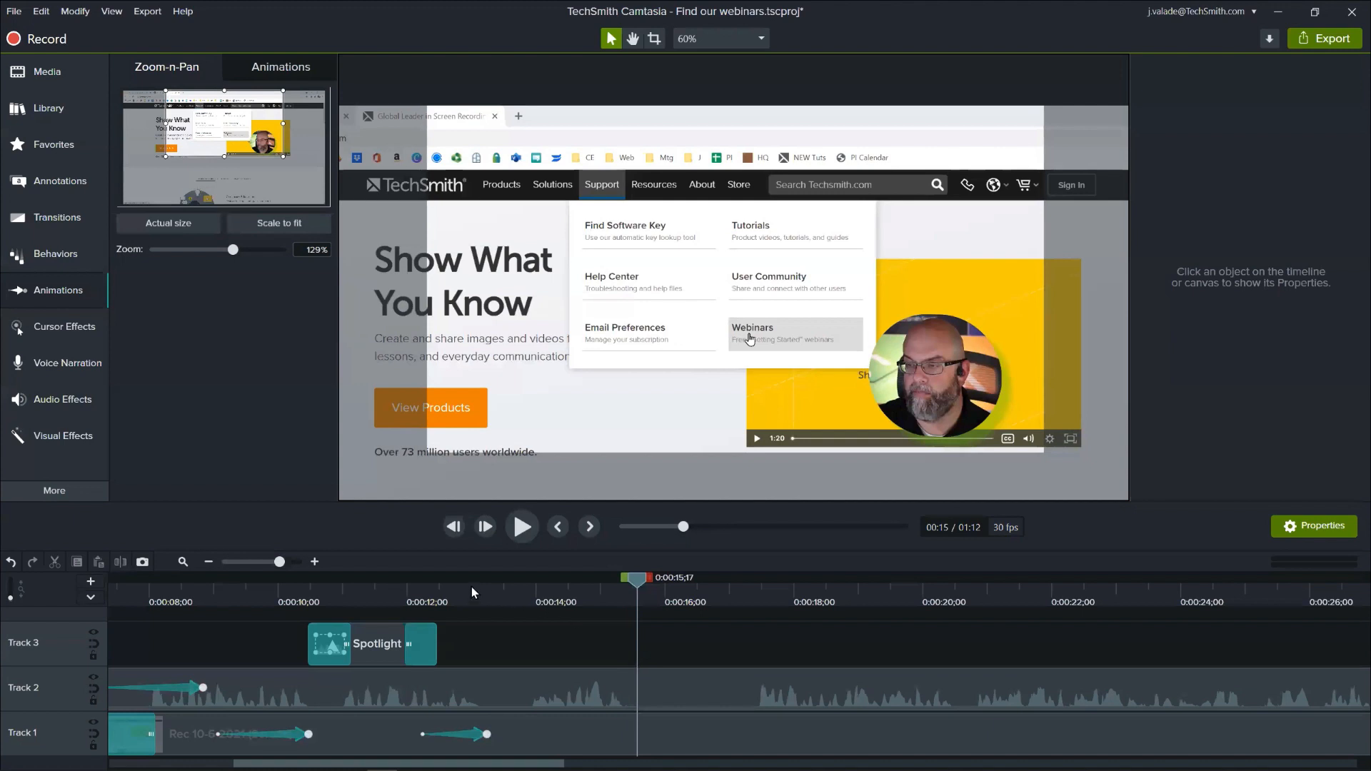
left_click(515, 590)
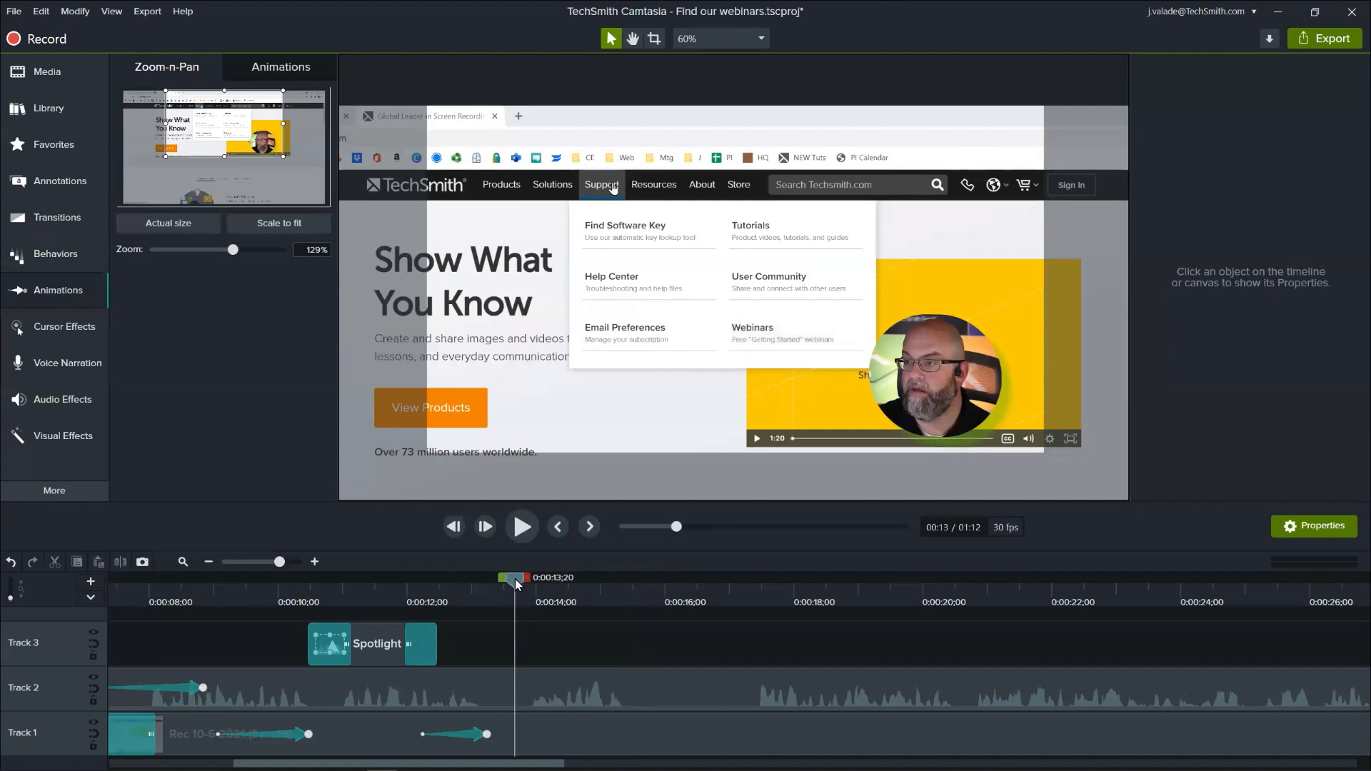
left_click(618, 601)
left_click(638, 604)
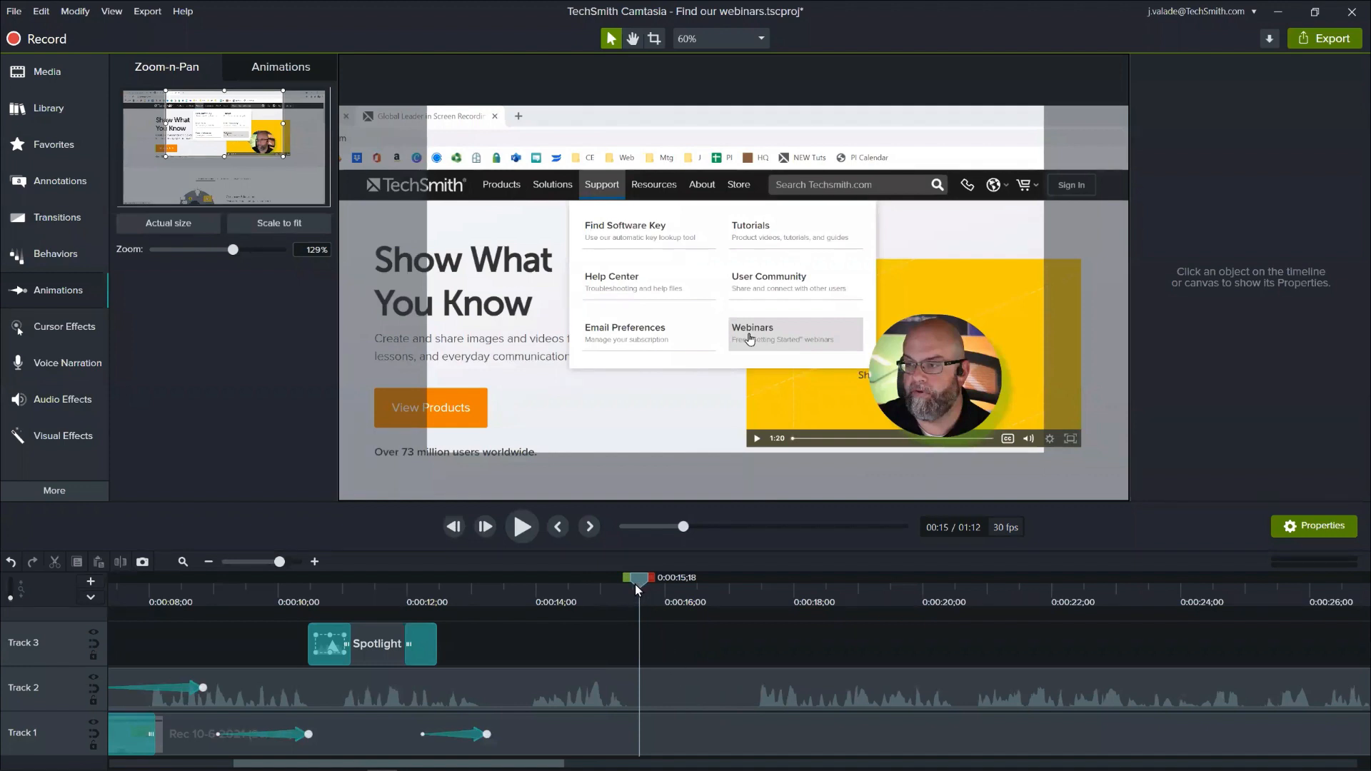
left_click_drag(635, 585, 523, 597)
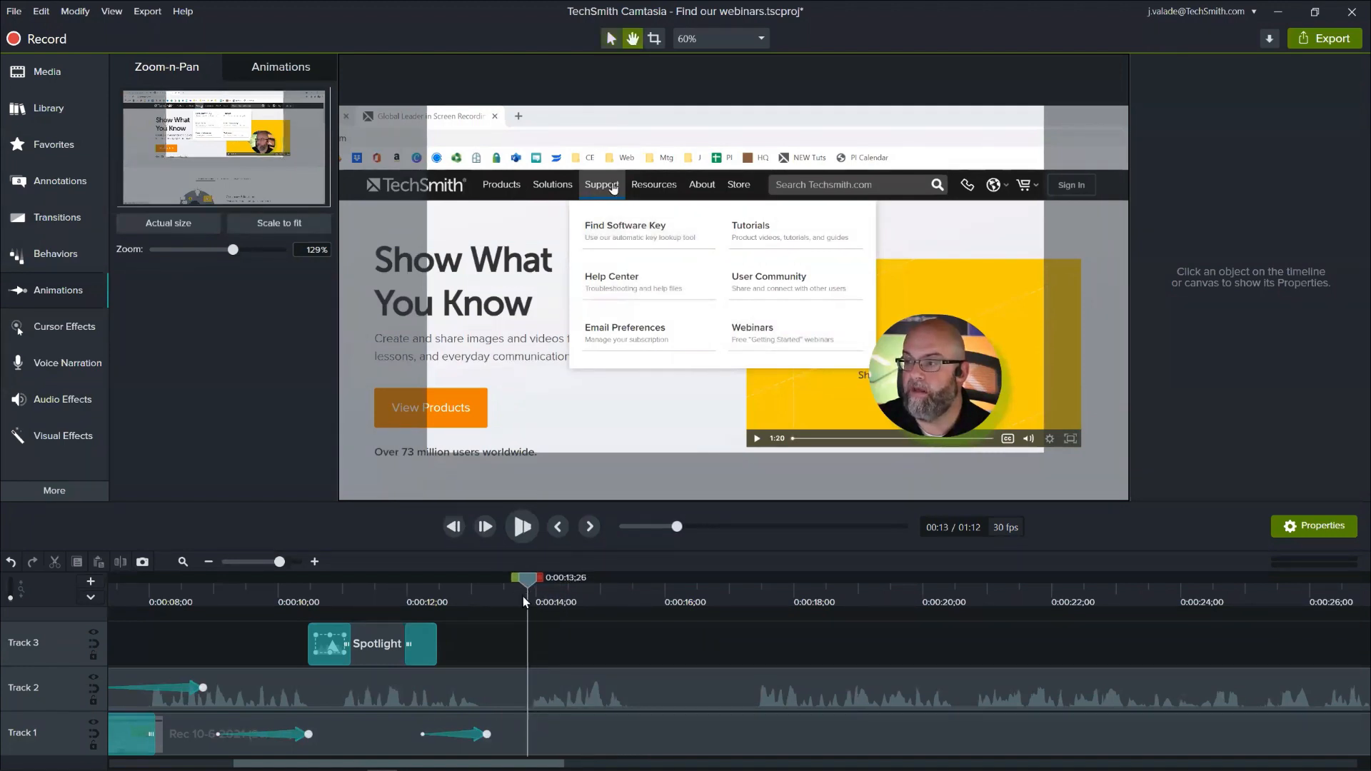
key("space")
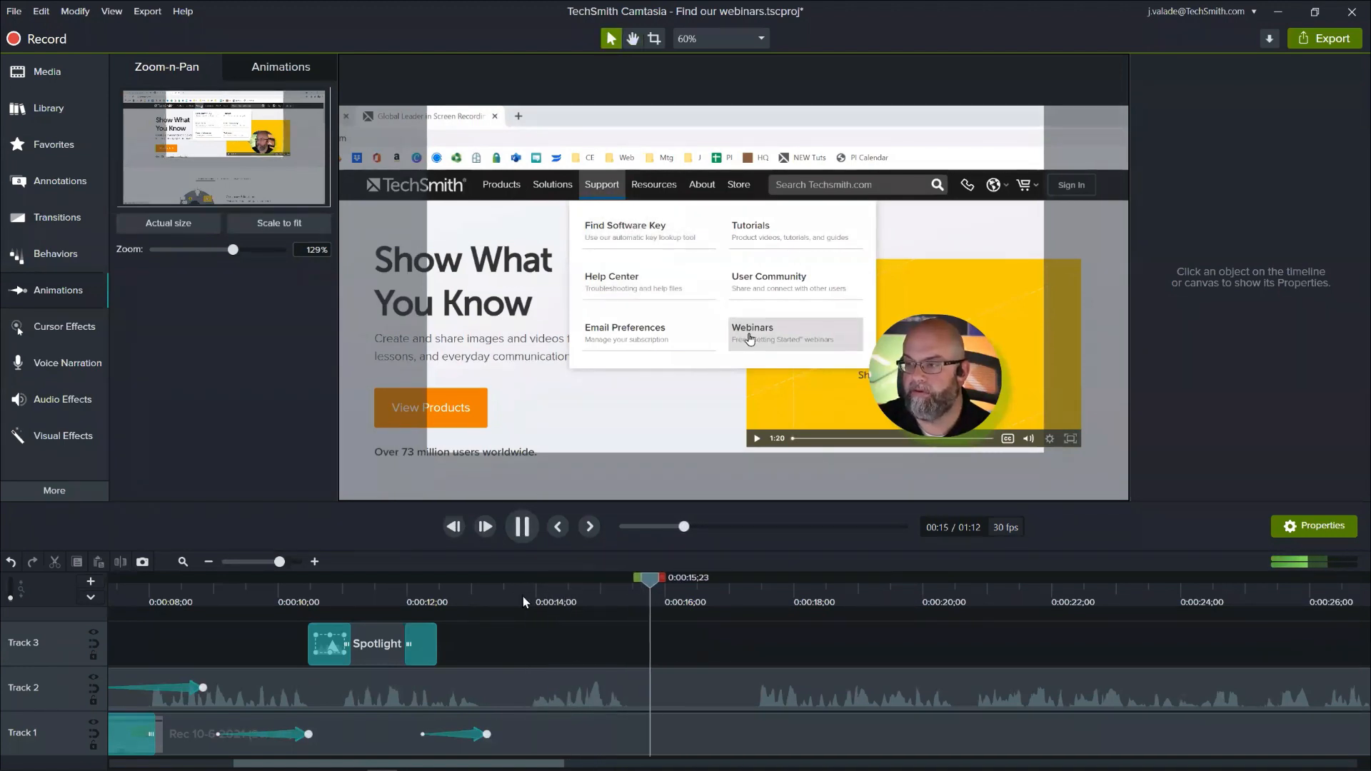
key("space")
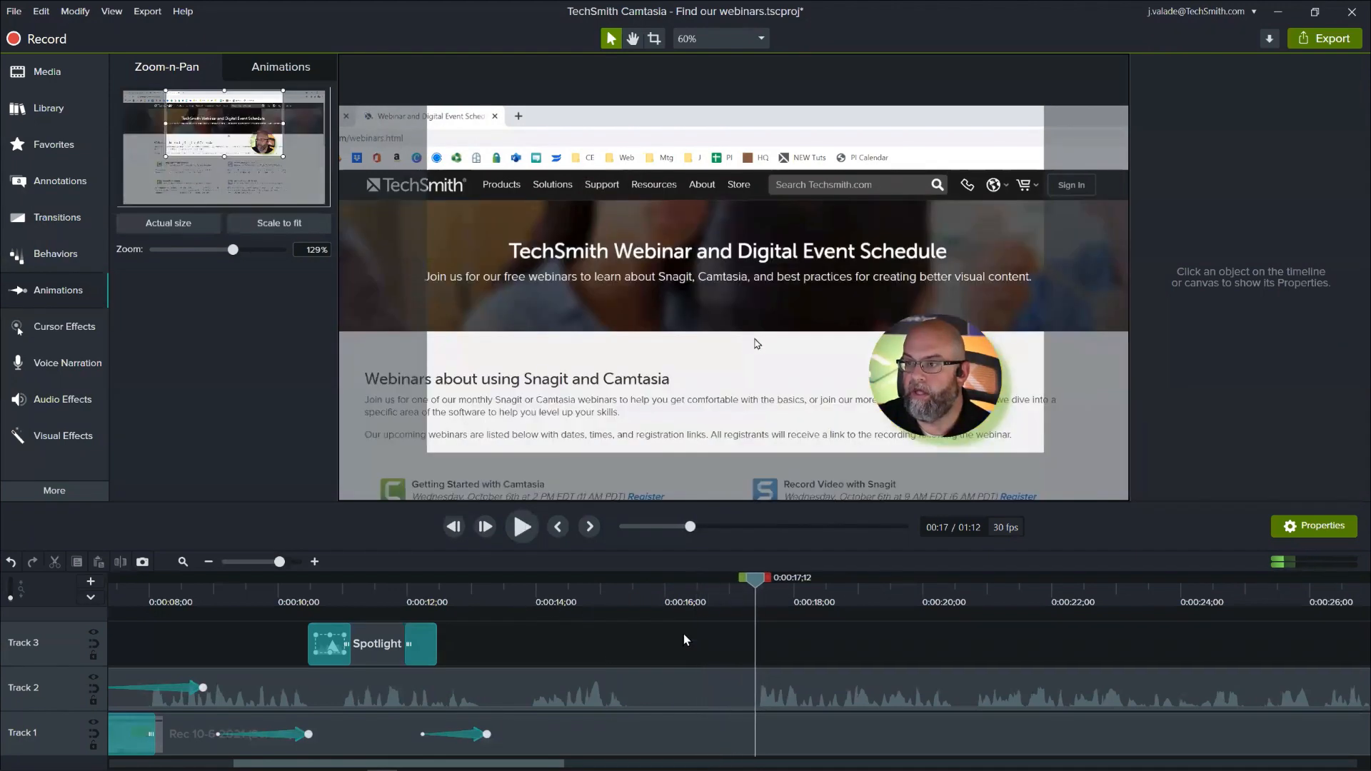
left_click_drag(754, 584, 704, 601)
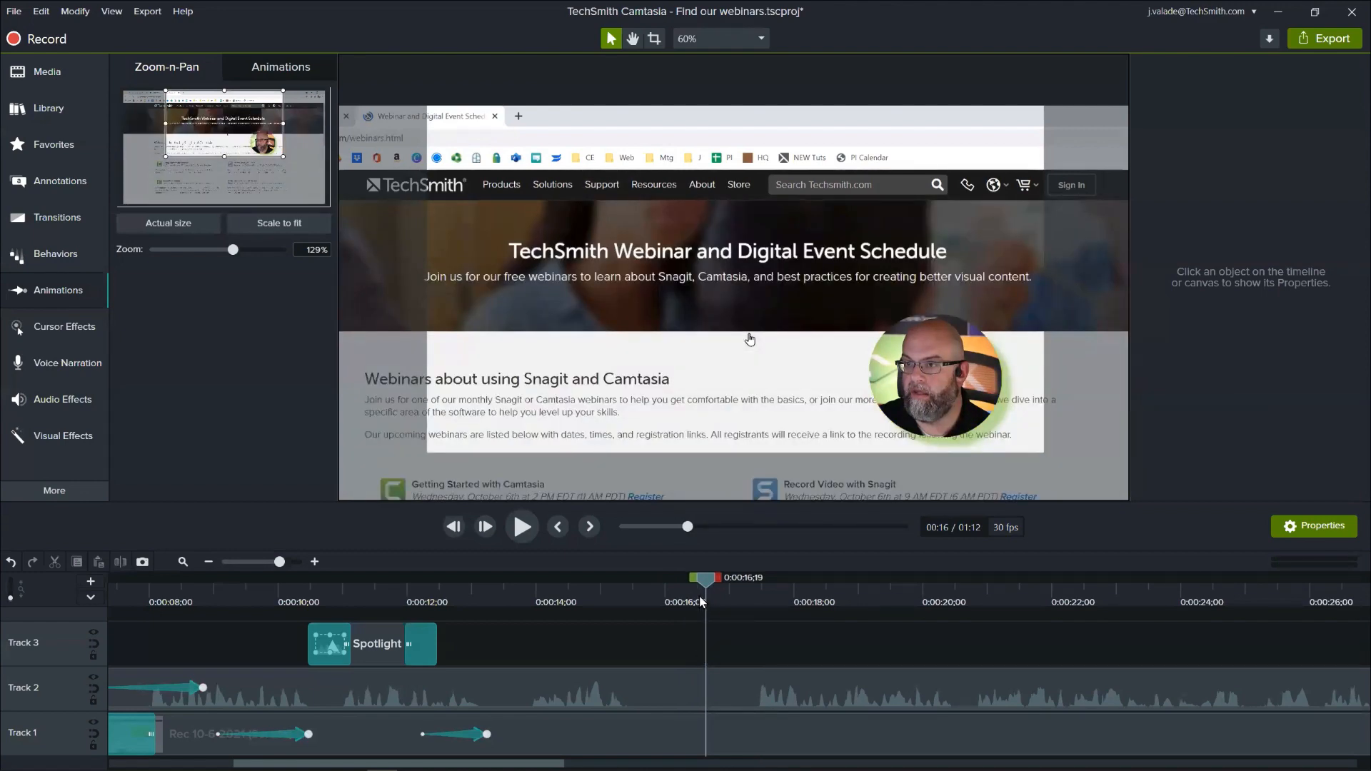
- Scale the screen clip to fit at 0:00:17;12 and delete the matching animation from the camera clip
left_click_drag(708, 582, 756, 599)
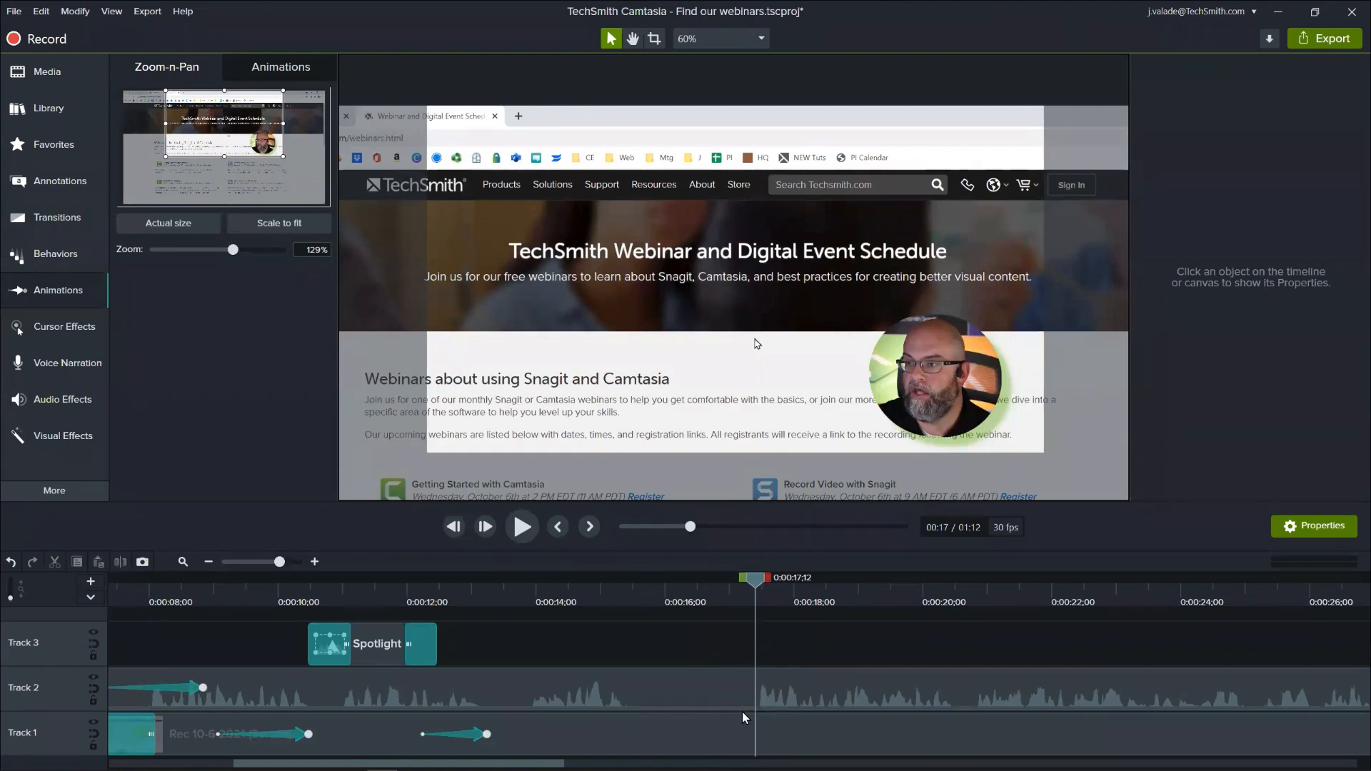
left_click(738, 741)
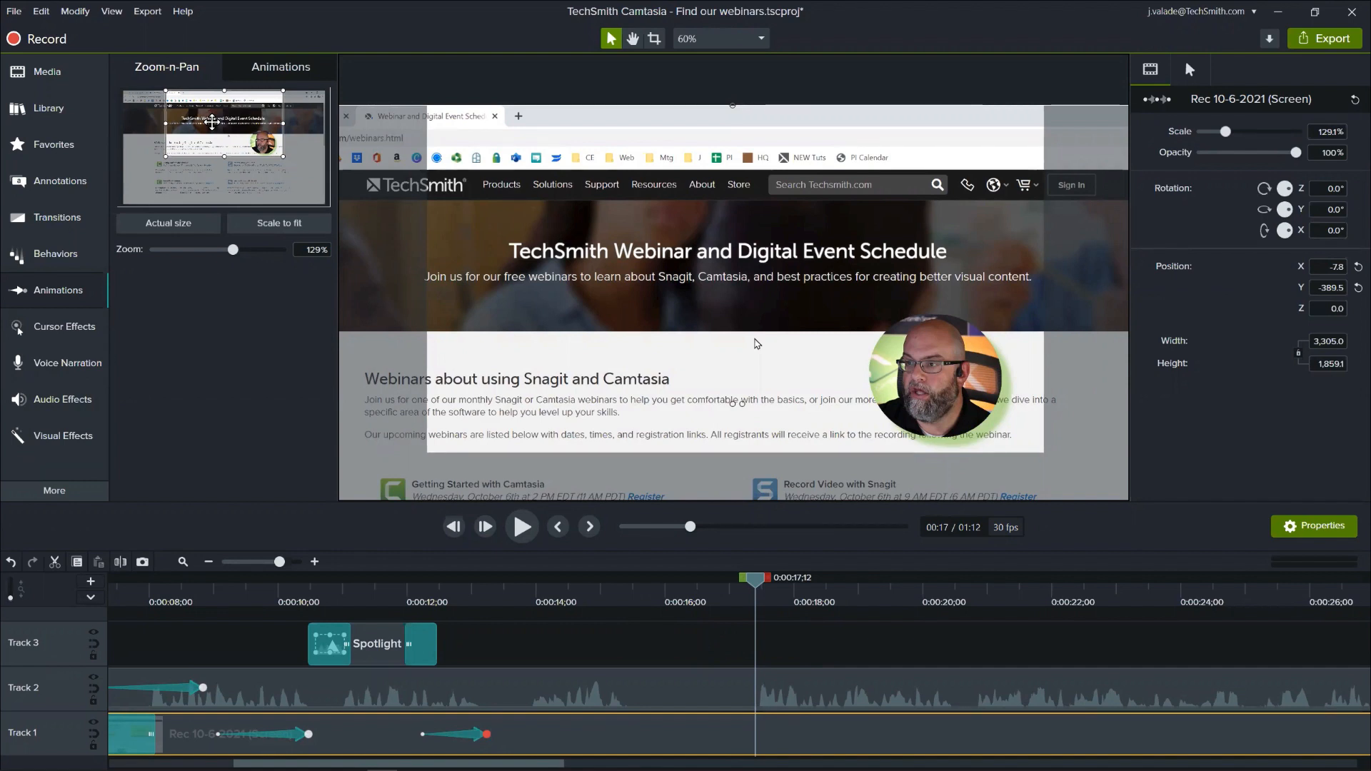
left_click(279, 224)
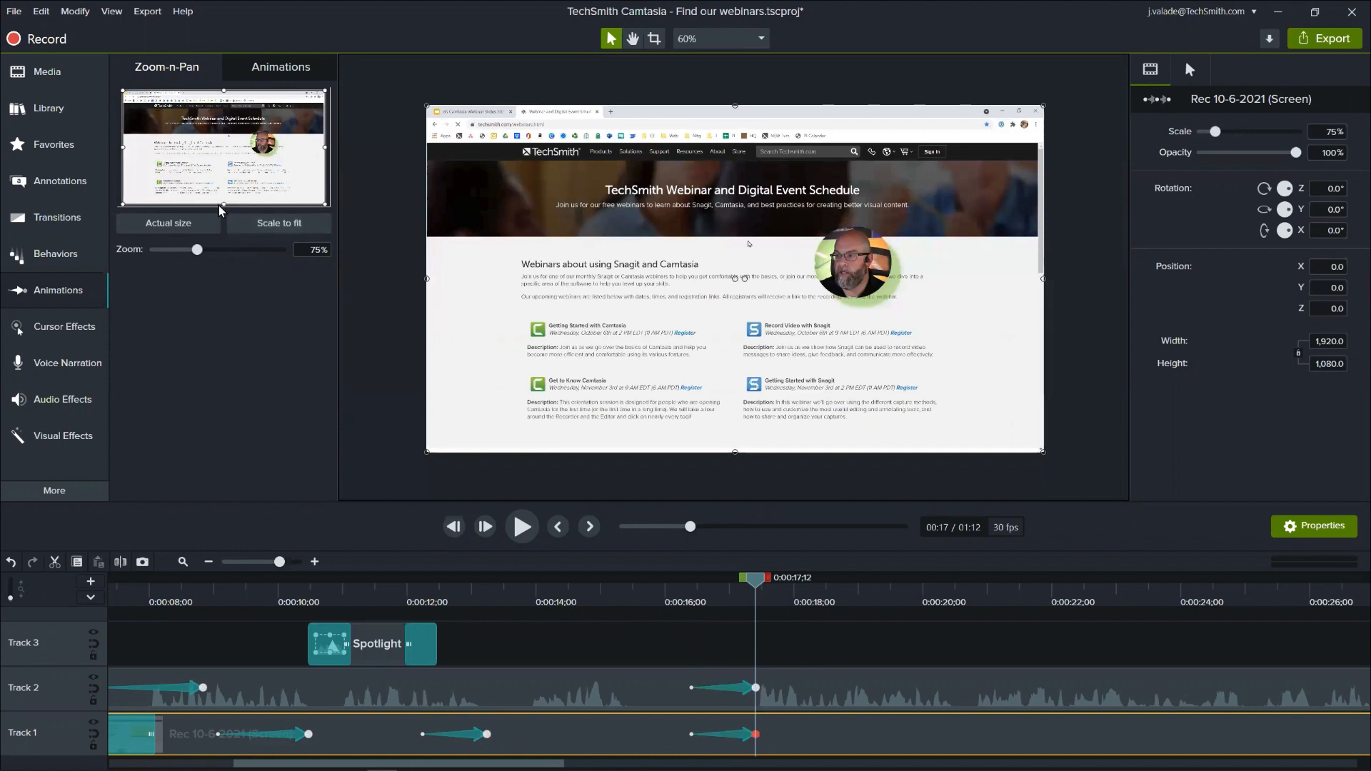
left_click(734, 689)
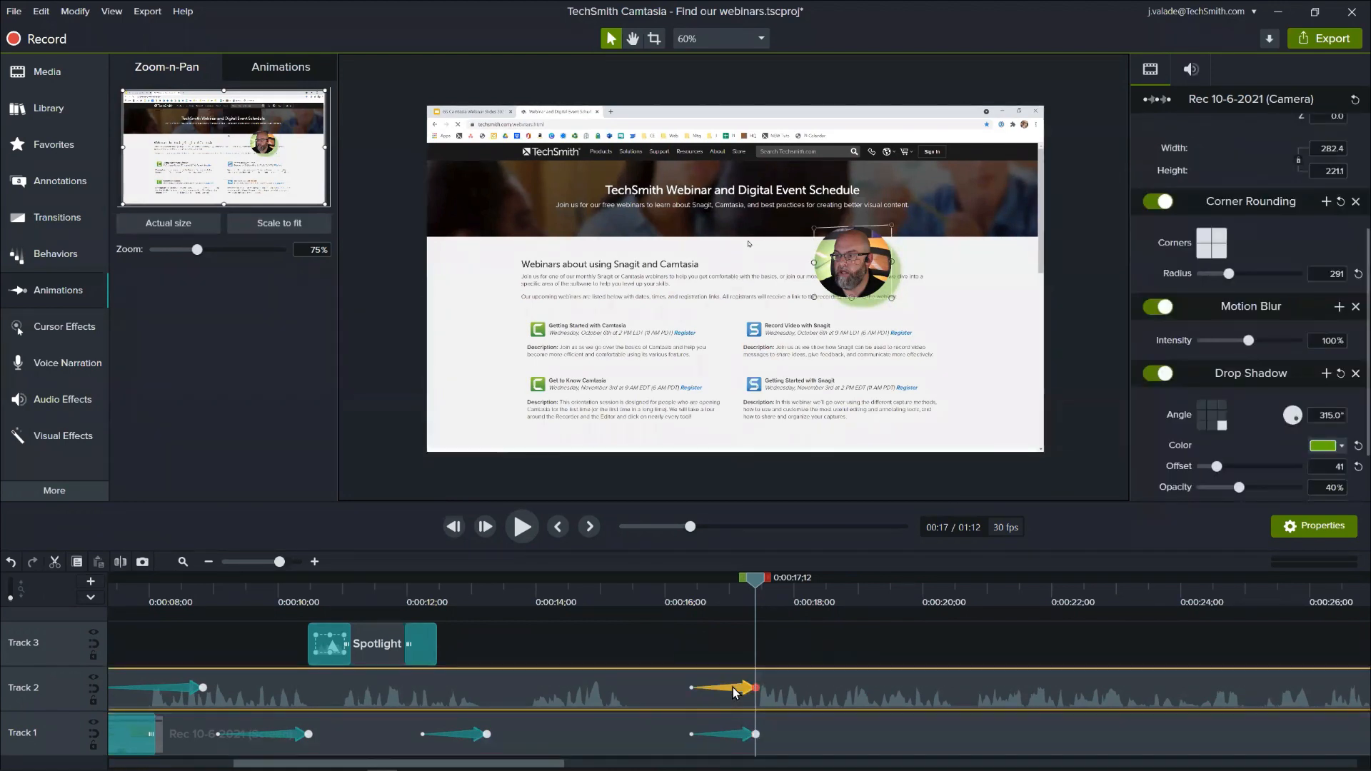
key("Delete")
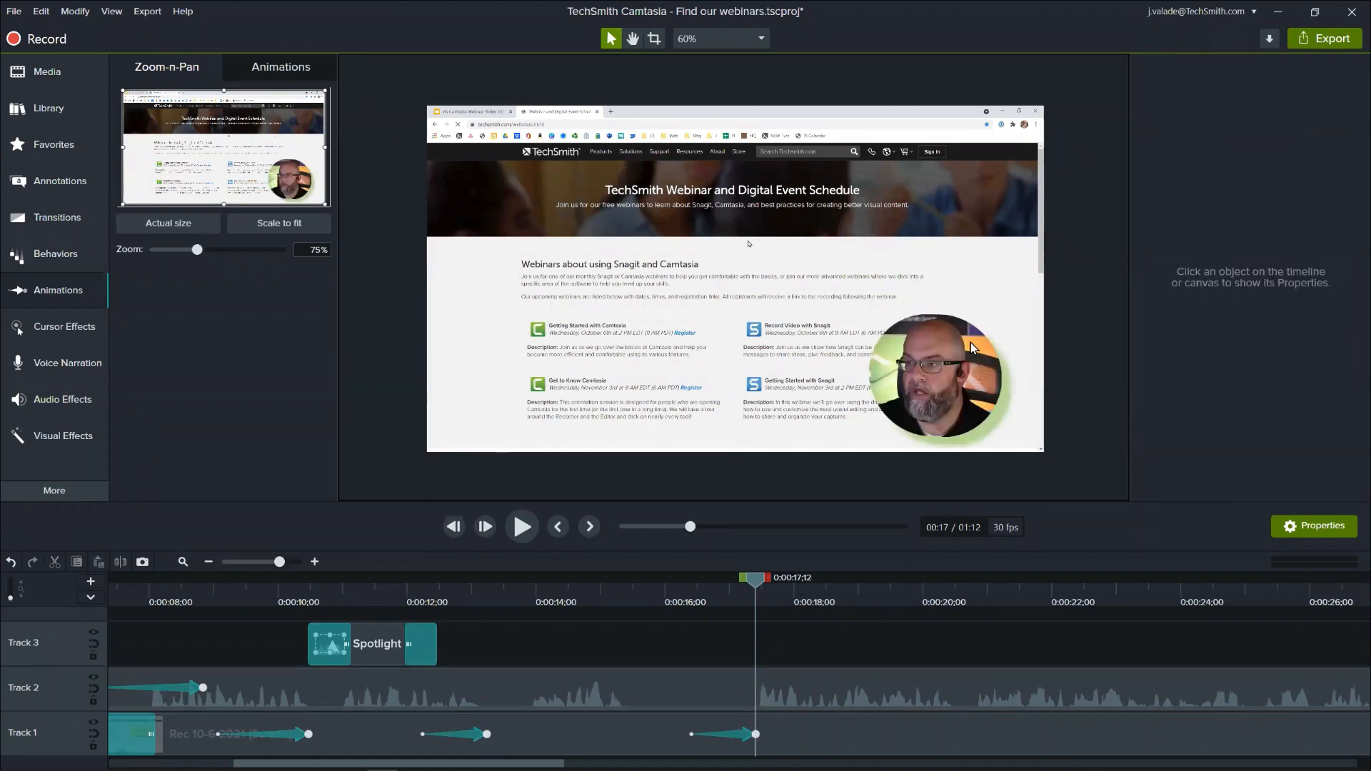
- Play the recording from 0:00:08;06 to 0:00:22;27 to review the webcam animation, spotlight and screen zooms
left_click_drag(718, 584, 164, 664)
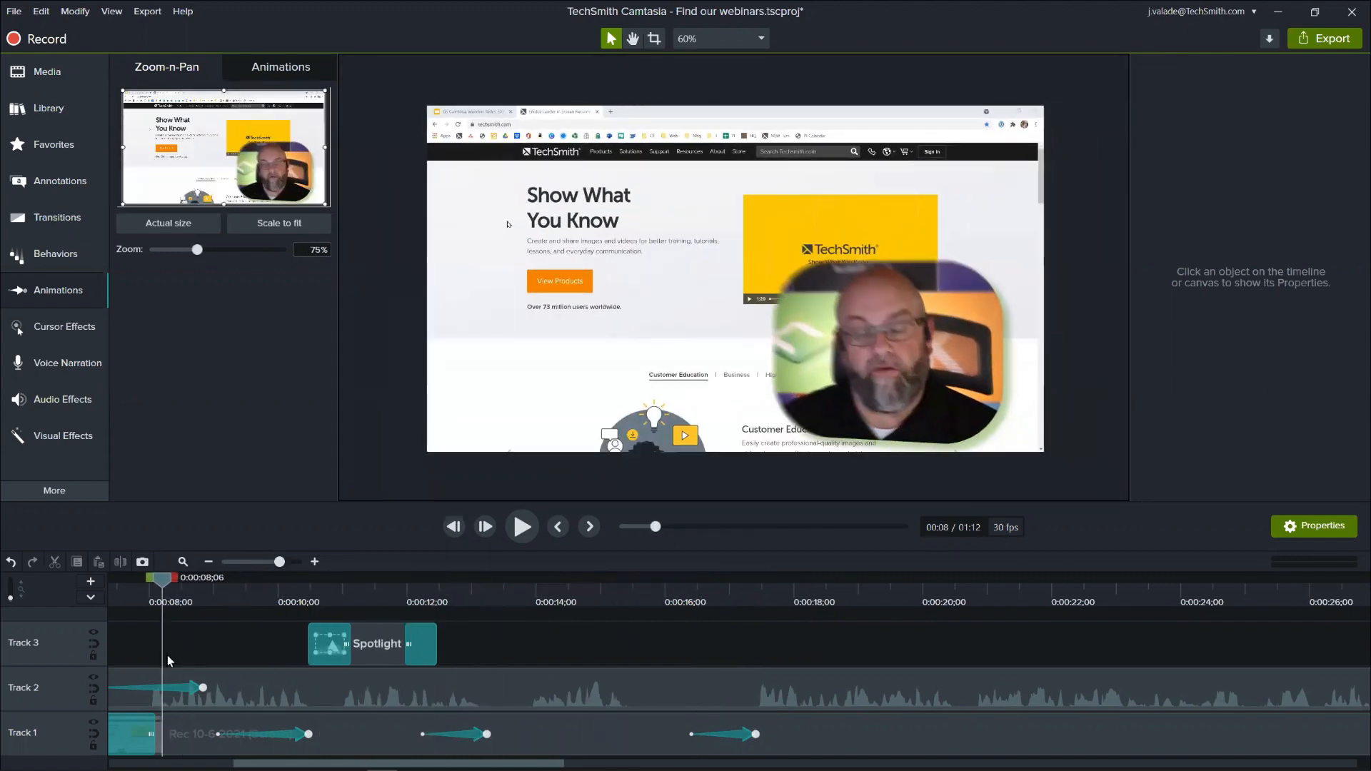
key("space")
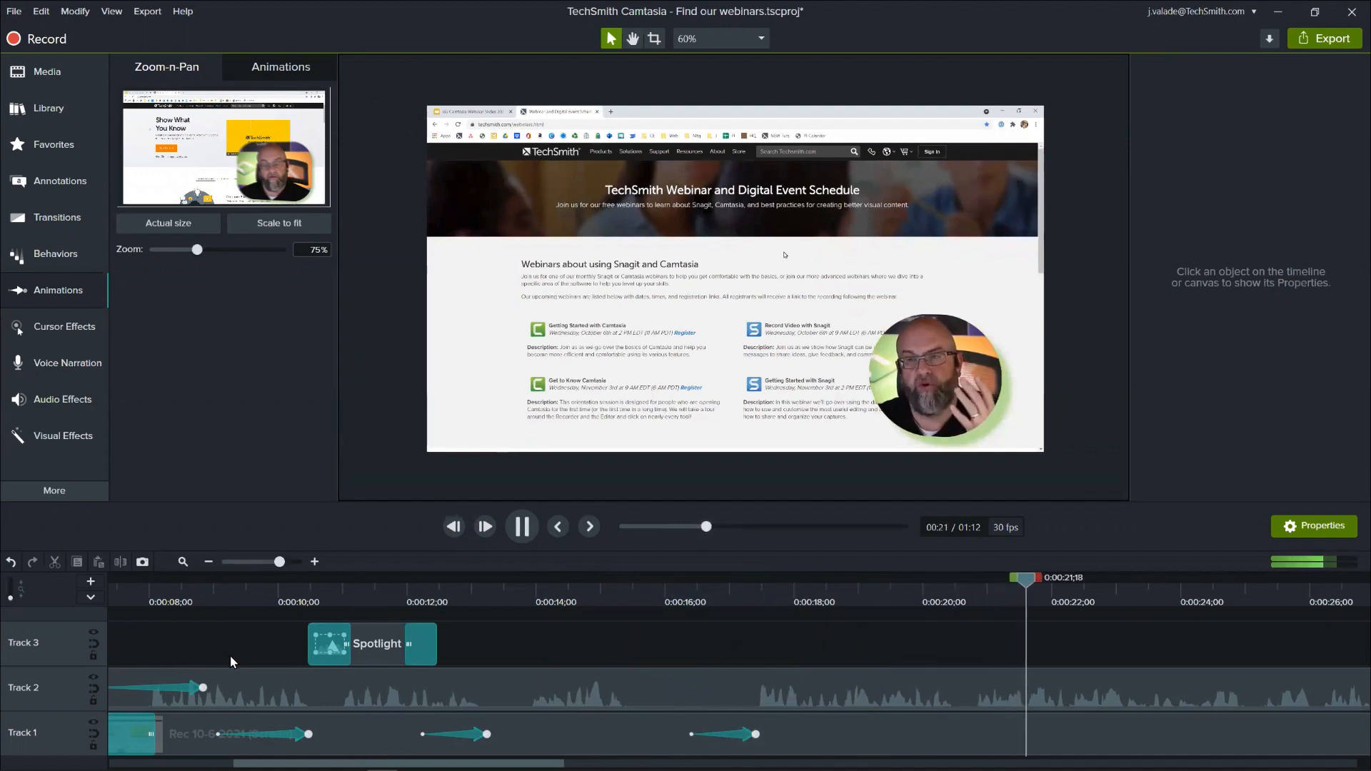
key("space")
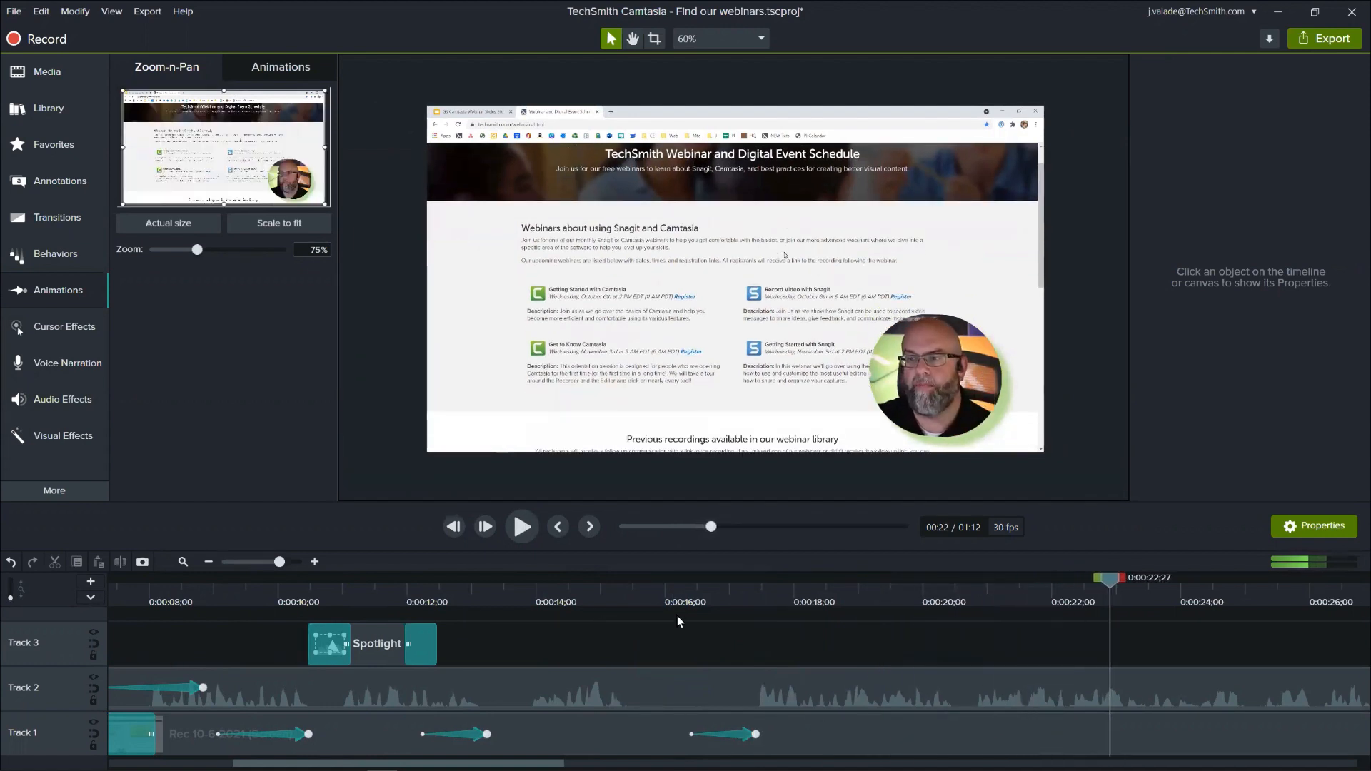
- Scrub and play through to the Webinar Library section, stopping at 0:00:50;26 where the first recent webinar is highlighted
left_click(854, 589)
left_click_drag(855, 590, 1350, 657)
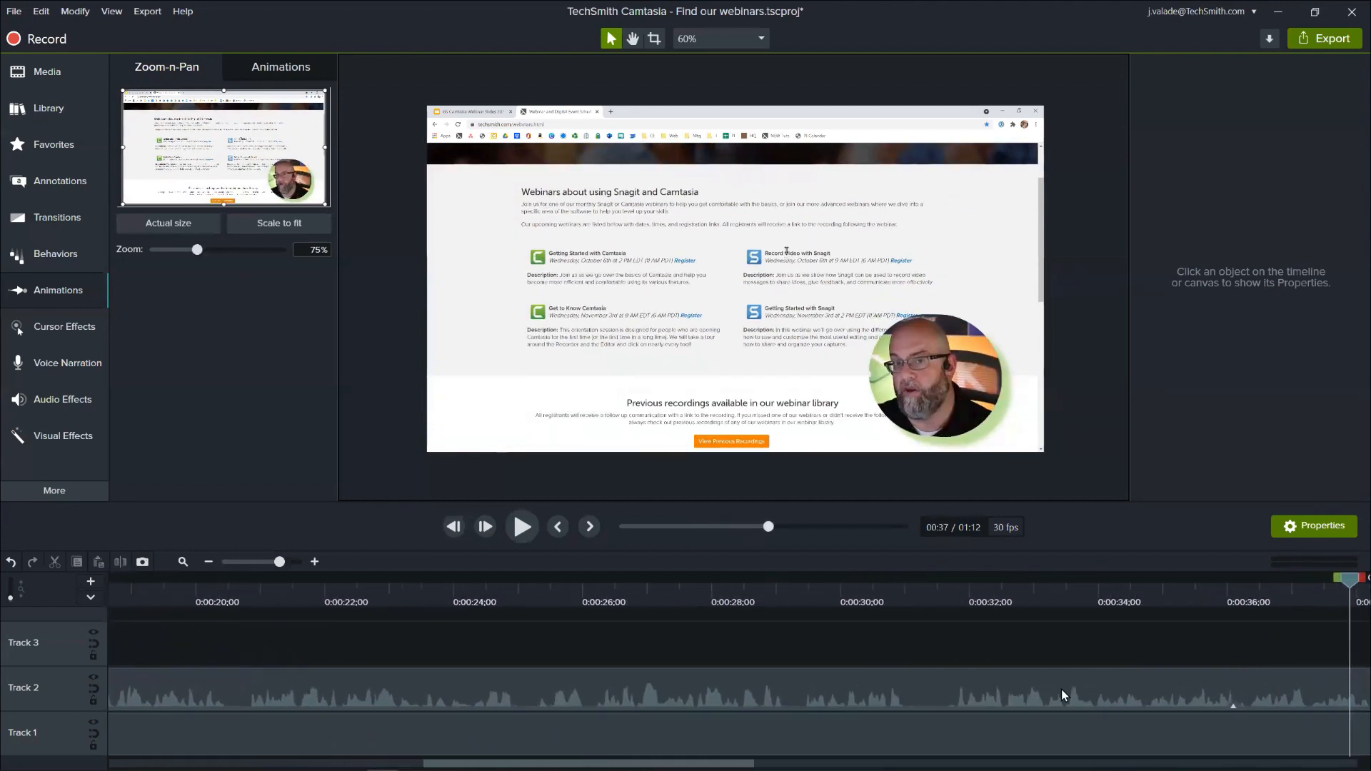
left_click_drag(1349, 581, 1306, 576)
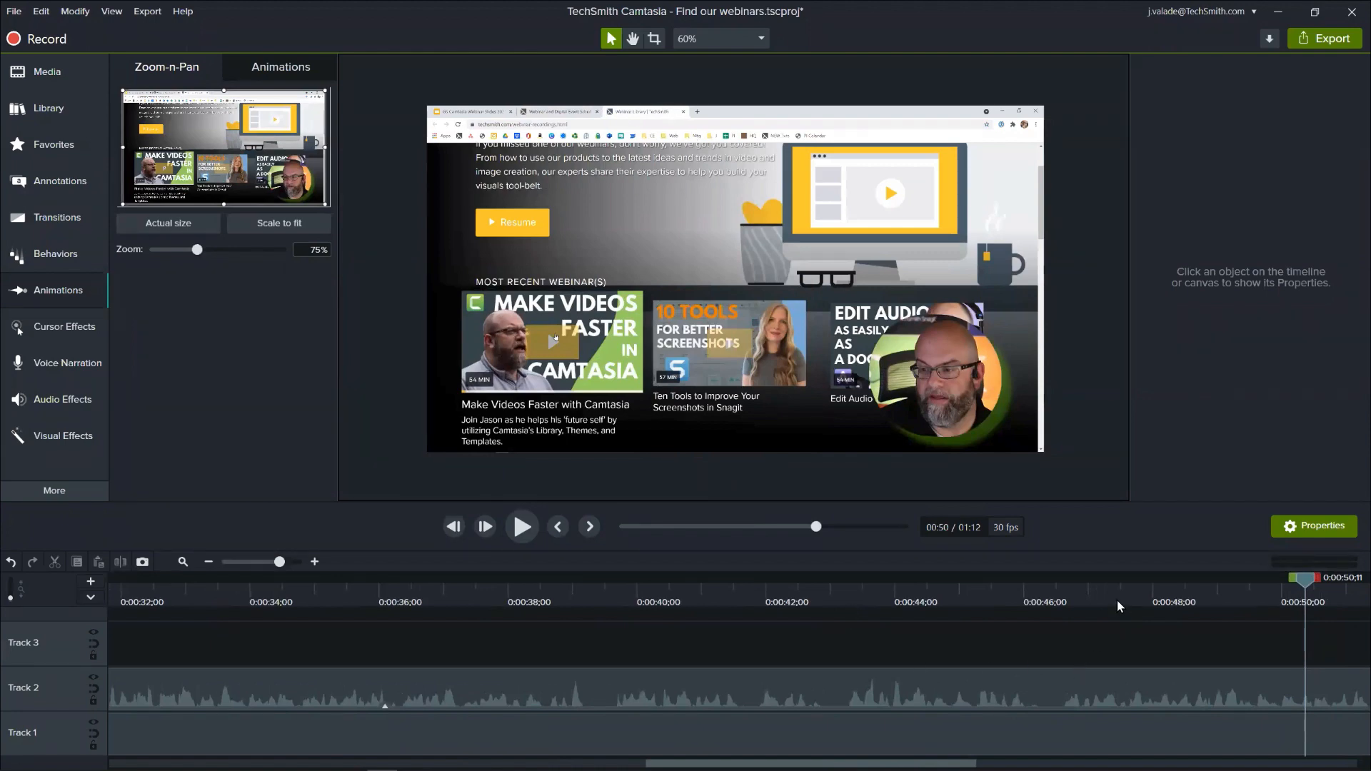
left_click_drag(1069, 606, 1056, 606)
key("space")
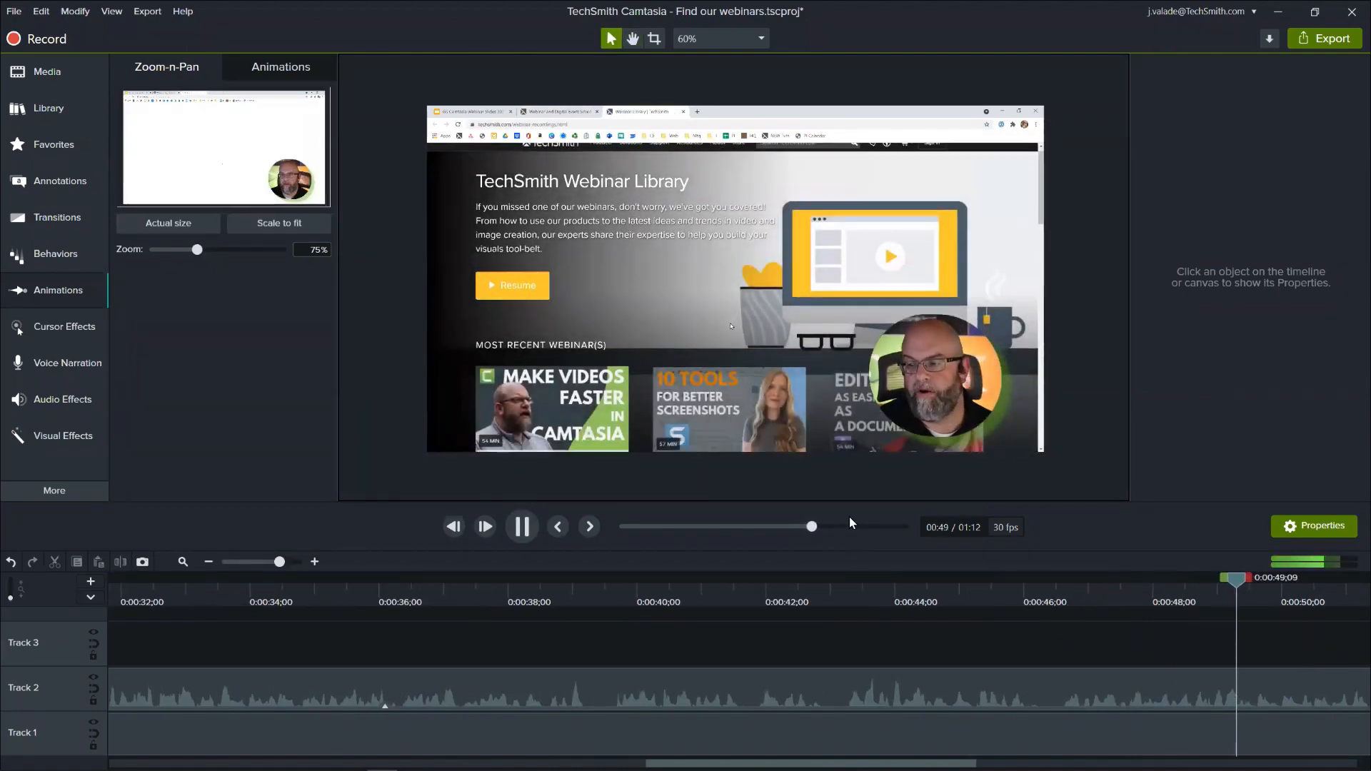
key("space")
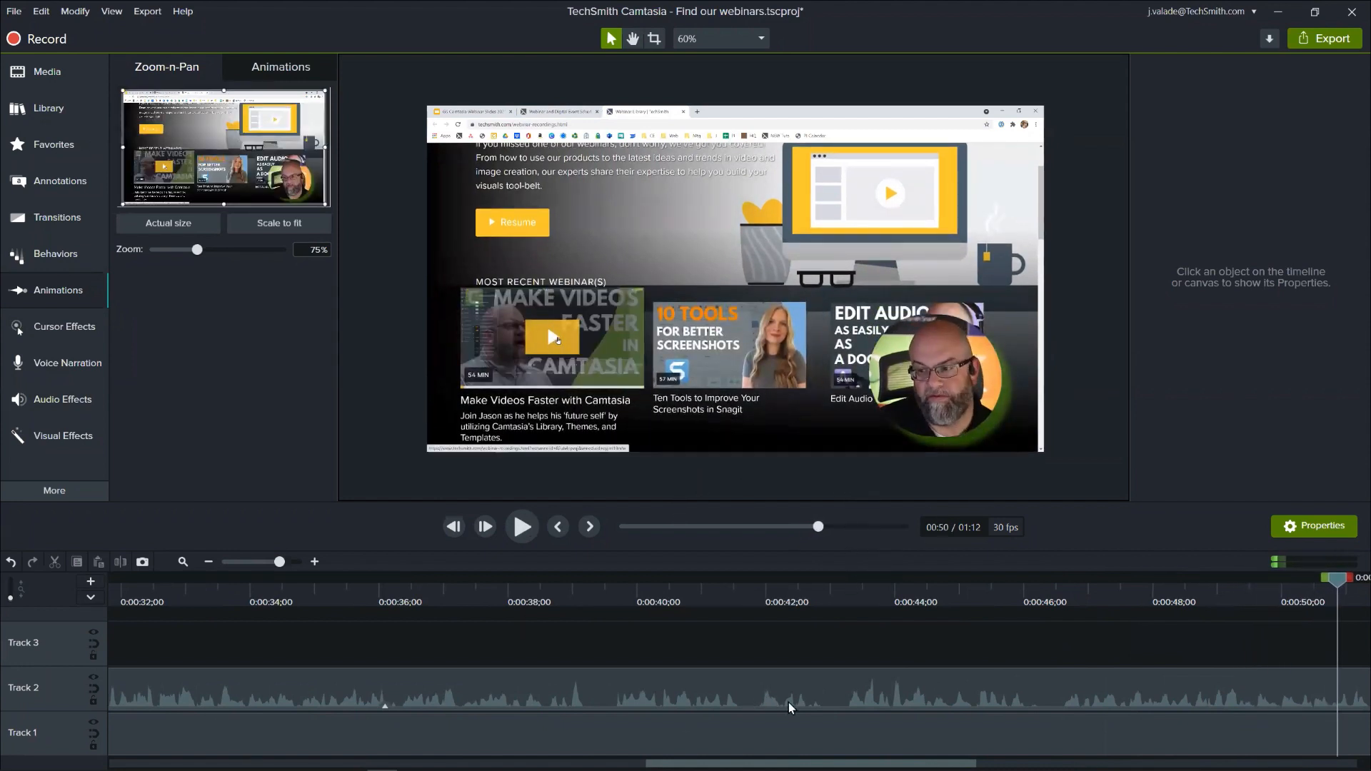
left_click_drag(801, 750, 996, 749)
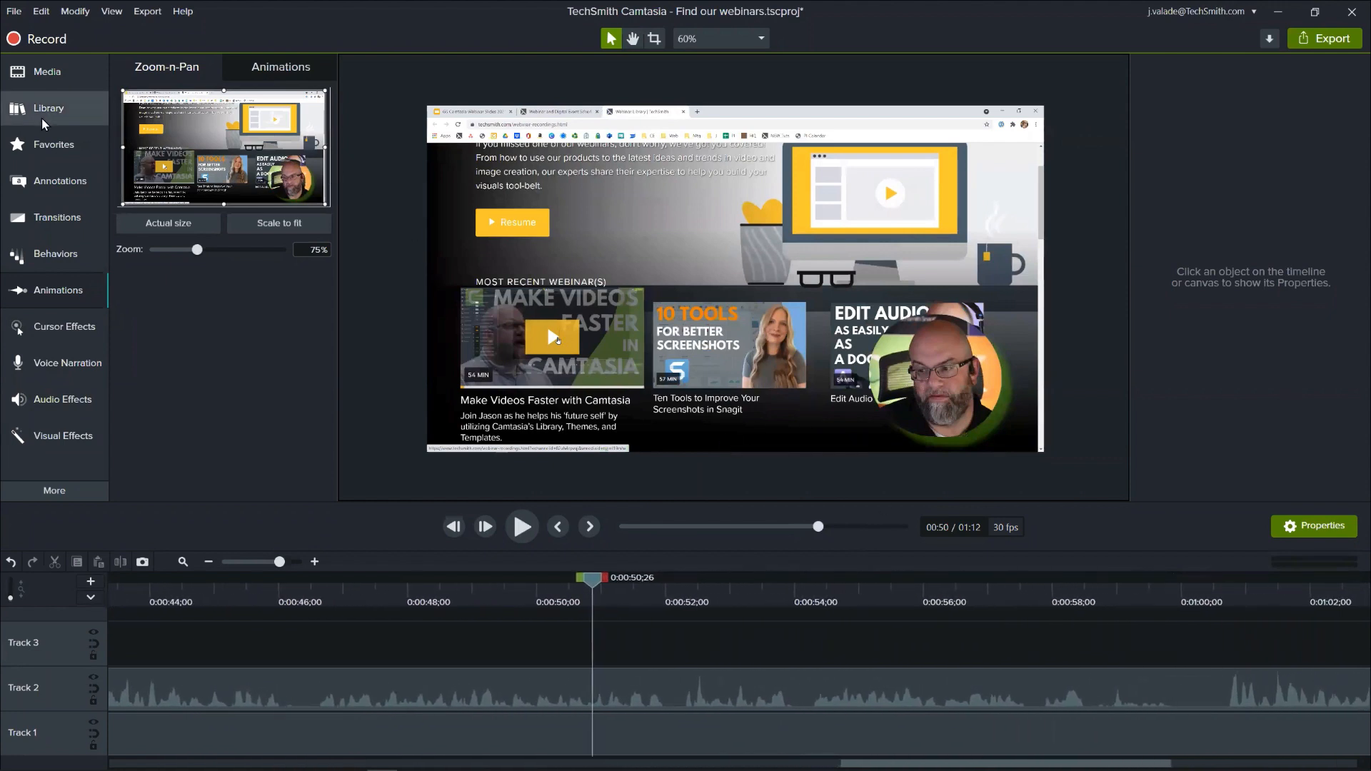
- Show callouts of all styles and add the blue Text Arrow 2 at 0:00:50;26, angled down toward the first recent webinar
left_click(62, 180)
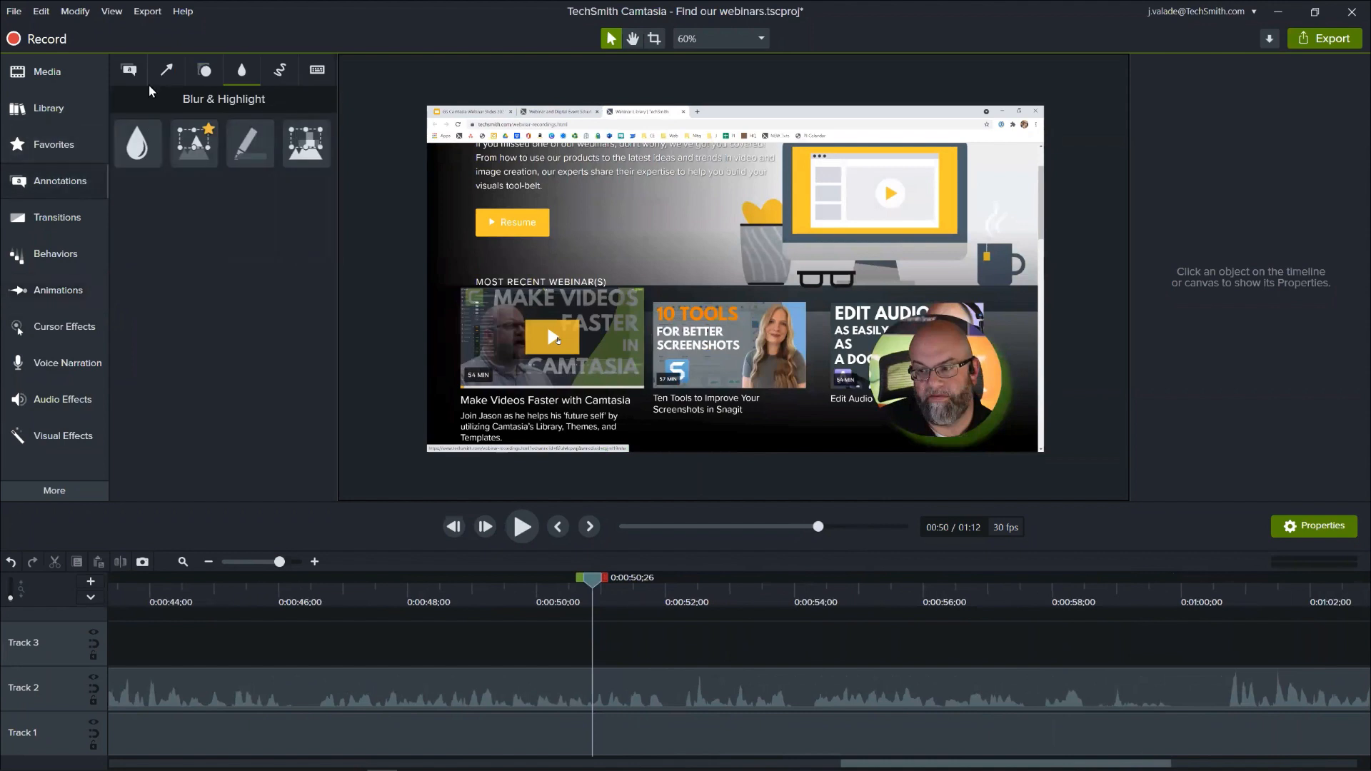
left_click(163, 70)
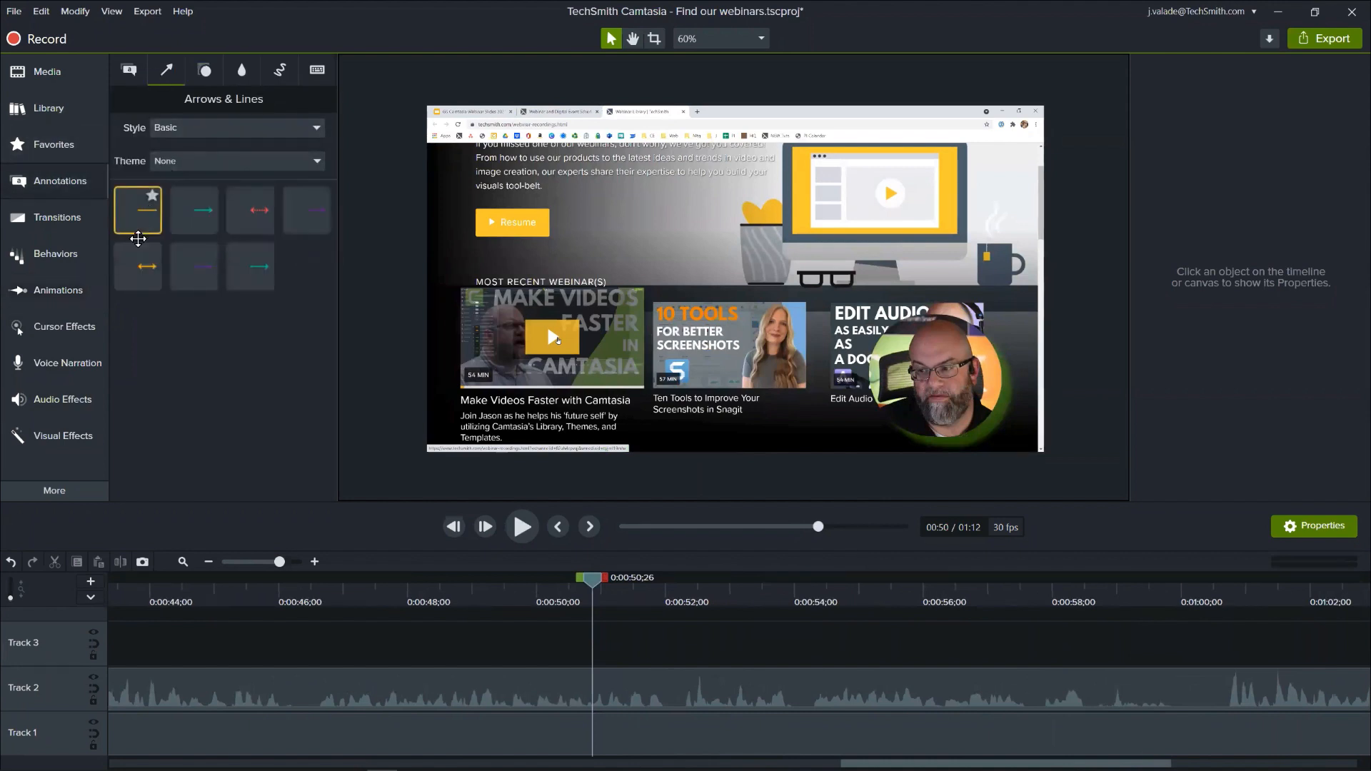
left_click(134, 72)
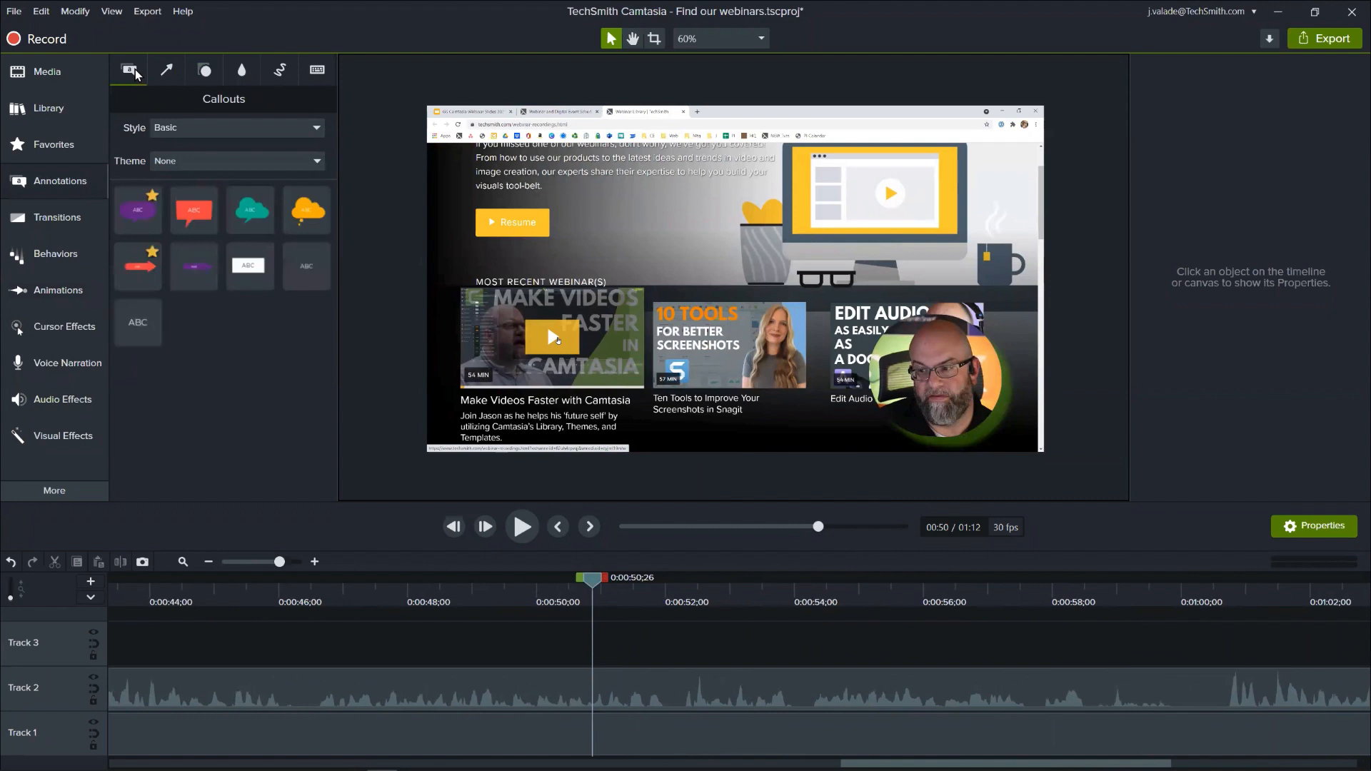
left_click(167, 127)
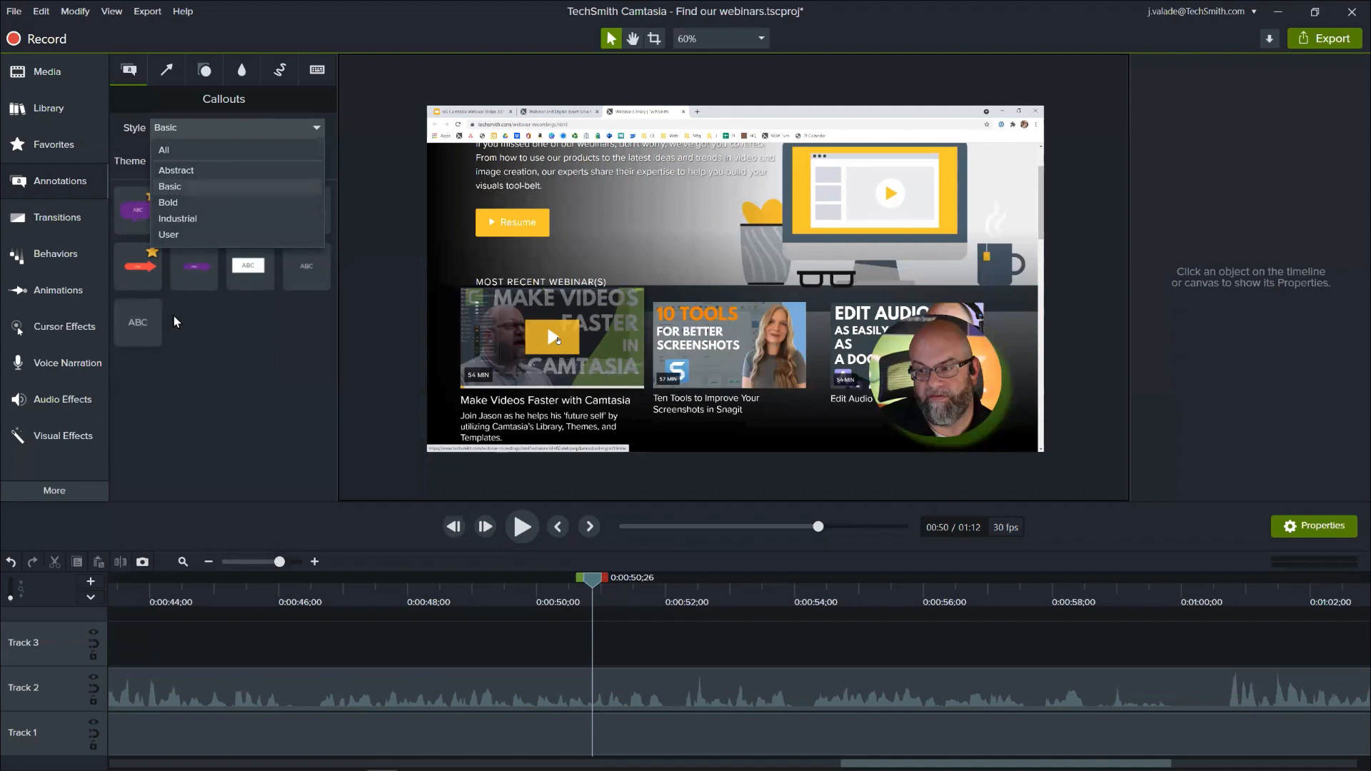
left_click(191, 149)
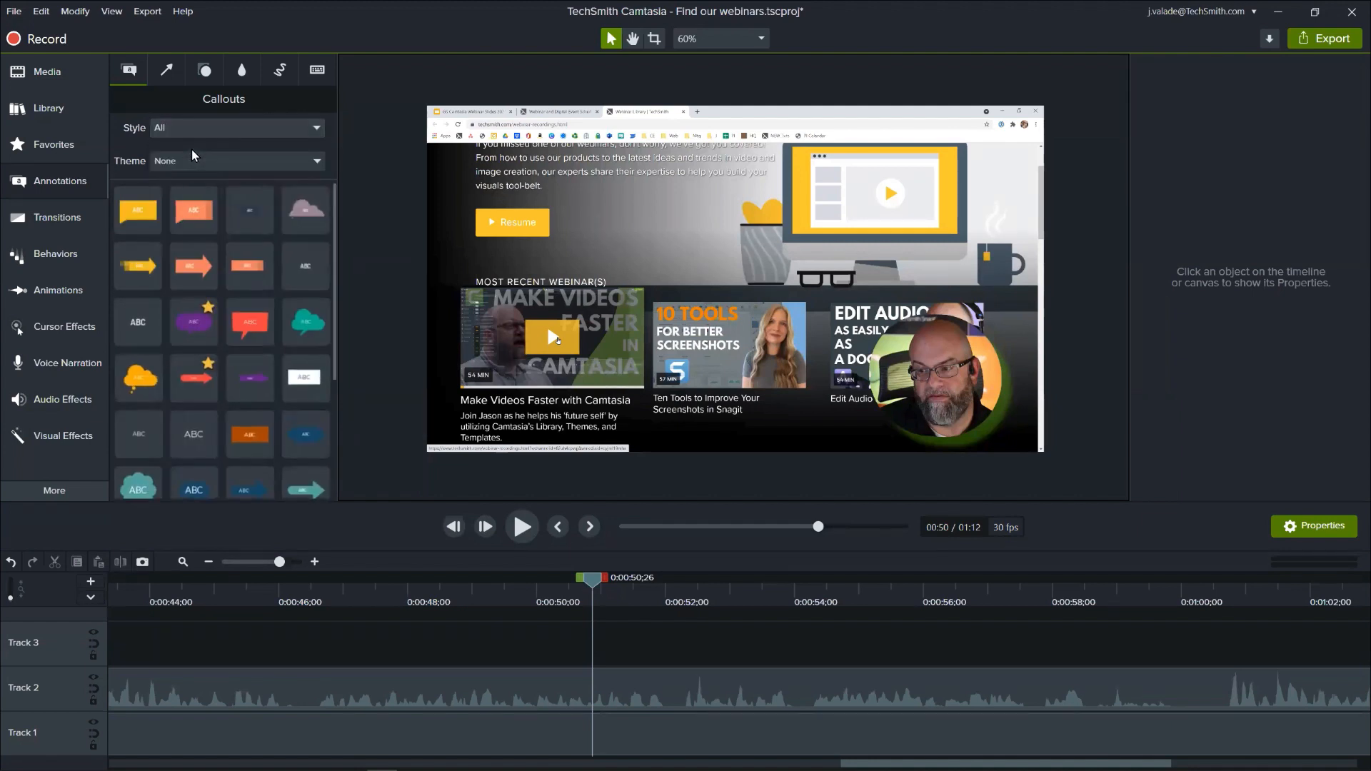
scroll(271, 341, "down", 3)
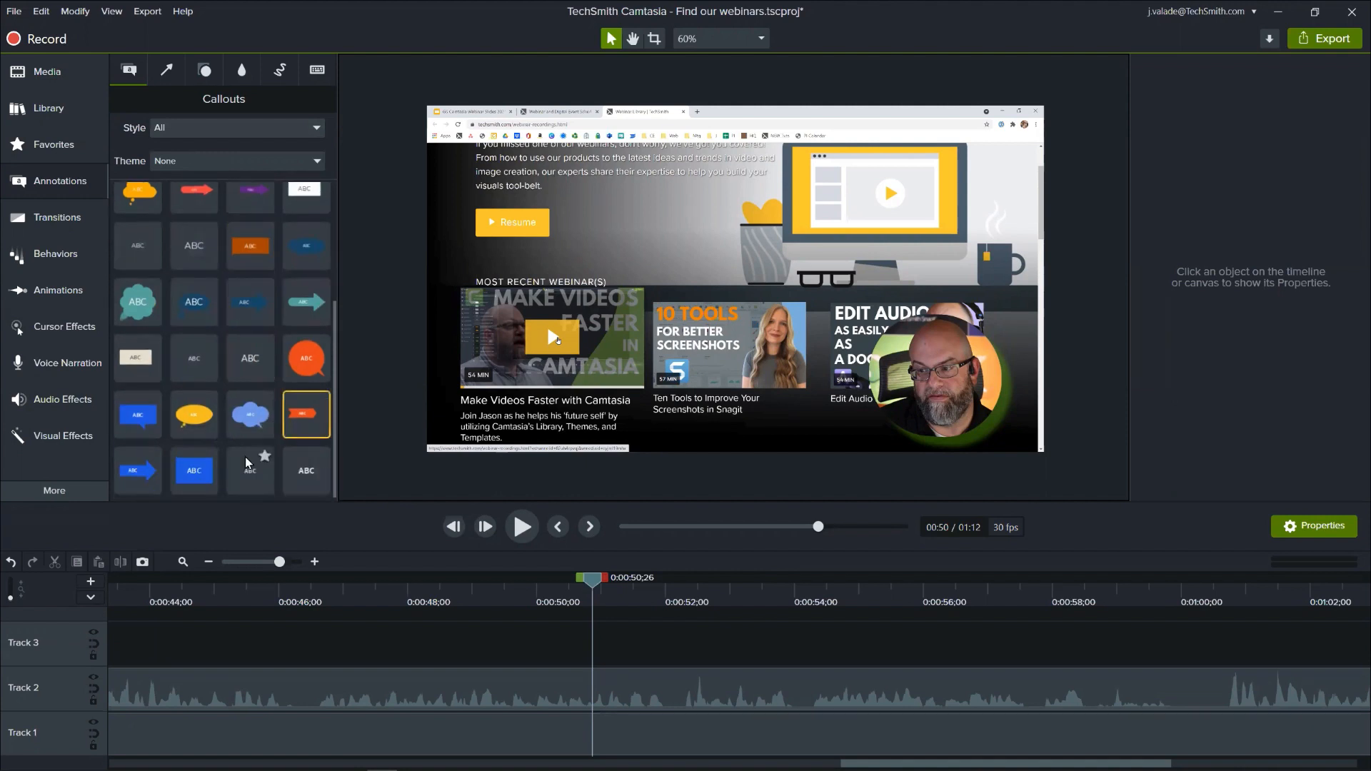
left_click_drag(137, 478, 625, 211)
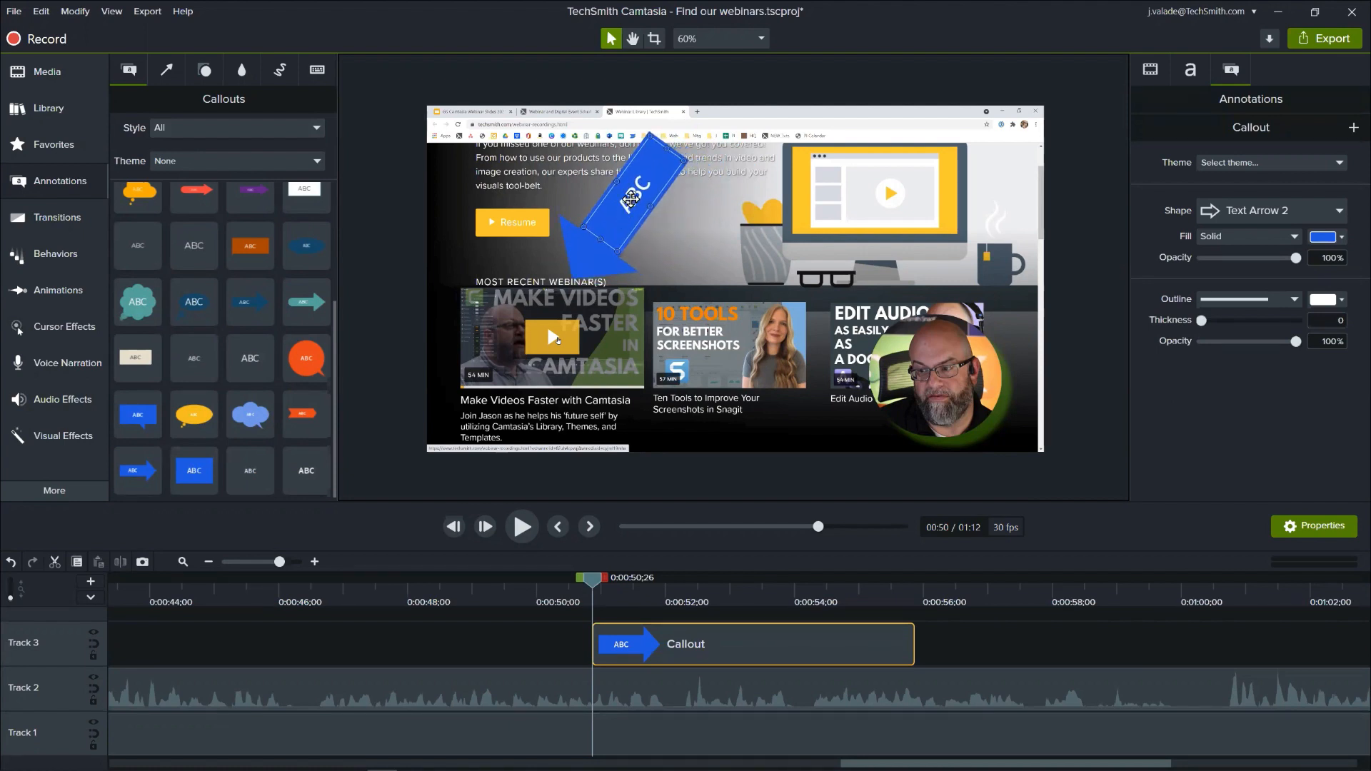
- Delete the ABC text from the arrow callout and fill it with yellow #FFC62D sampled from the Resume button
double_click(631, 199)
key("BackSpace")
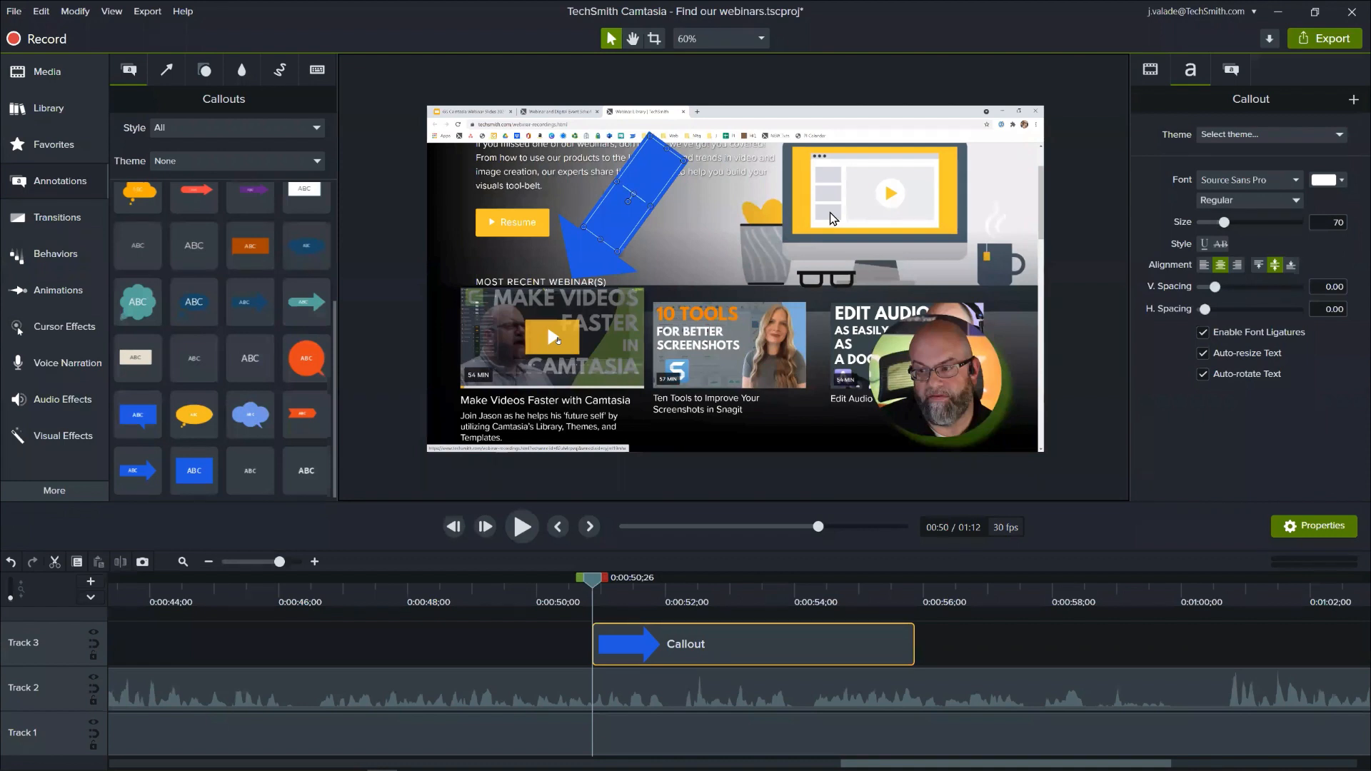
left_click(1231, 71)
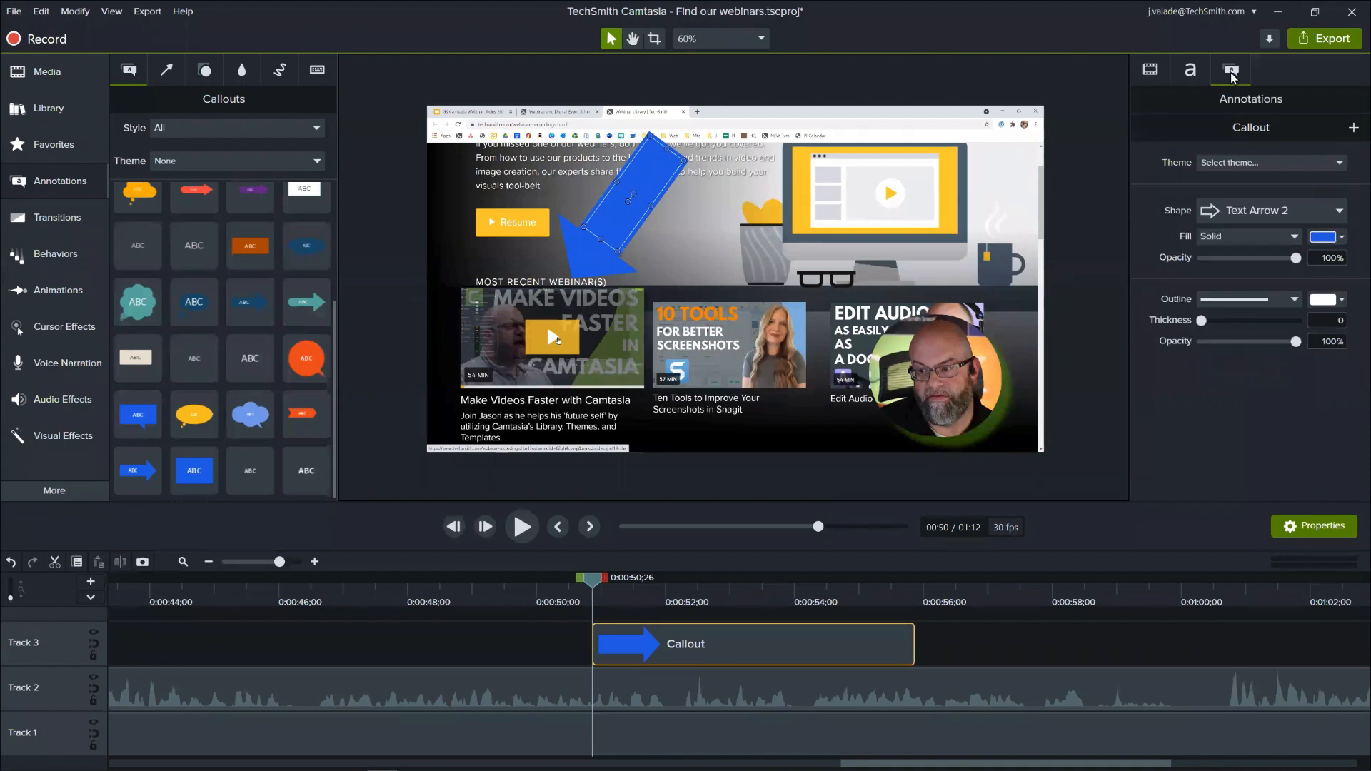
left_click(1339, 237)
left_click(1339, 273)
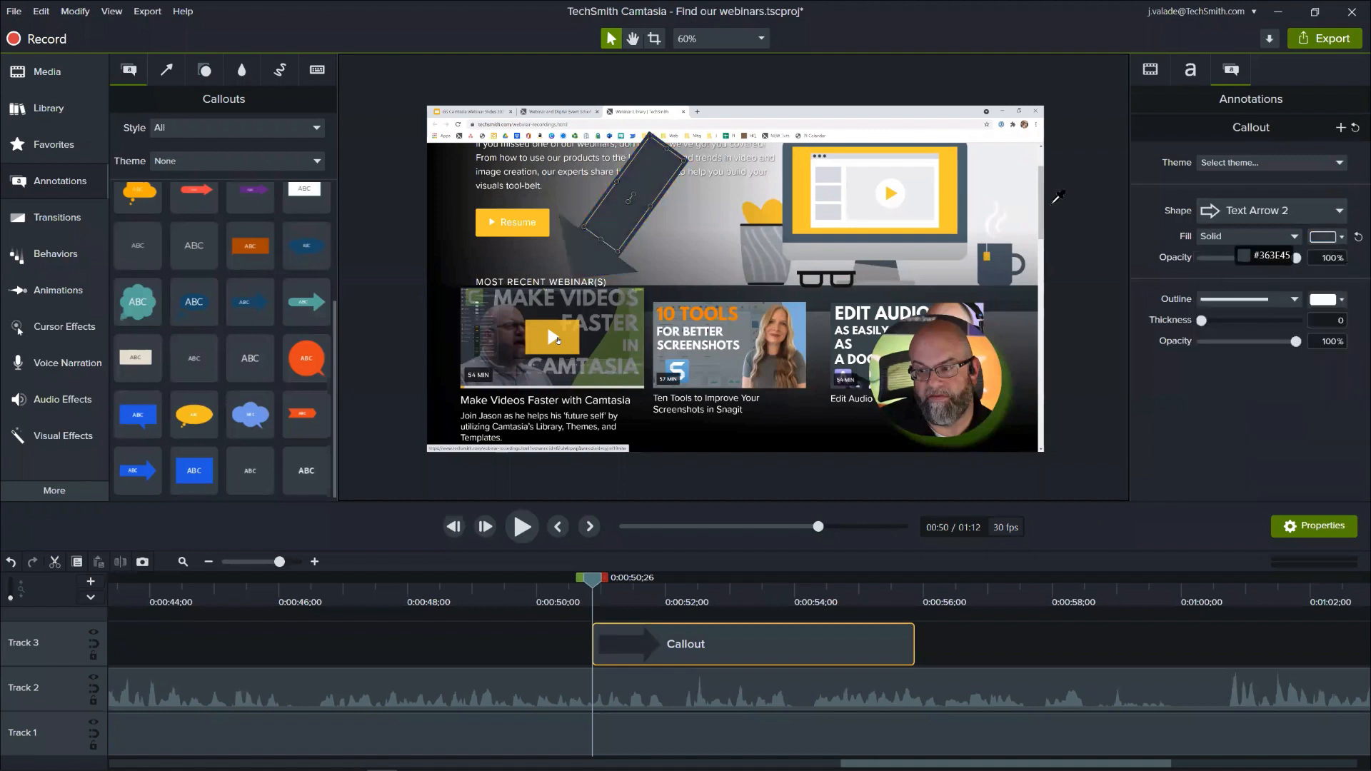
left_click(539, 227)
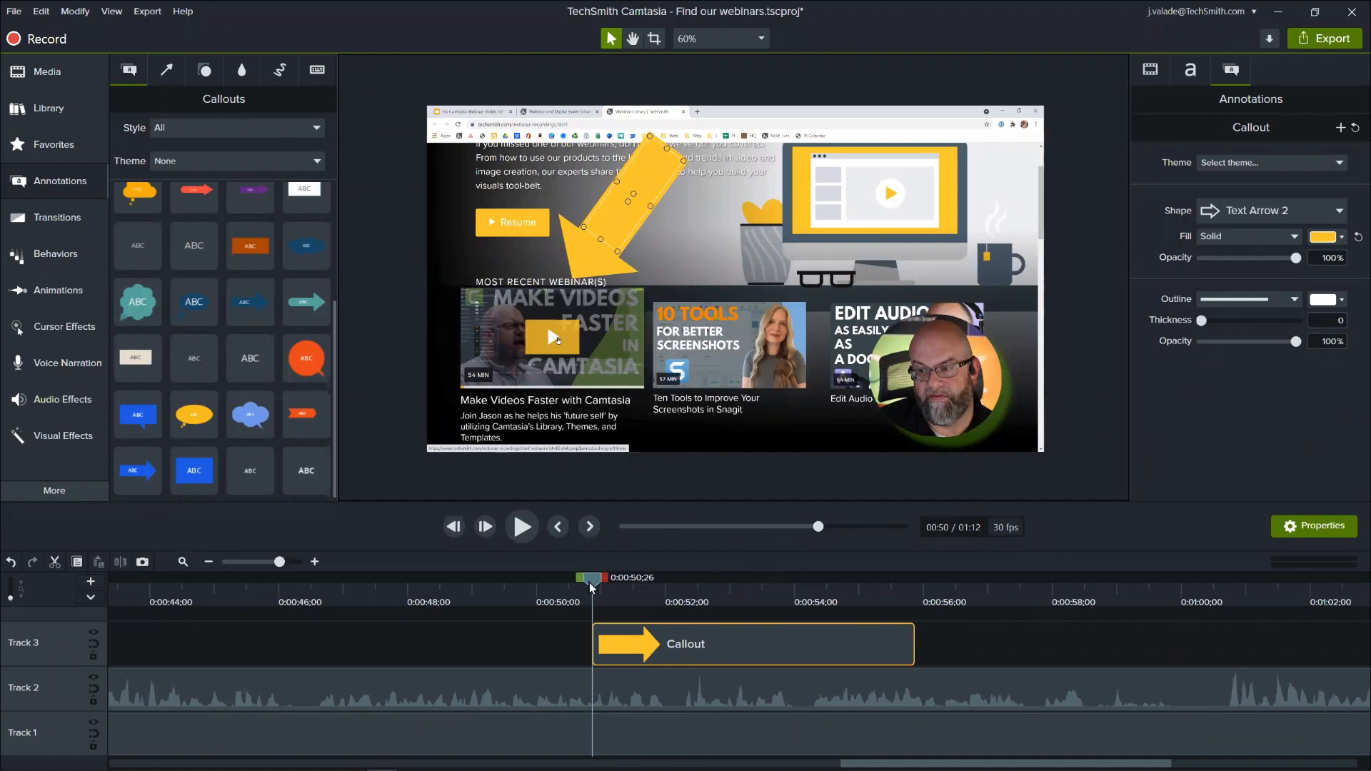
- Play the arrow callout's section from 0:00:48;05 and extend the callout's end to about 0:00:56 on Track 3
left_click_drag(589, 581, 414, 610)
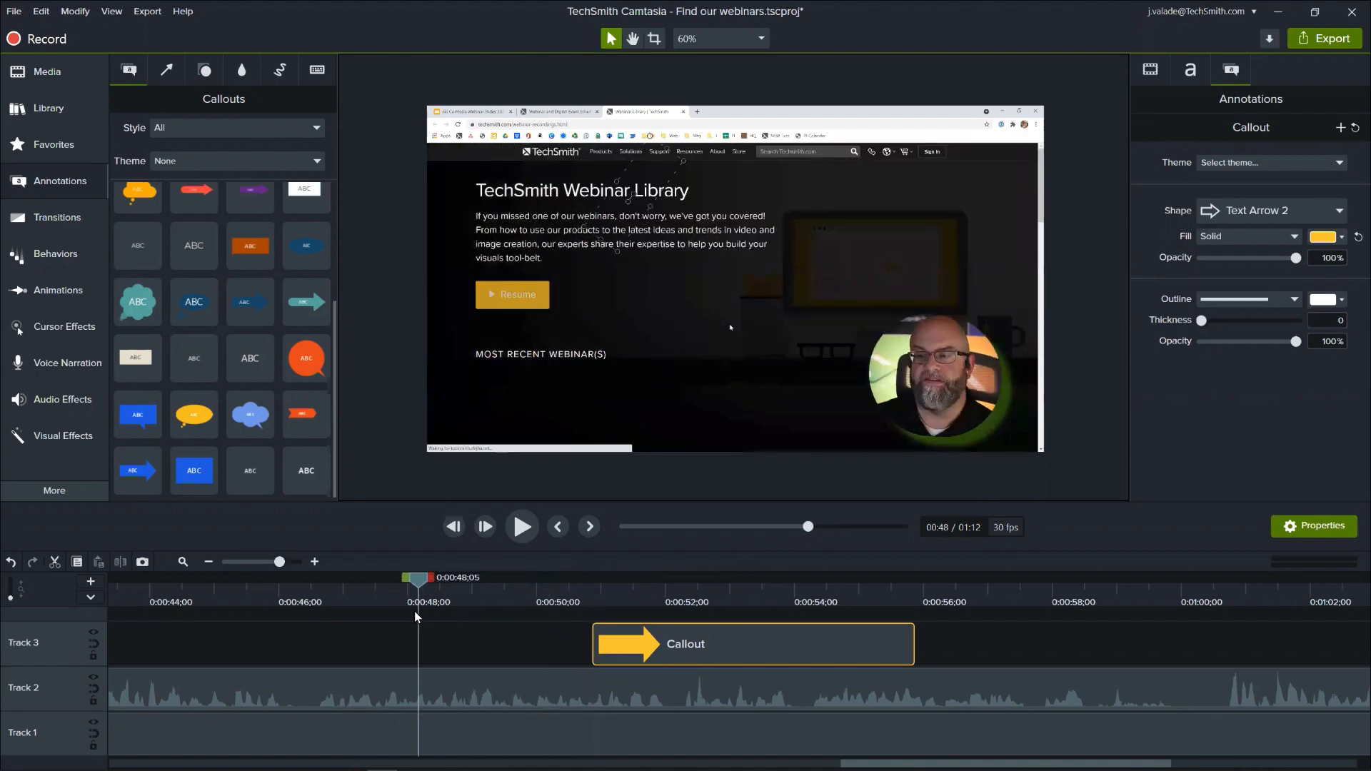
key("space")
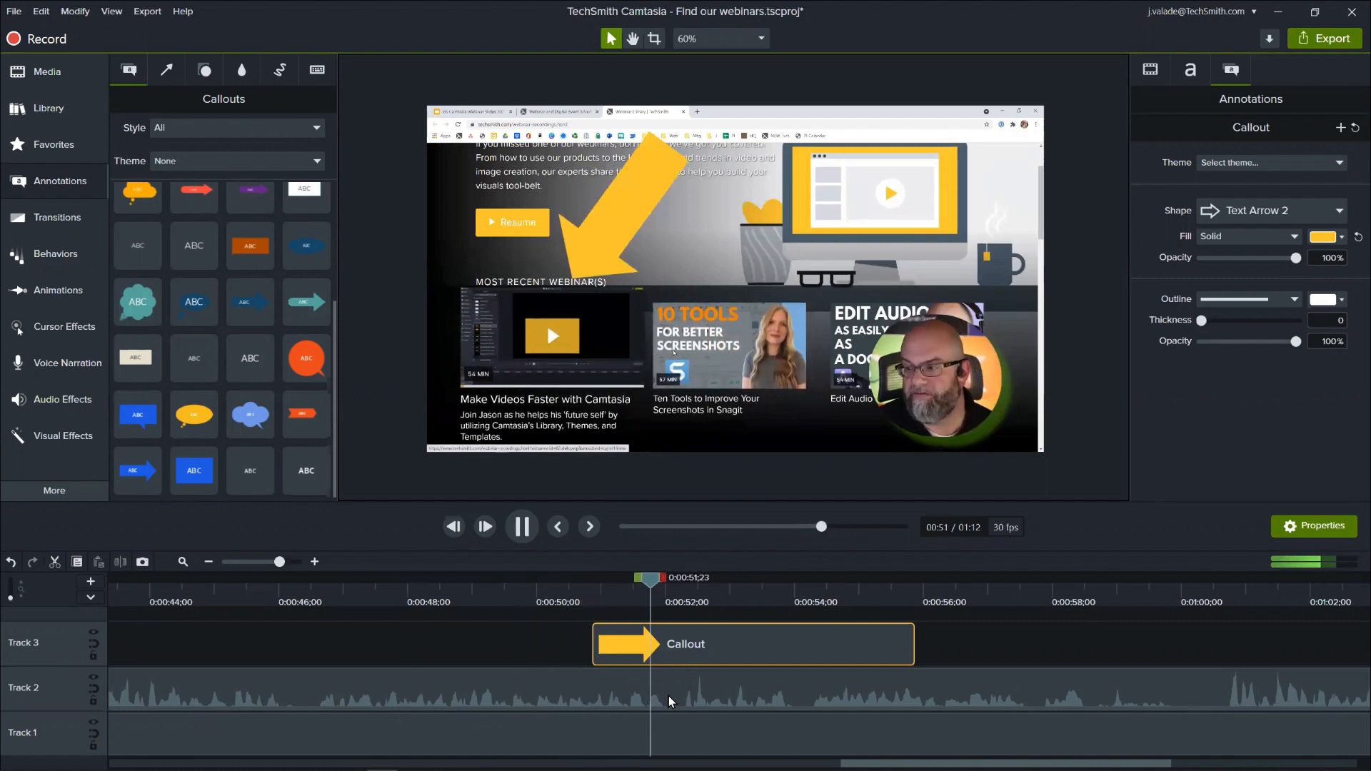
key("space")
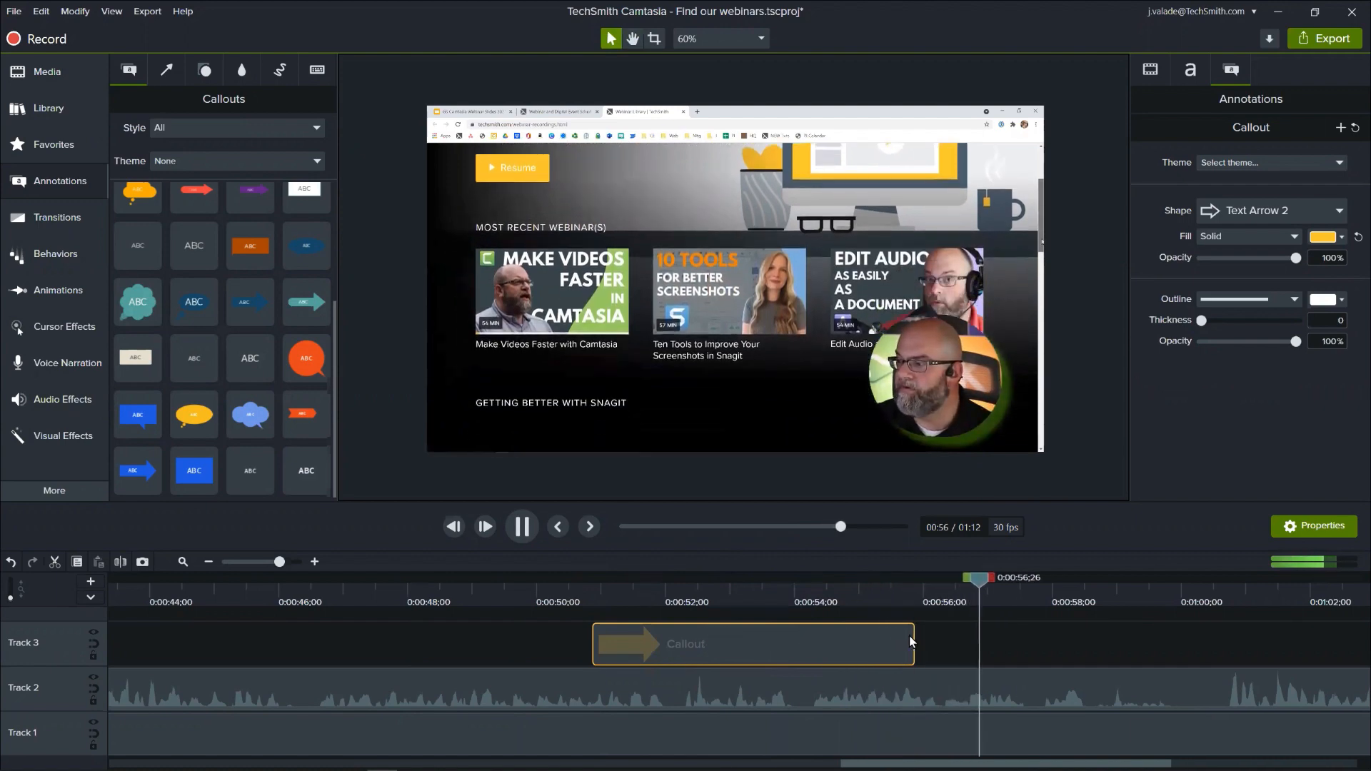
left_click_drag(909, 635, 942, 635)
- Play from the arrow's start to 0:00:52;29 and add a Custom animation to the callout there
left_click_drag(675, 590, 590, 589)
key("space")
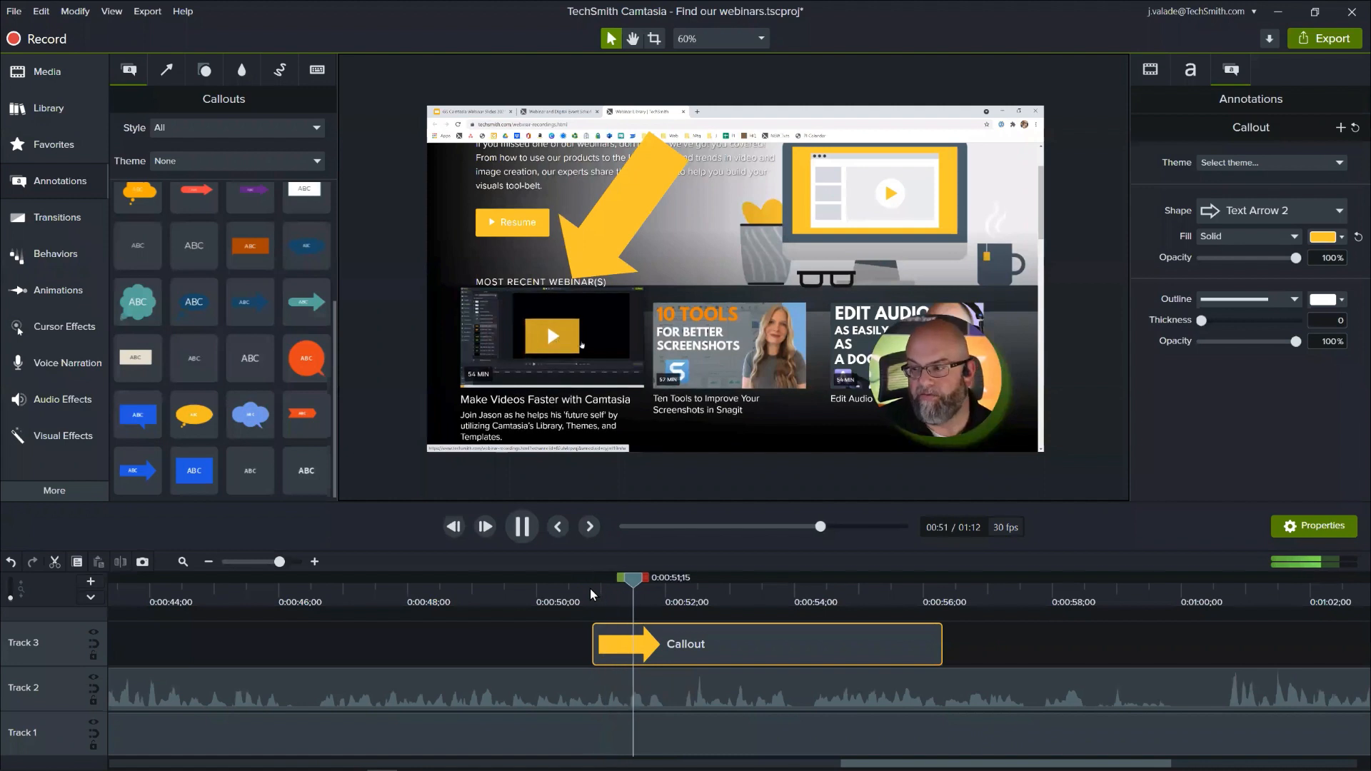
key("space")
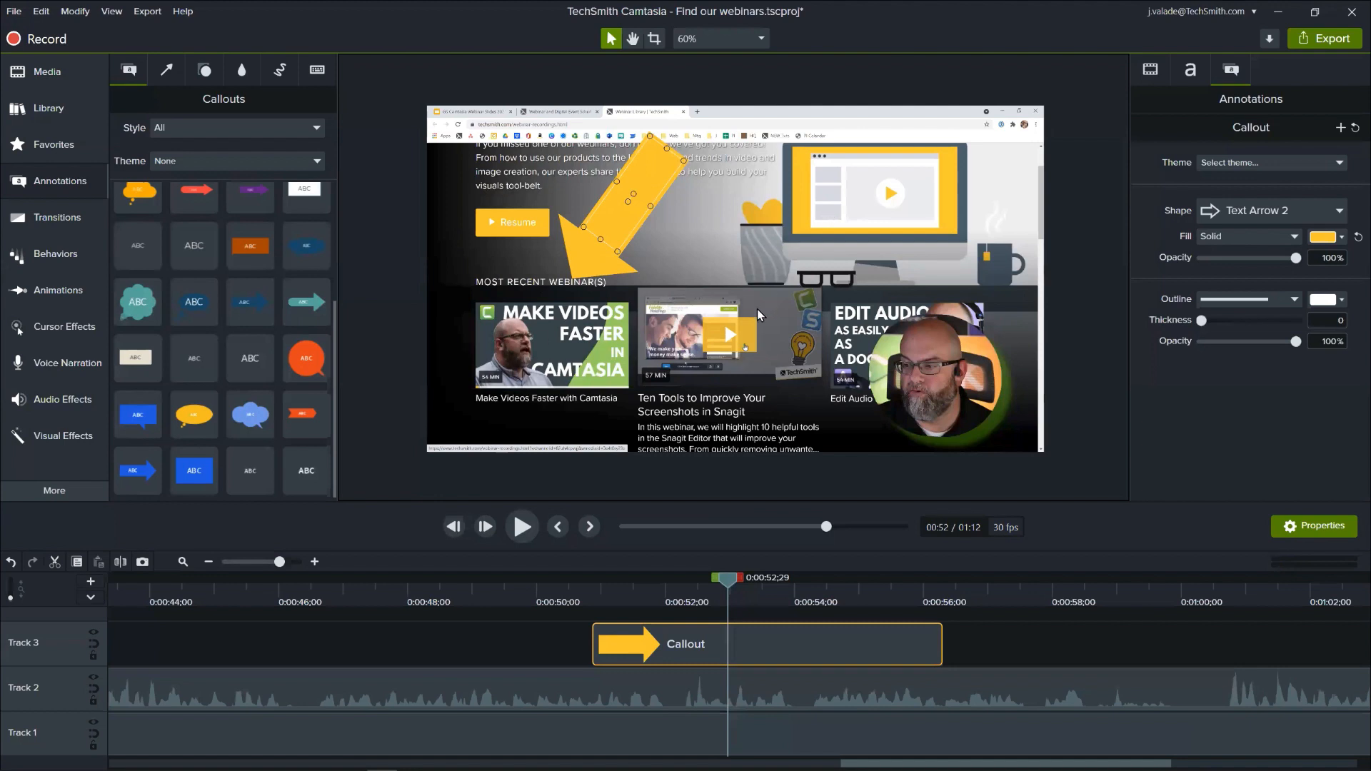
left_click_drag(719, 636, 719, 644)
left_click(58, 290)
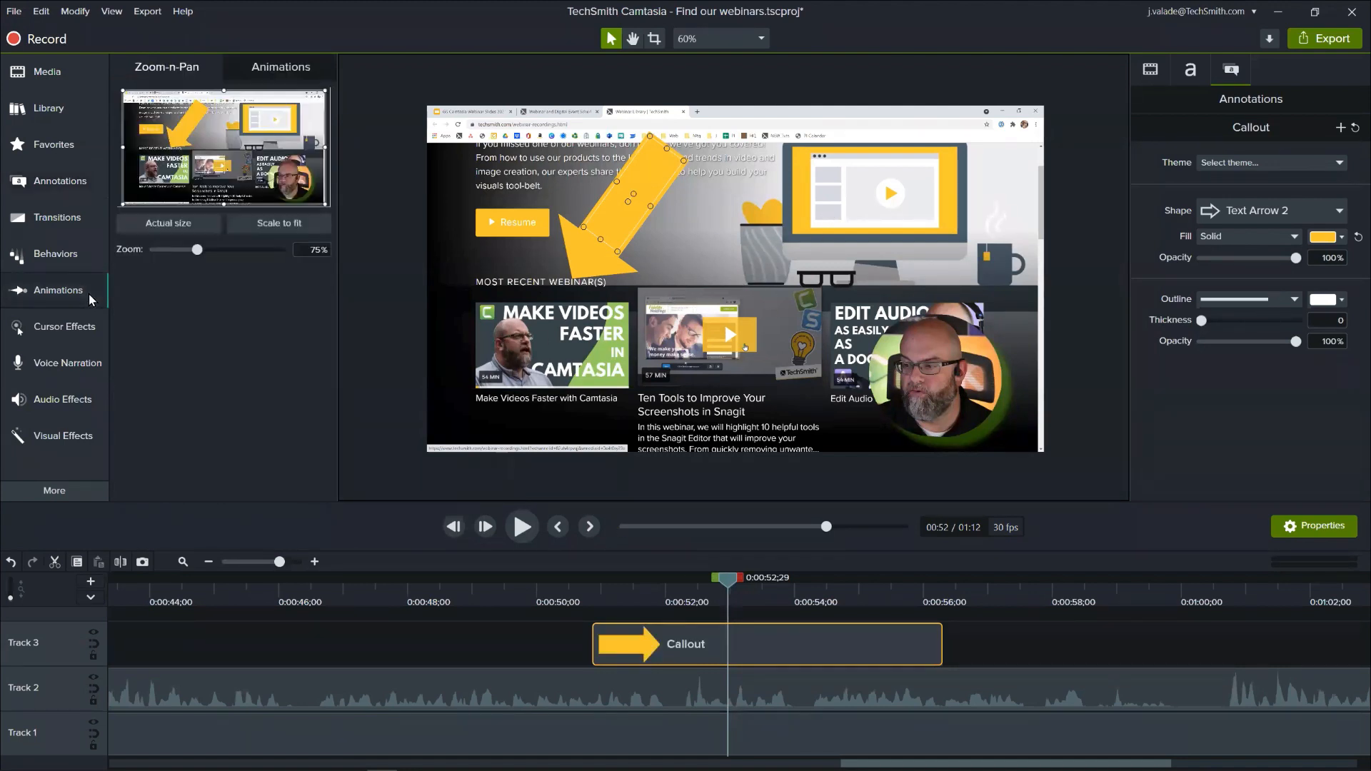
left_click(259, 66)
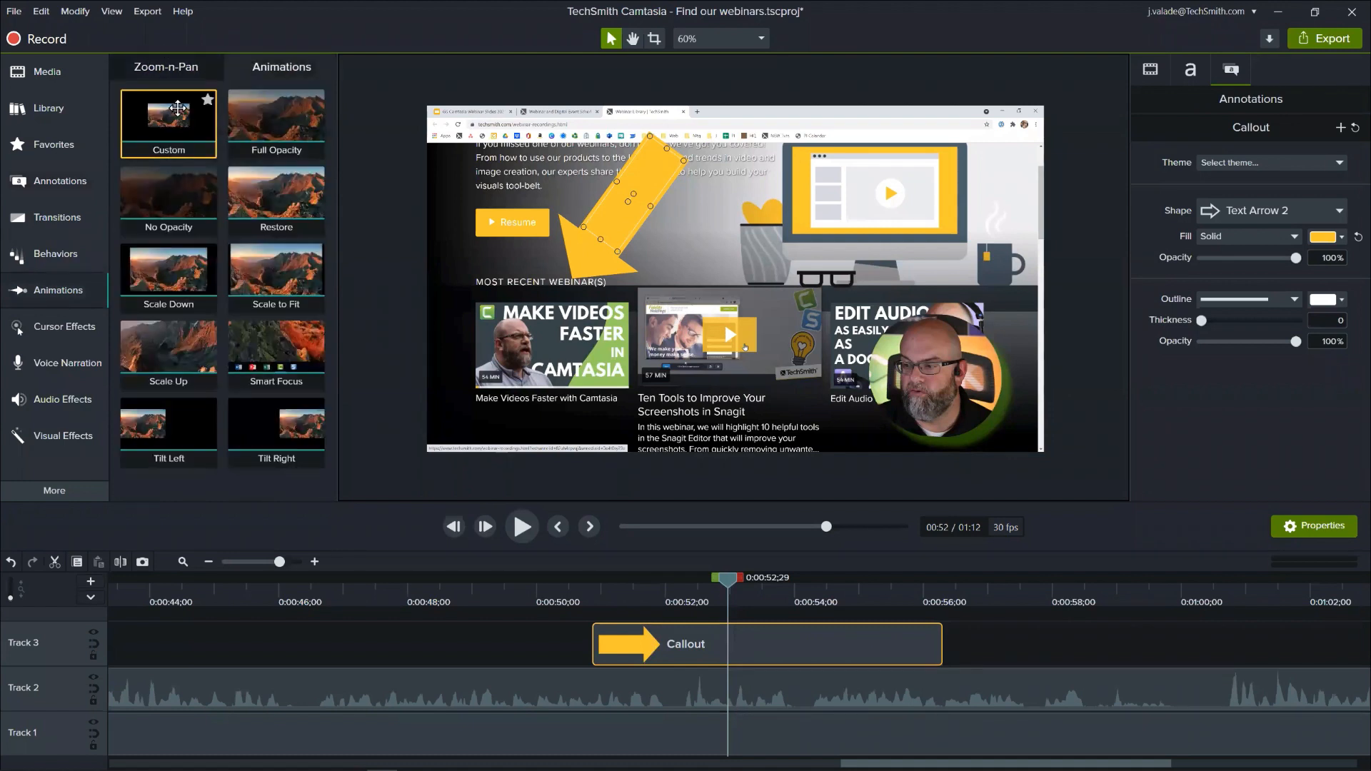
left_click_drag(178, 108, 739, 645)
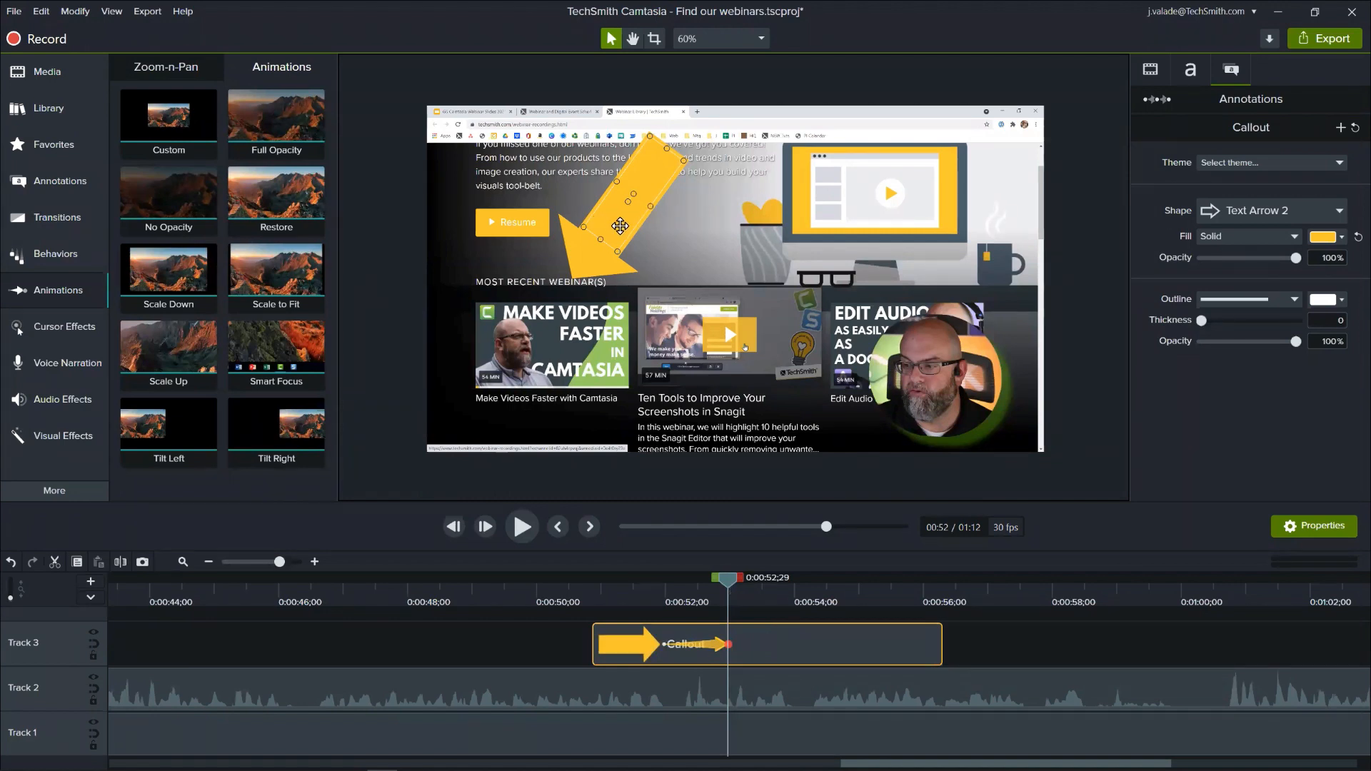
- Move the arrow horizontally at the end of its animation so it points at the second recent webinar, 10 Tools for Better Screenshots
key("Right")
key("Right")
key("Right")
key("Right")
key("Right")
key("Right")
key("Right")
key("Right")
key("Right")
key("Right")
key("Right")
key("Right")
key("Right")
key("Right")
key("Right")
key("Right")
key("Right")
key("Right")
key("Right")
key("Right")
key("Right")
key("Right")
key("Right")
key("Right")
key("Right")
key("Right")
key("Right")
key("Right")
key("Right")
key("Right")
key("Right")
key("Right")
key("Right")
key("Right")
key("Right")
key("Right")
key("Right")
key("Right")
key("Right")
key("Right")
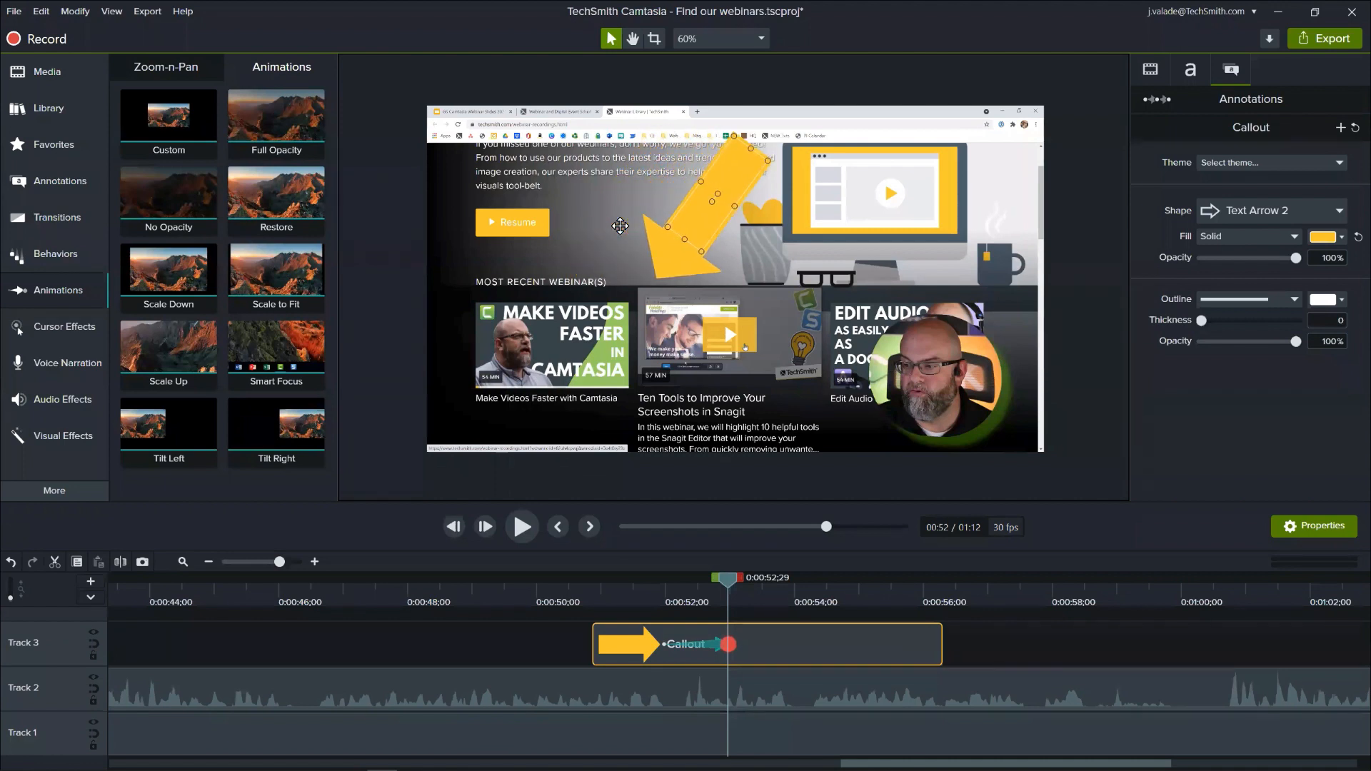
key("Right")
key("Right")
key("Right")
key("Right")
key("Right")
key("Right")
key("Right")
key("Right")
key("Right")
key("Right")
key("Right")
key("Right")
key("Right")
key("Right")
key("Right")
key("Right")
key("Right")
key("Right")
key("Right")
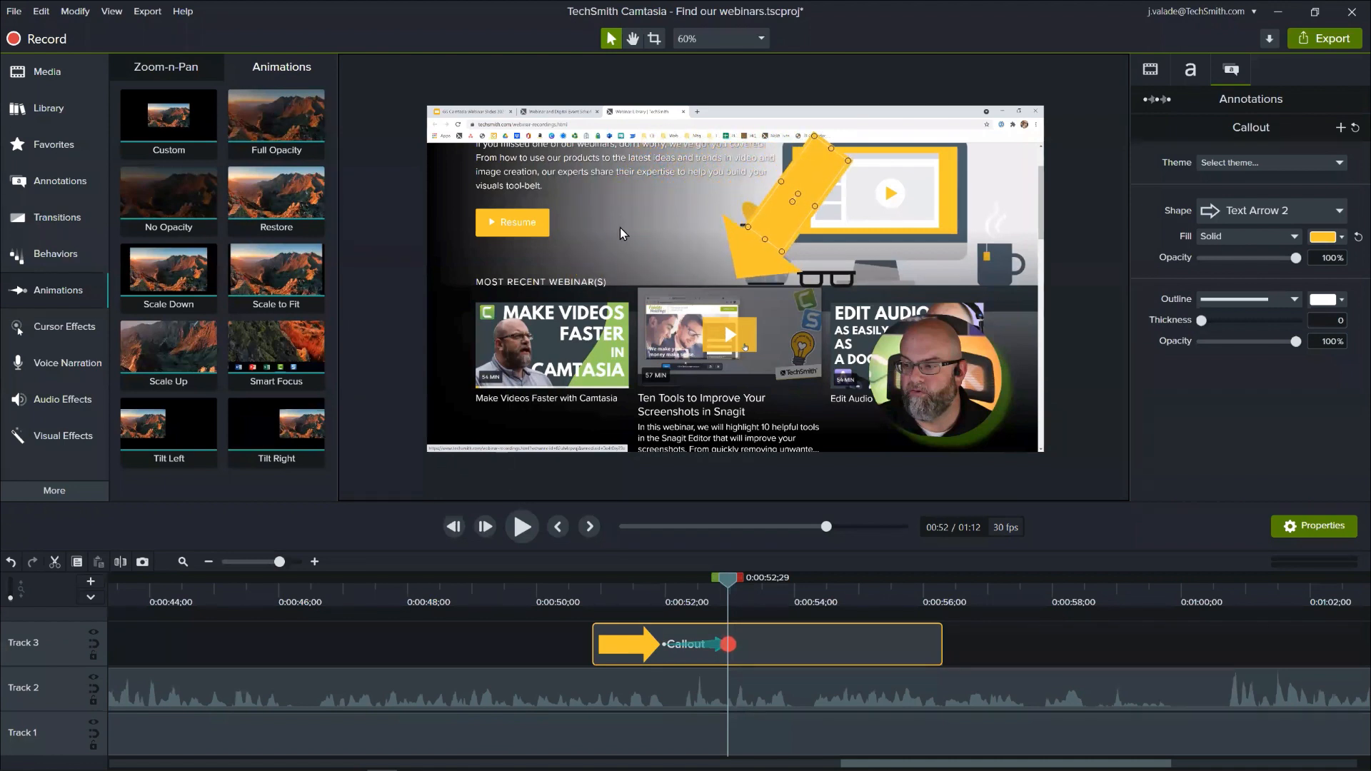
- Play the arrow animation through to 0:00:55;13 and add a second animation to the callout there
key("space")
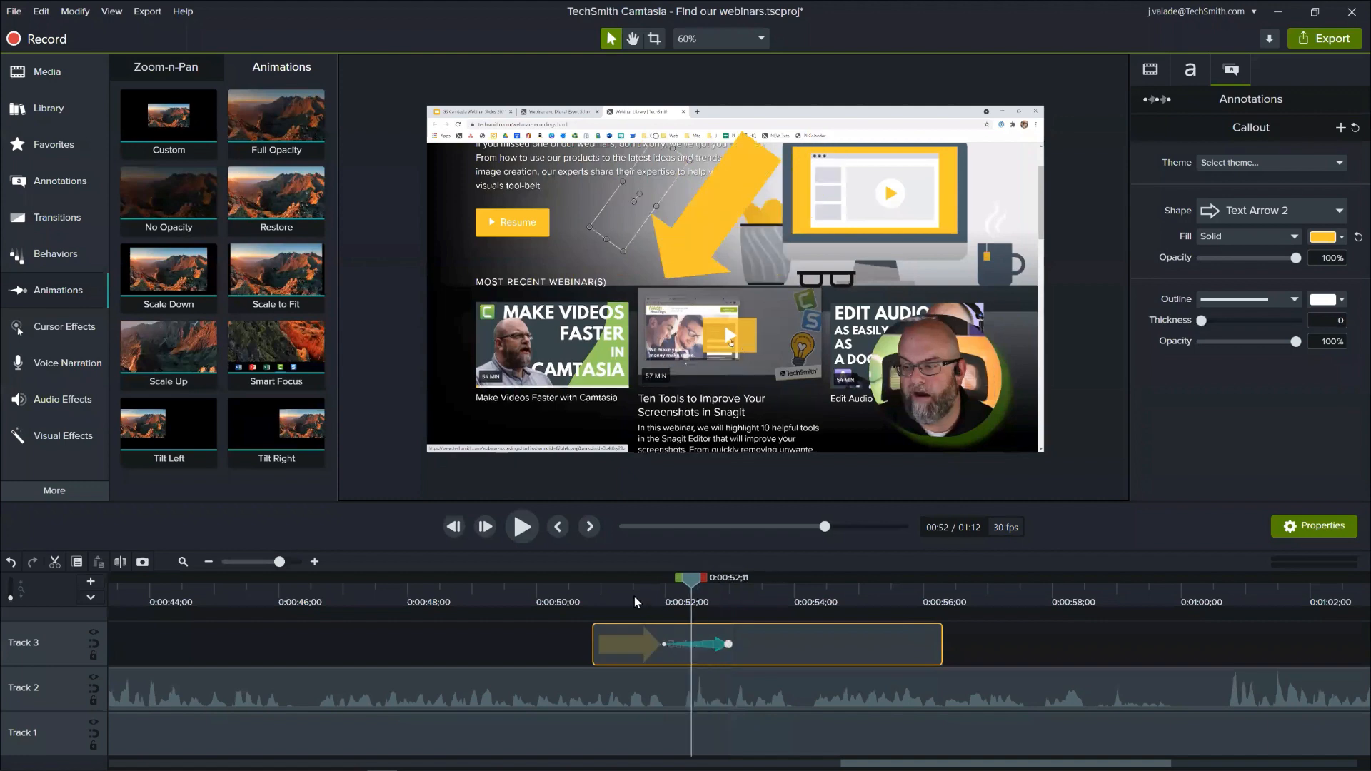
left_click(550, 612)
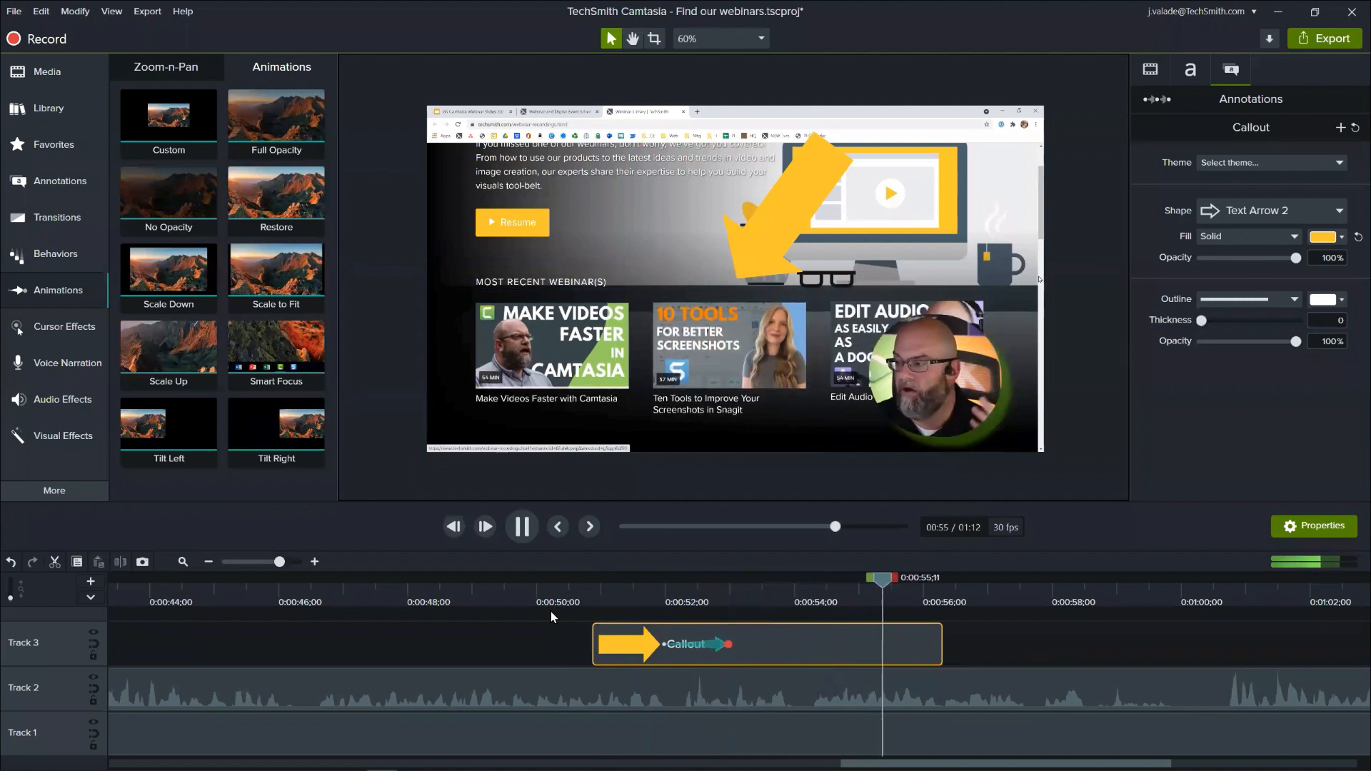
key("space")
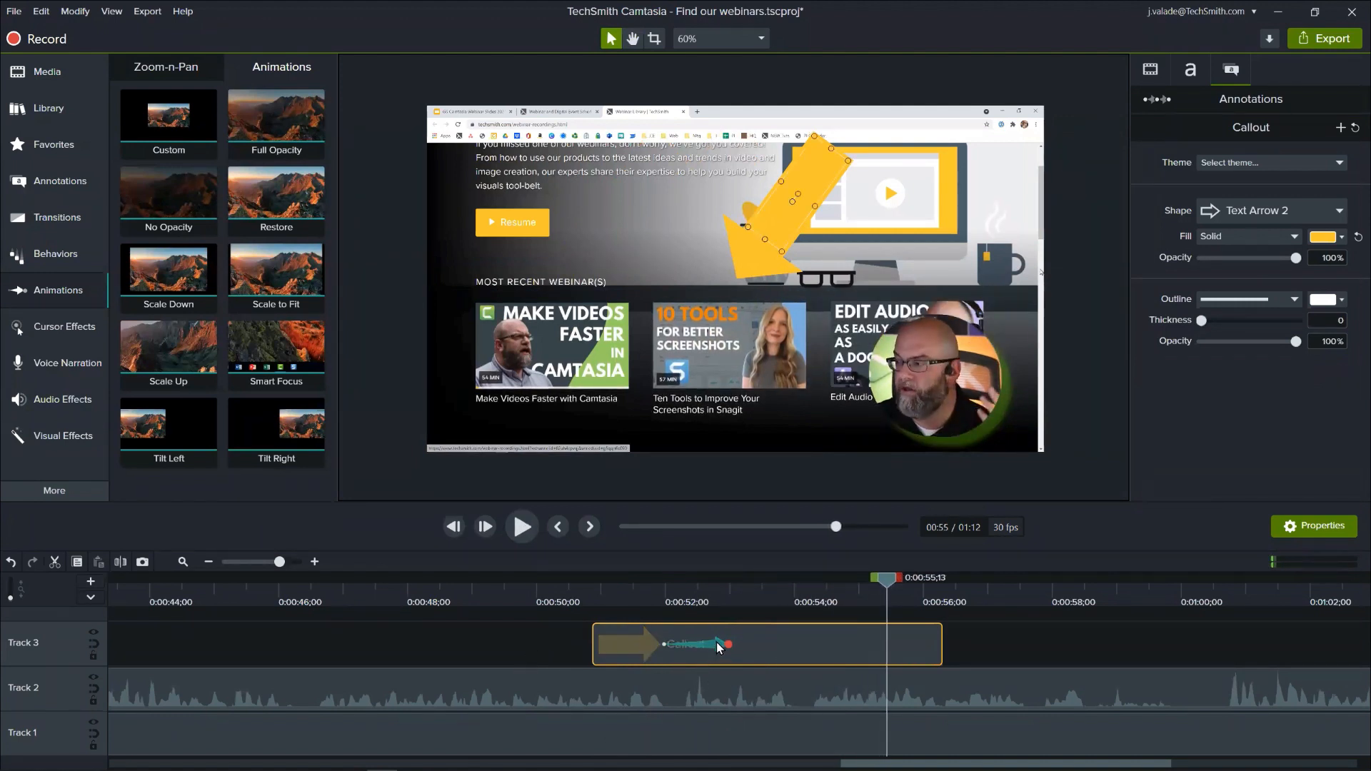
left_click_drag(253, 145, 897, 655)
left_click(886, 645)
- Move the arrow across to the third recent webinar for the second animation, and return the playhead to 0:00:51;03
key("Right")
key("Right")
key("Right")
key("Right")
key("Right")
key("Right")
key("Right")
key("Right")
key("Right")
key("Right")
key("Right")
key("Right")
key("Right")
key("Right")
key("Right")
key("Right")
key("Right")
key("Right")
key("Right")
key("Right")
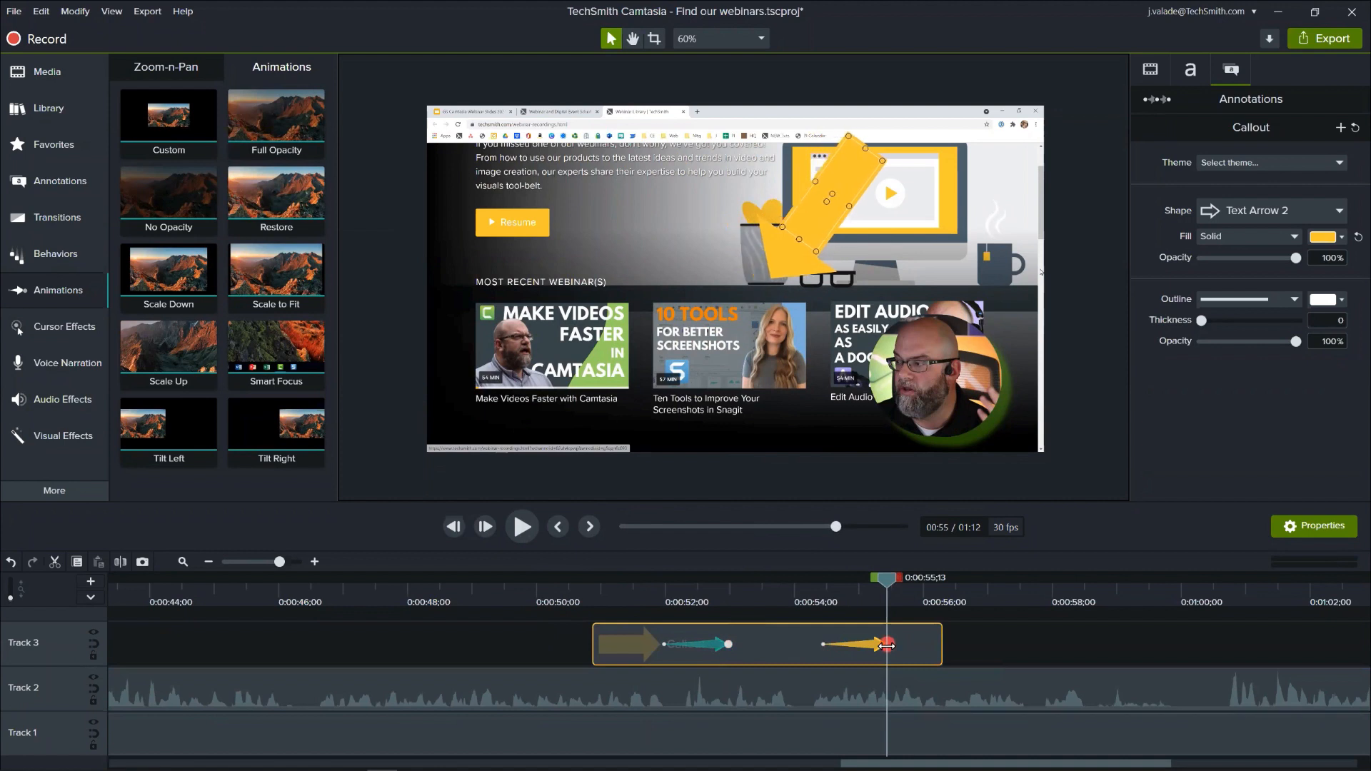
key("Right")
key("Right")
key("Right")
key("Right")
key("Right")
key("Right")
key("Right")
key("Right")
key("Right")
key("Right")
key("Right")
key("Right")
key("Right")
key("Right")
key("Right")
key("Right")
key("Right")
key("Right")
key("Right")
key("Right")
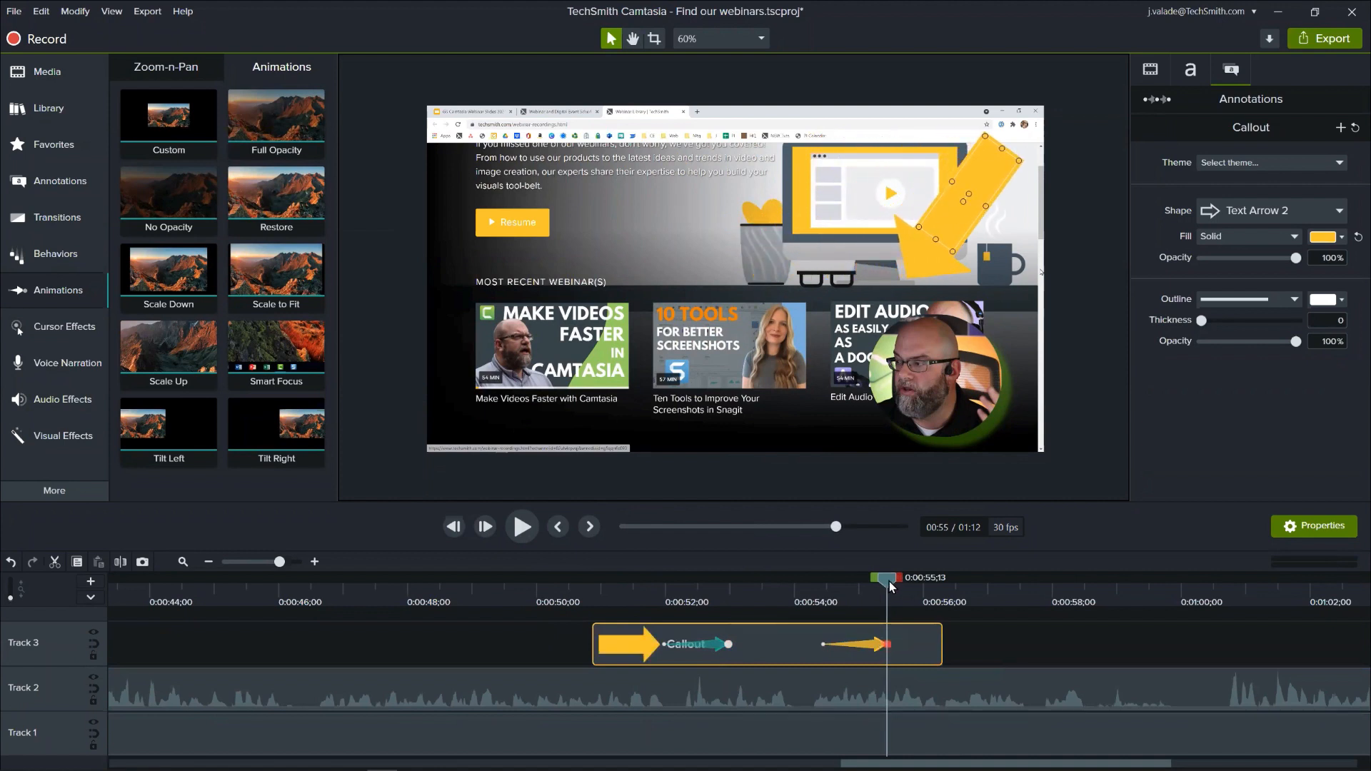
left_click_drag(889, 581, 606, 645)
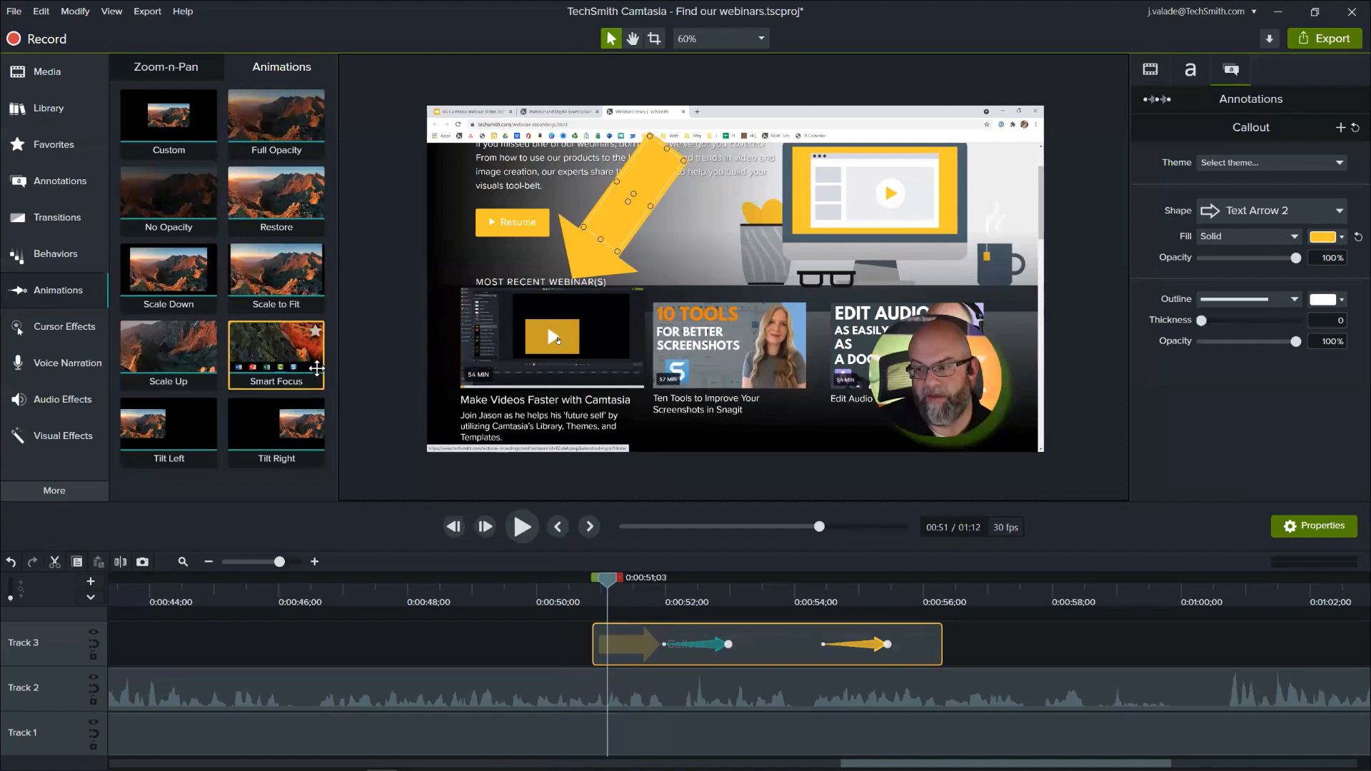
- Apply the Fly In behavior to the arrow callout on Track 3
left_click(67, 219)
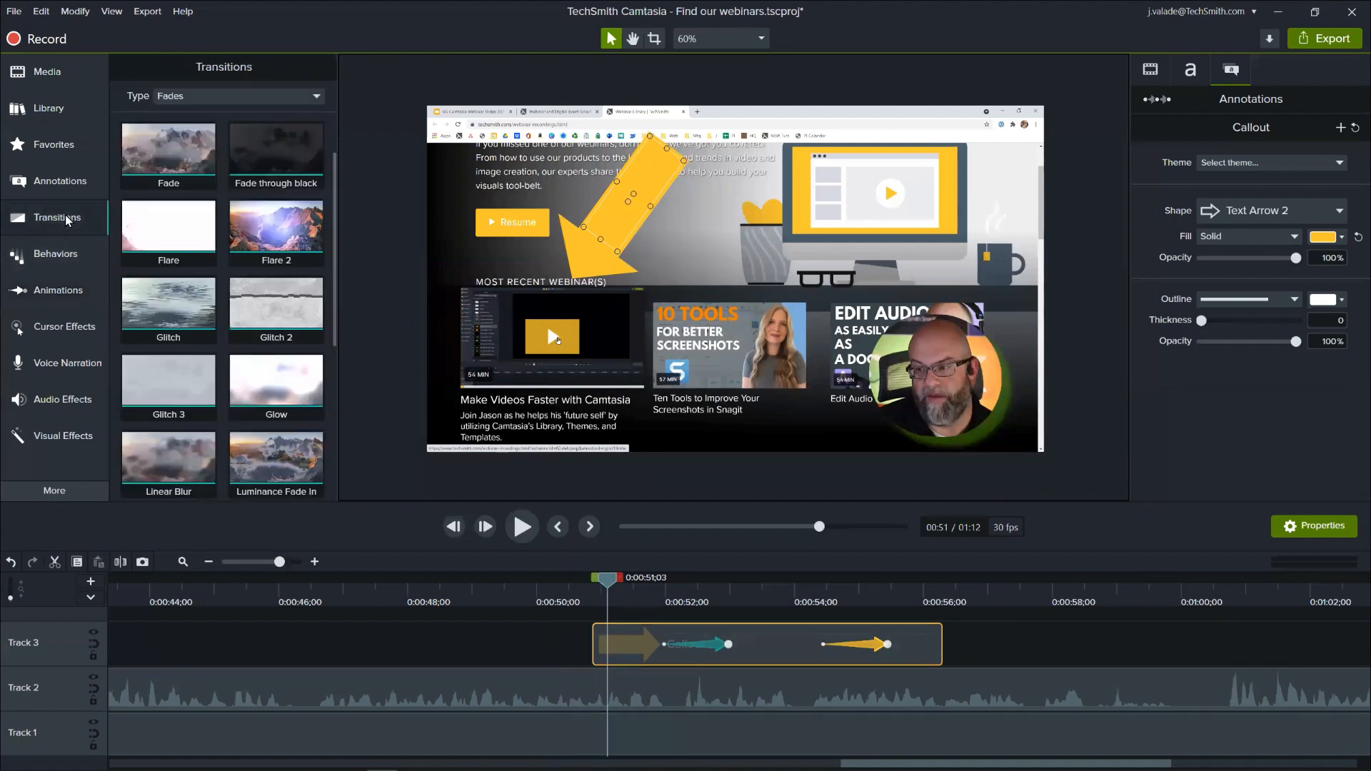
left_click(73, 143)
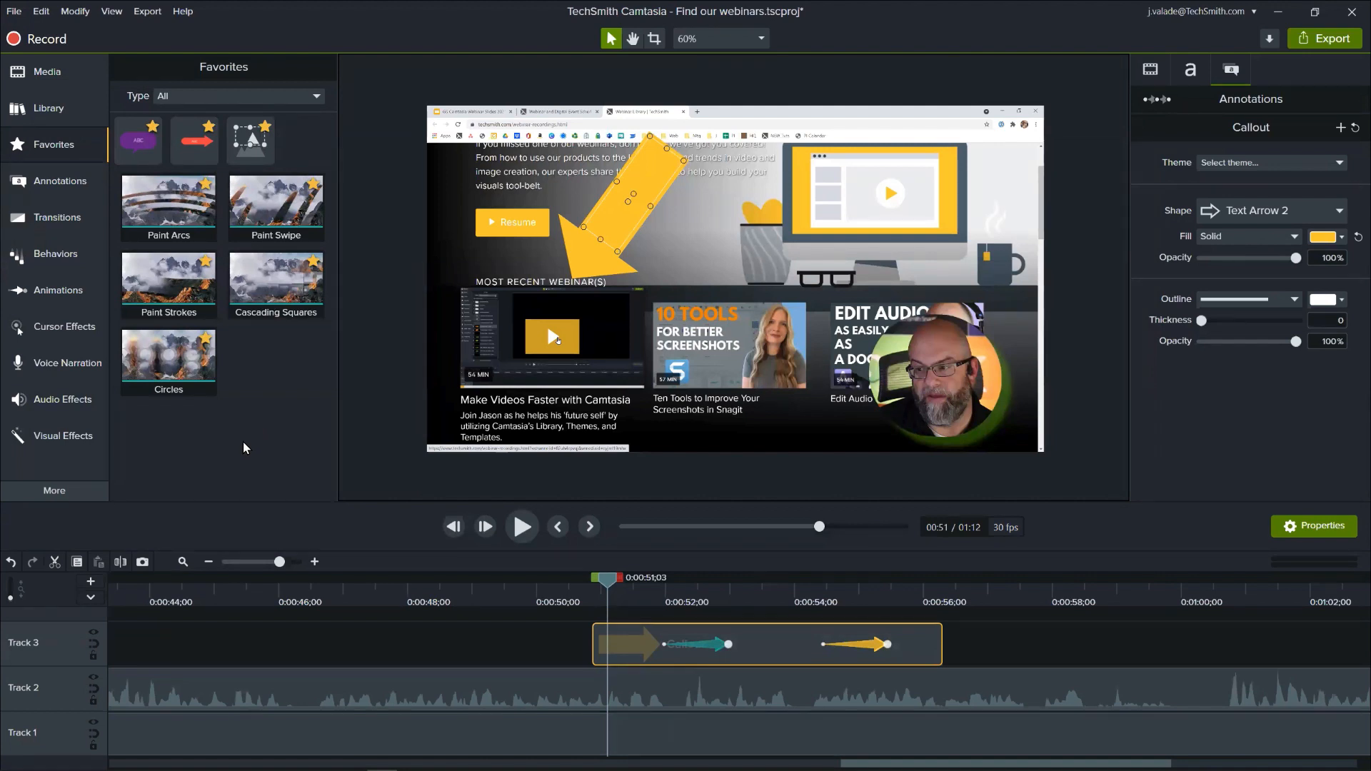
left_click(74, 257)
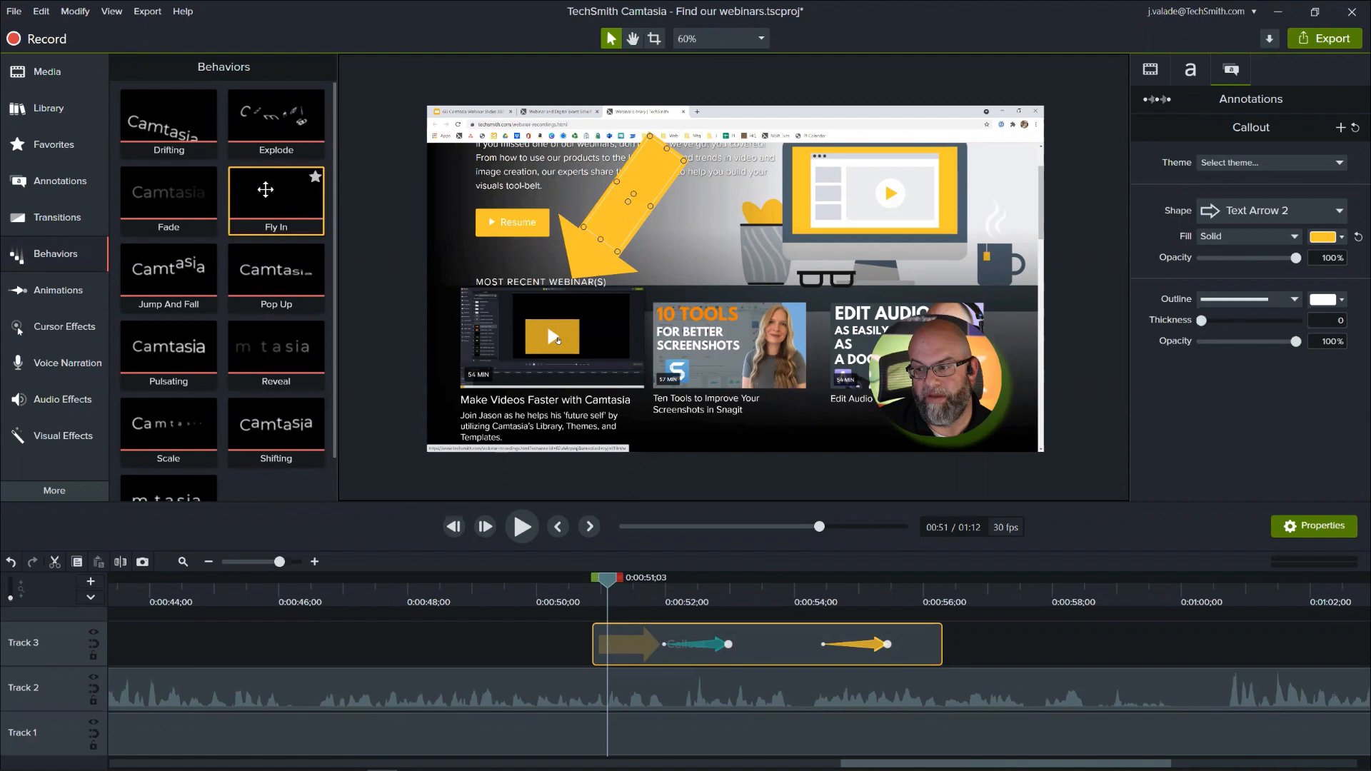
left_click_drag(266, 189, 640, 638)
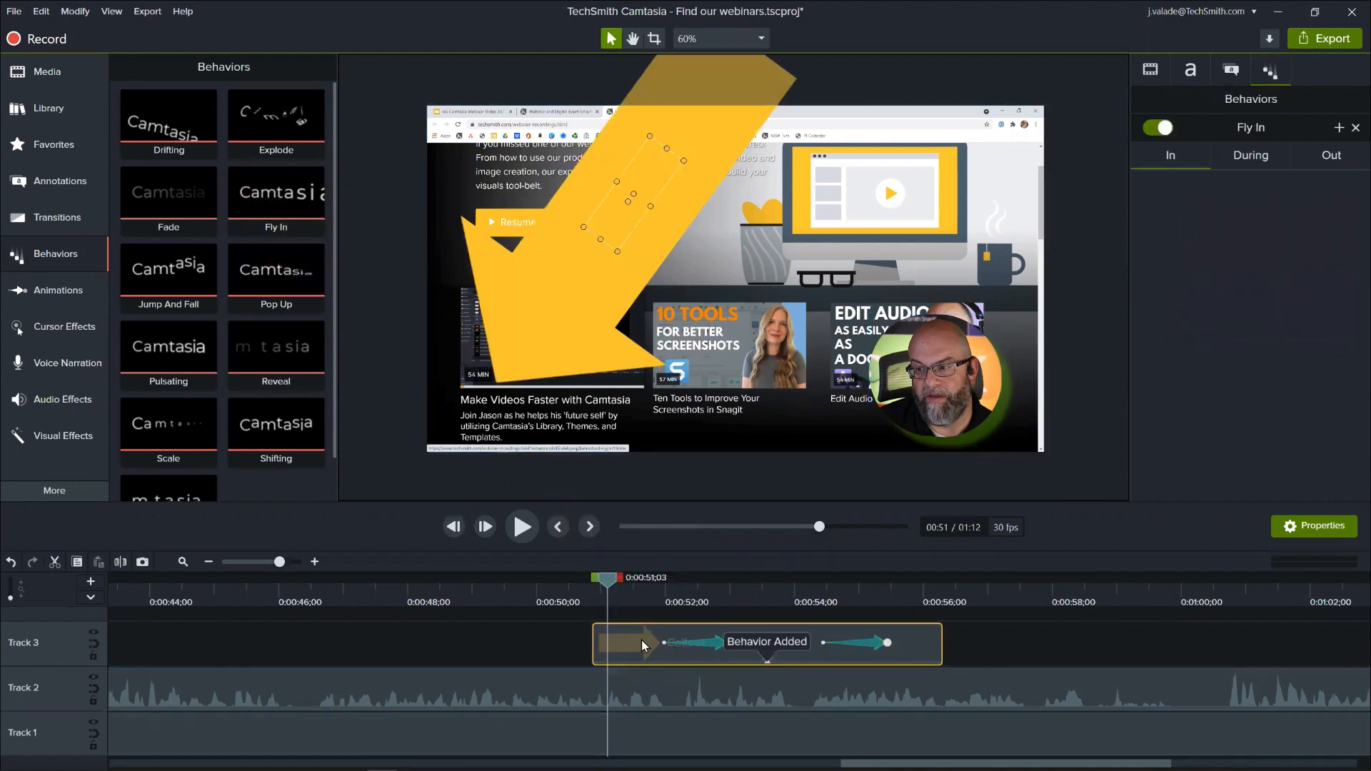
- Play the timeline from just before the arrow callout to preview its fly-in and both arrow animations
left_click_drag(603, 580, 546, 632)
key("space")
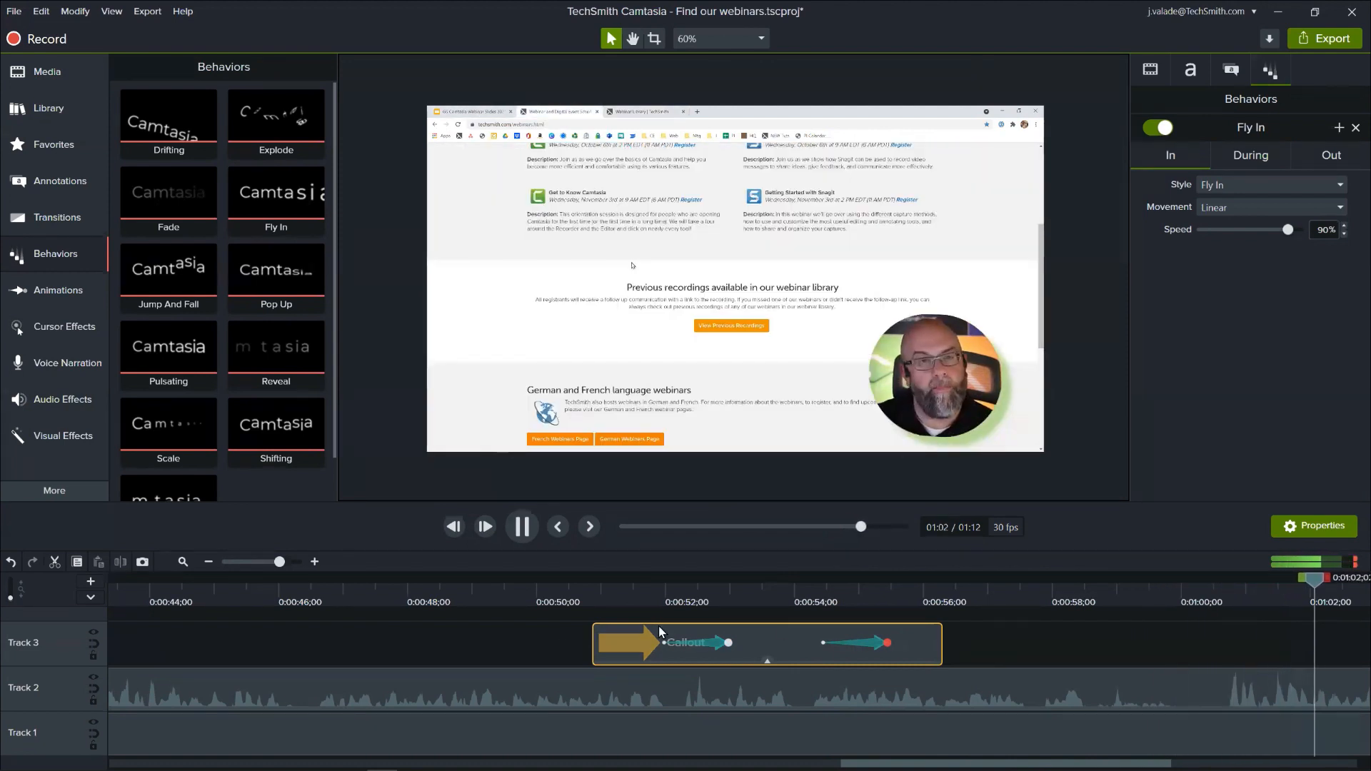
key("space")
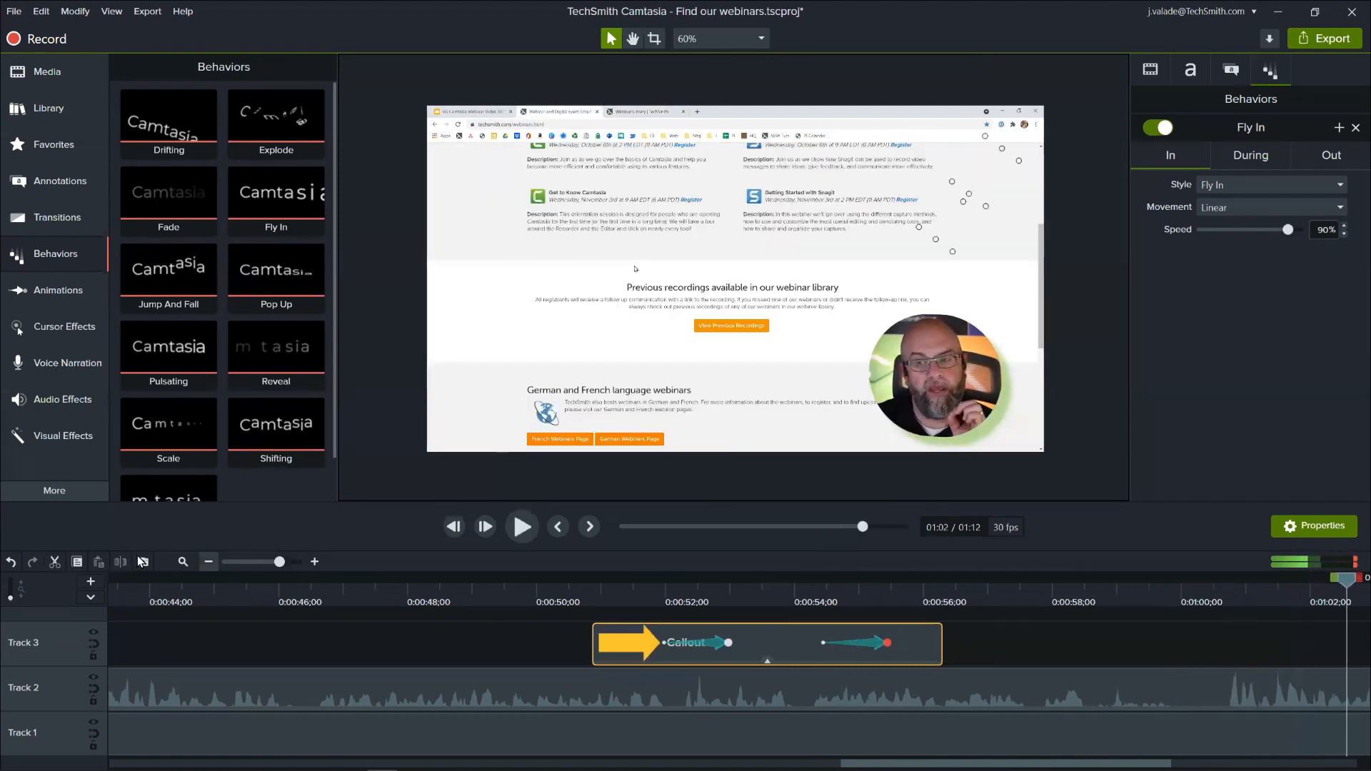
- Play the recording from 0:00:27;28 to 0:00:32;02 to check the camera clip's speech for a noise in the pause
left_click(179, 562)
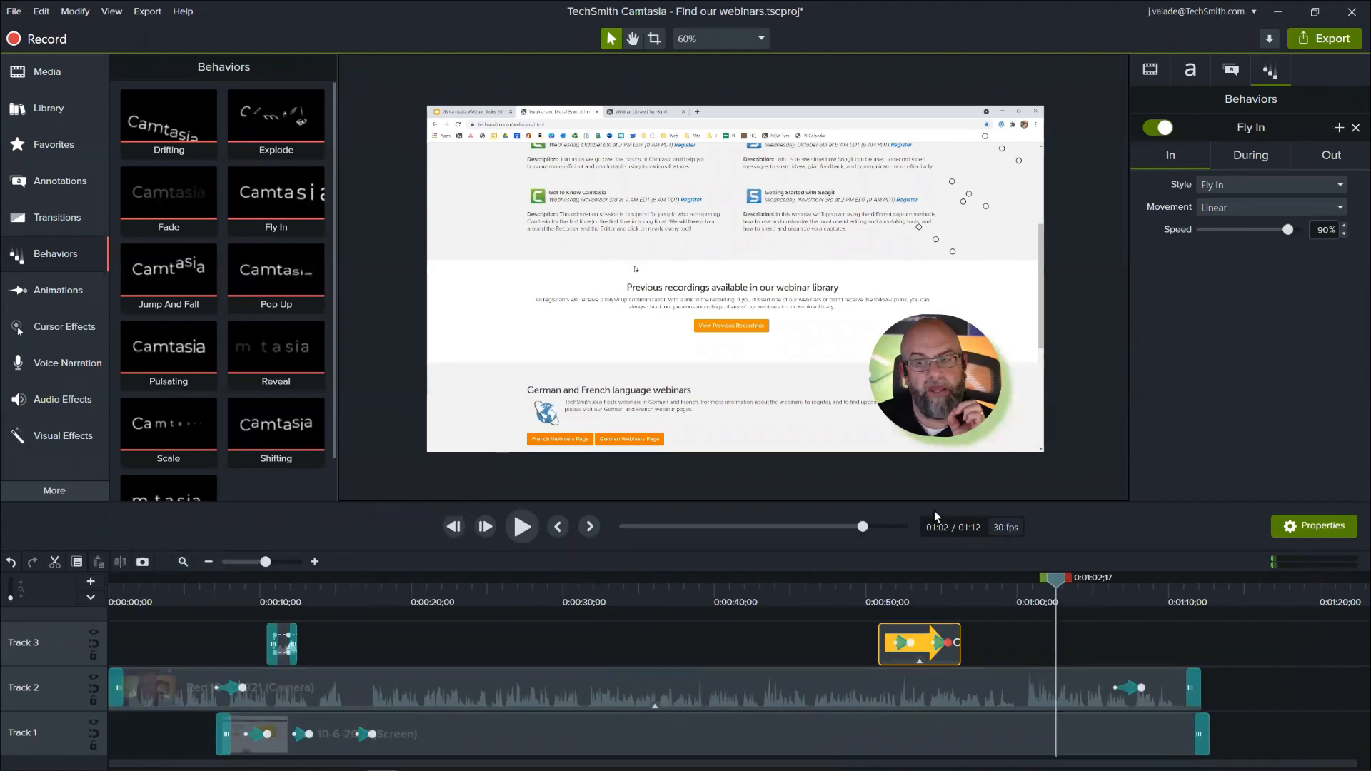
left_click(854, 595)
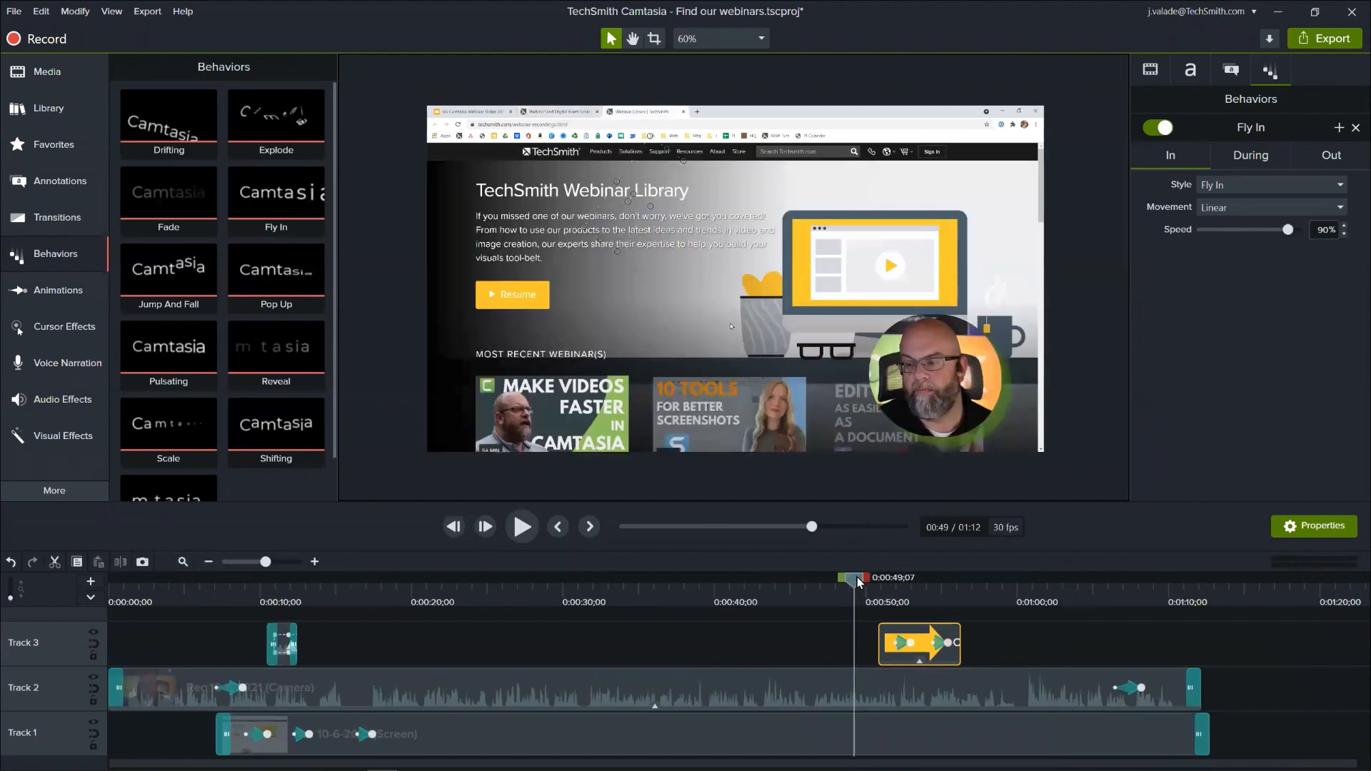
left_click_drag(857, 577, 565, 713)
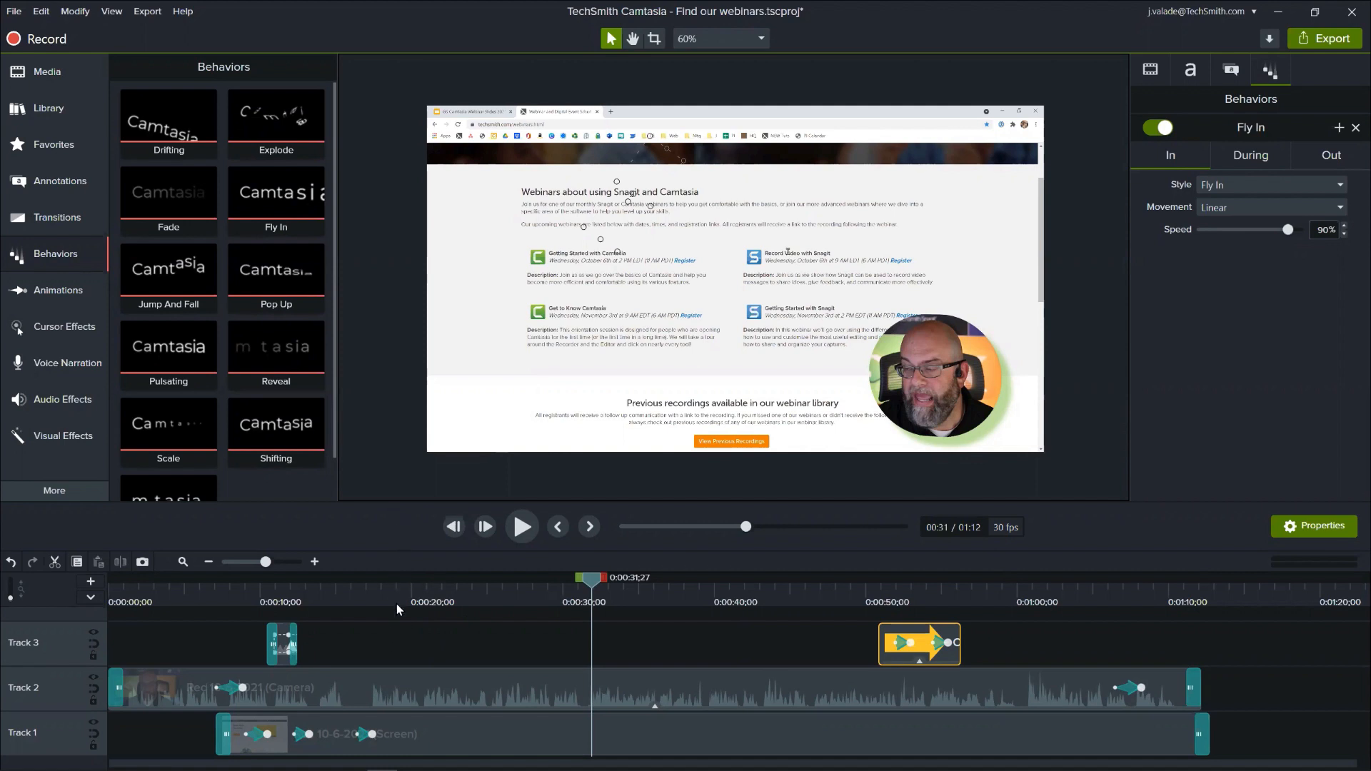
left_click(322, 564)
left_click(321, 564)
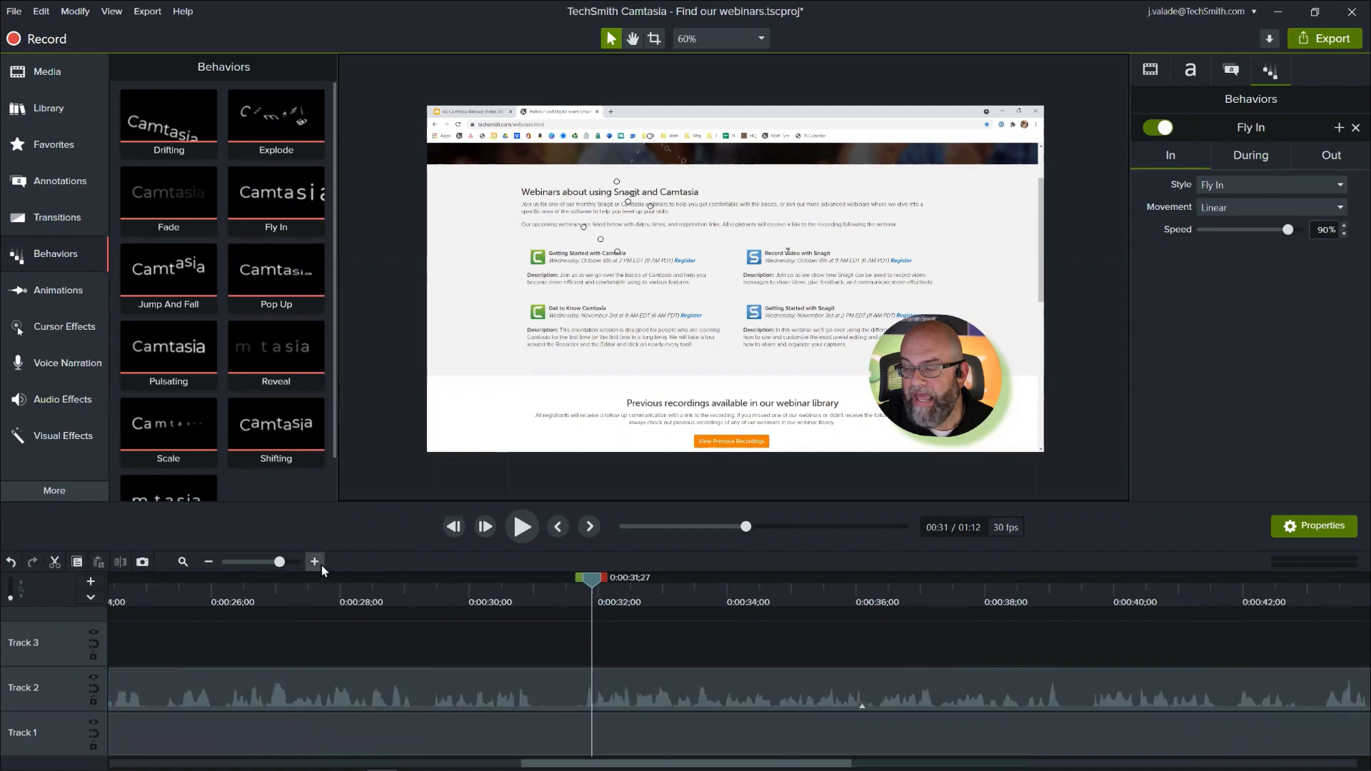
left_click(462, 587)
left_click_drag(462, 581, 330, 610)
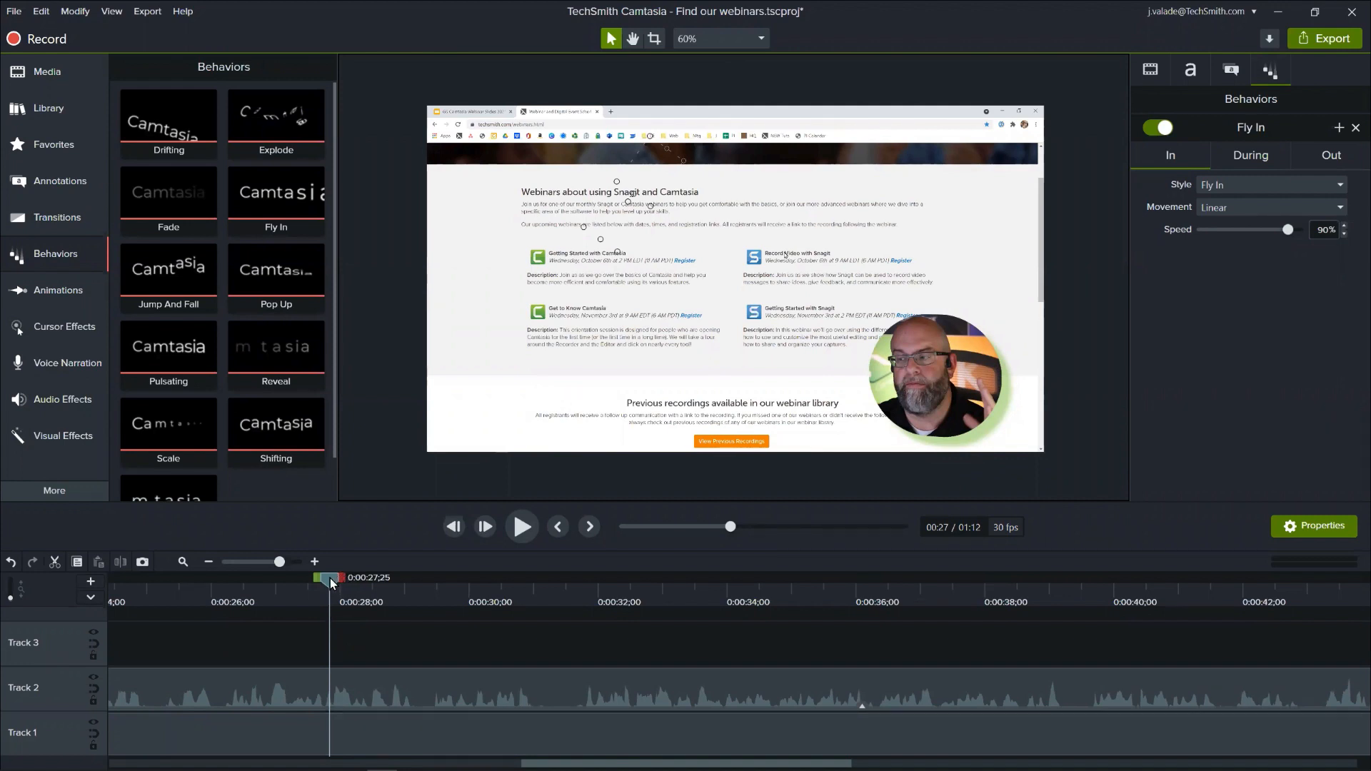
mouse_move(330, 577)
left_mouse_down()
mouse_move(367, 585)
mouse_move(337, 580)
left_mouse_up()
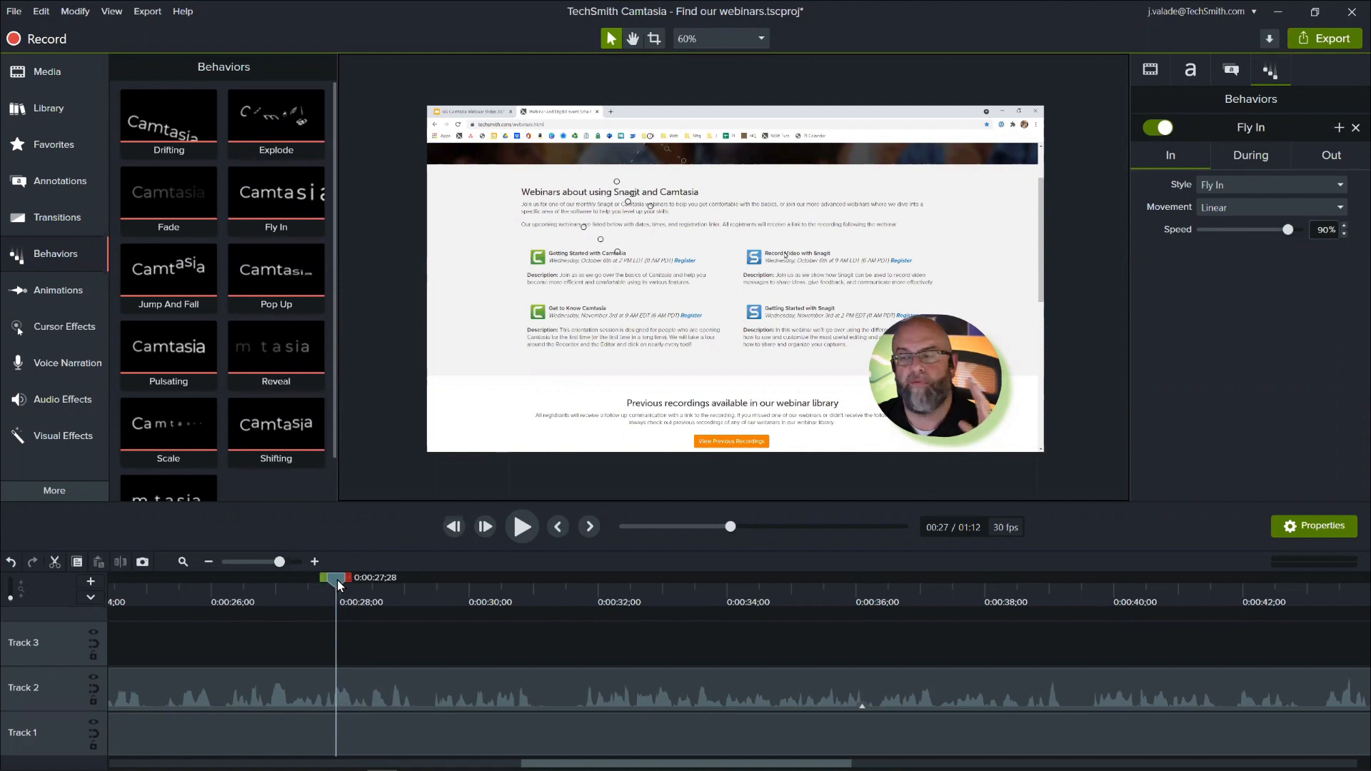
key("space")
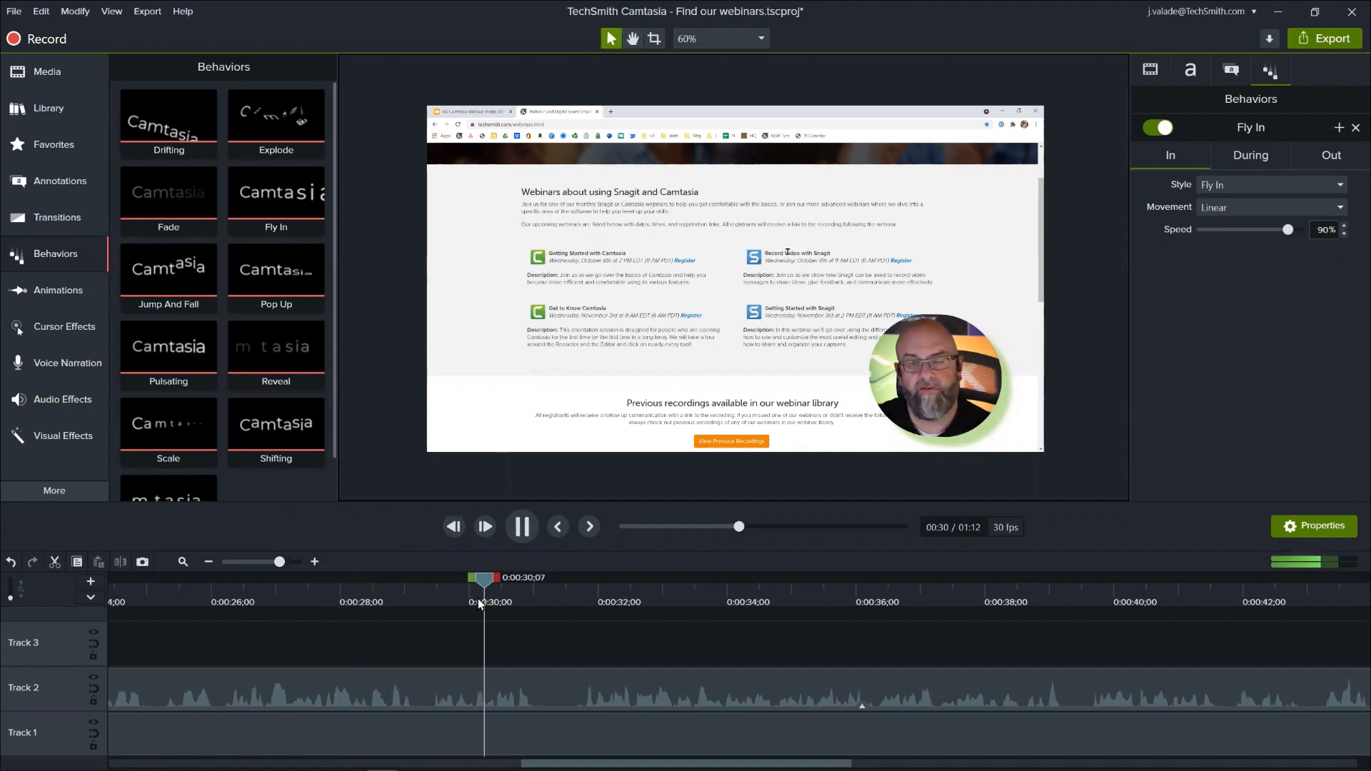
key("space")
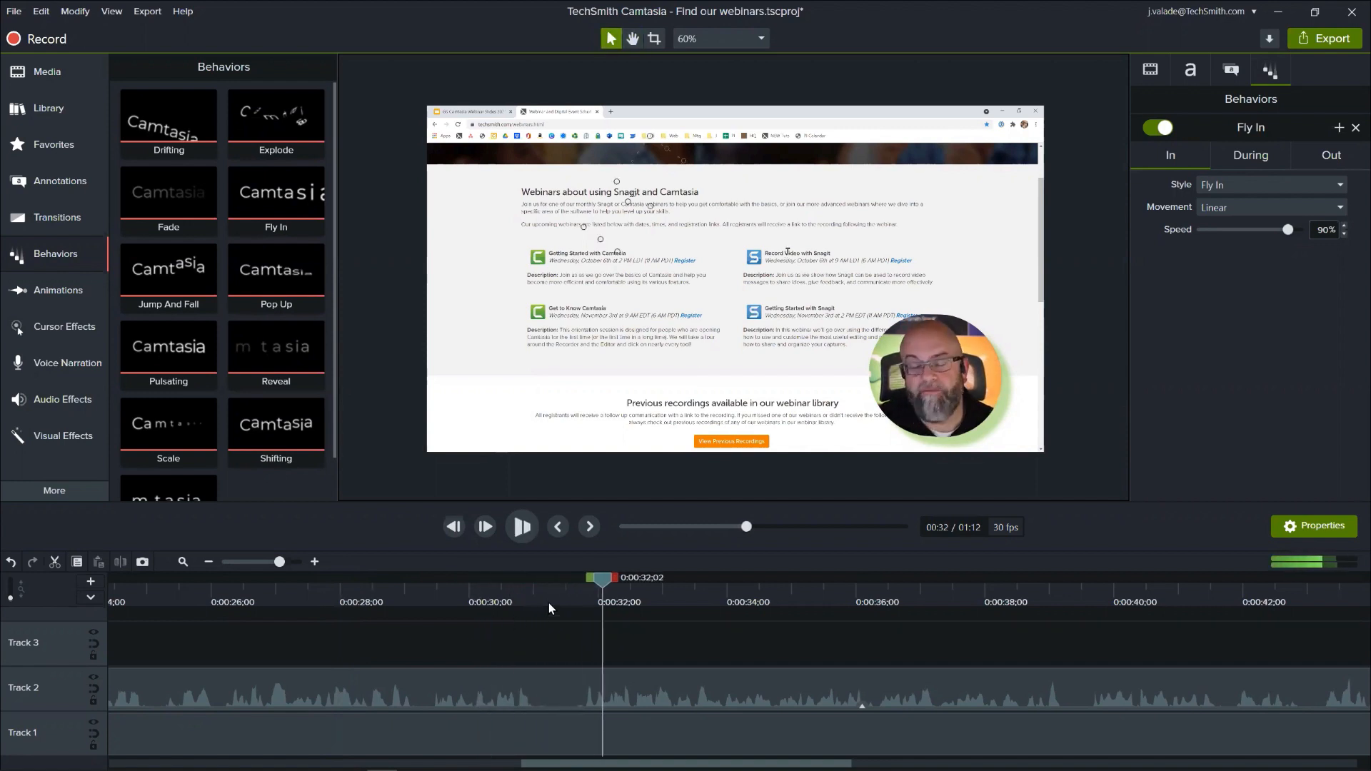
- Select the timeline range from 0:00:31;06 to 0:00:31;25, covering the pause in the camera clip's speech
mouse_move(546, 586)
left_mouse_down()
mouse_move(573, 594)
mouse_move(557, 598)
left_mouse_up()
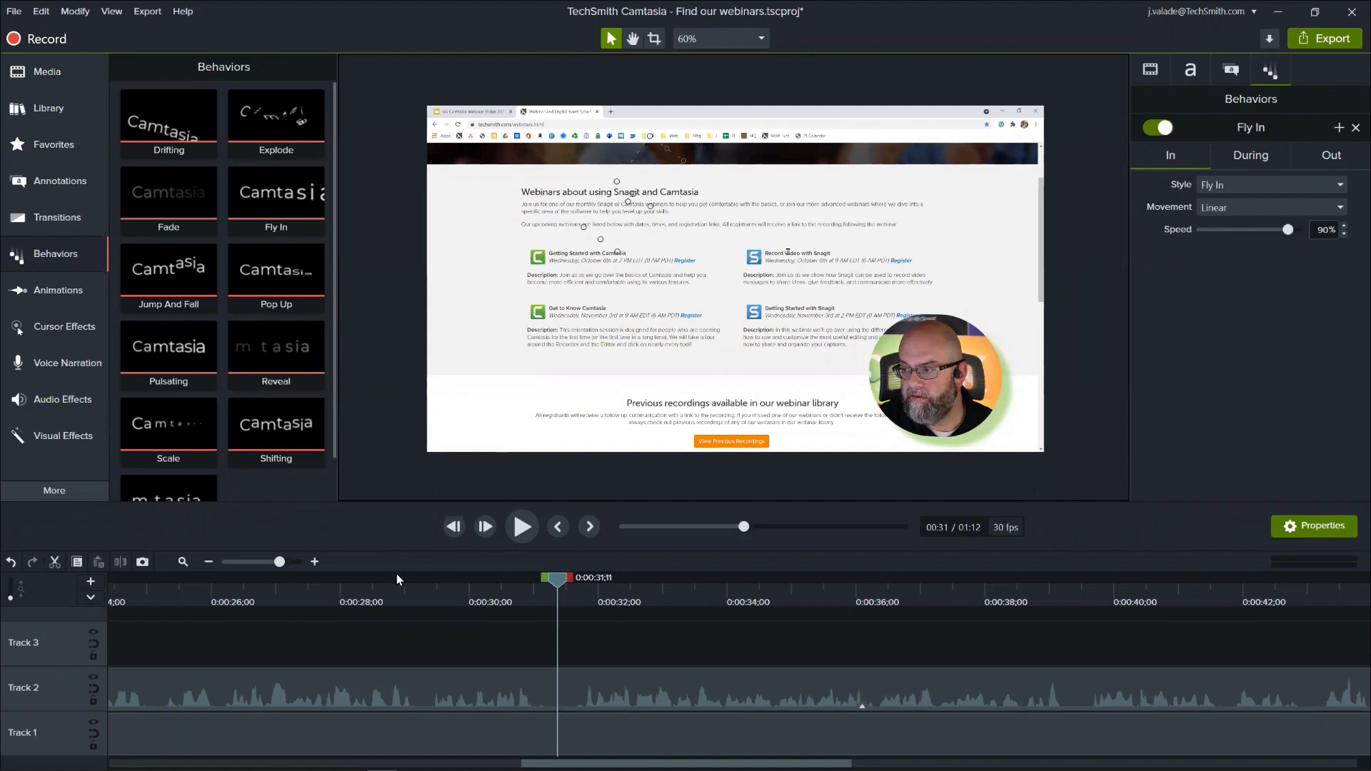
left_click(316, 561)
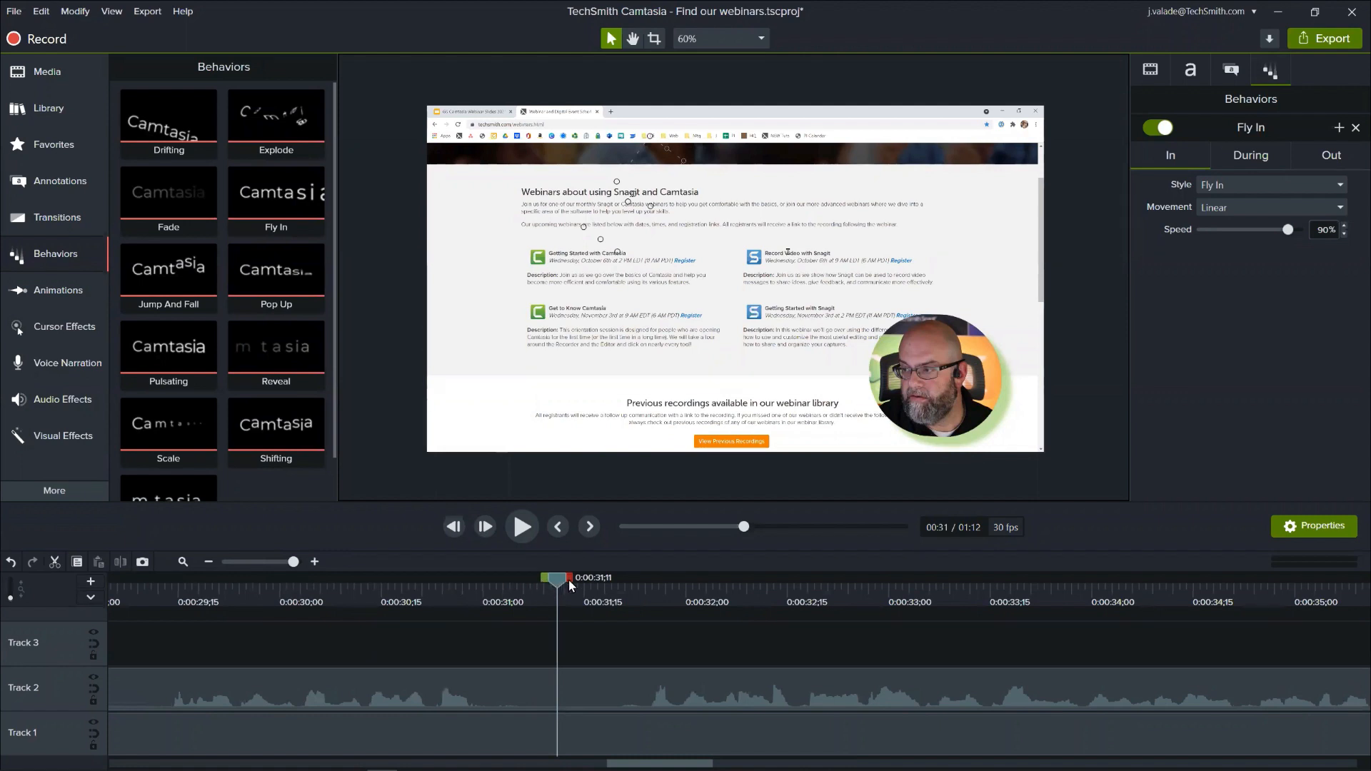
left_click_drag(561, 577, 530, 589)
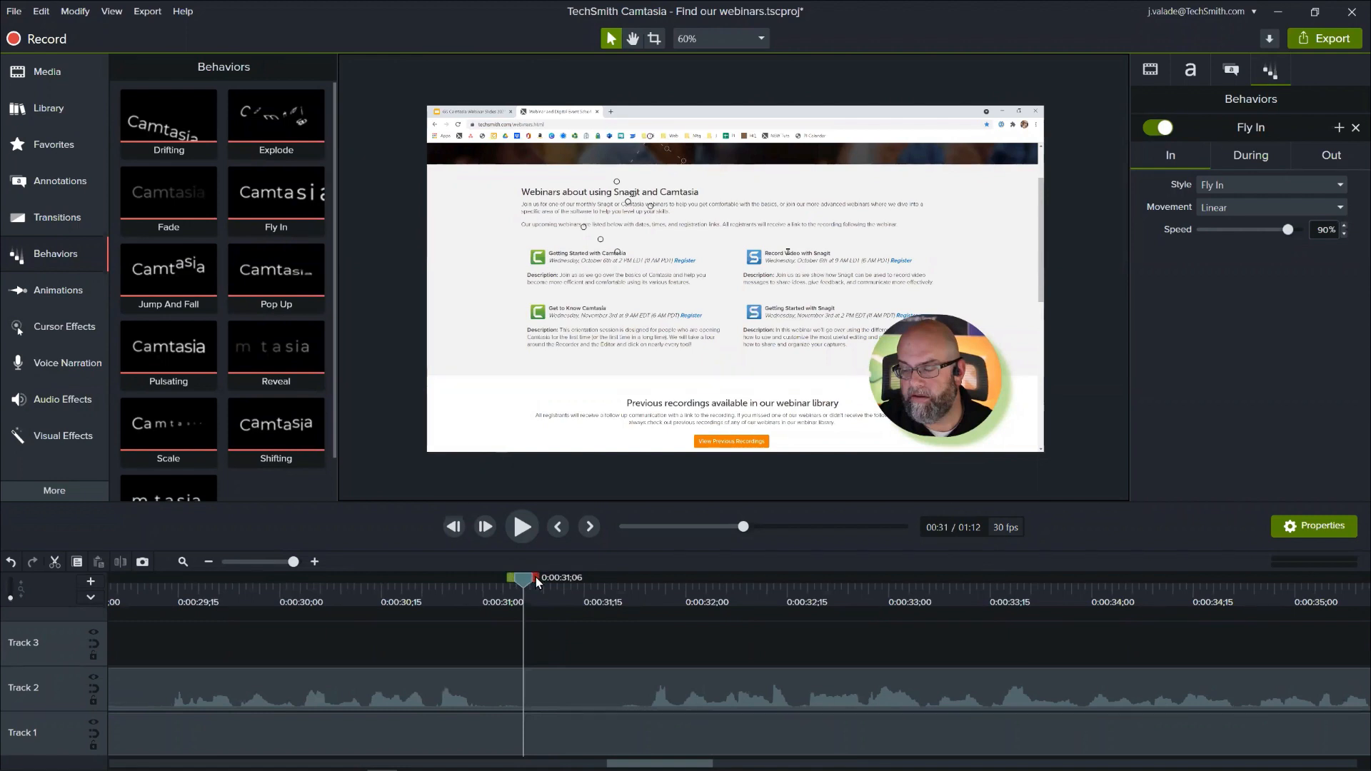
left_click_drag(536, 577, 660, 607)
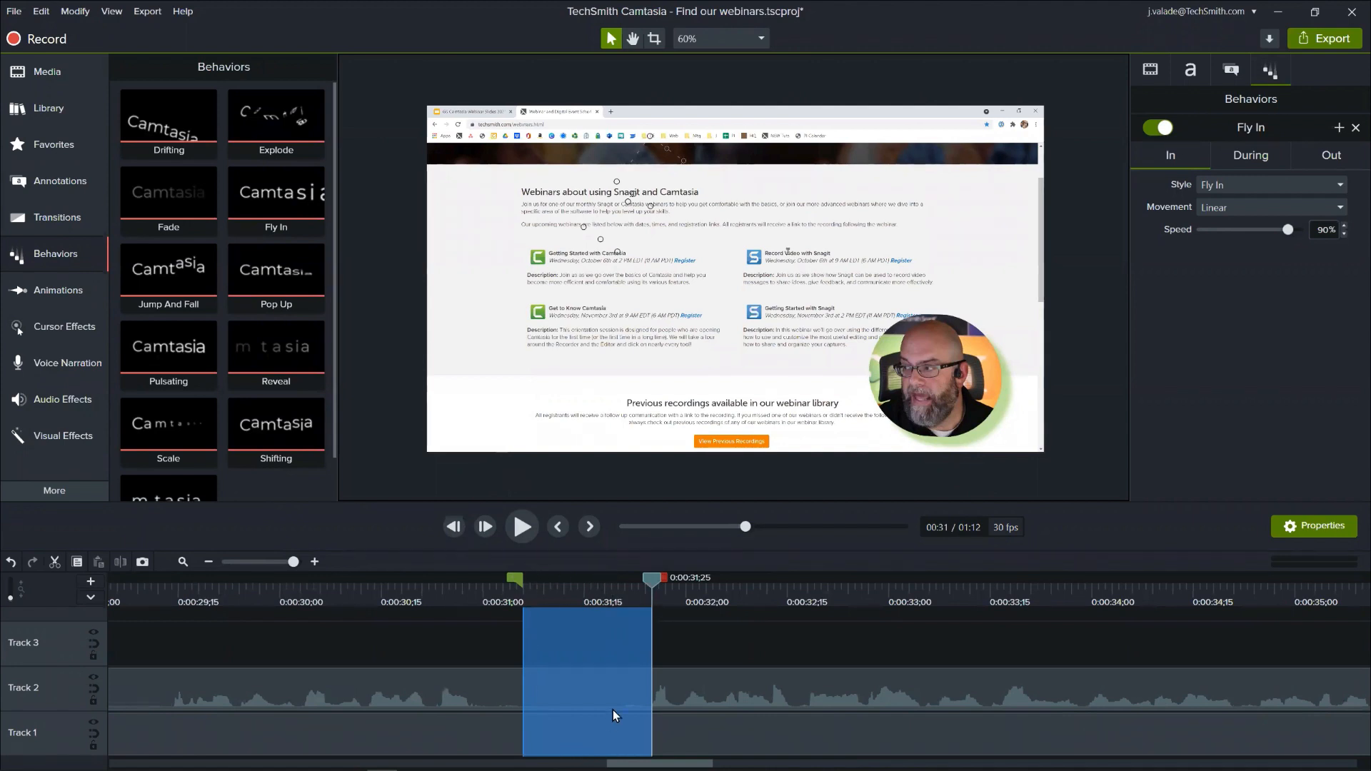
- Silence the camera clip's audio on Track 2 within the selected range by lowering its volume line to zero
left_click(527, 529)
left_click(527, 528)
left_click(527, 528)
left_click(479, 696)
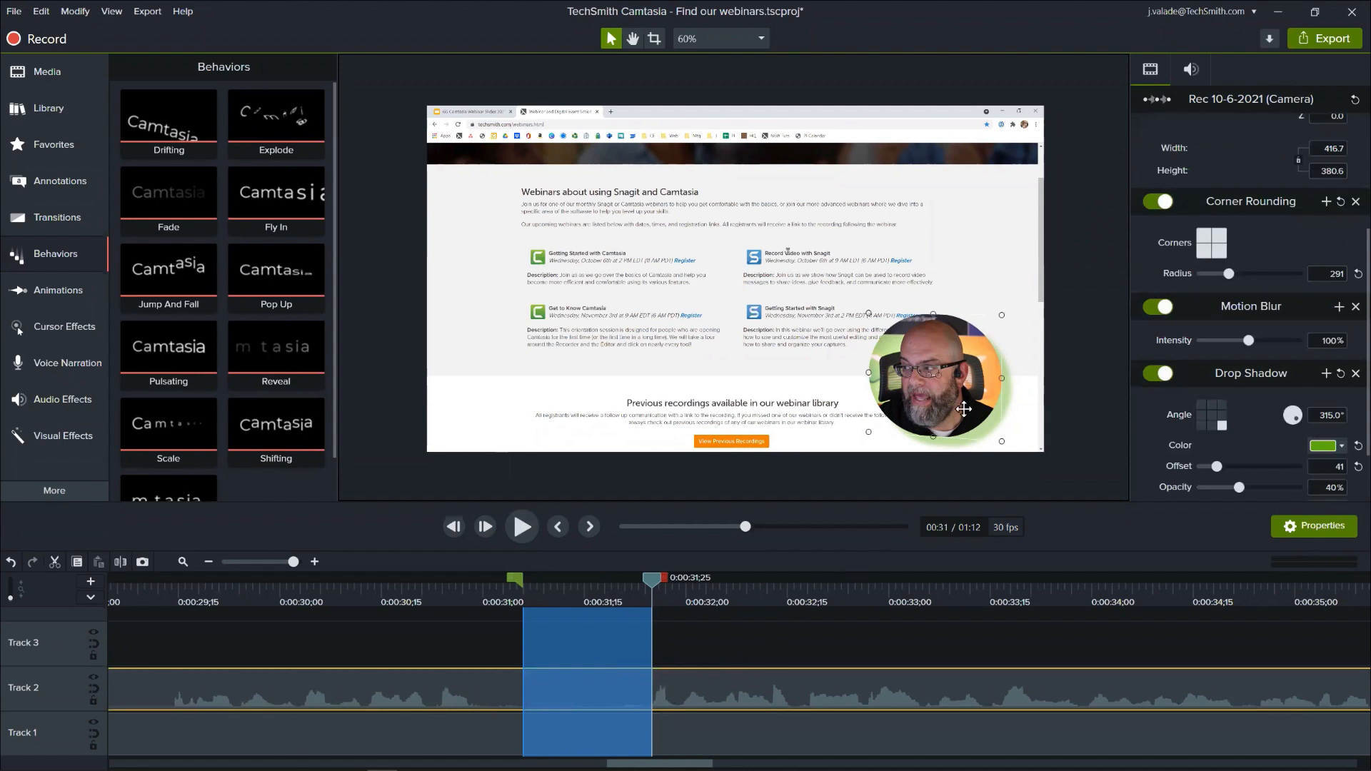
left_click(1194, 69)
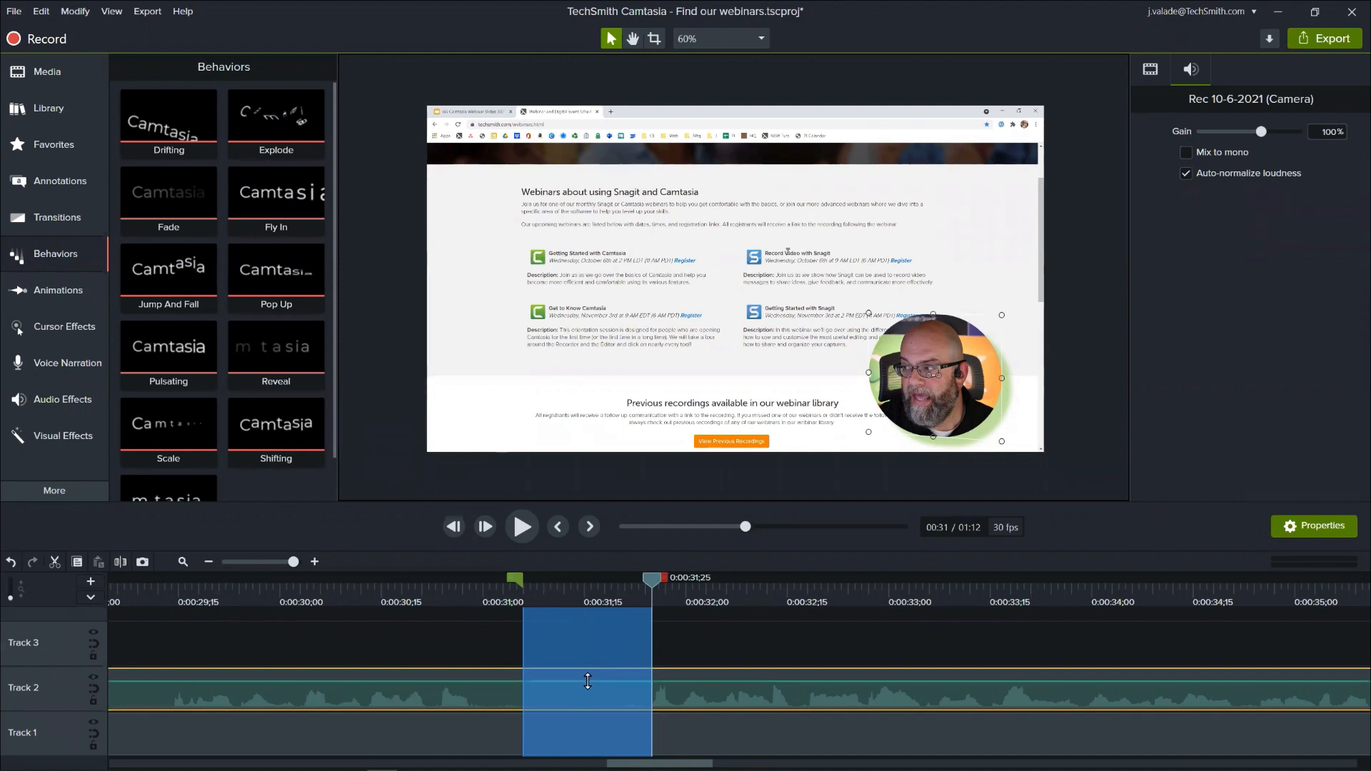
left_click_drag(587, 682, 581, 712)
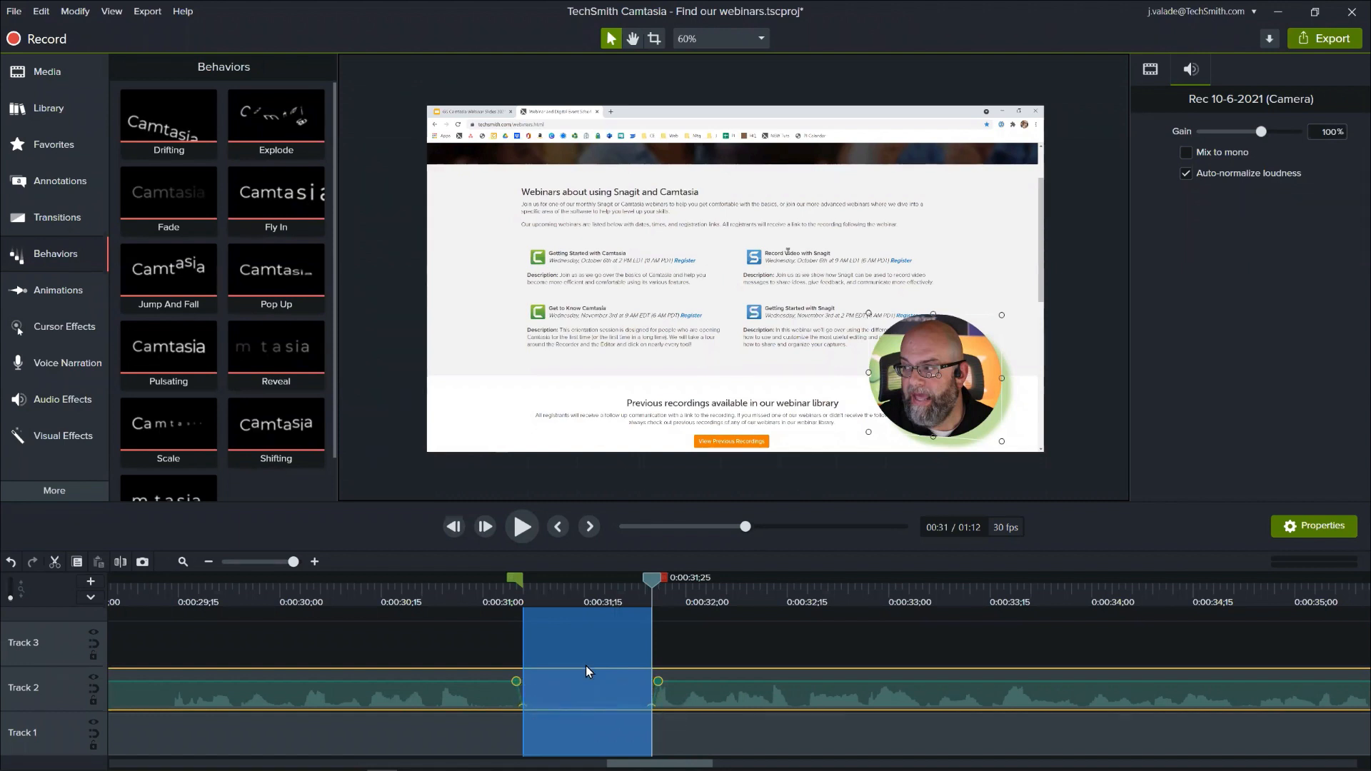
- Clear the range selection and play back past the silenced section, then review its audio points around 0:00:31;12
left_click_drag(651, 580, 644, 635)
double_click(658, 581)
key("space")
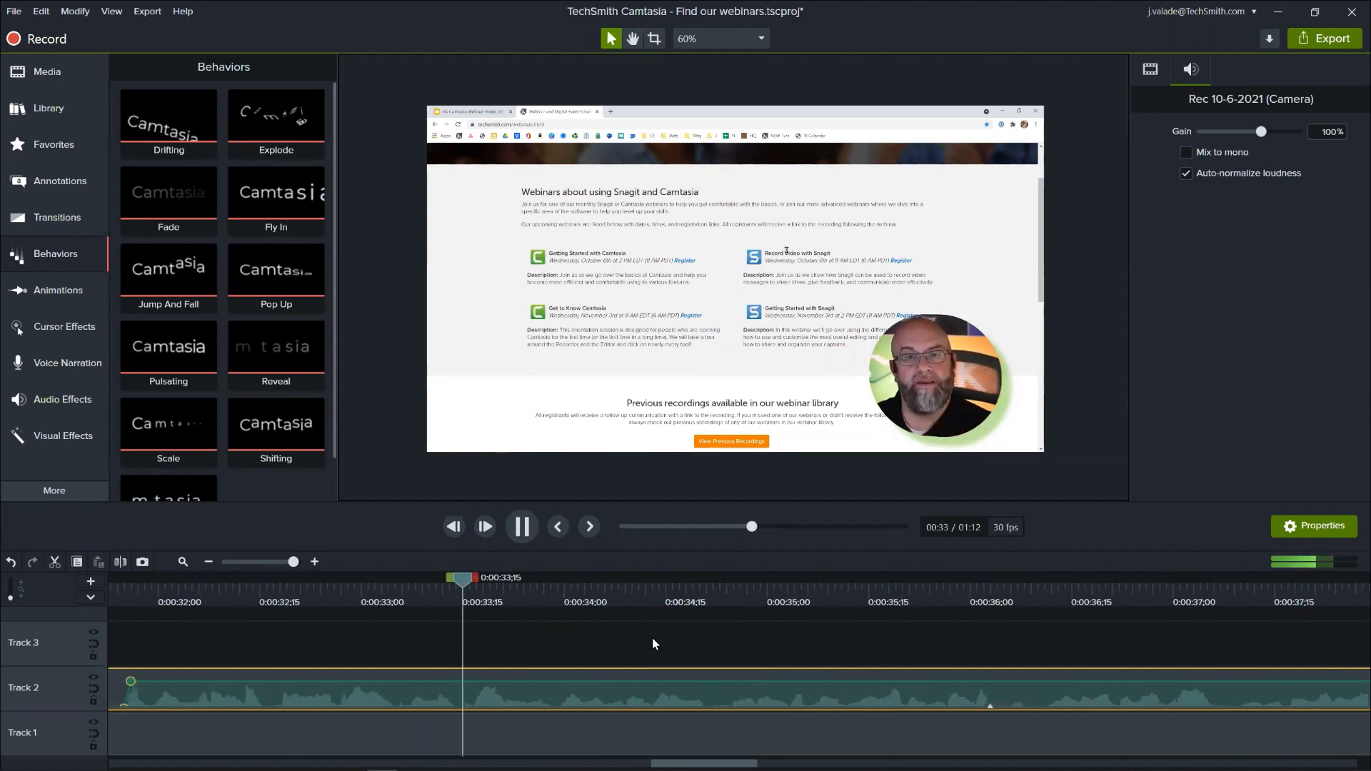
key("space")
left_click_drag(200, 595, 307, 628)
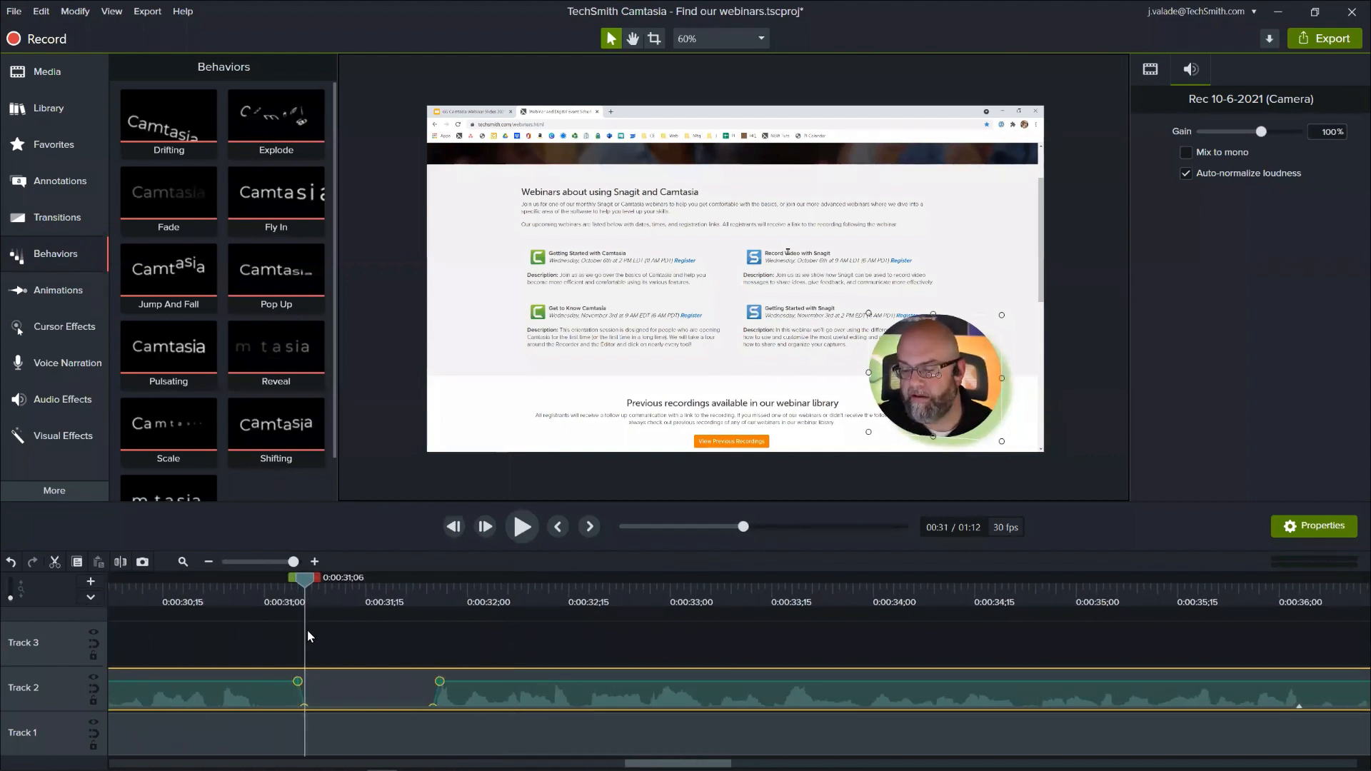
left_click_drag(306, 632, 347, 648)
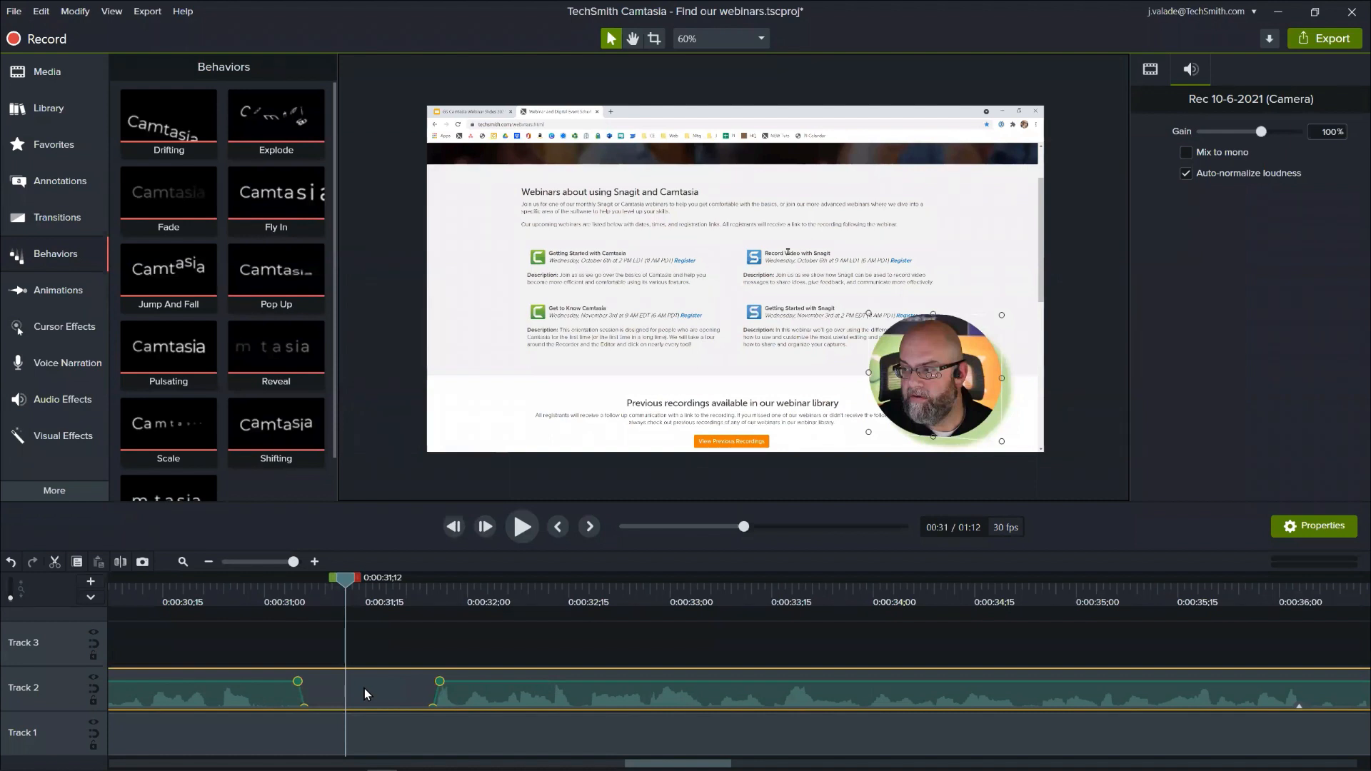
- Look at the Music Tracks folder in the Camtasia 2021 library and at the available audio effects
left_click(185, 562)
left_click(365, 593)
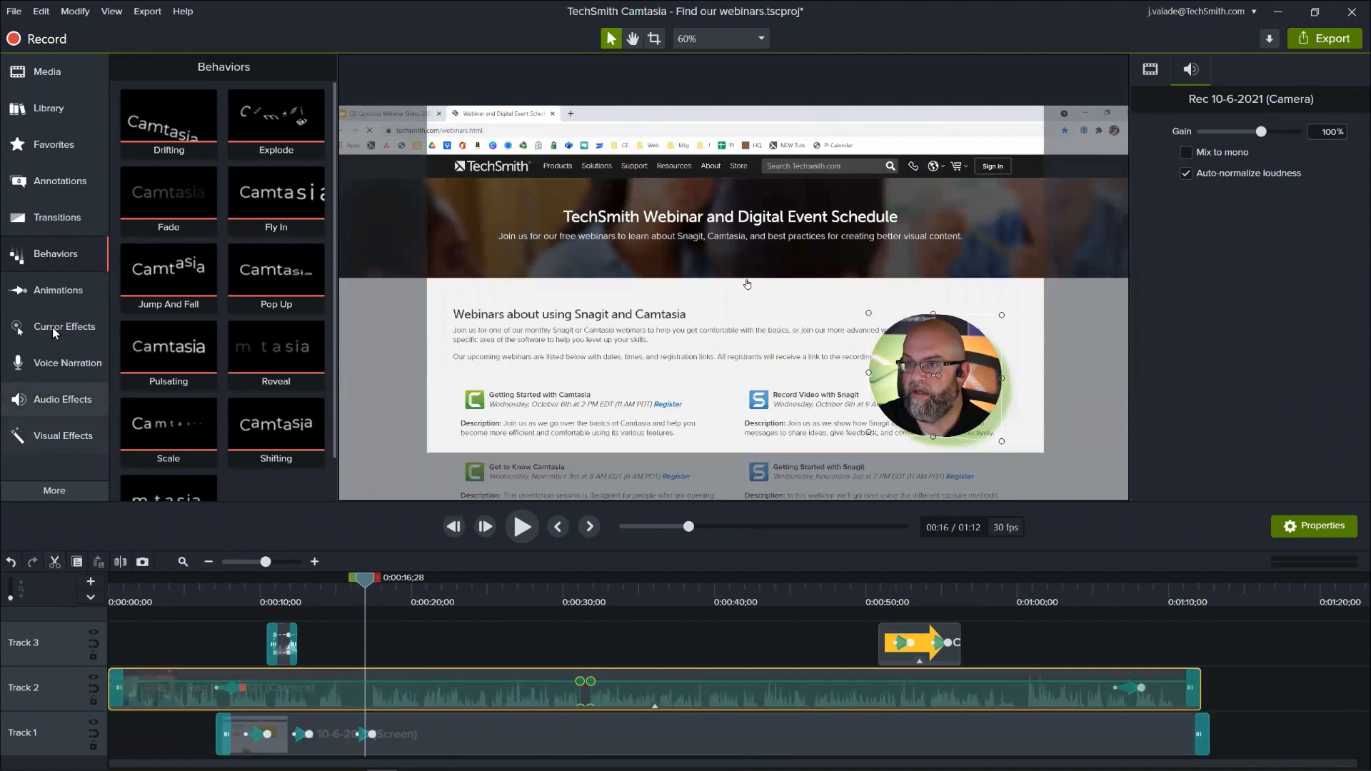
left_click(57, 112)
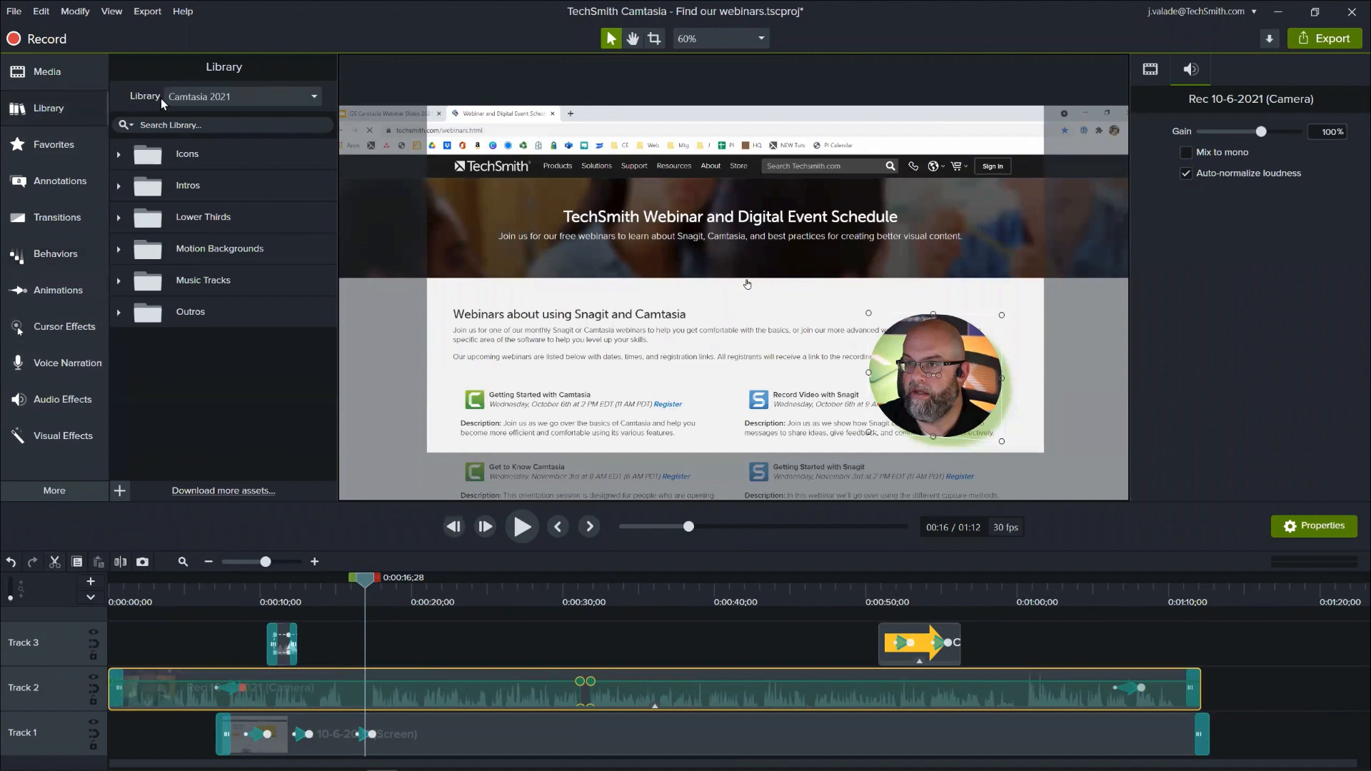
left_click(171, 281)
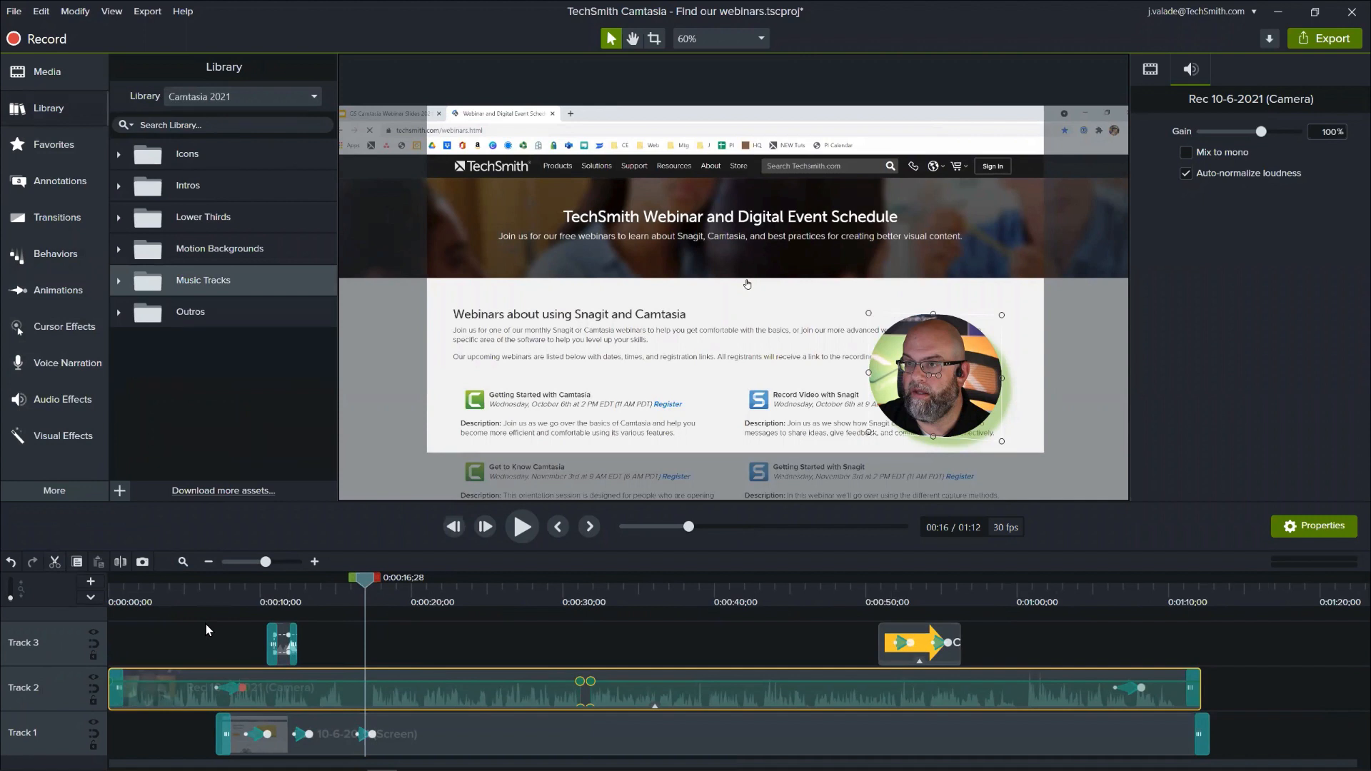
left_click(84, 402)
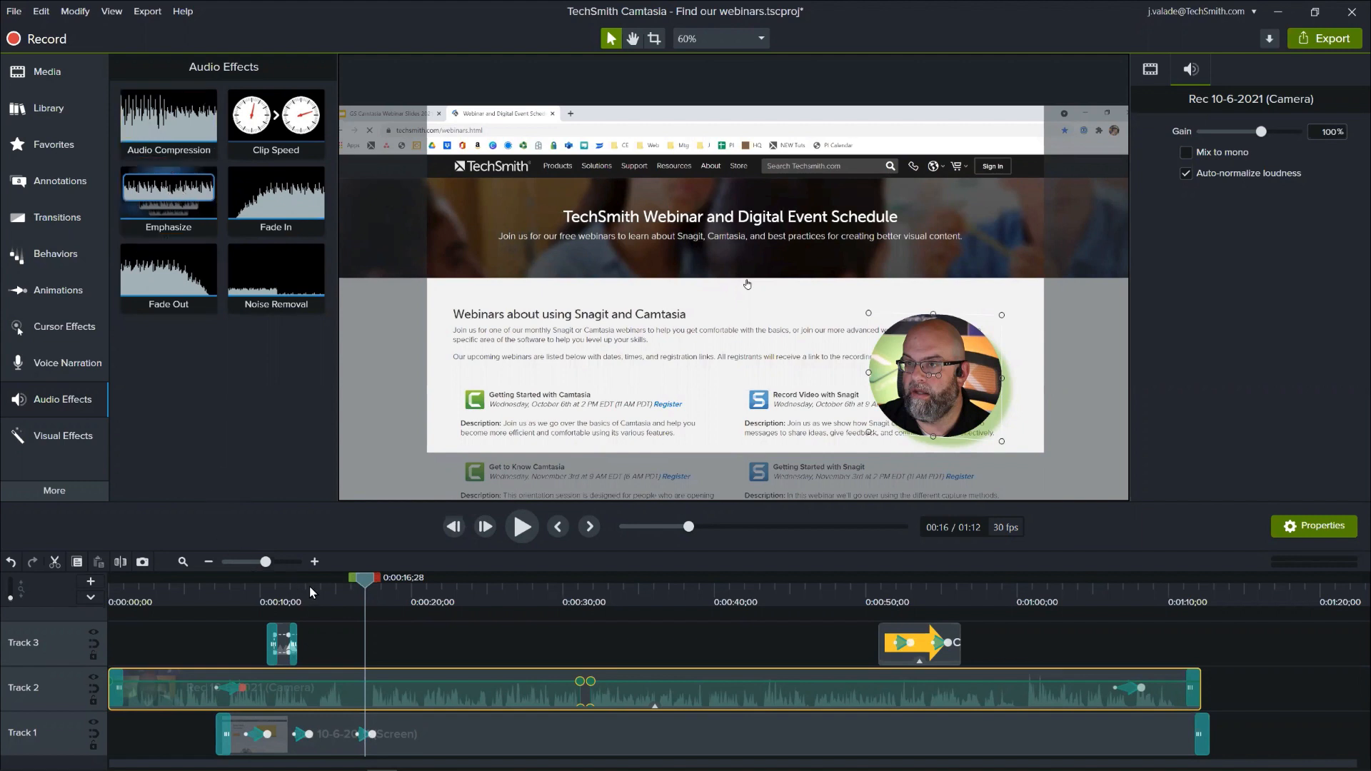
- Examine the camera clip's audio waveform around the start of speech and move the playhead to 0:00:17;25
left_click(314, 561)
left_click(314, 562)
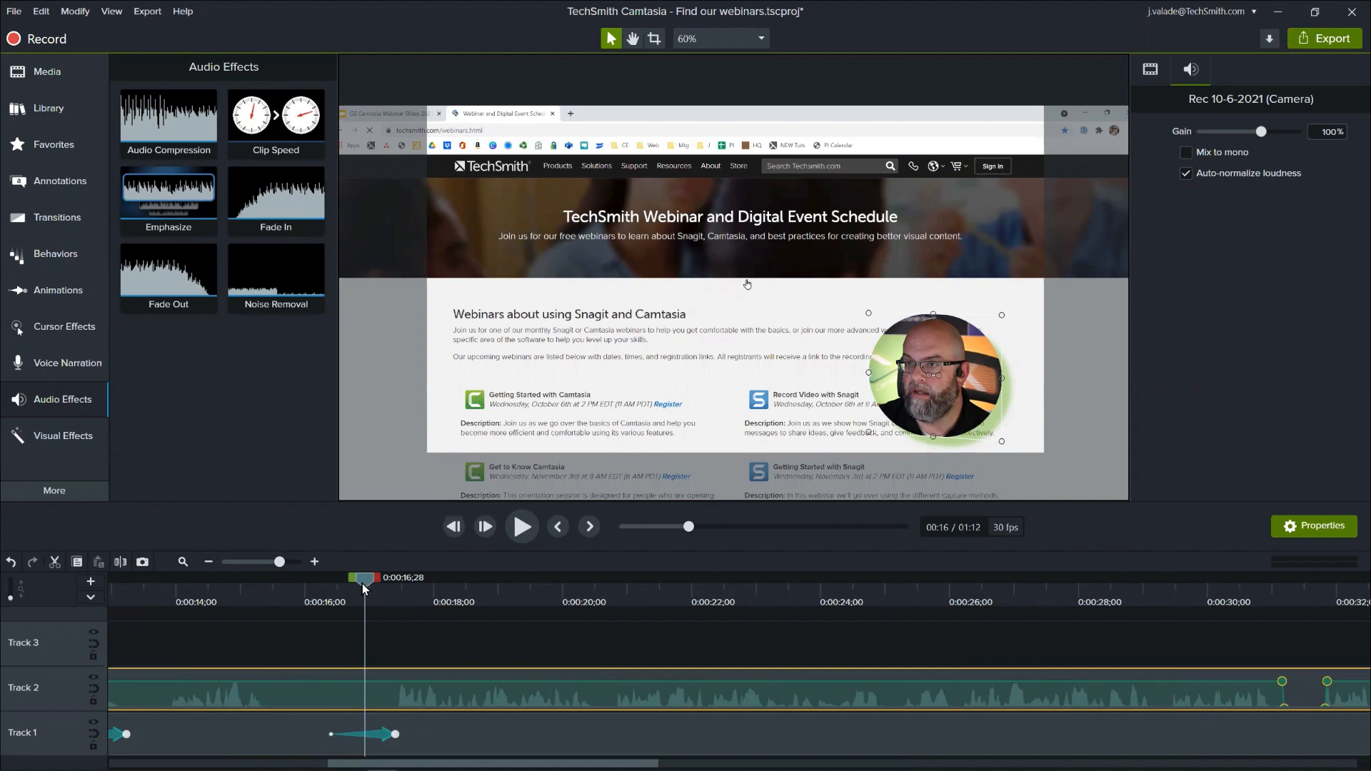
left_click_drag(362, 584, 423, 589)
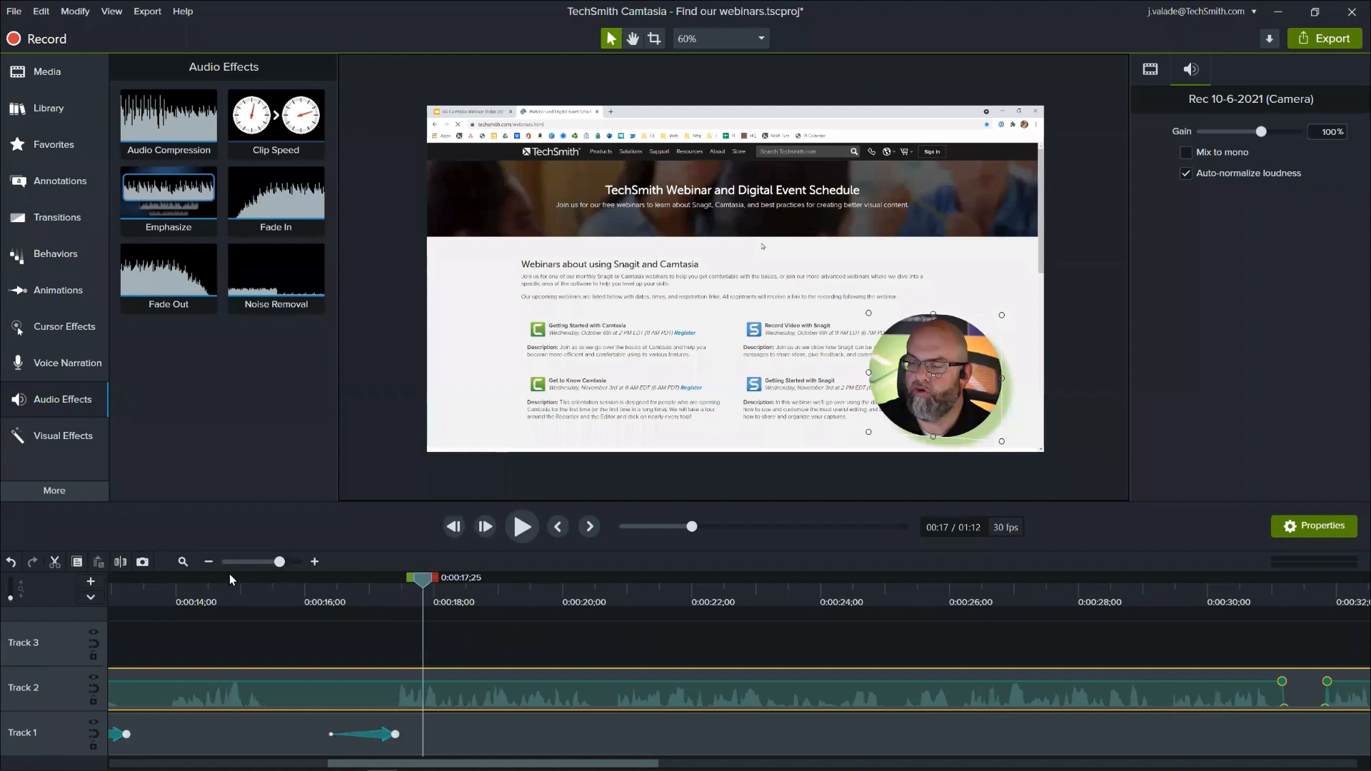
- Expand the camera clip's effects and shorten Corner Rounding so it ends earlier, during the clip's final animation
left_click(182, 562)
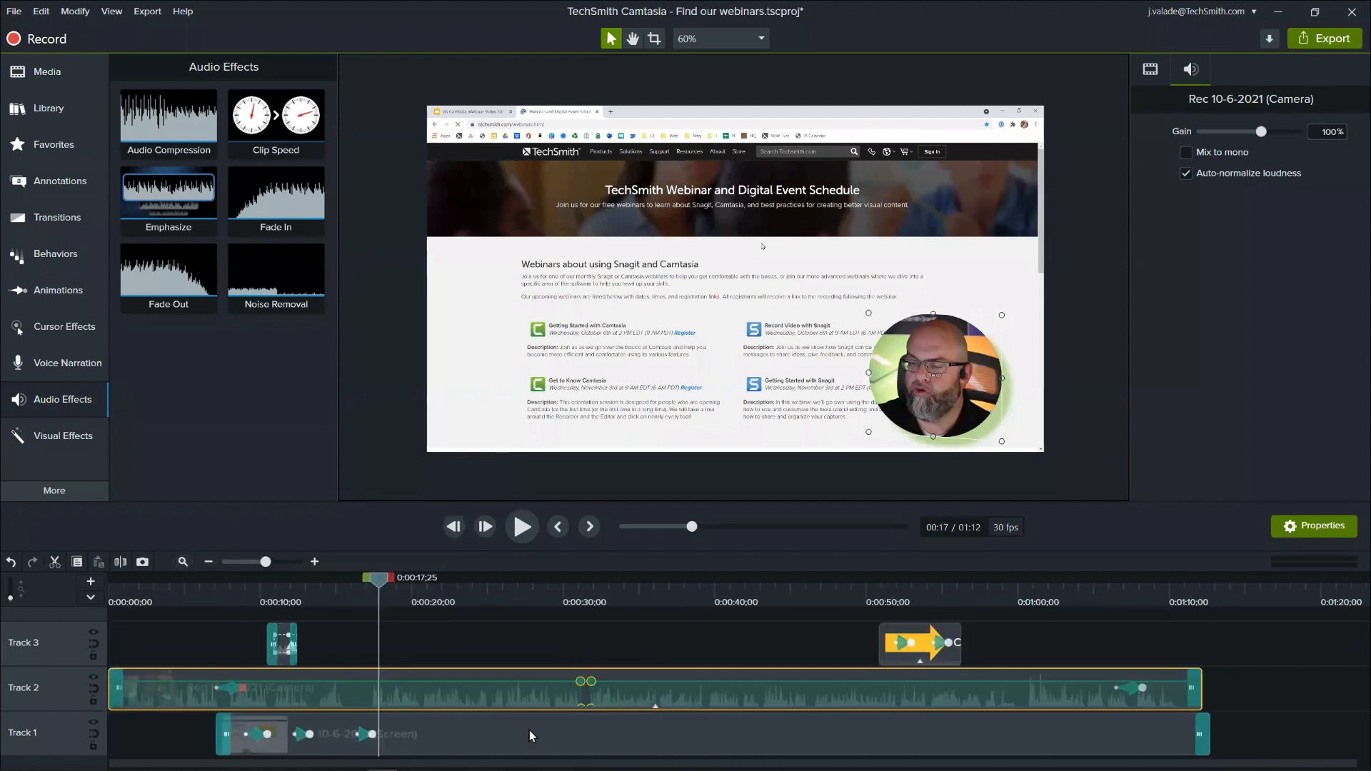
left_click(654, 707)
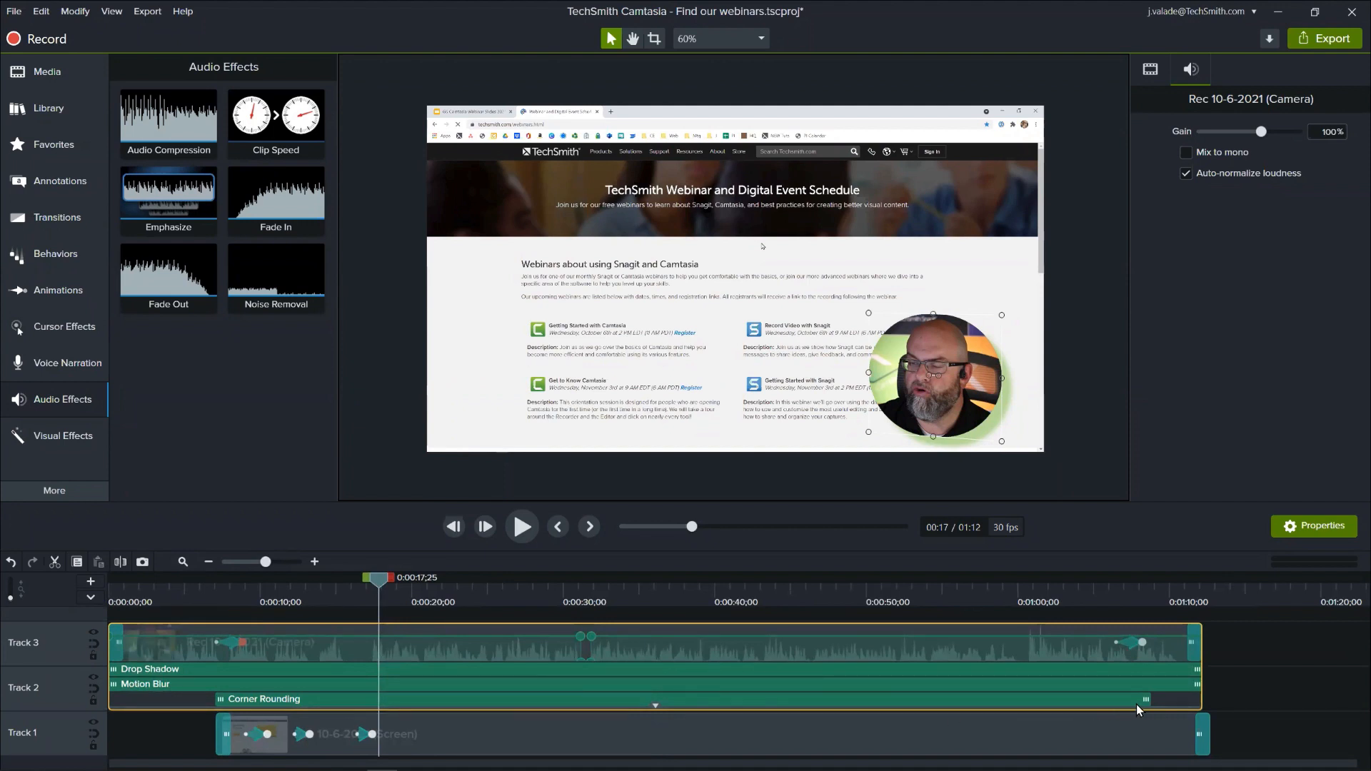
left_click_drag(1147, 700, 1125, 700)
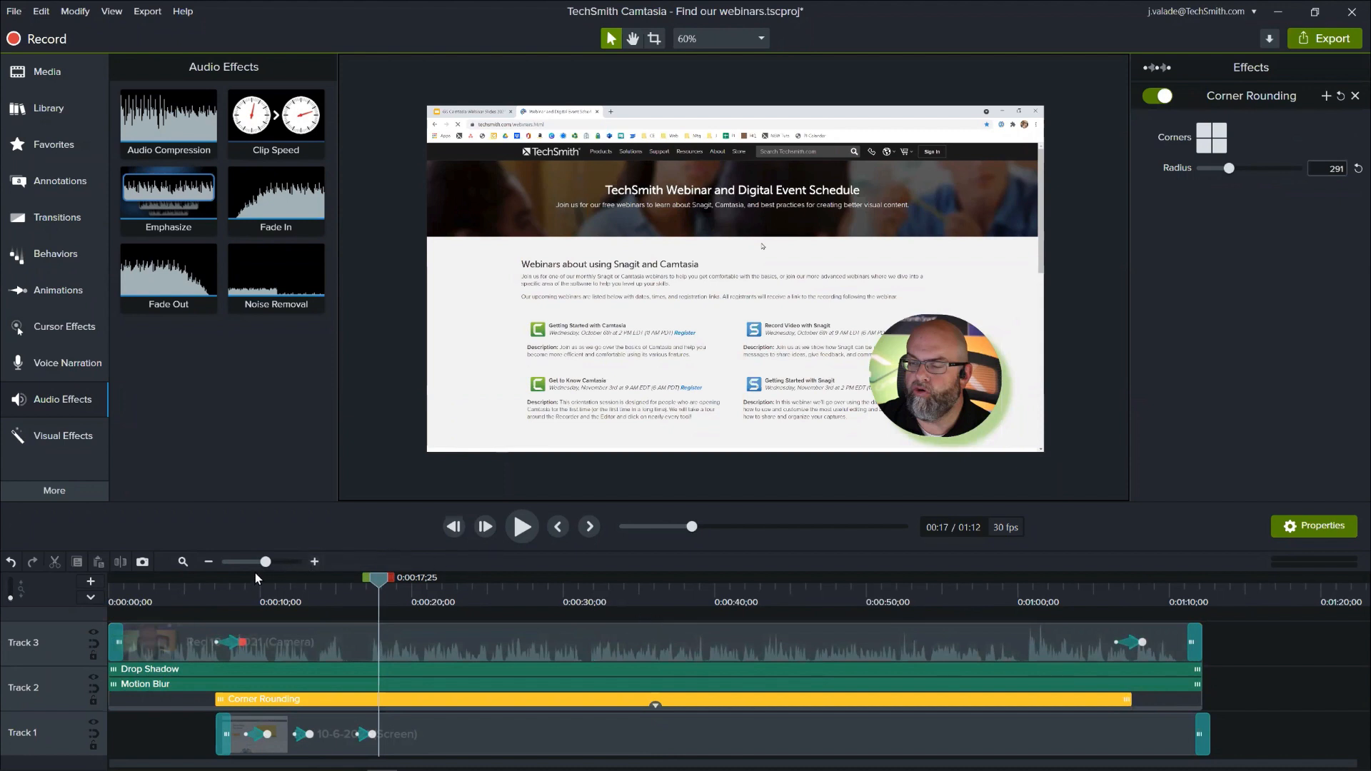
left_click(180, 561)
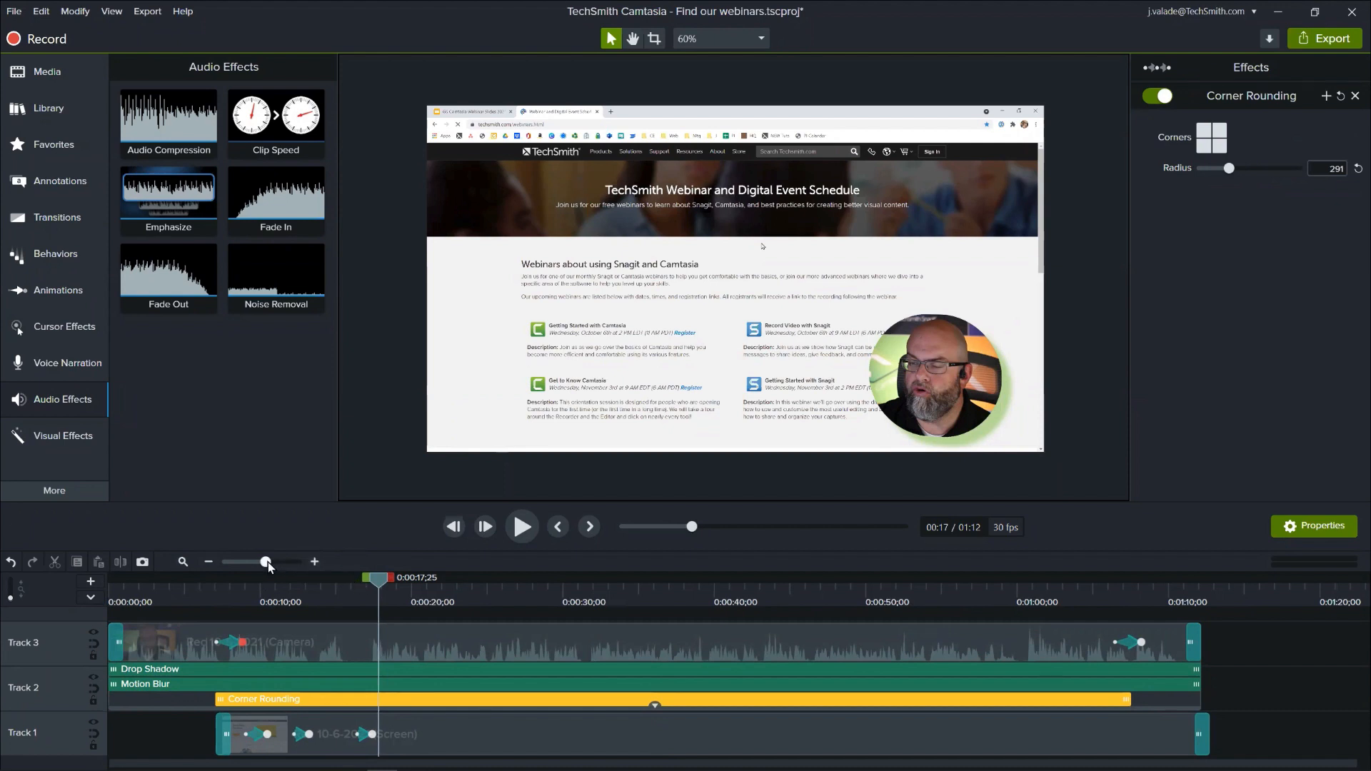
left_click_drag(268, 562, 302, 565)
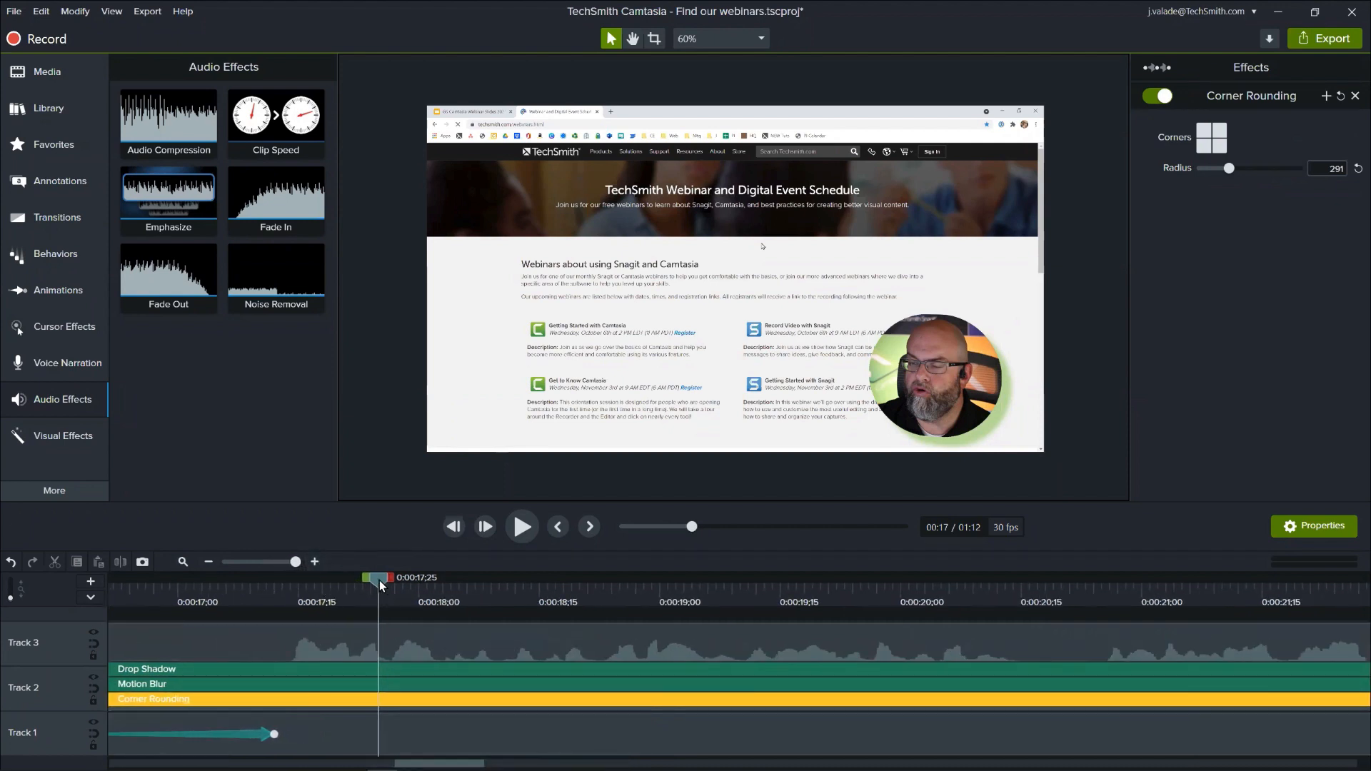
- Play the audio around 0:00:18;10, then clear the range selection and move the playhead to 0:00:17;21
left_click_drag(379, 579, 515, 589)
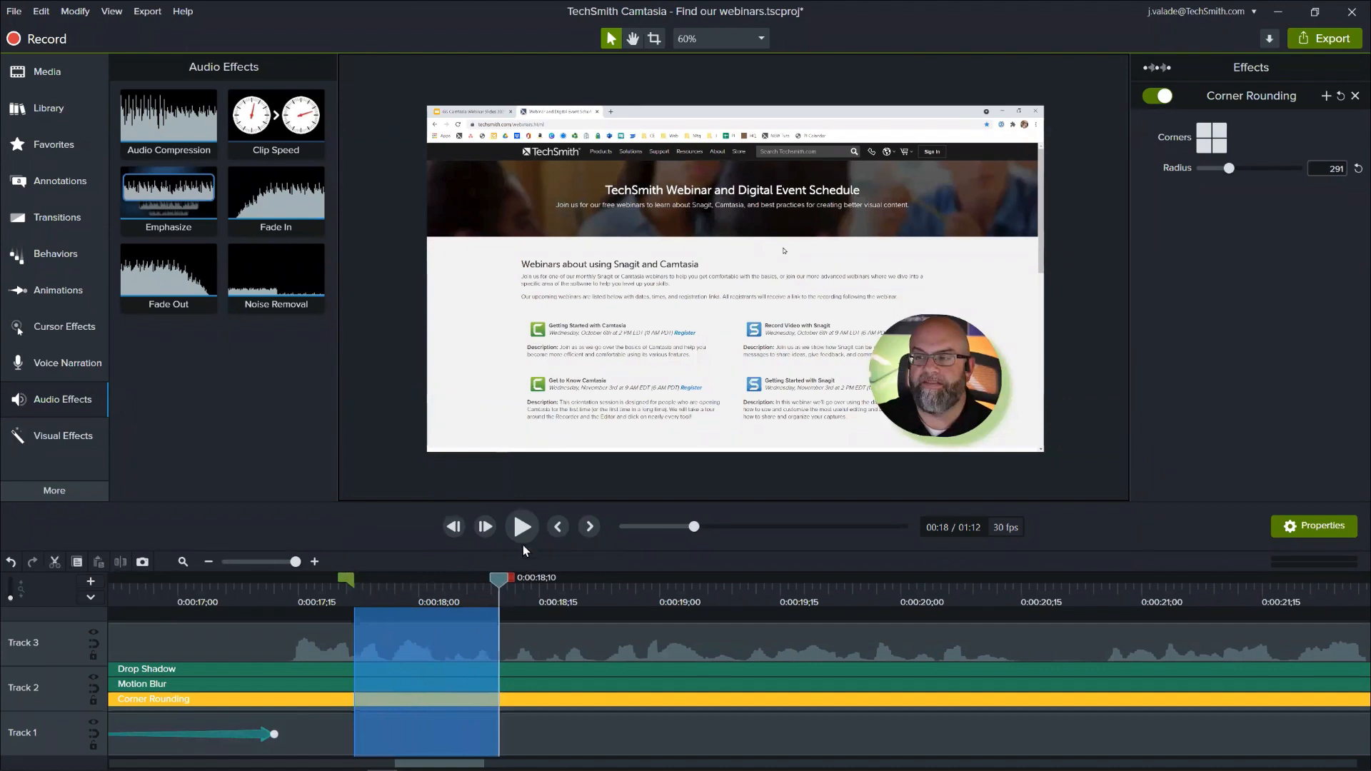
left_click(523, 527)
double_click(499, 577)
left_click_drag(499, 577, 344, 631)
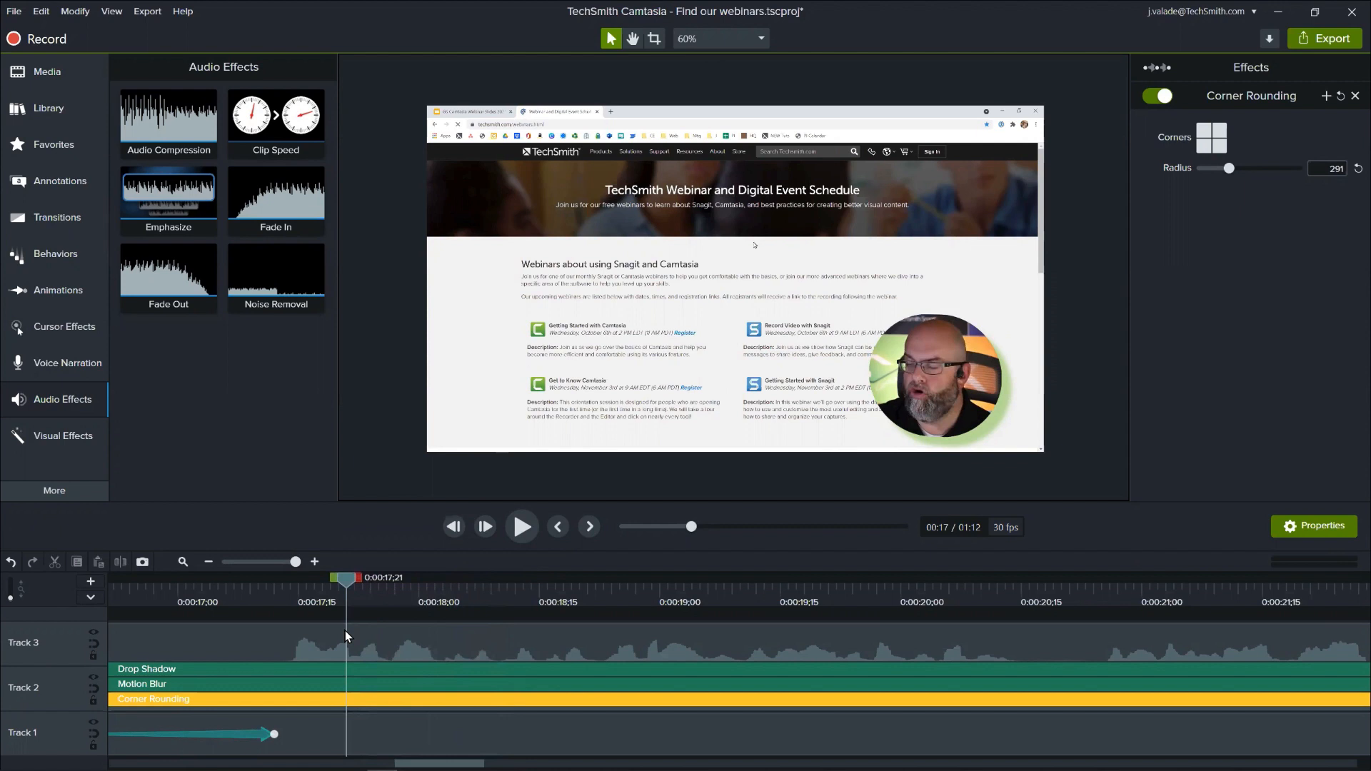
- Fit the whole project in the timeline, move the playhead to 0:00:19;16 and collapse the camera clip's effects
left_click(180, 562)
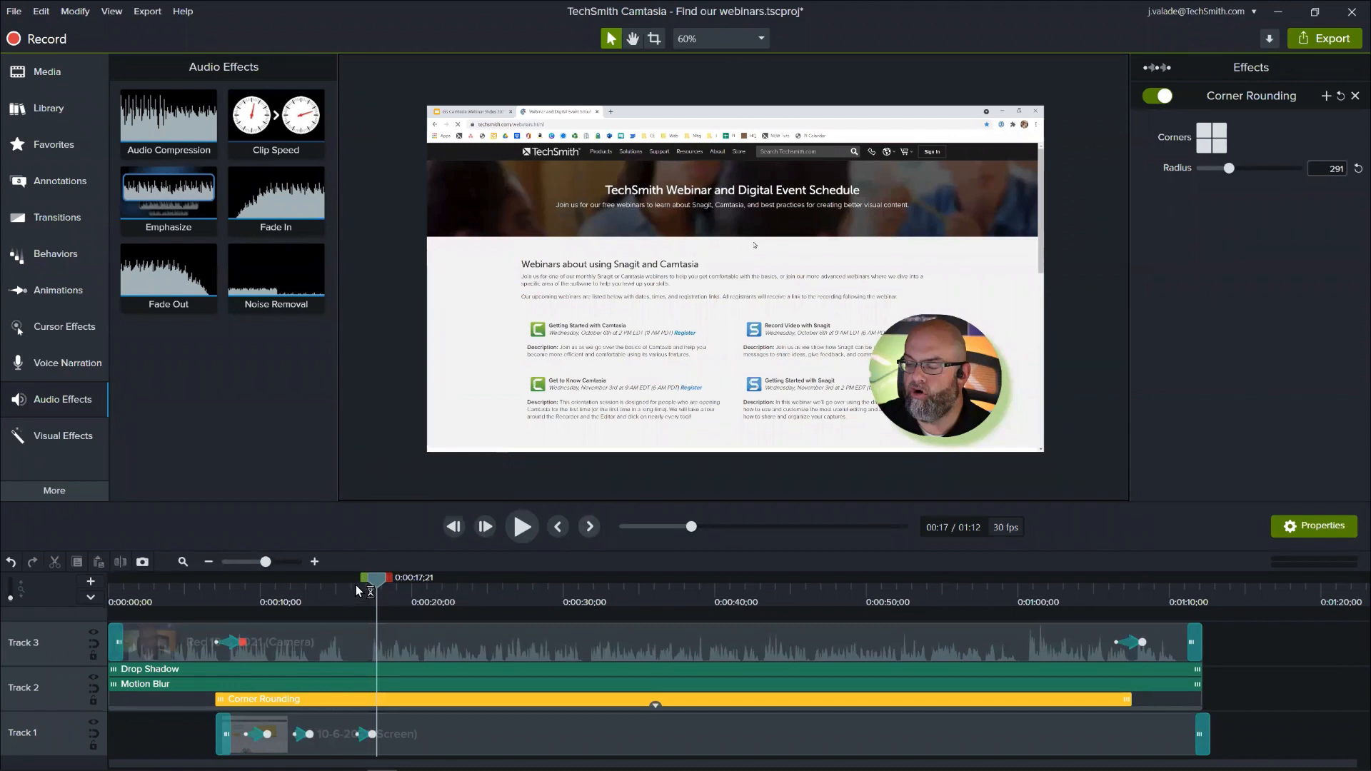
left_click_drag(371, 579, 403, 581)
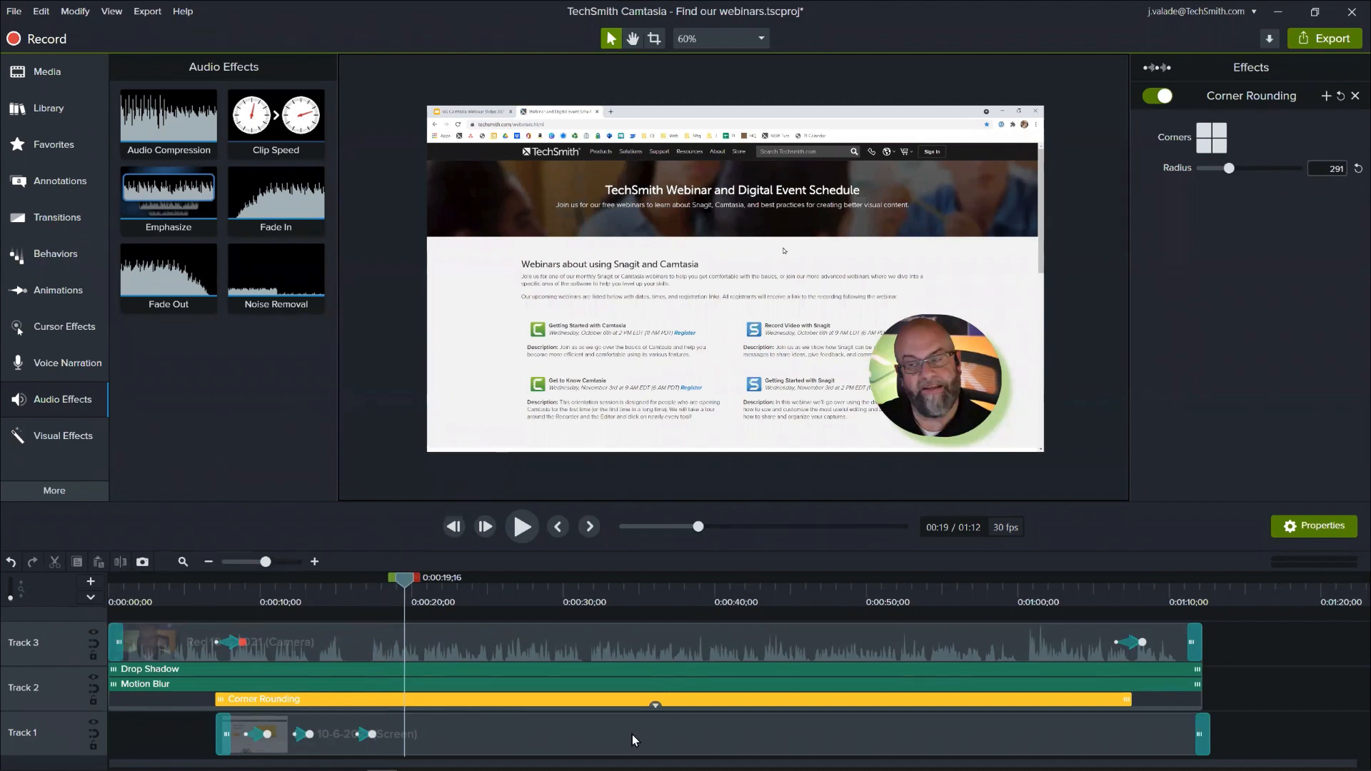
left_click(656, 707)
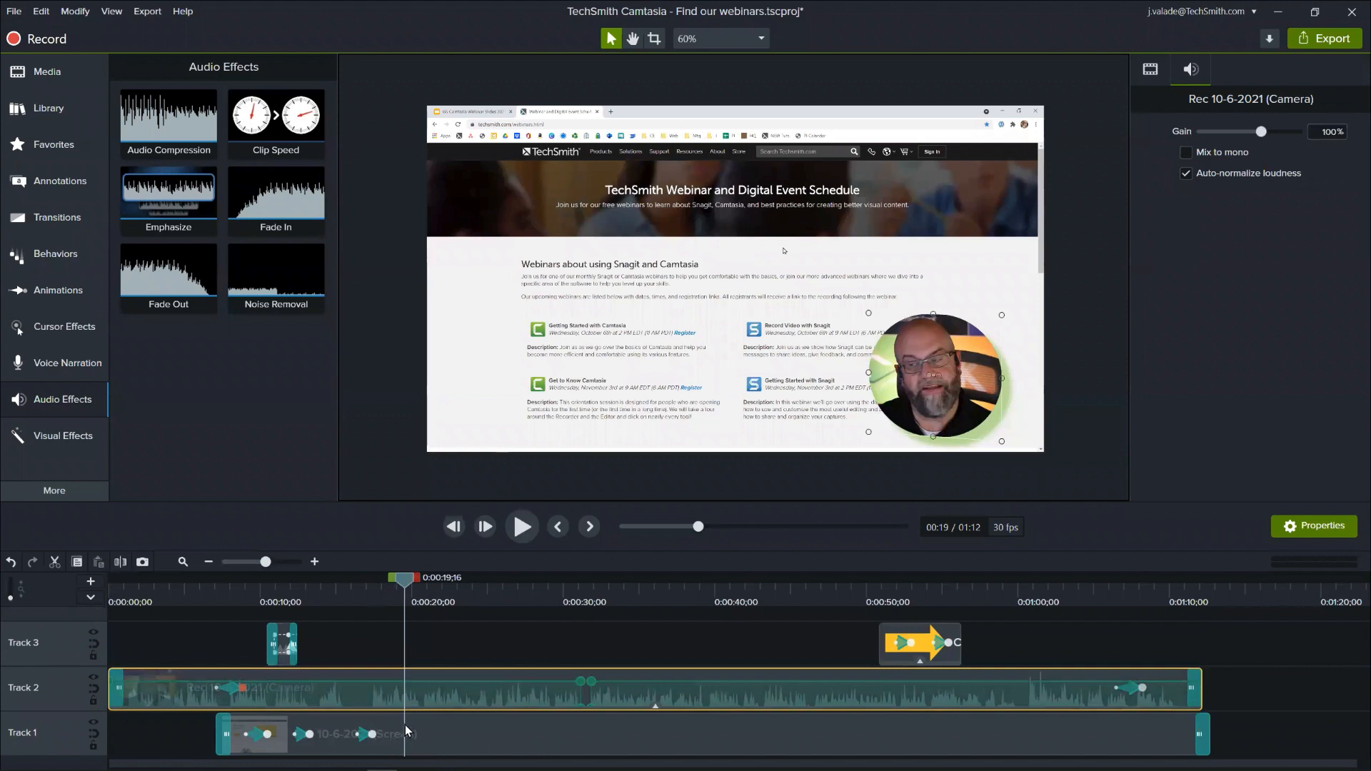
- Rename Track 1 as Screen and Track 2 as Camera
right_click(27, 737)
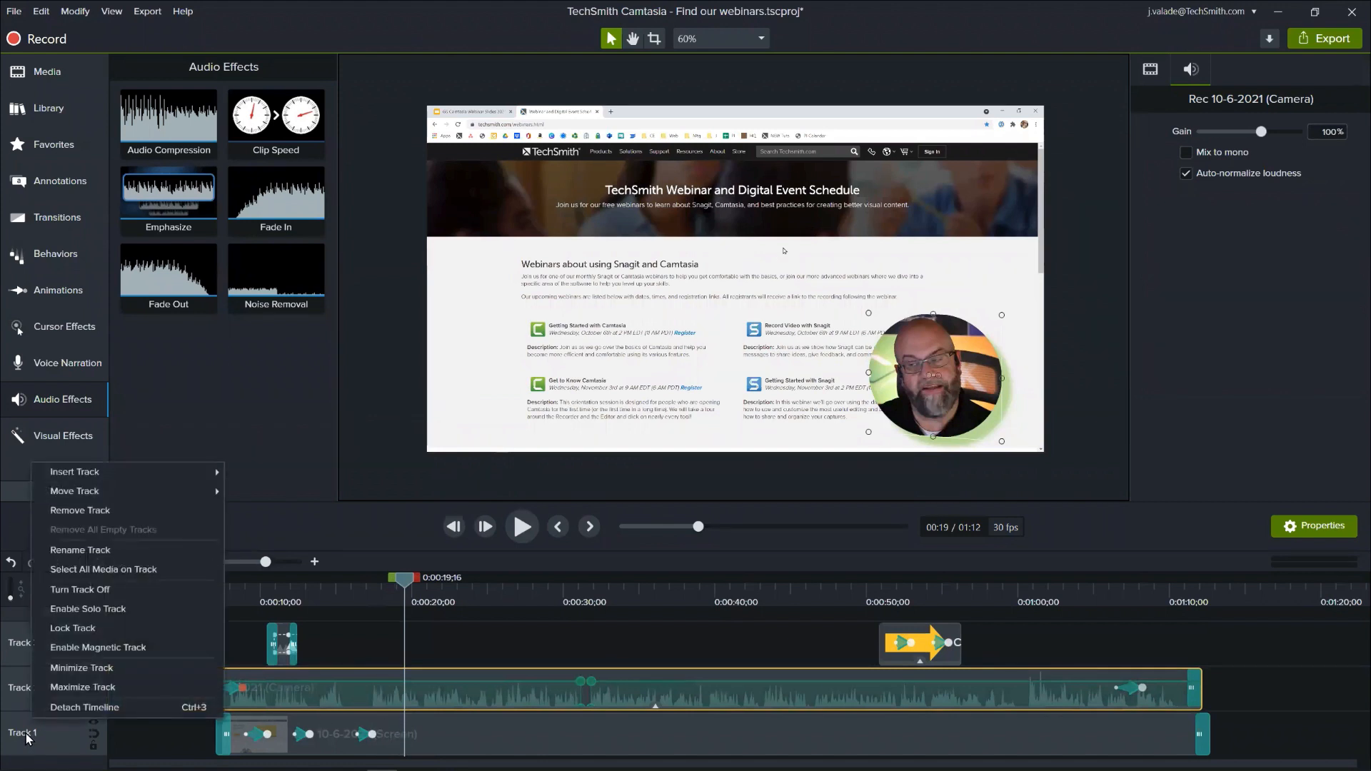
left_click(79, 551)
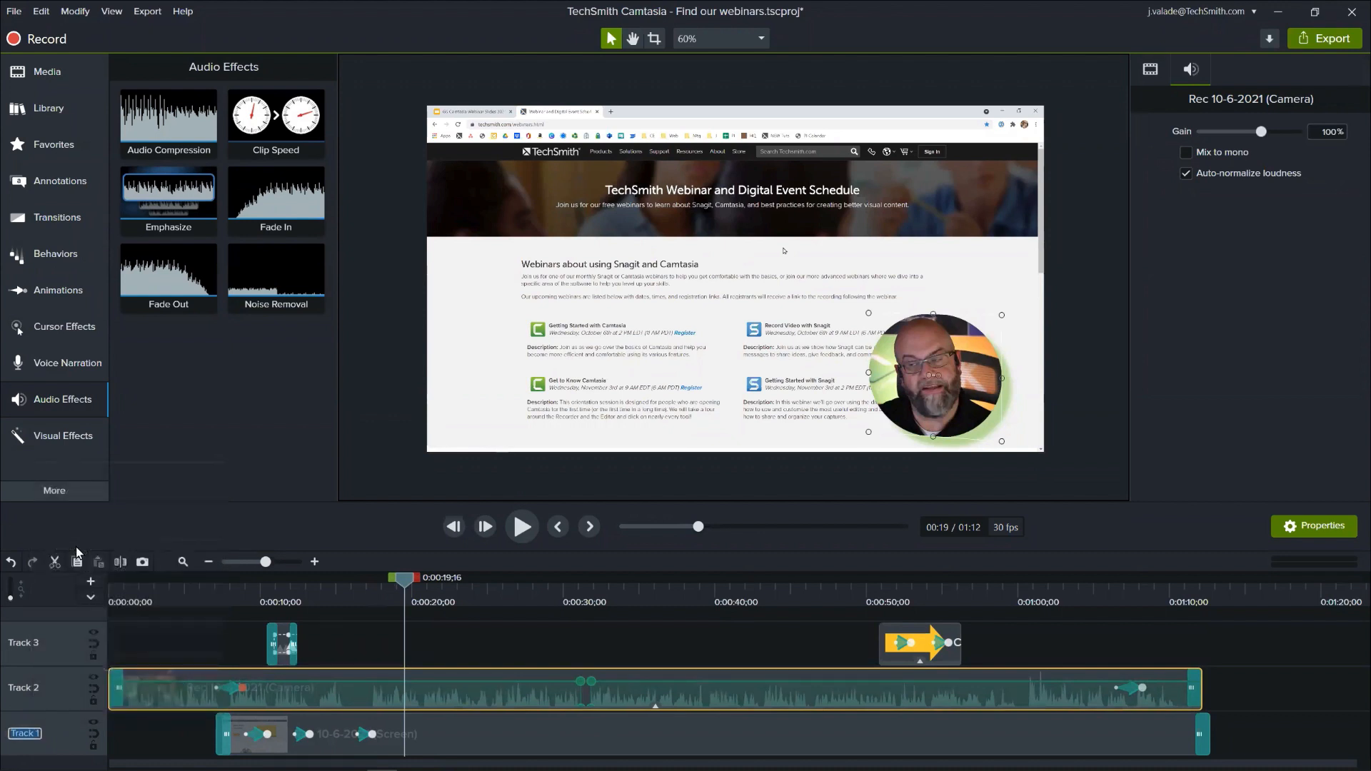
type("Screen")
right_click(37, 689)
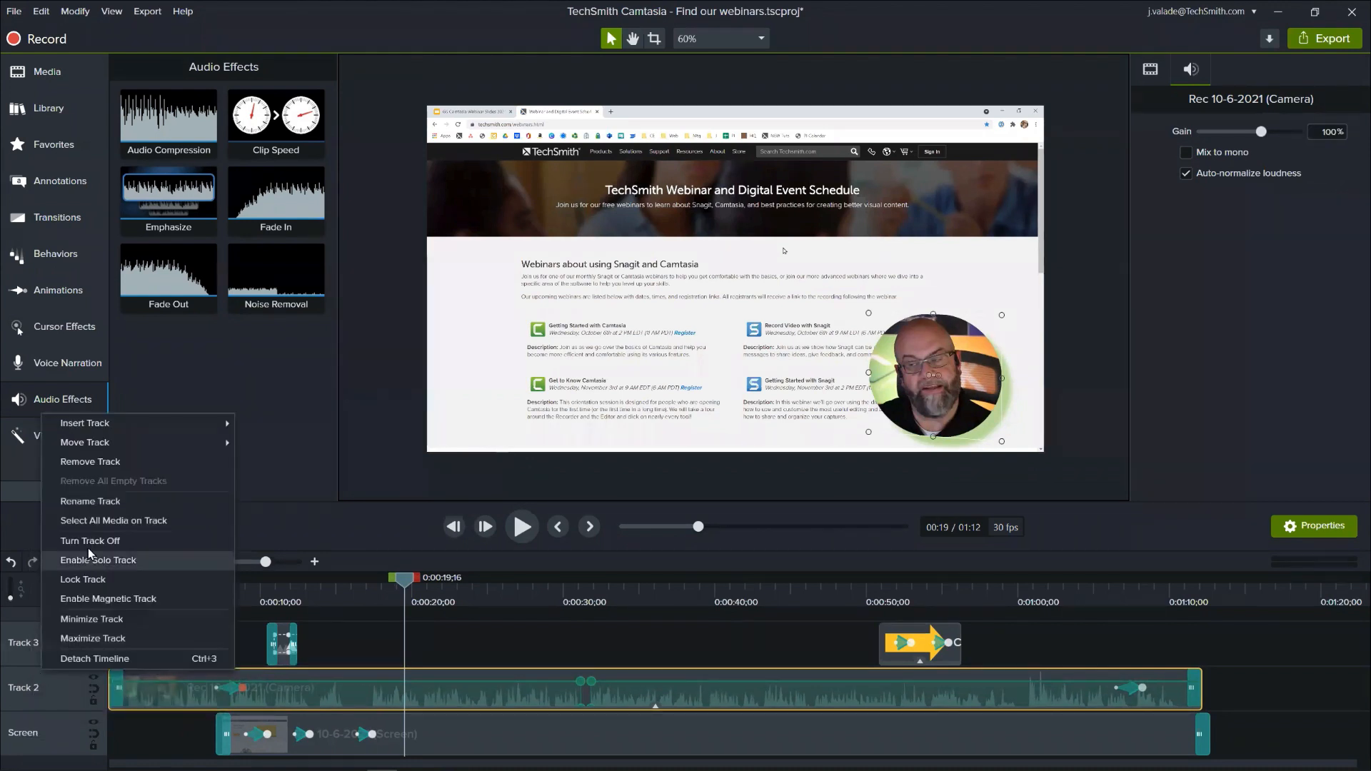
left_click(93, 506)
type("Camera")
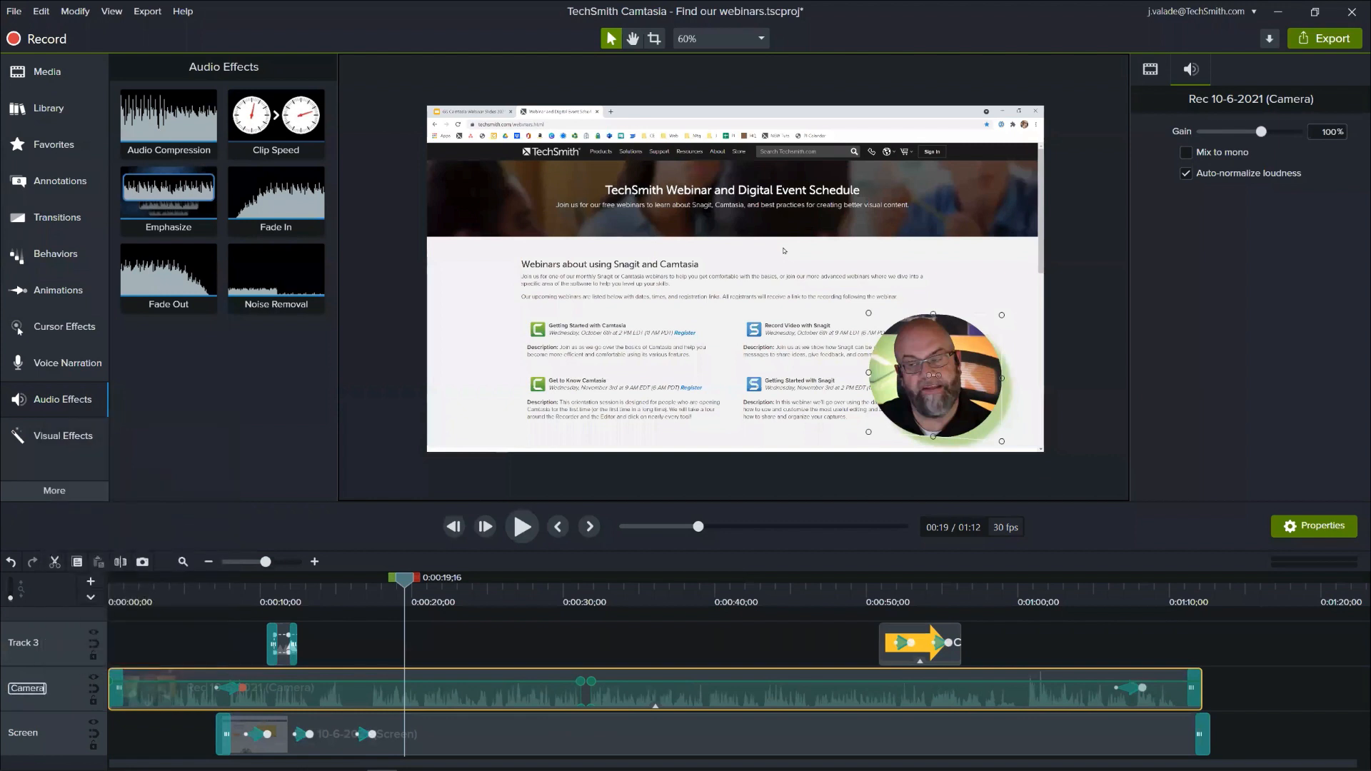
key("Return")
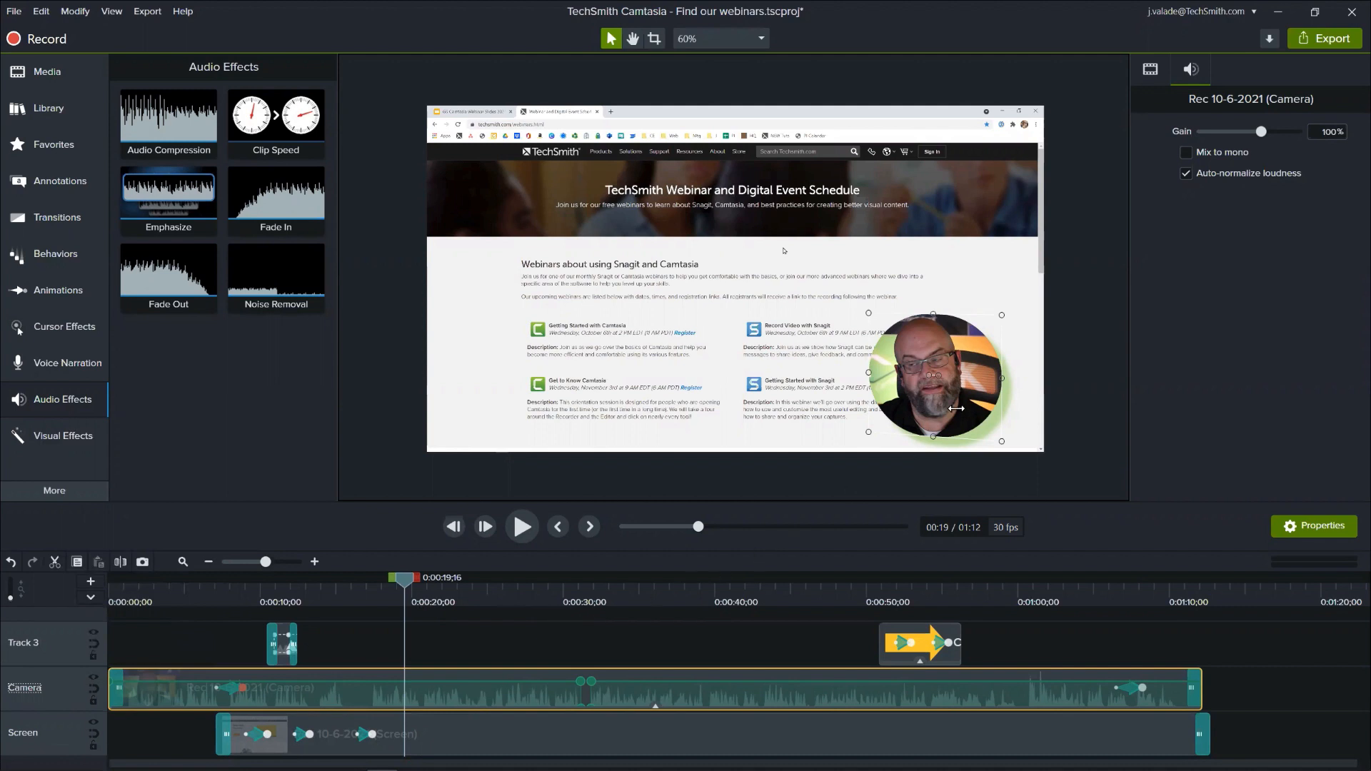
- Start a local file export using the MP4 only (up to 720p) preset
left_click(1309, 41)
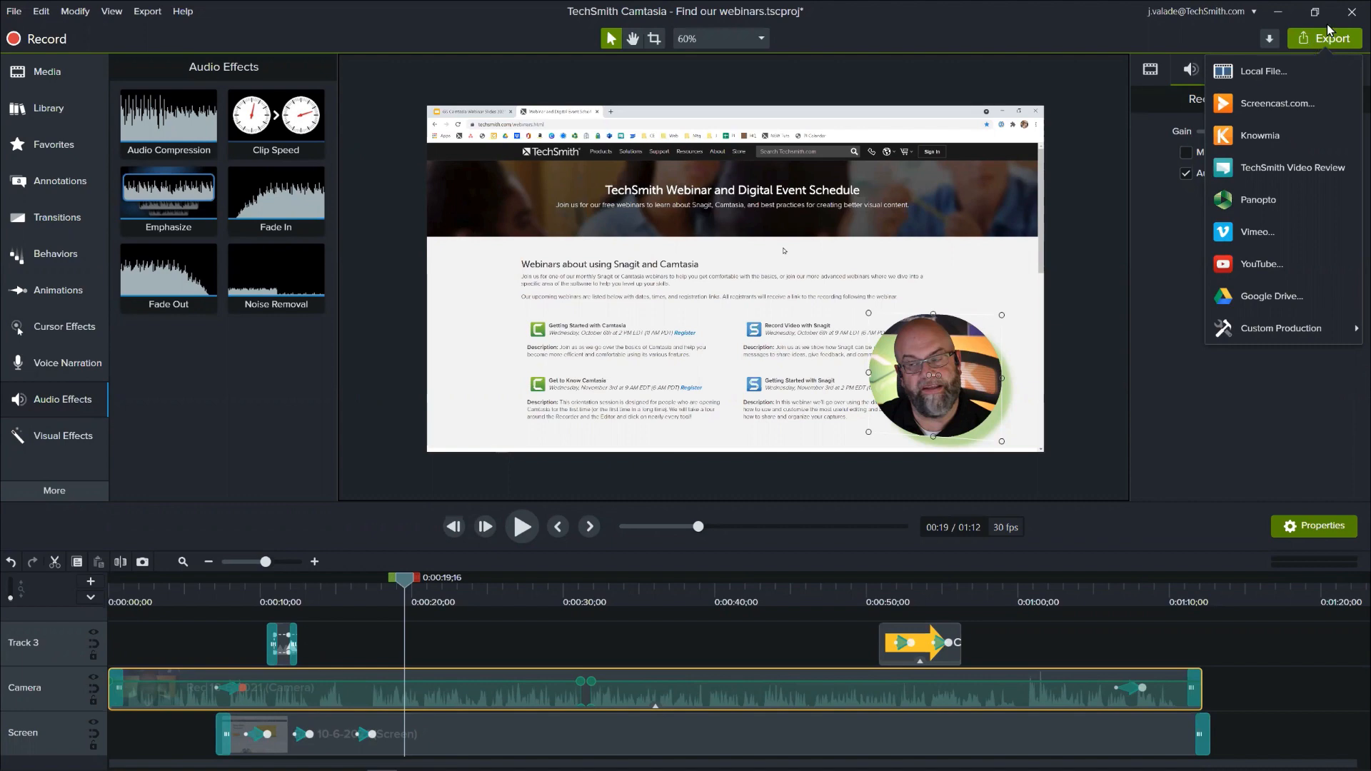
left_click(1287, 70)
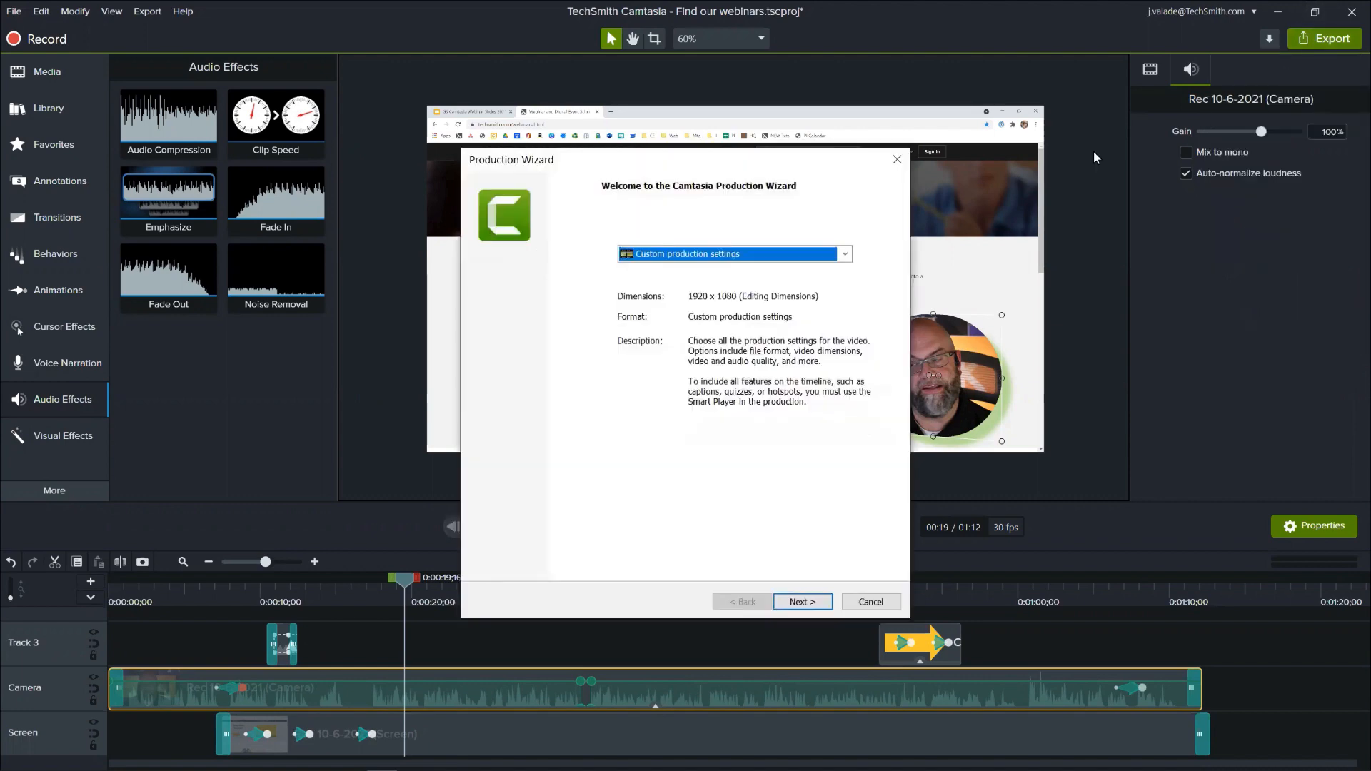
left_click(823, 259)
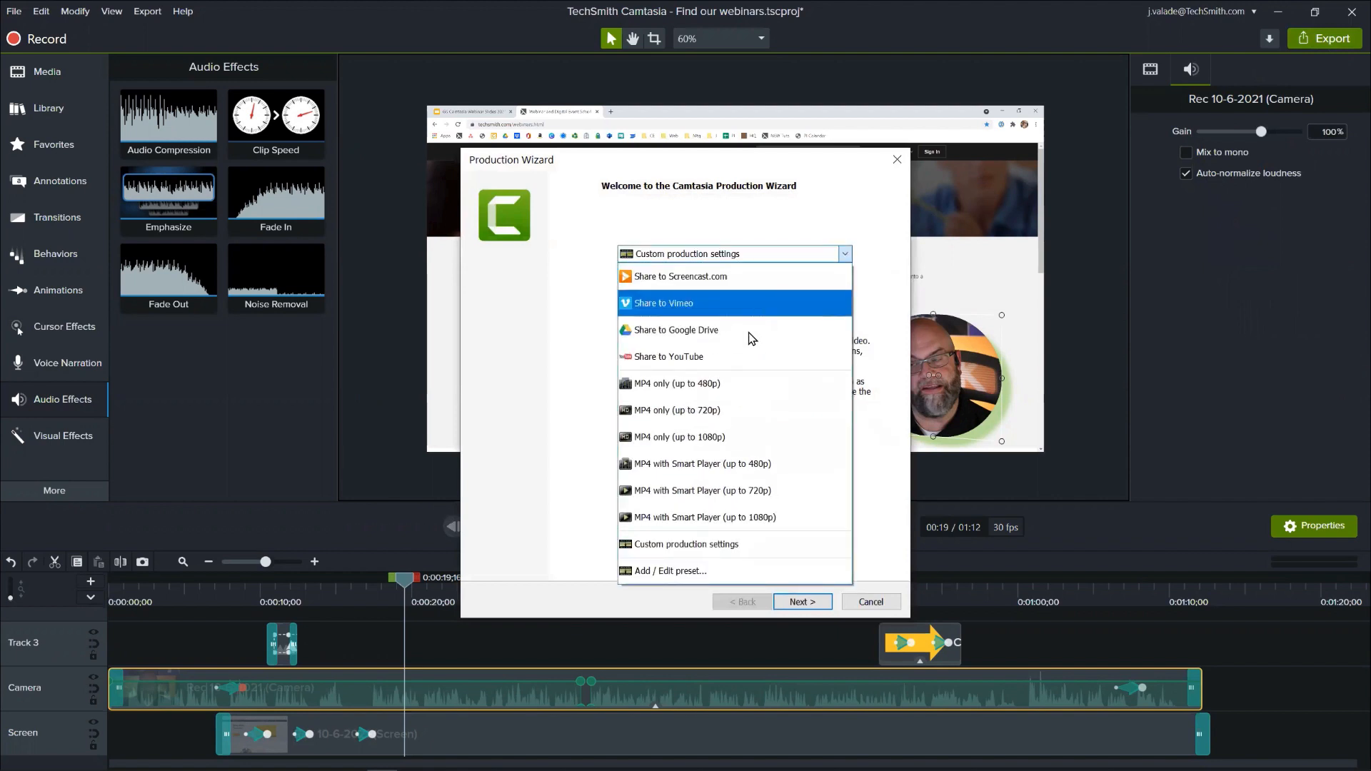
left_click(707, 410)
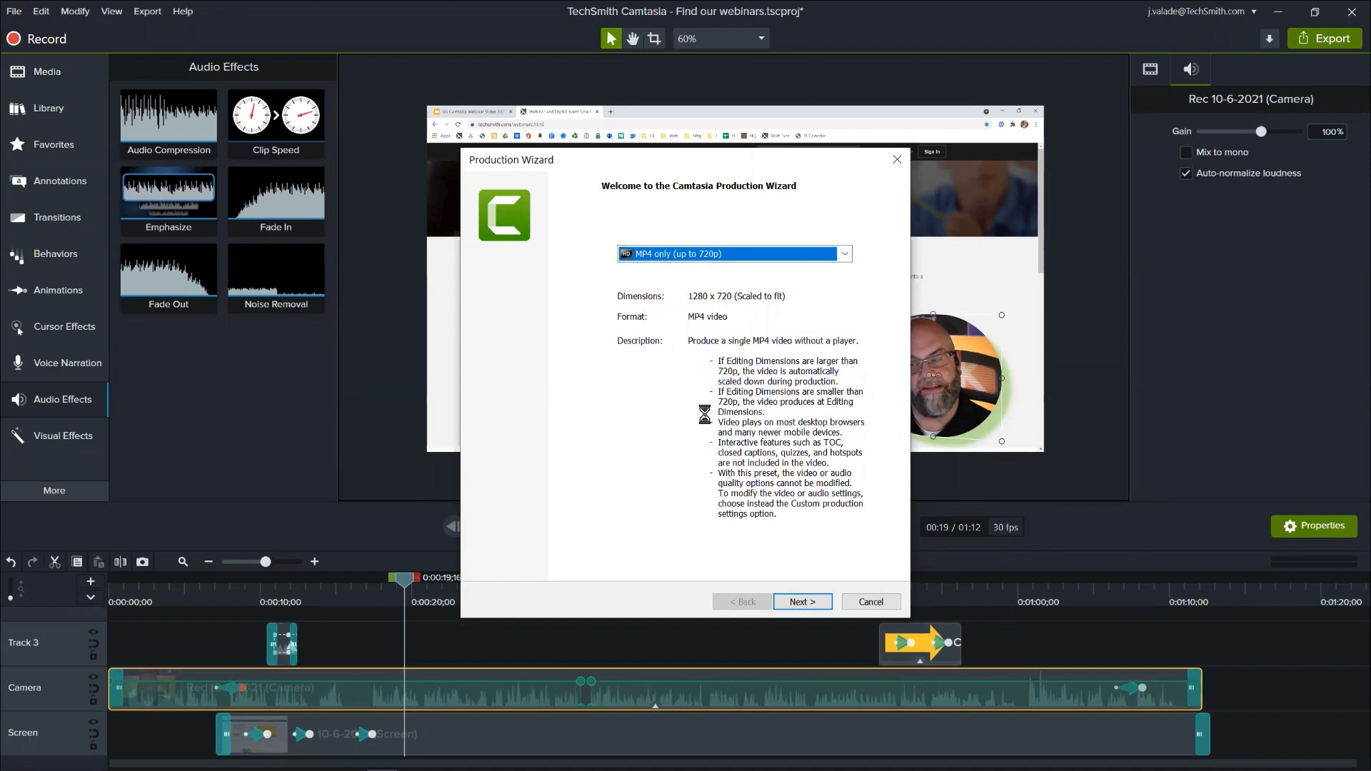
left_click(801, 604)
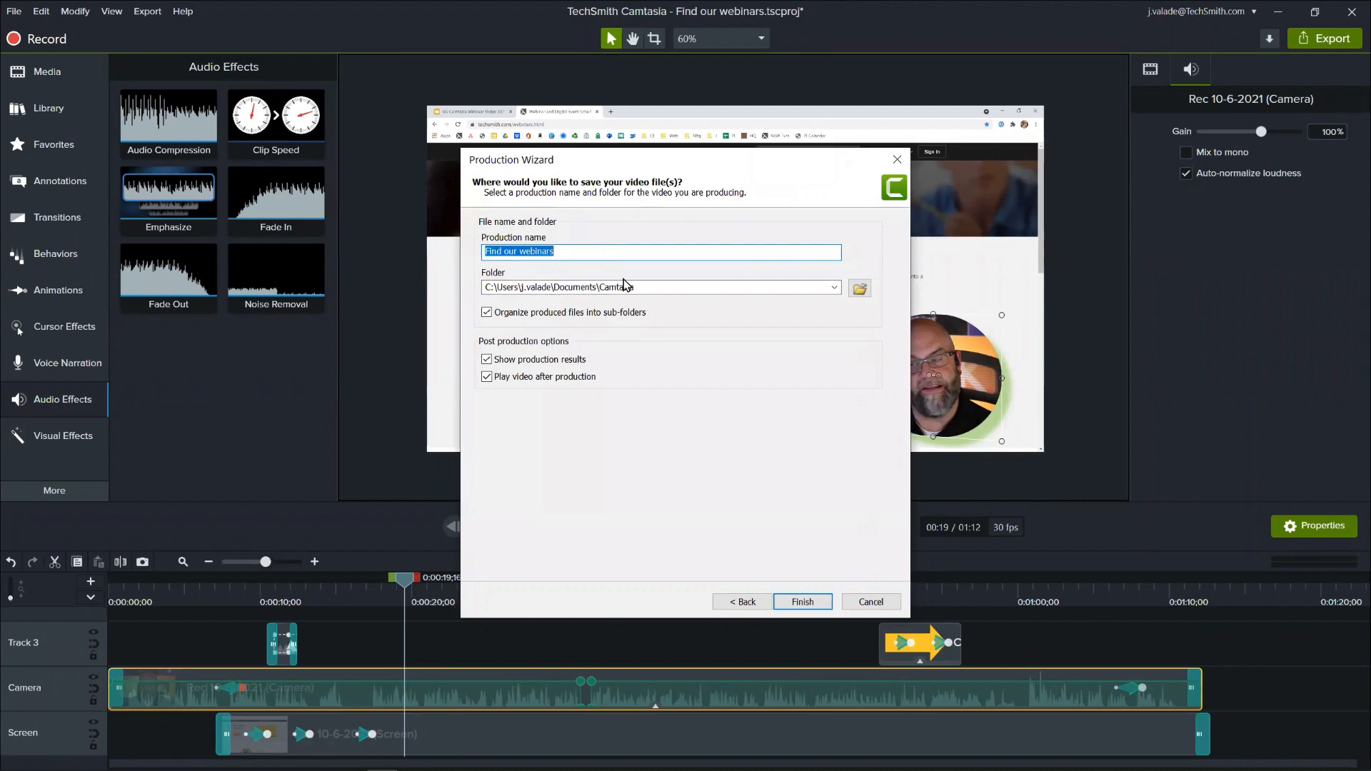
- Render the Find our webinars video to the Desktop folder with playing the video after production turned off
left_click(859, 288)
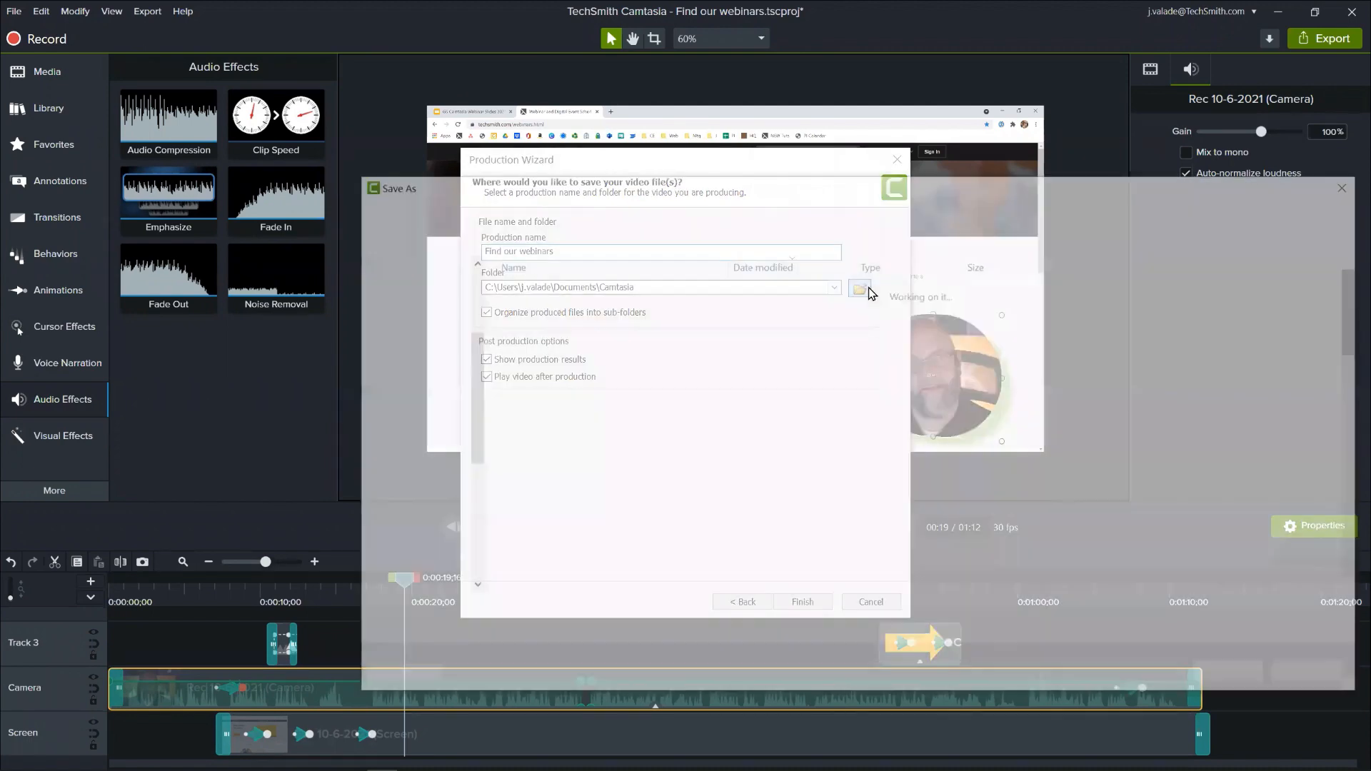
left_click(433, 561)
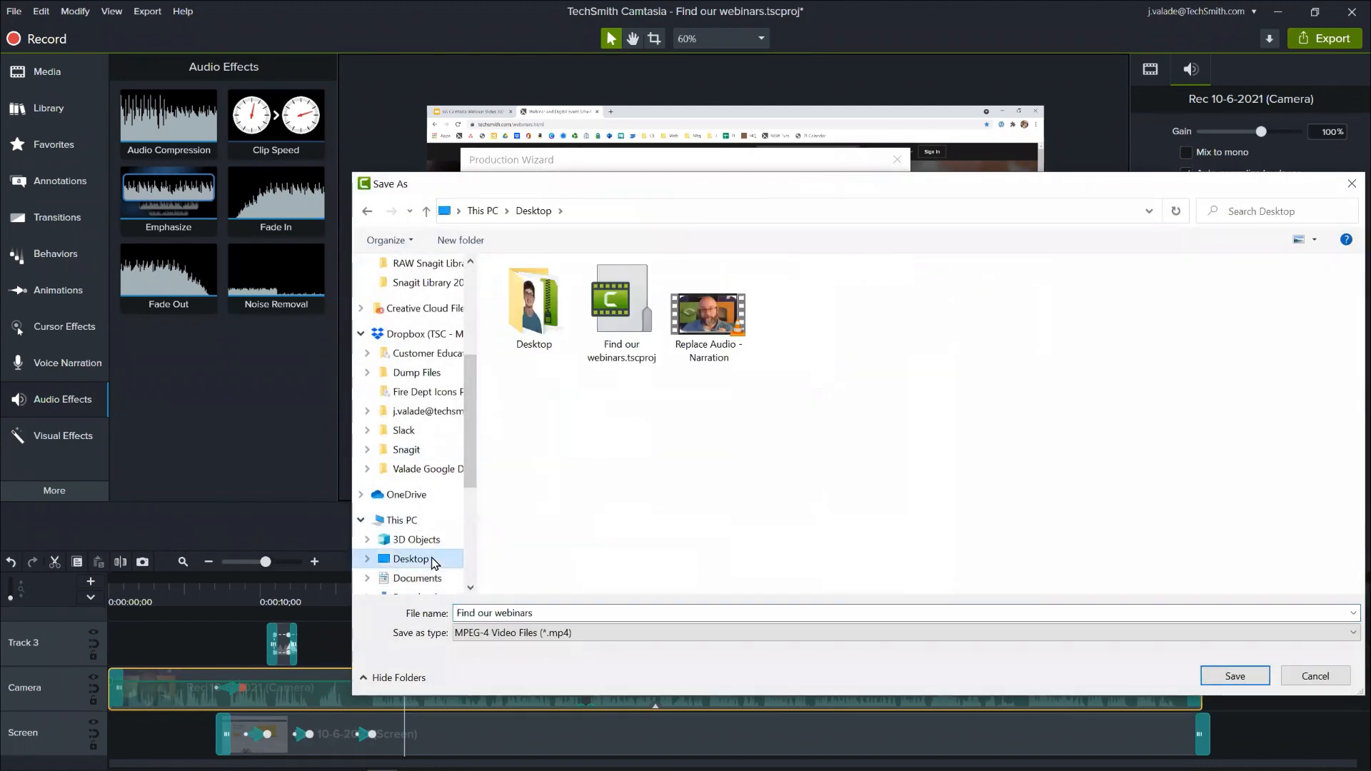
left_click(1235, 677)
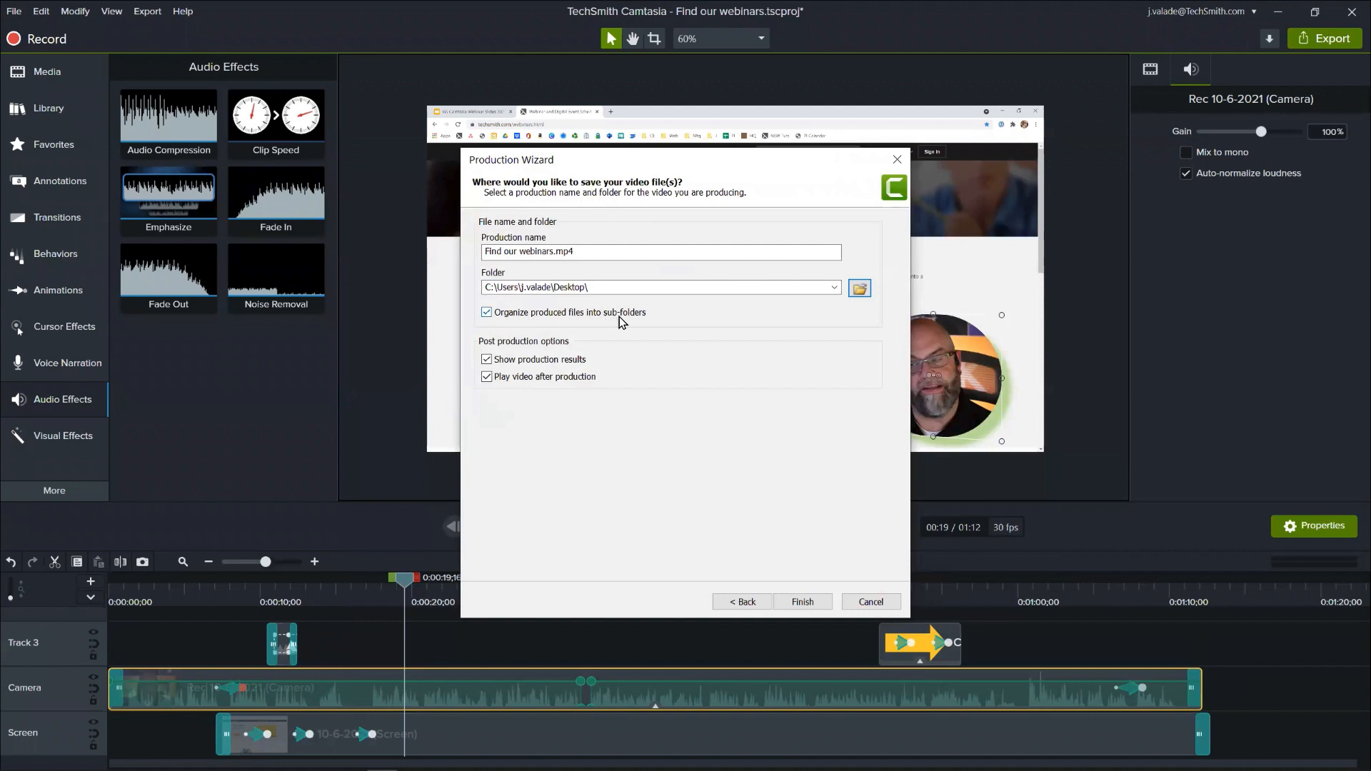
left_click(521, 383)
left_click(802, 602)
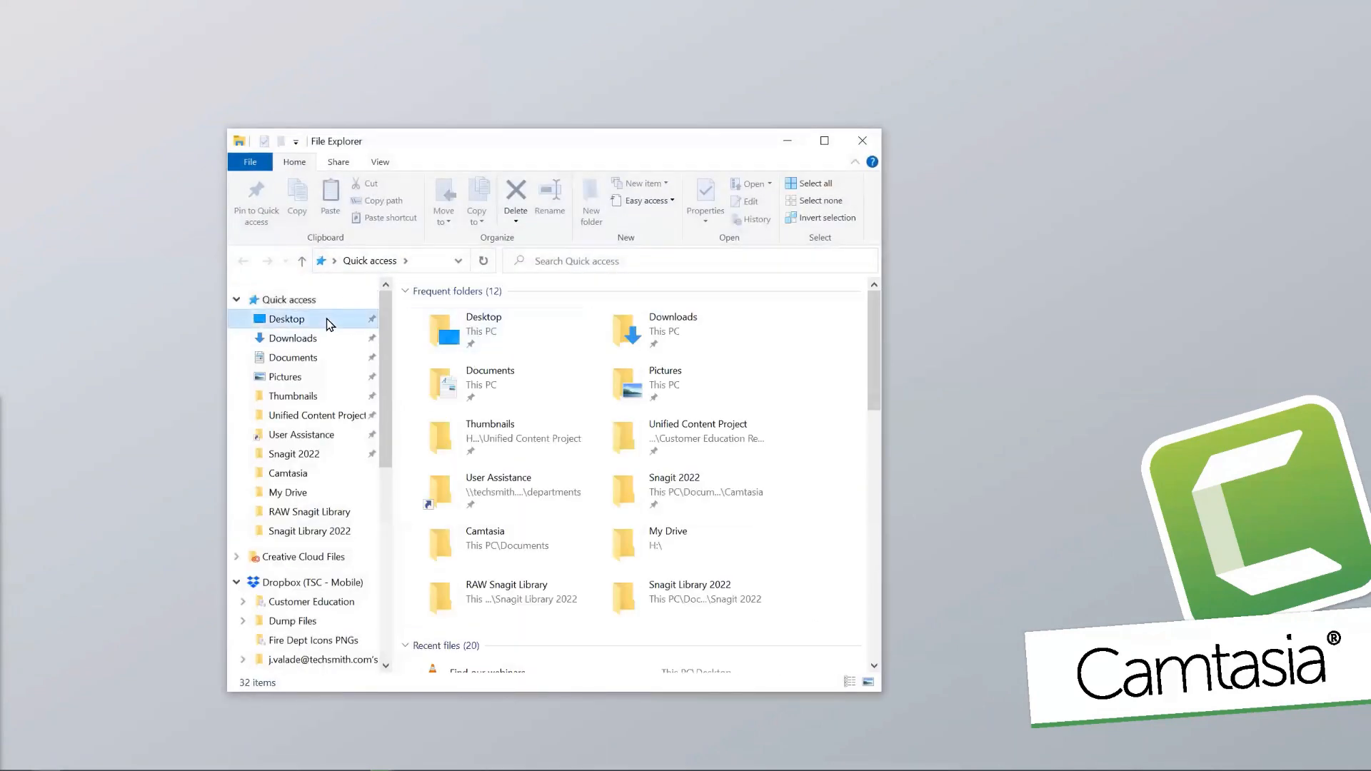
- Play the rendered video from the Find our webinars folder on the Desktop, then close the player, folder window and production results
left_click(328, 321)
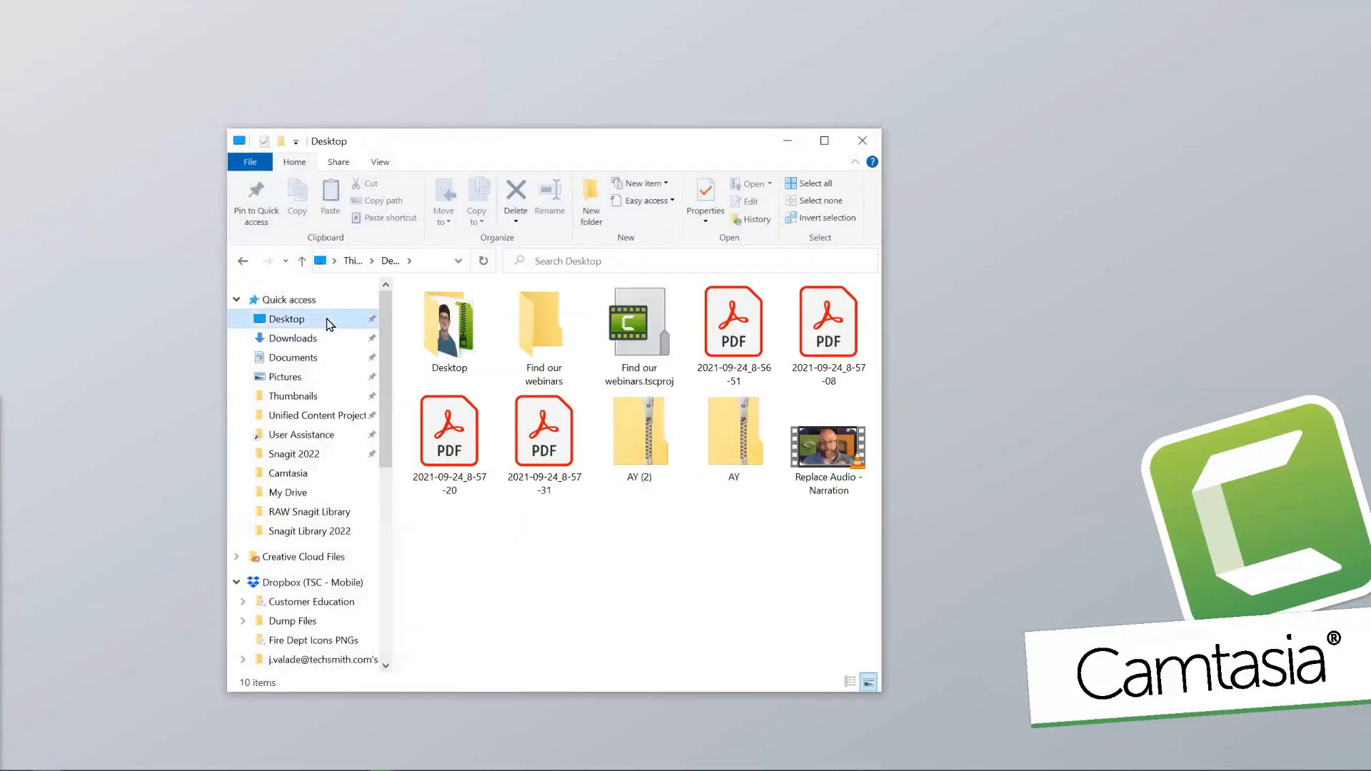
left_click(568, 333)
double_click(569, 333)
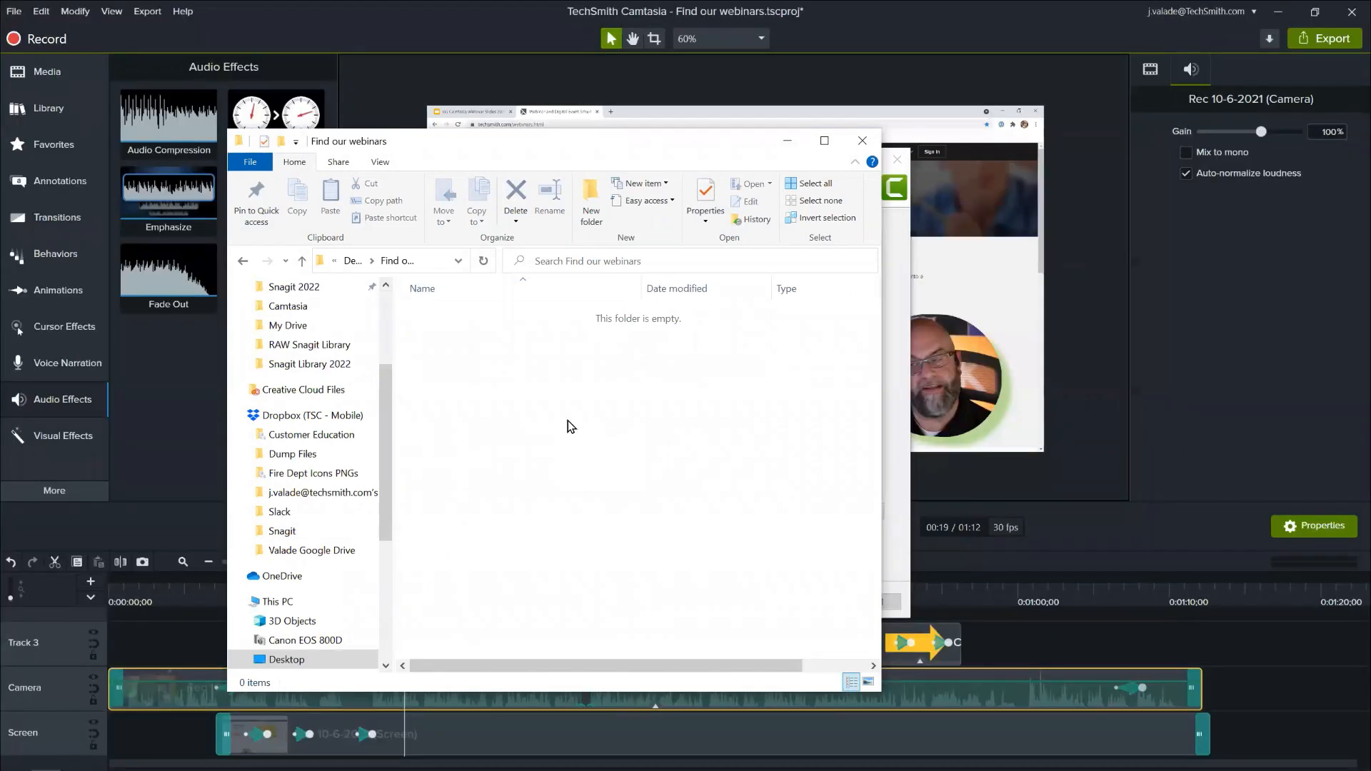
left_click(480, 262)
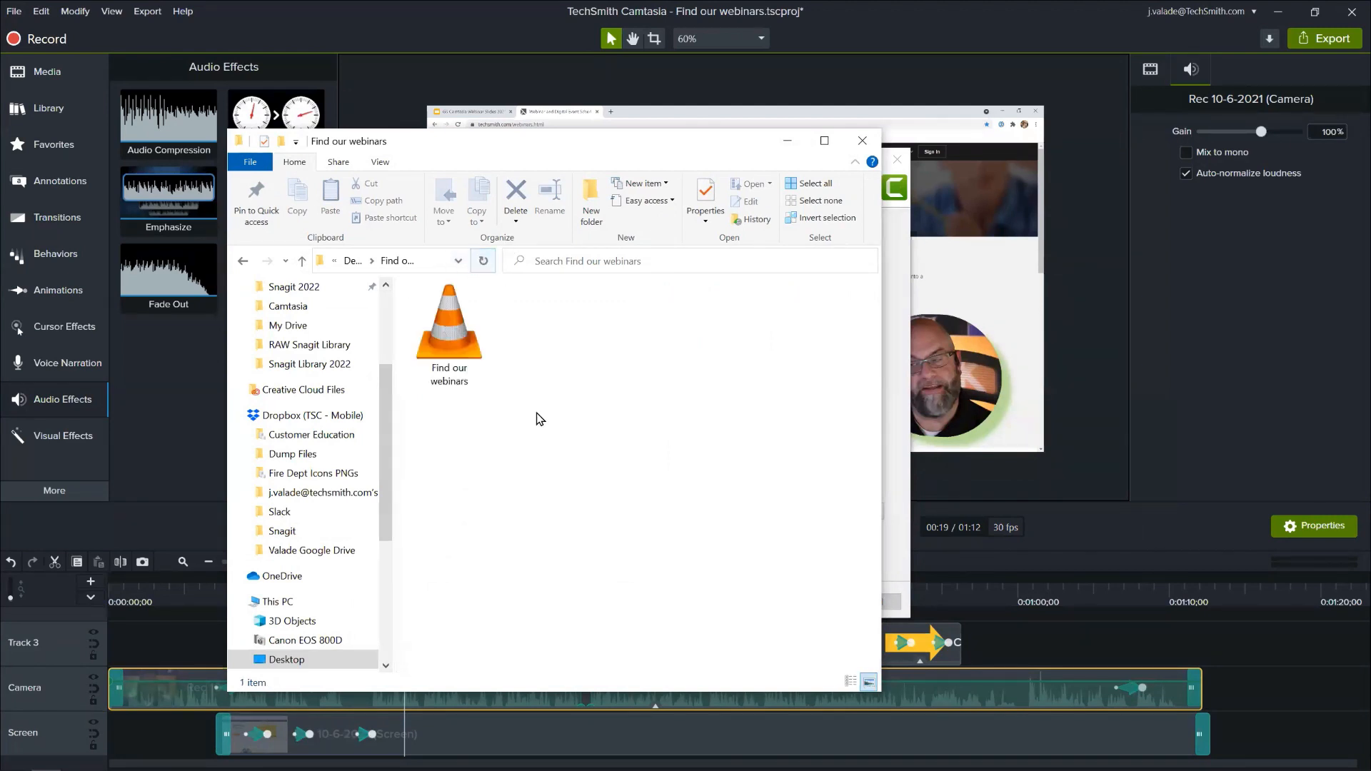
double_click(466, 348)
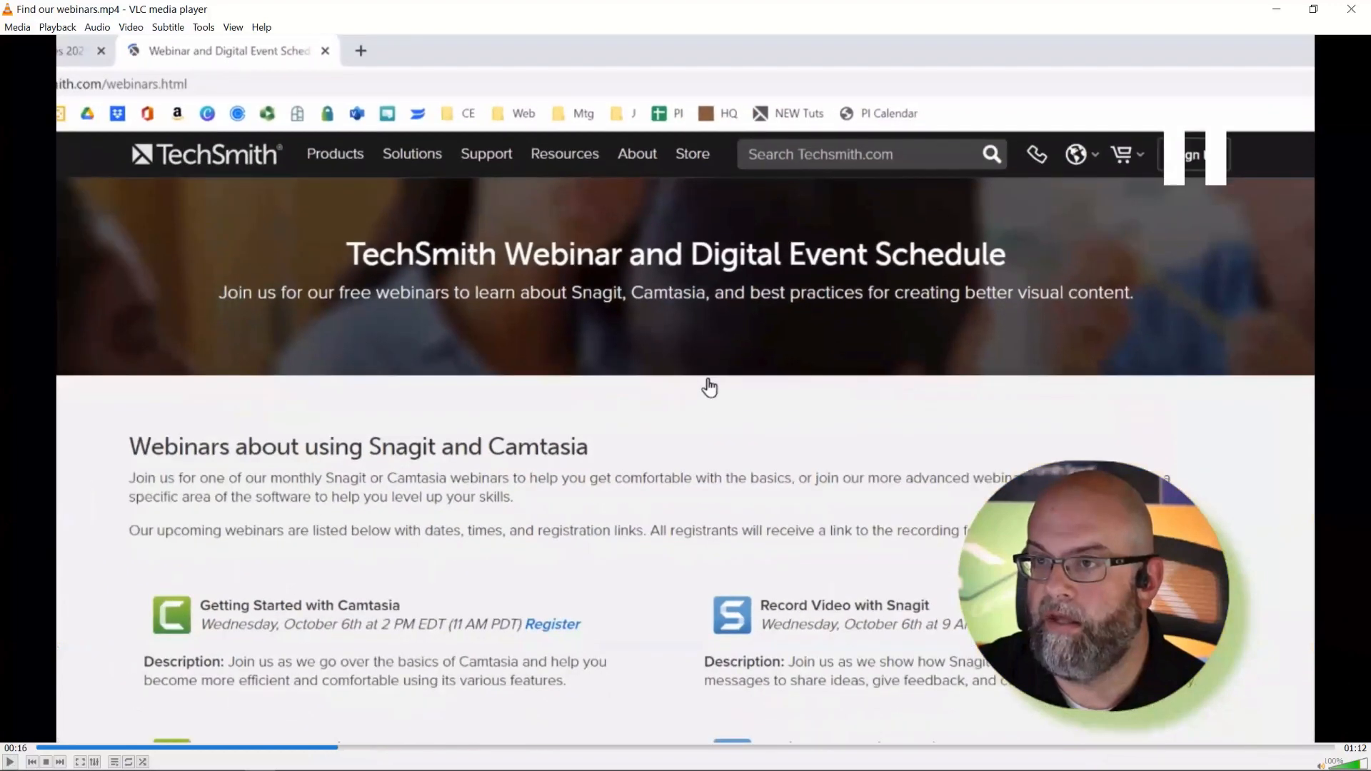
key("space")
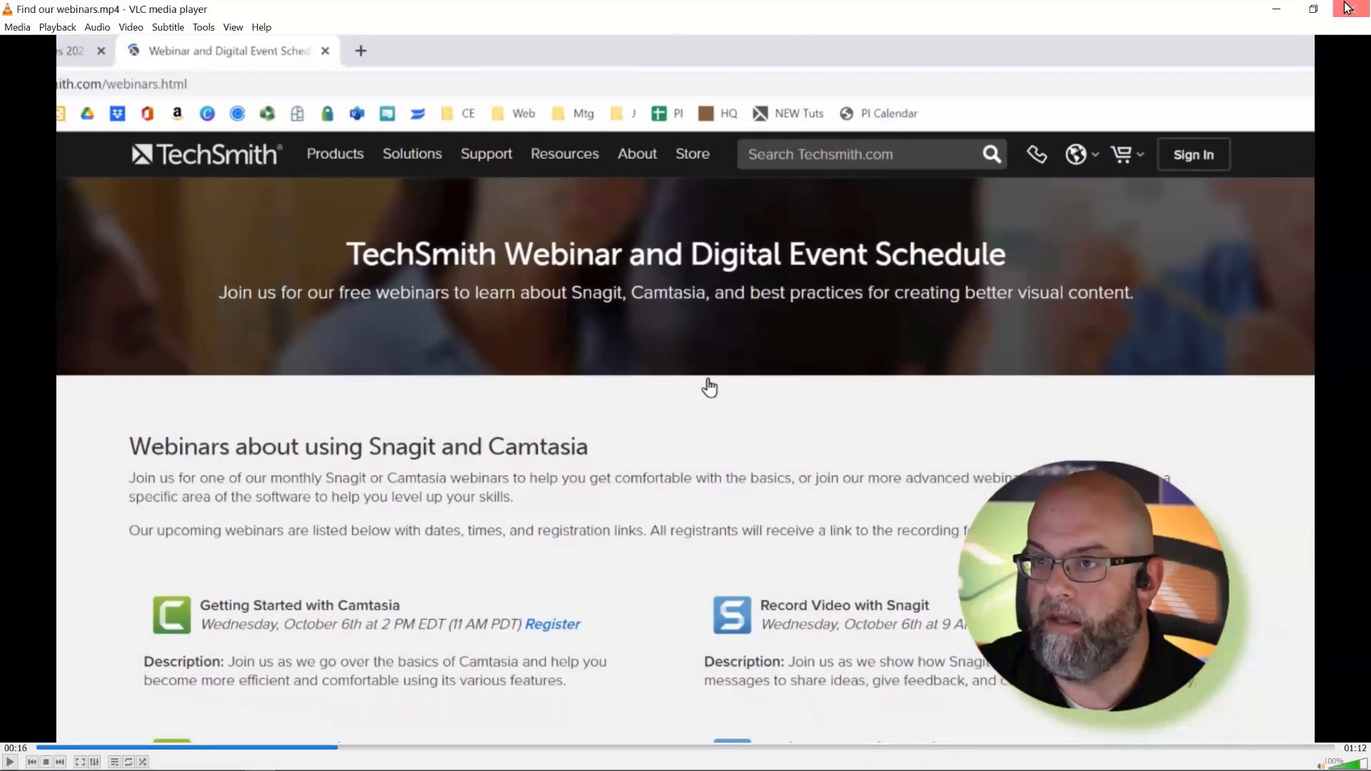
left_click(1350, 9)
left_click(862, 141)
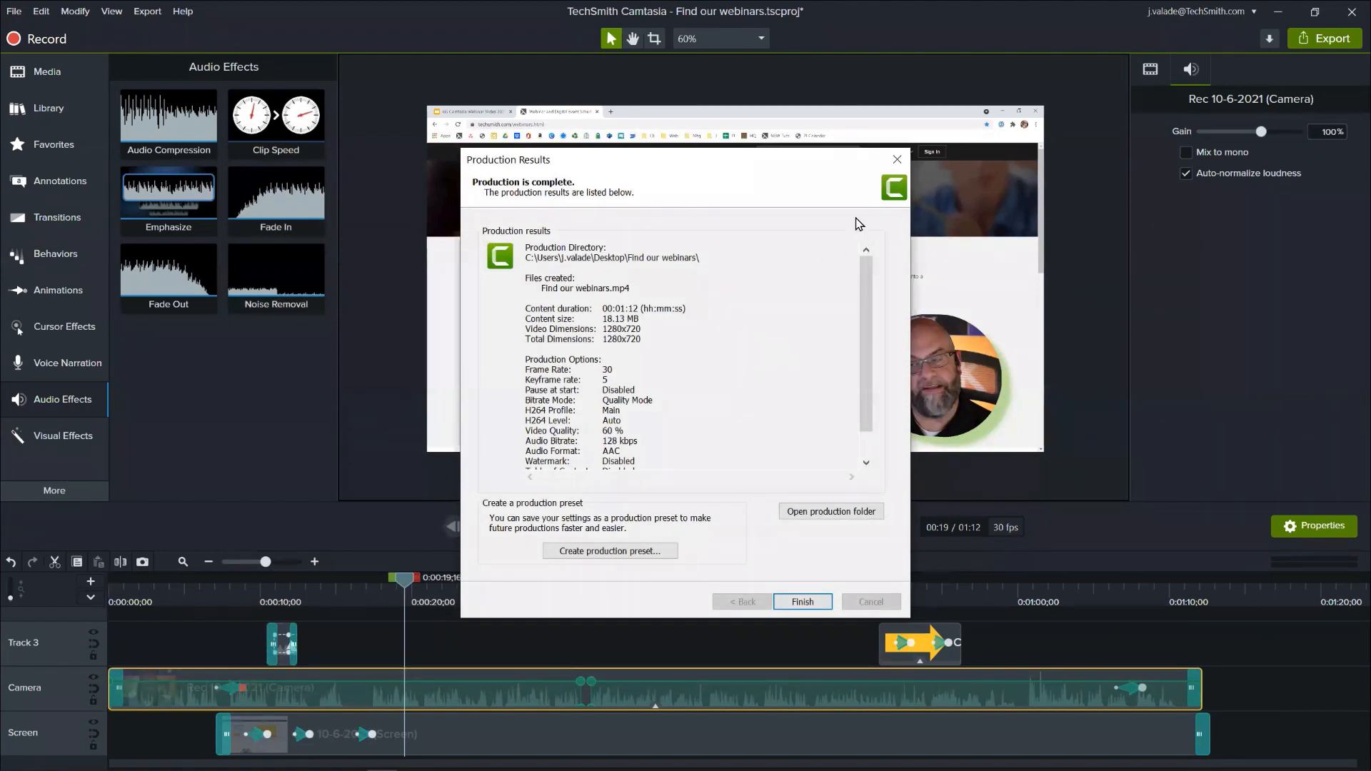
left_click(897, 166)
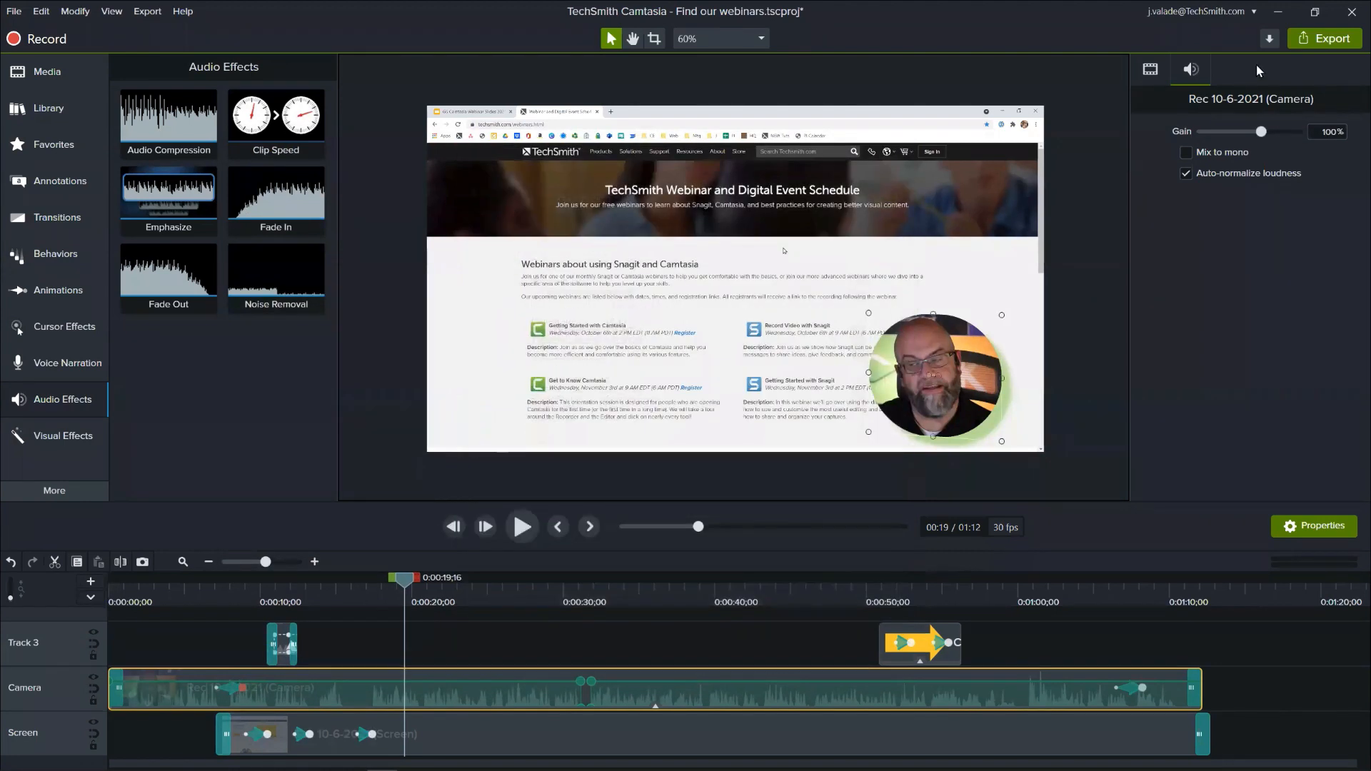
- Look at the other available export destinations, then save the project
left_click(1303, 45)
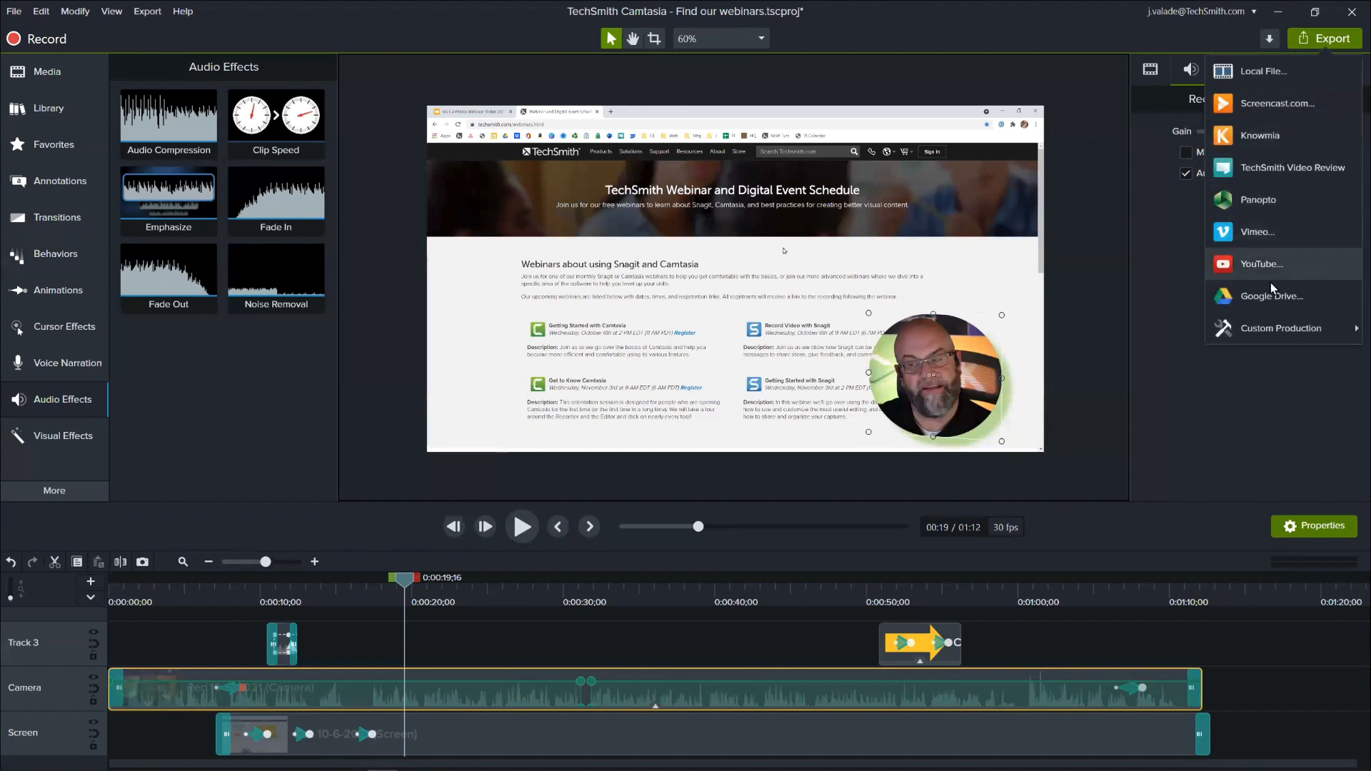
left_click(1017, 37)
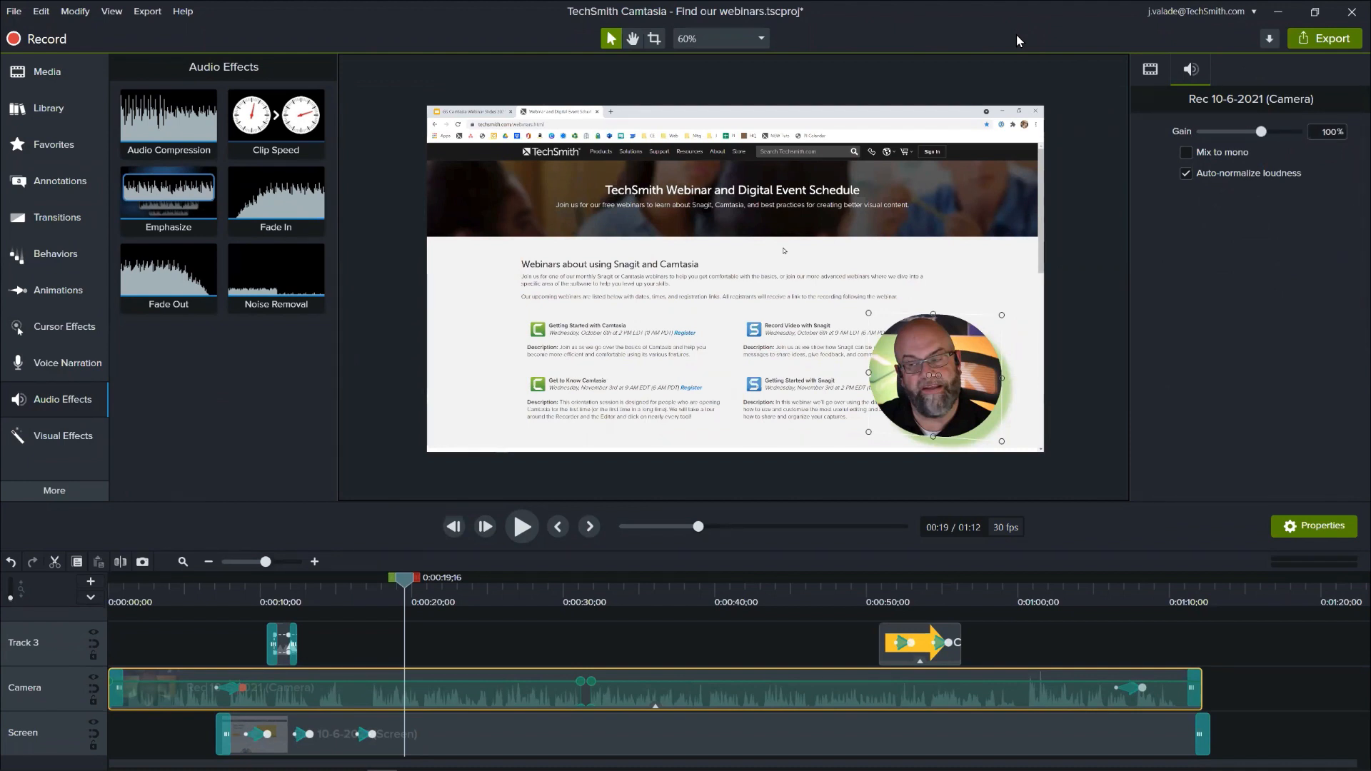
key("ctrl+s")
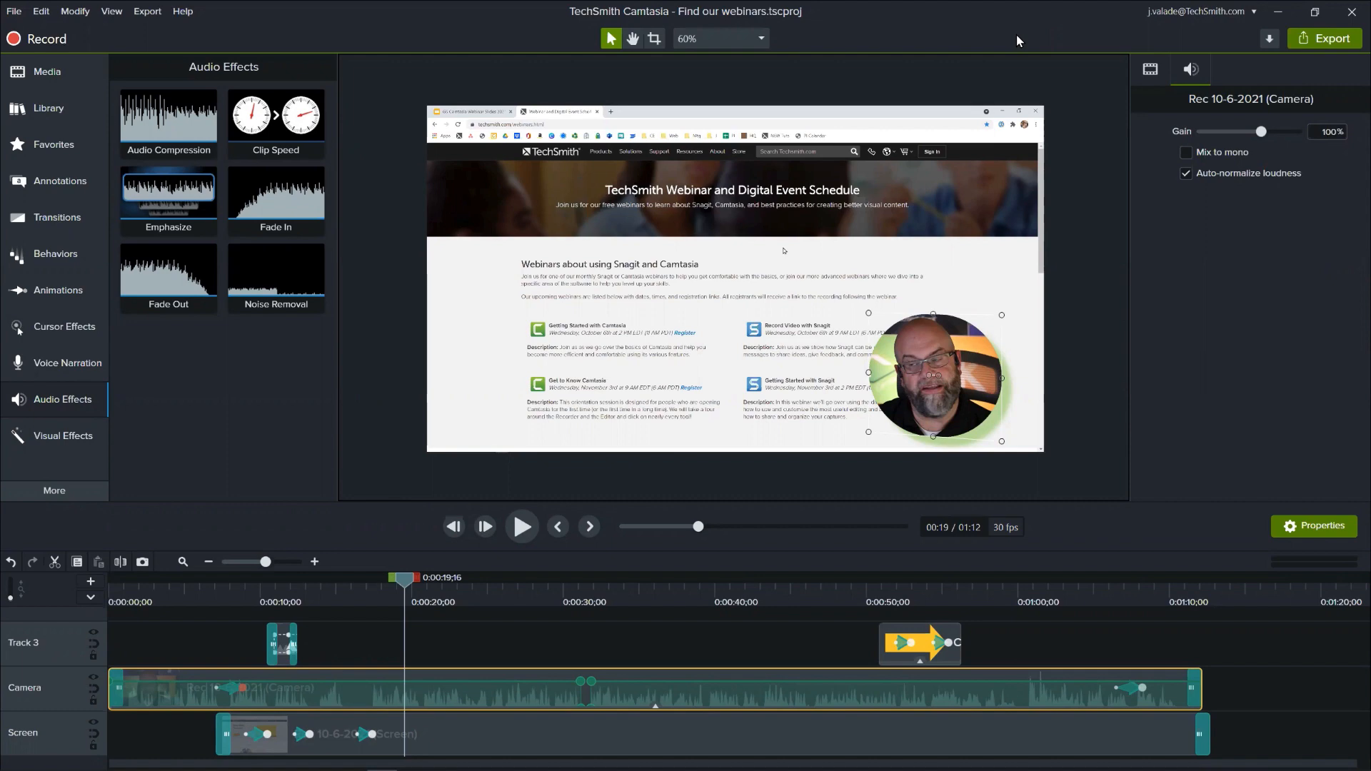
- In File Explorer, examine the rendered video's folder on the Desktop and the contents of Find our webinars.tscproj, then close the window
key("super+e")
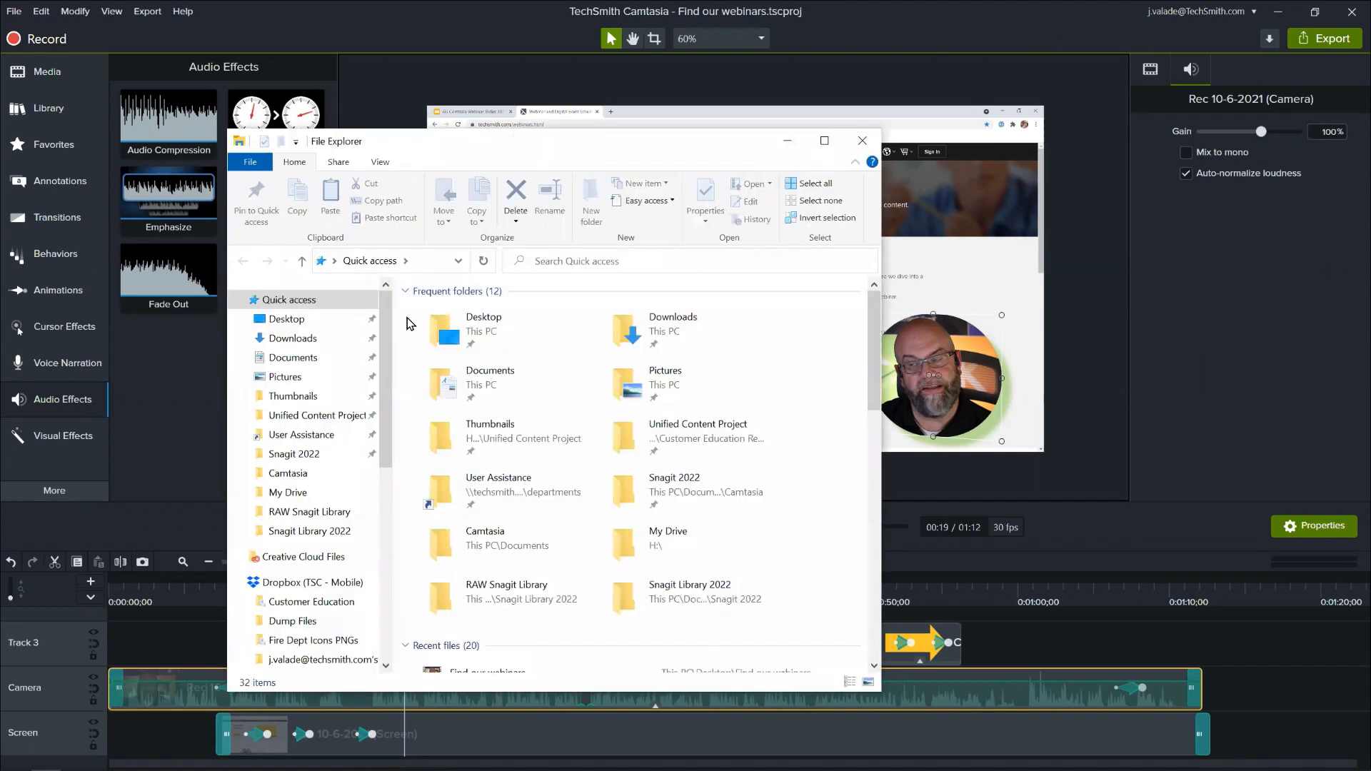
left_click(311, 326)
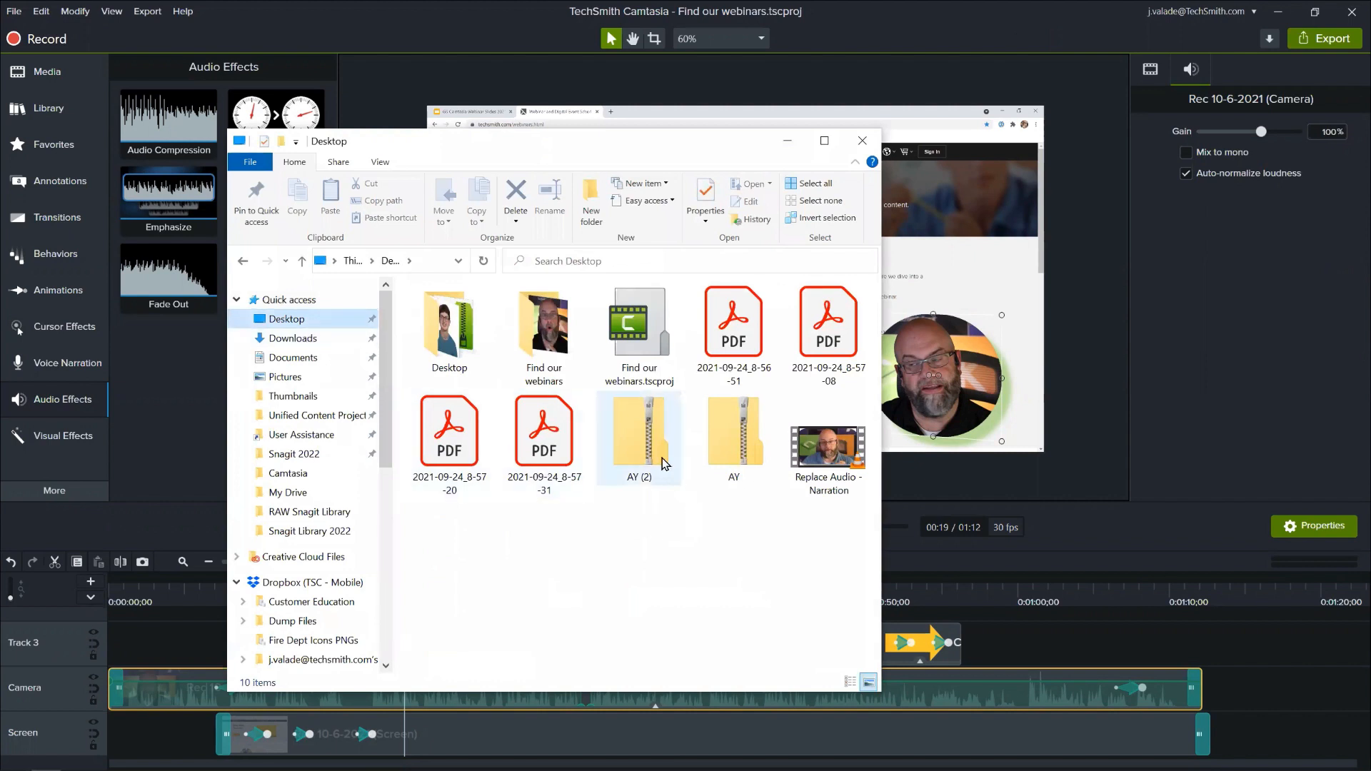
double_click(558, 328)
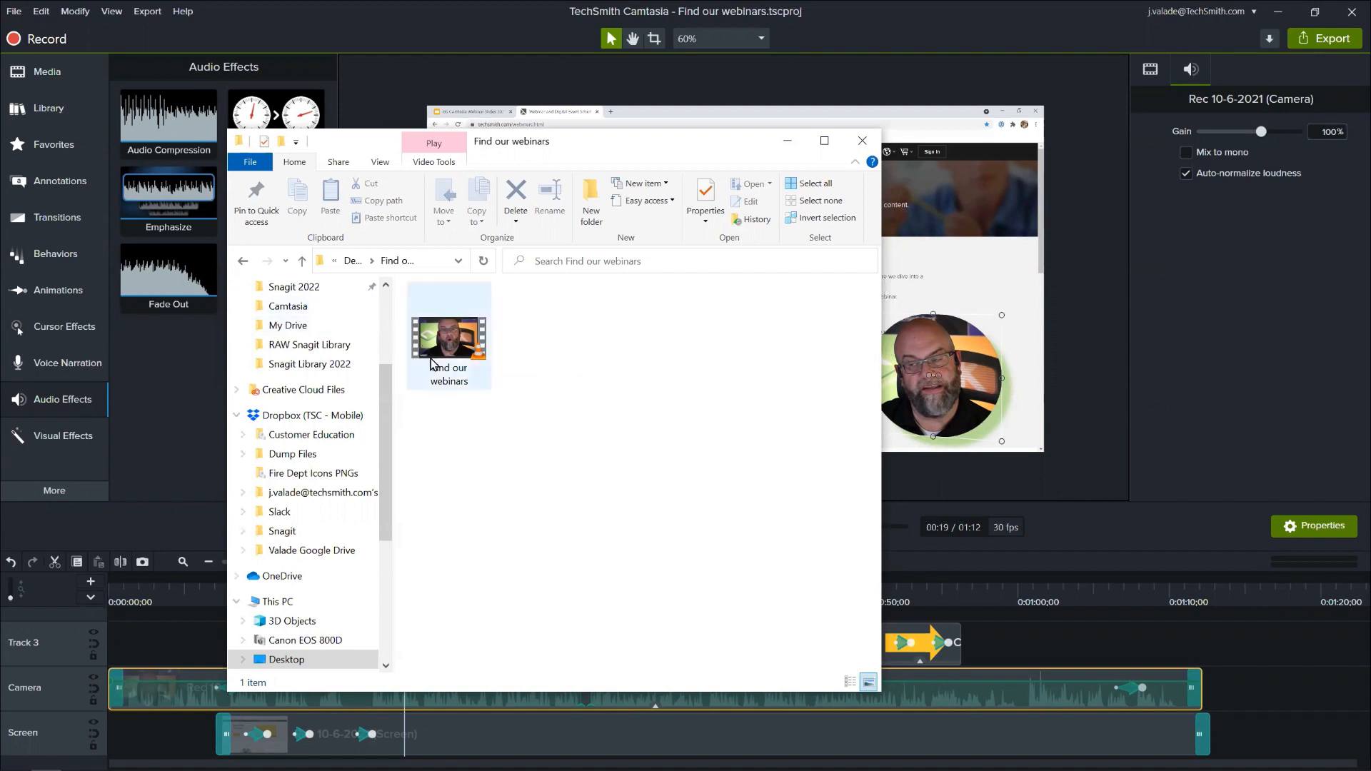
left_click(247, 264)
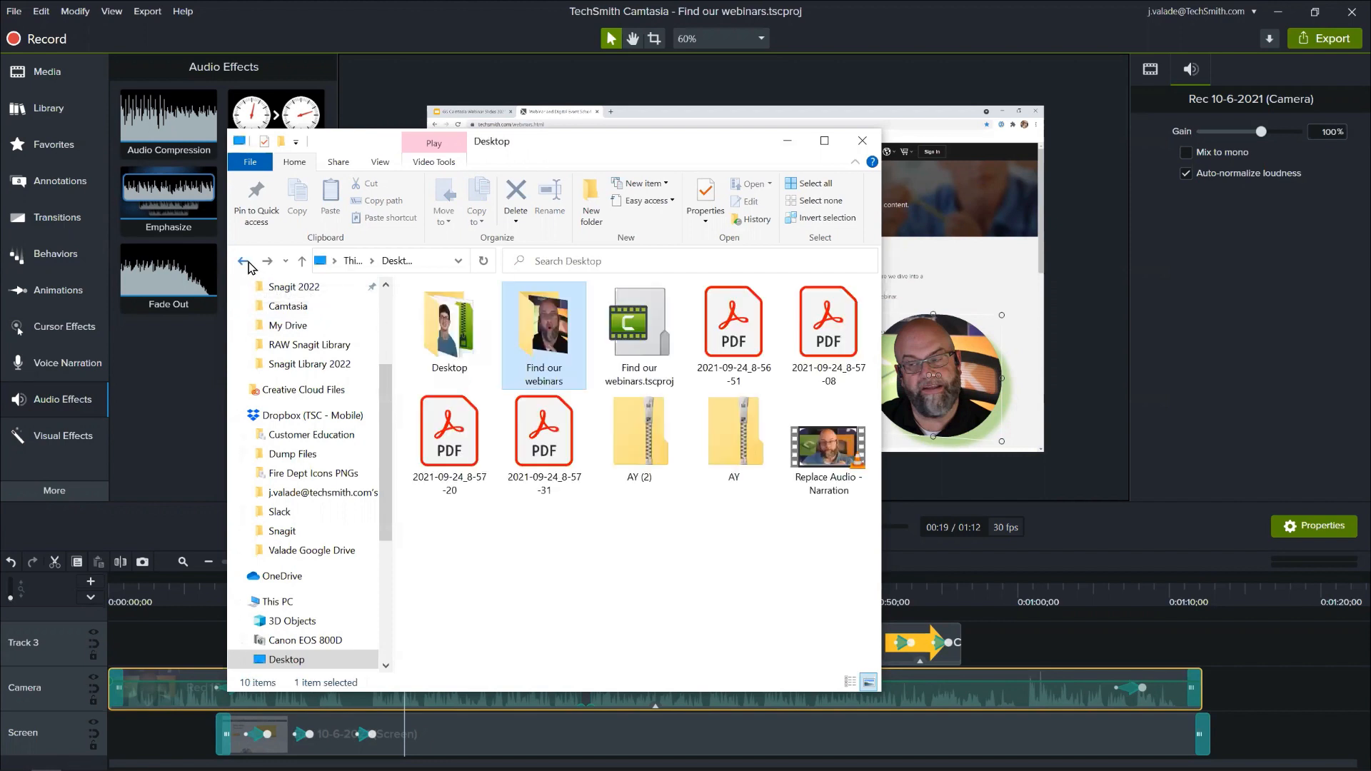
double_click(637, 336)
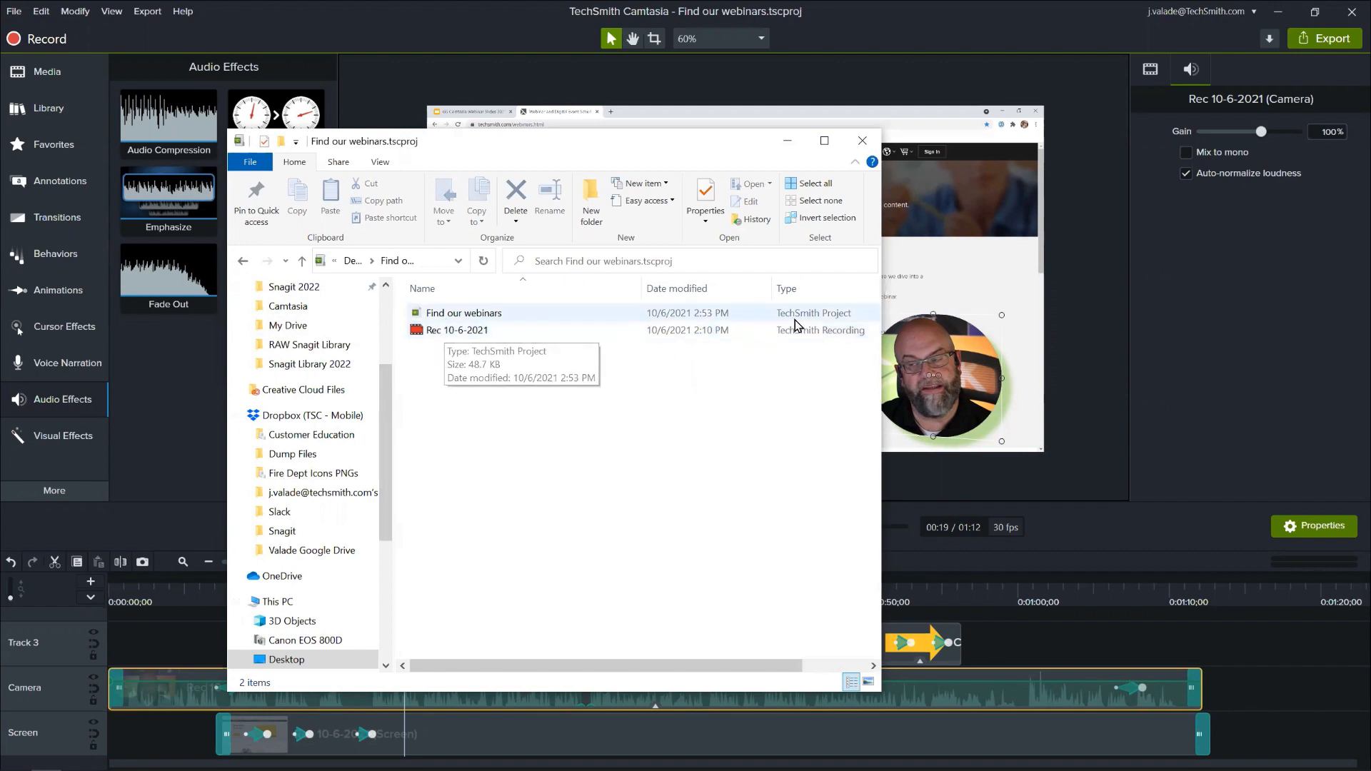
left_click(862, 141)
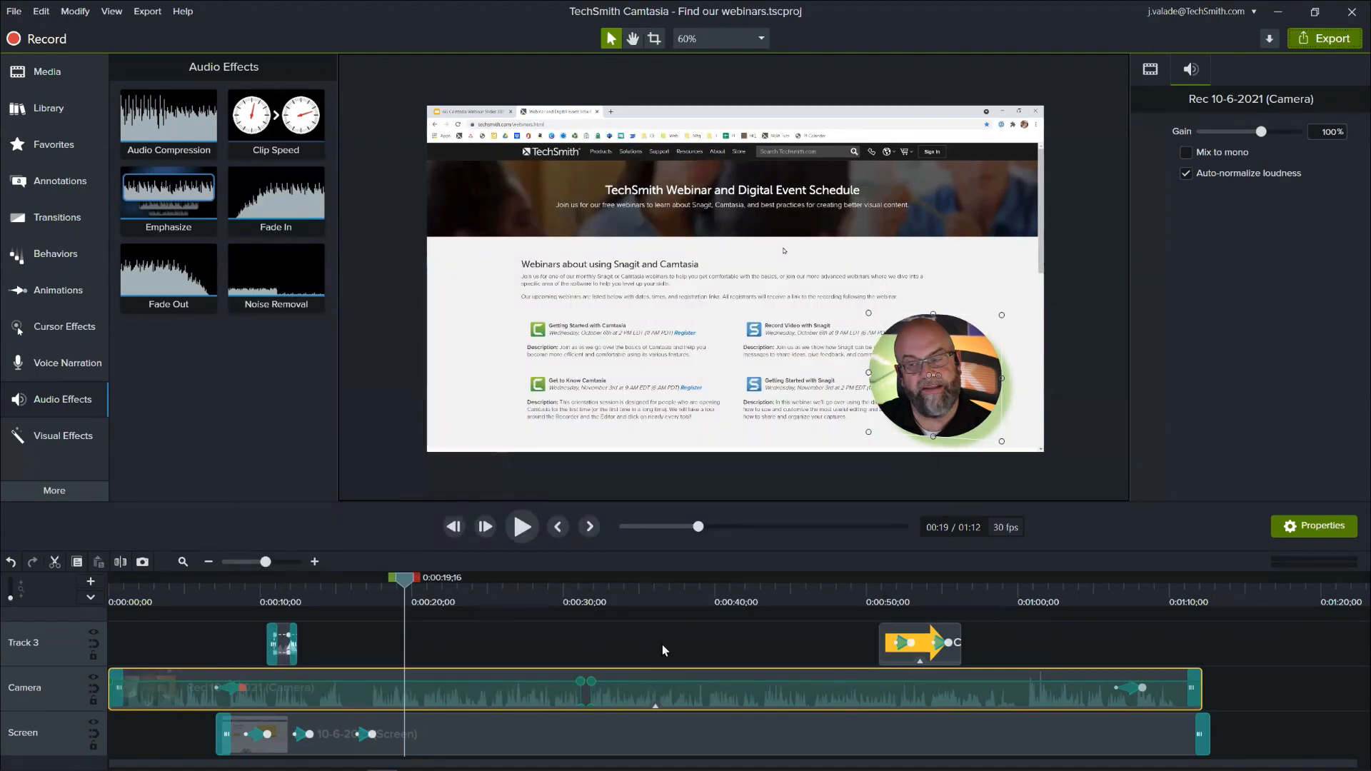
- Set the arrow callout's fill on Track 3 to orange at the start of its clip, around 0:00:51;07
left_click(914, 585)
left_click(926, 633)
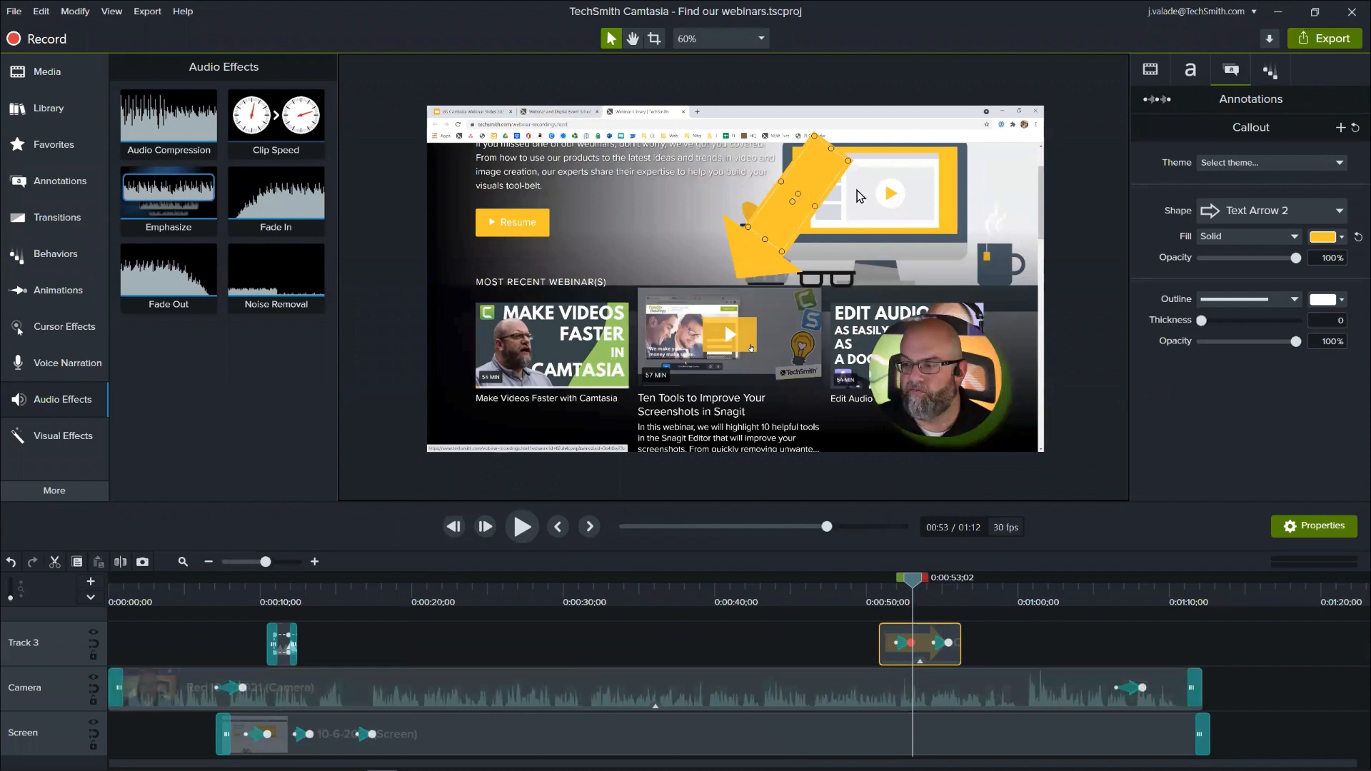
left_click(1332, 237)
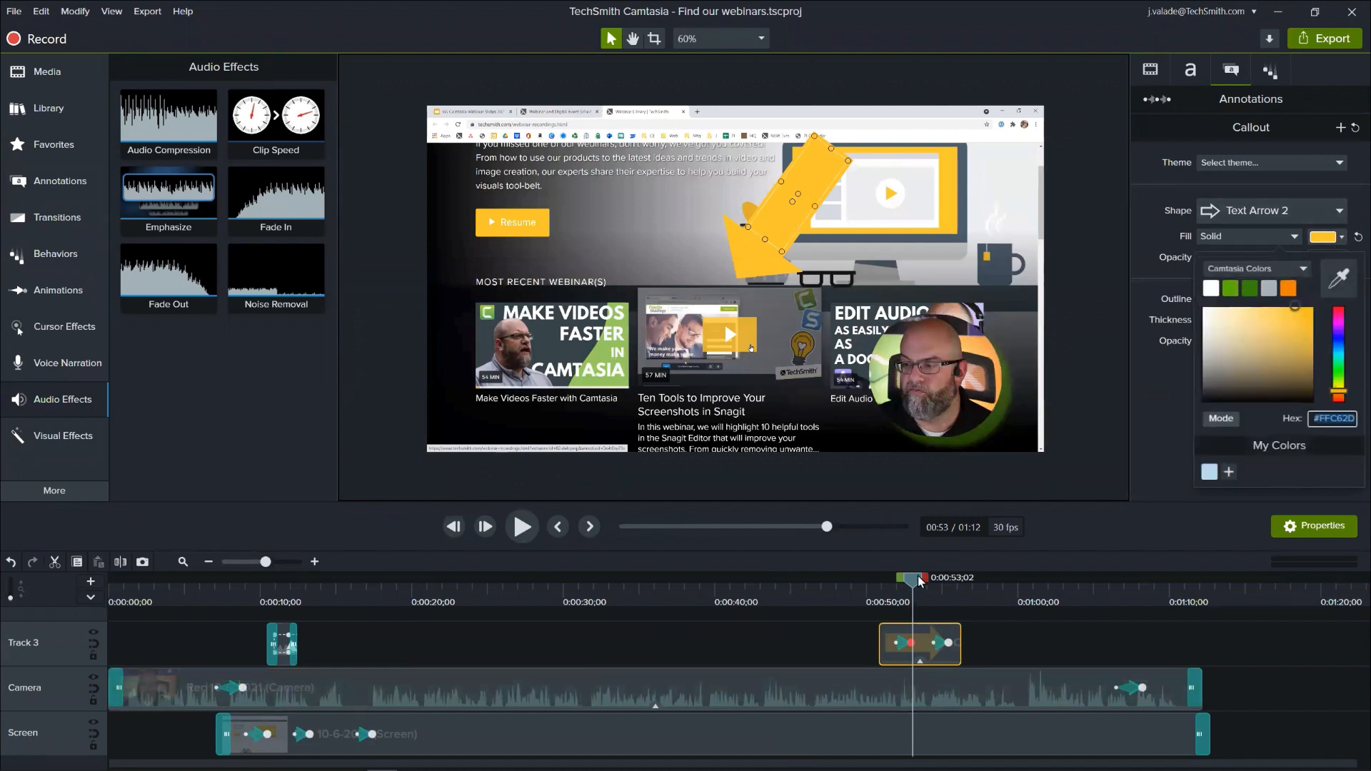
left_click(886, 602)
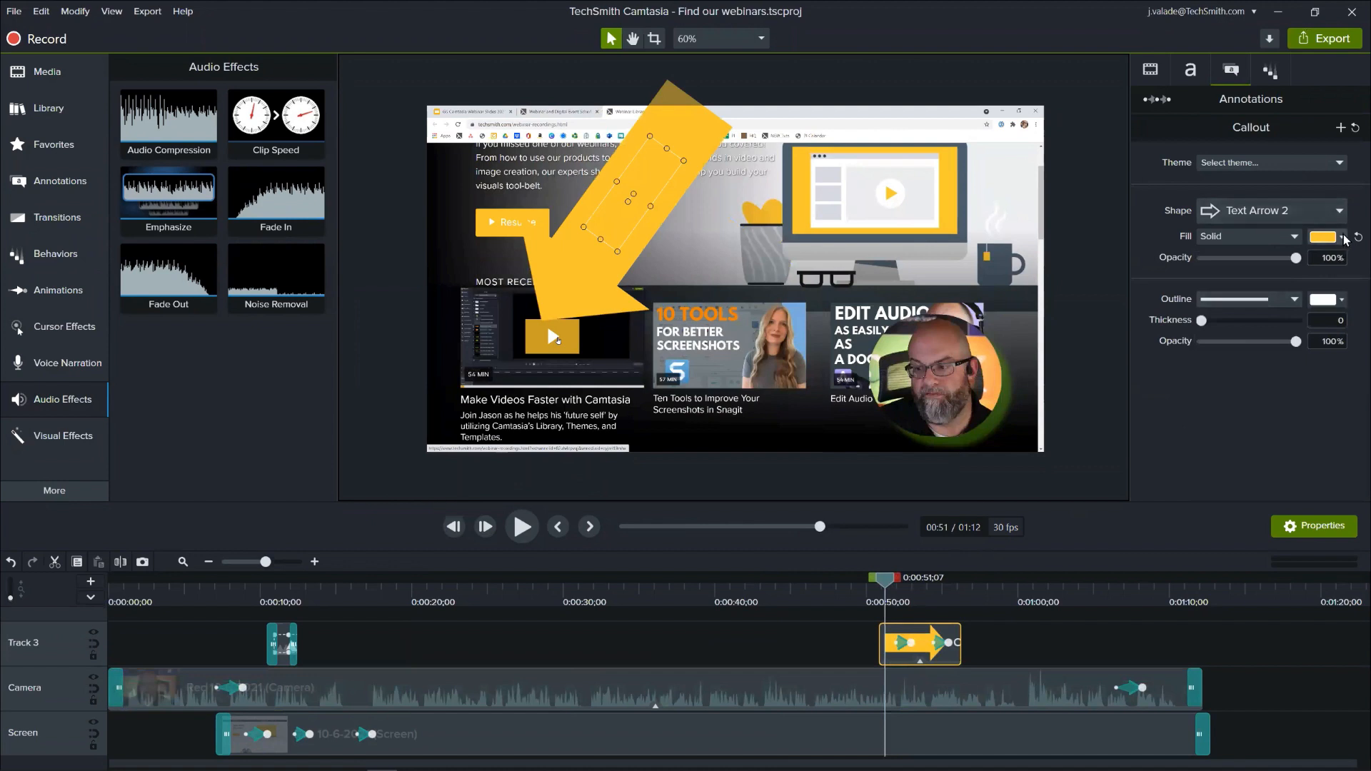
left_click(1289, 289)
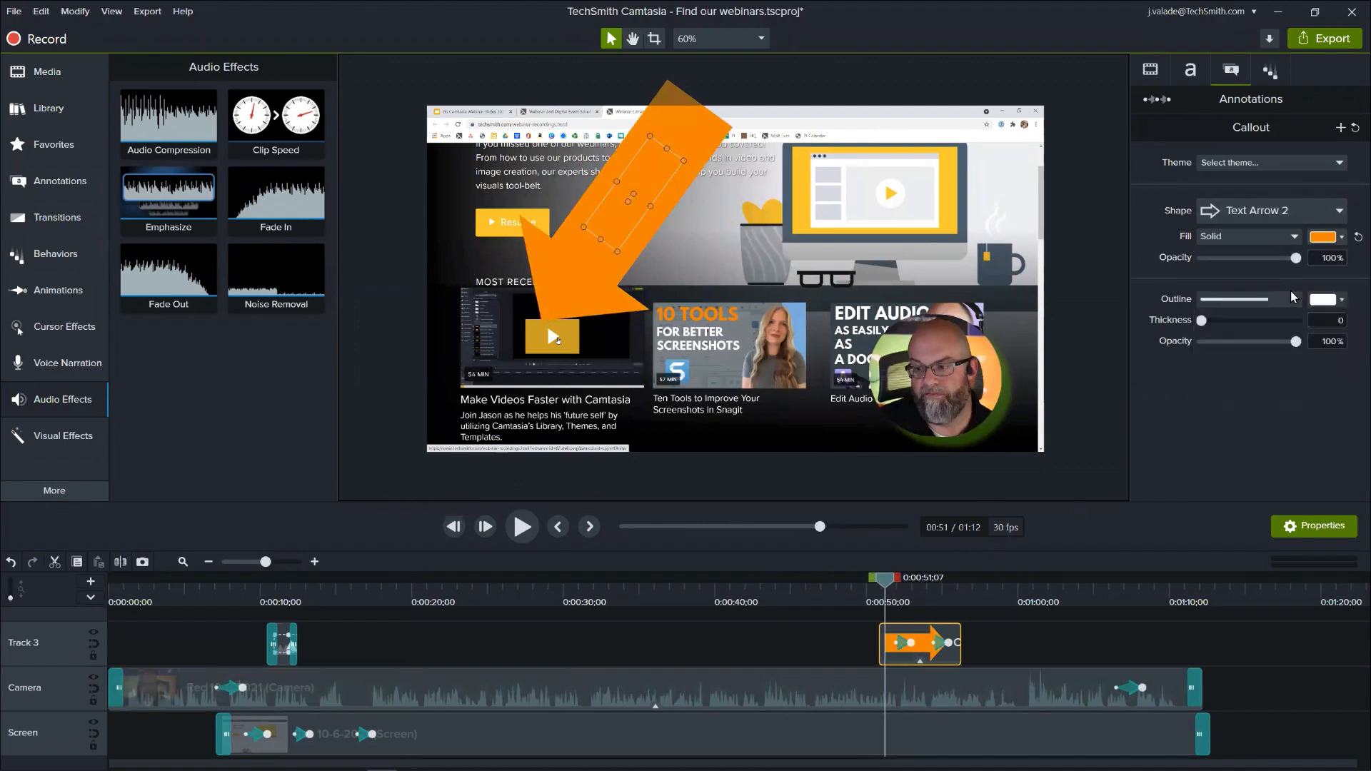
- Set the arrow callout's fill to white at its last animation, around 0:00:56;01
left_click_drag(884, 580, 921, 584)
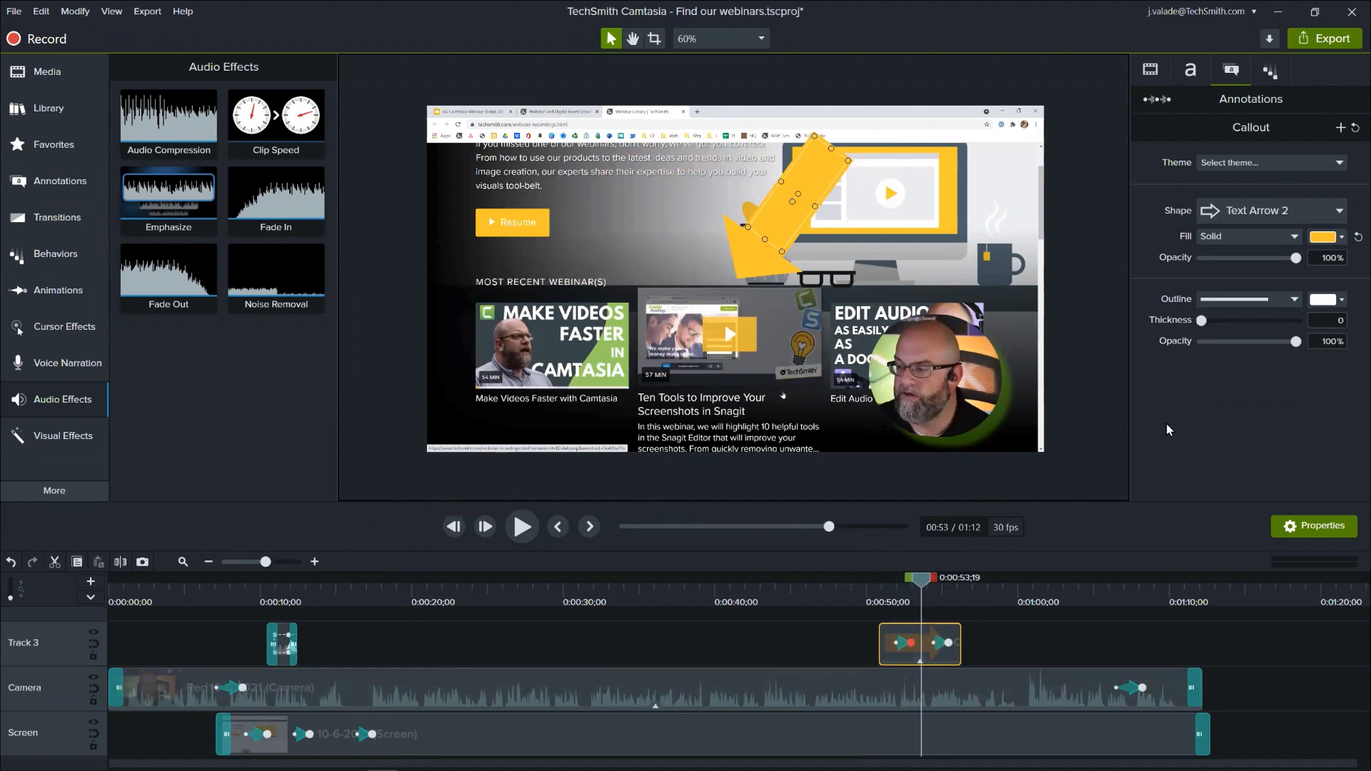
left_click(1340, 238)
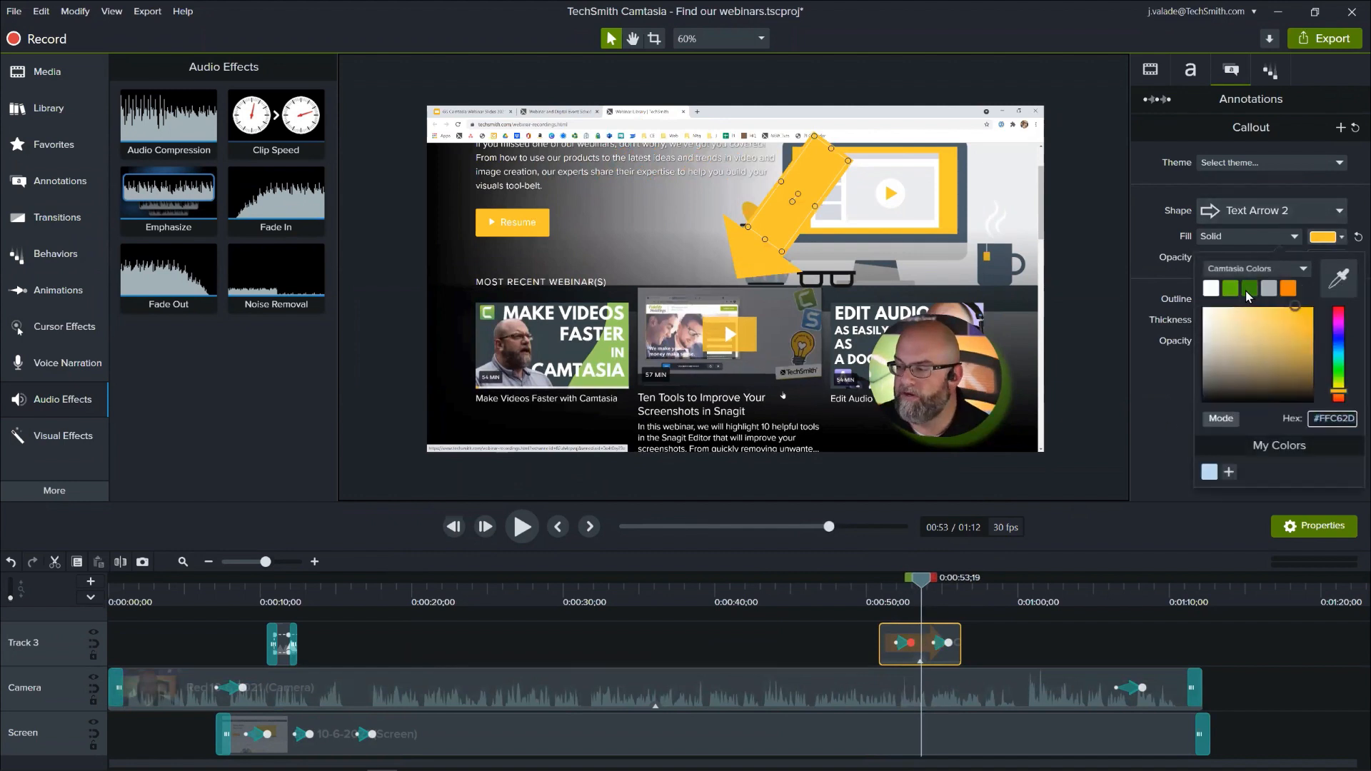
left_click(1327, 418)
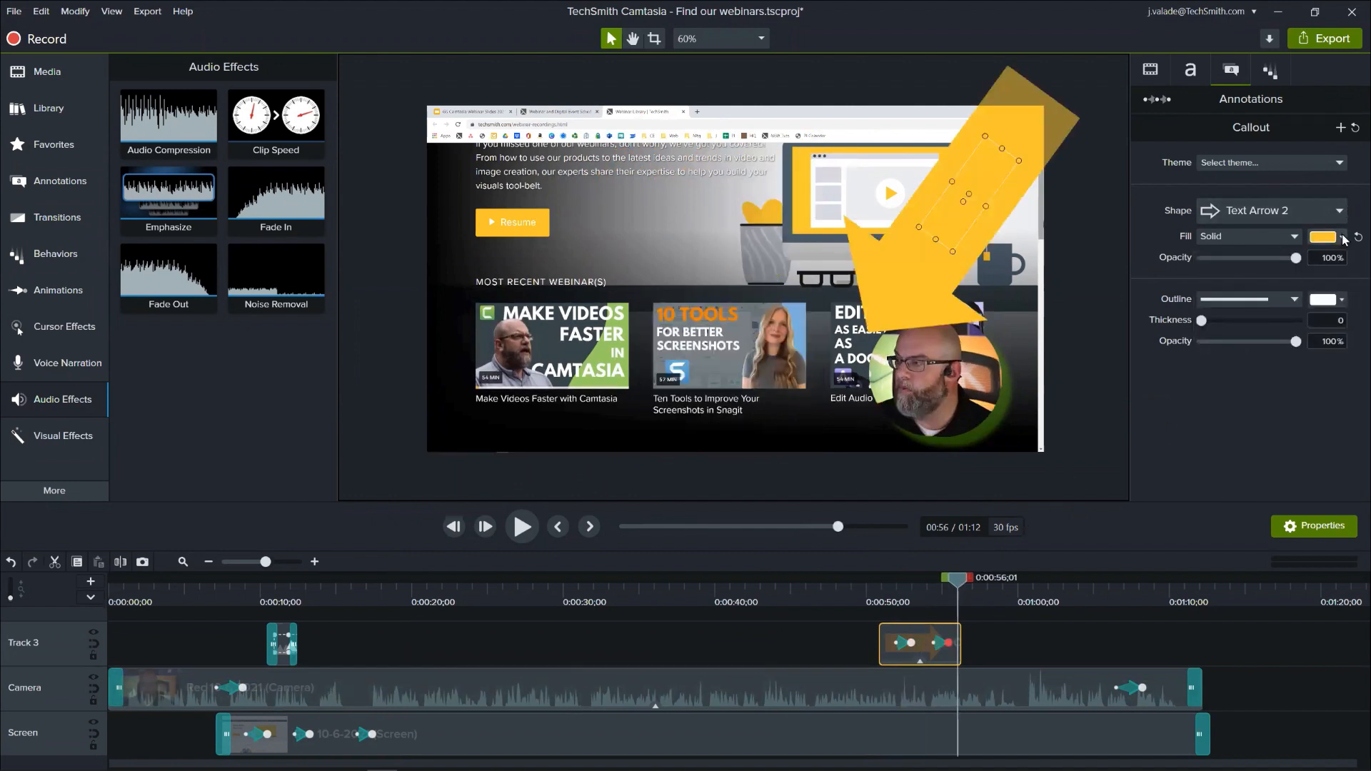
left_click(1340, 238)
left_click(1209, 291)
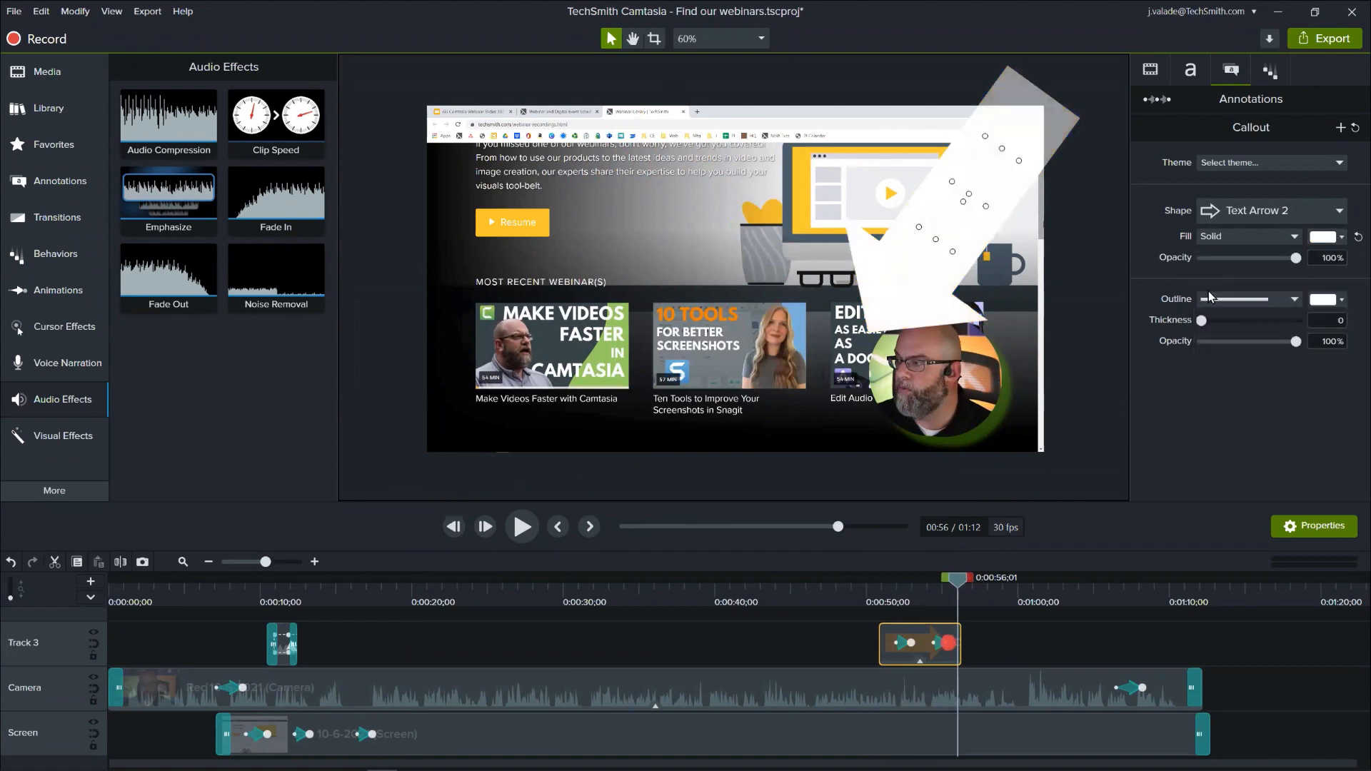
- Scrub through the arrow callout's clip to preview its fill colours changing between animations, then go back to about 0:00:24;16
left_click(880, 587)
left_click_drag(881, 589, 956, 597)
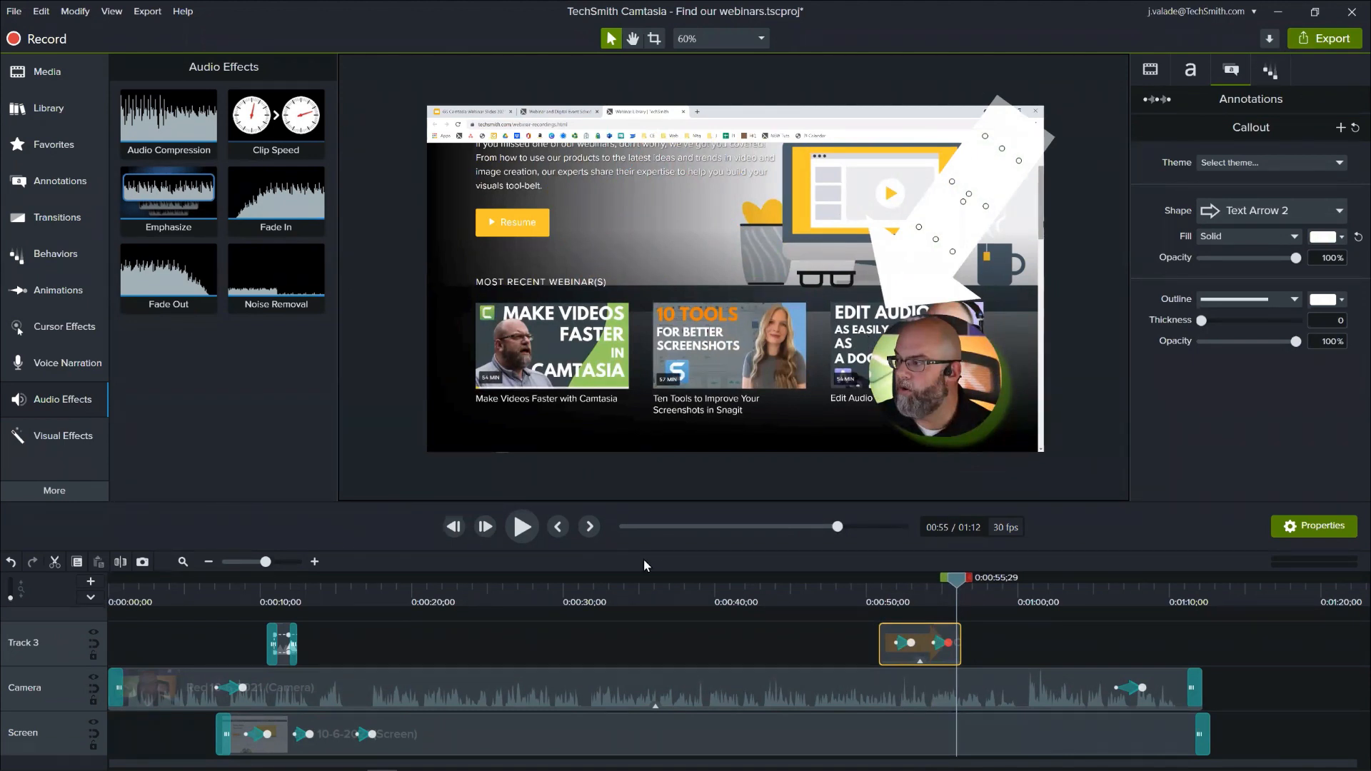
left_click(481, 585)
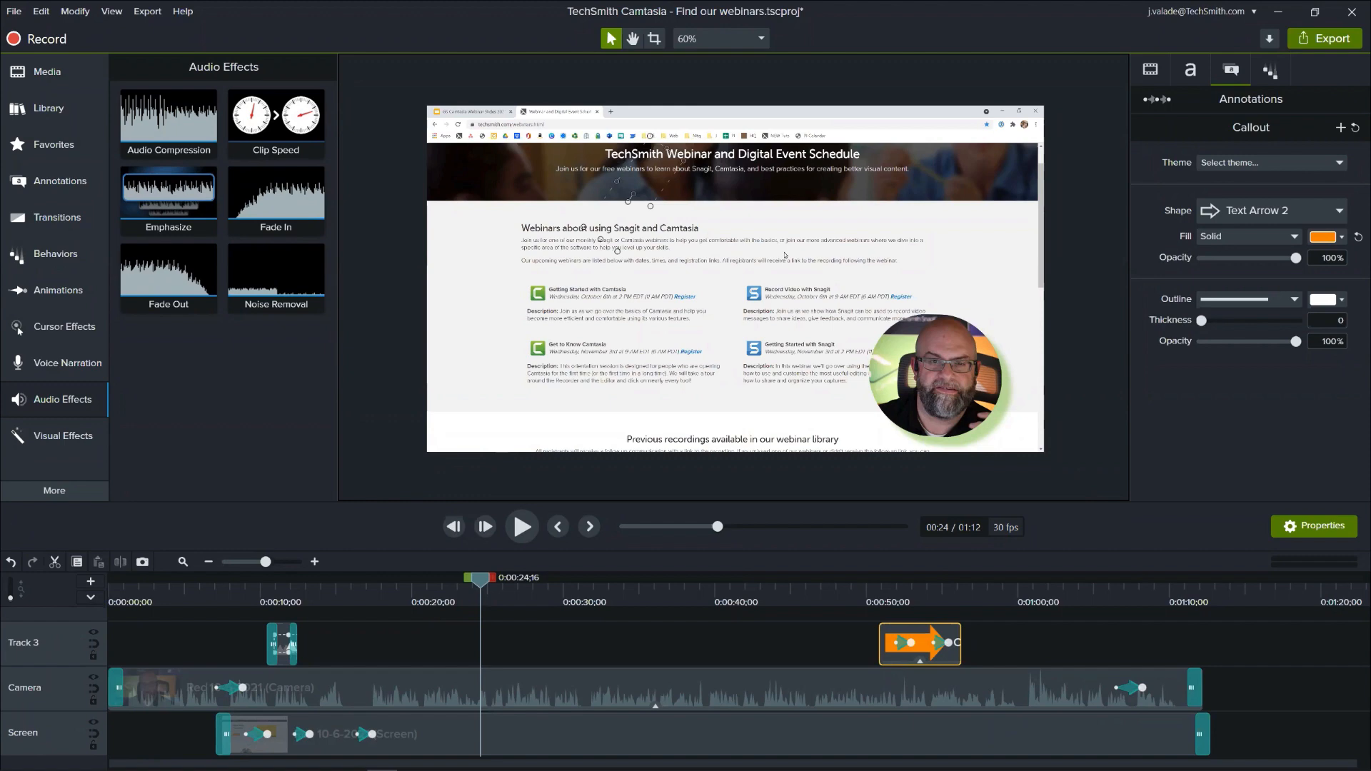
- In File Explorer, look at the rendered video in the Find our webinars folder on the Desktop, then close the window
key("super+e")
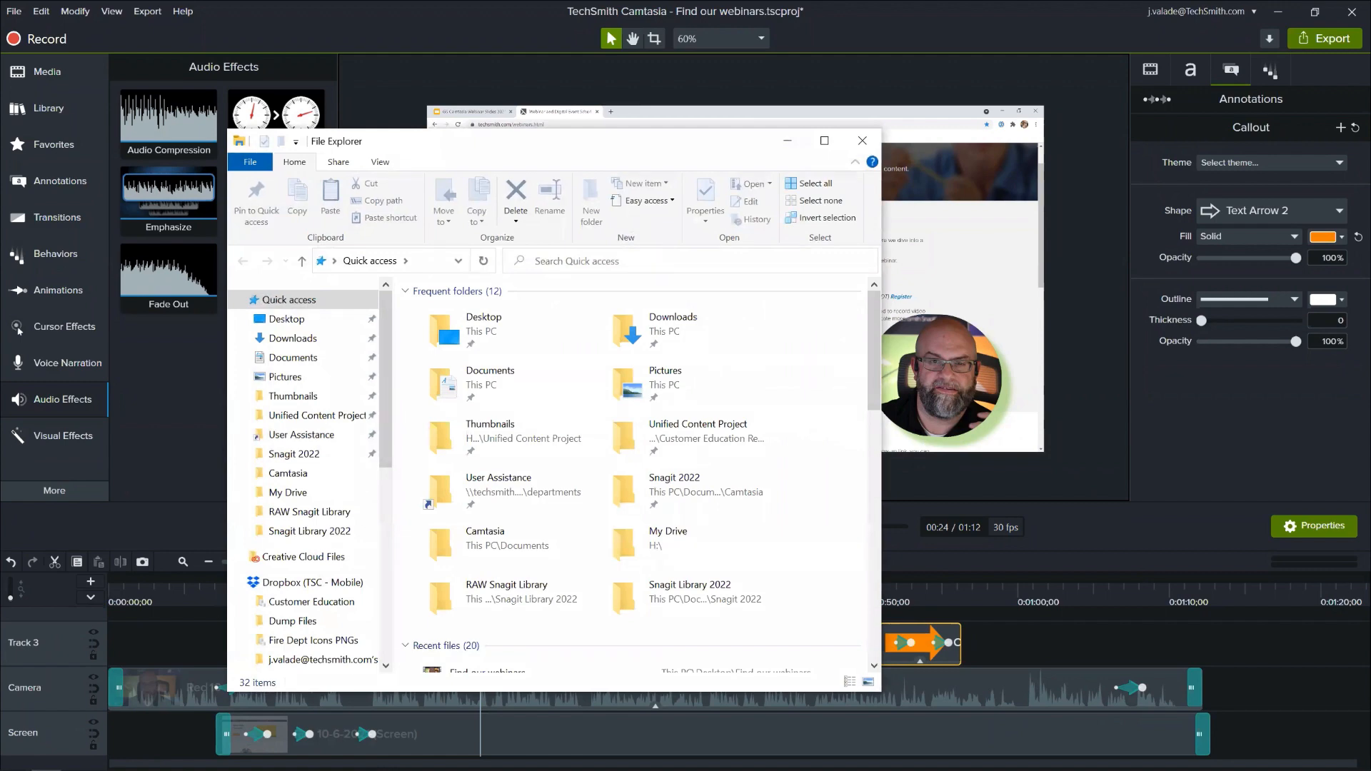
left_click(859, 146)
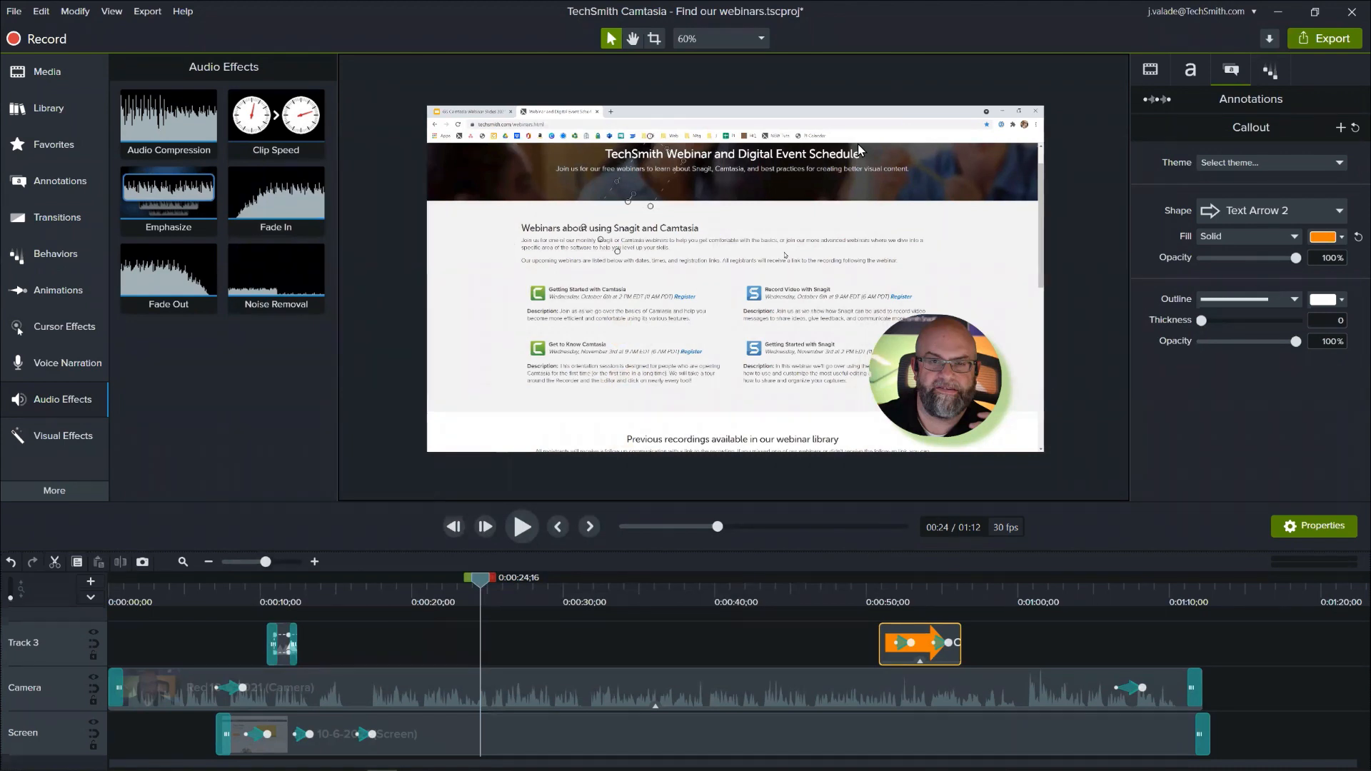
key("super+e")
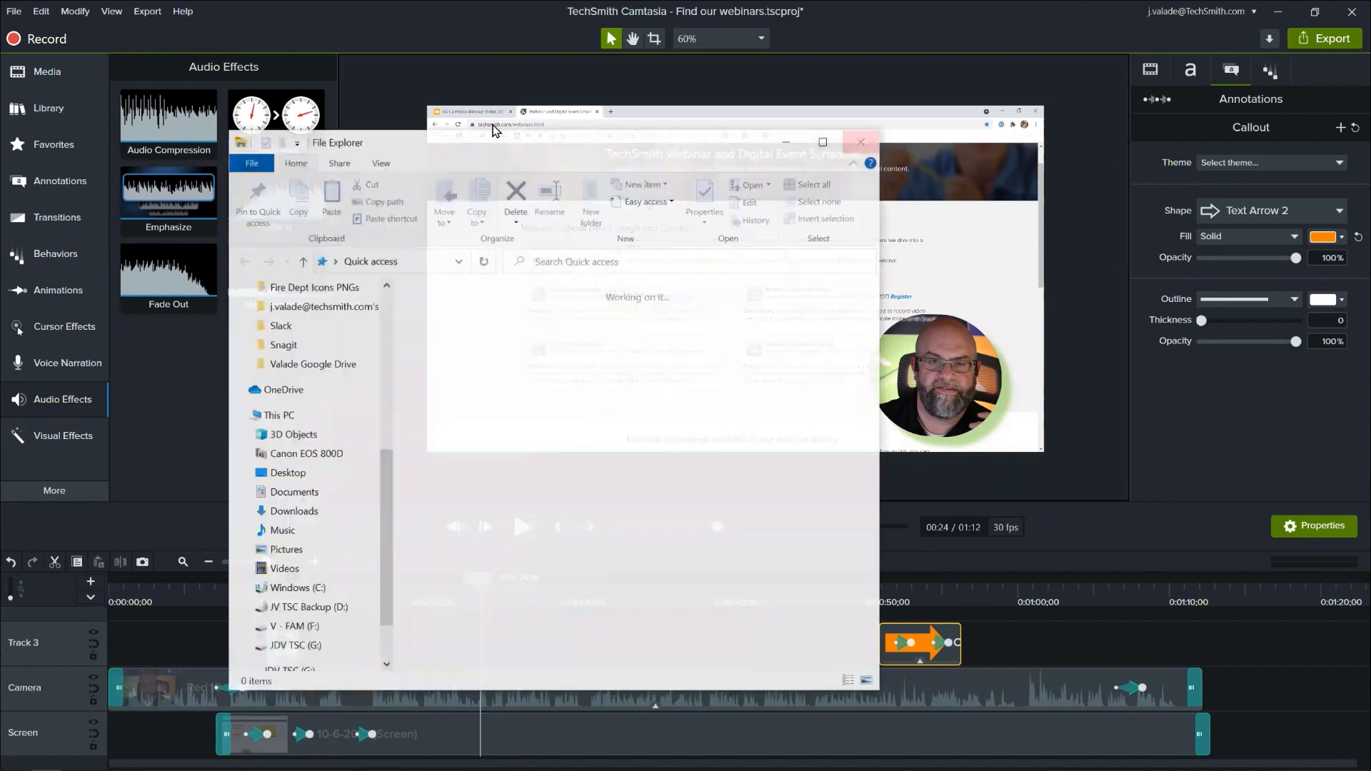
double_click(414, 340)
double_click(547, 334)
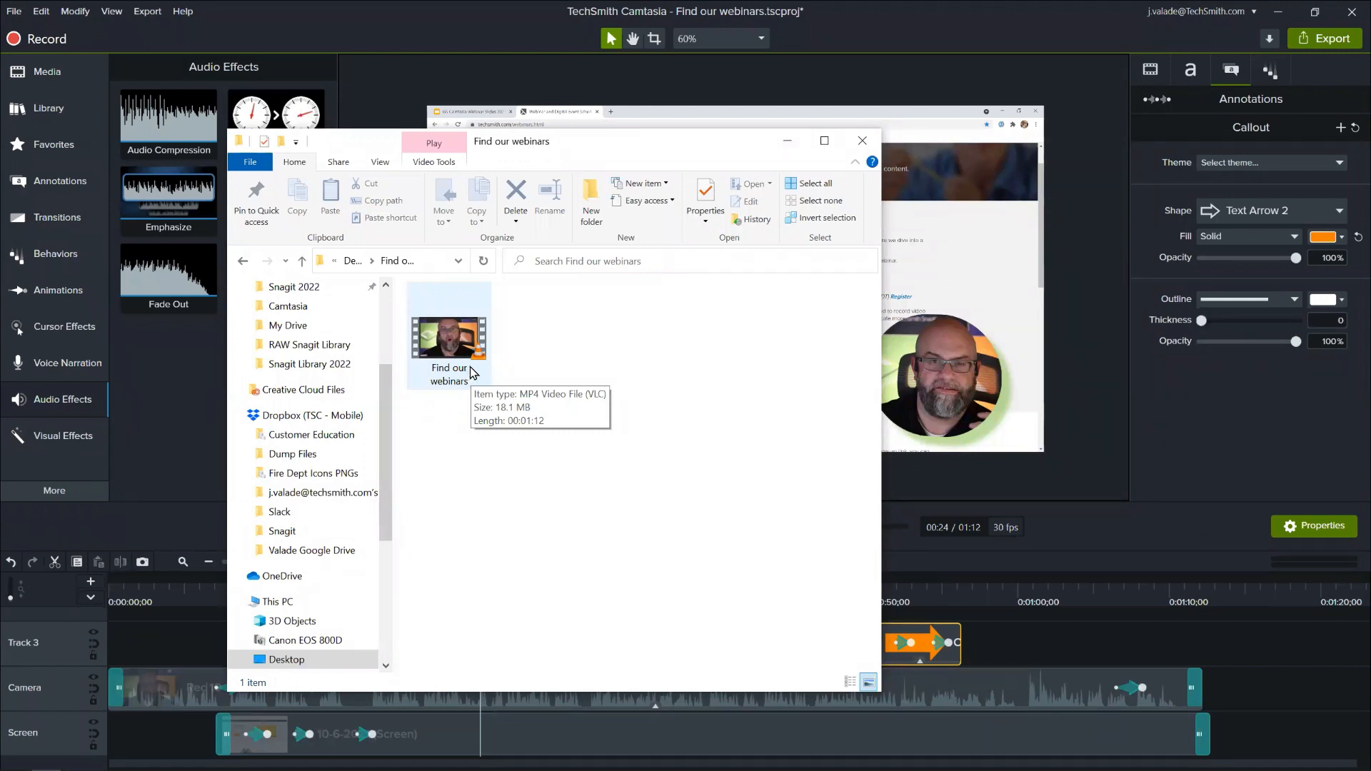
left_click(864, 144)
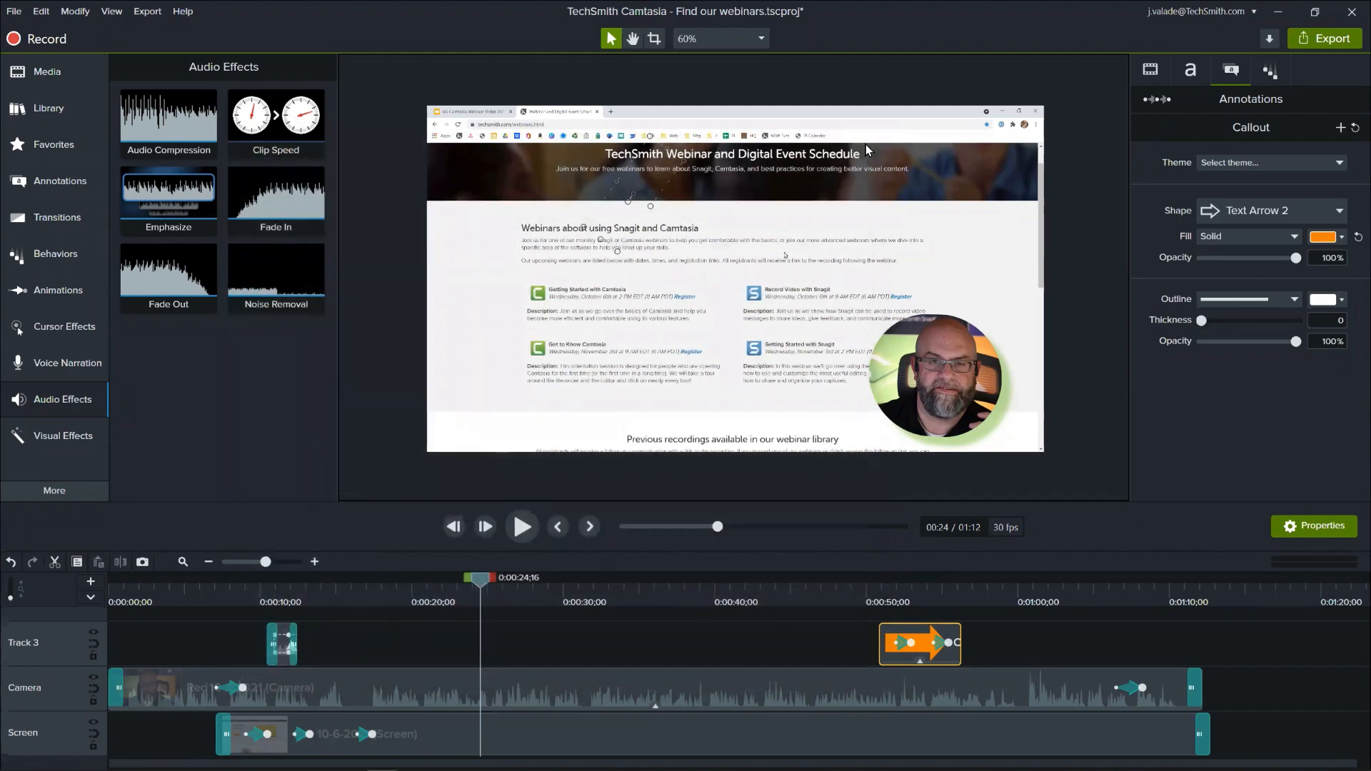
- Examine the file types that can be imported into the Media Bin, then close the import dialog without adding media
left_click(76, 72)
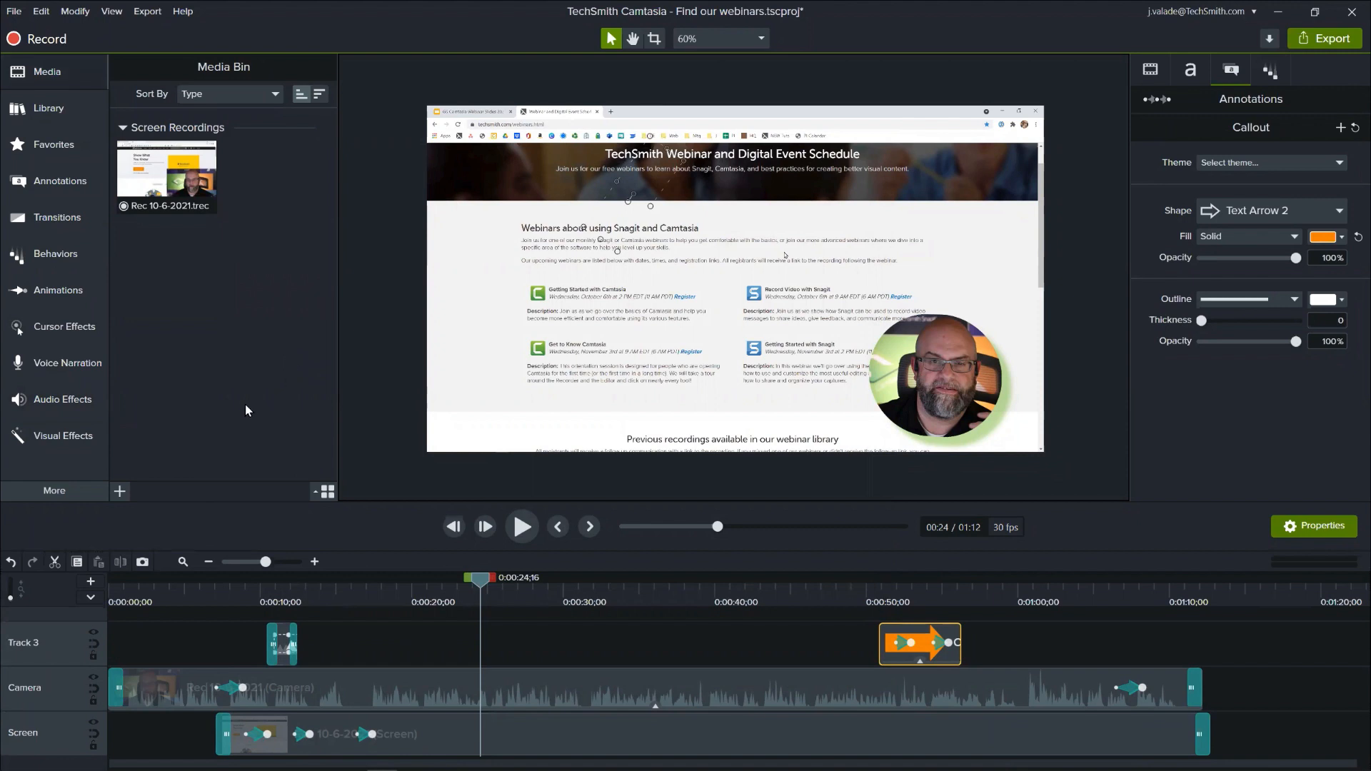
left_click(120, 492)
left_click(136, 441)
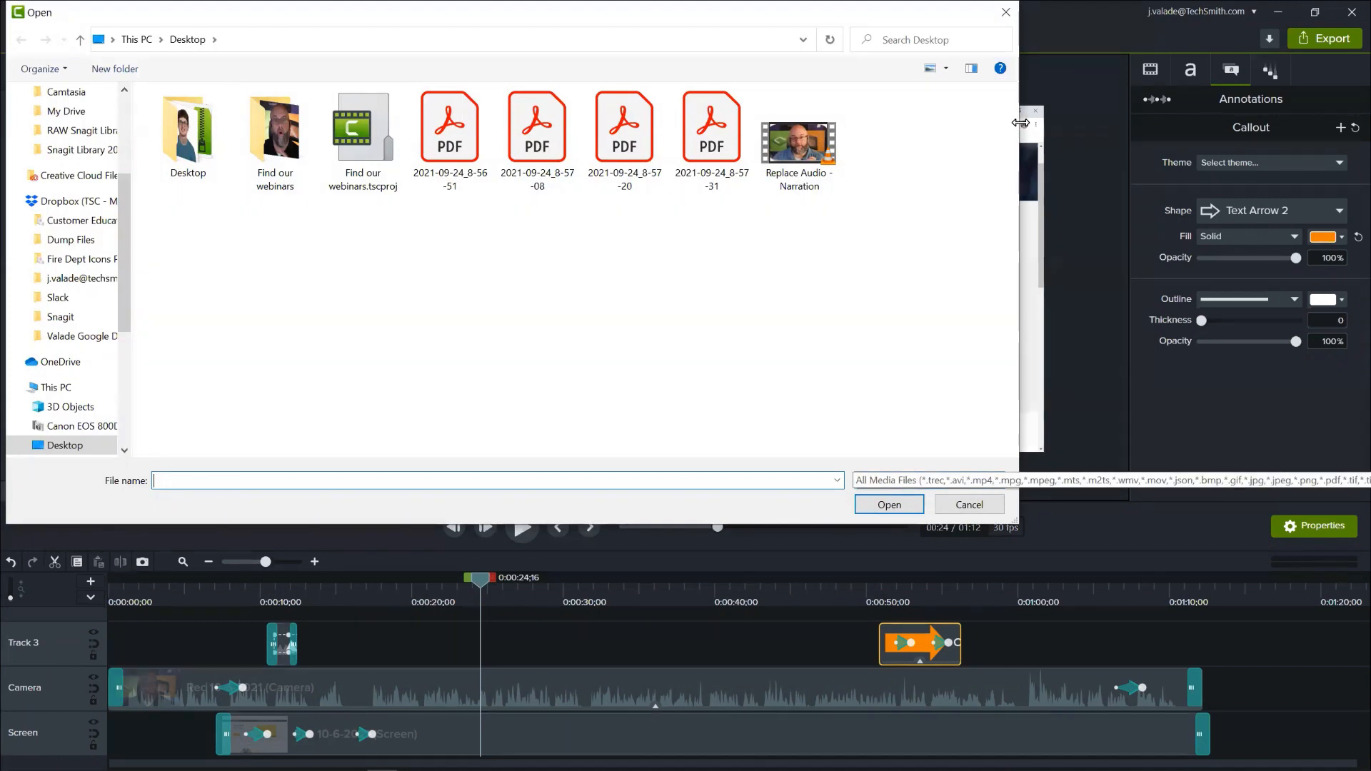
left_click_drag(1020, 123, 615, 259)
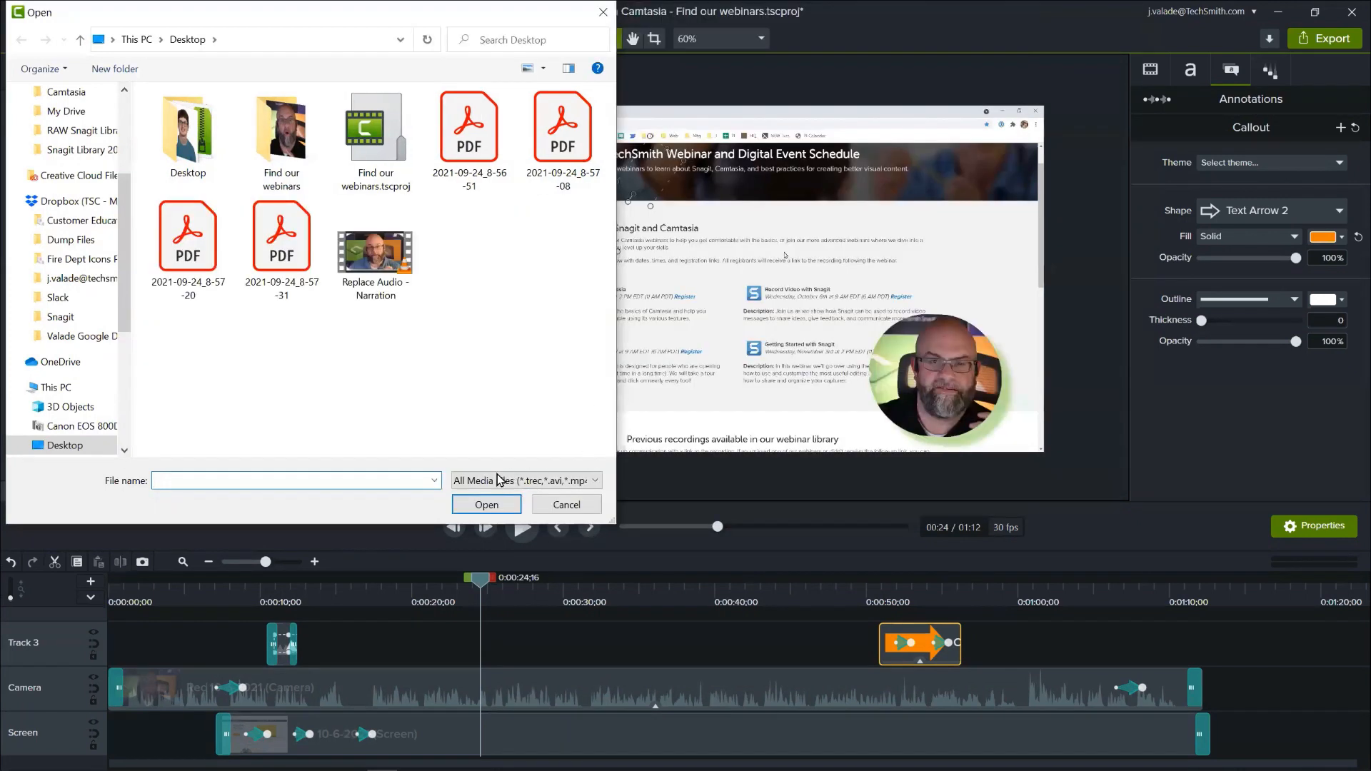
left_click(598, 486)
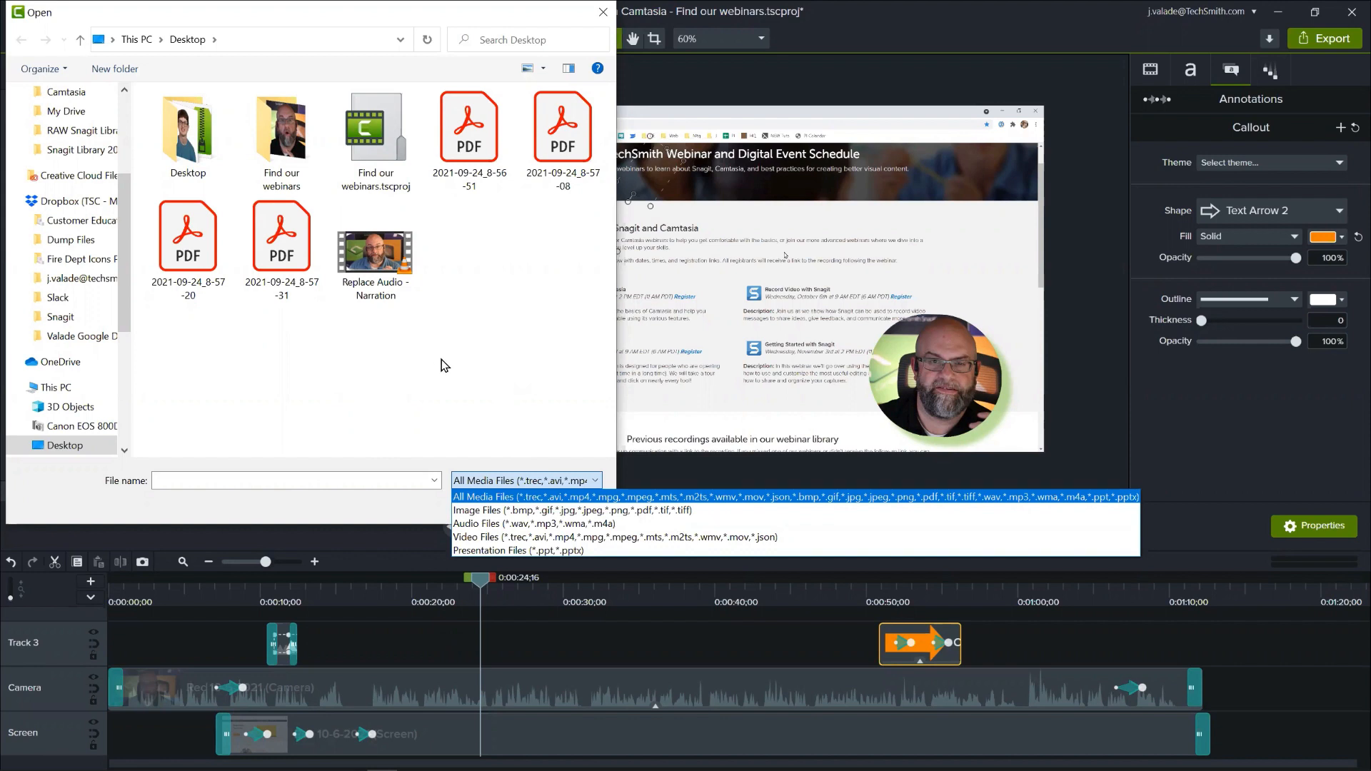
left_click(485, 392)
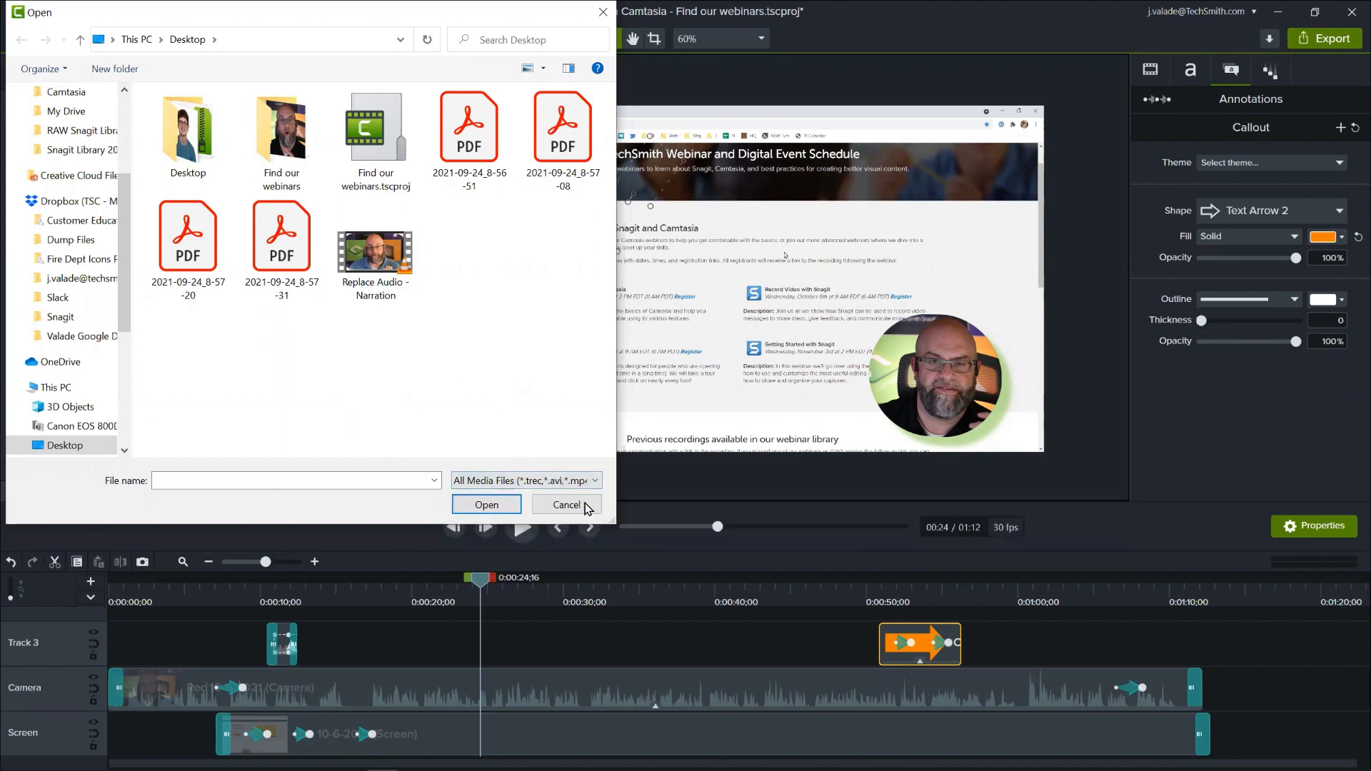
left_click_drag(614, 521, 1034, 572)
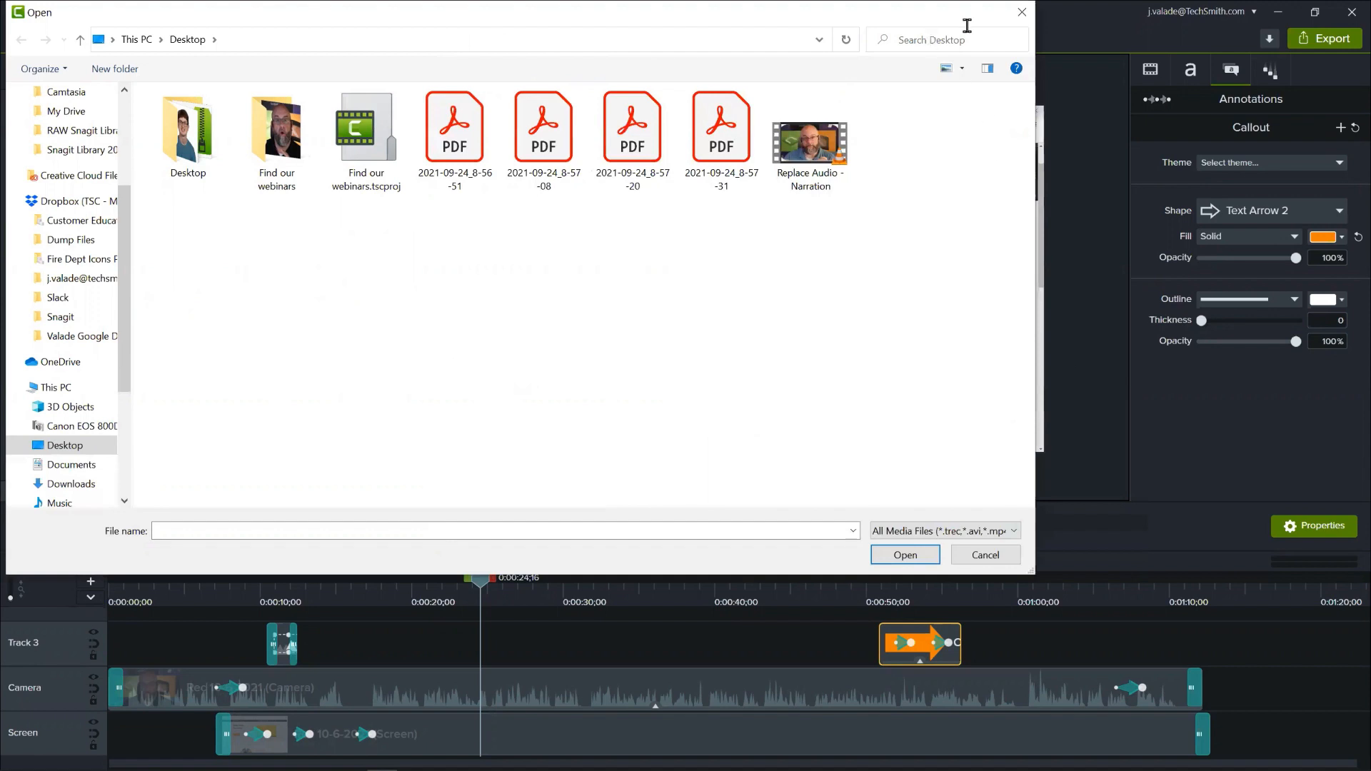
left_click(1023, 14)
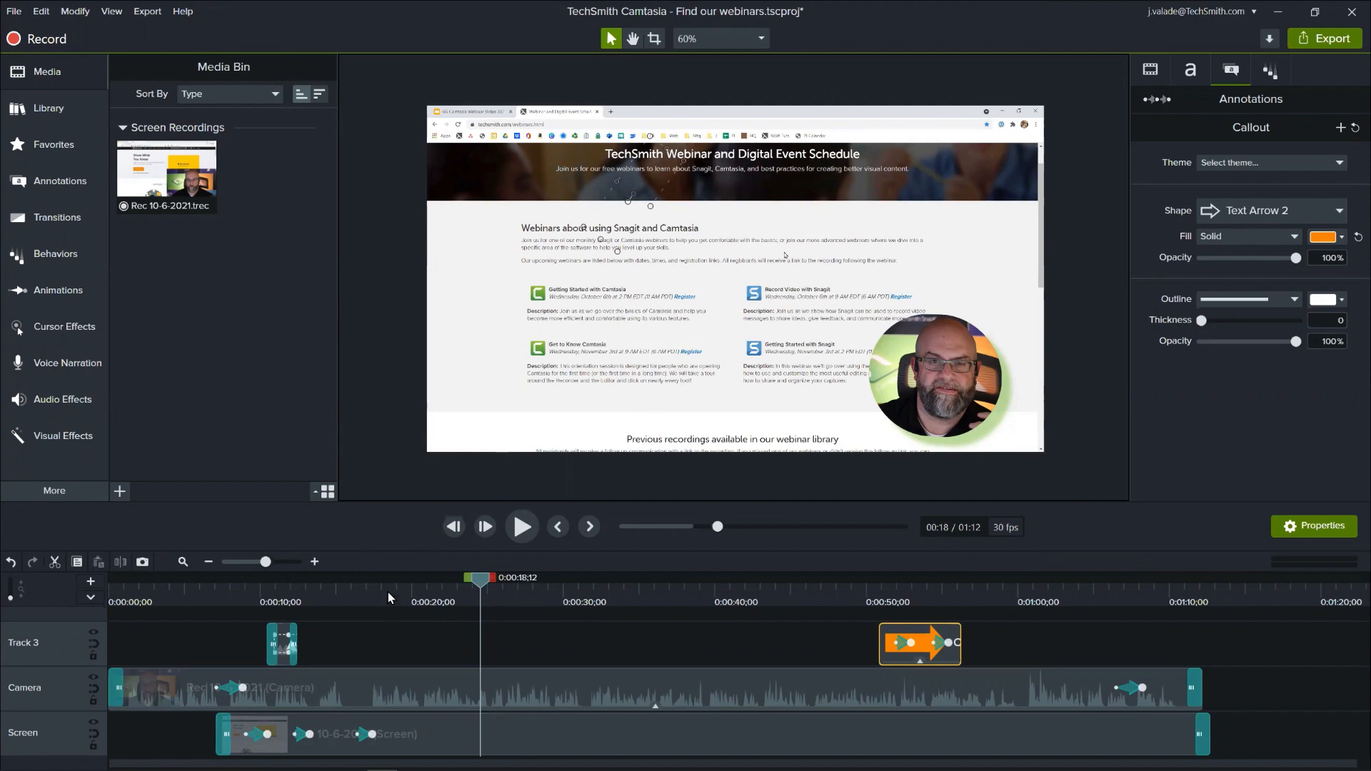
- Enlarge the cursor of the Screen track's recording to a scale of 351% at 0:00:08;19
left_click_drag(388, 593, 348, 600)
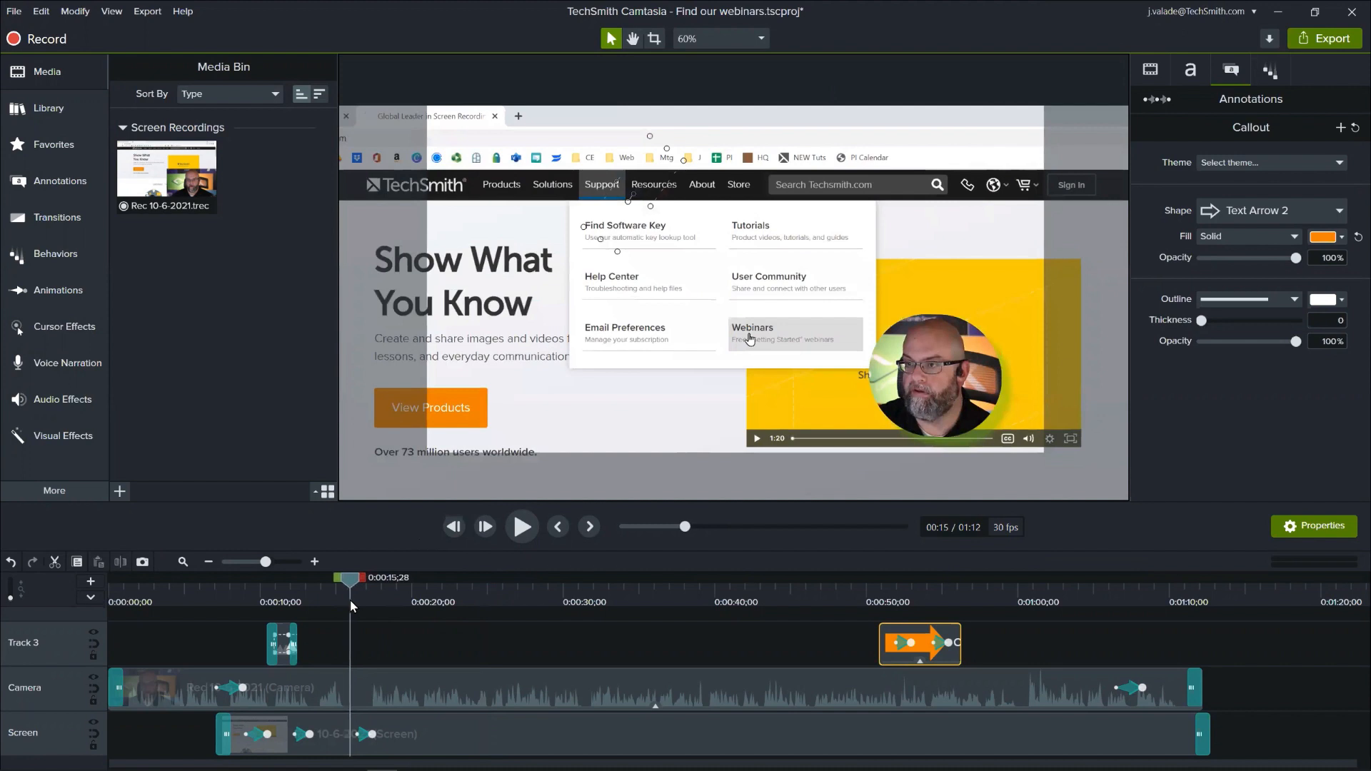
left_click(237, 730)
left_click(240, 593)
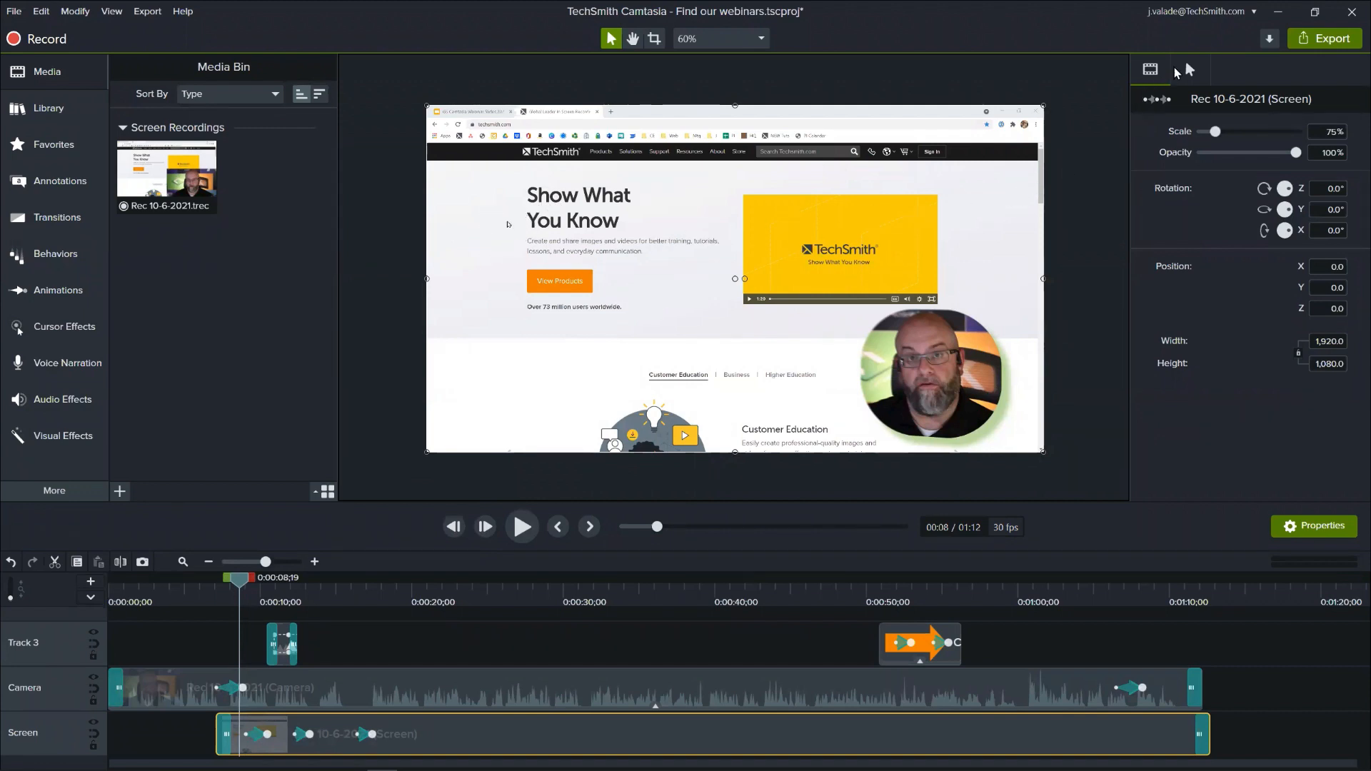
left_click(1180, 68)
left_click_drag(1202, 131, 1262, 138)
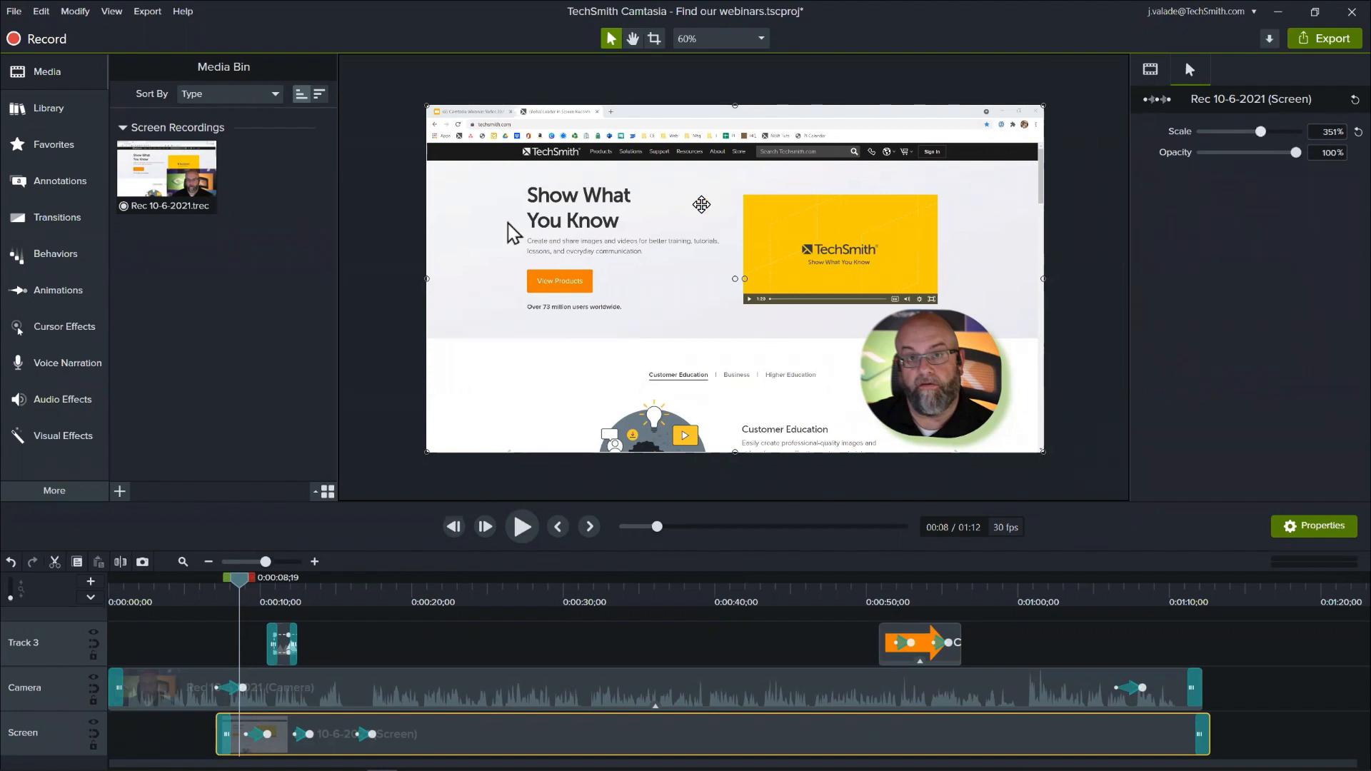
- Add the Highlight cursor effect to the Screen track's recording and set its size to 140 and opacity to 44%
left_click(75, 333)
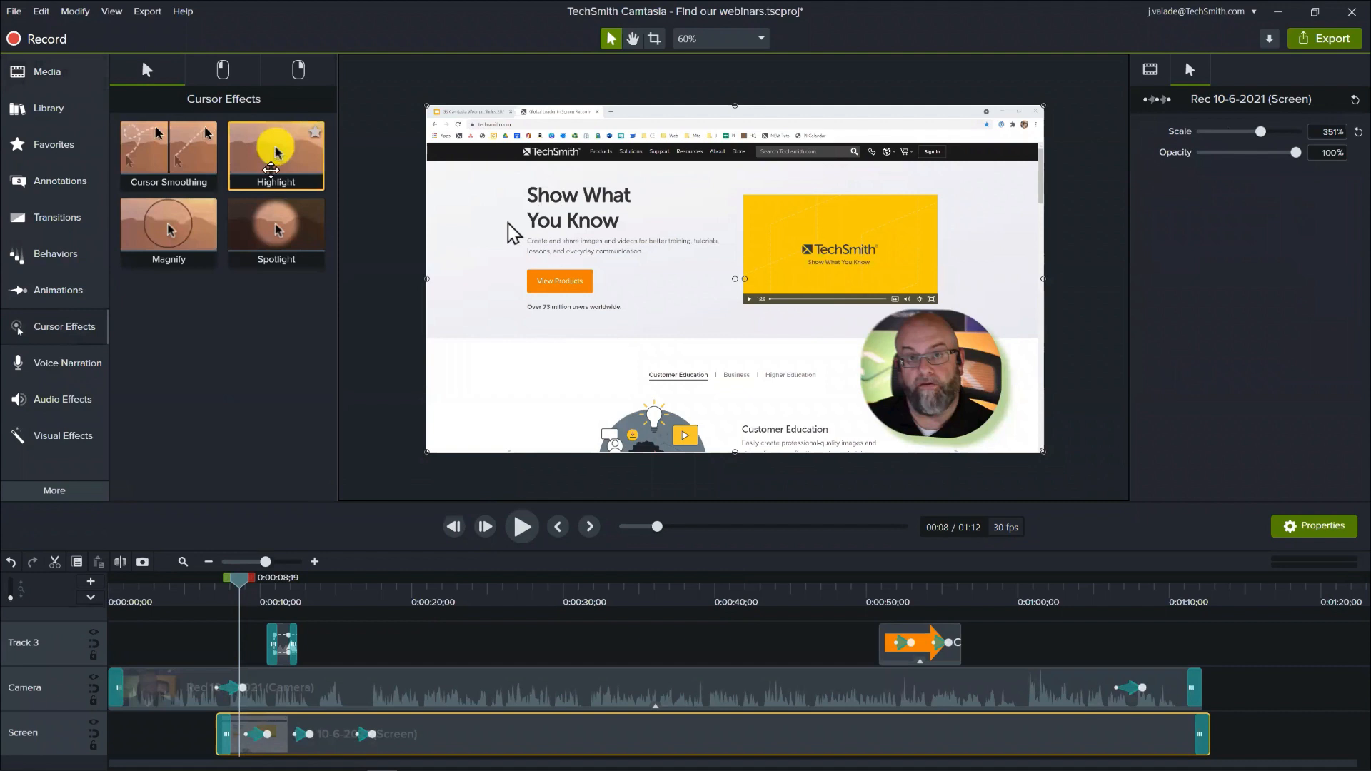
left_click_drag(276, 153, 241, 732)
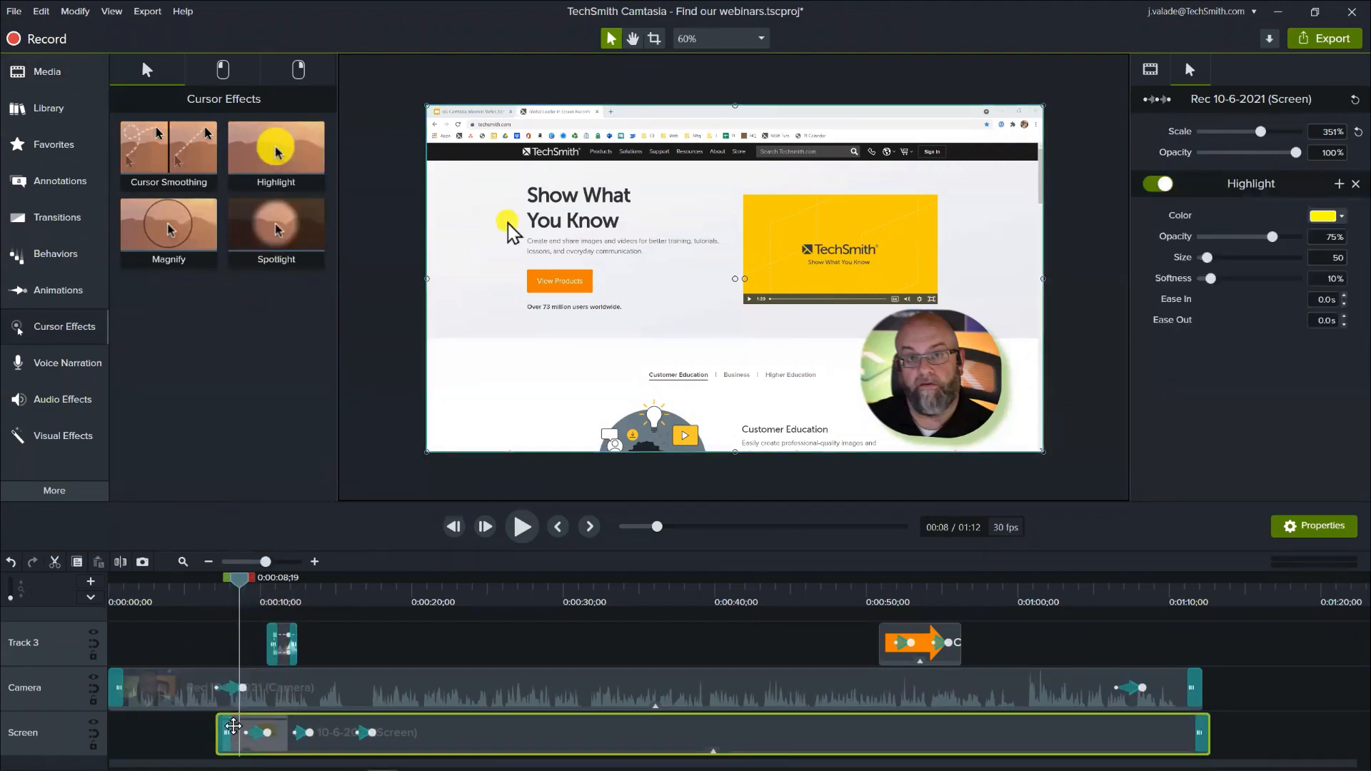
left_click_drag(1206, 258, 1219, 259)
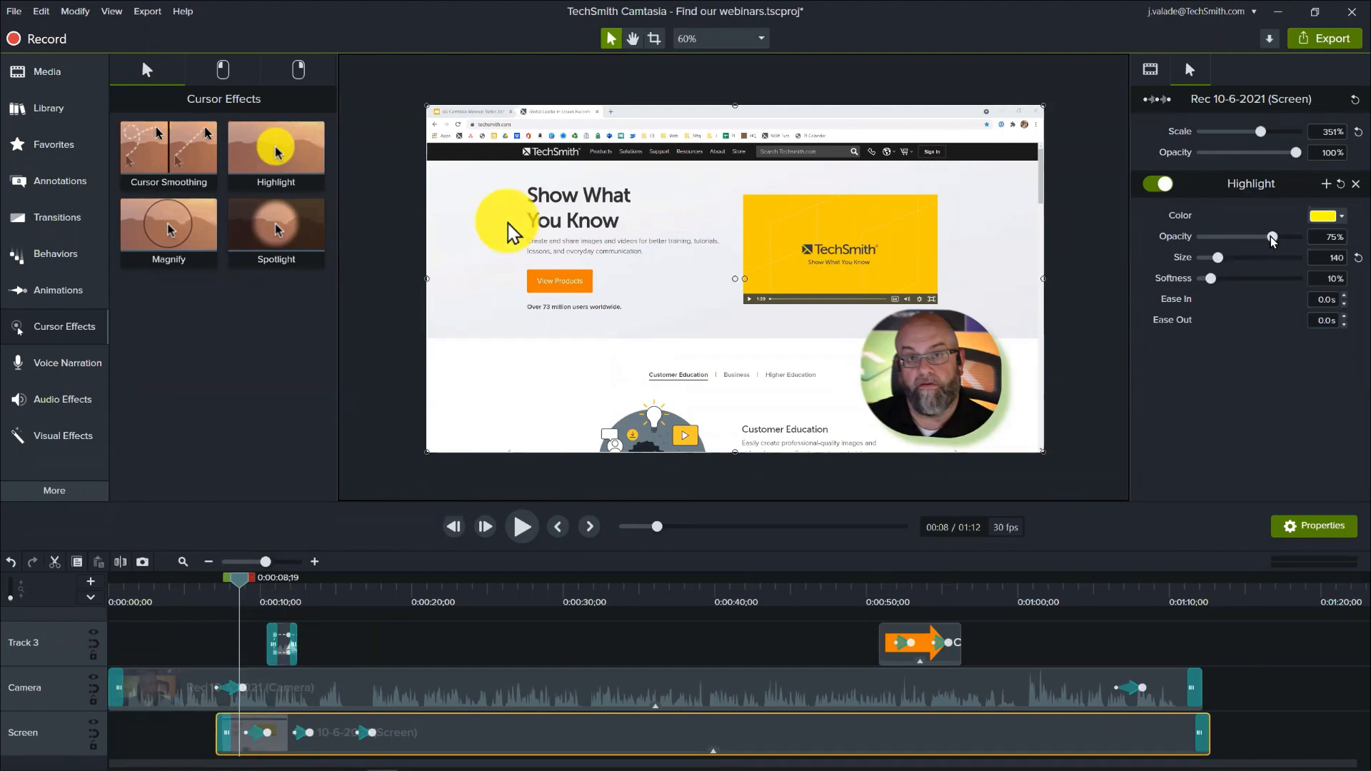
left_click_drag(1272, 236, 1242, 238)
- Preview the cursor highlight through to 0:00:20;20 and turn the Highlight effect off on the Screen recording
left_click(219, 582)
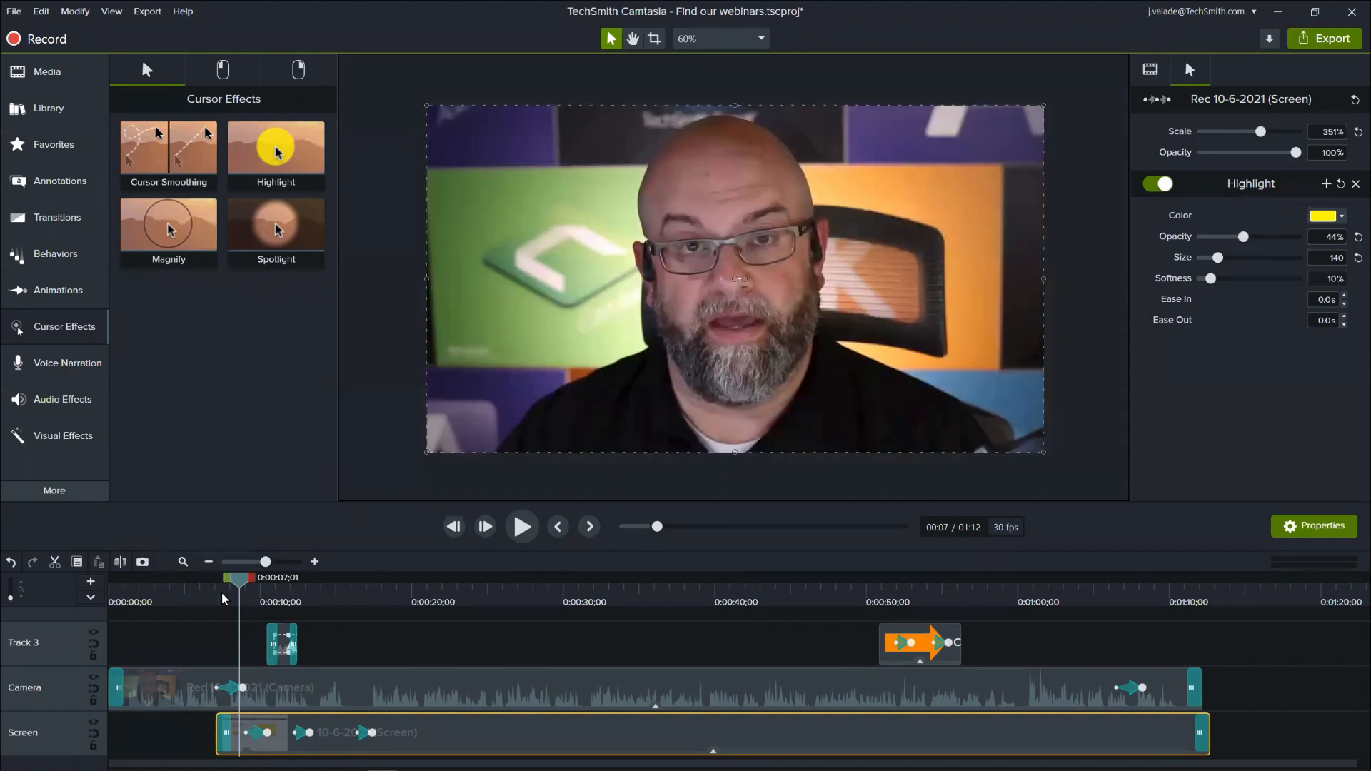
left_click_drag(220, 582, 435, 599)
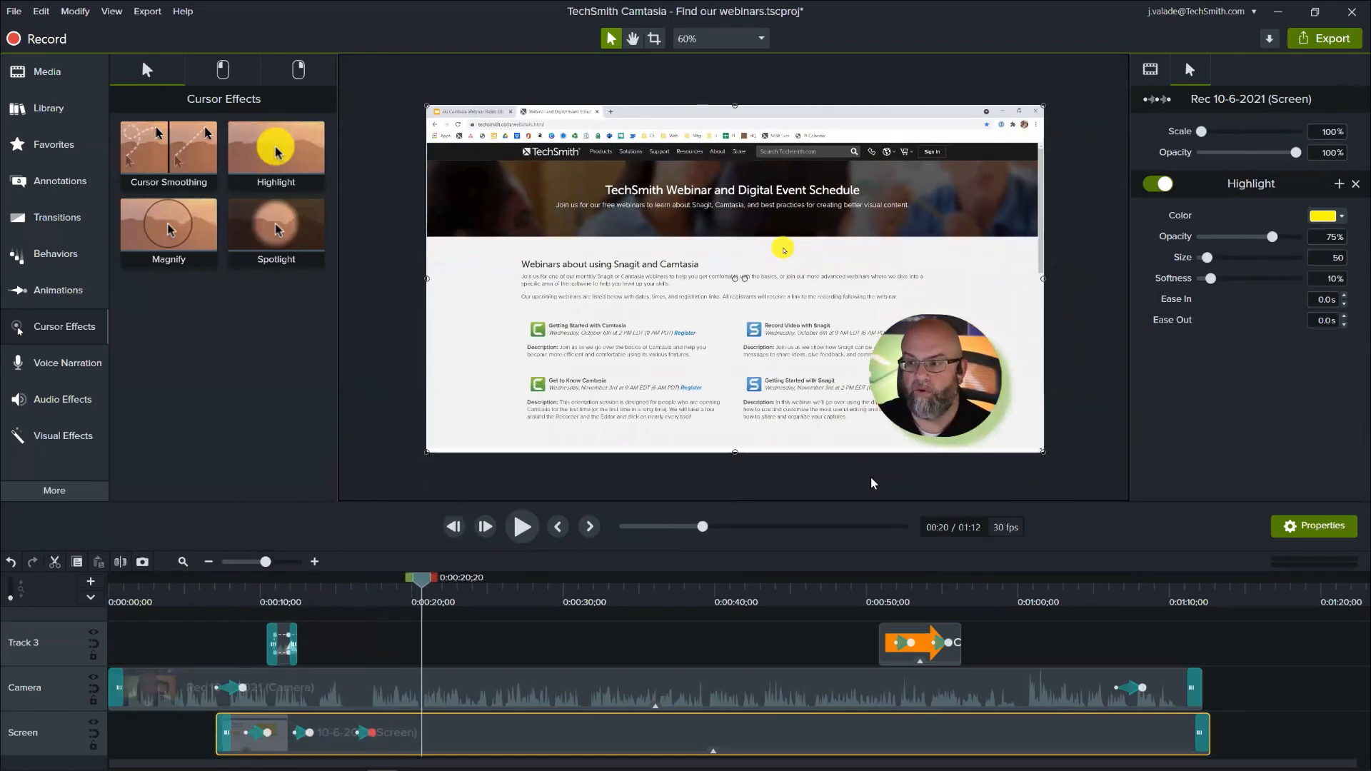
left_click(1169, 187)
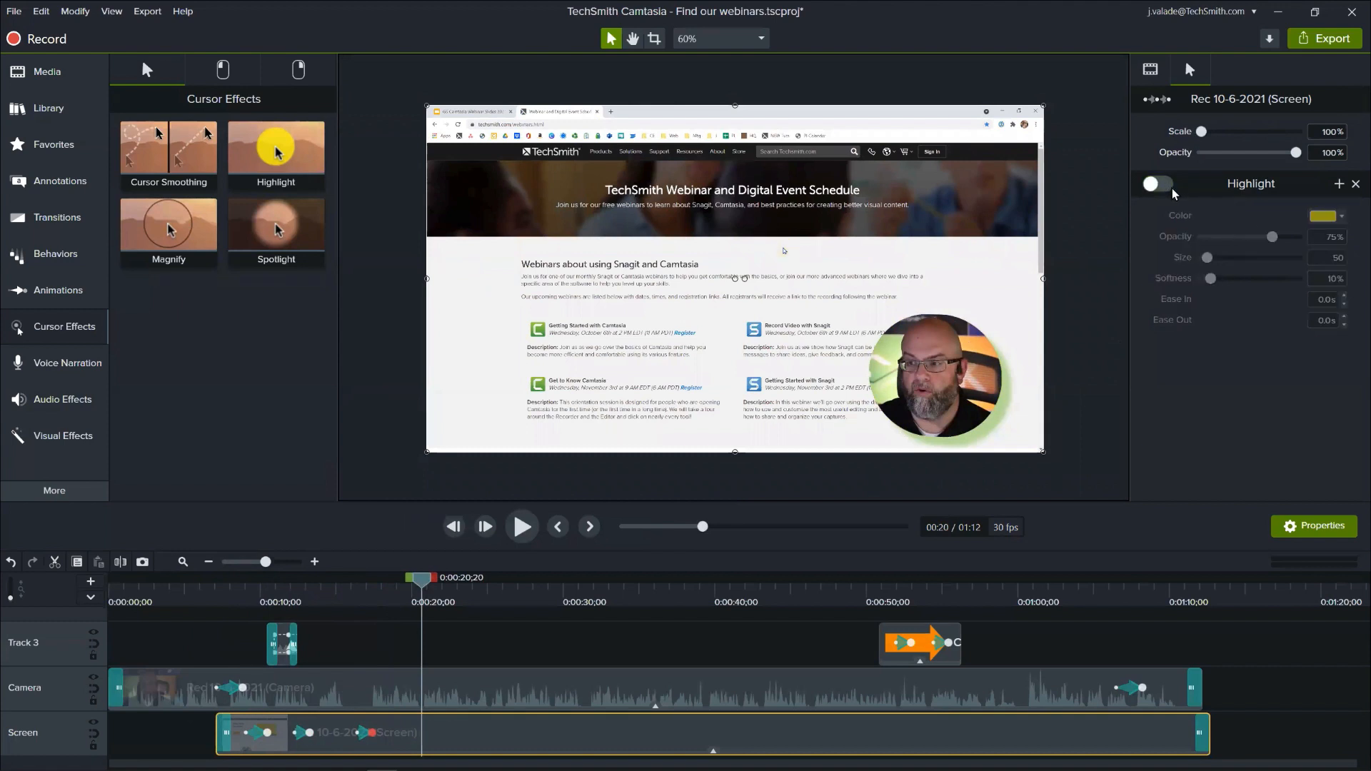
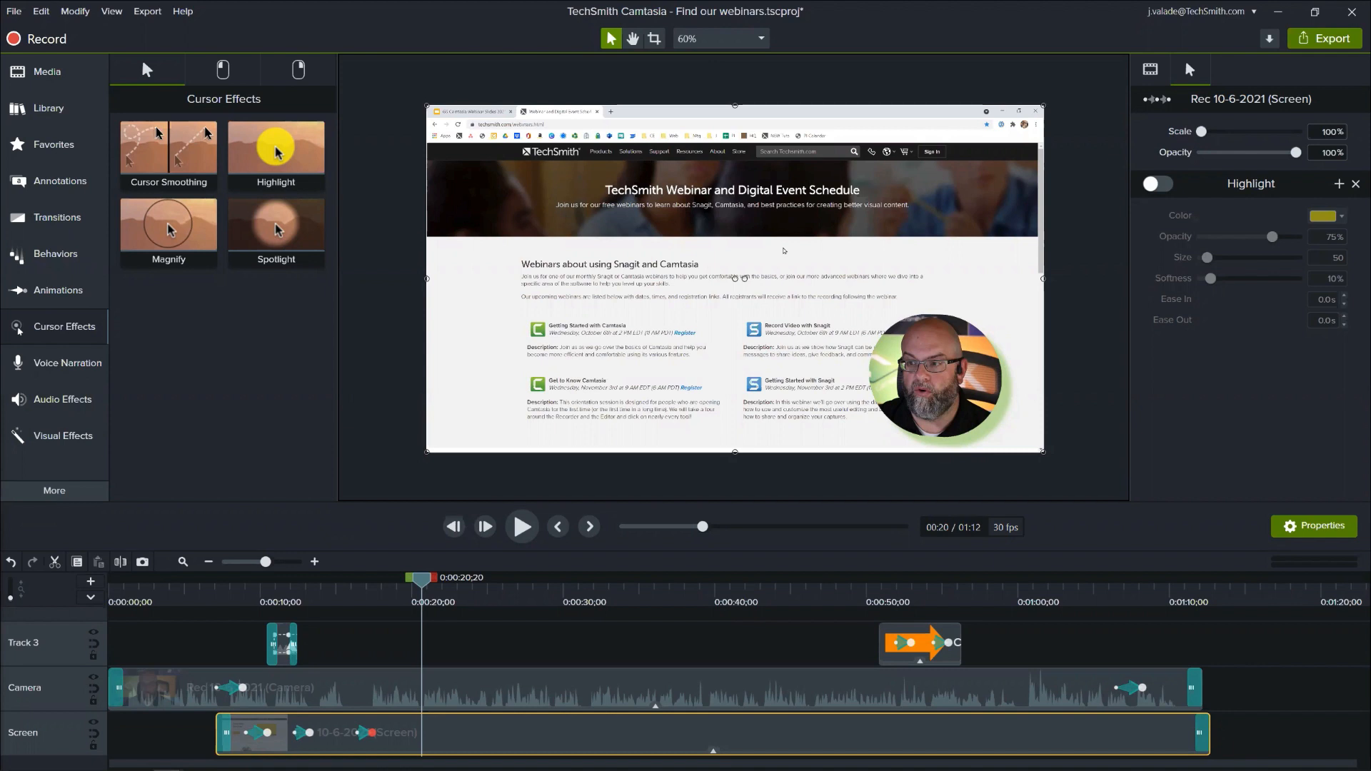
- Preview the Screen recording's zoom-out animation on the enlarged timeline by scrubbing through to 0:00:16;28
left_click(356, 598)
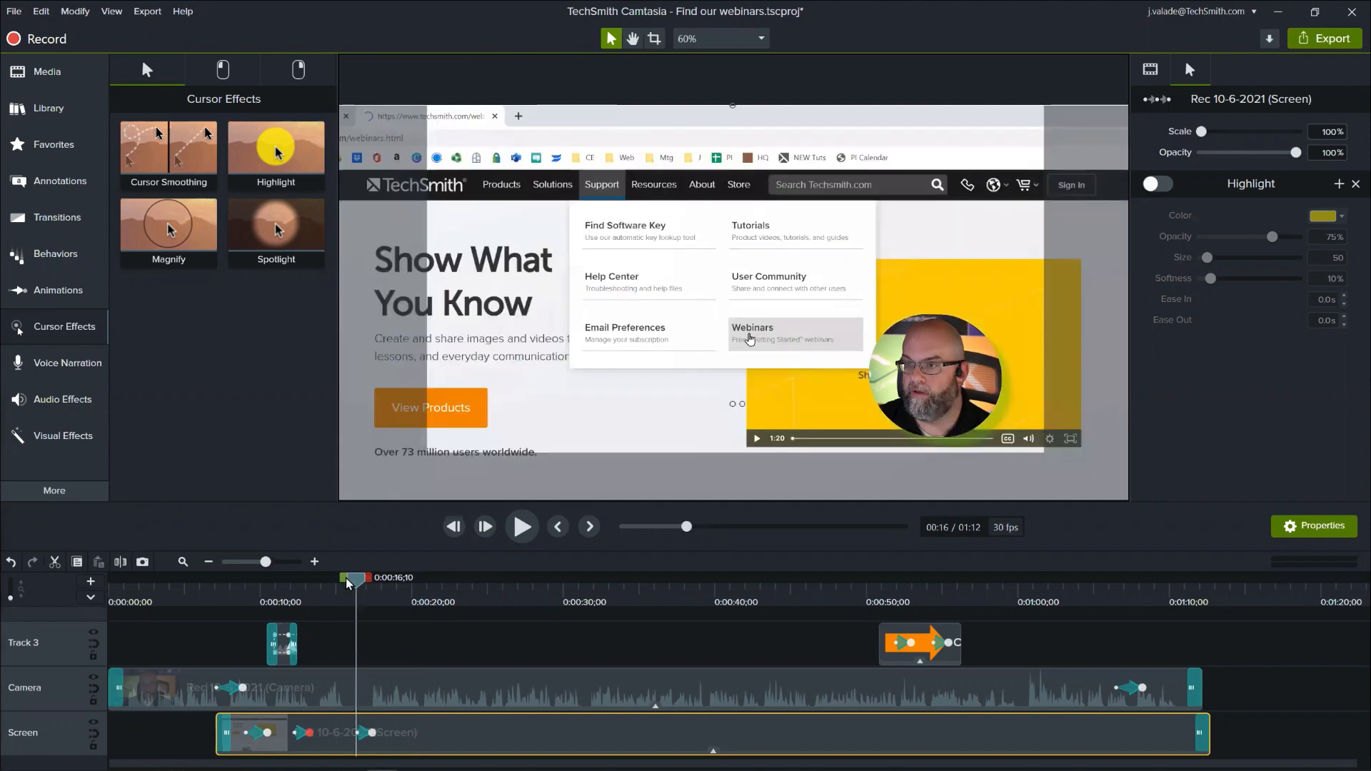
left_click(315, 561)
left_click(314, 562)
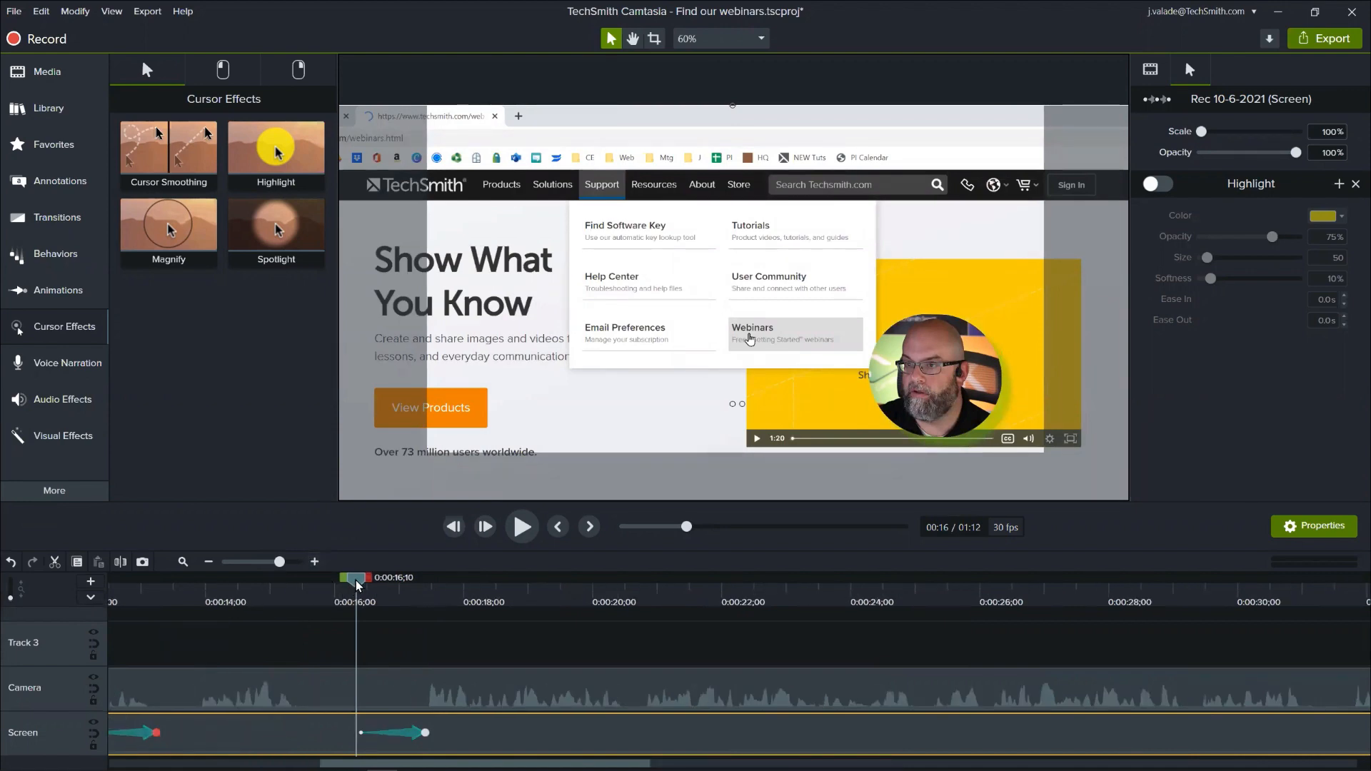
left_click_drag(356, 581, 759, 678)
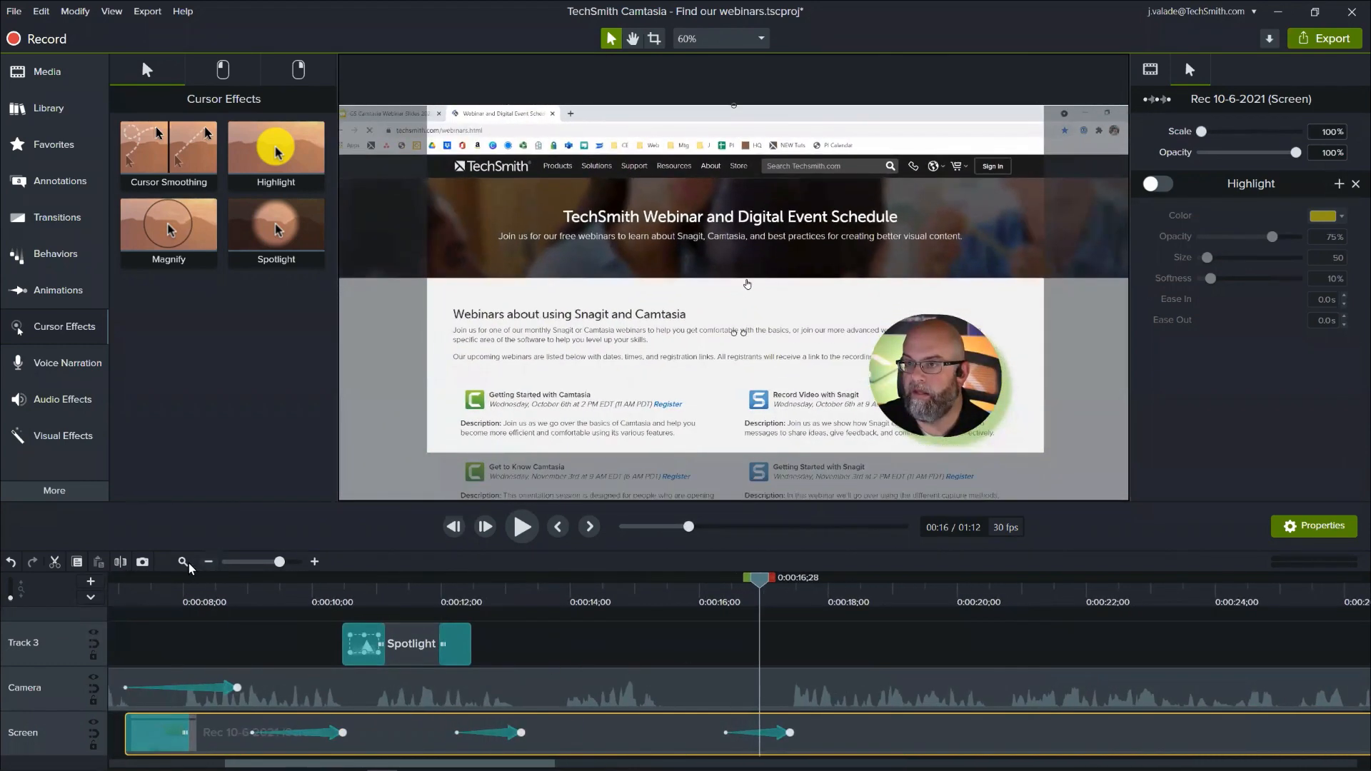
left_click(185, 563)
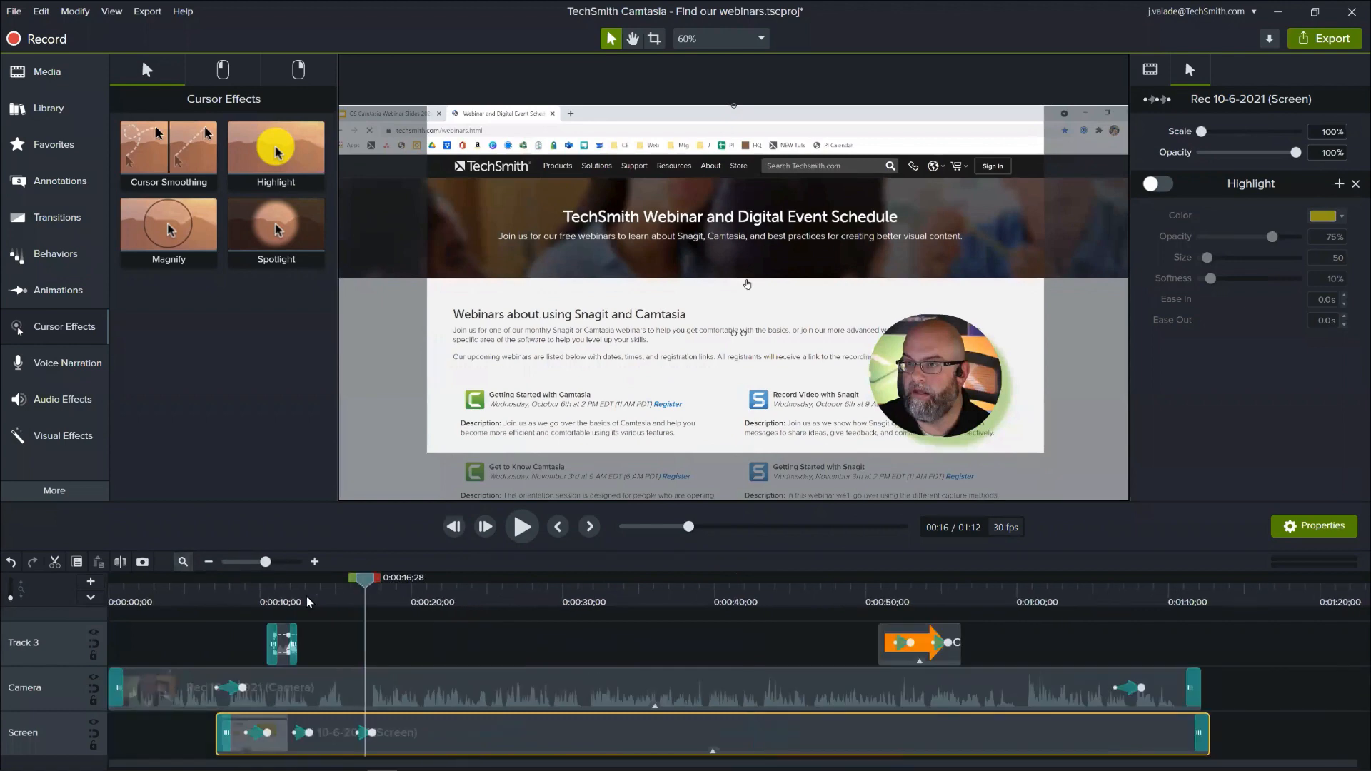
- Preview the arrow callout's first animation on Track 3 by scrubbing the enlarged timeline through to 0:00:53;05
left_click(878, 612)
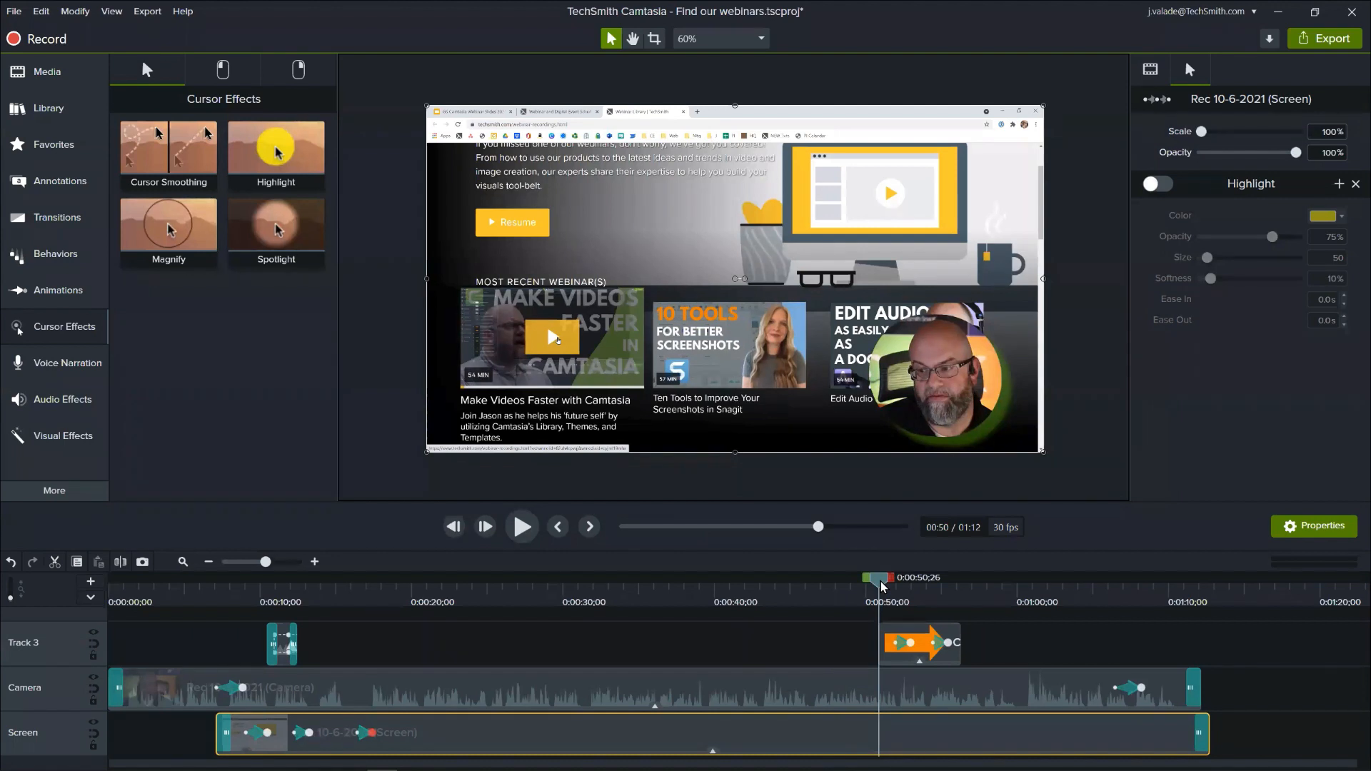
left_click_drag(882, 587, 892, 587)
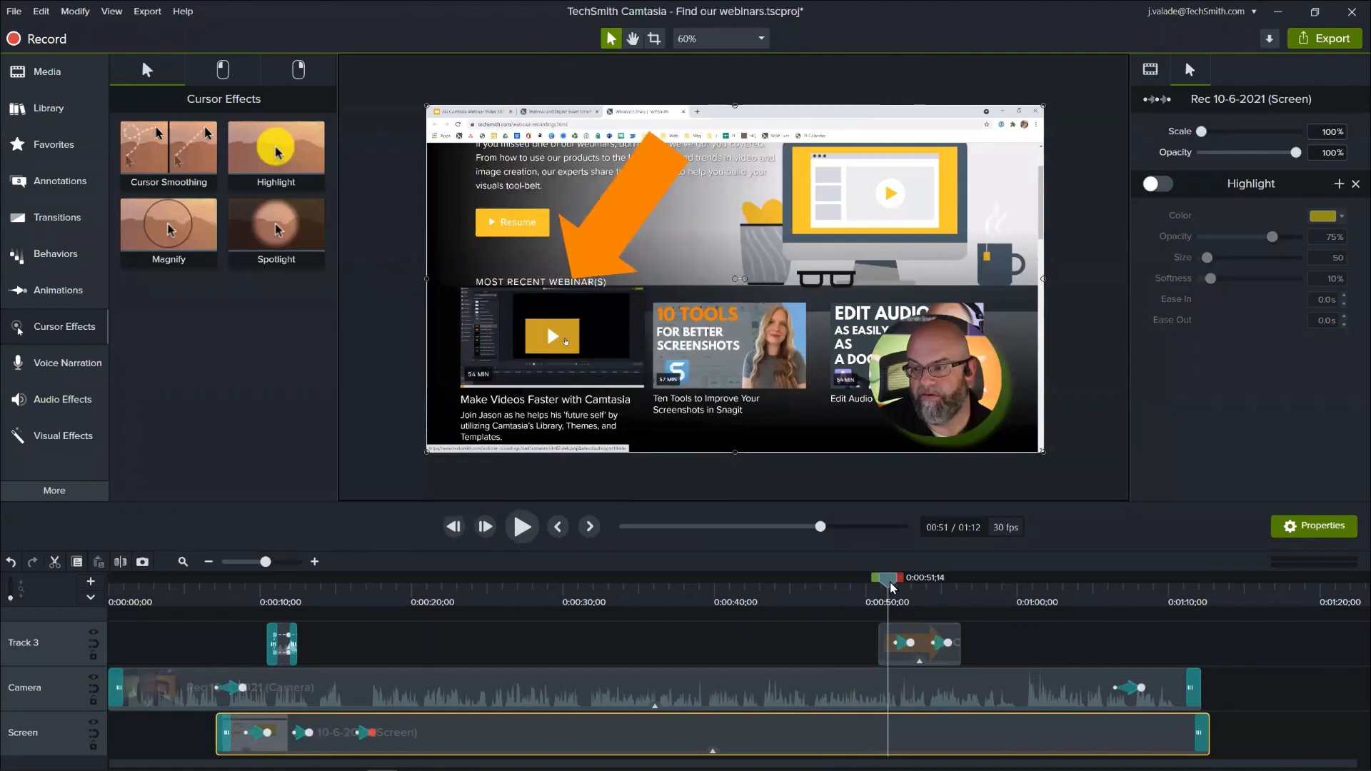
left_click(315, 563)
left_click(315, 563)
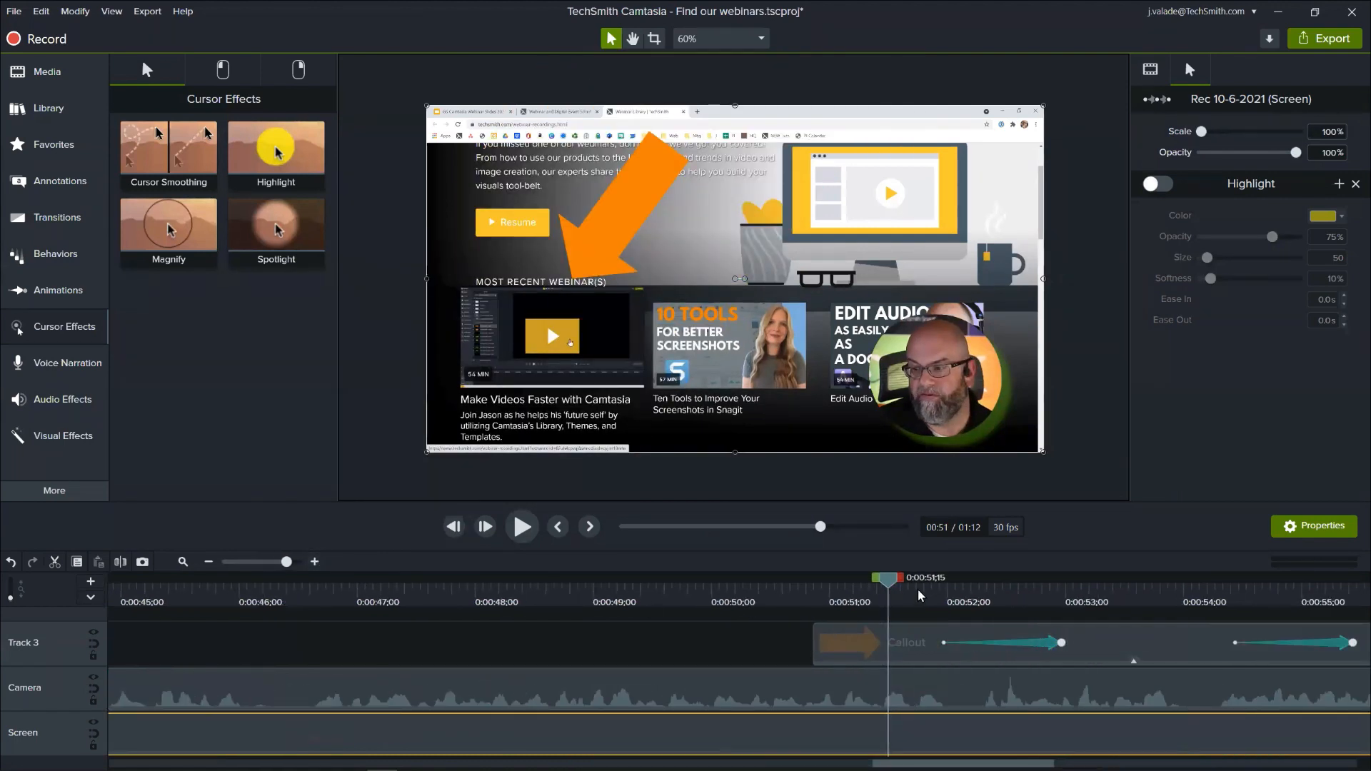
left_click_drag(901, 587, 991, 604)
left_click_drag(916, 611, 1087, 640)
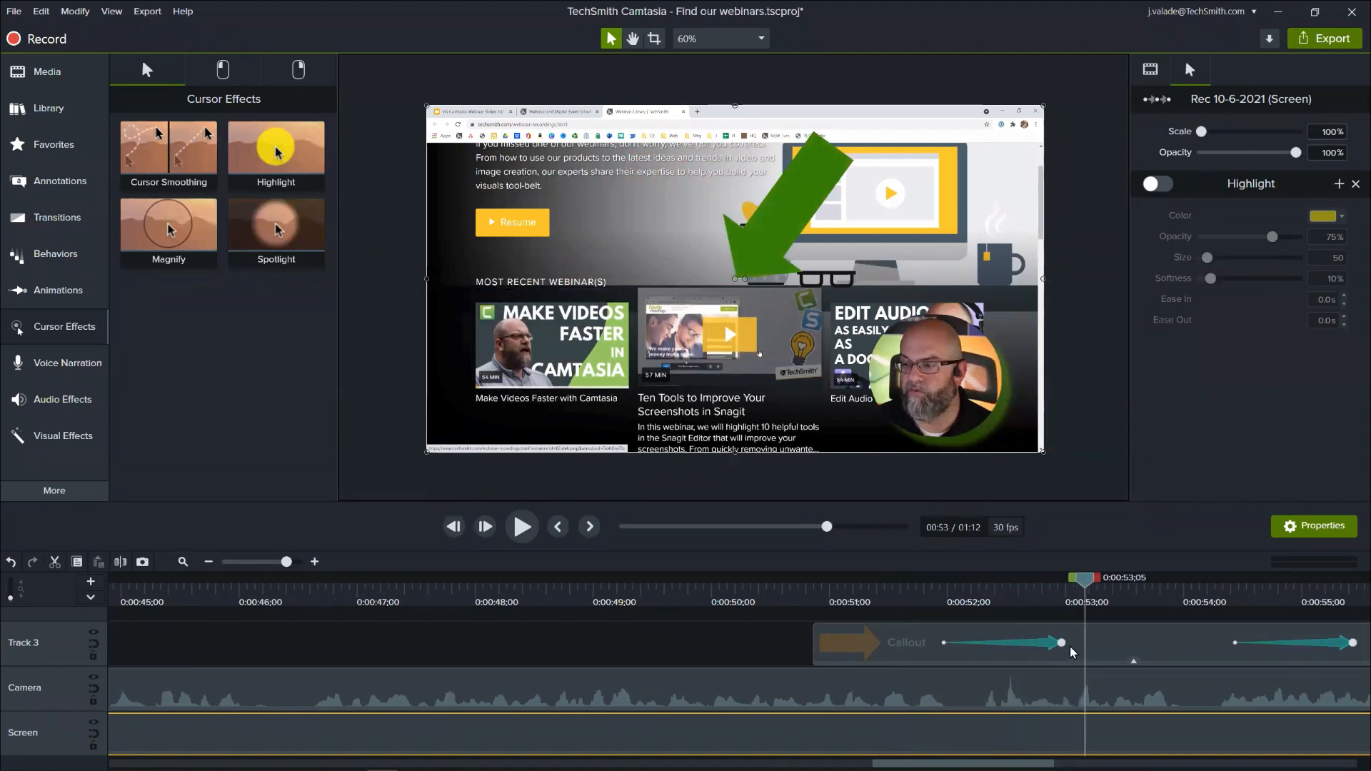
- Select the arrow callout's first animation on Track 3 and stretch its end to about 0:00:53;03
left_click(1055, 646)
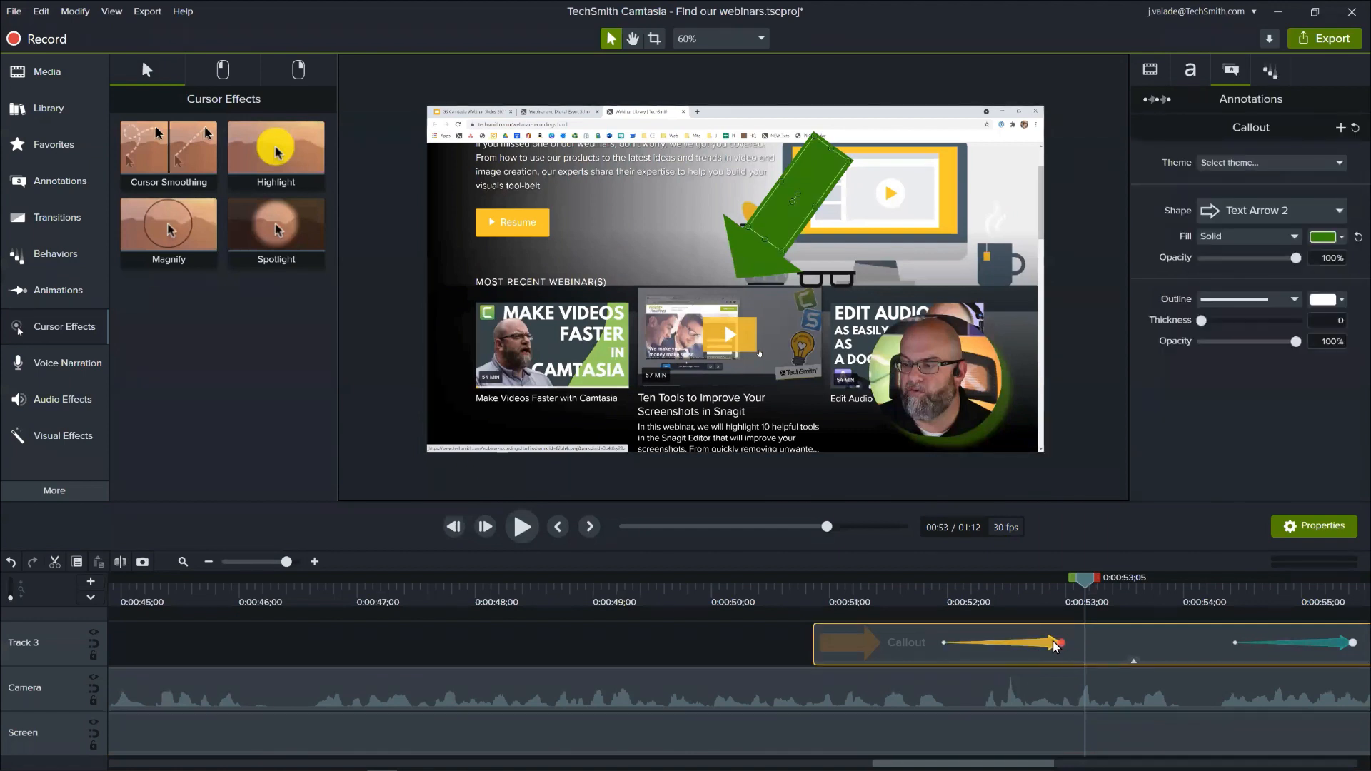
left_click_drag(1089, 588, 1084, 587)
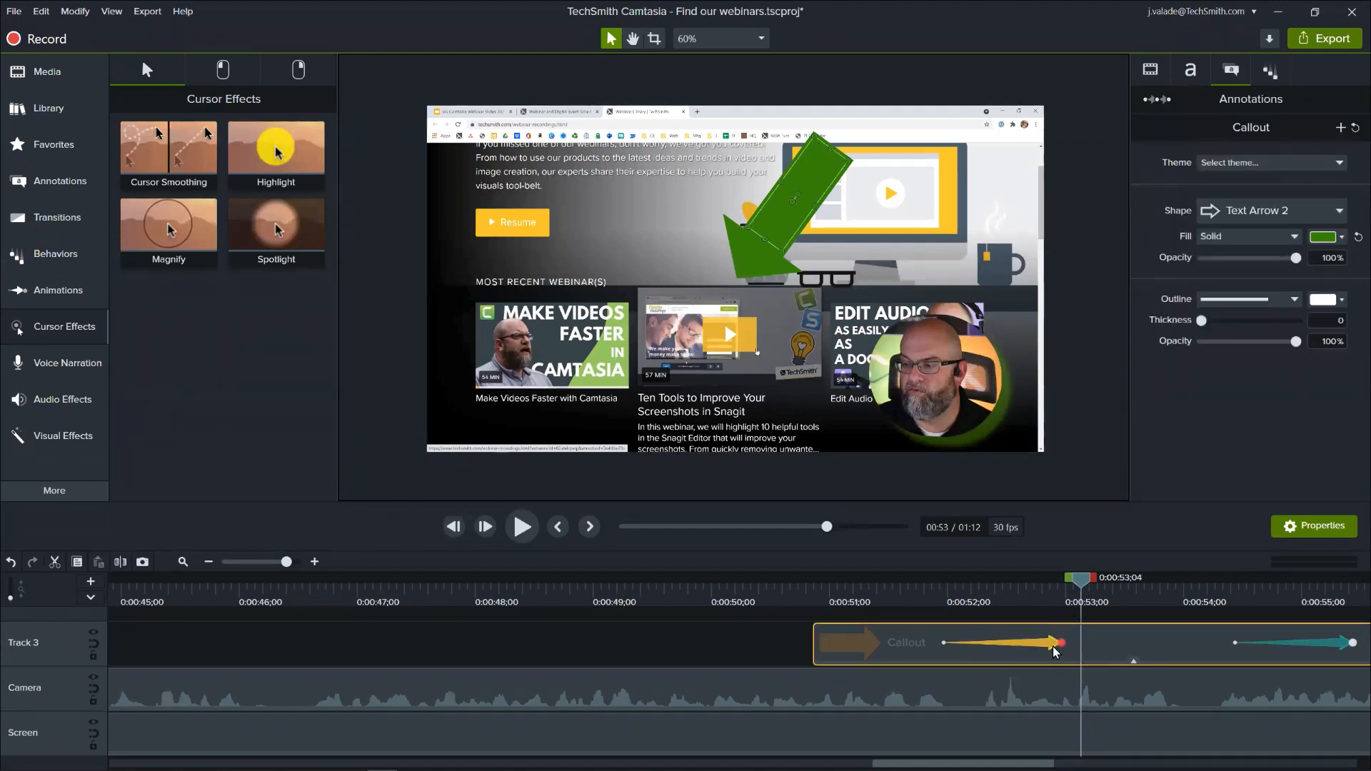
mouse_move(1058, 645)
left_mouse_down()
mouse_move(995, 662)
mouse_move(1056, 644)
mouse_move(1020, 642)
mouse_move(1076, 644)
left_mouse_up()
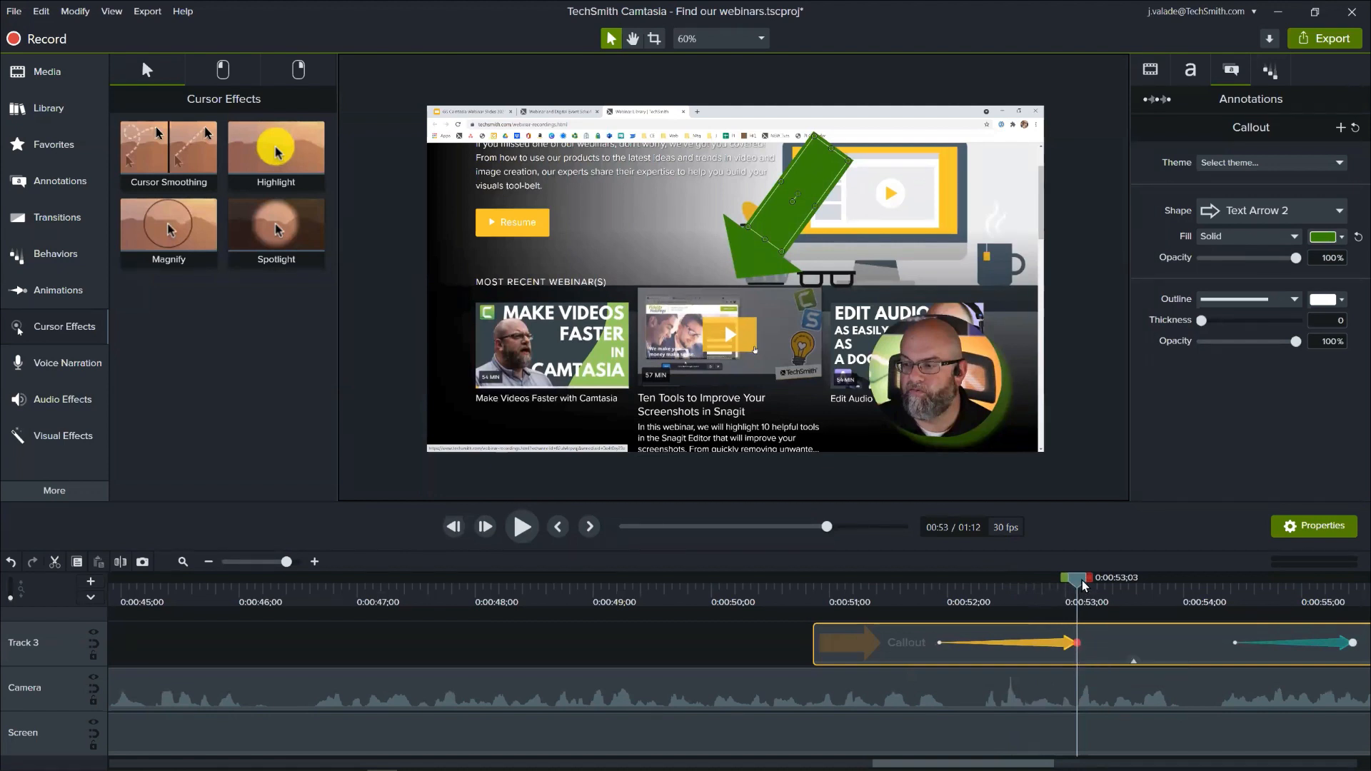
- Rotate the green arrow callout slightly clockwise at 0:00:53;10, after its first animation, and preview the animation through to 0:00:53;07
left_click_drag(1083, 586, 1104, 581)
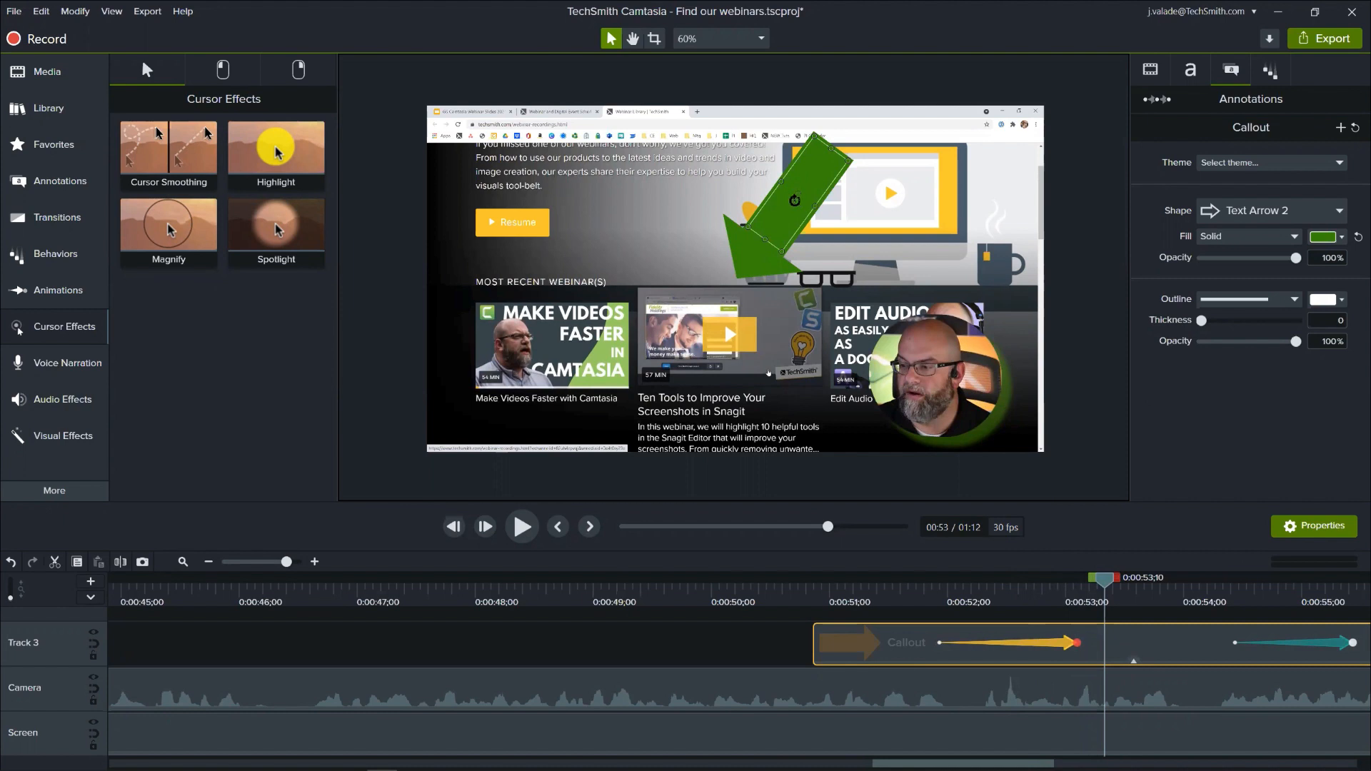
left_click_drag(789, 200, 724, 323)
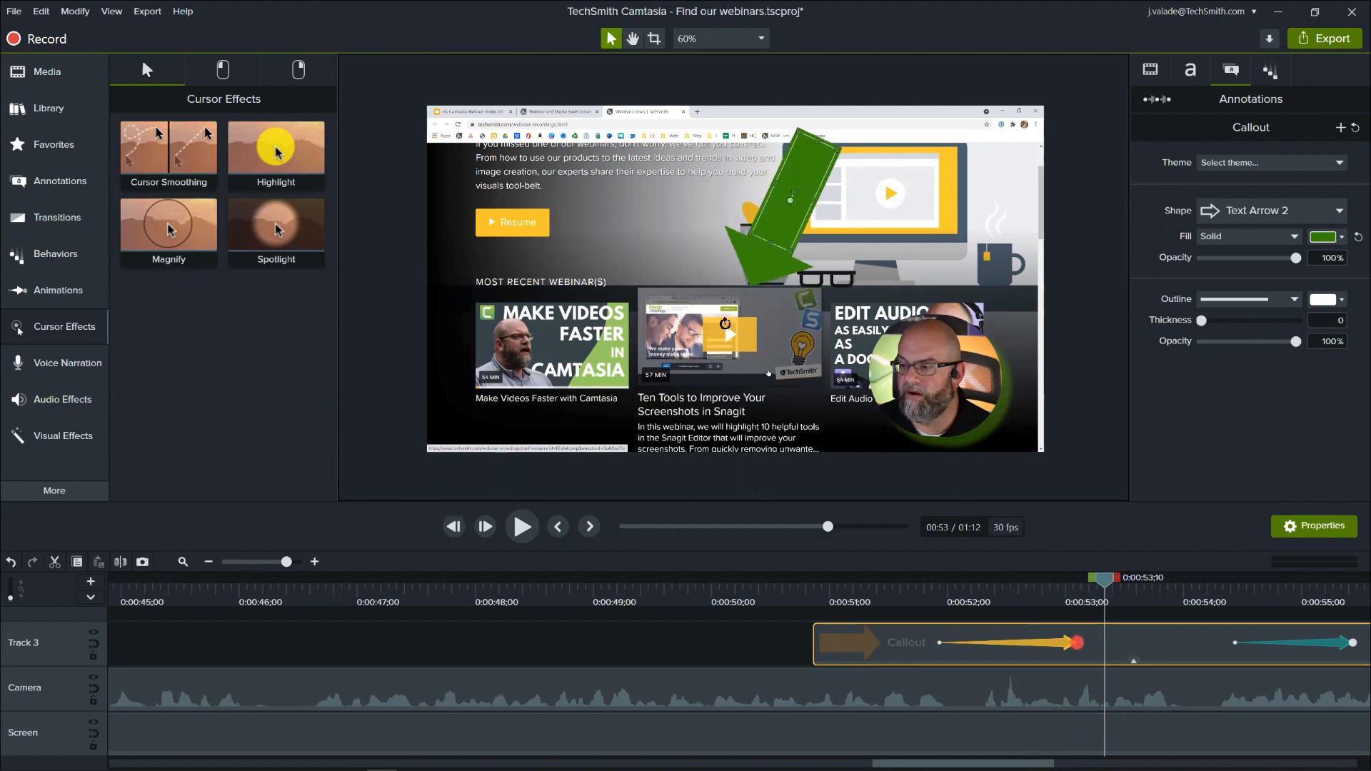
left_click(811, 586)
left_click_drag(811, 590, 1095, 611)
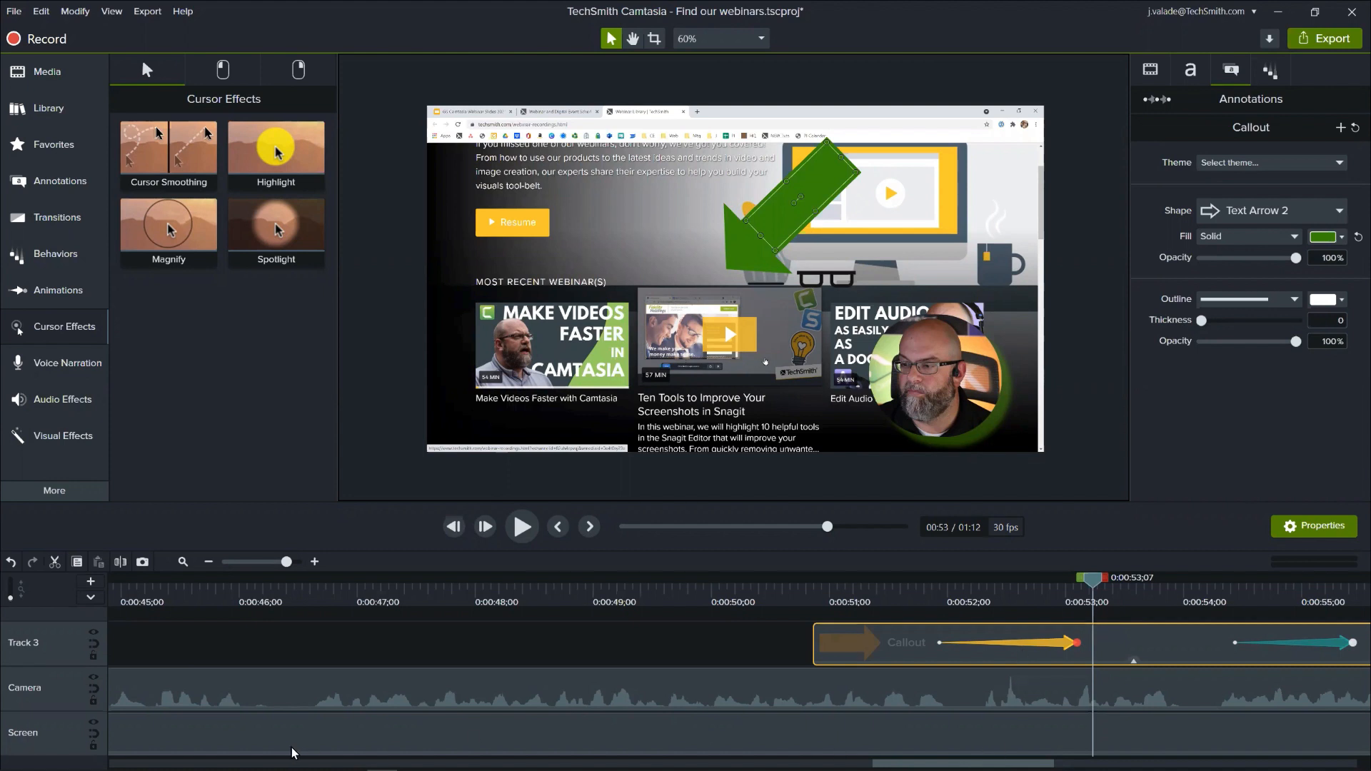
- Switch to Chrome and bring up the GS Camtasia Webinar Slides 2021 presentation in Google Slides
mouse_move(290, 753)
mouse_move(169, 757)
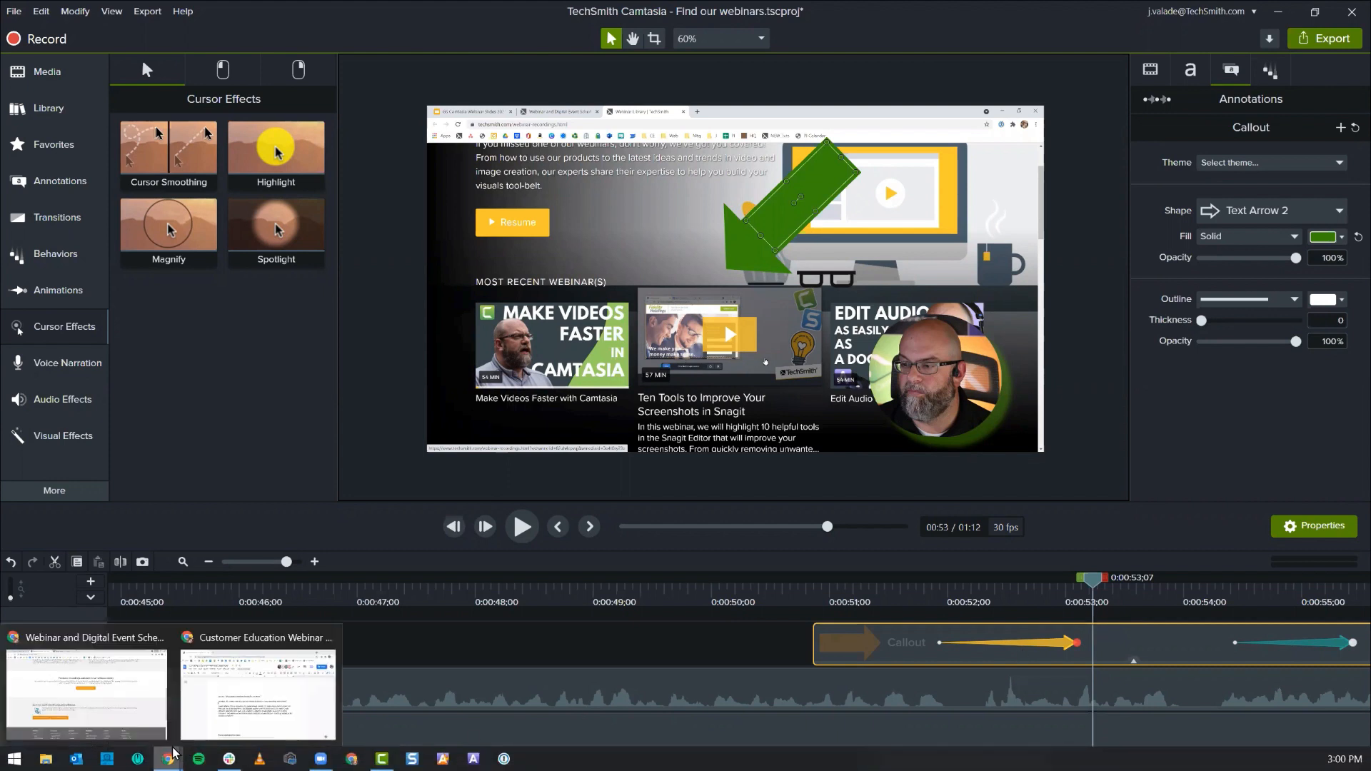
left_click(147, 703)
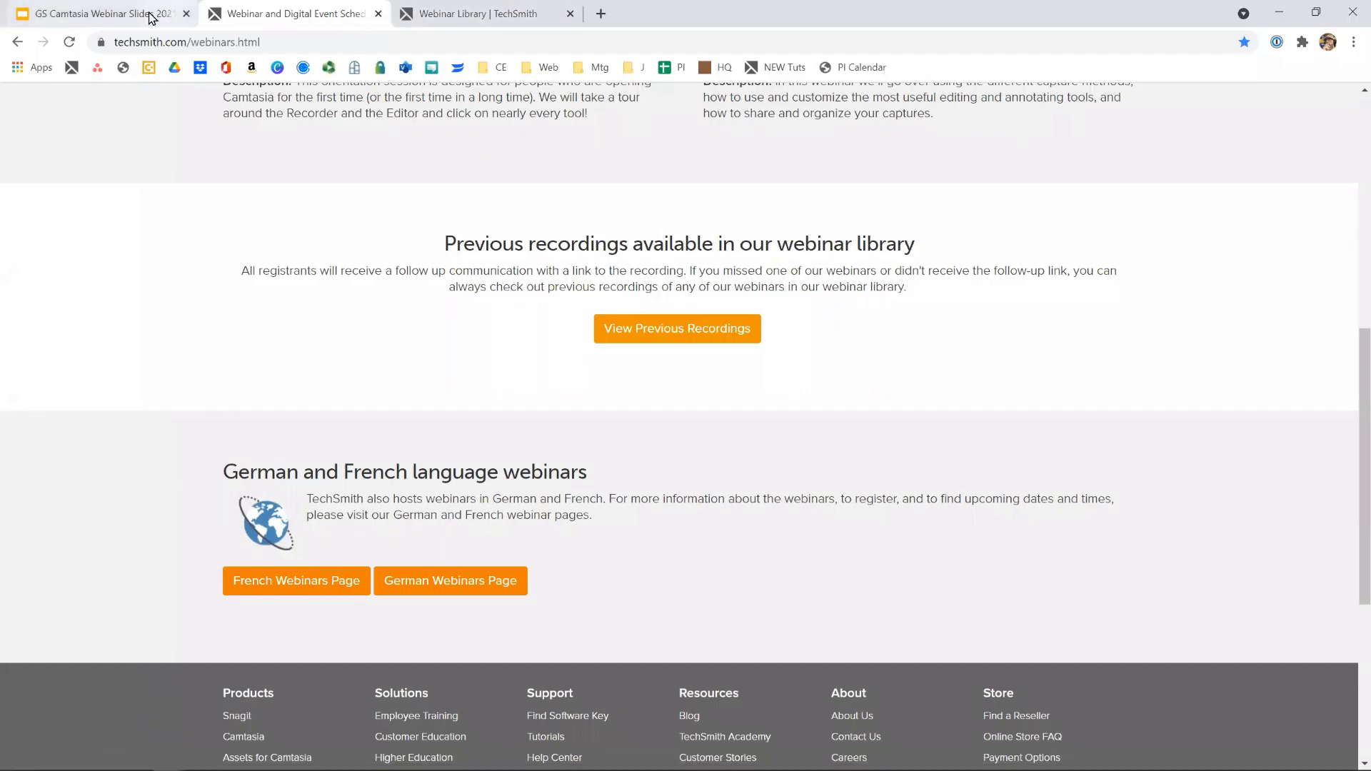
left_click(177, 12)
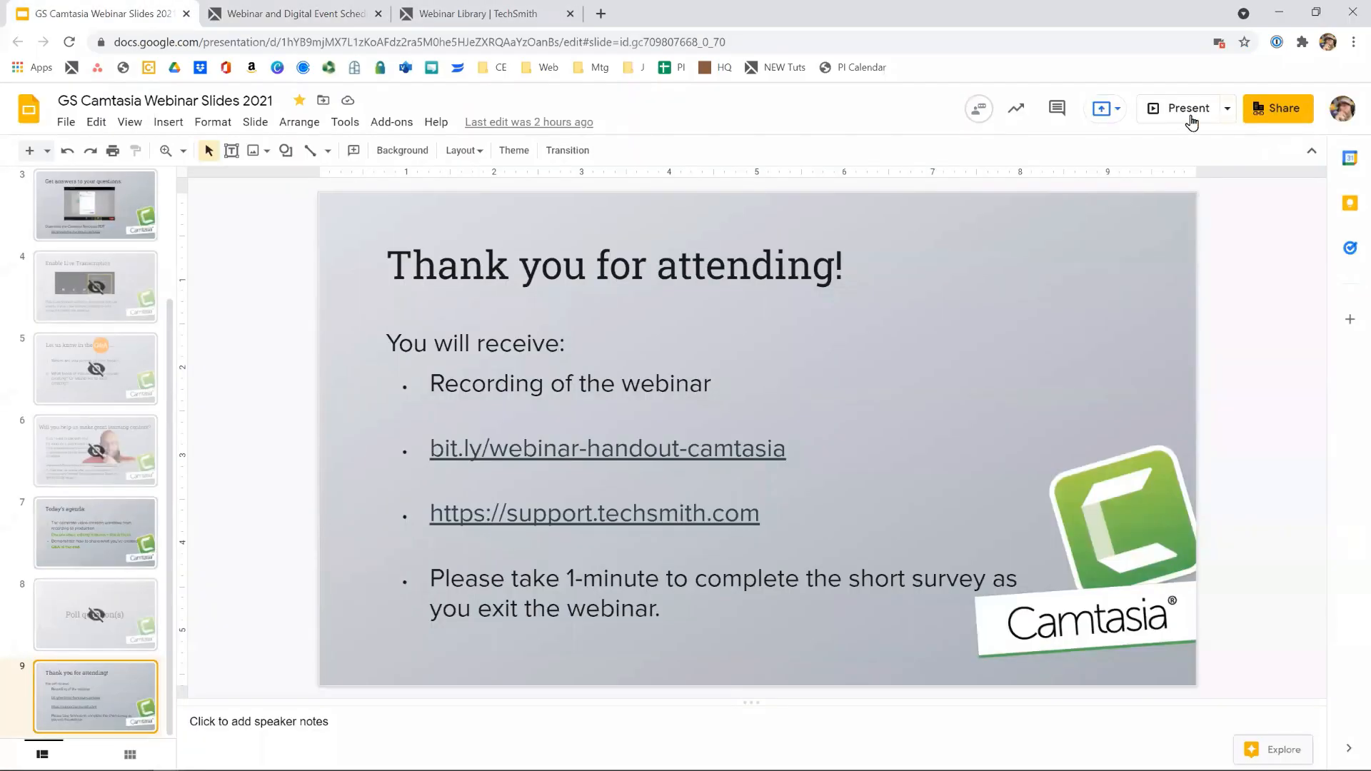